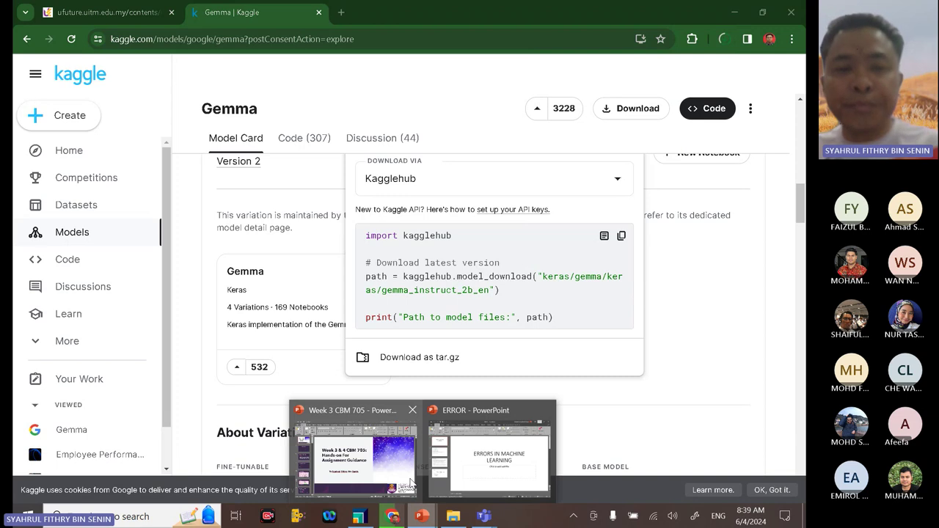
Step: Switch to the Week 3 CBM 705 presentation in PowerPoint and add two blank slides after slide 6, Attributes
left_click(411, 484)
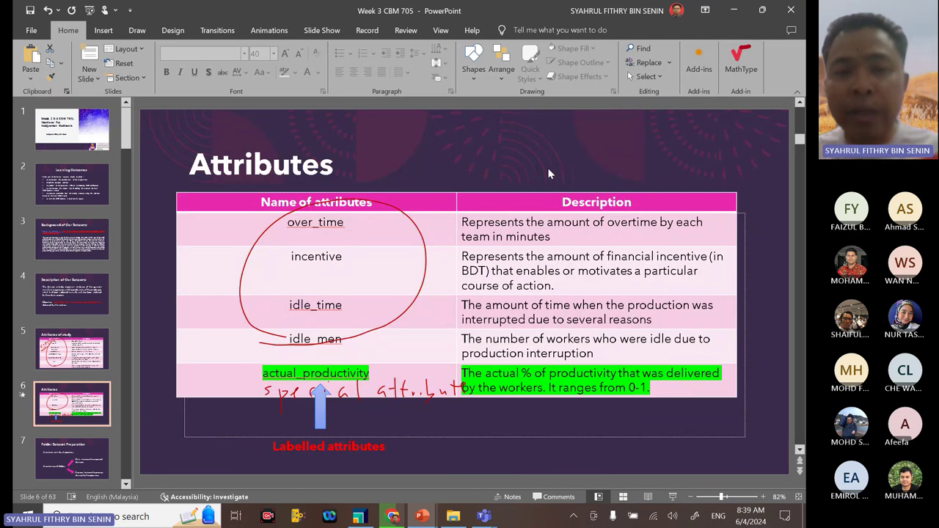
key("ctrl+m")
key("ctrl+m")
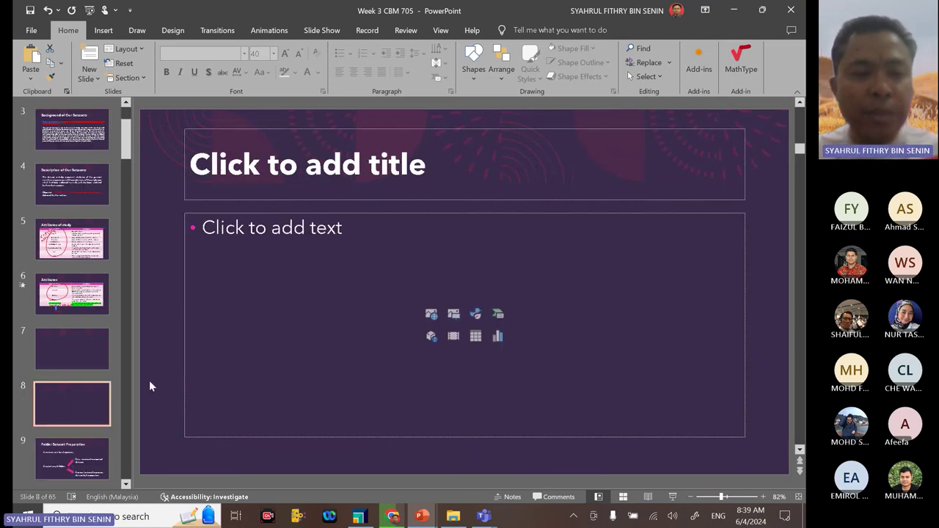
Step: Show the Folder Dataset Preparation slide full screen to go through its instructions, and leave the slide show
left_click(94, 449)
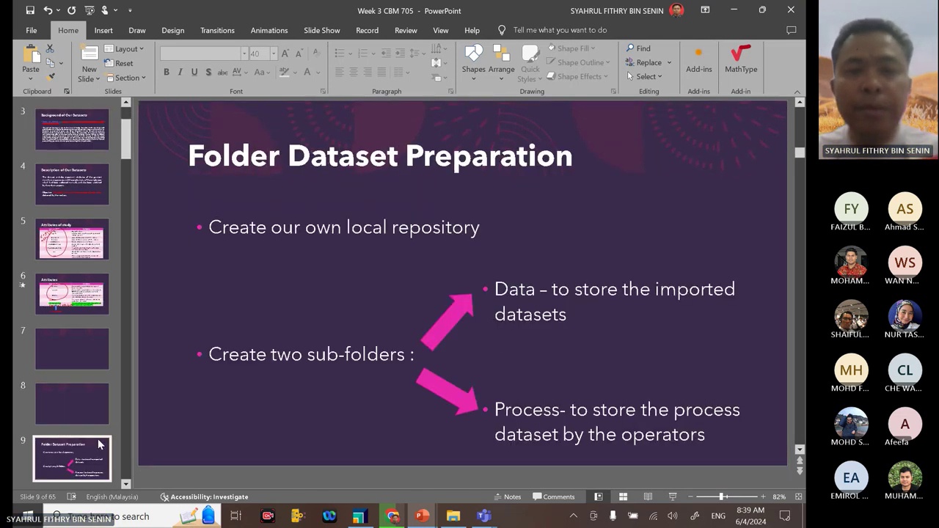
left_click(678, 498)
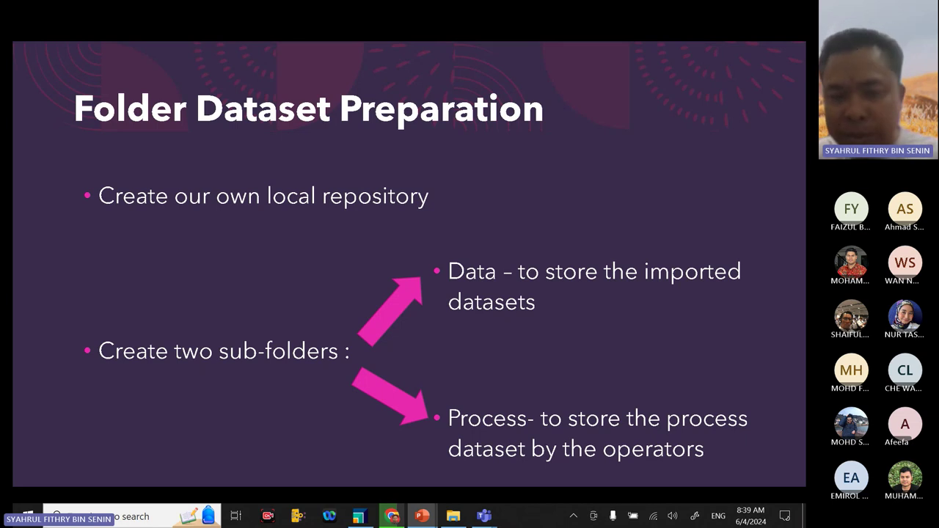
key("Escape")
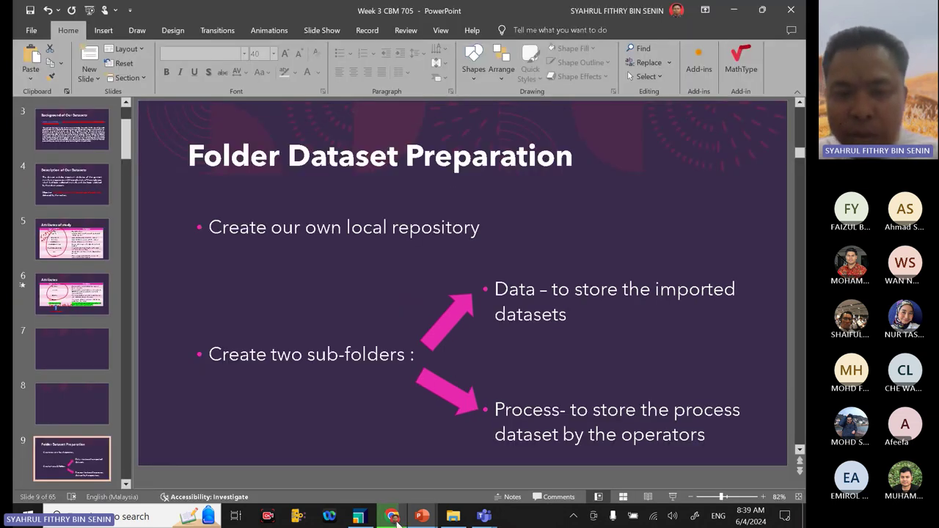
Step: Switch to RapidMiner Studio and enlarge the process canvas by narrowing the parameters area, leaving the repository area slightly wider
left_click(359, 515)
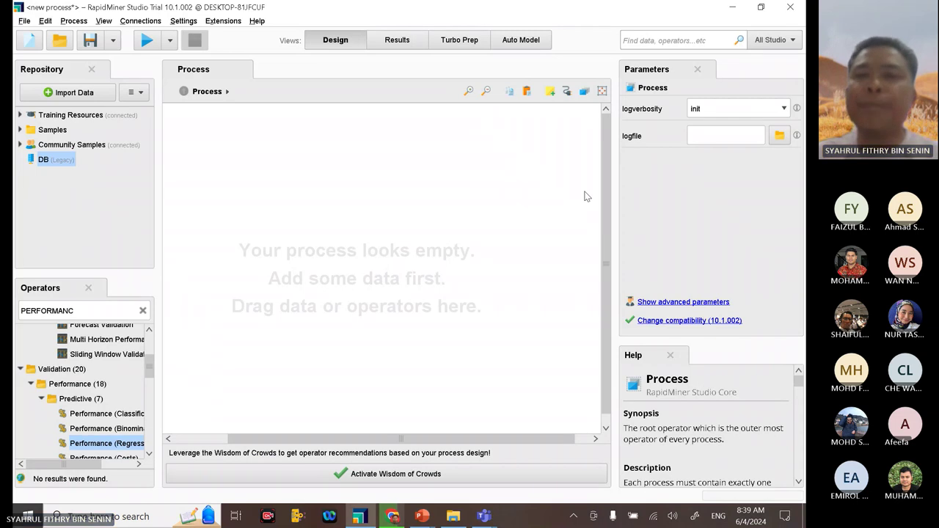
left_click_drag(608, 193, 716, 192)
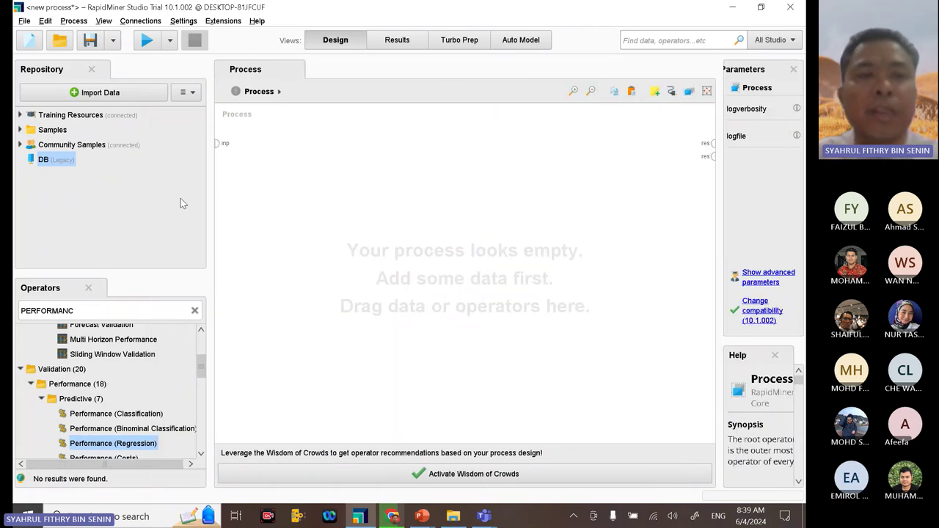
left_click_drag(213, 192, 183, 192)
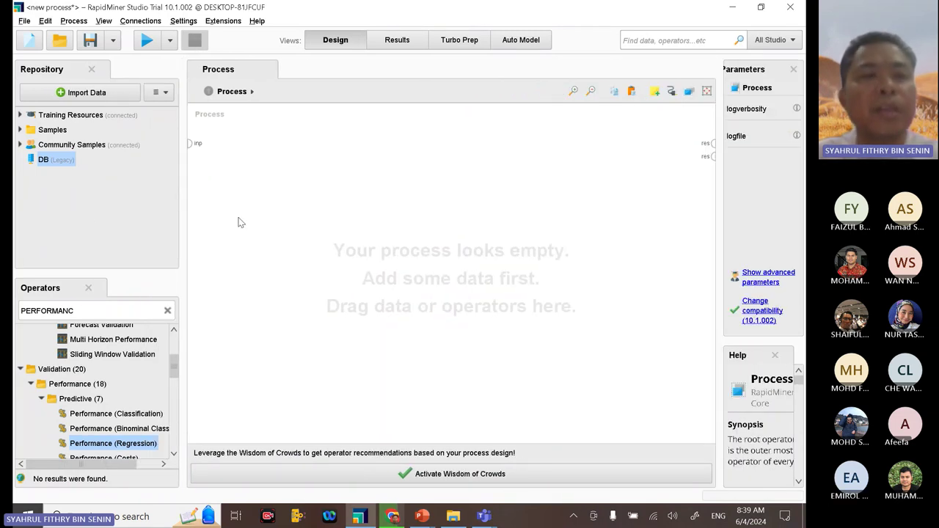
Step: Create a local repository with the alias Tugasan in the default location and expand it
left_click(166, 94)
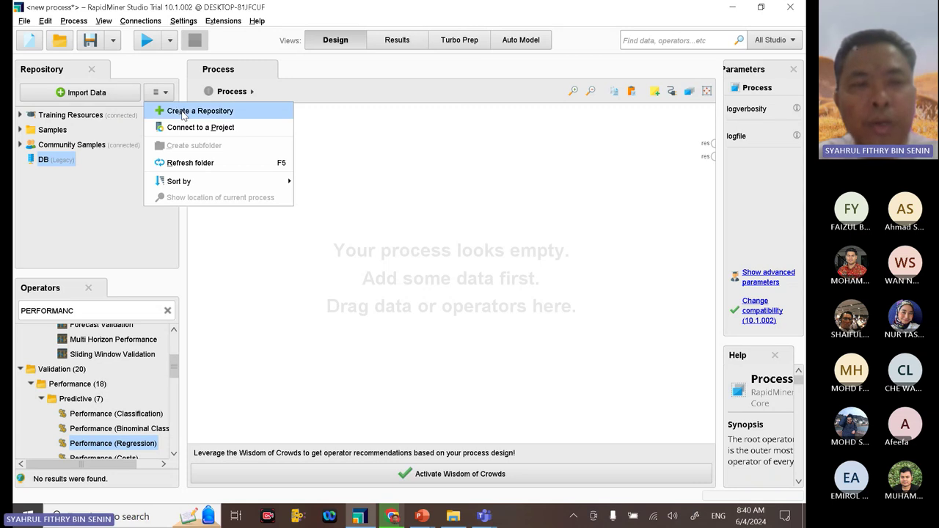
left_click(183, 115)
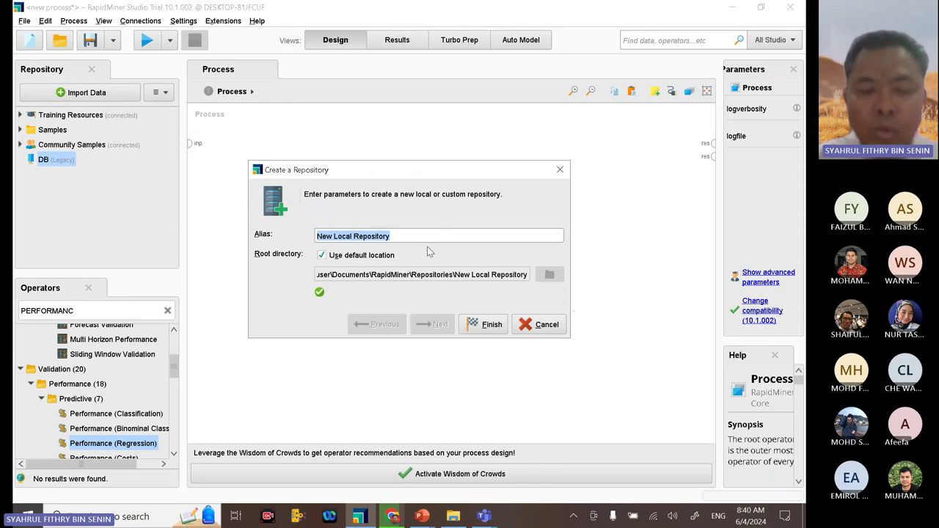
type("Tugasan")
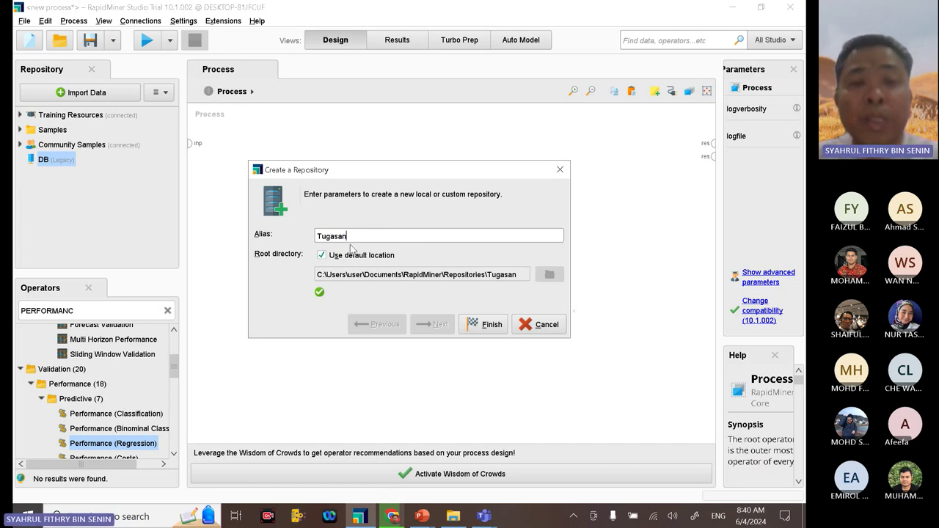
left_click(495, 328)
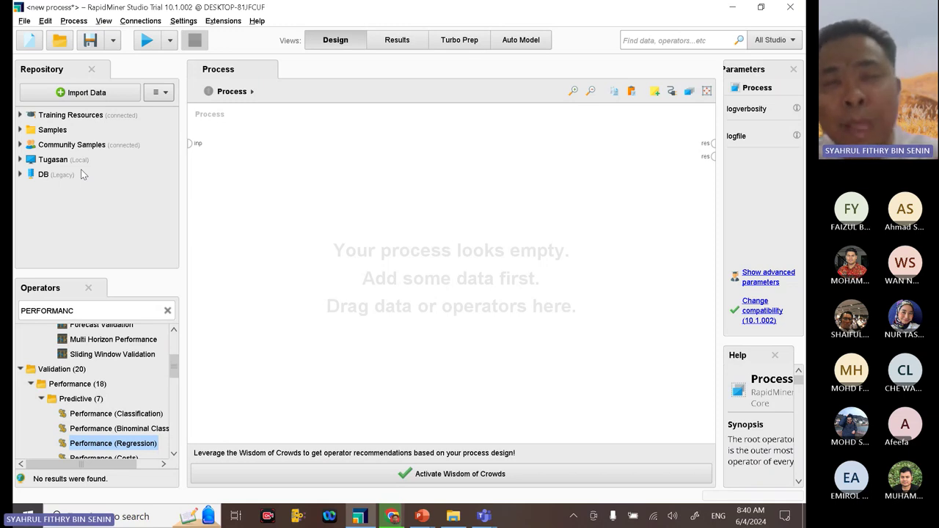
left_click(21, 161)
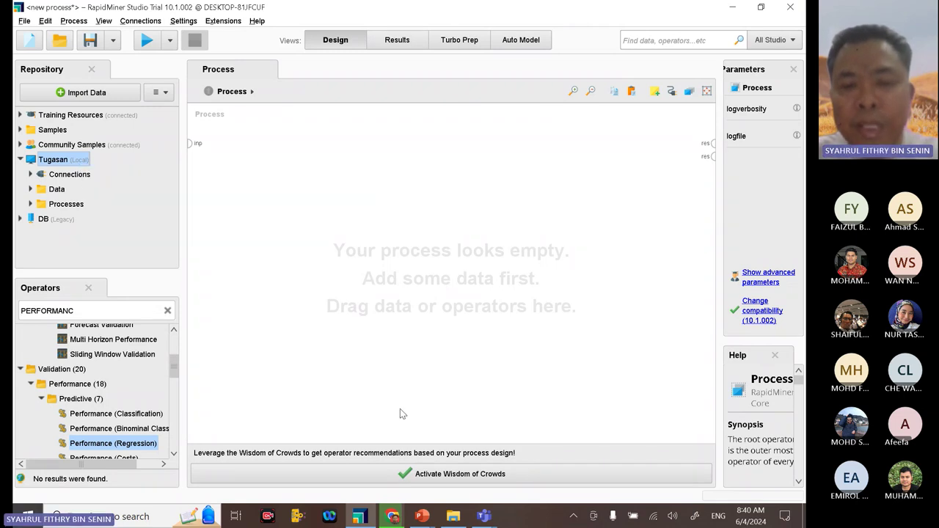
Step: Review the two sub-folders instruction on PowerPoint's Folder Dataset Preparation slide, including full screen, and return to RapidMiner Studio
mouse_move(422, 515)
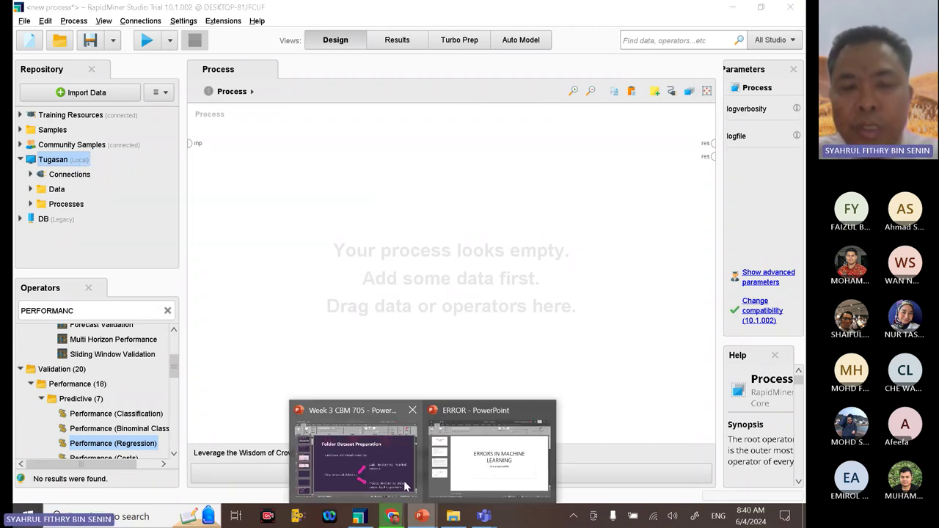
left_click(388, 478)
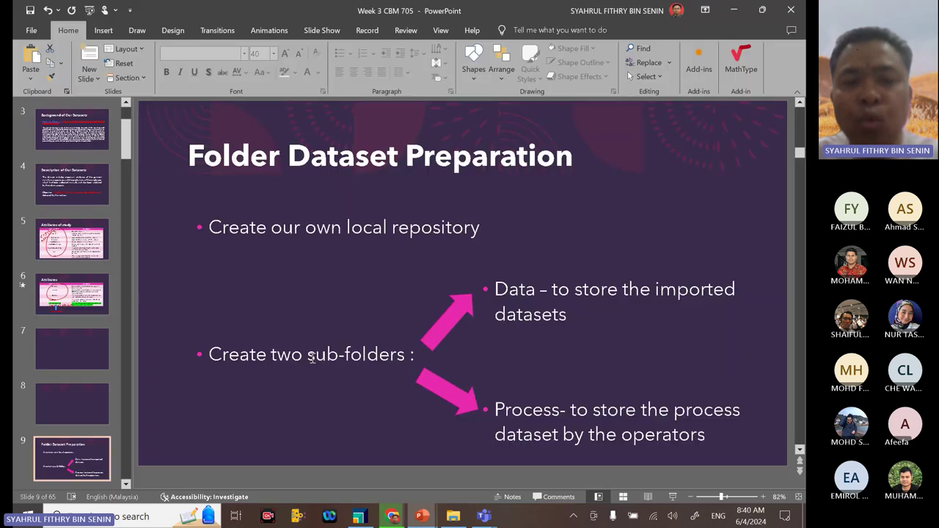
left_click(276, 354)
left_click_drag(276, 354, 409, 355)
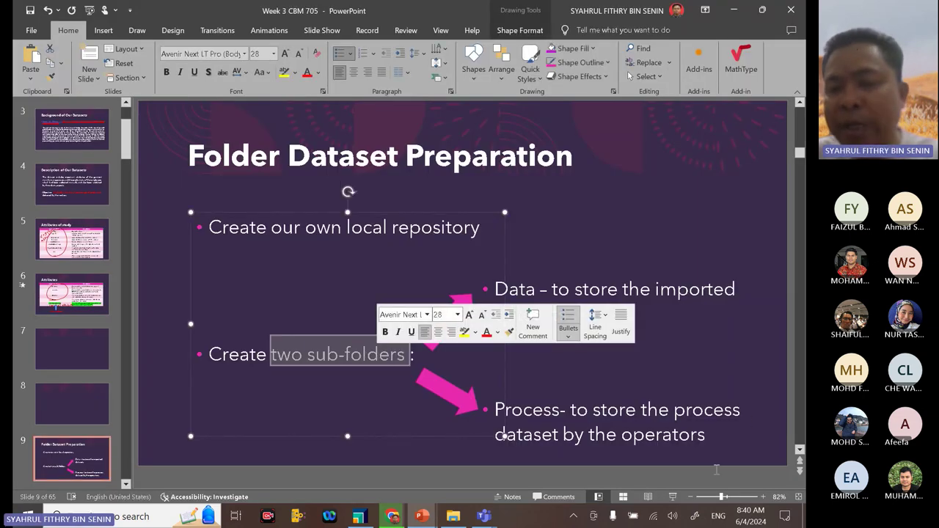
left_click(678, 499)
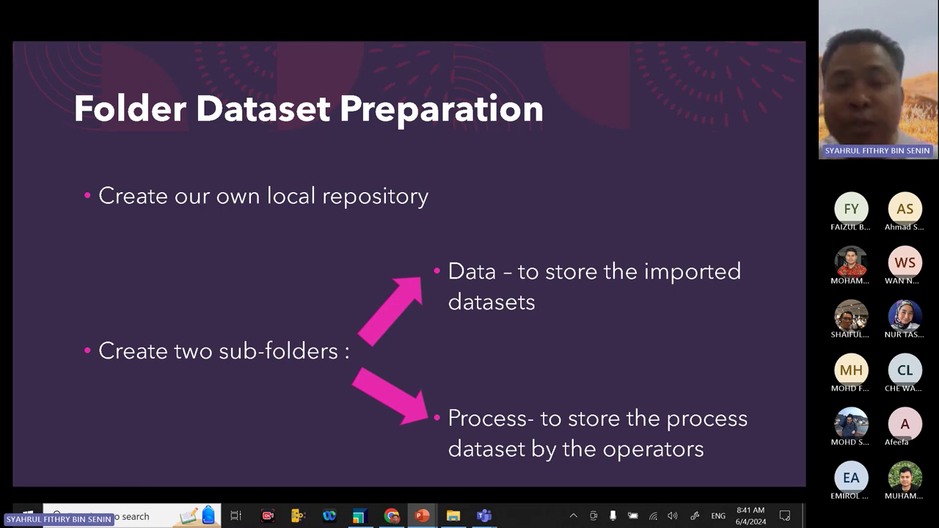
key("Escape")
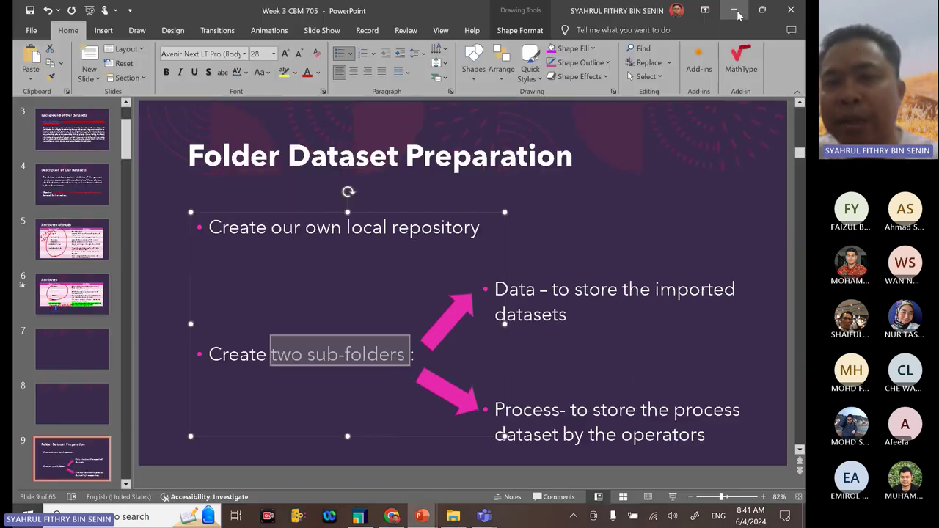
key("alt+Tab")
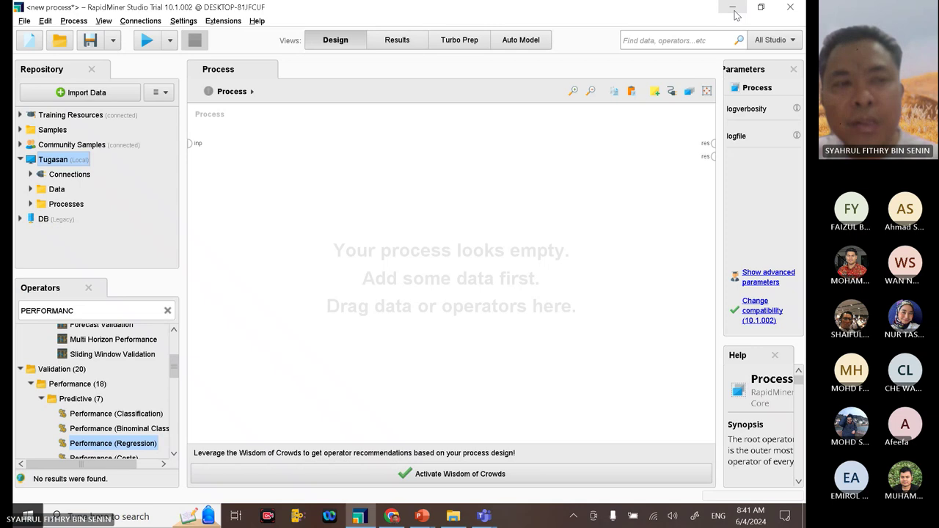
Step: Try to create a subfolder named Data in the Tugasan repository
right_click(87, 164)
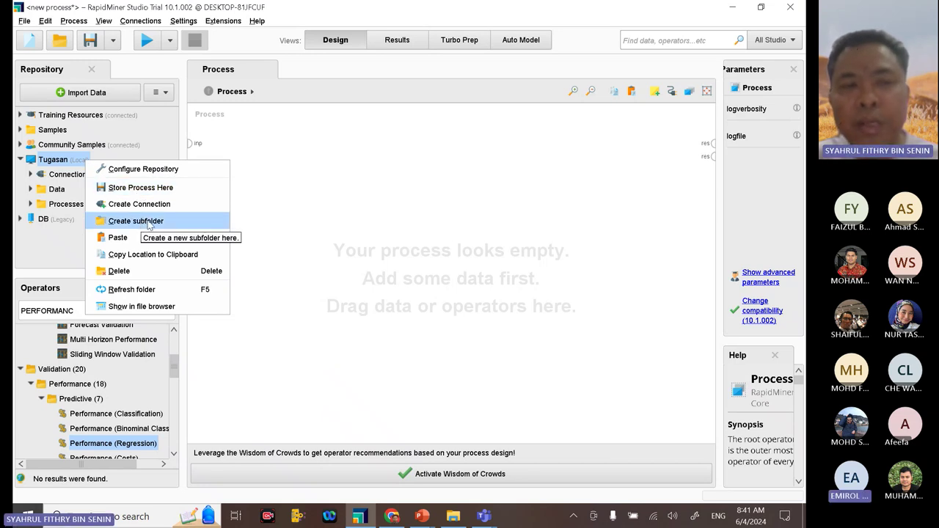
left_click(150, 223)
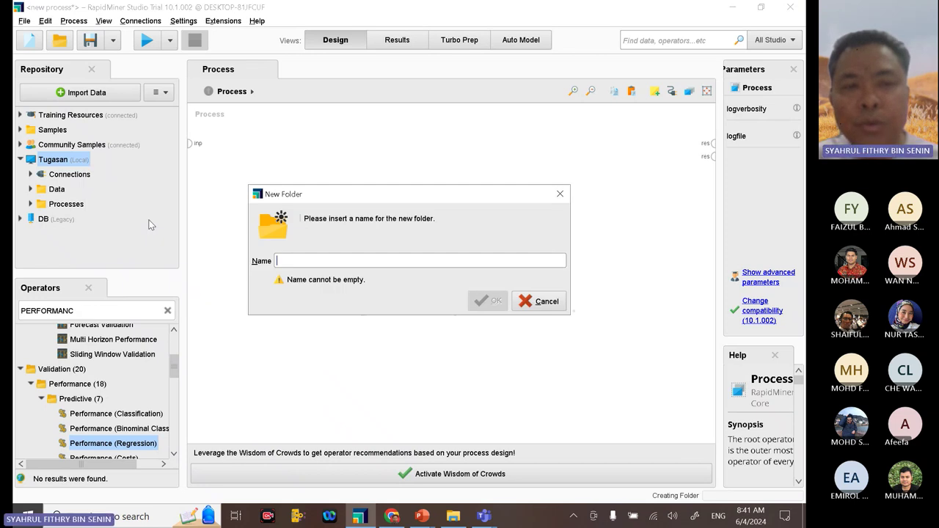
type("Data")
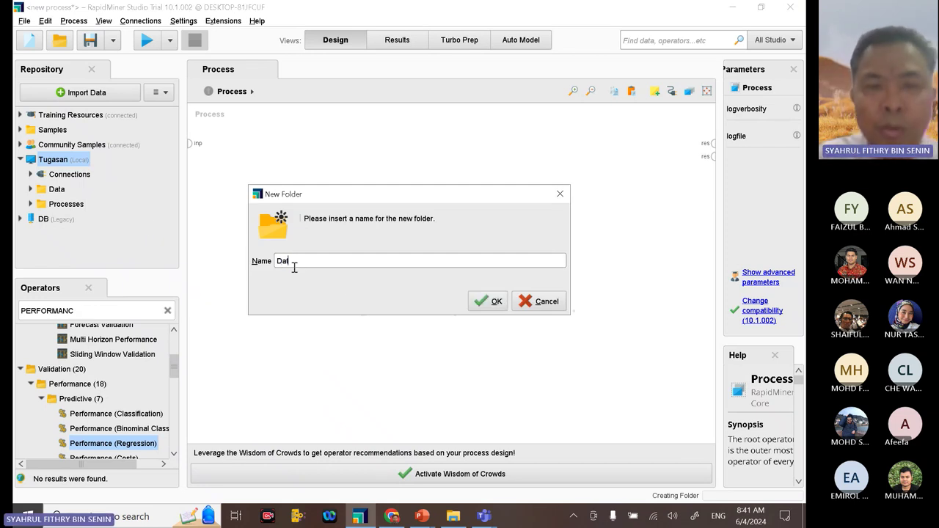
left_click(496, 301)
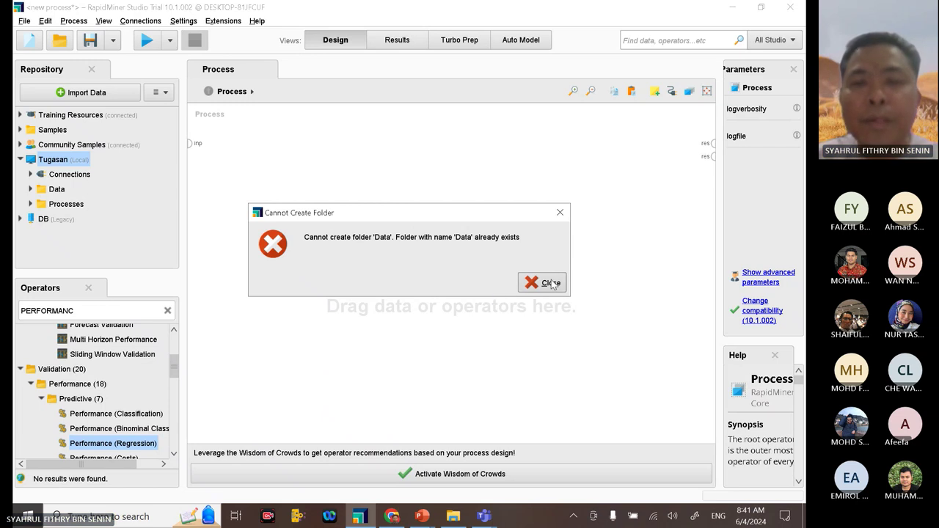
left_click(554, 284)
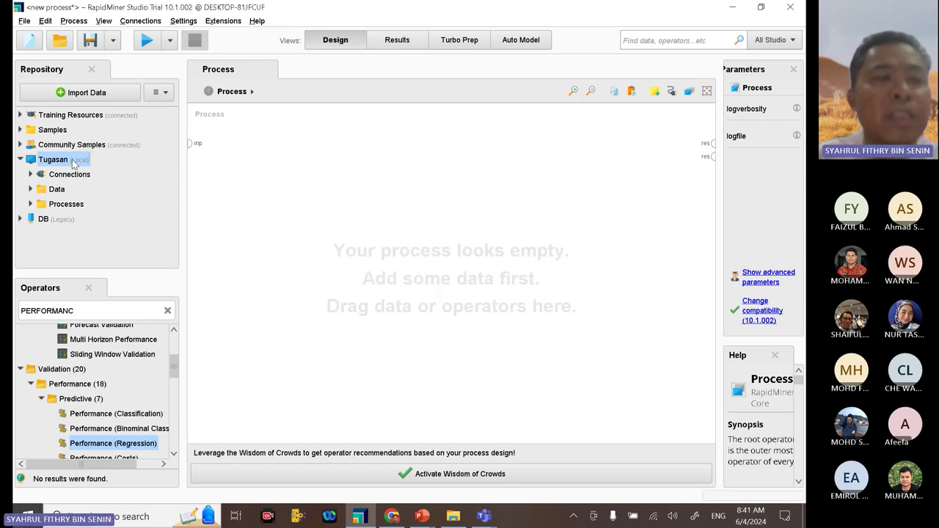
Step: Delete the existing Data and Processes folders from the Tugasan repository
left_click(60, 192)
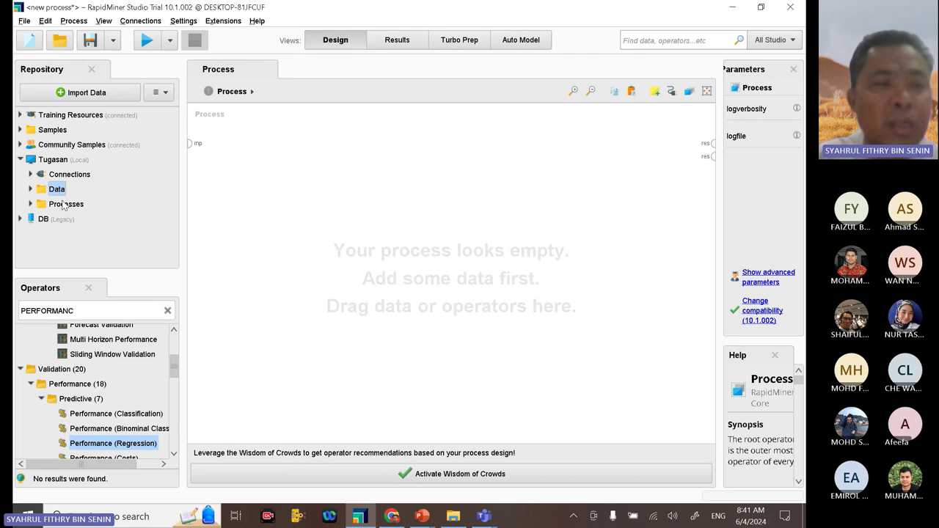
right_click(54, 190)
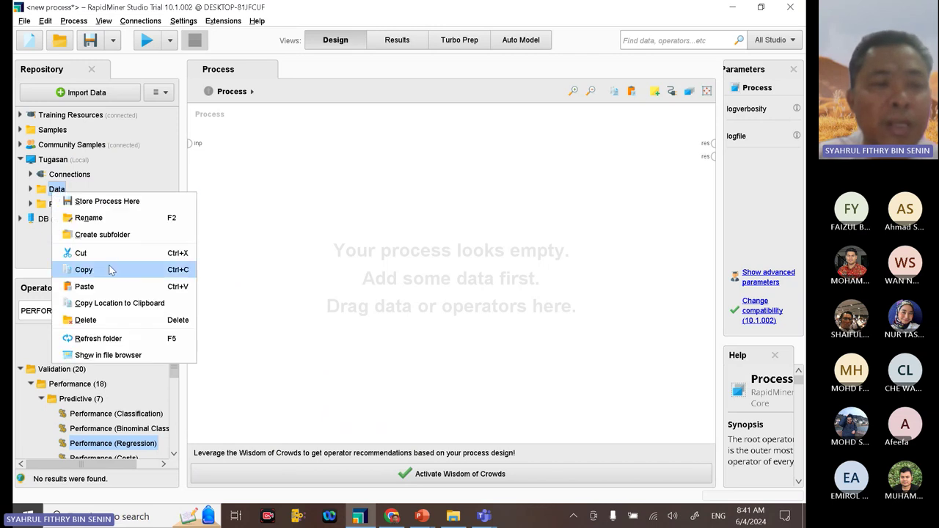
left_click(121, 320)
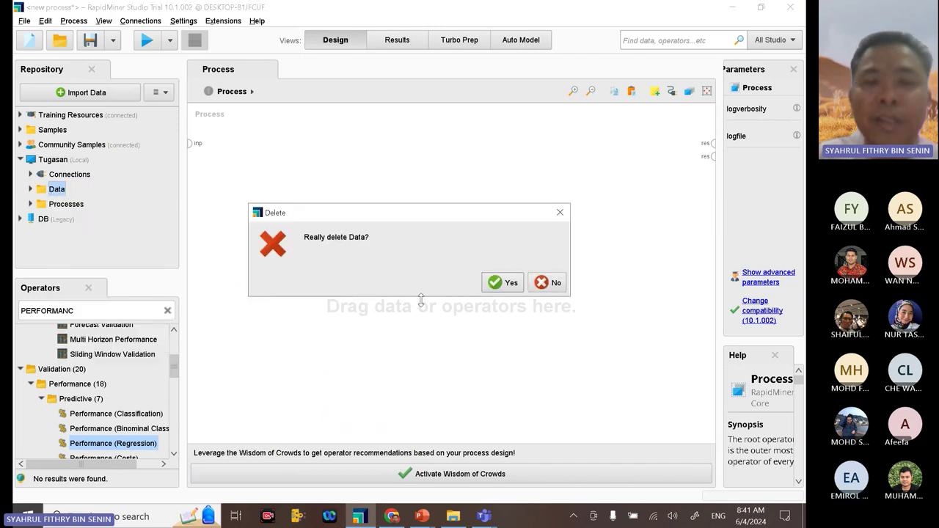
left_click(504, 281)
left_click(61, 189)
right_click(63, 189)
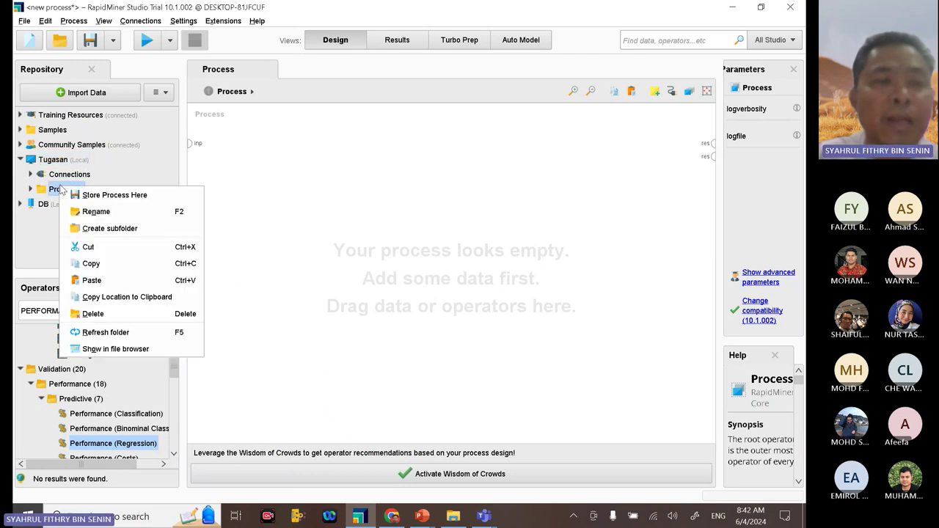
left_click(114, 314)
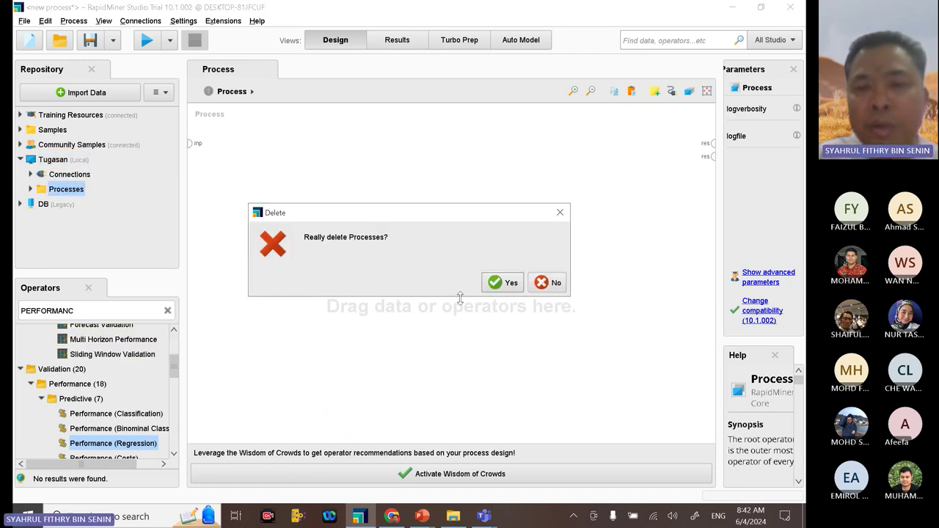
left_click(491, 282)
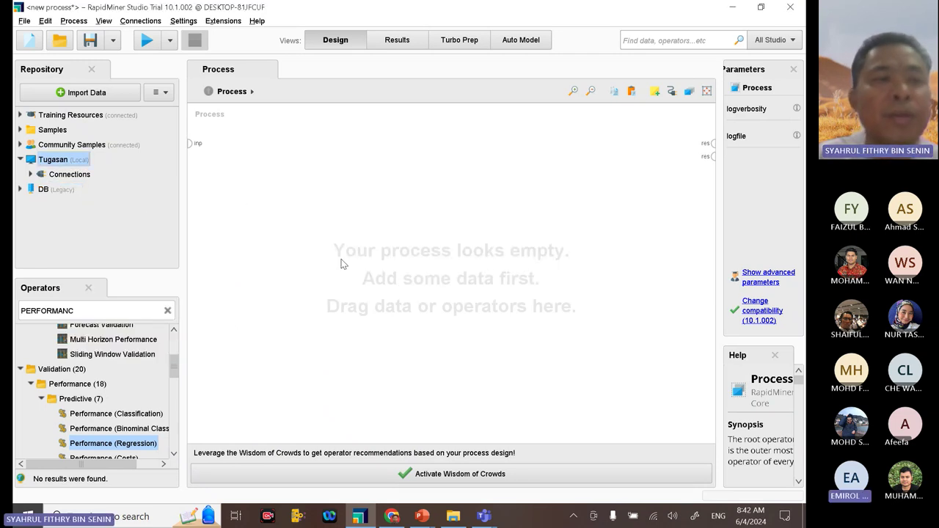
Step: Create a new subfolder named Data directly under the Tugasan repository and reselect the repository
right_click(82, 160)
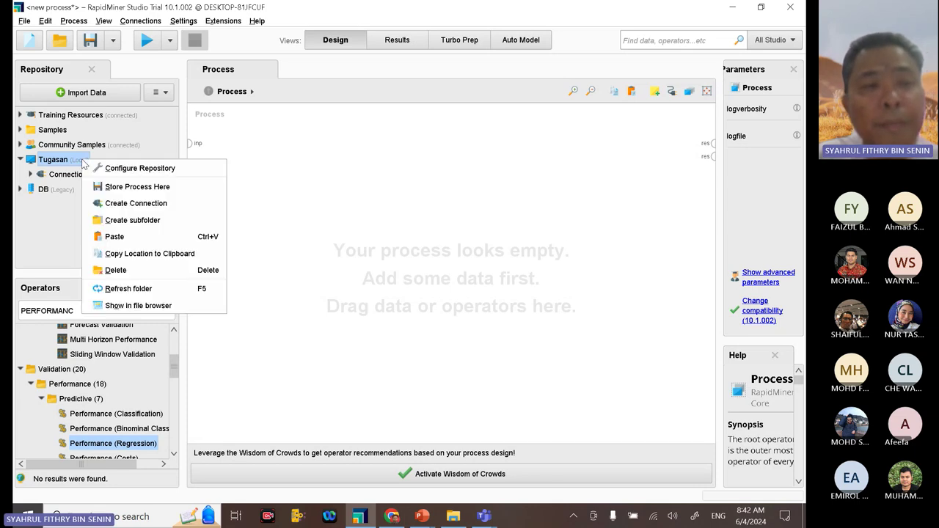
left_click(121, 220)
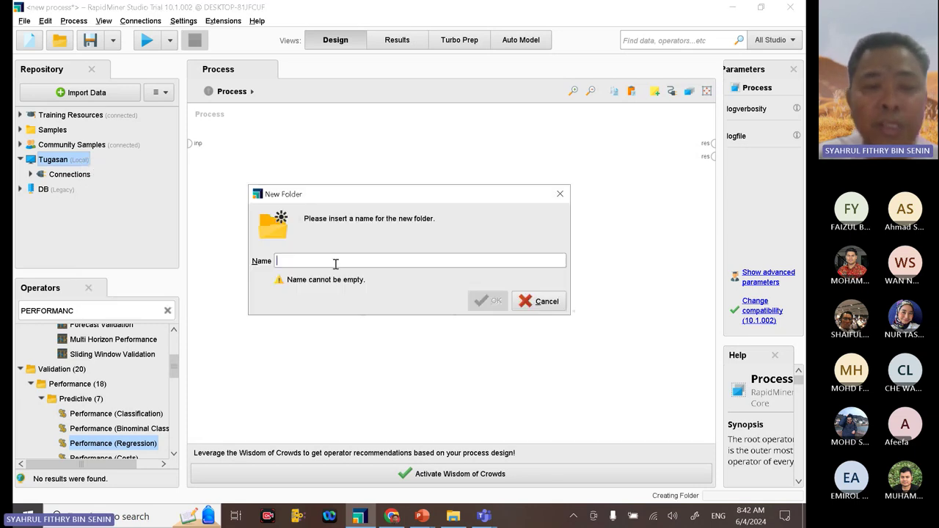
type("Pa")
key("BackSpace")
key("BackSpace")
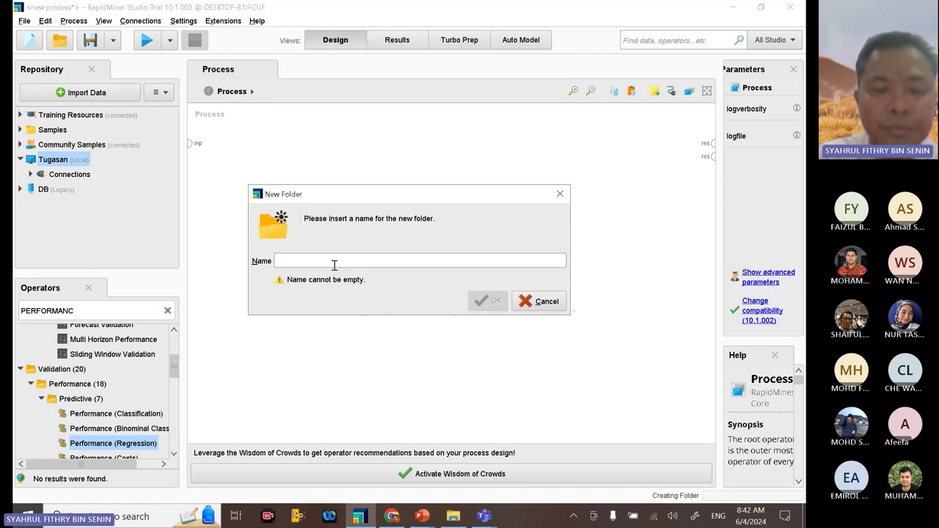
type("Data")
left_click(488, 301)
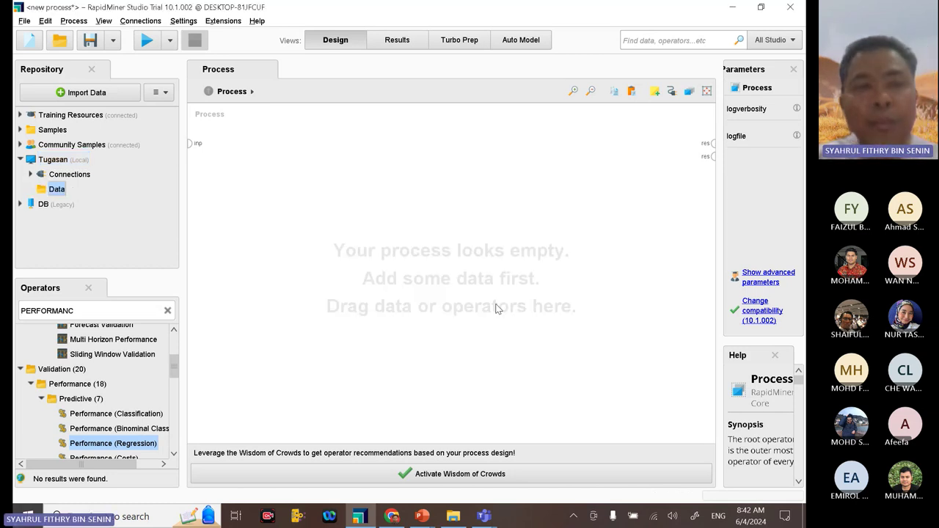
left_click(66, 163)
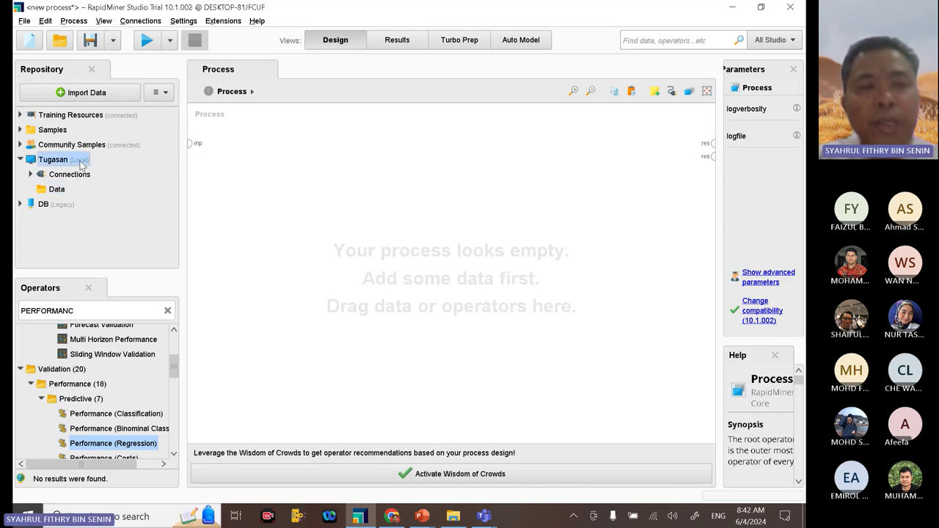
Step: Create a second subfolder named Process directly under the Tugasan repository and select the Data folder
right_click(81, 163)
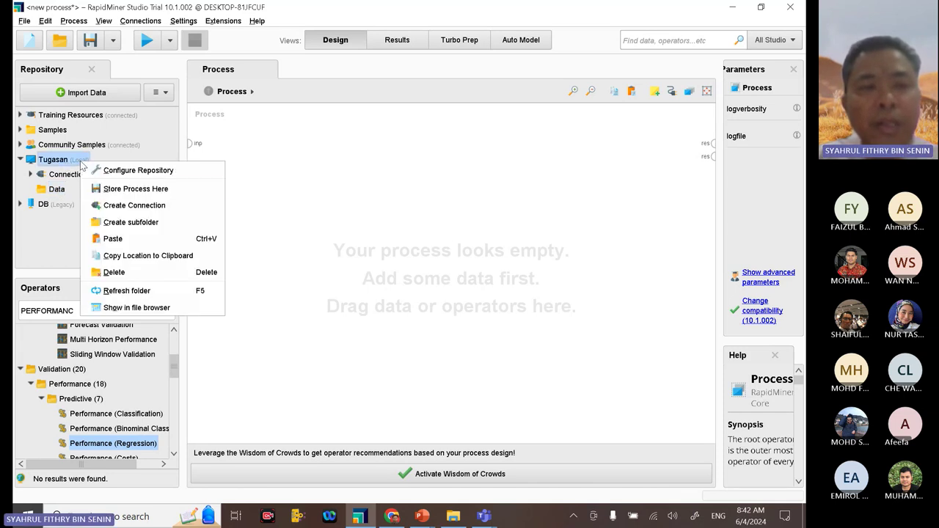
left_click(137, 226)
type("Process")
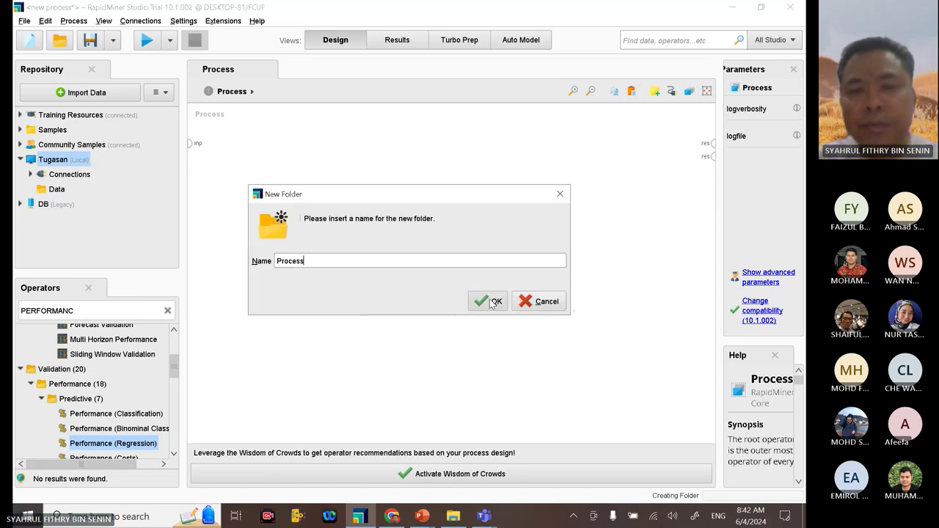
left_click(490, 301)
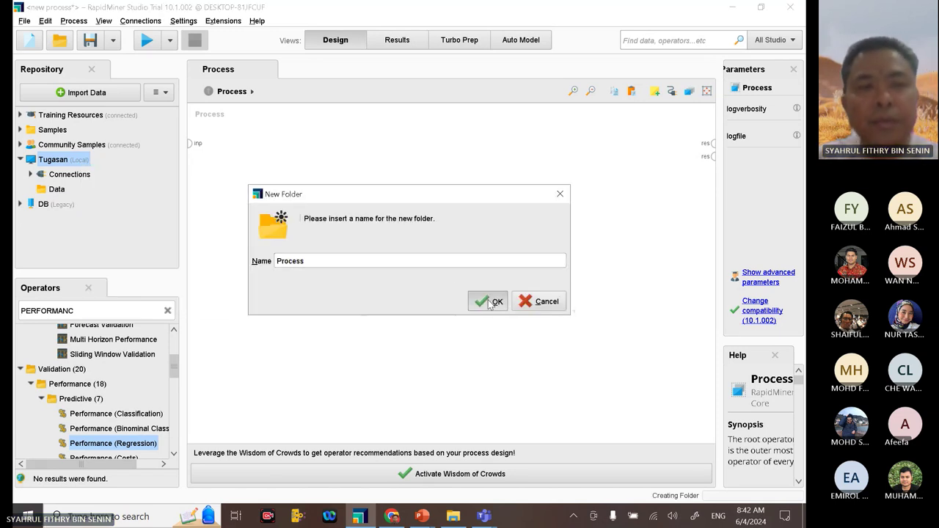
left_click(62, 191)
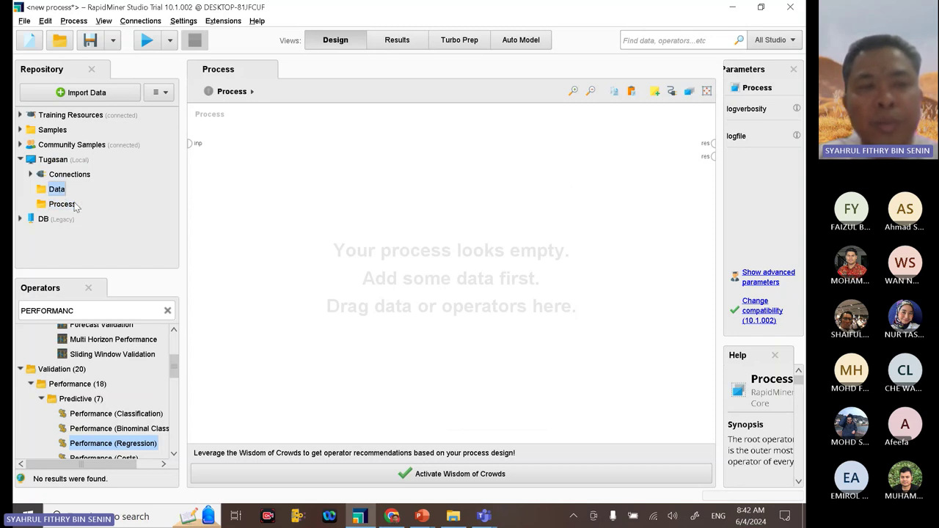
left_click(70, 204)
left_click(63, 193)
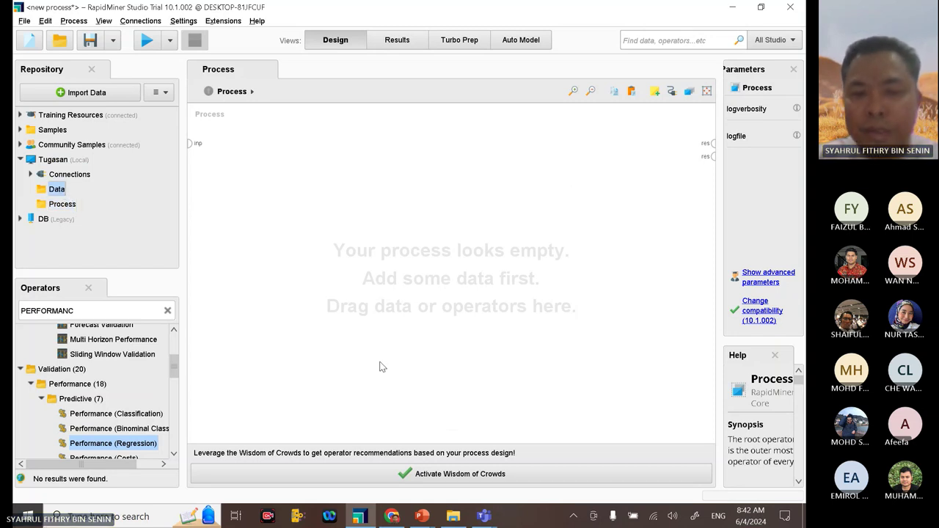
Step: Switch to Chrome, locate the downloaded archive.tar.gz in its Downloads folder, and open it in WinRAR
mouse_move(391, 516)
left_click(393, 424)
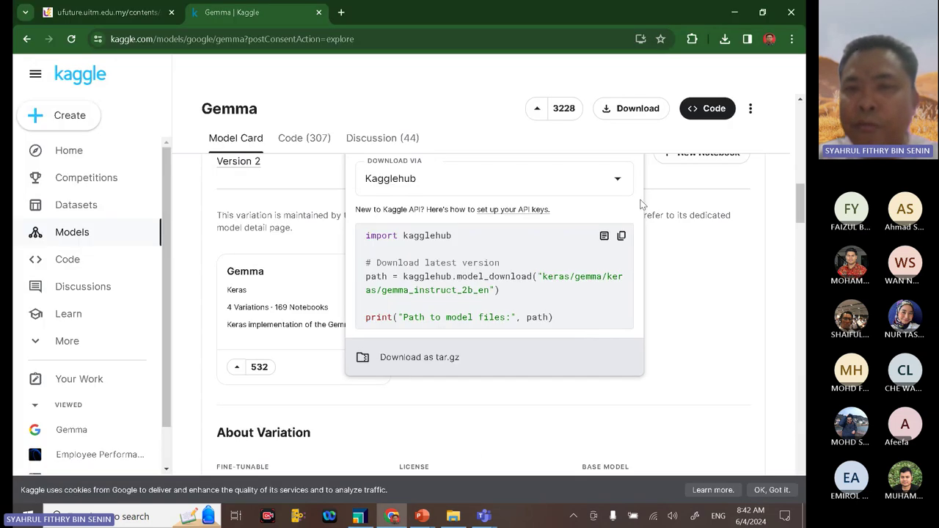
left_click(724, 39)
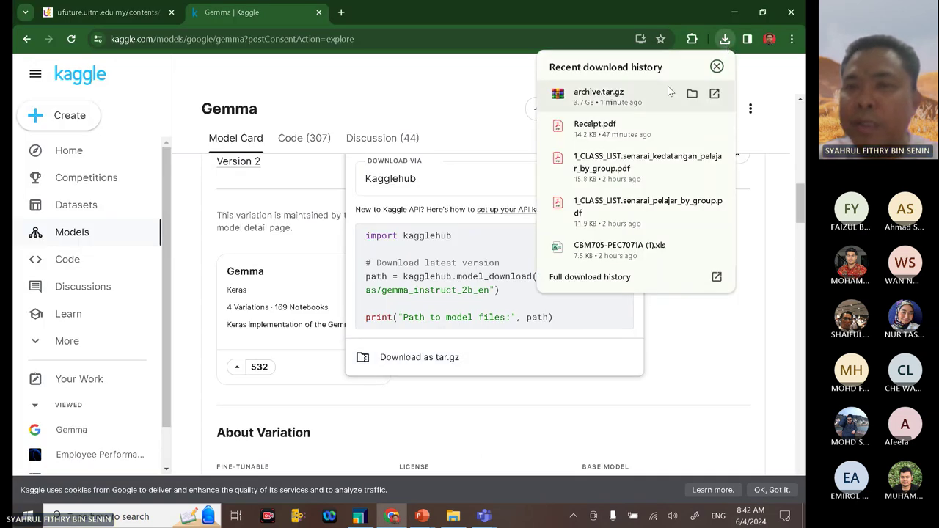
left_click(691, 94)
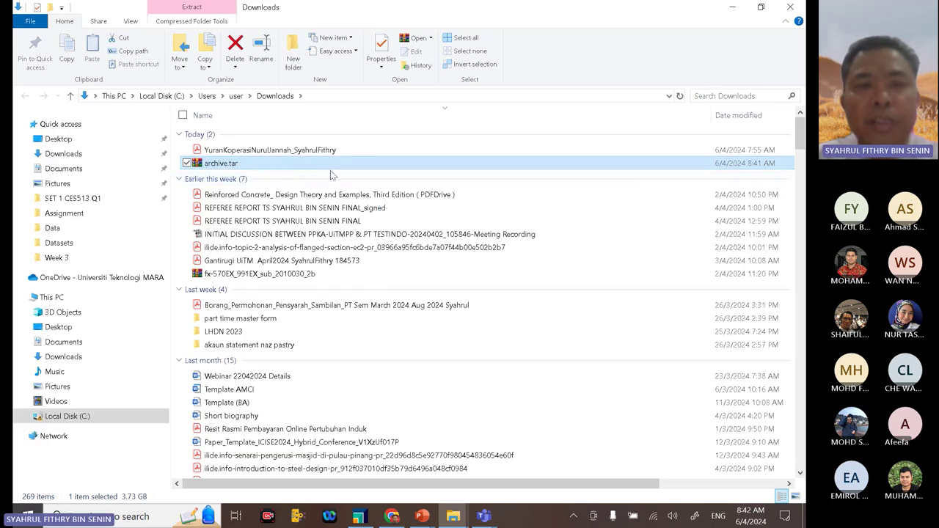
double_click(330, 166)
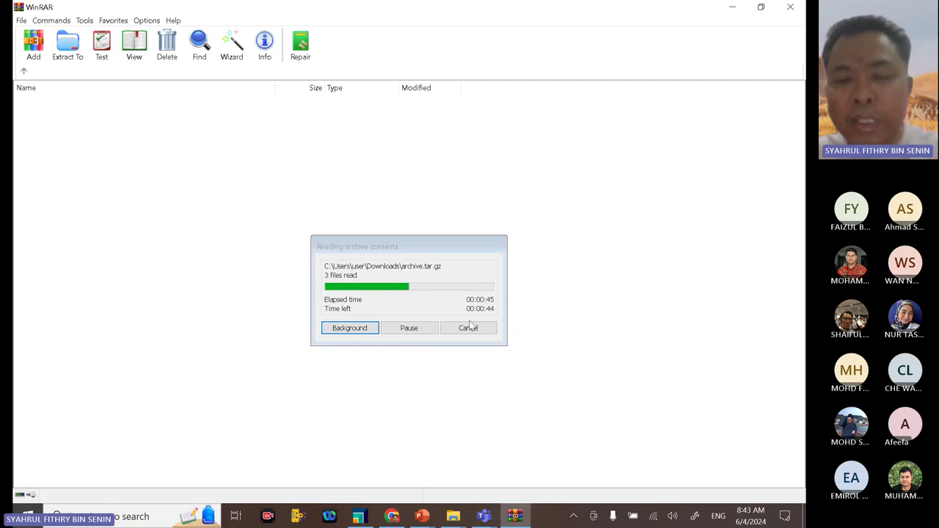
left_click(360, 517)
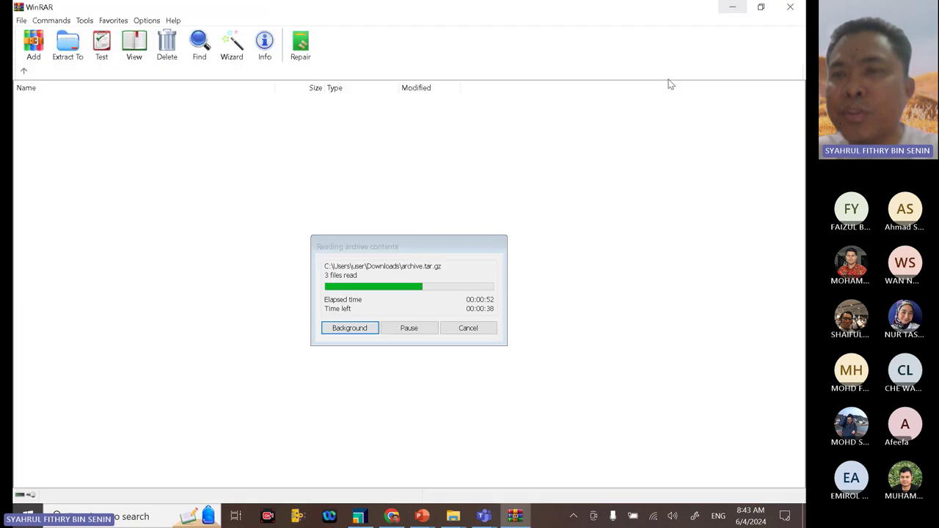
left_click(732, 6)
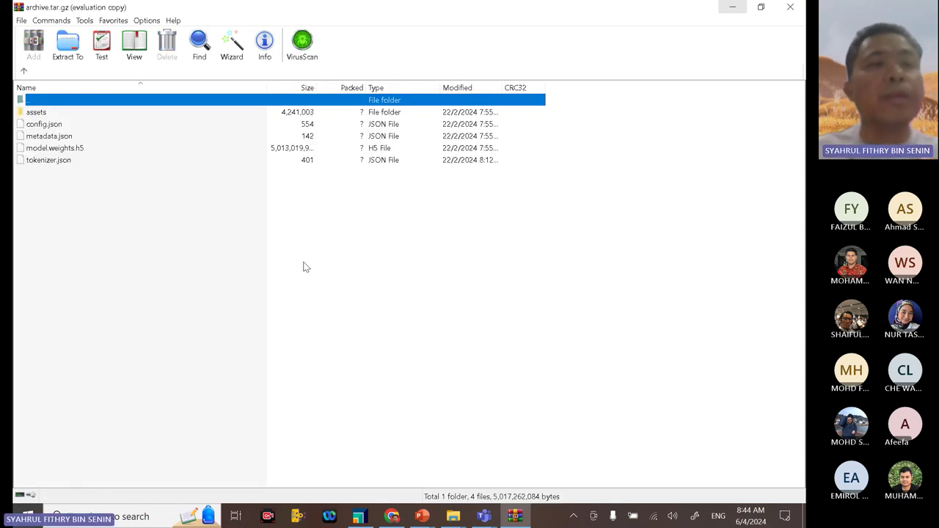
Step: Examine the contents of archive.tar.gz, including its assets and tokenizer folders, and return to the archive's top level
left_click(445, 258)
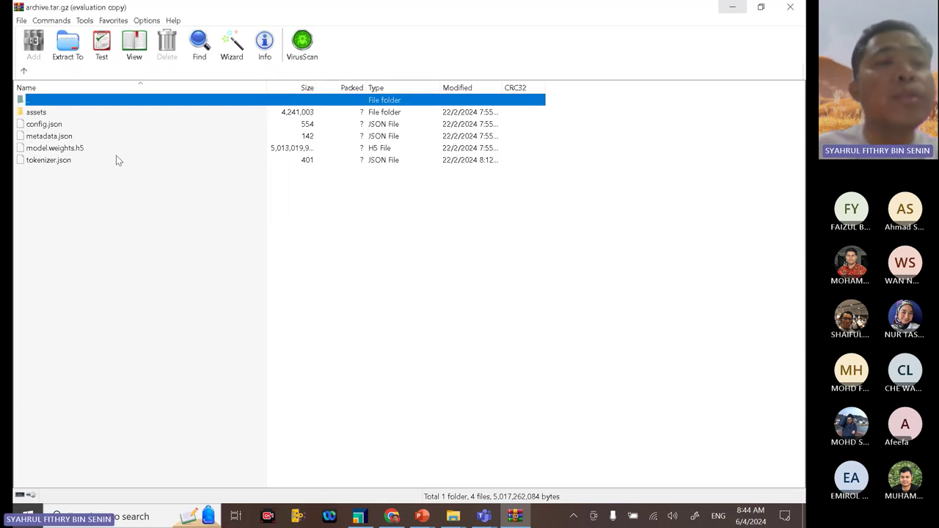
double_click(33, 112)
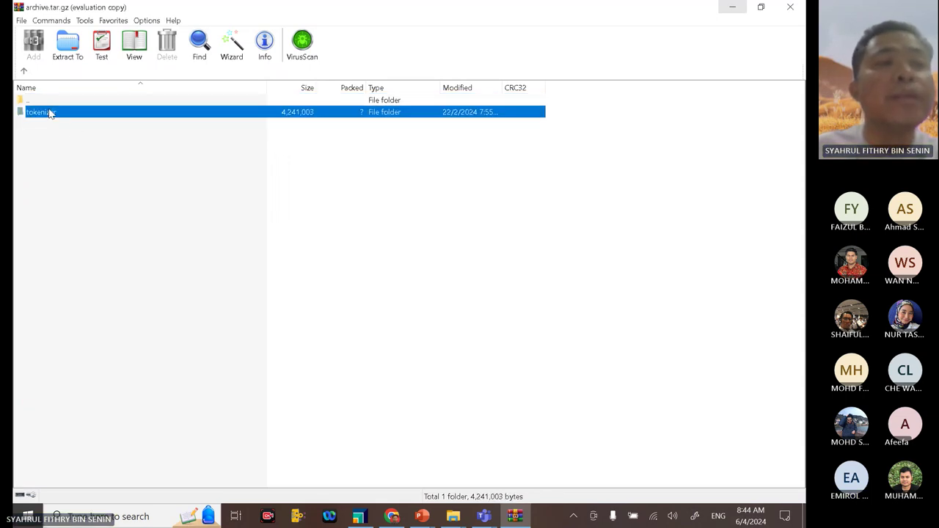
double_click(44, 112)
double_click(38, 101)
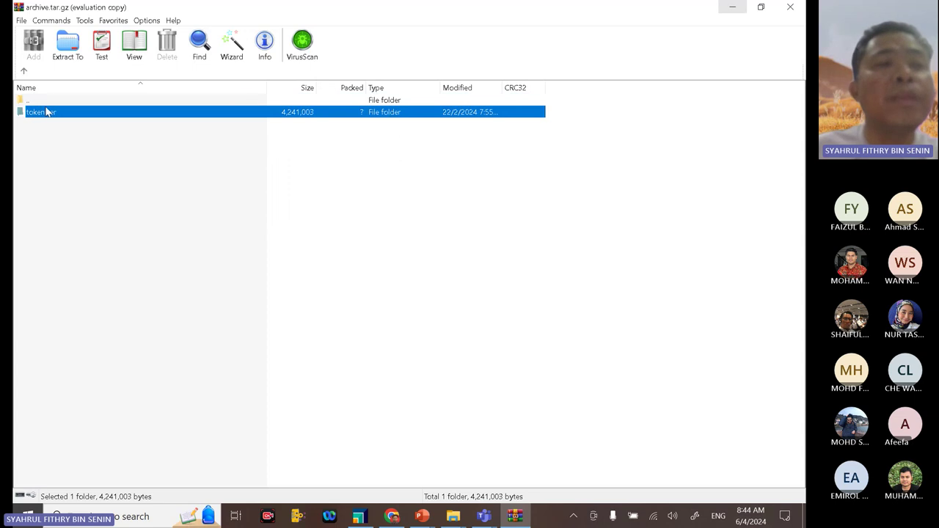
double_click(41, 102)
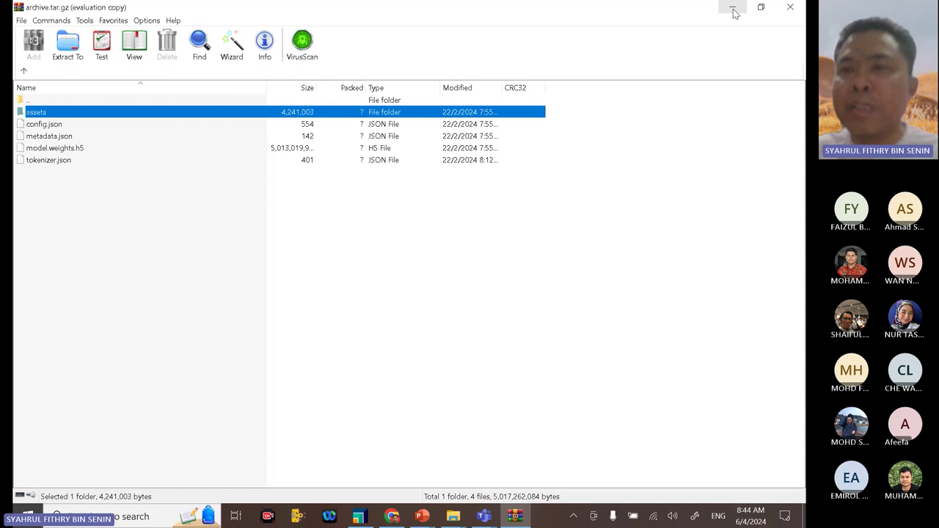
Step: Close the WinRAR archive, the Downloads folder and the Kaggle Gemma page
left_click(791, 9)
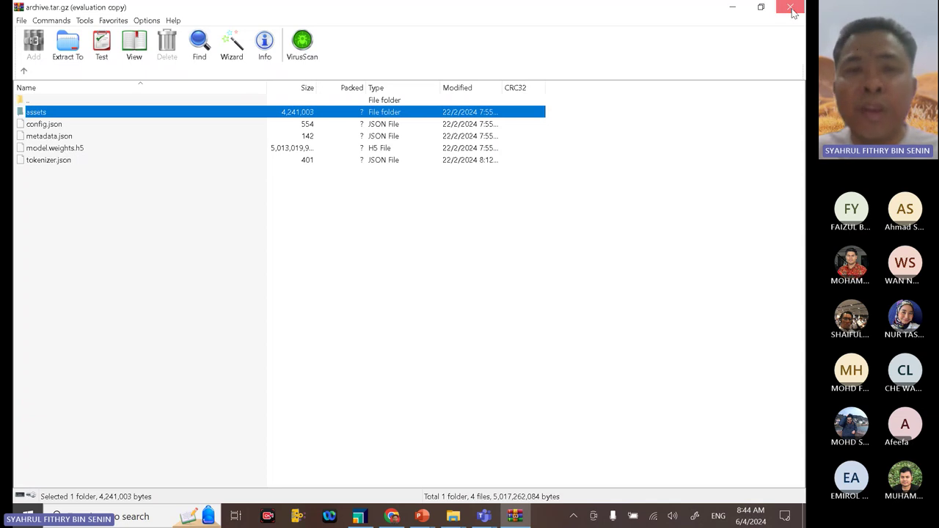
left_click(790, 7)
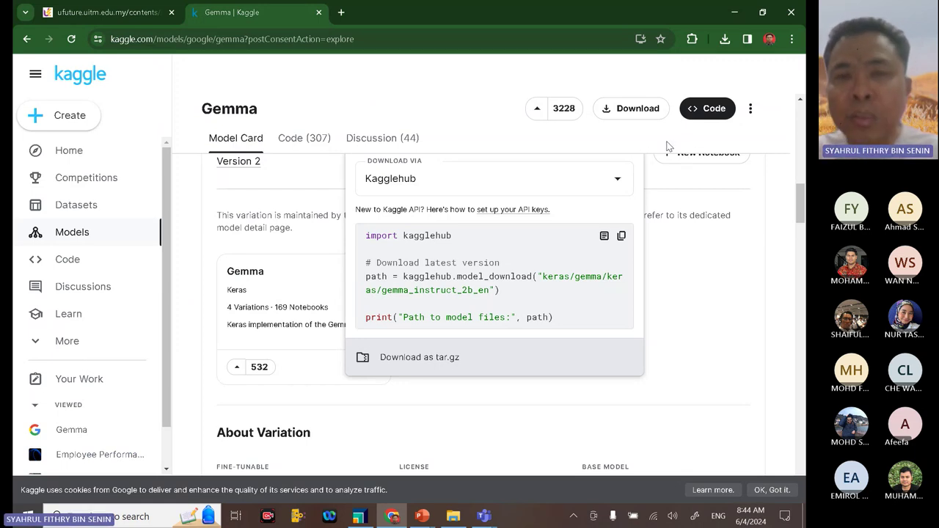
left_click(319, 13)
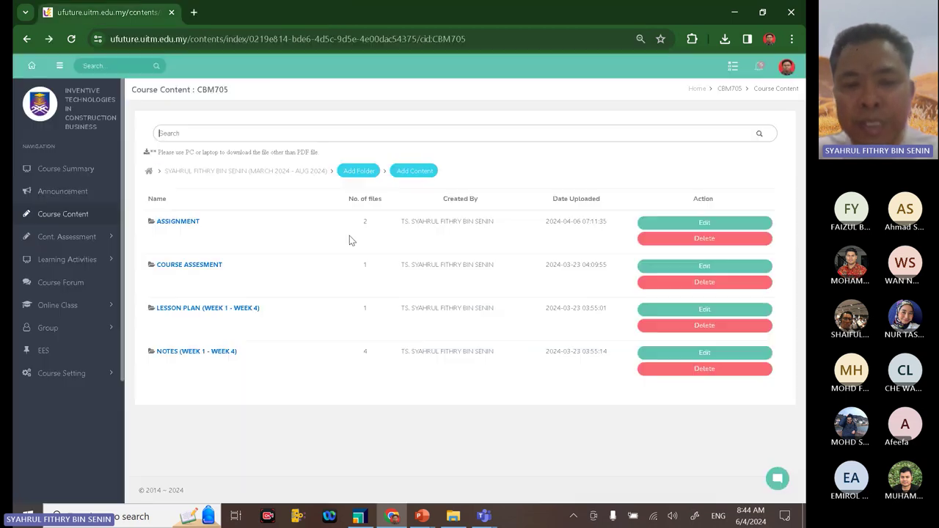
Step: Switch to File Explorer's Datasets folder, review the PDF "dataset assignment cbm705 MAC 2024", and close it
left_click(452, 517)
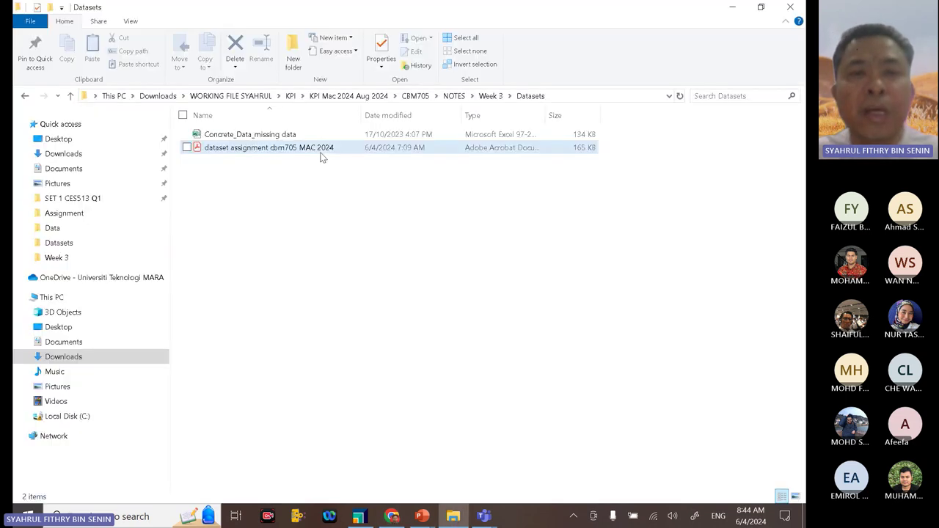
left_click(320, 150)
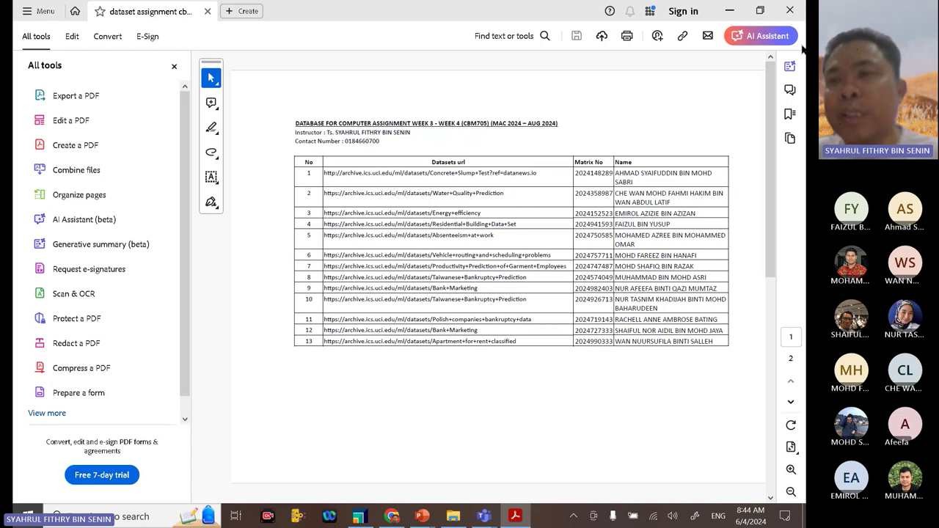
left_click(789, 10)
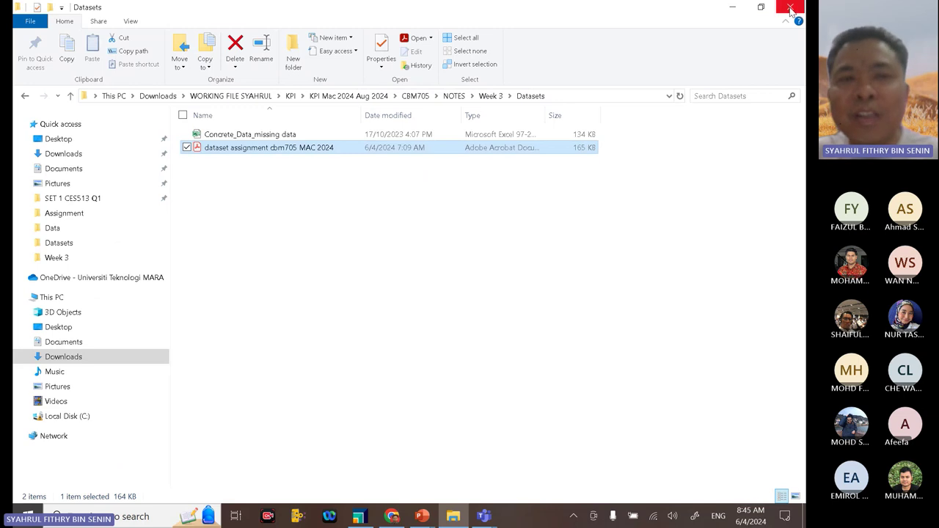
left_click(333, 196)
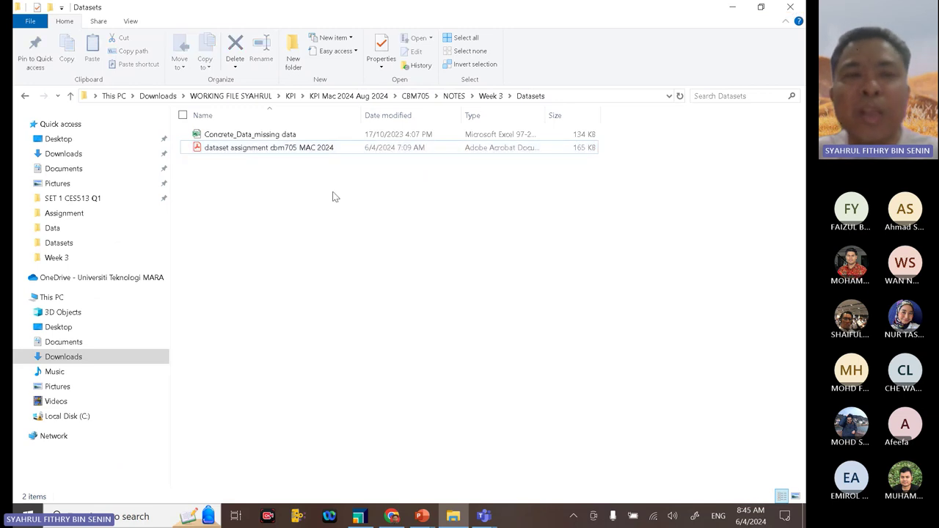
Step: Open the Concrete_Data_missing data workbook from the Datasets folder in Excel and select an empty cell beside the data
left_click(305, 139)
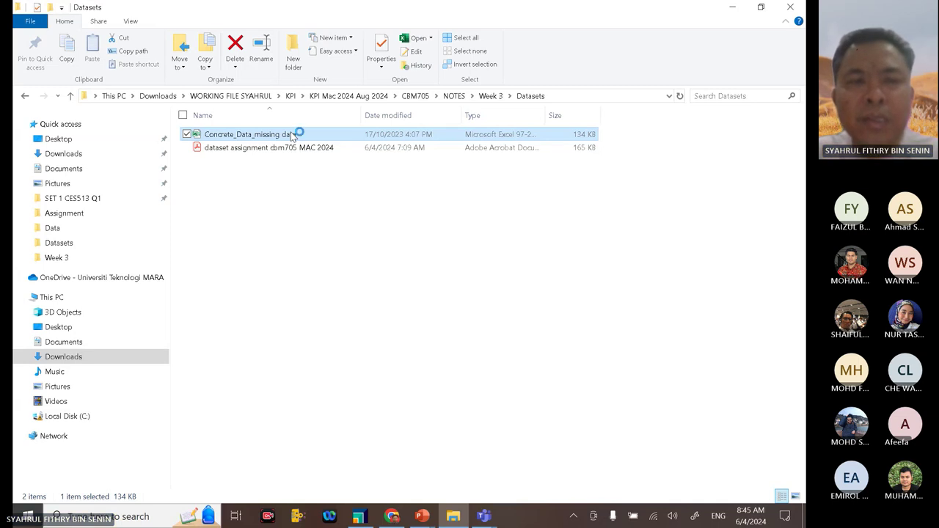
key("Return")
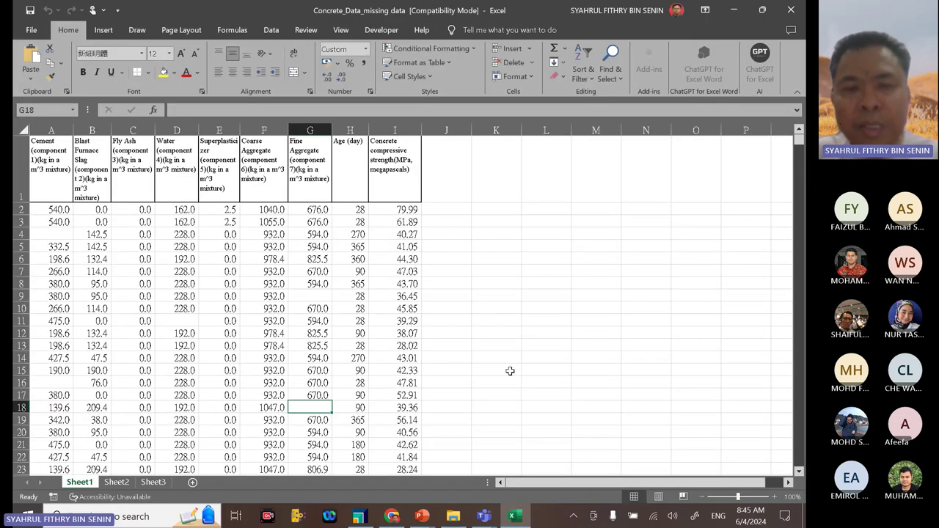
left_click(482, 346)
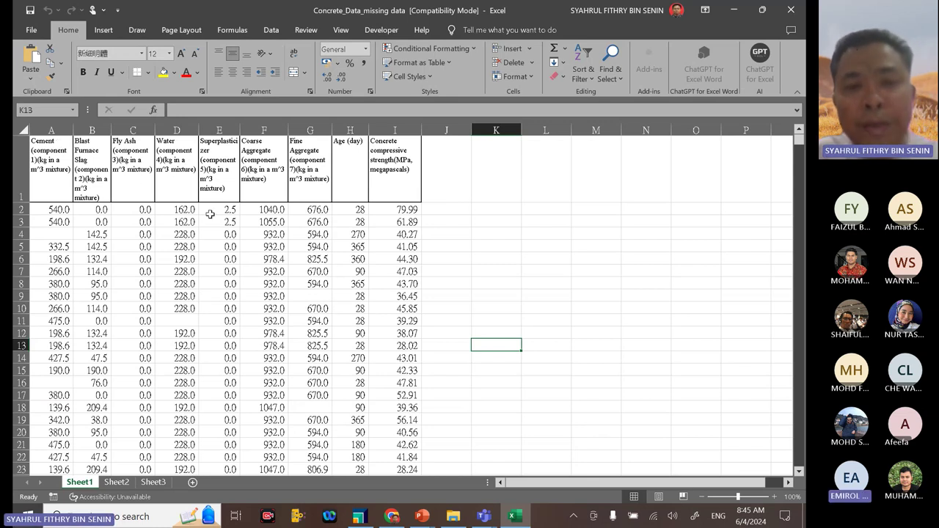
Step: Examine the concrete component column headers one by one, from Cement through Fine Aggregate
left_click(62, 151)
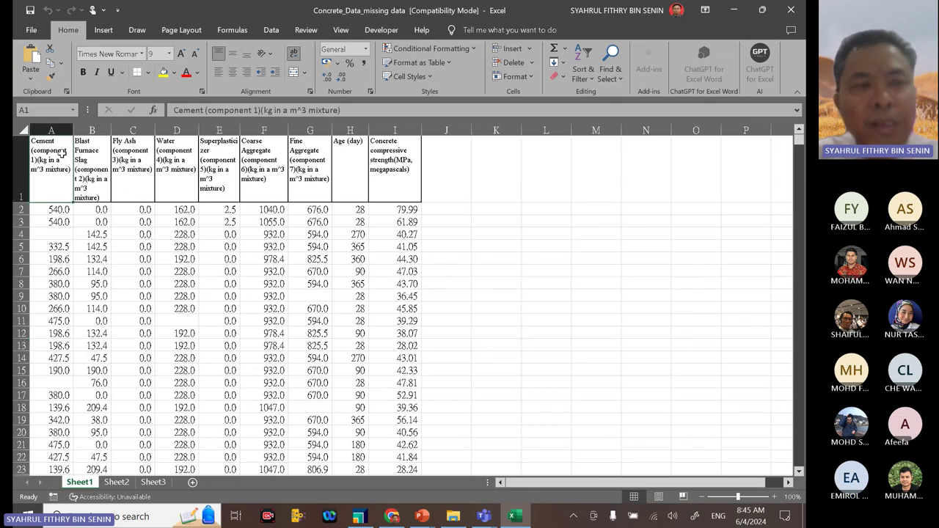
left_click(103, 174)
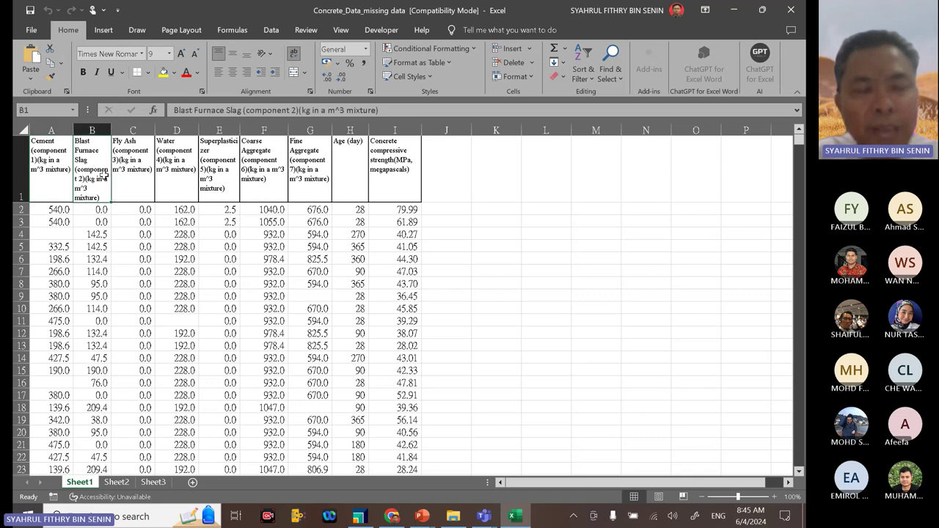
left_click(145, 162)
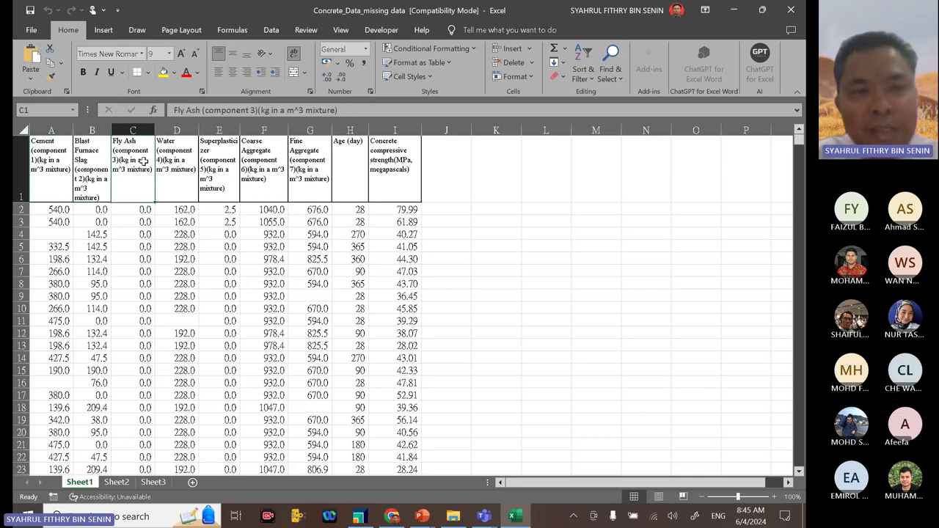
left_click(189, 184)
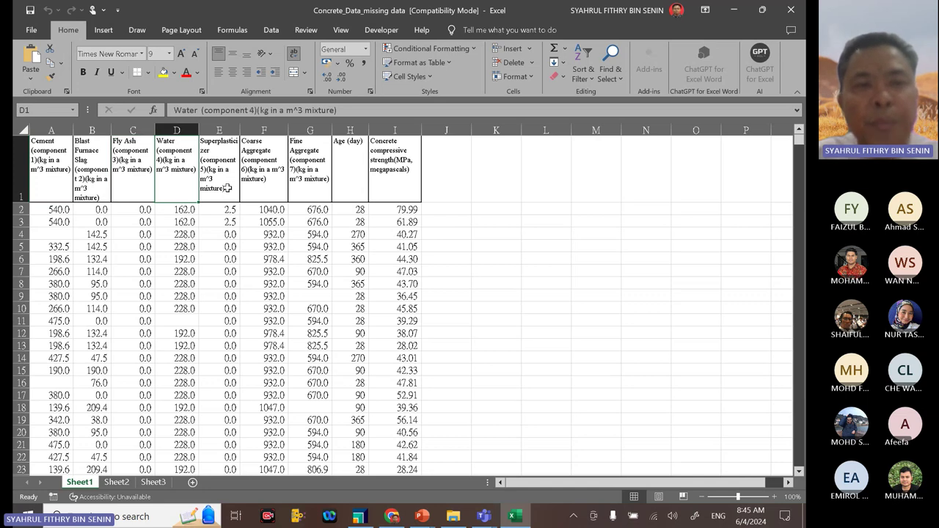
left_click(229, 188)
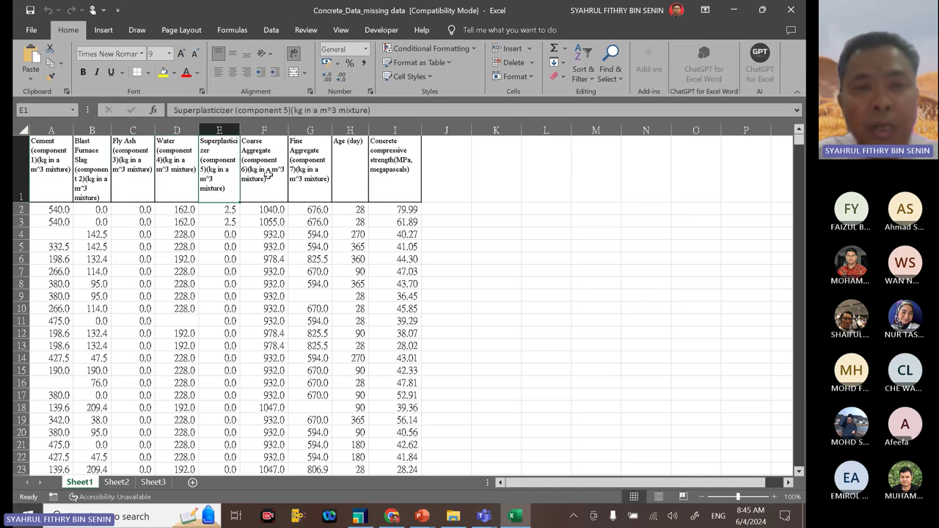
left_click(273, 172)
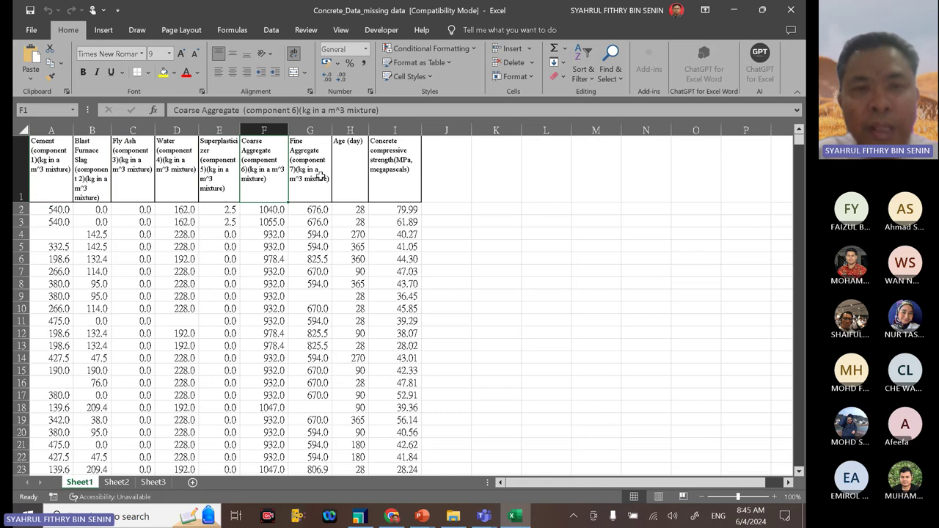
left_click(321, 176)
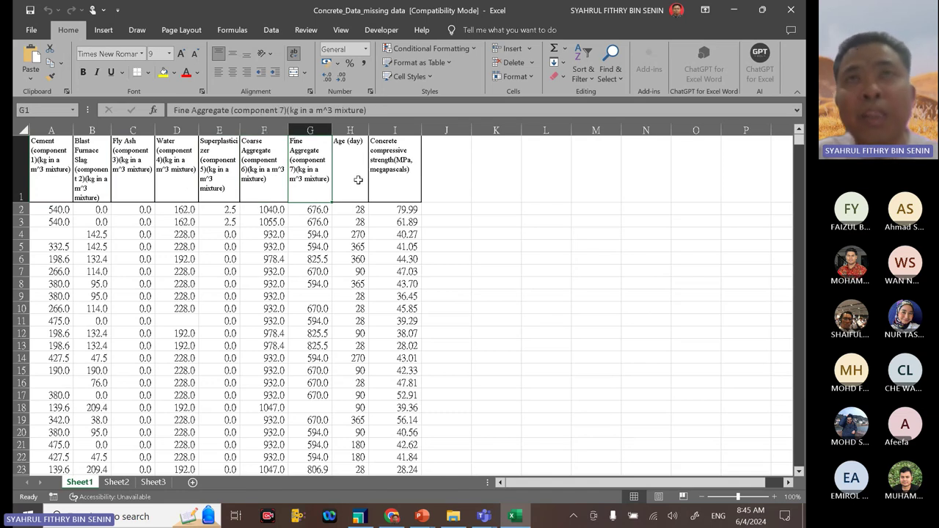
Step: Examine sample entries in the Age (day) column and the first Concrete compressive strength value
left_click(353, 209)
left_click(356, 222)
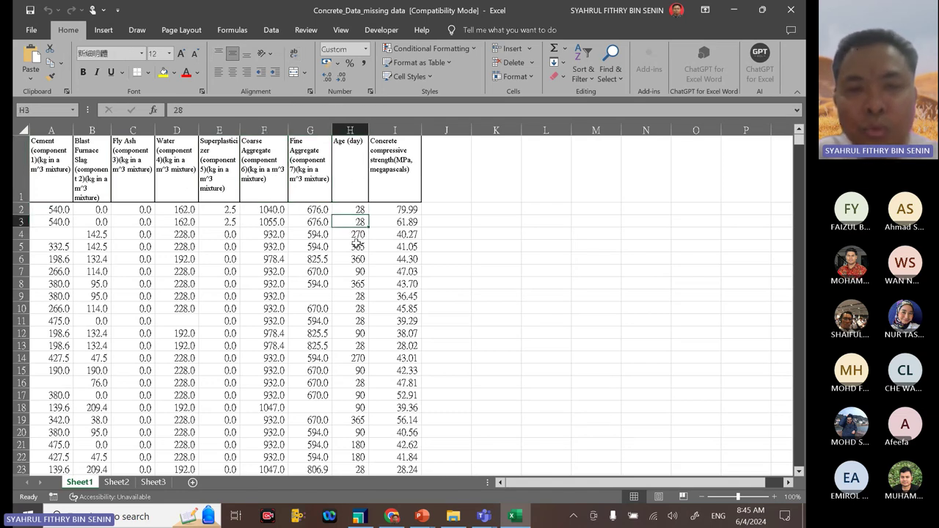
left_click(356, 245)
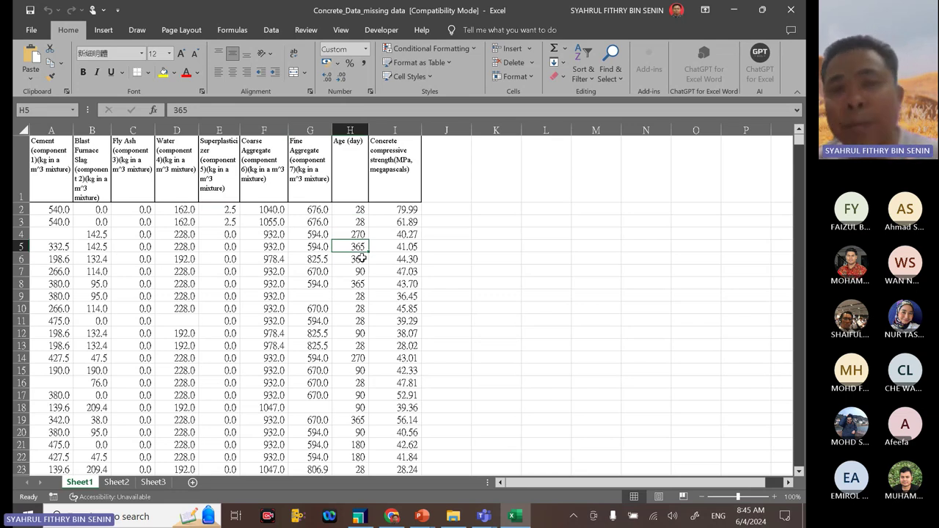
left_click(416, 208)
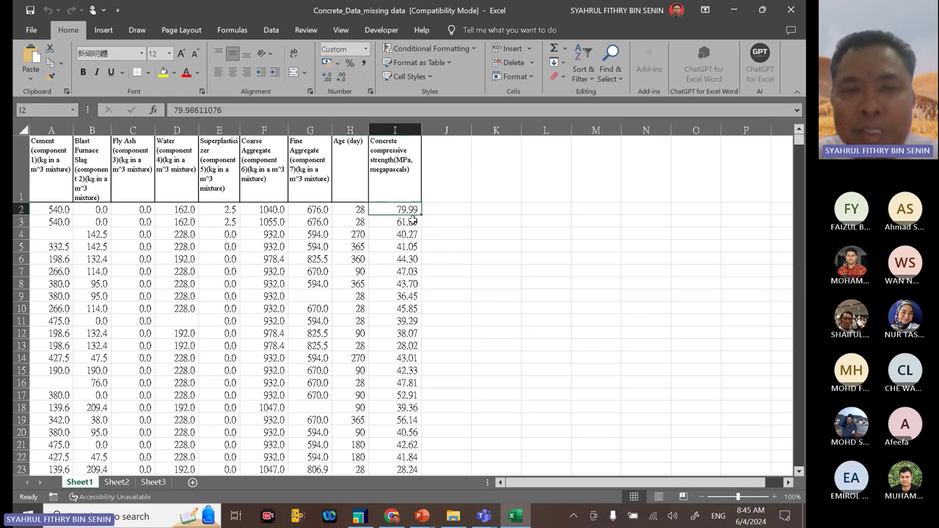
Step: Examine the first Concrete compressive strength values and the row 2 component values from Fine Aggregate back to Cement
left_click(412, 222)
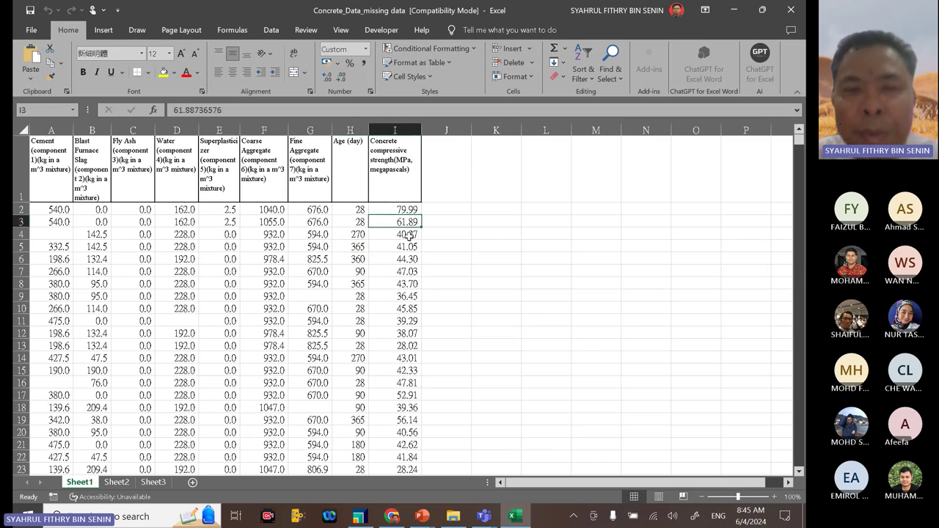
left_click(396, 210)
left_click(290, 211)
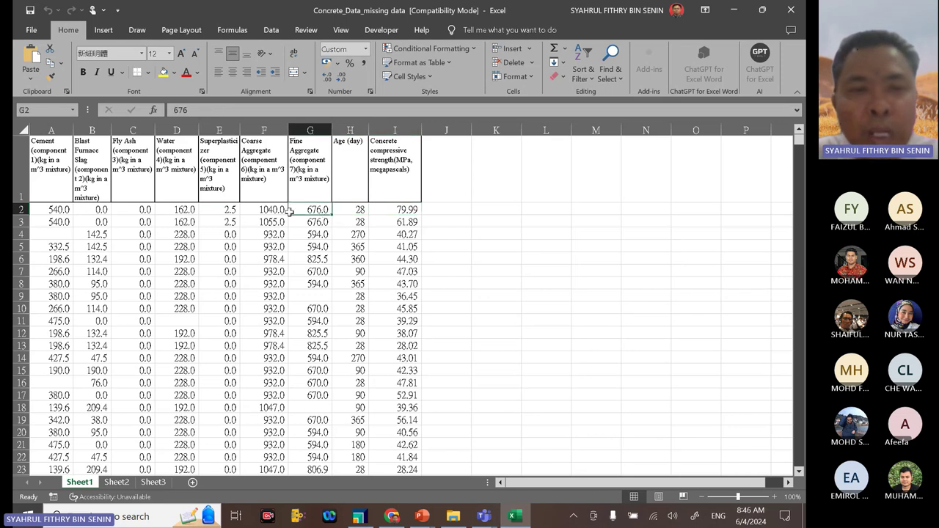
left_click_drag(290, 210, 58, 211)
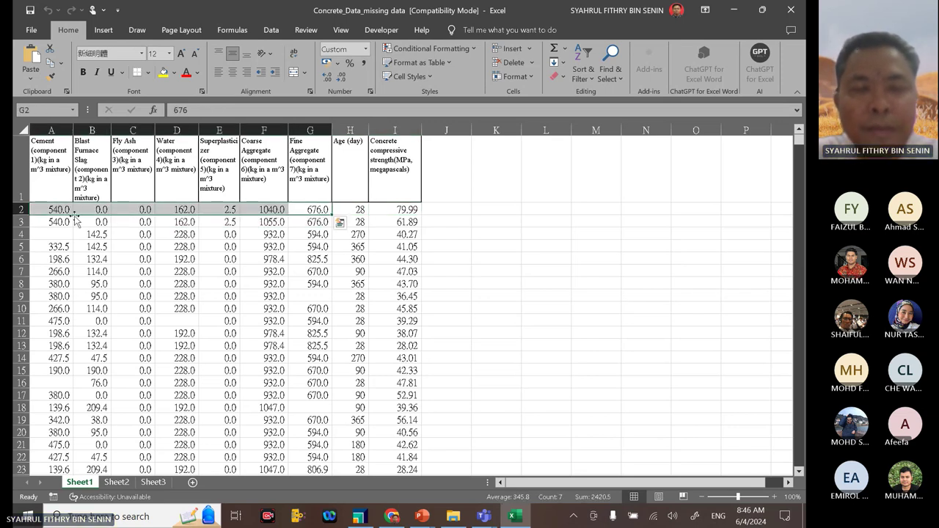
left_click(555, 254)
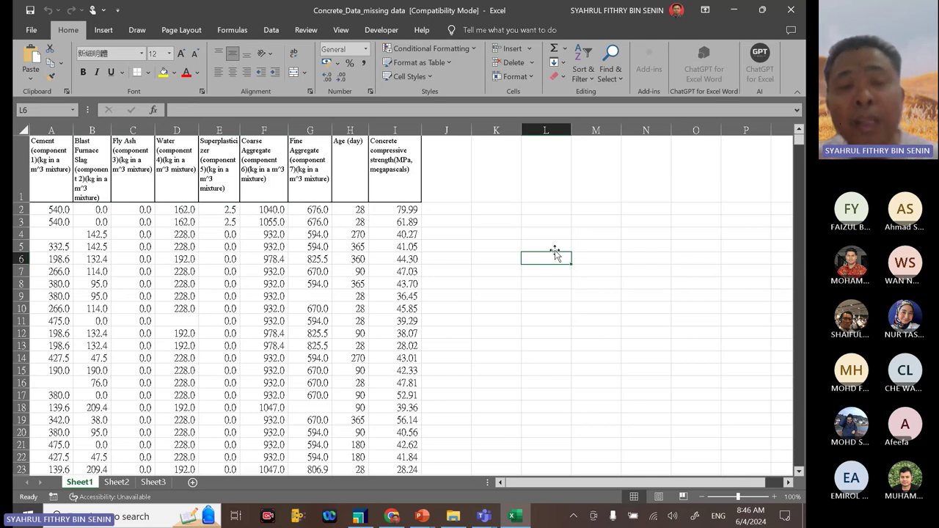
left_click(534, 246)
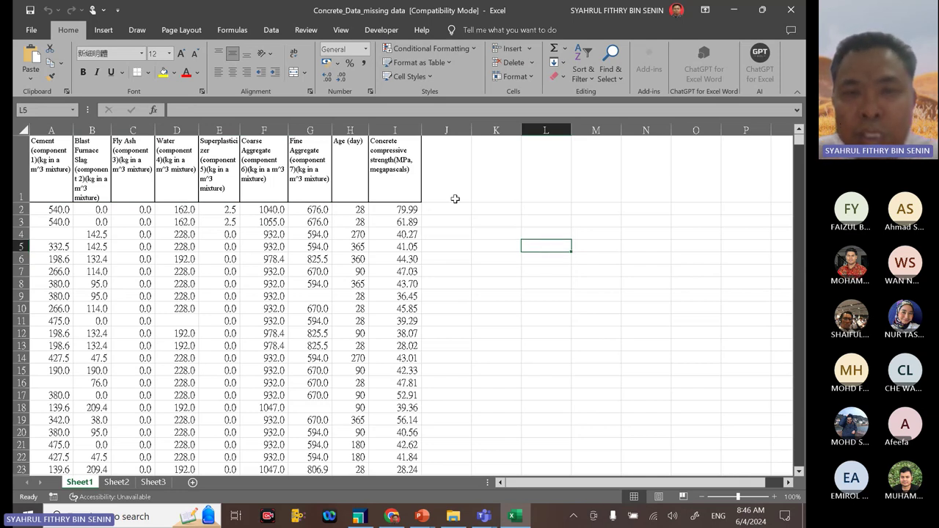
Step: Compare the Concrete compressive strength column with the columns from Cement through Age (day) by highlighting each group
left_click(404, 129)
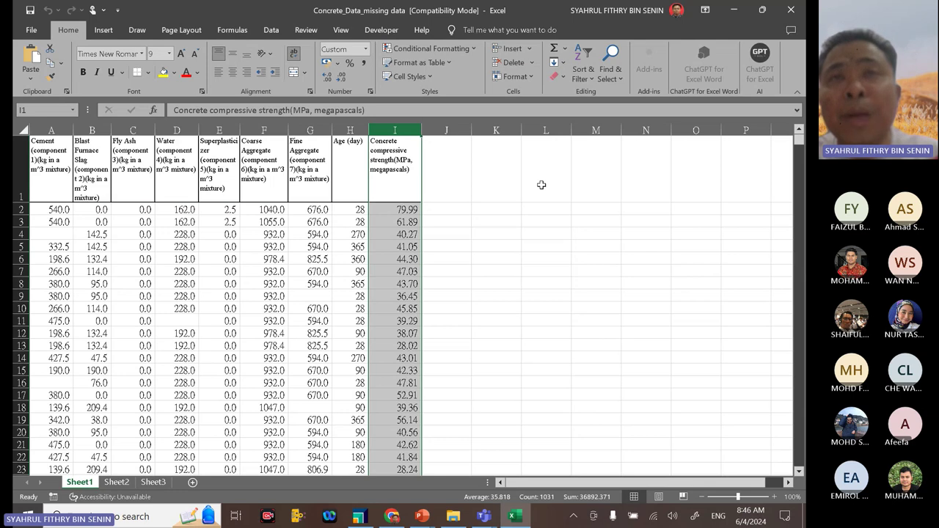
left_click(542, 186)
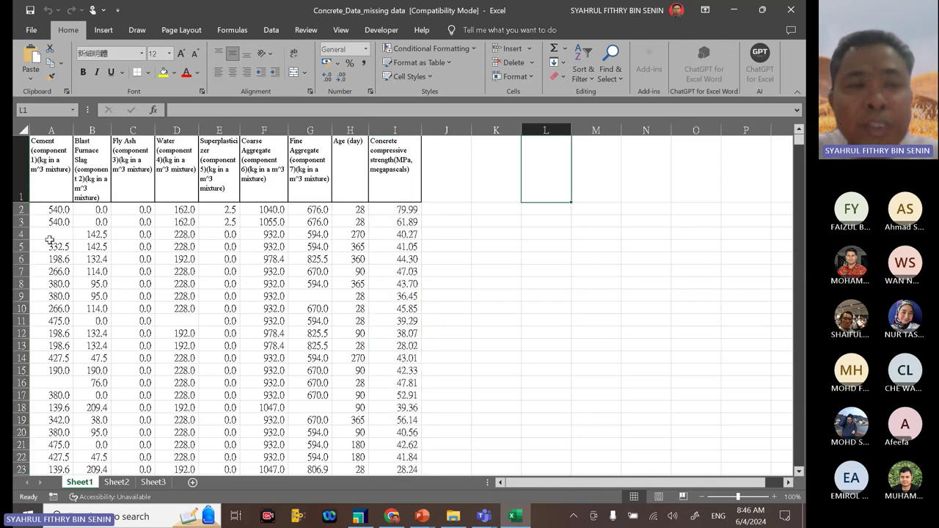
left_click_drag(42, 209, 337, 208)
left_click(412, 153)
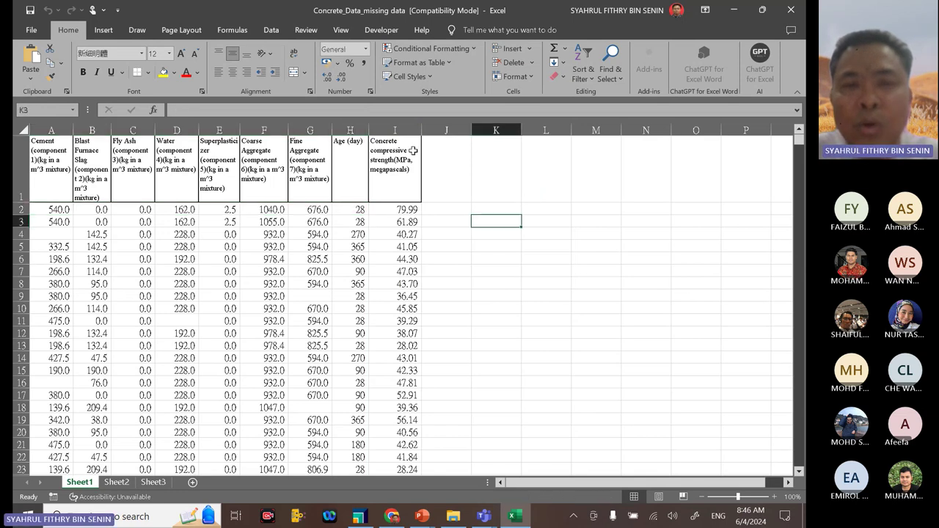
left_click(403, 126)
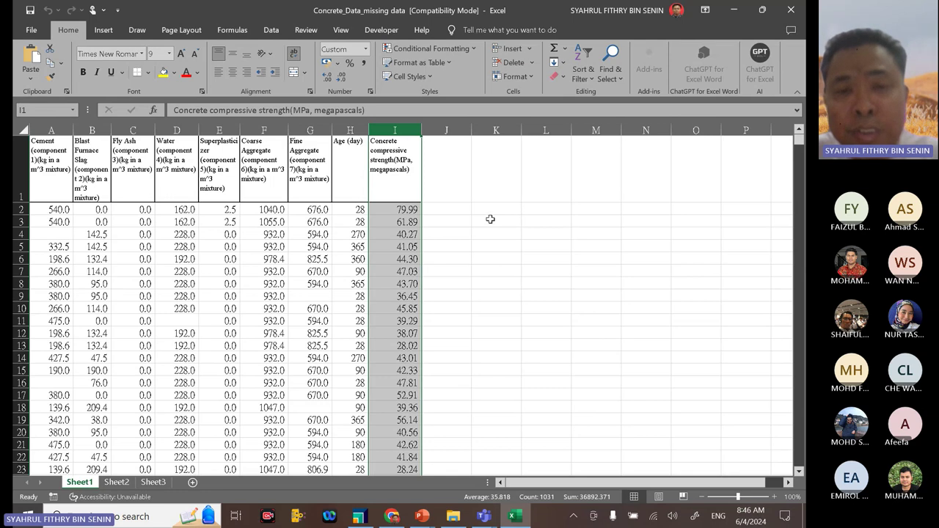
left_click_drag(51, 130, 352, 163)
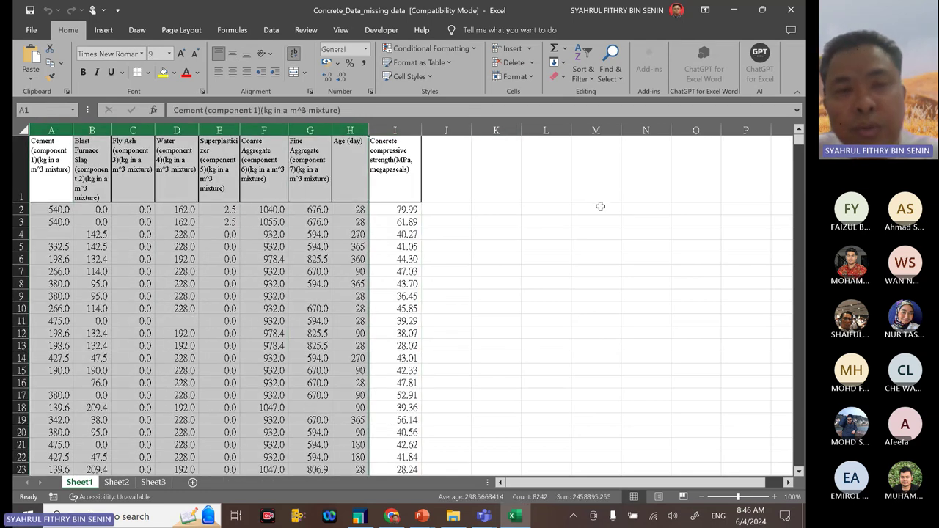
left_click(489, 283)
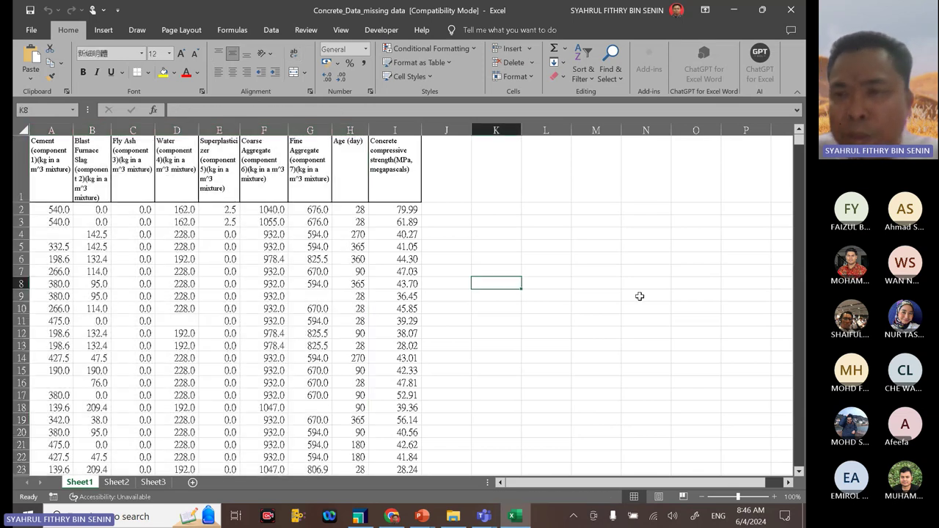
Step: Check how far the dataset extends by highlighting its last data row, and highlight the header row
left_click_drag(799, 143, 798, 472)
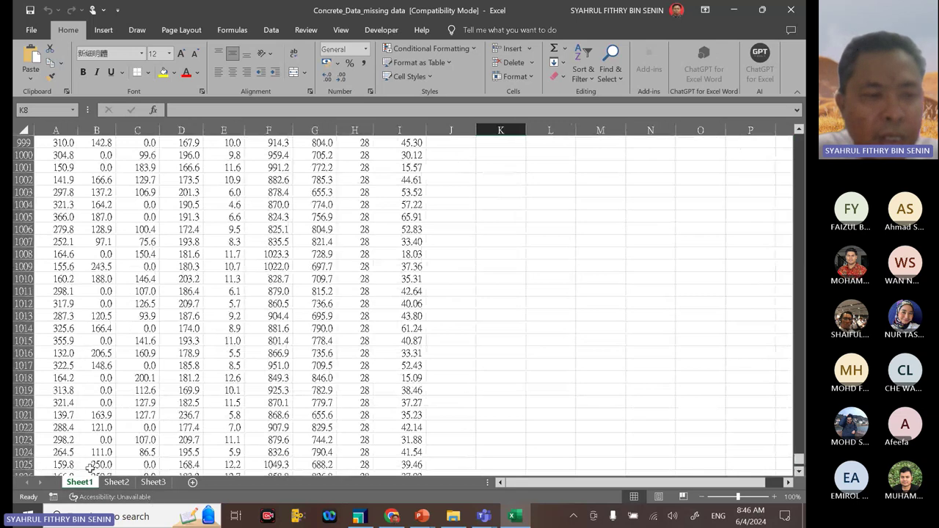
scroll(71, 440, "down", 5)
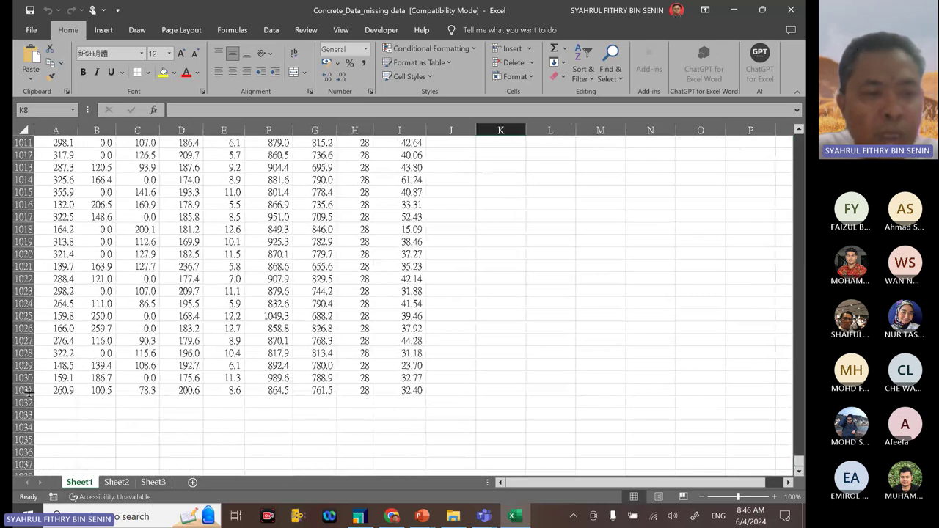
left_click(28, 391)
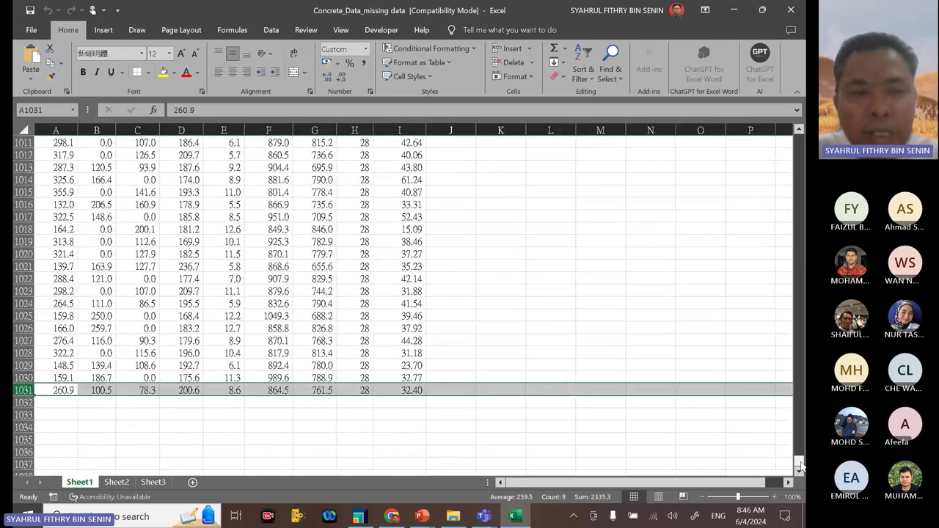
left_click_drag(800, 466, 799, 138)
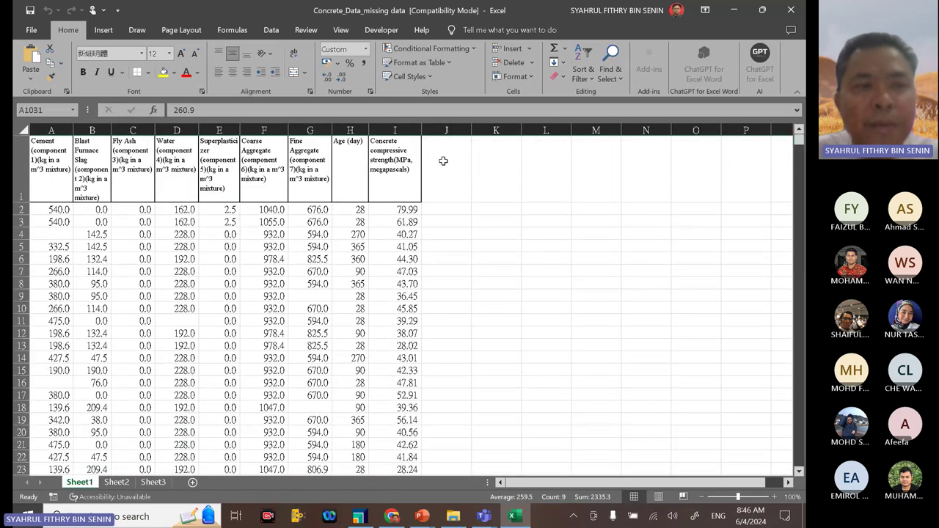
left_click(28, 147)
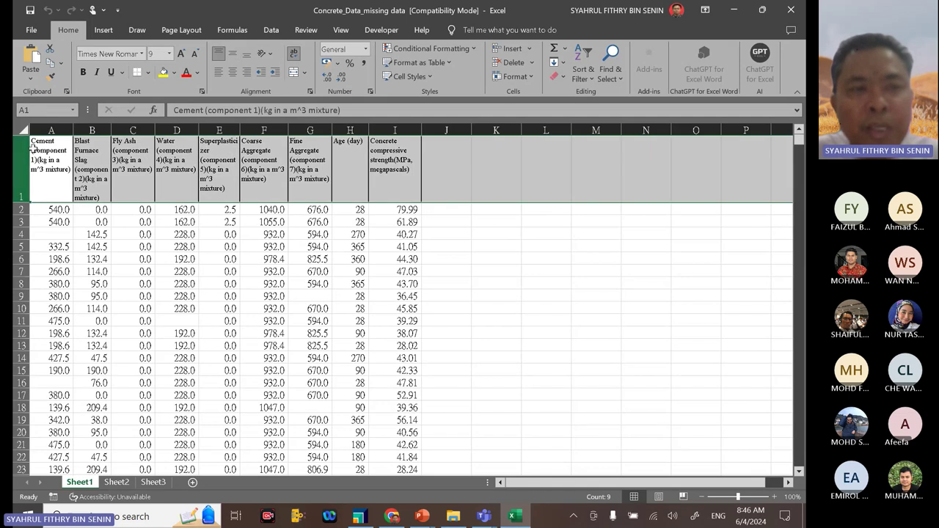
left_click(551, 272)
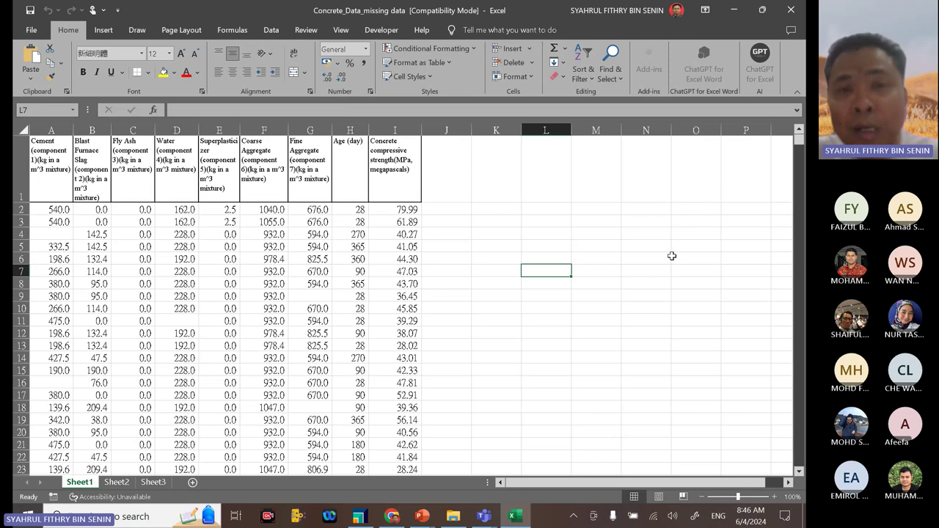
Step: Close the Concrete_Data_missing data workbook, minimize the File Explorer and browser windows, and switch to RapidMiner Studio
left_click(791, 9)
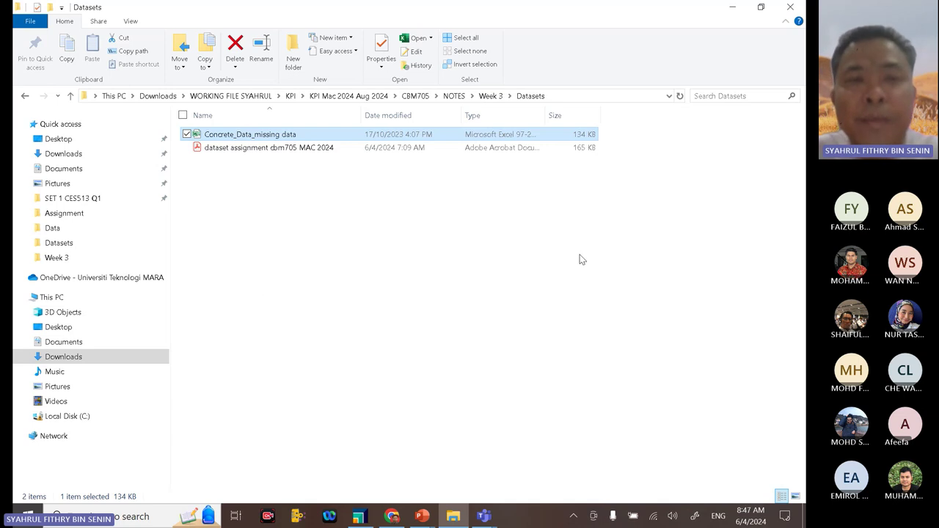
left_click(733, 8)
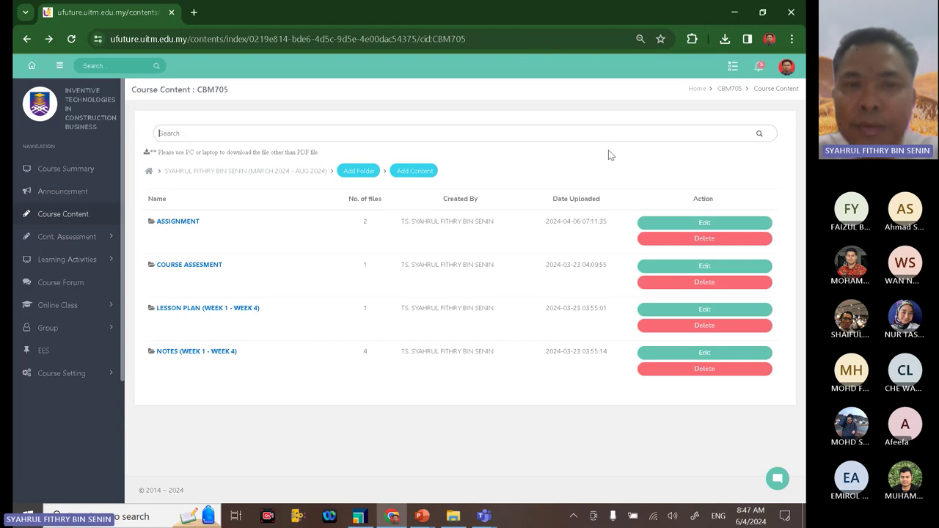
left_click(734, 12)
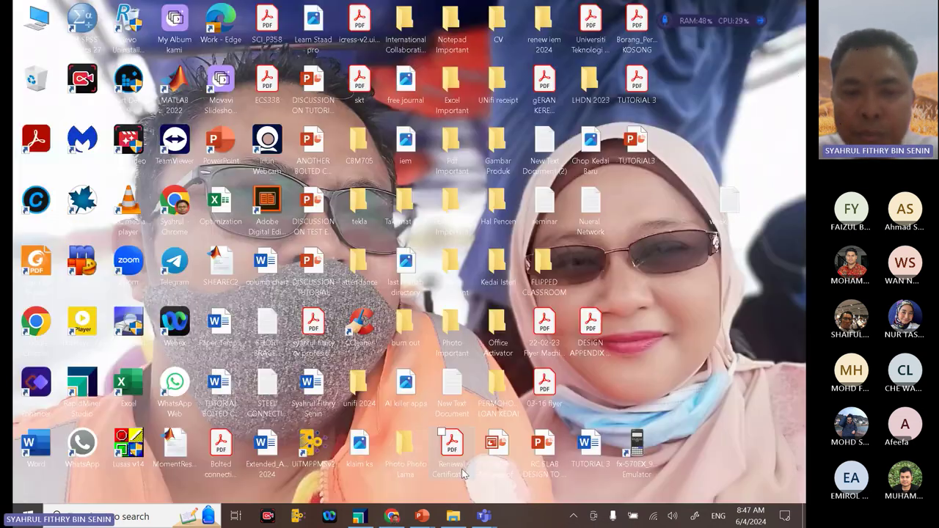
key("alt+Tab")
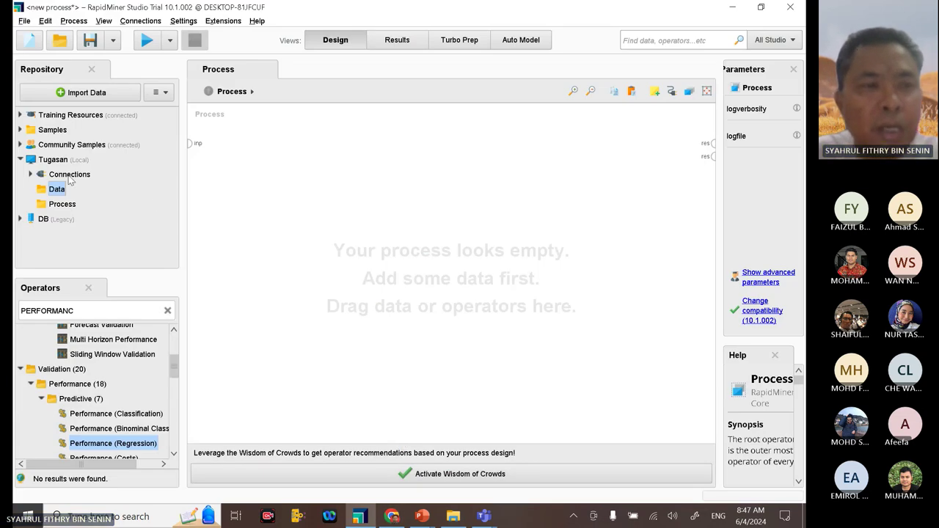
Step: Start importing data from My Computer and browse to the Downloads folder as the data location
left_click(121, 95)
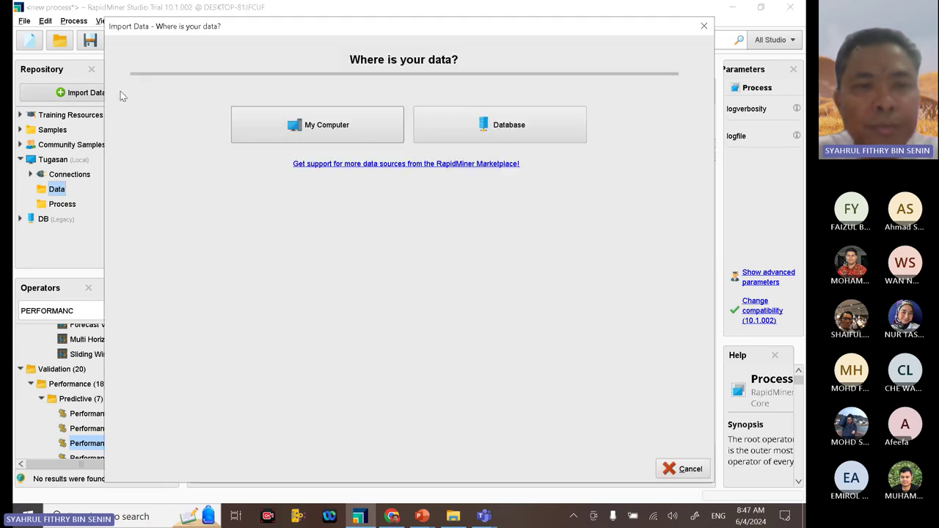
left_click(317, 129)
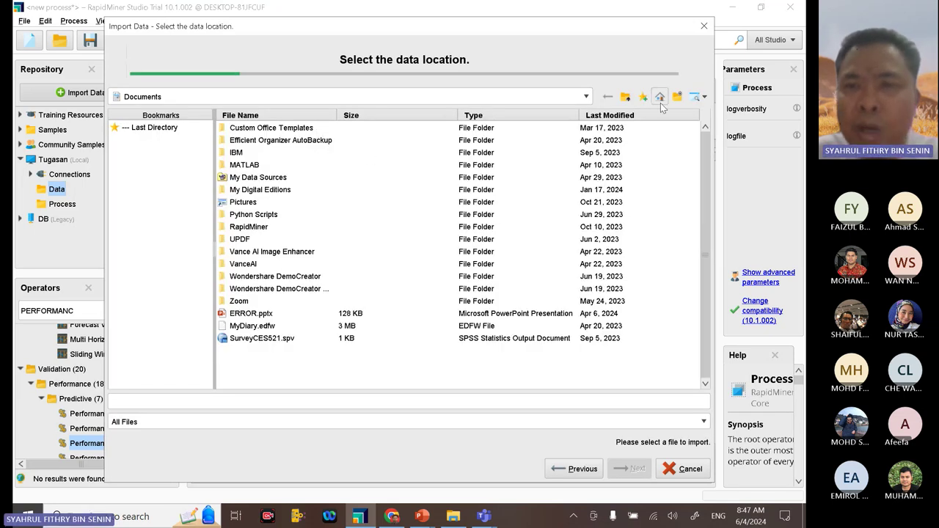
left_click(626, 98)
left_click(625, 98)
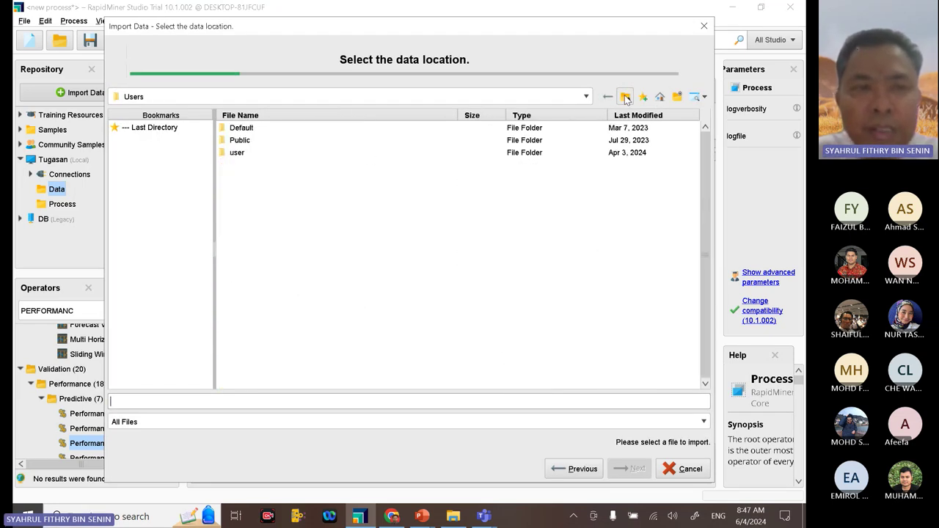
left_click(626, 98)
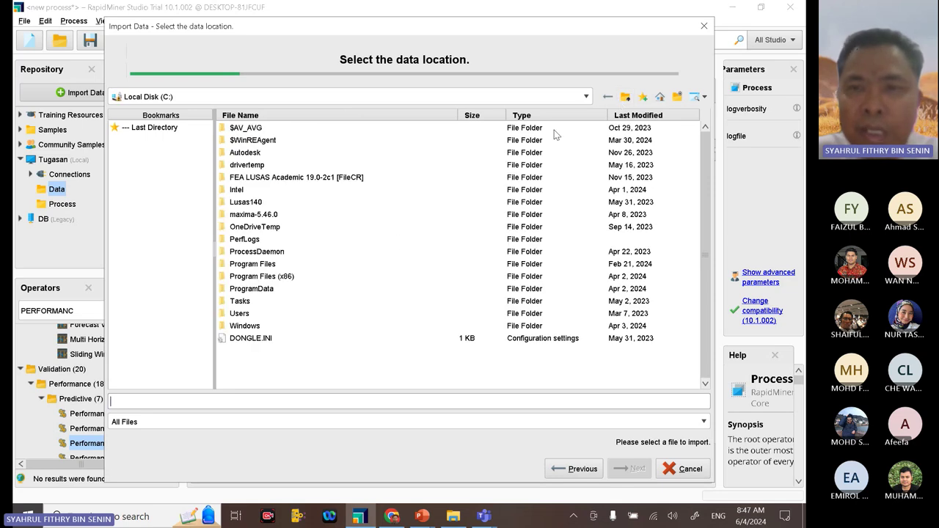
left_click(626, 98)
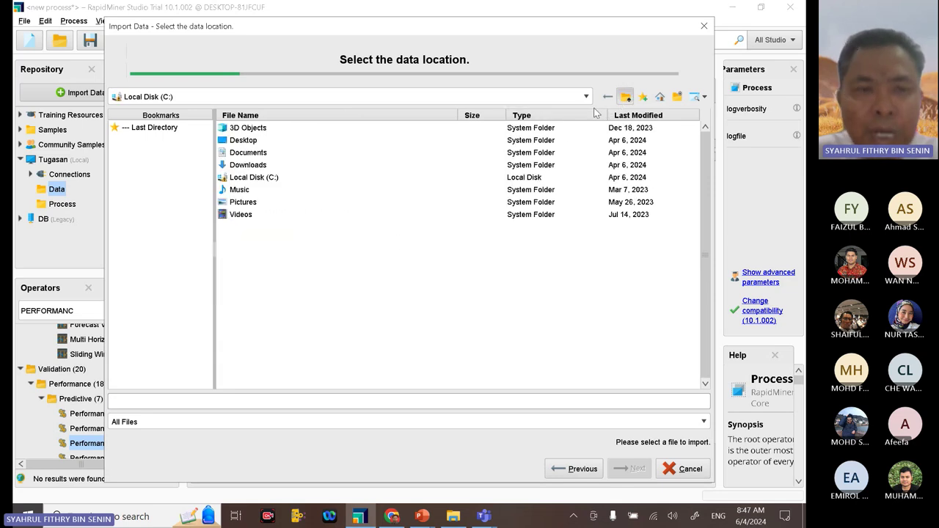
left_click(261, 166)
double_click(258, 167)
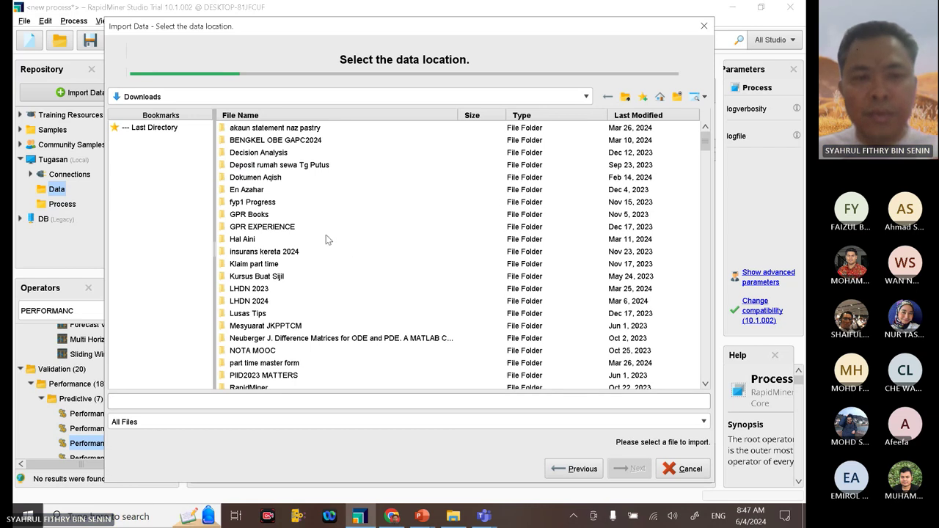
Step: Browse through the personal working folder, KPI, KPI Mac 2024 Aug 2024, CBM705 and Assignment to the Data folder
scroll(326, 235, "down", 1)
scroll(307, 232, "down", 2)
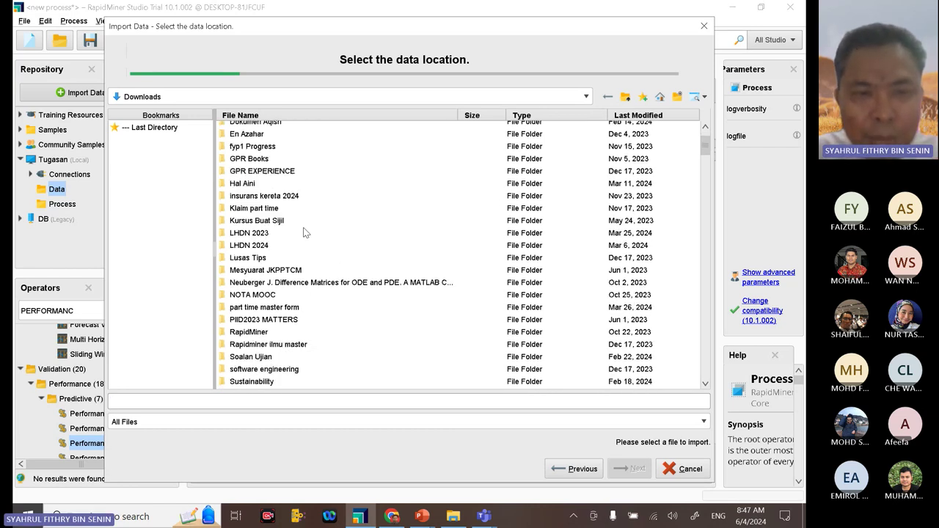
scroll(307, 246, "down", 5)
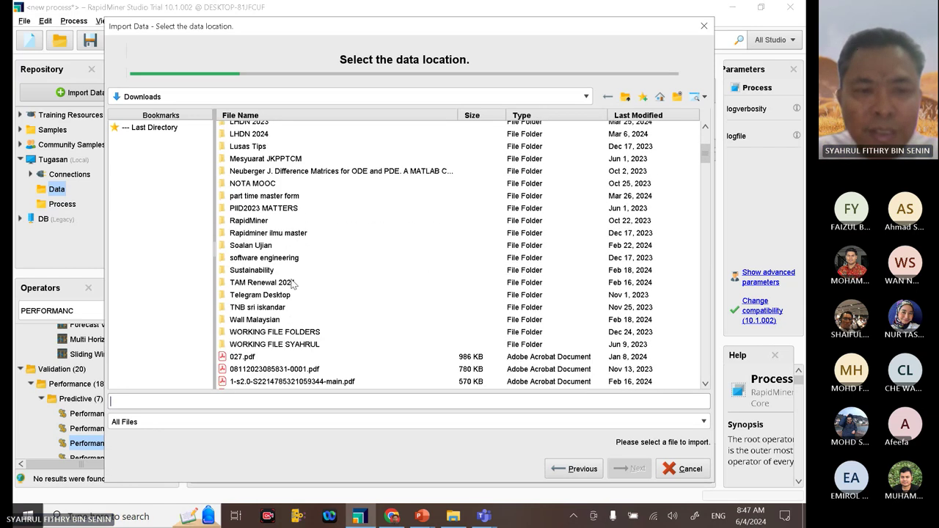
double_click(298, 348)
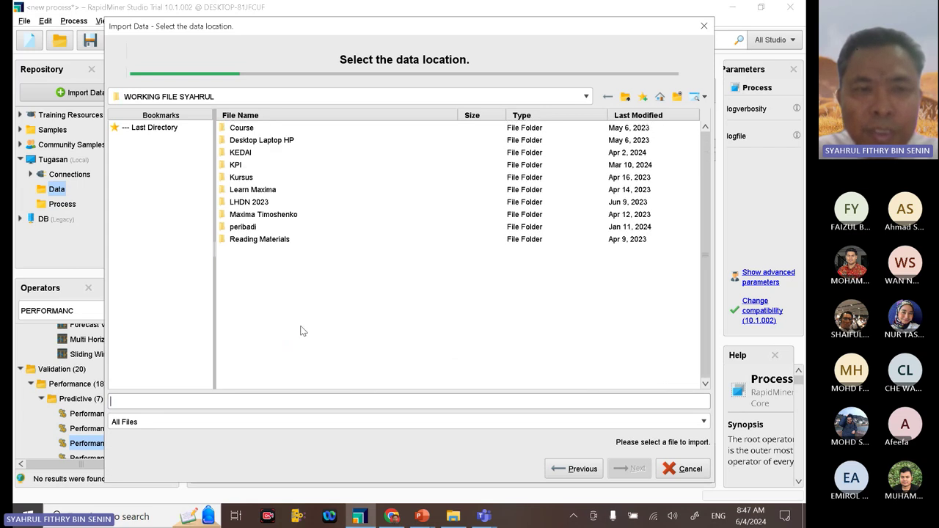
double_click(264, 166)
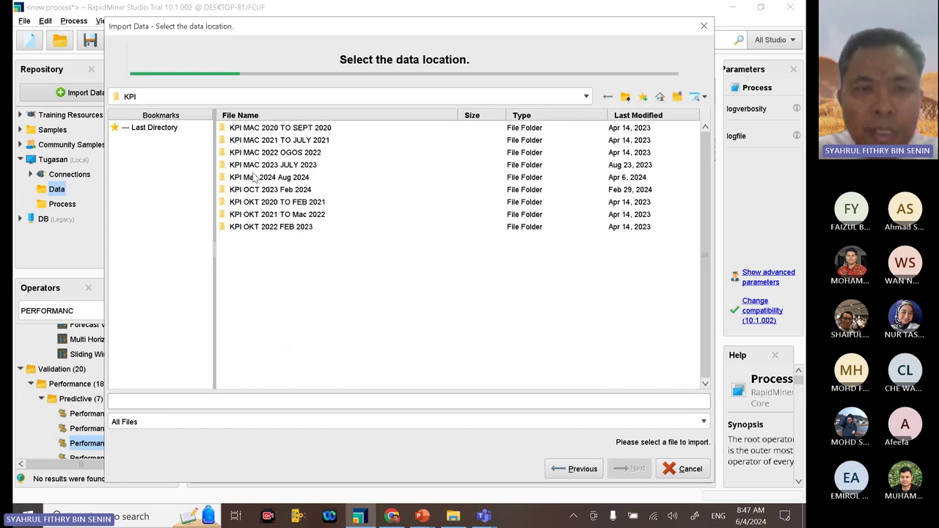
double_click(309, 179)
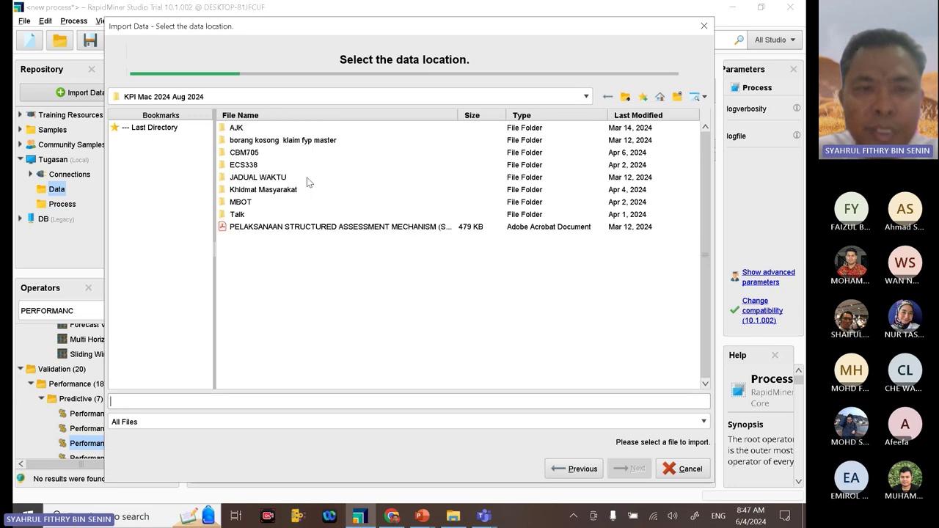
double_click(257, 156)
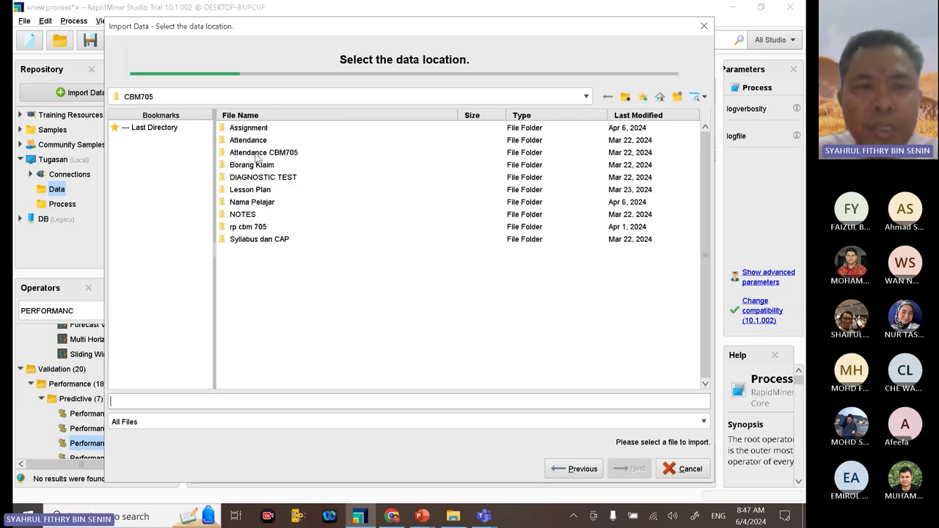
double_click(268, 129)
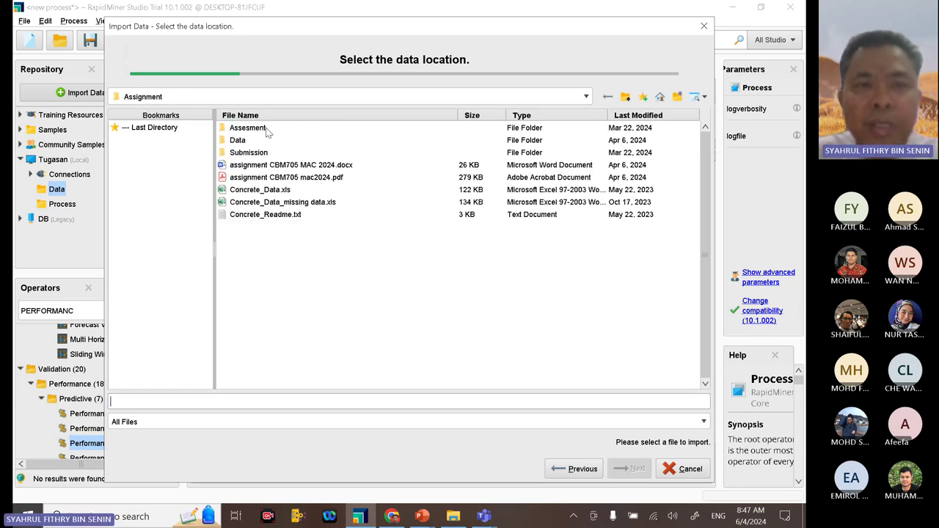
left_click(243, 142)
double_click(239, 142)
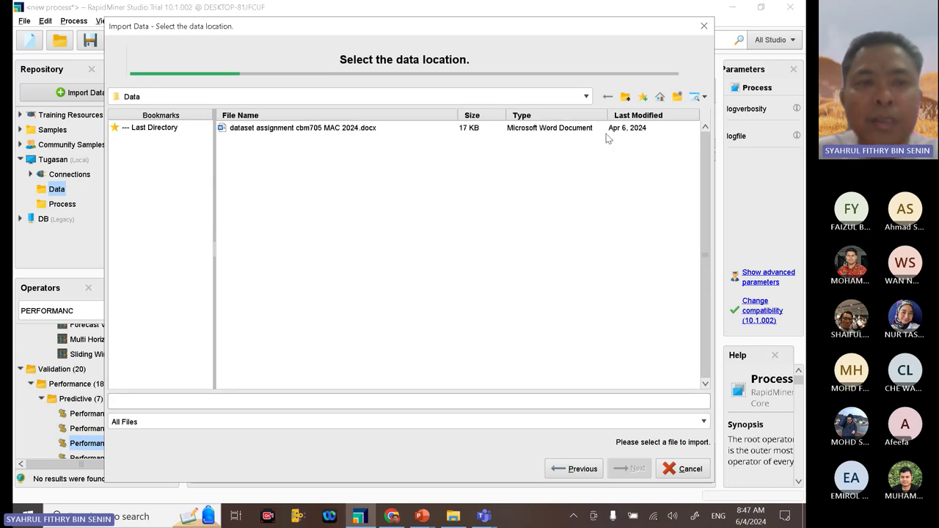
Step: Go back to the Assignment folder and choose Concrete_Data_missing data.xls as the file to import
left_click(607, 96)
left_click(298, 202)
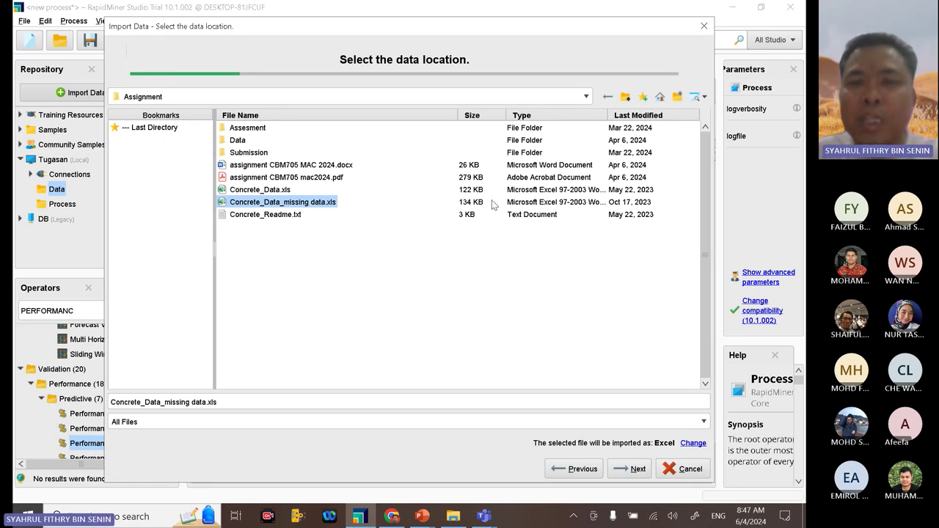
left_click(636, 470)
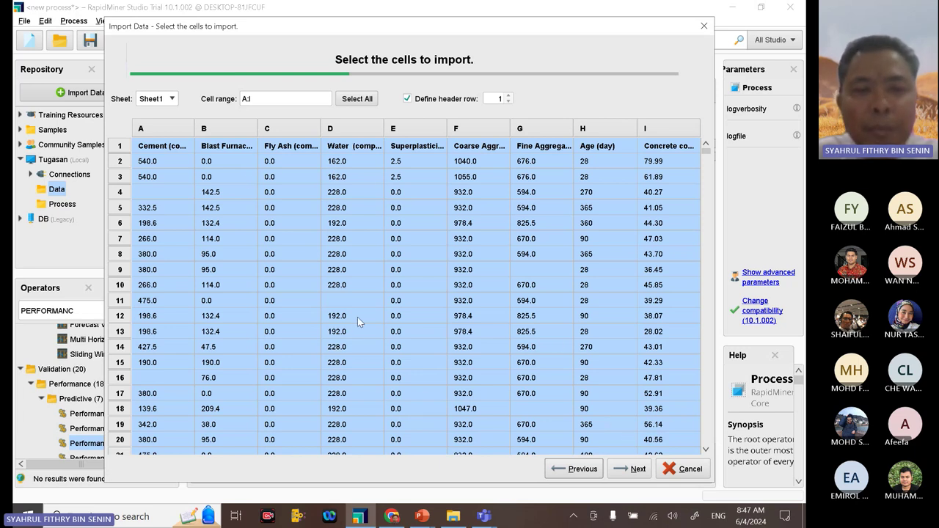
Step: Review the Sheet1 cells with the Water column widened, and accept the A:I cell range, header row 1 and the column formats
scroll(360, 311, "down", 1)
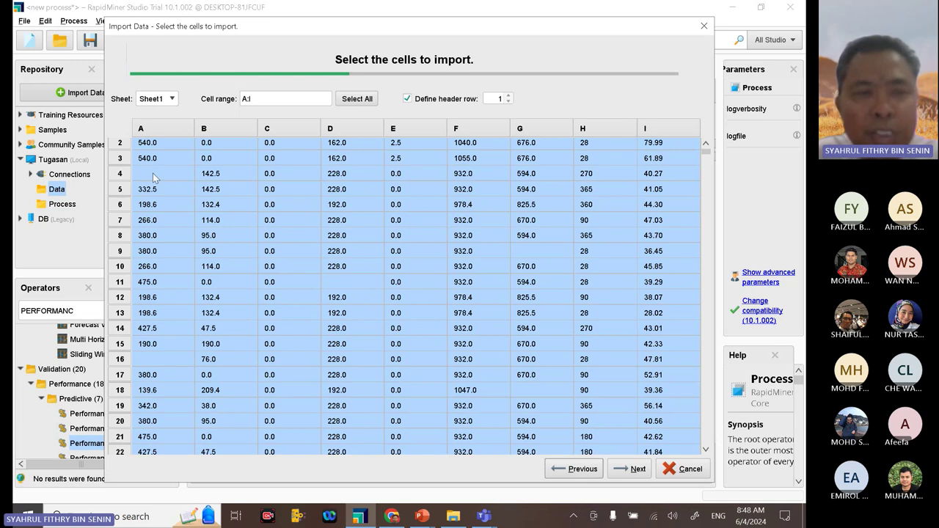
scroll(153, 173, "up", 1)
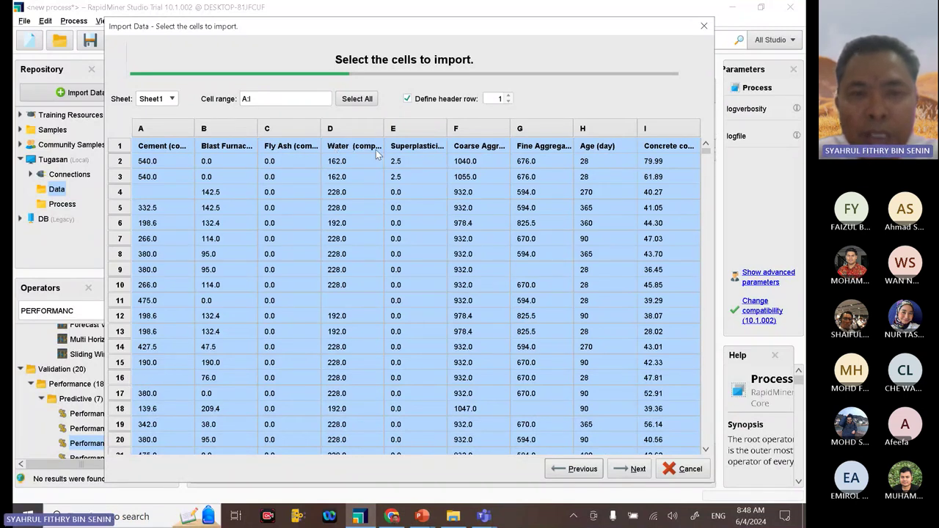
left_click_drag(383, 129, 442, 131)
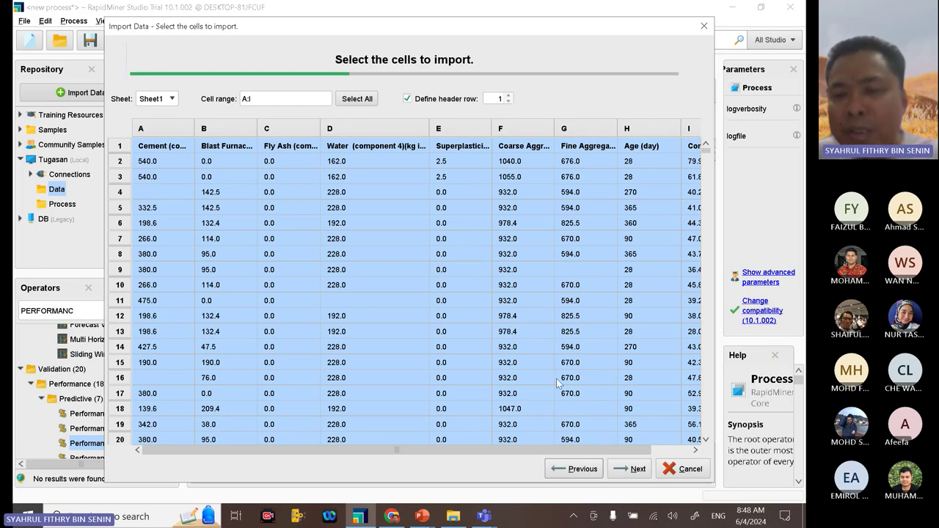
left_click(635, 471)
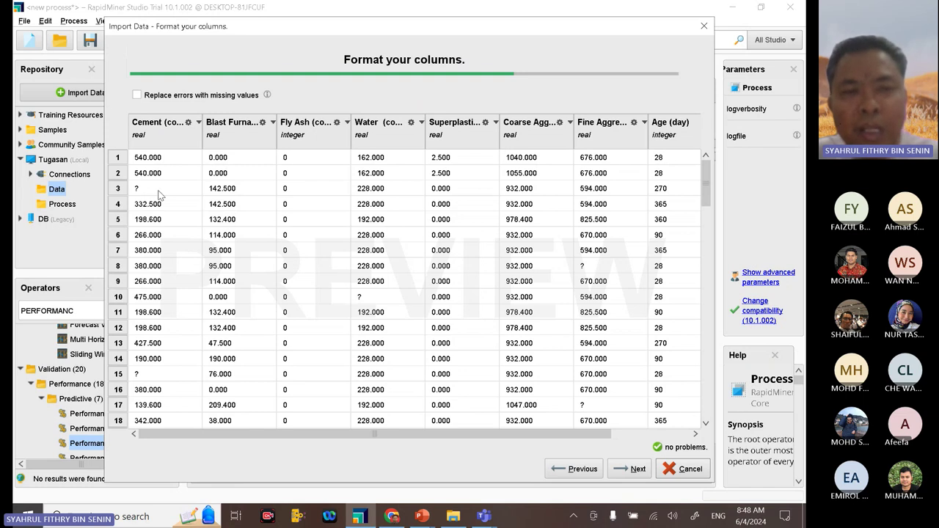
left_click(628, 471)
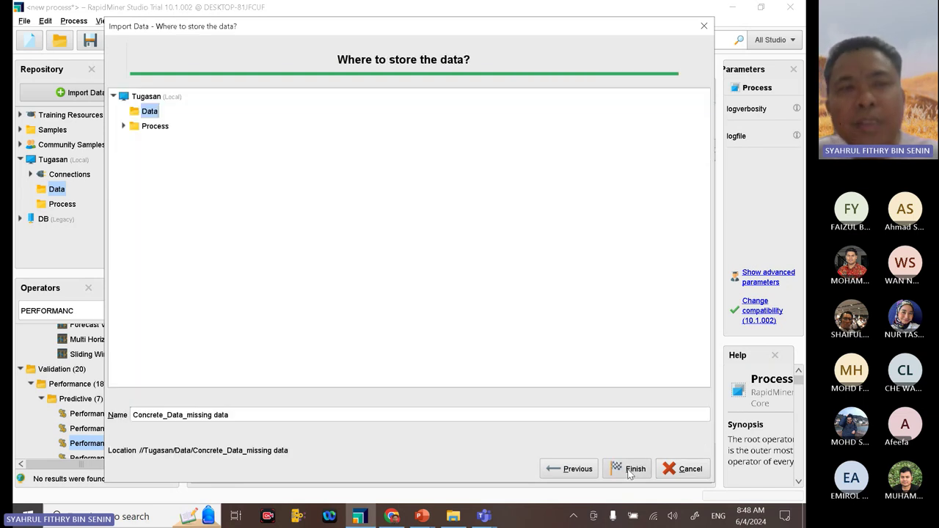
Step: Store the imported data in the Tugasan repository's Data folder under the name Concrete_Data and finish the import
left_click(153, 129)
left_click(154, 113)
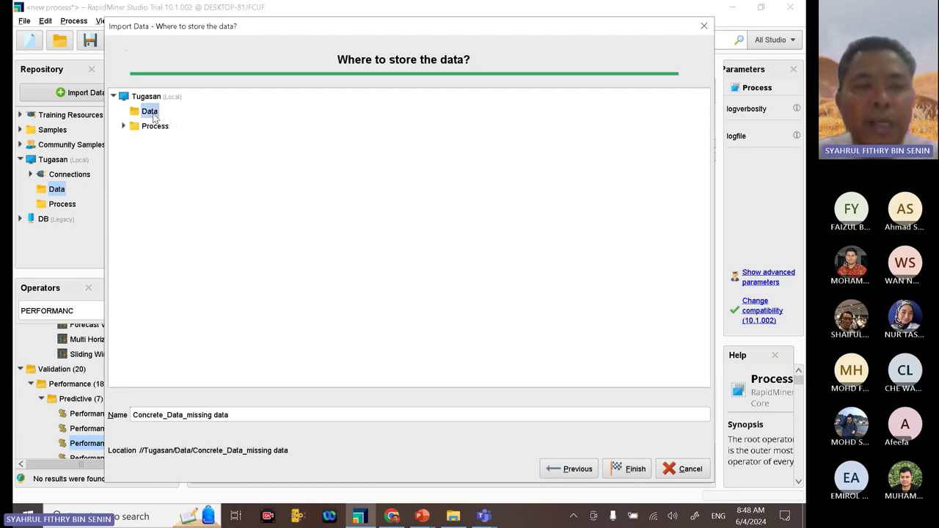
left_click(240, 413)
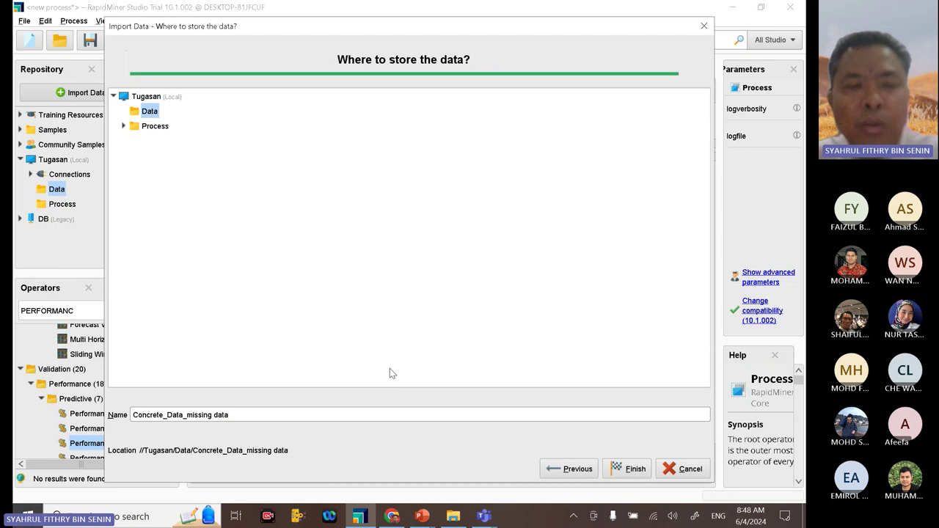
key("BackSpace")
key("BackSpace")
key("BackSpace")
key("BackSpace")
key("BackSpace")
key("BackSpace")
key("BackSpace")
key("BackSpace")
key("BackSpace")
key("BackSpace")
key("BackSpace")
key("BackSpace")
key("BackSpace")
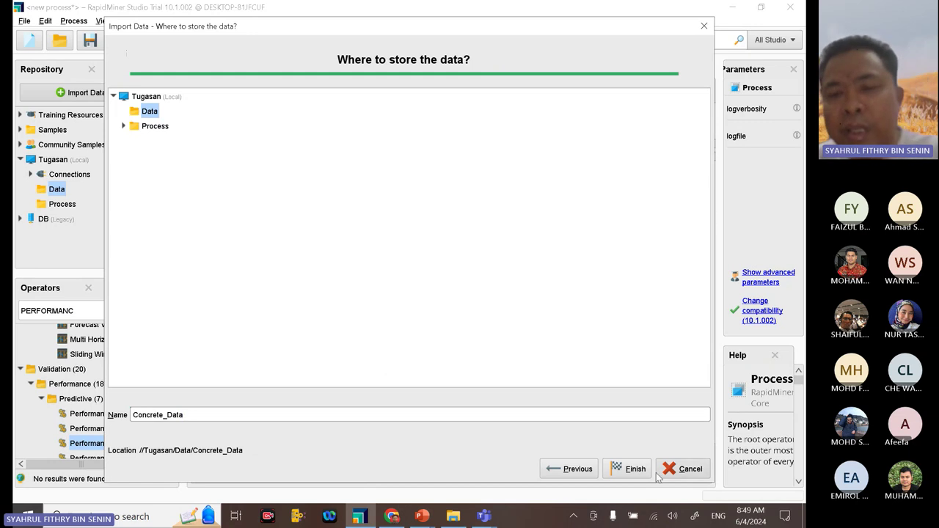
left_click(633, 469)
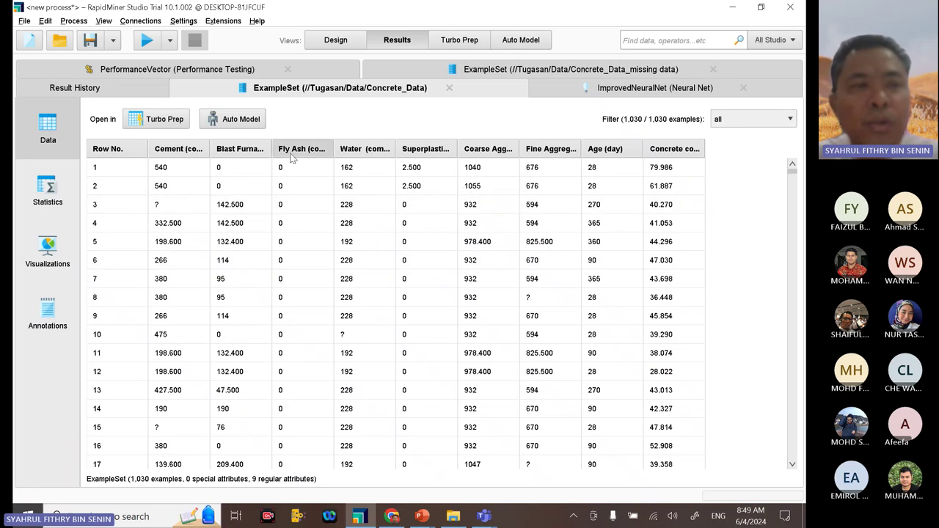
Step: Return to the process design and place the Concrete_Data dataset from Tugasan's Data folder near the process input
left_click(337, 42)
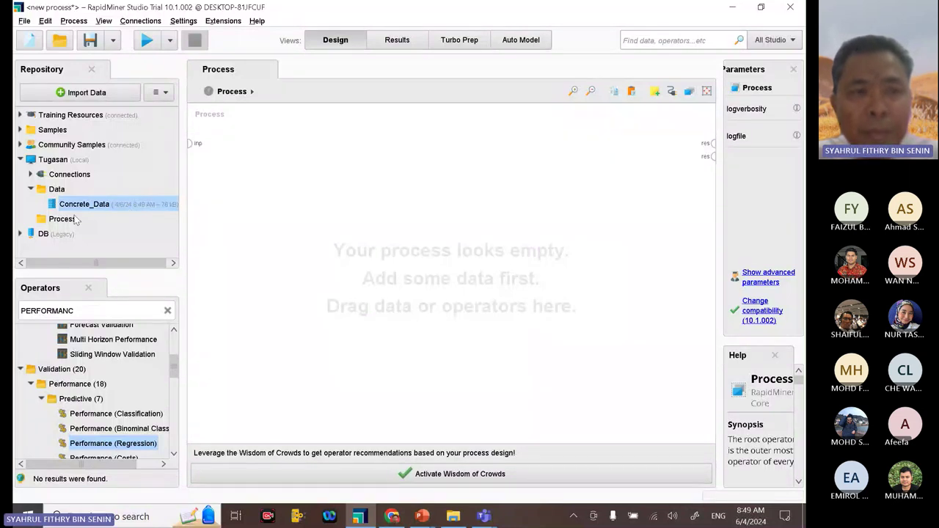
left_click(59, 162)
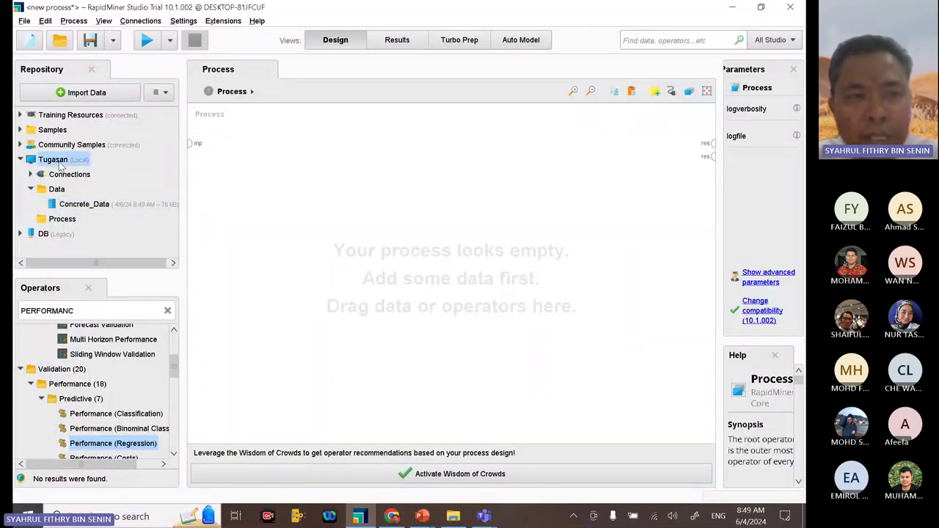
left_click(63, 190)
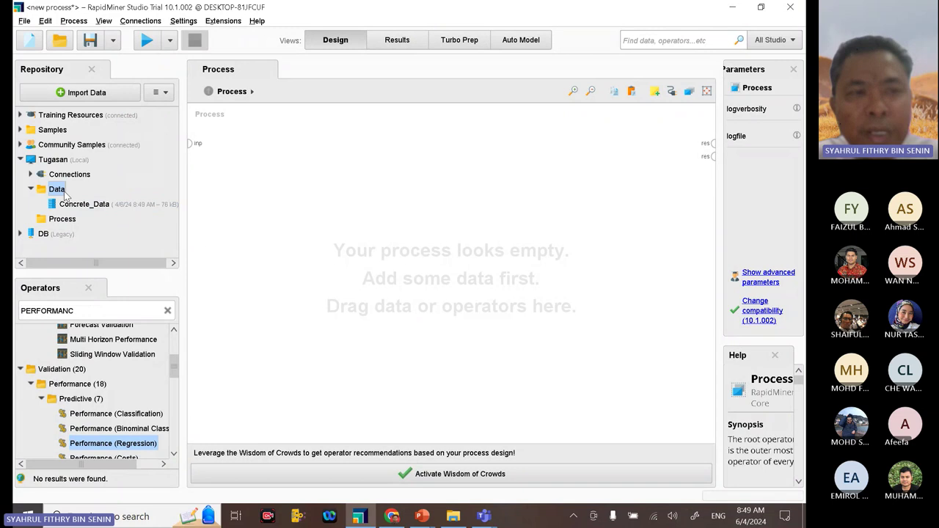
left_click(102, 208)
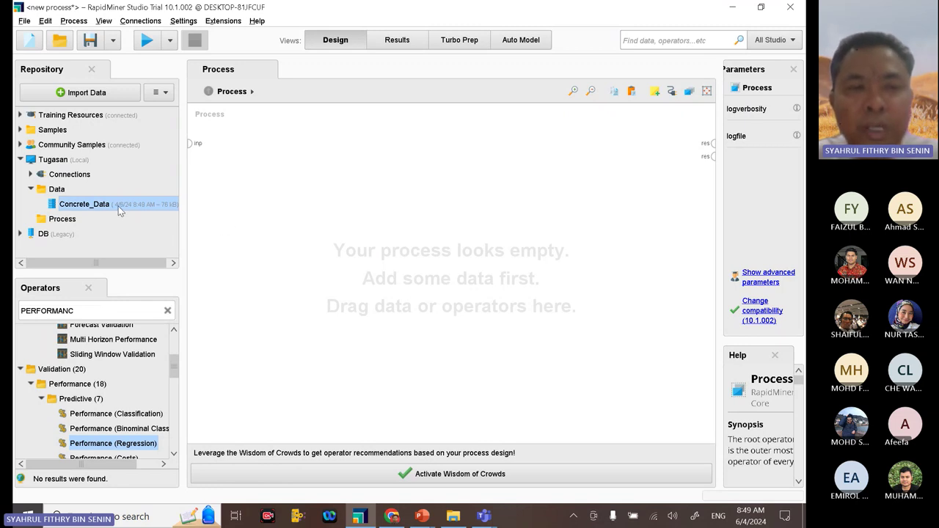
left_click_drag(119, 209, 236, 141)
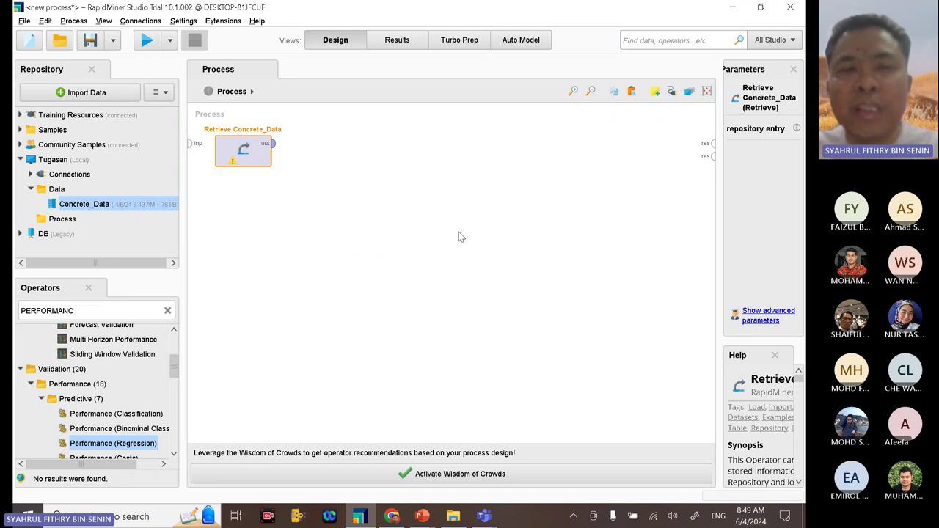
Step: Connect the Retrieve Concrete_Data output to the first result port, and remove that connection
left_click(278, 148)
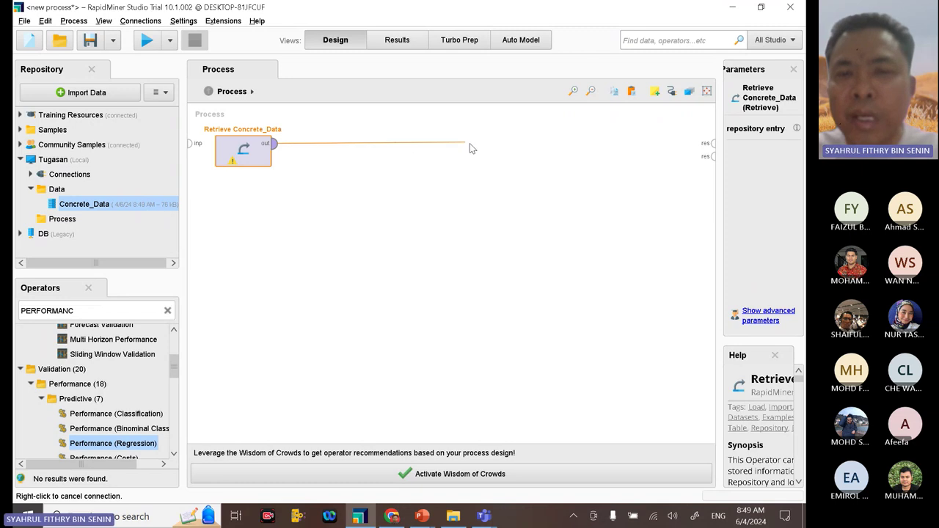
left_click(711, 143)
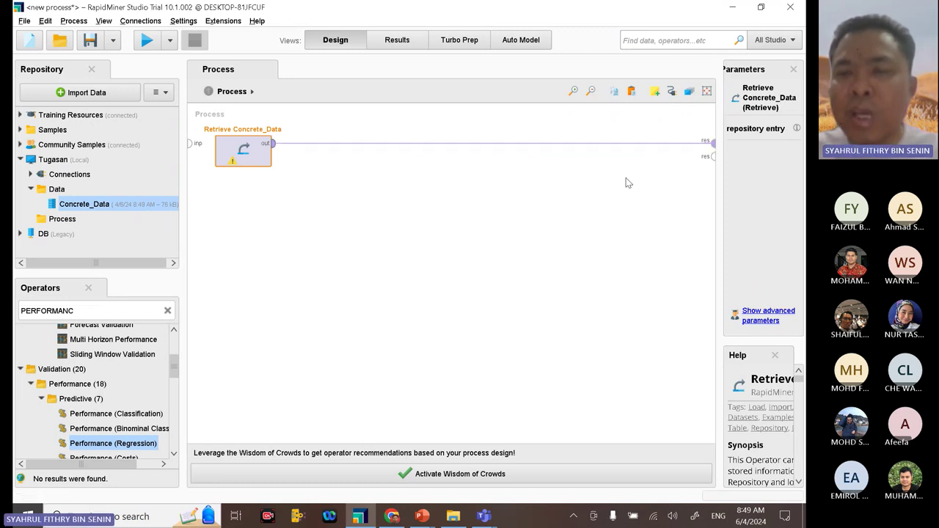
mouse_move(460, 143)
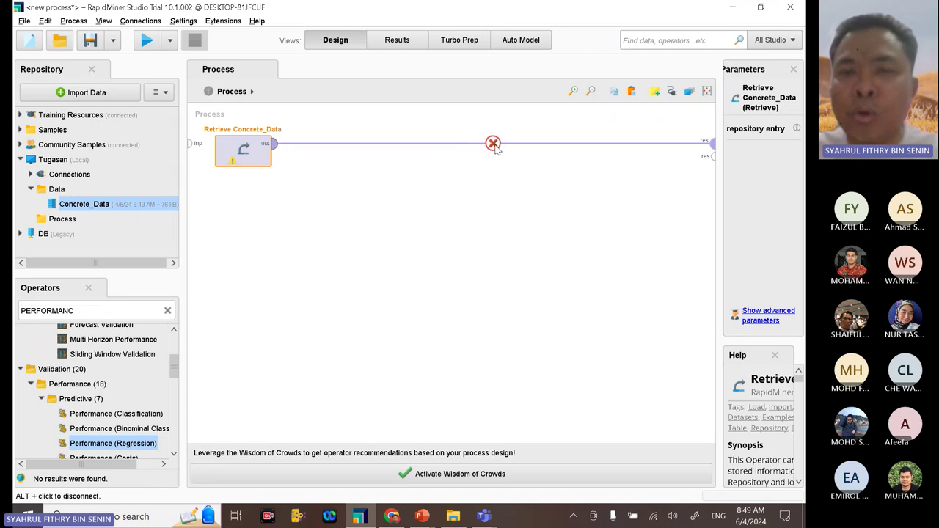
left_click(493, 144)
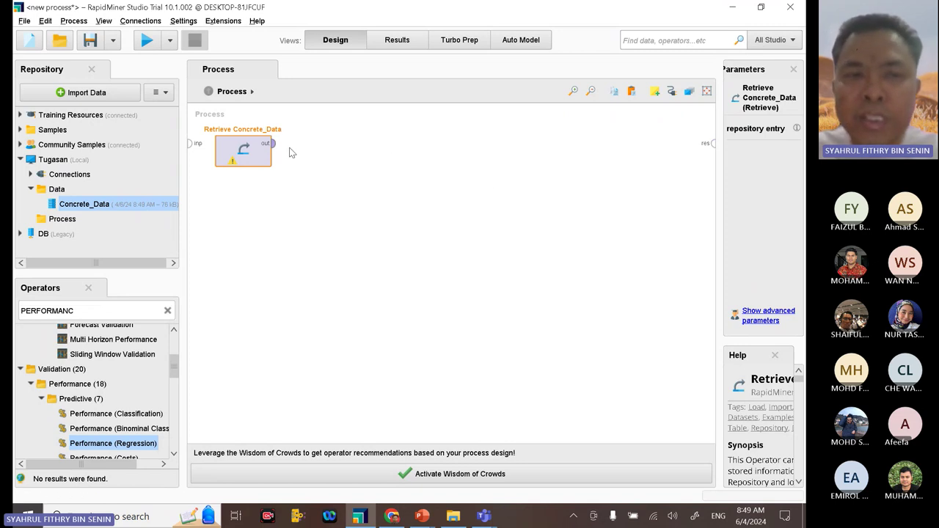
Step: Connect the Retrieve Concrete_Data output to the process's first result port and run the process
mouse_move(277, 149)
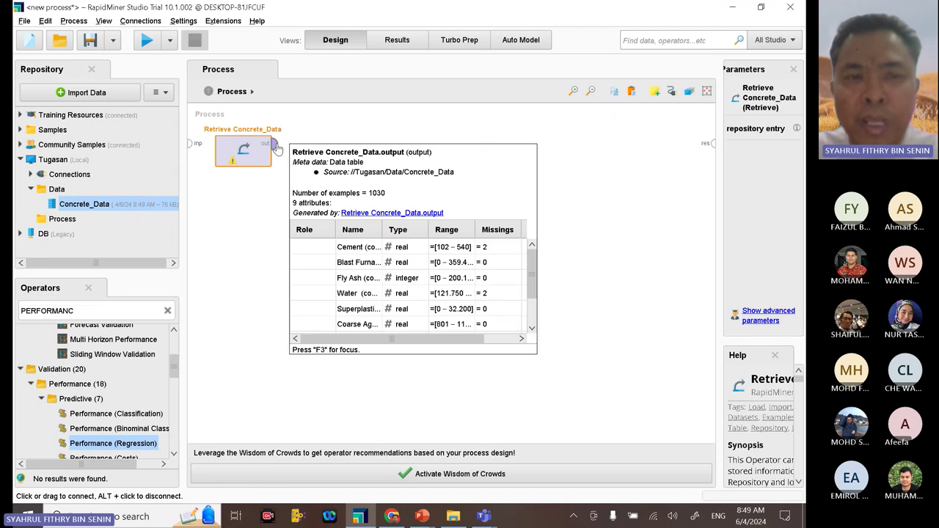
left_click_drag(276, 149, 712, 142)
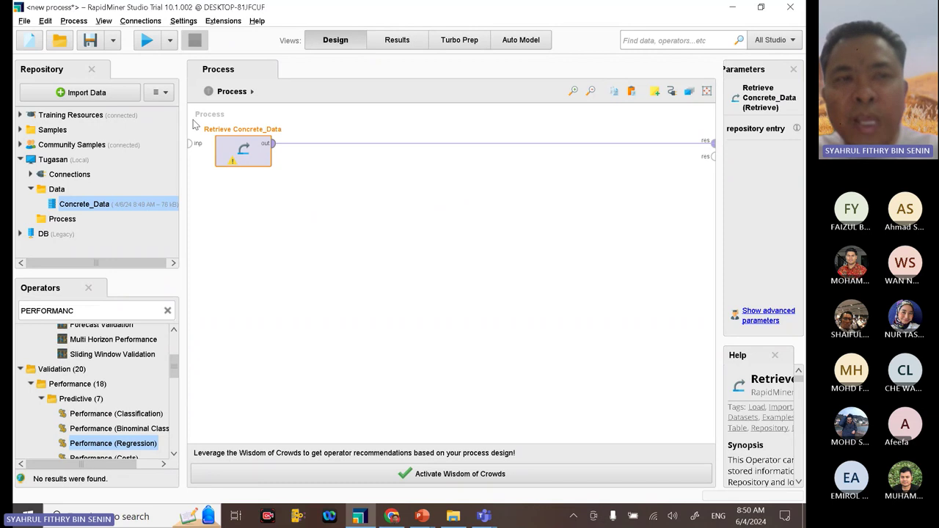
left_click(147, 41)
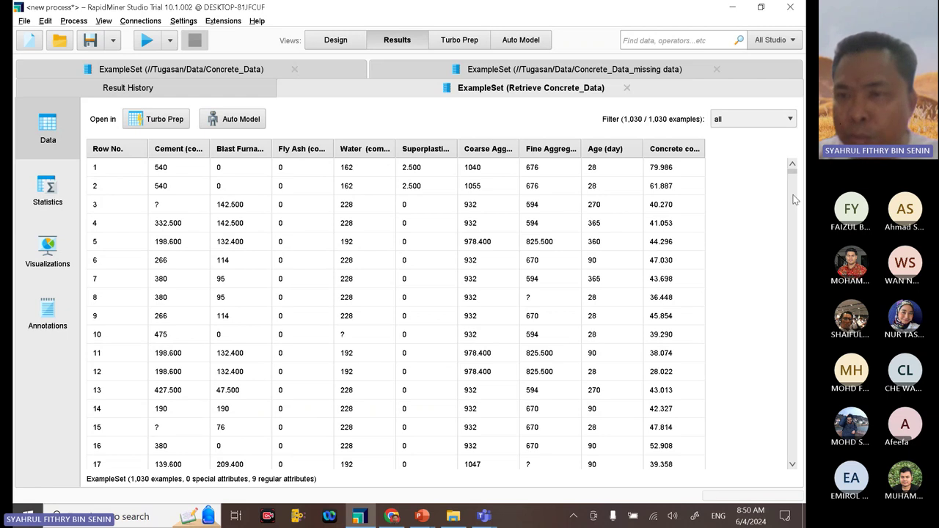
Step: Look through the retrieved Concrete_Data rows from first to last and examine the early rows for missing values
left_click_drag(794, 176, 804, 469)
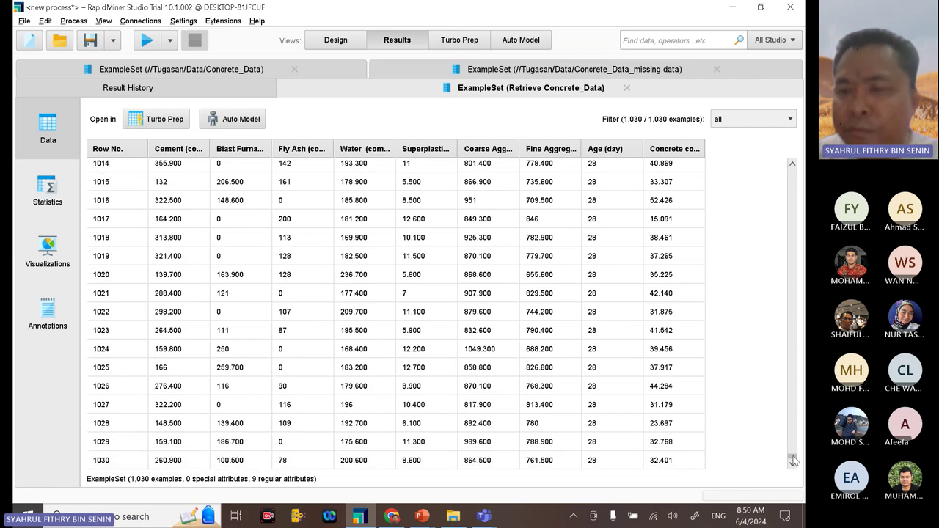
left_click_drag(792, 460, 792, 164)
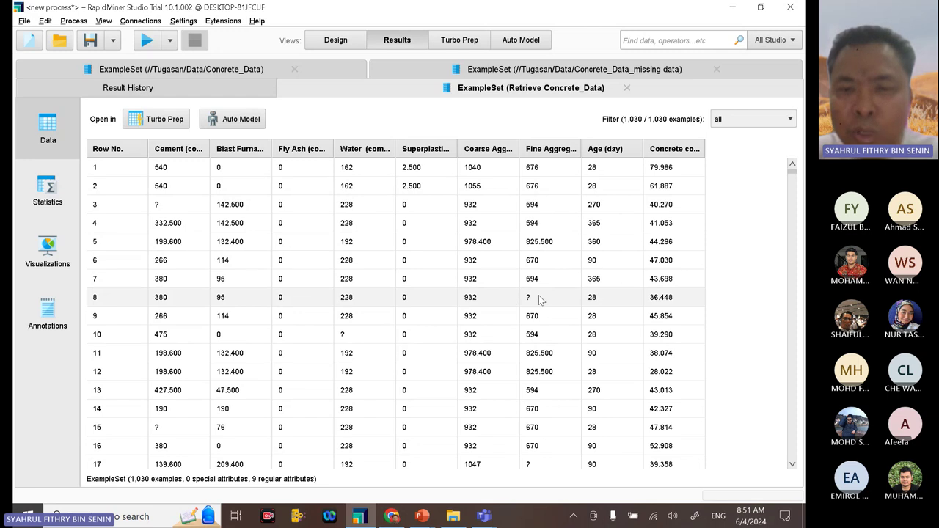
scroll(540, 310, "down", 2)
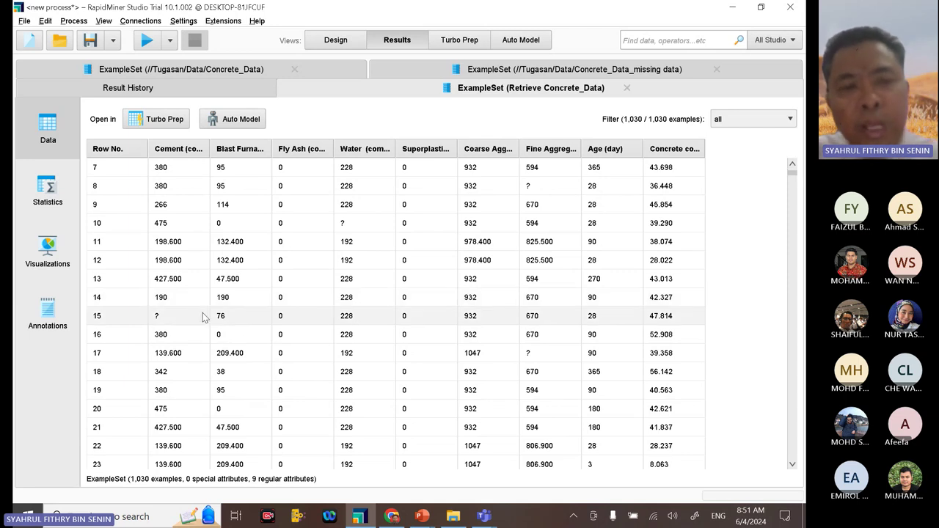
scroll(198, 321, "down", 1)
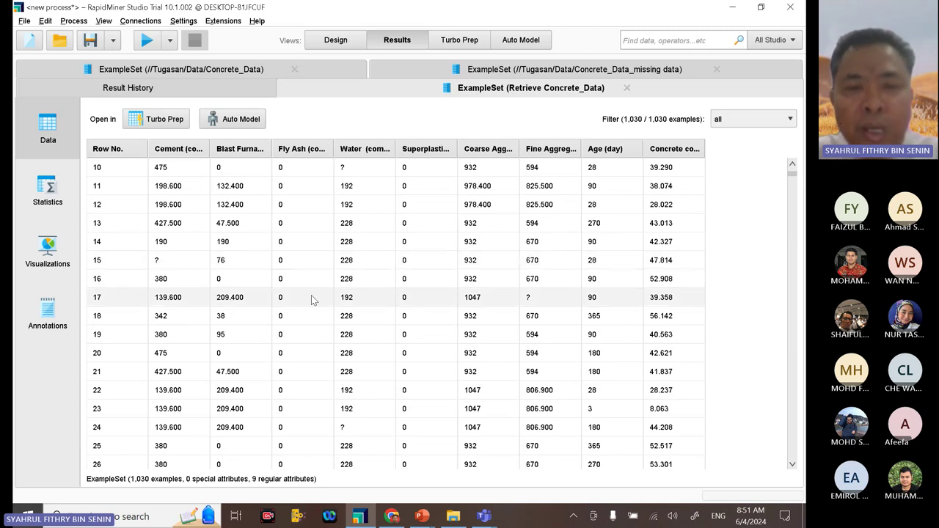
scroll(397, 348, "down", 2)
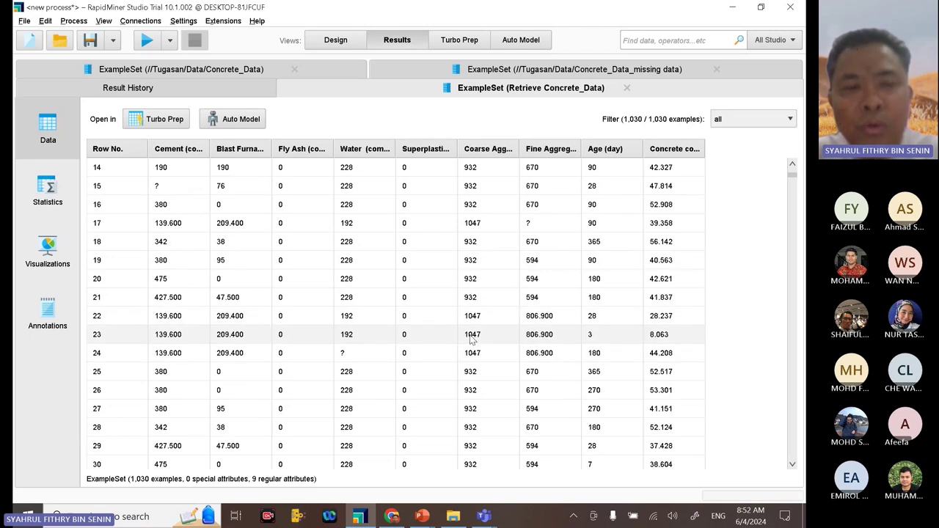
scroll(286, 327, "down", 5)
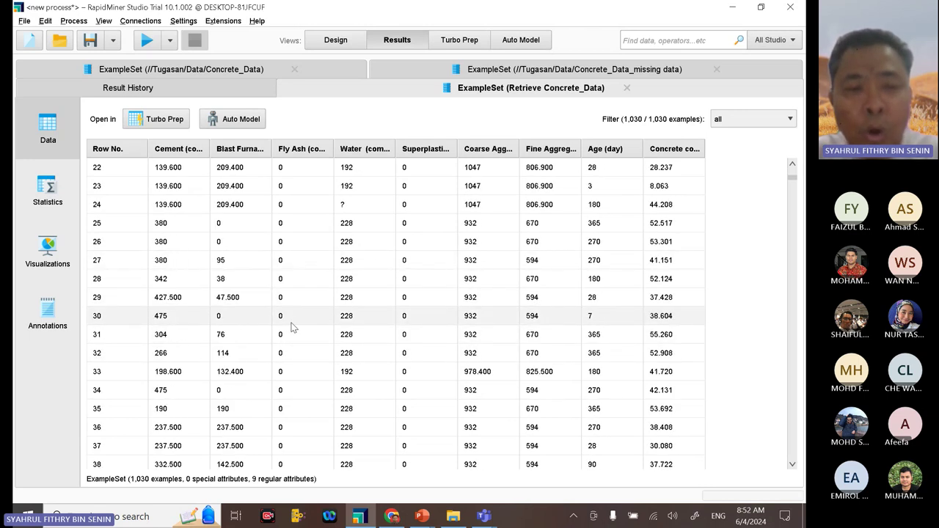
scroll(287, 334, "up", 10)
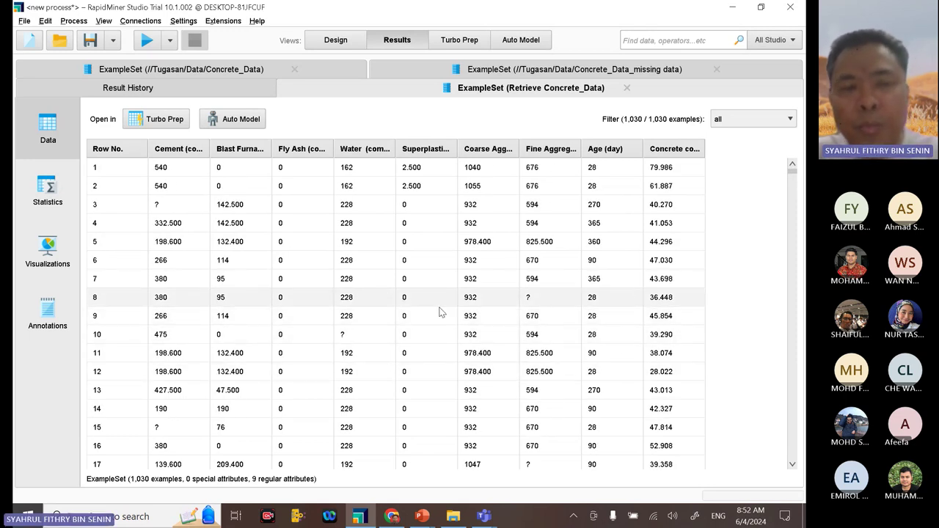
Step: Examine the attribute statistics for missing values and open the histogram visualization of Cement (component 1)
left_click(48, 193)
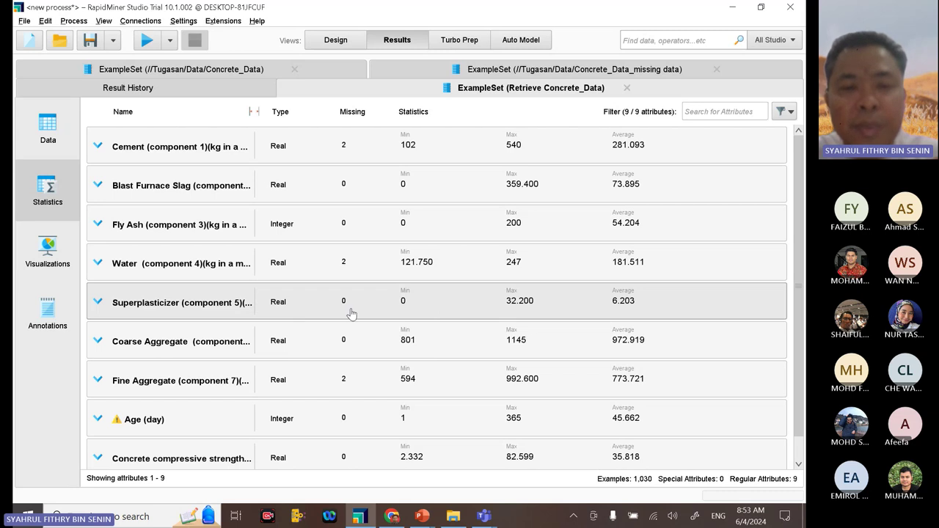
scroll(352, 313, "down", 1)
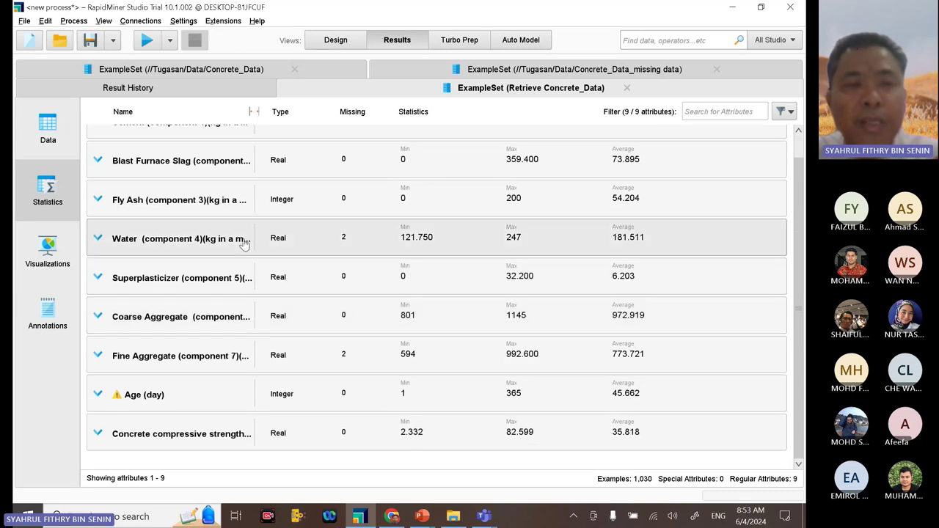
scroll(110, 142, "up", 1)
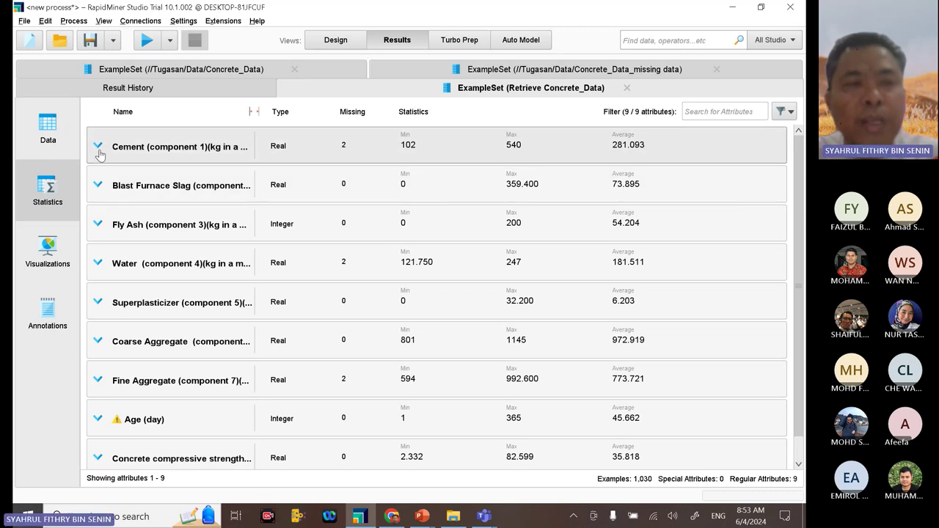
left_click(98, 147)
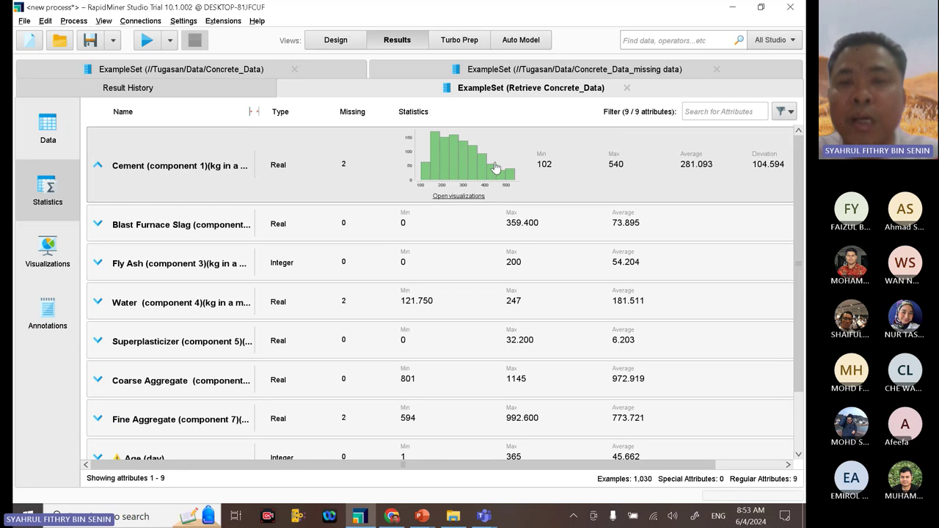
left_click(459, 196)
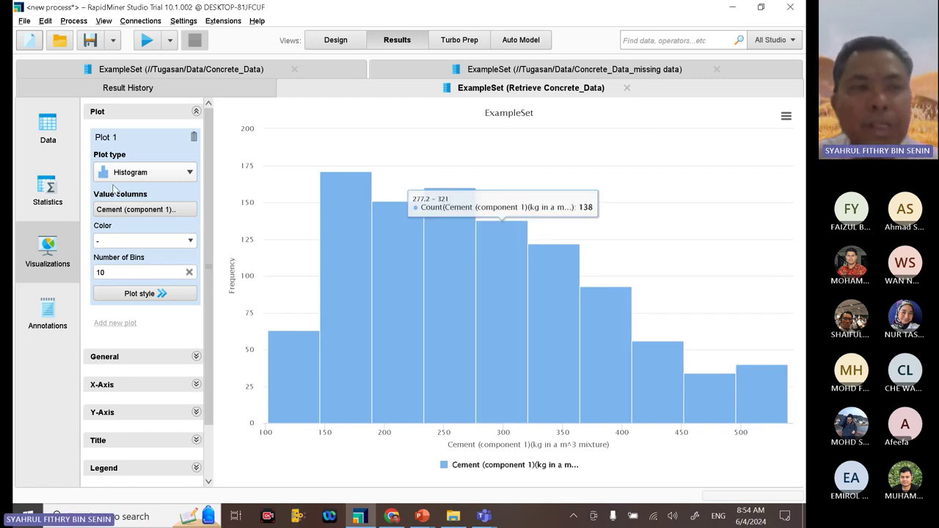
Step: Expand the statistics of Blast Furnace Slag (component 2) and open its histogram visualization
left_click(51, 190)
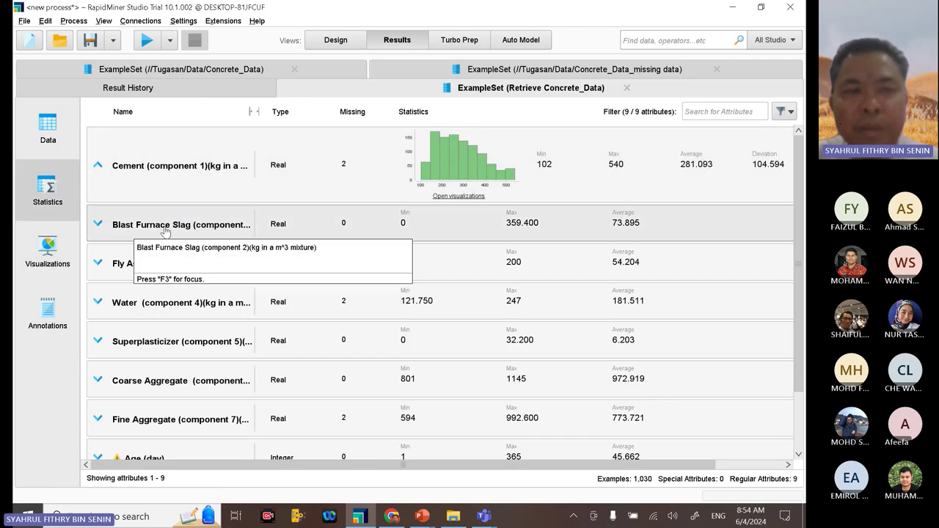
left_click(166, 232)
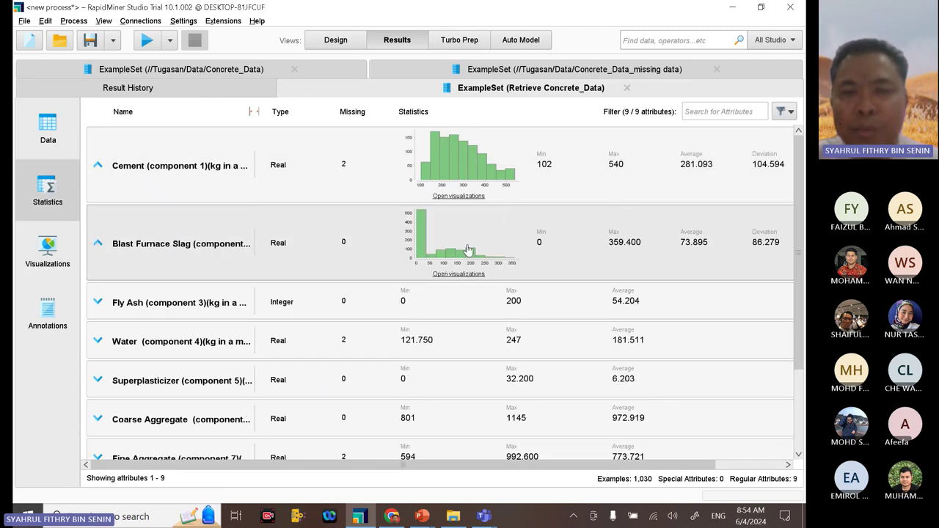
left_click(462, 274)
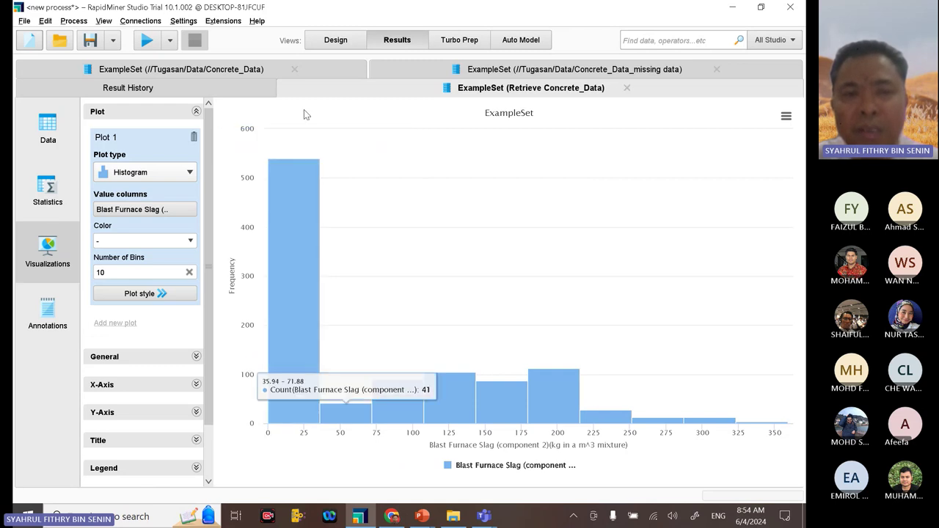
Step: Return to the attribute statistics and expand the details of Fly Ash (component 3), Water (component 4) and Superplasticizer (component 5)
left_click(48, 190)
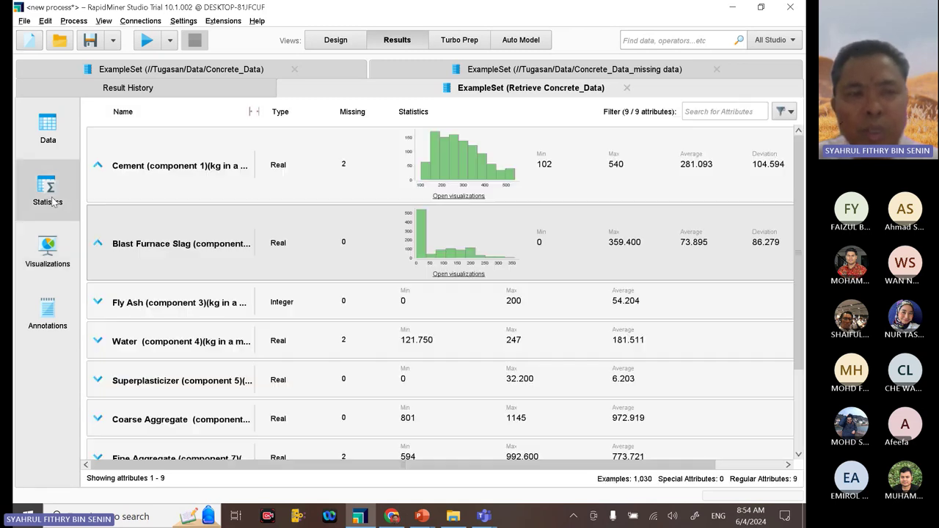
left_click(160, 313)
scroll(354, 307, "down", 1)
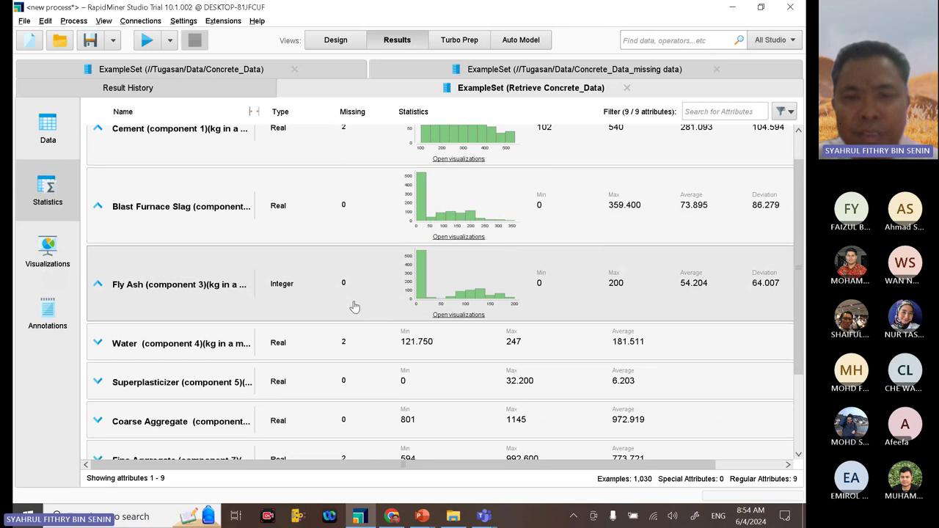
left_click(189, 329)
scroll(272, 310, "down", 2)
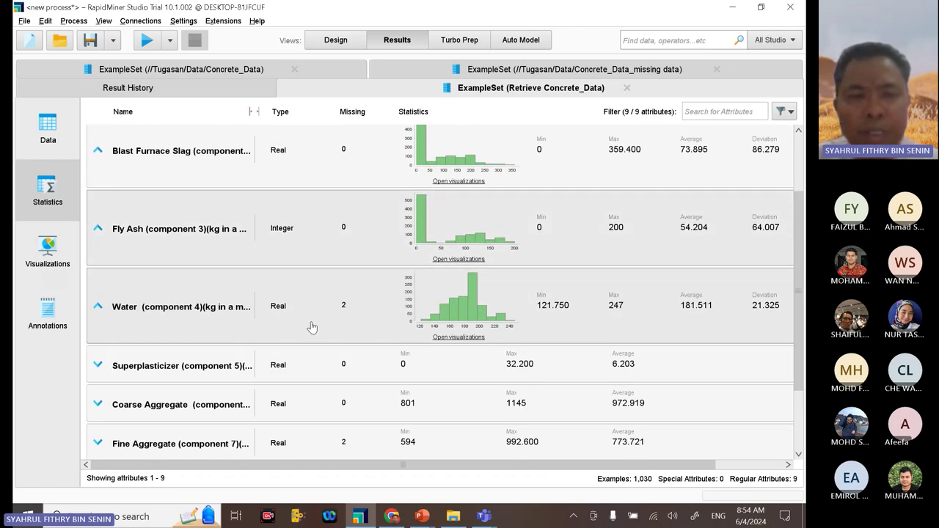
left_click(180, 366)
scroll(476, 360, "down", 2)
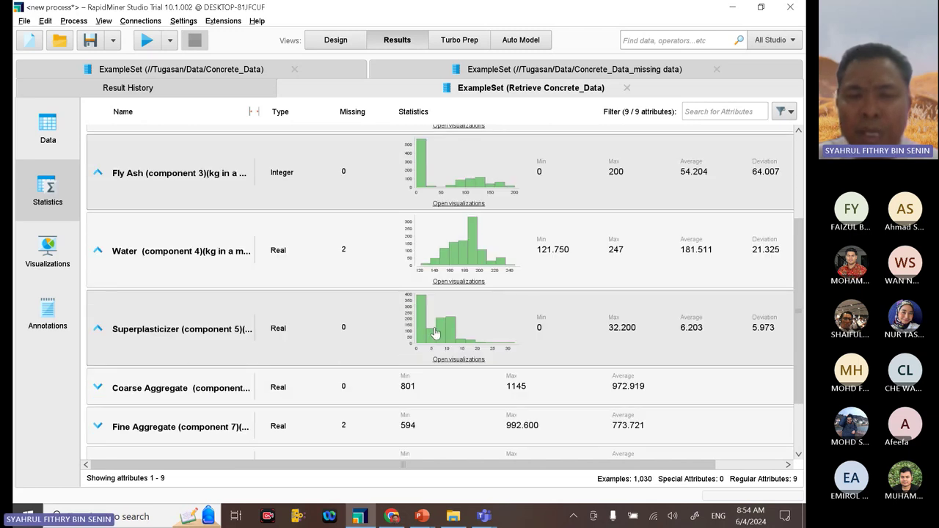
Step: Expand the statistics of Coarse Aggregate (component 6), open its histogram visualization and examine the tallest bin
scroll(327, 360, "down", 1)
left_click(199, 362)
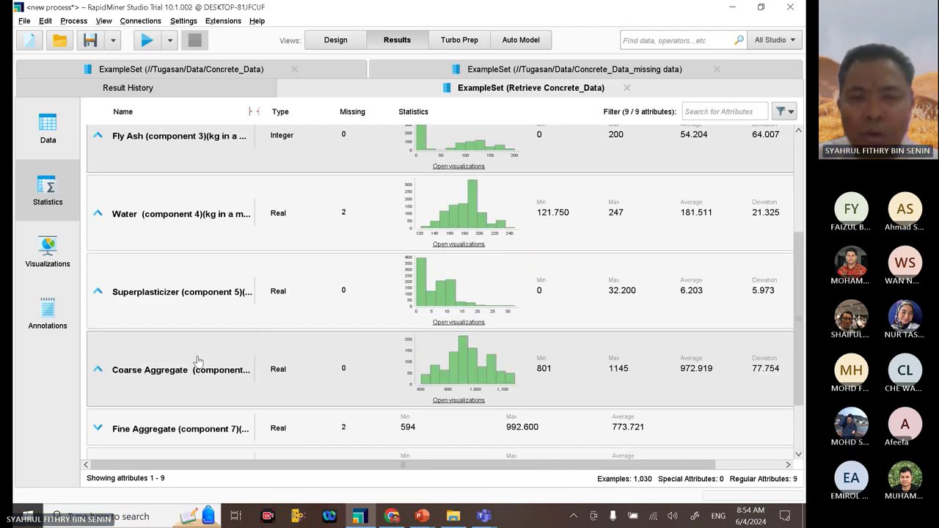
scroll(315, 376, "down", 1)
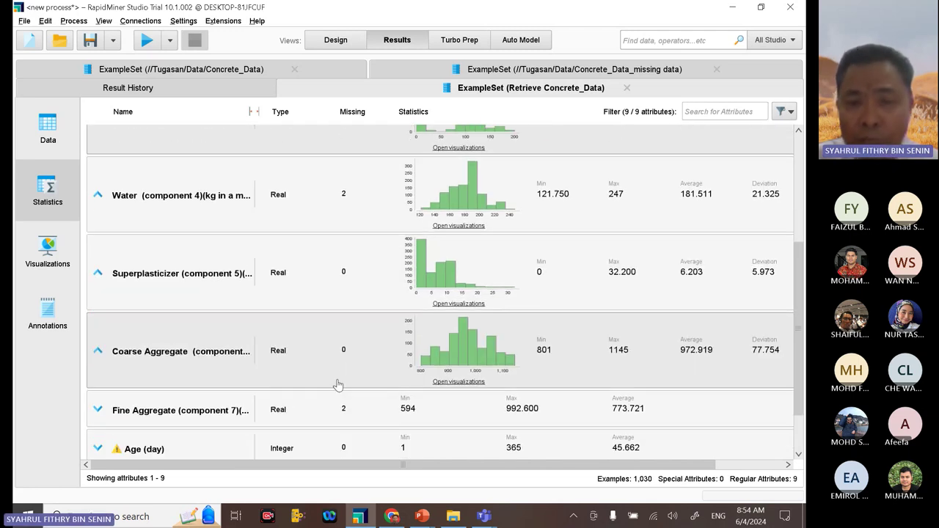
left_click(462, 381)
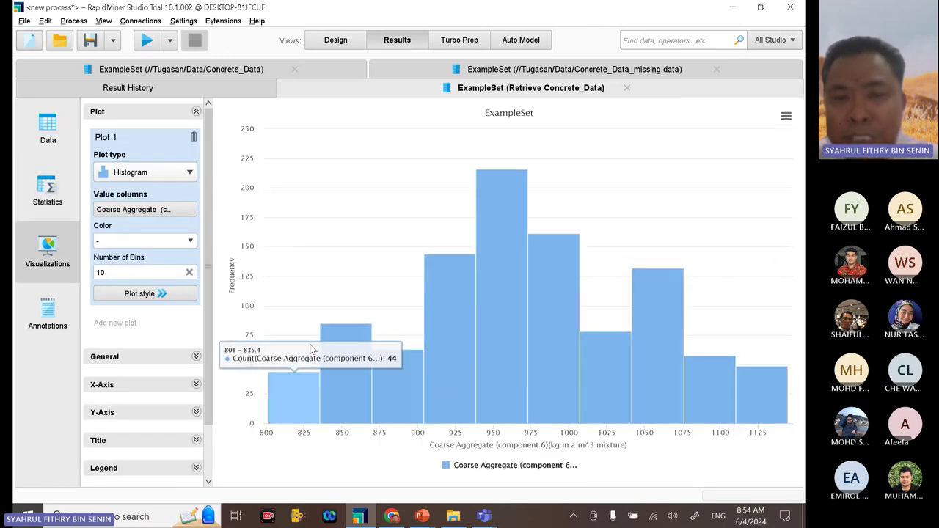
mouse_move(490, 168)
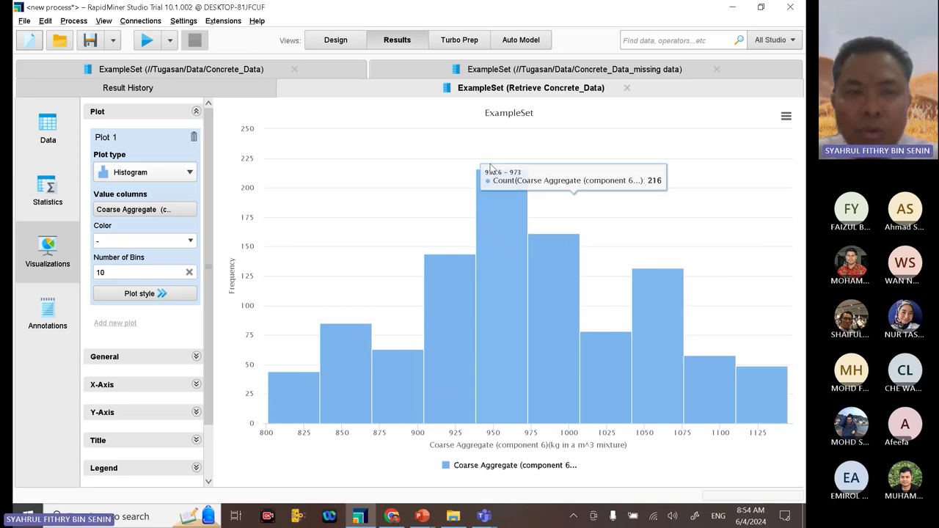
Step: Expand the statistics of Fine Aggregate (component 7) and Age (day), and open the Age (day) histogram visualization
left_click(48, 193)
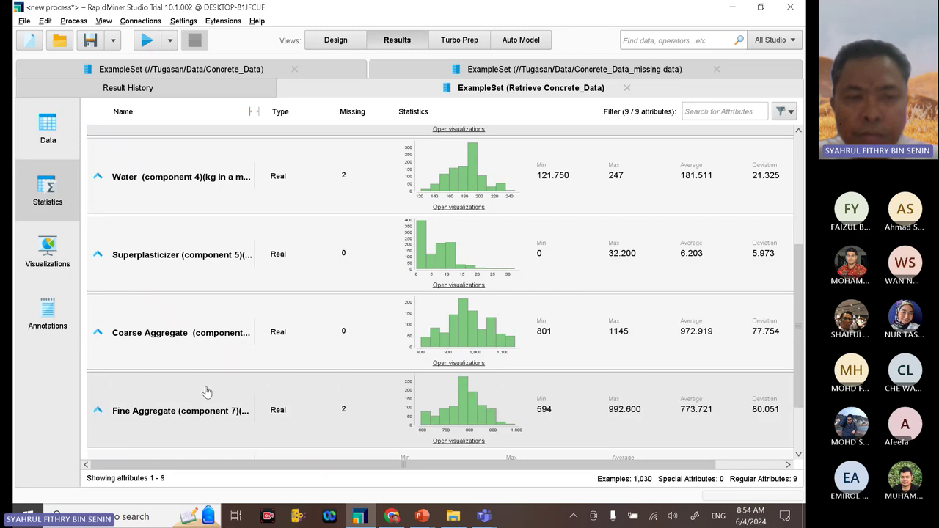
scroll(512, 369, "down", 2)
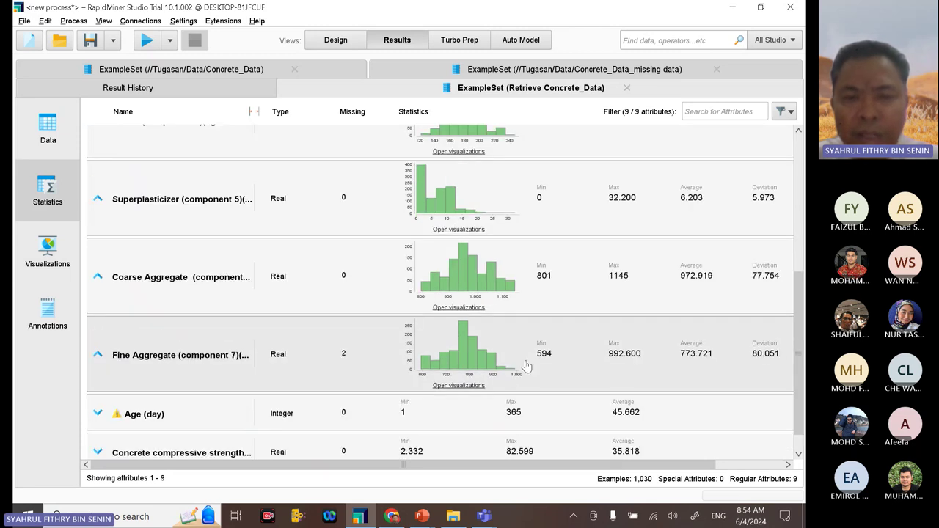
scroll(526, 364, "down", 1)
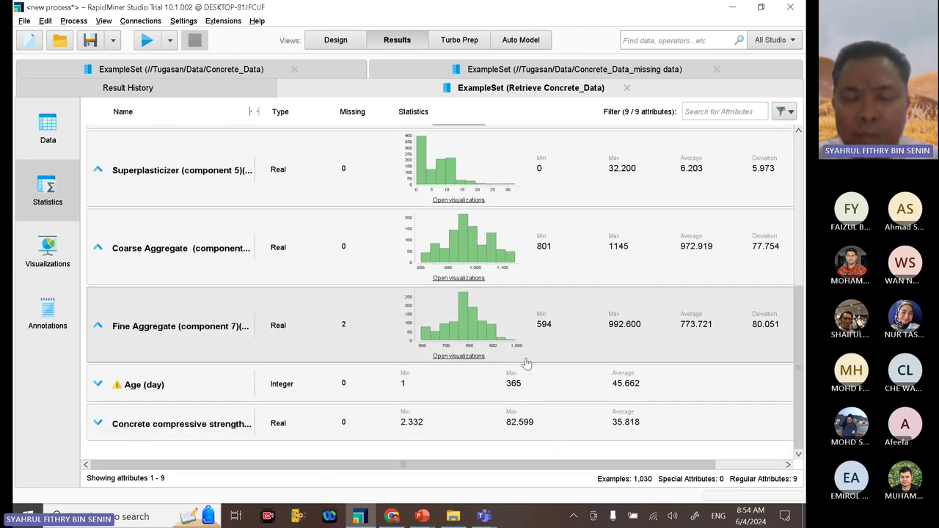
left_click(164, 386)
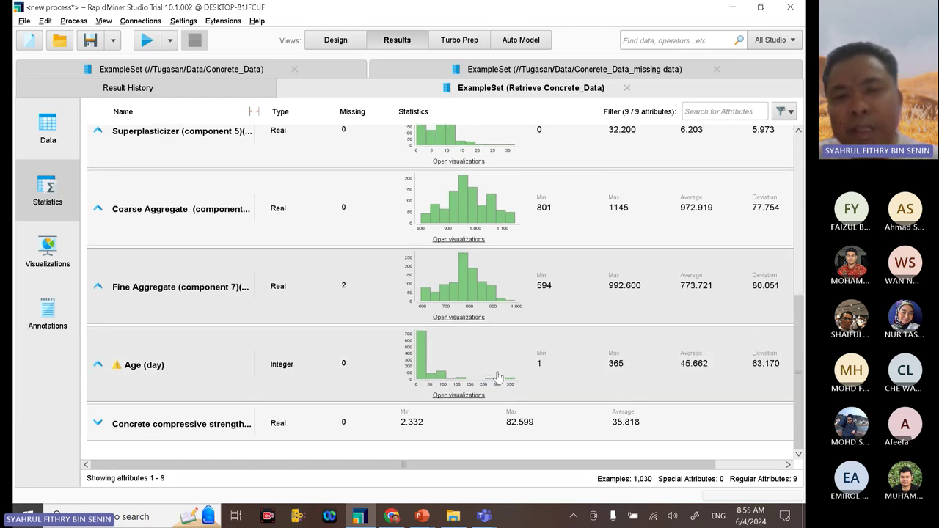
left_click(458, 396)
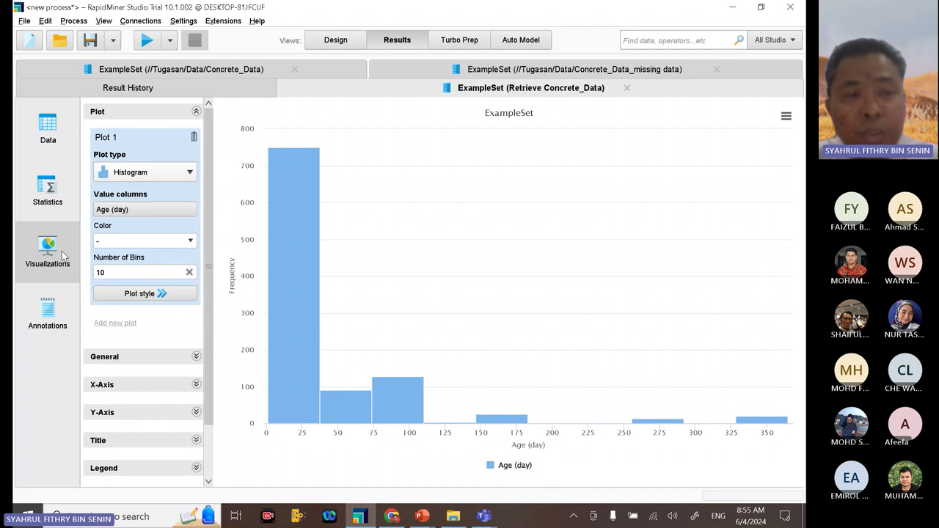
Step: Expand the Concrete compressive strength statistics, view its histogram visualization, and return to the data rows
left_click(47, 192)
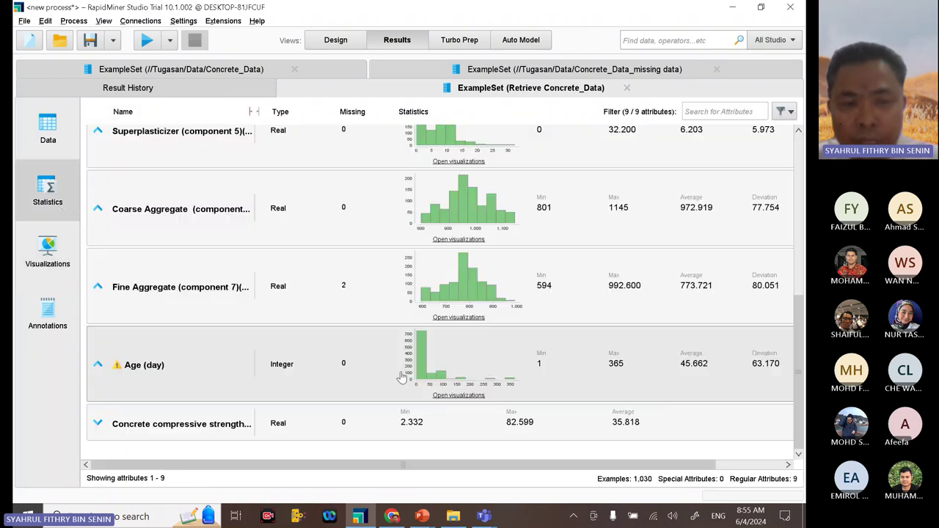
left_click(228, 427)
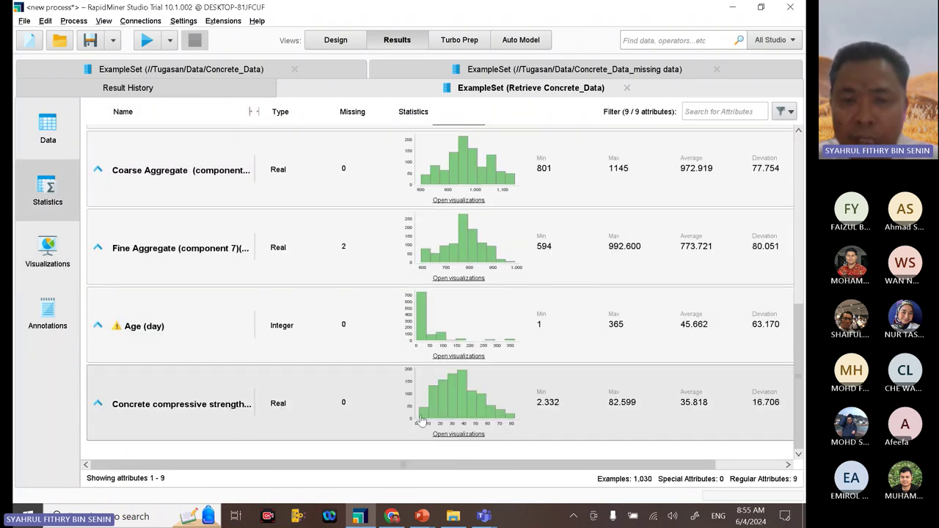
left_click(460, 437)
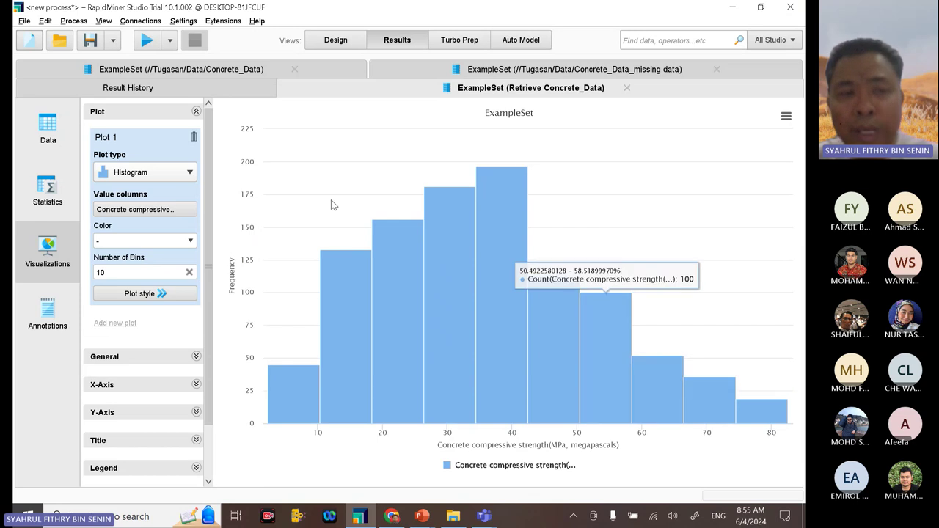
left_click(48, 132)
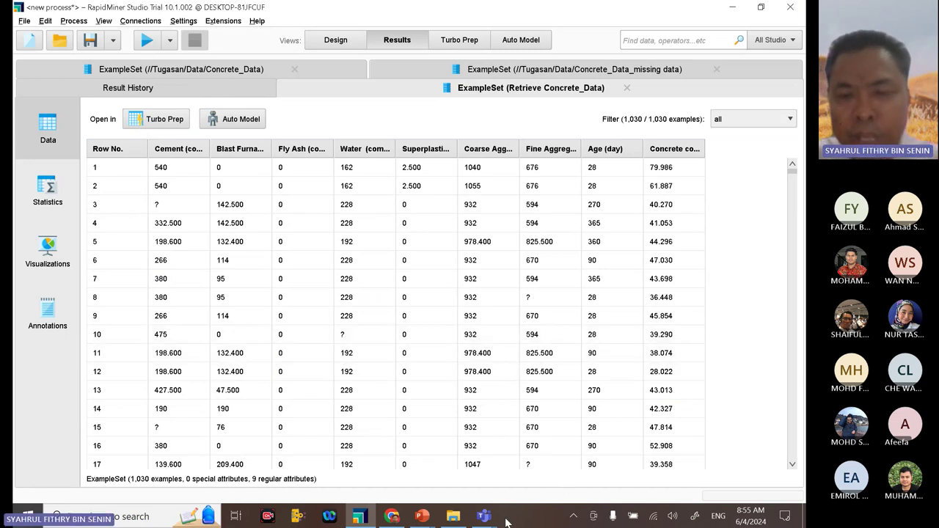
Step: Switch to the Teams meeting window to check its chat, and minimize it to return to RapidMiner Studio
mouse_move(482, 516)
left_click(451, 481)
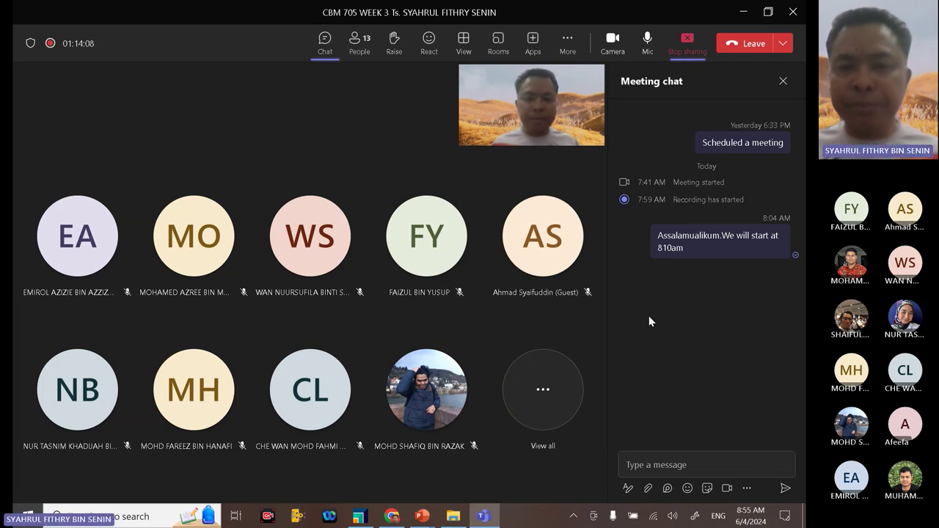
left_click(742, 12)
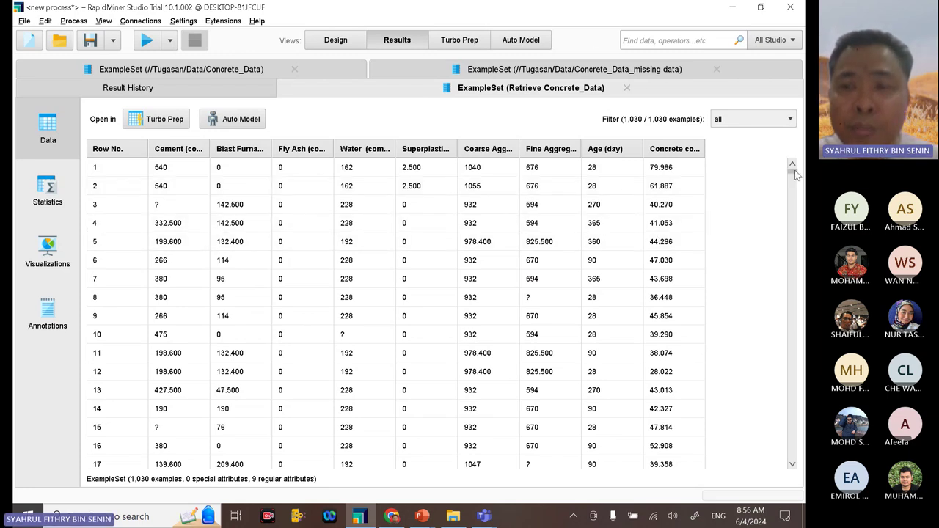
Step: Look through the first 30 or so rows of the retrieved Concrete_Data for missing values
mouse_move(797, 173)
left_mouse_down()
mouse_move(793, 474)
mouse_move(791, 183)
left_mouse_up()
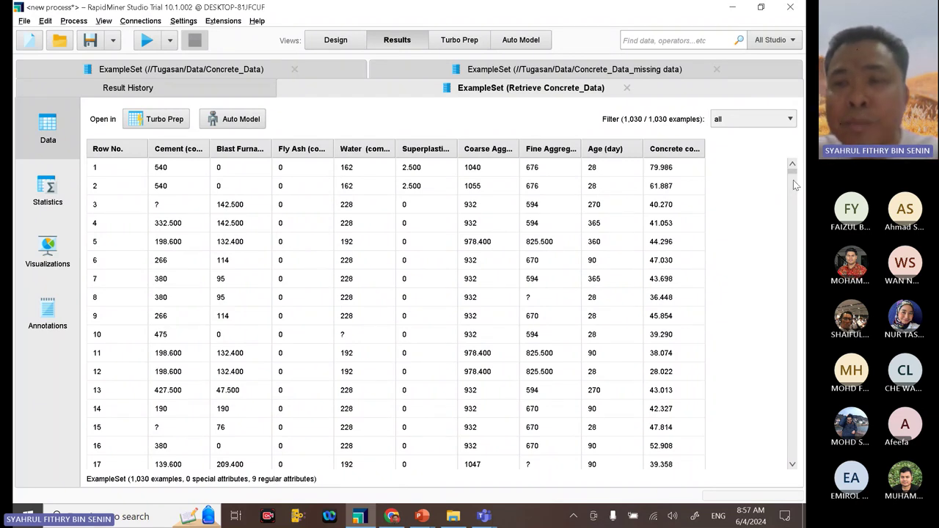
mouse_move(796, 173)
left_mouse_down()
mouse_move(796, 463)
mouse_move(805, 474)
mouse_move(792, 175)
left_mouse_up()
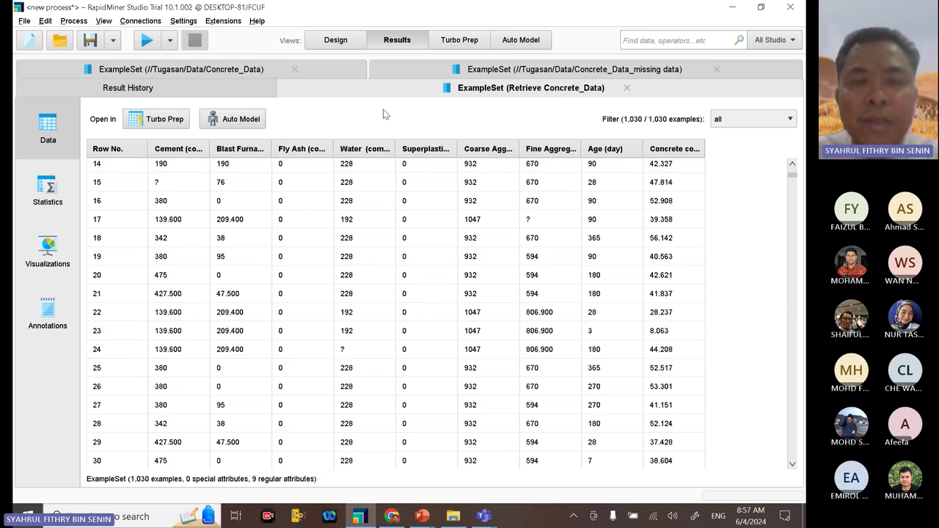
Step: Return to the process design and search the operators for "set role"
left_click(340, 44)
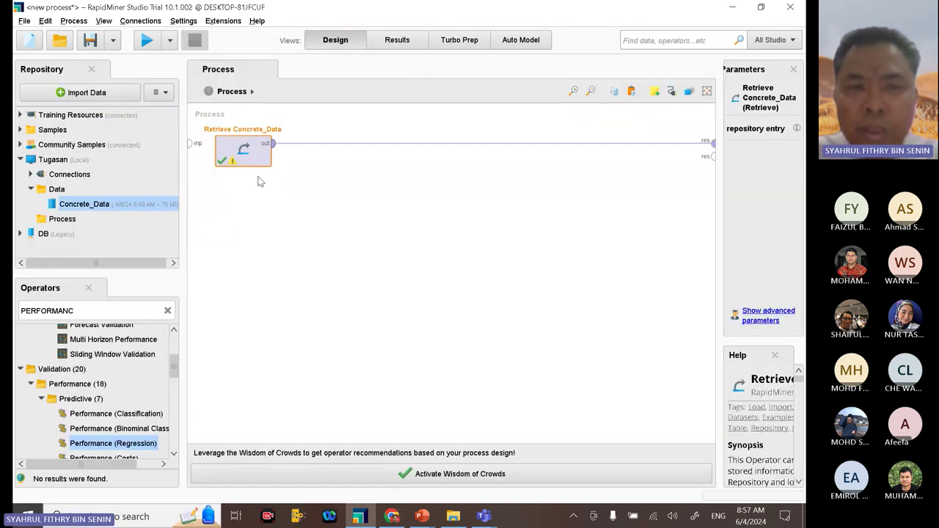
left_click(98, 310)
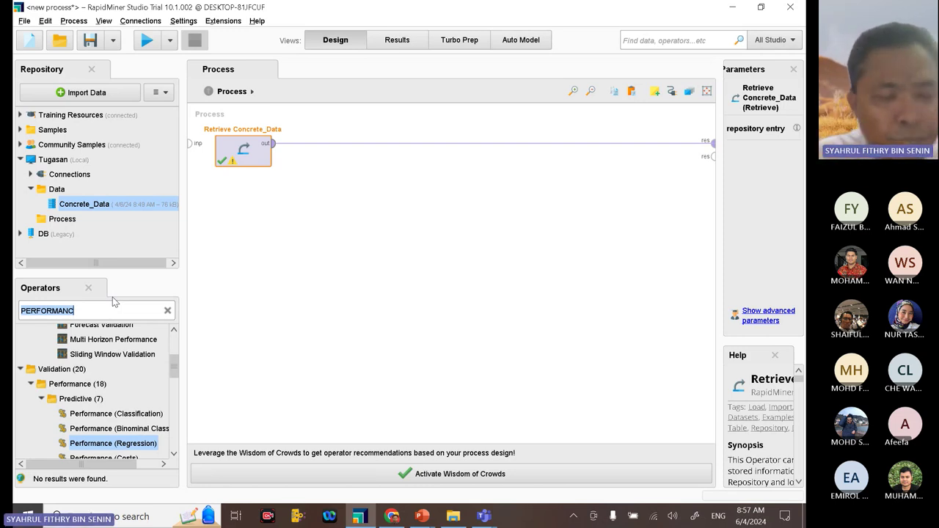
type("SET")
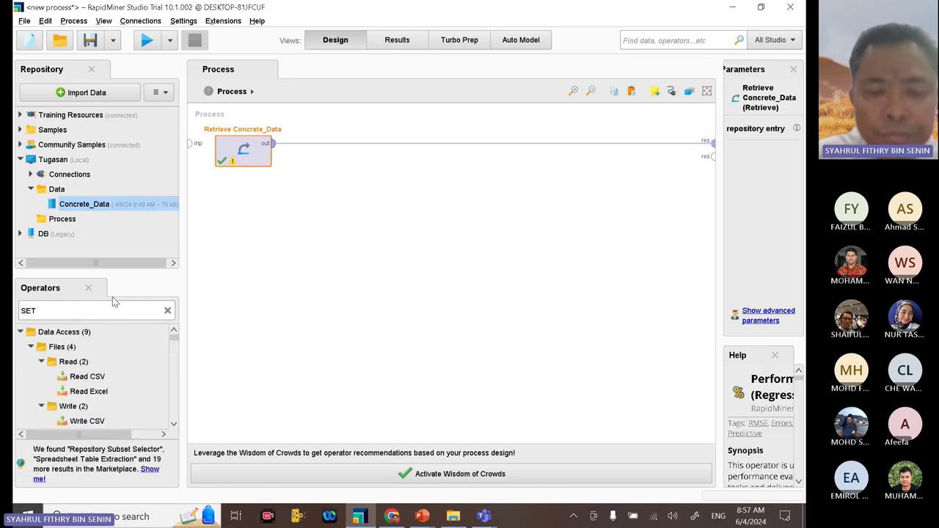
key("BackSpace")
key("BackSpace")
key("BackSpace")
type("set ")
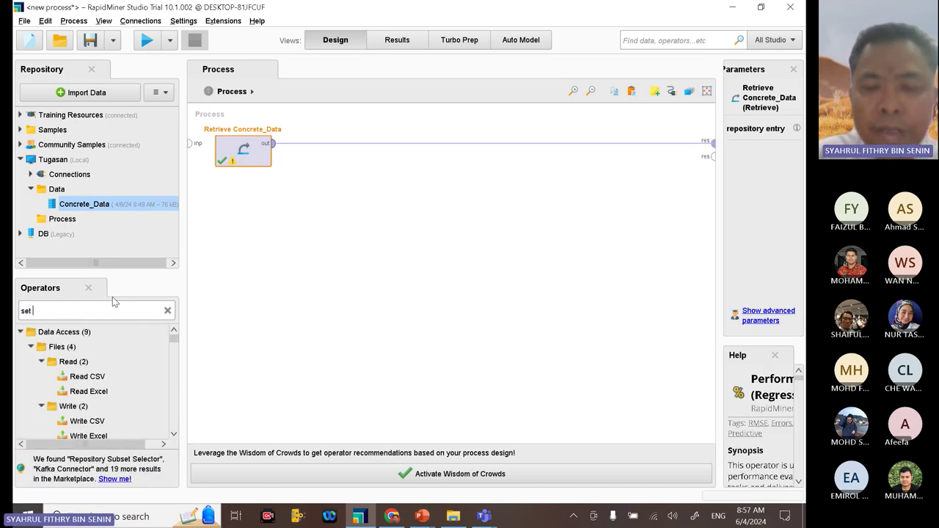
type("role")
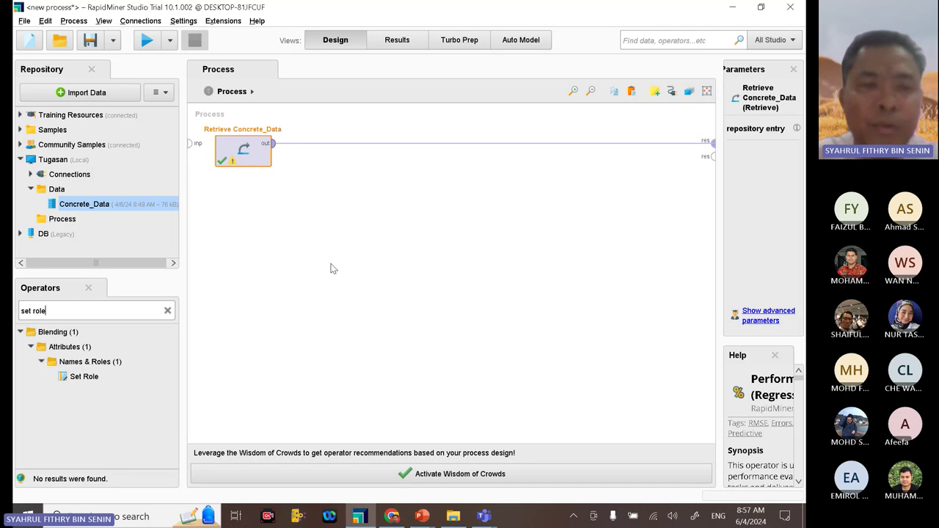
Step: Insert the Set Role operator into the connection between Retrieve Concrete_Data and the first result port
left_click(88, 379)
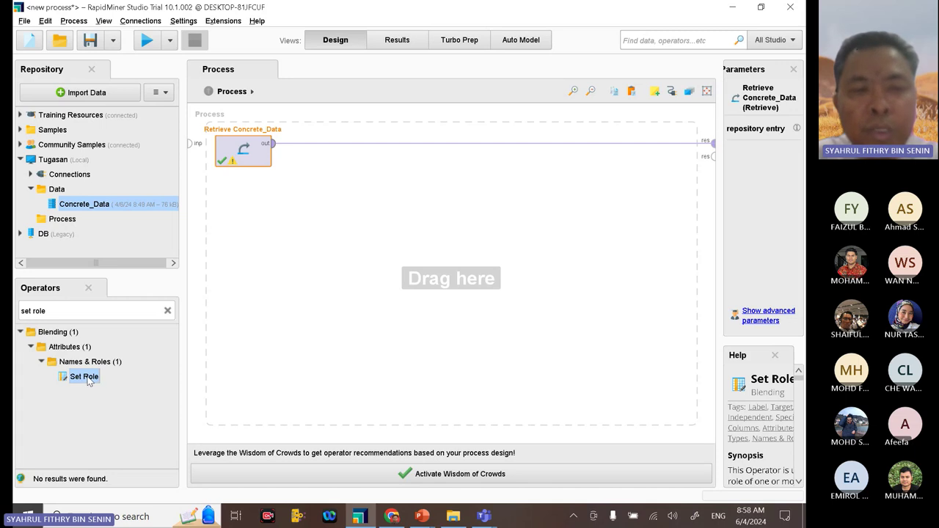
left_click_drag(88, 379, 315, 147)
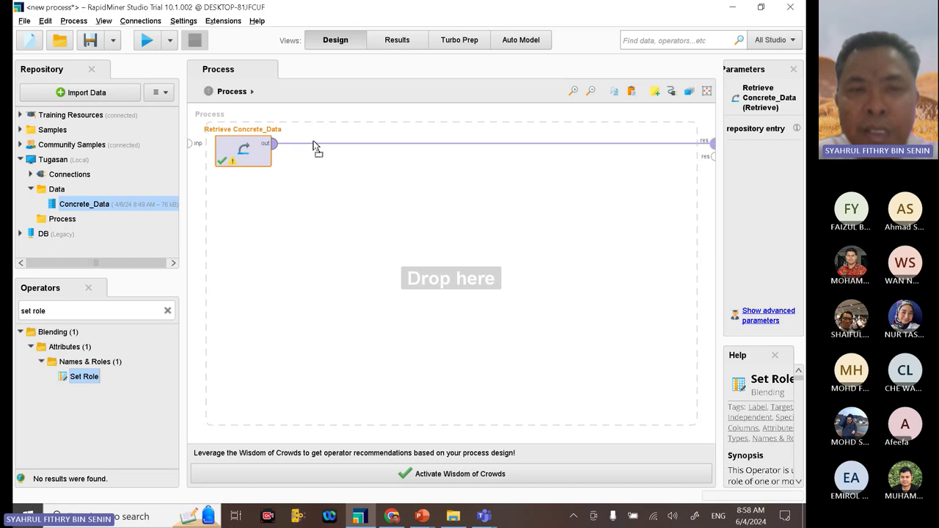
mouse_move(314, 145)
left_mouse_down()
mouse_move(308, 212)
mouse_move(304, 148)
left_mouse_up()
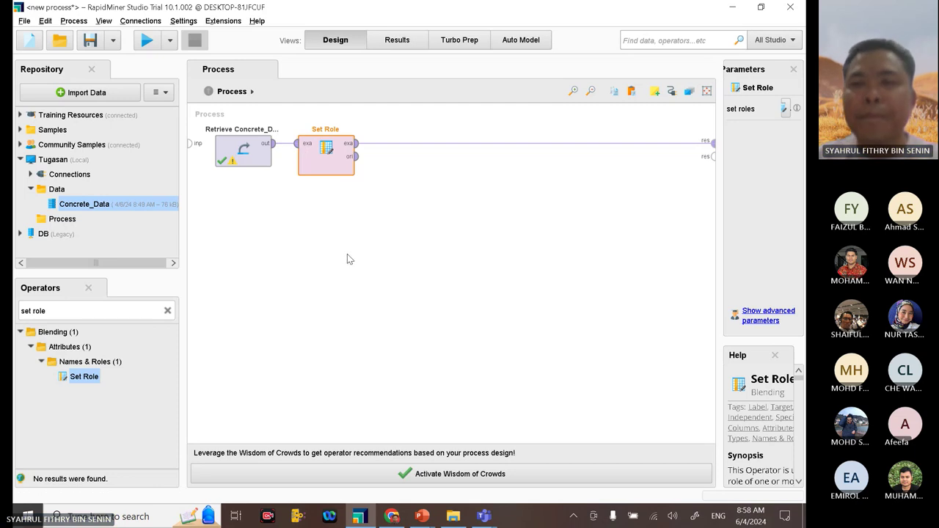
Step: Widen the parameter area and select the Set Role operator to show its set roles setting
left_click_drag(719, 285, 584, 284)
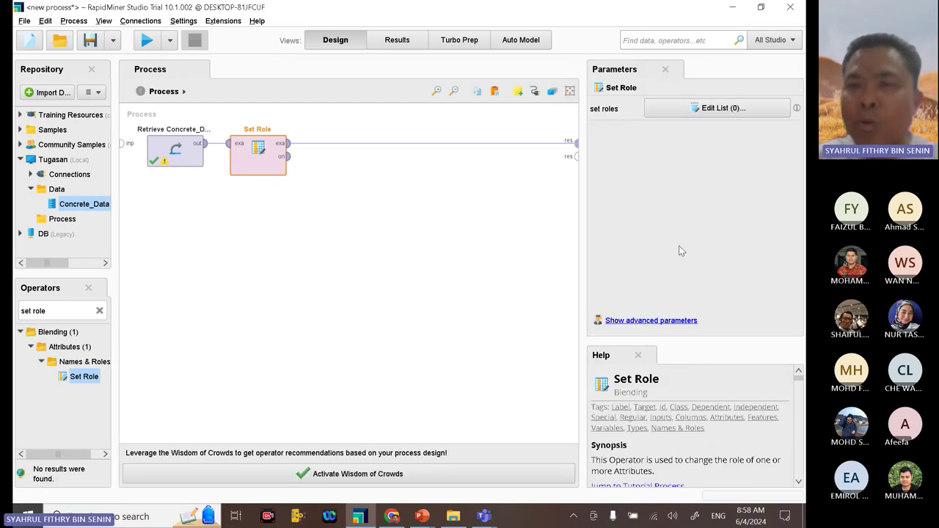
left_click(411, 276)
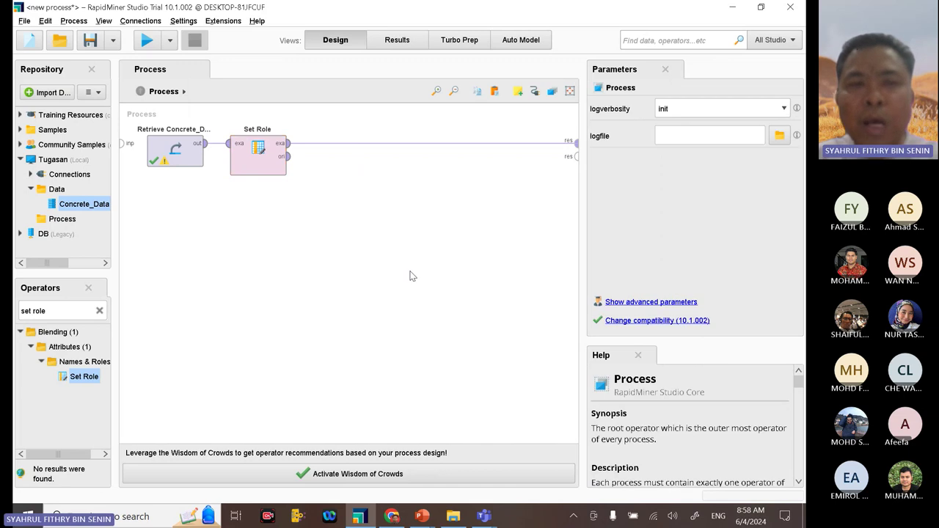
left_click(268, 169)
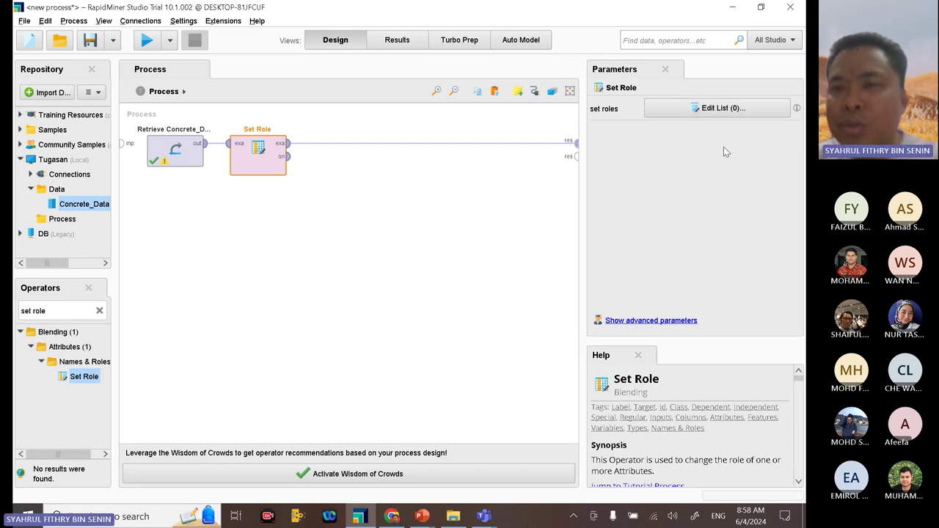
Step: Open the set roles list of the Set Role operator and choose Concrete compressive strength(MPa, megapascals) as the attribute name
left_click(715, 110)
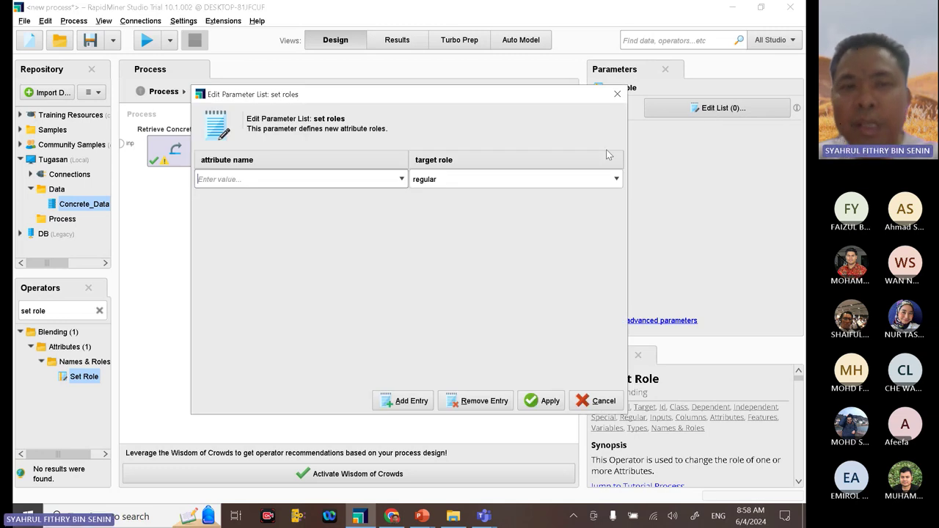
left_click(401, 179)
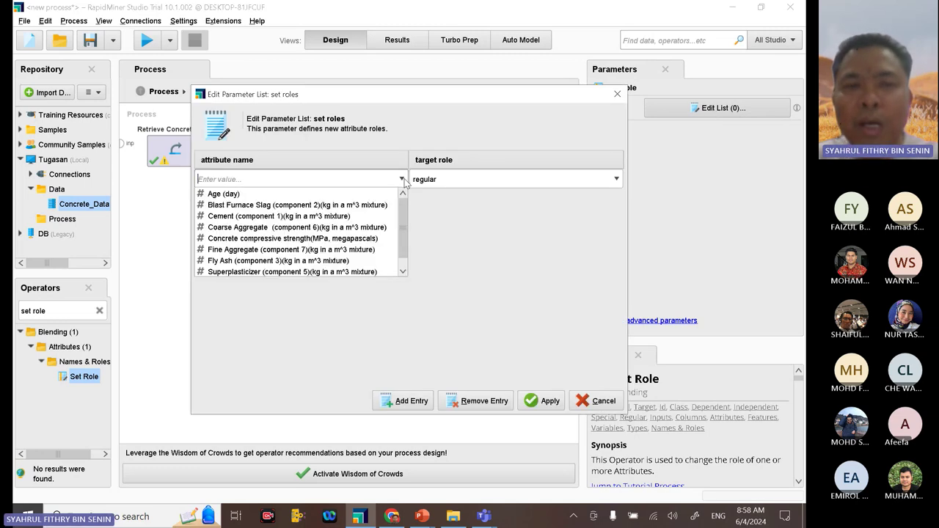
scroll(408, 213, "down", 1)
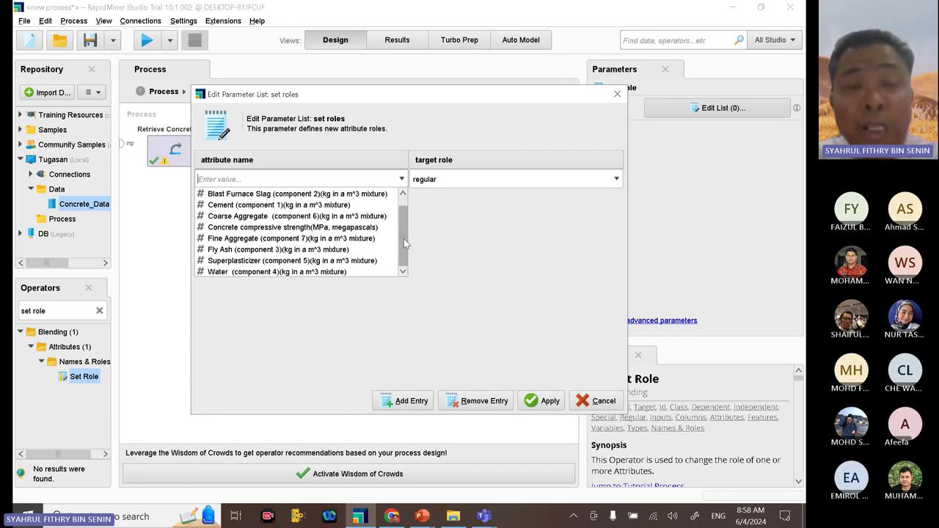
scroll(403, 224, "up", 1)
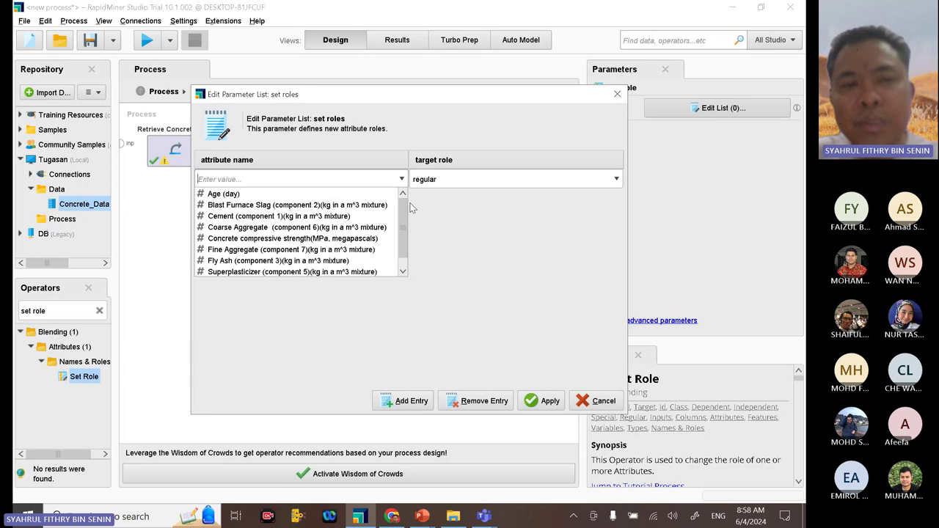
scroll(401, 228, "down", 1)
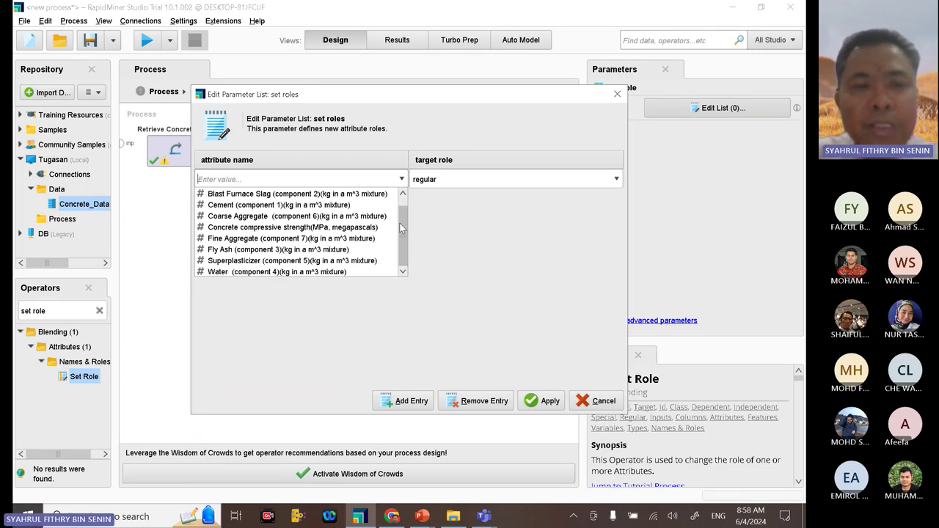
scroll(400, 229, "up", 1)
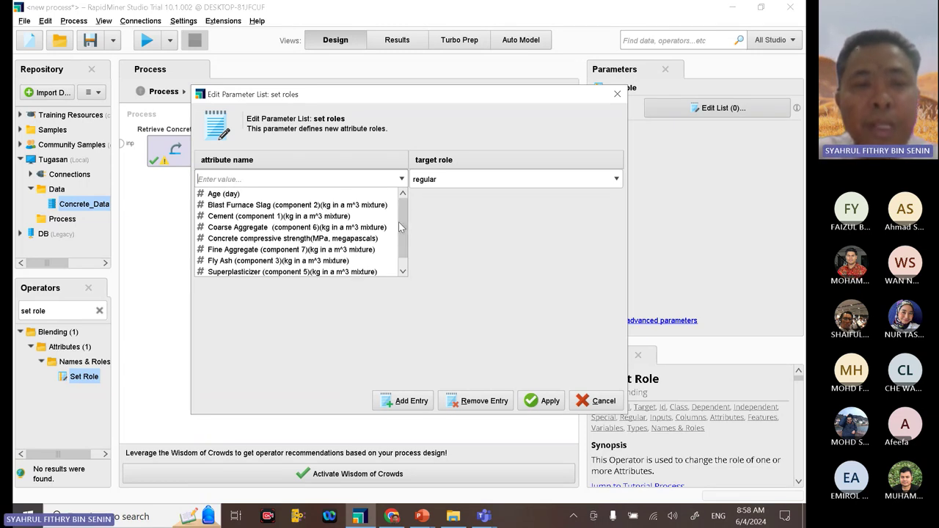
left_click(332, 243)
left_click(401, 180)
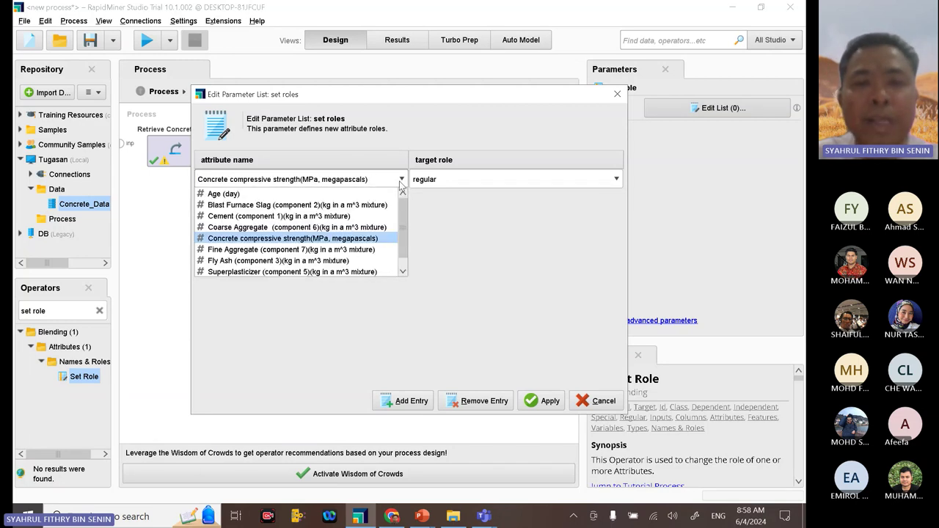
left_click(360, 238)
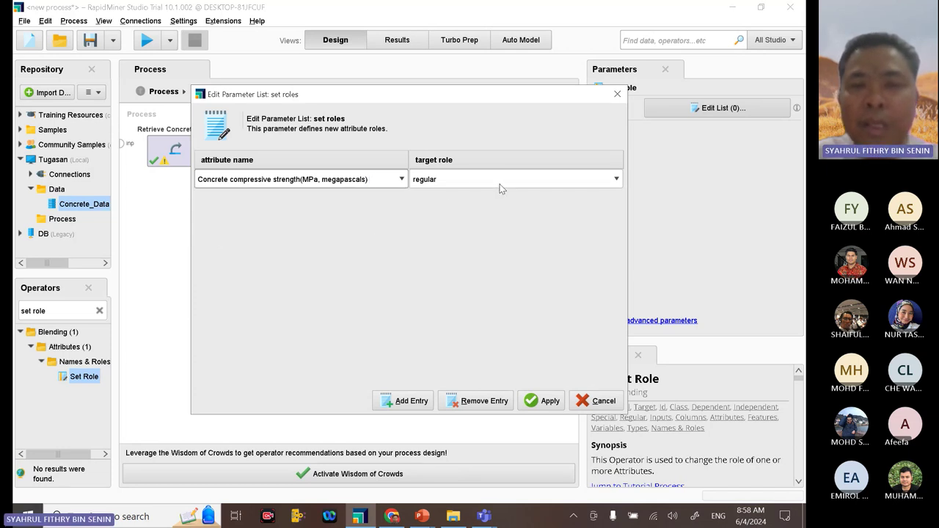
Step: Set the attribute's target role to label, apply the roles list and run the process
left_click(546, 185)
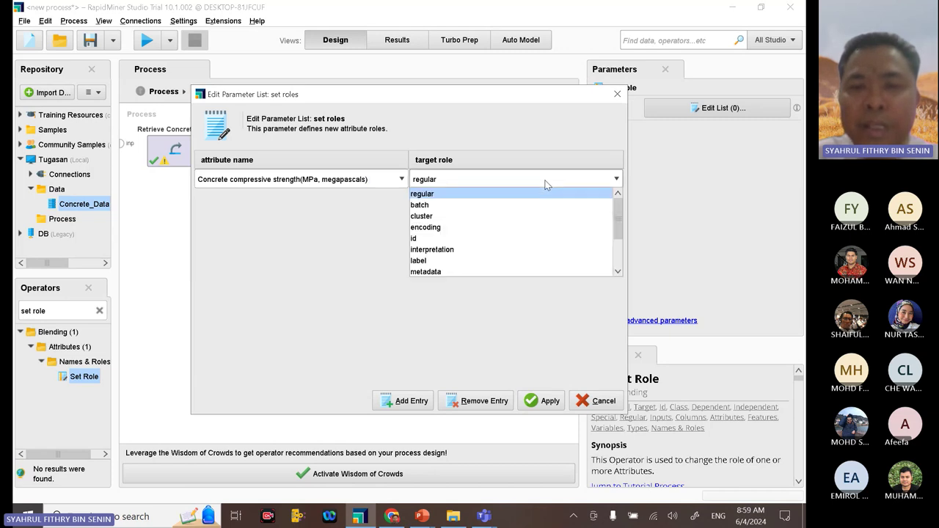
left_click(496, 261)
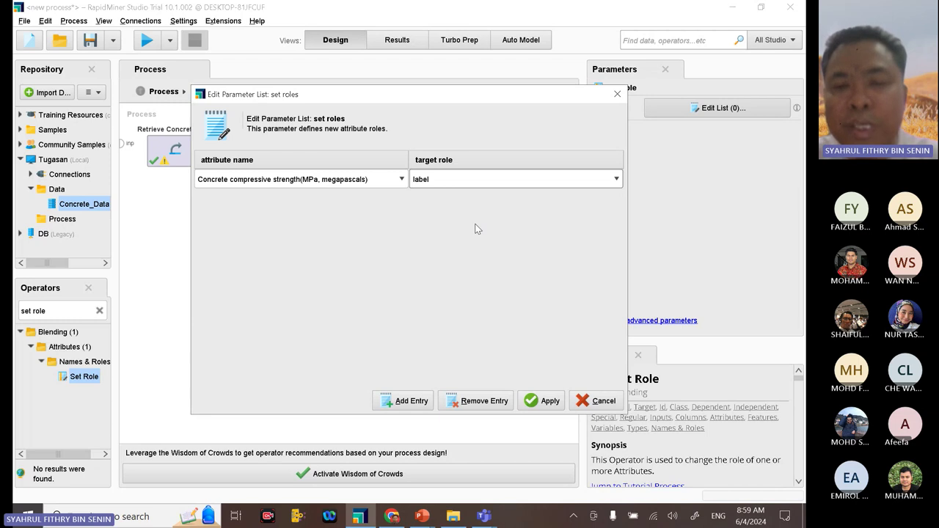
left_click(543, 400)
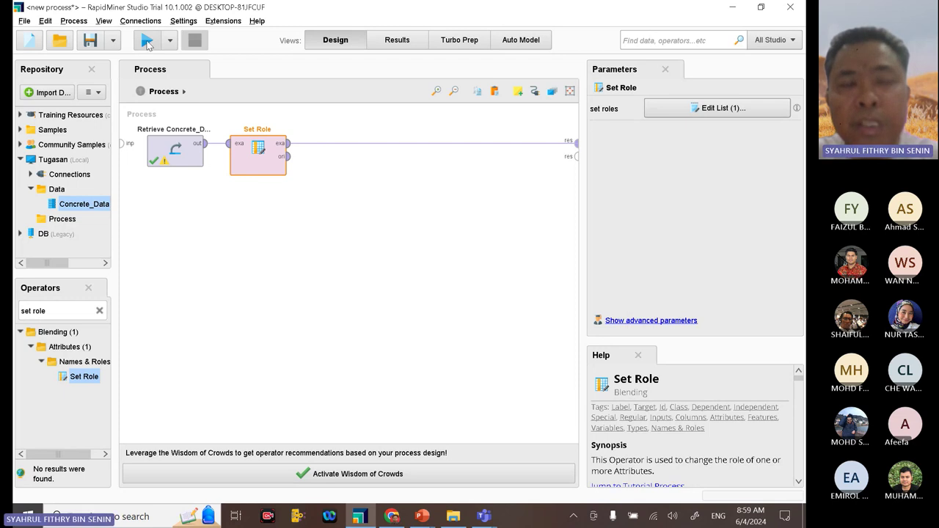
left_click(148, 43)
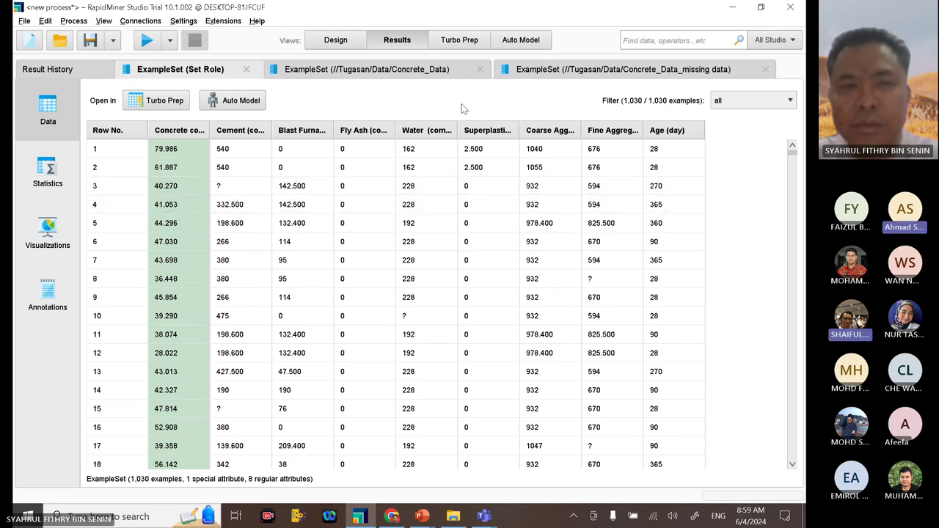
Step: Check the meeting chat in the Teams meeting window and return to RapidMiner
mouse_move(486, 517)
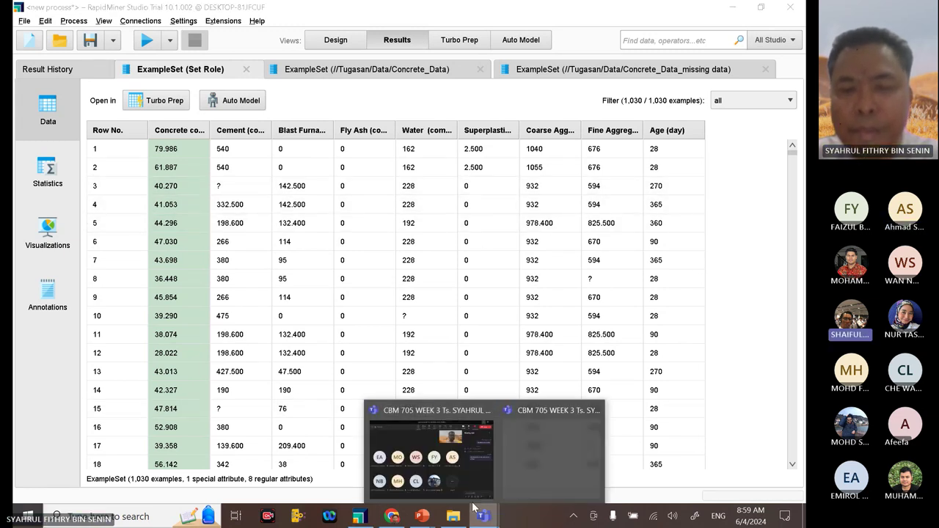
left_click(431, 456)
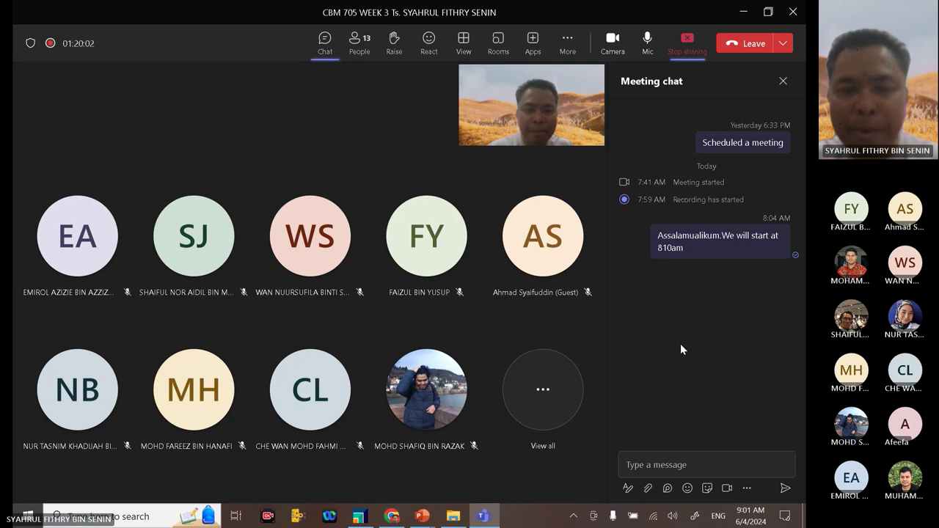
left_click(360, 518)
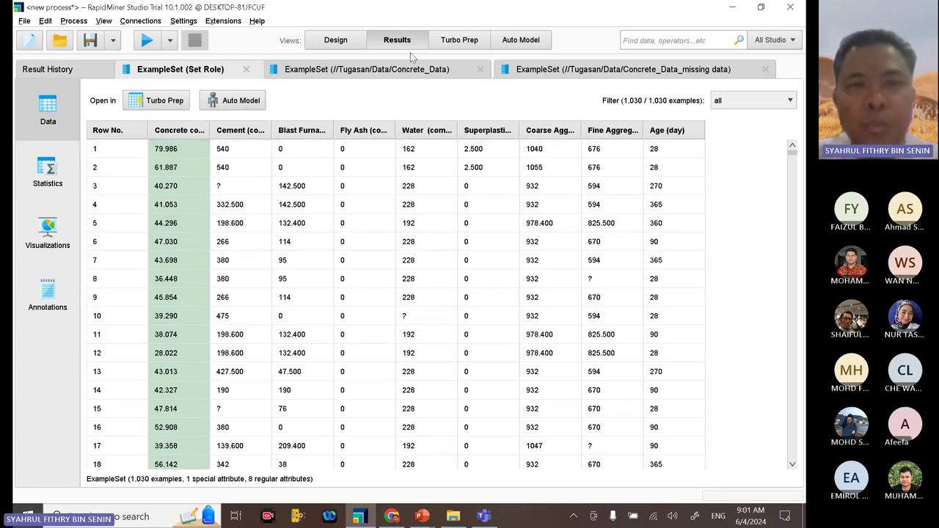
Step: Return to the process design and search the operators for "numerical"
left_click(335, 40)
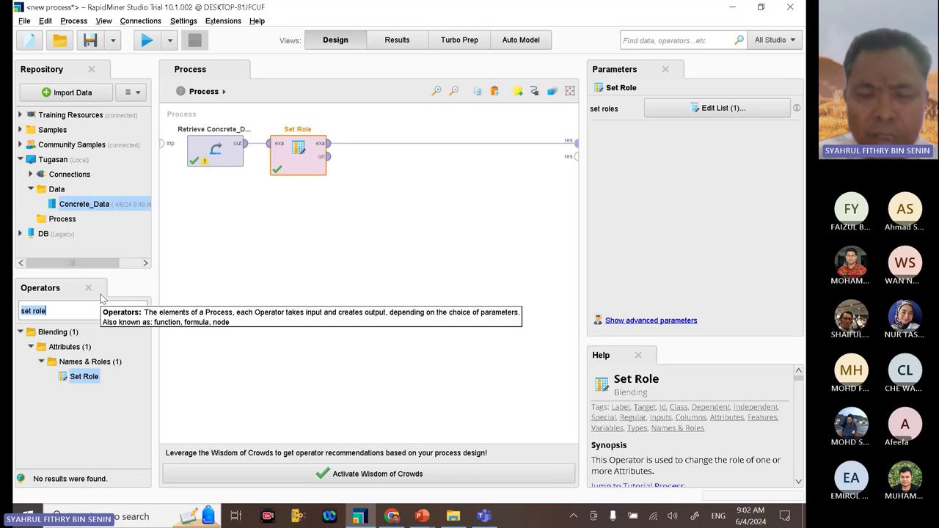
type("convert")
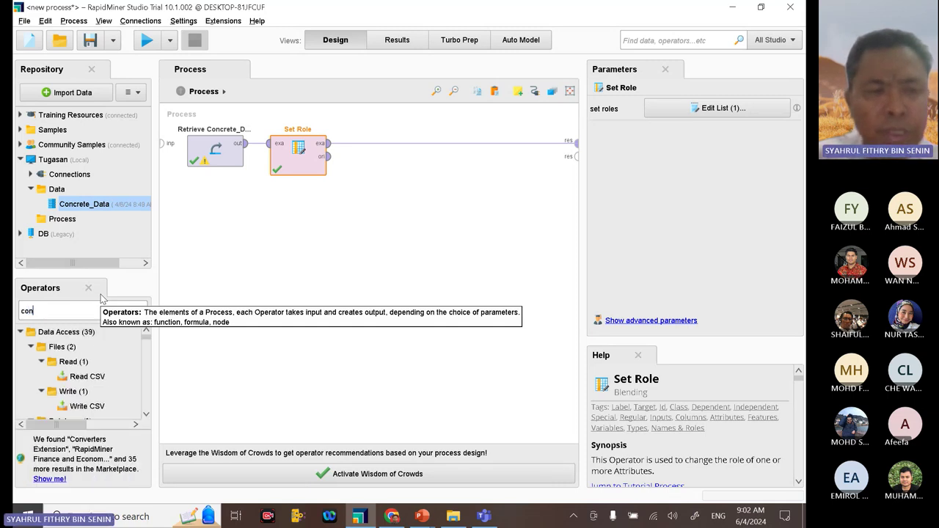
key("BackSpace")
key("BackSpace")
key("BackSpace")
key("BackSpace")
key("BackSpace")
key("BackSpace")
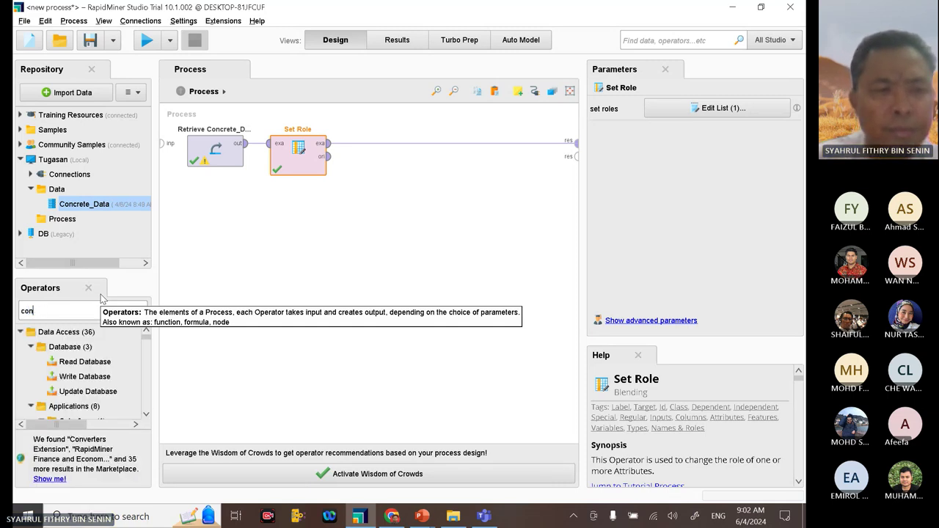
type("numerical")
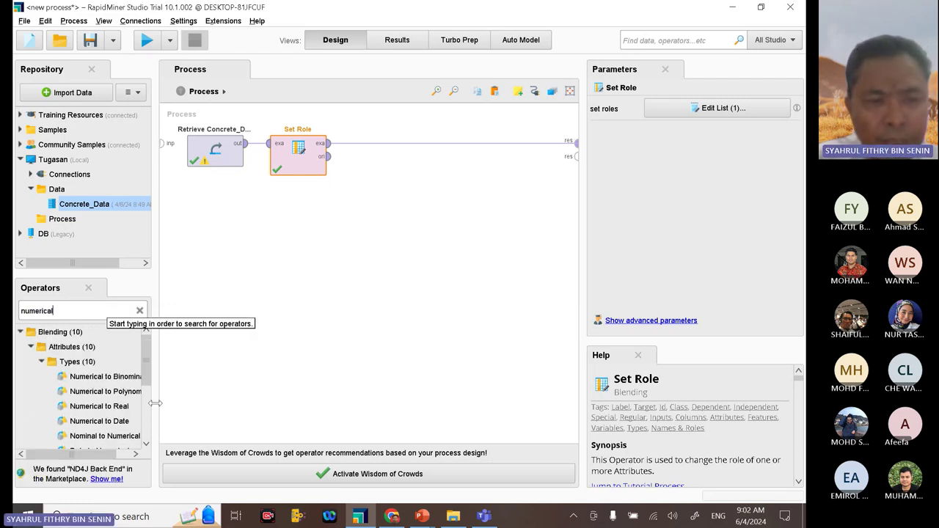
Step: Widen the operator list and look up the Numerical to Binominal and Nominal to Numerical type conversion operators
left_click_drag(155, 403, 230, 412)
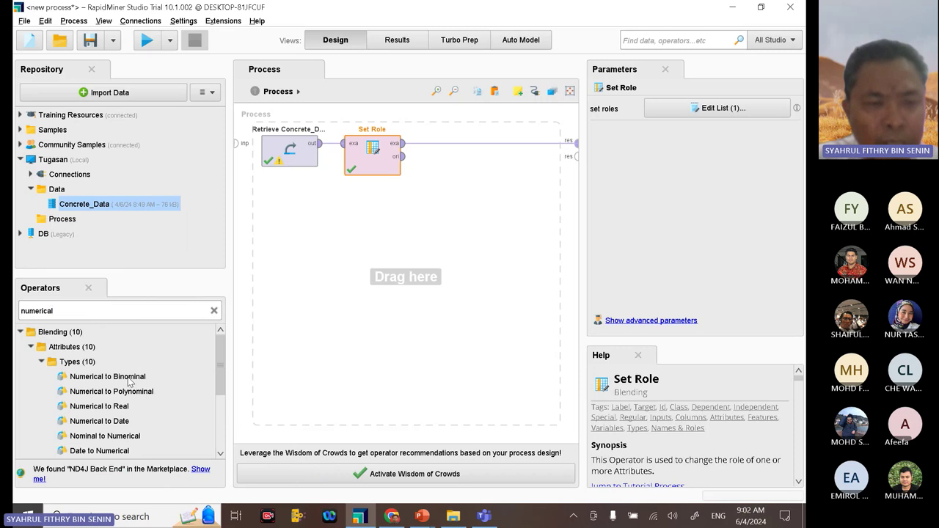
scroll(130, 381, "down", 5)
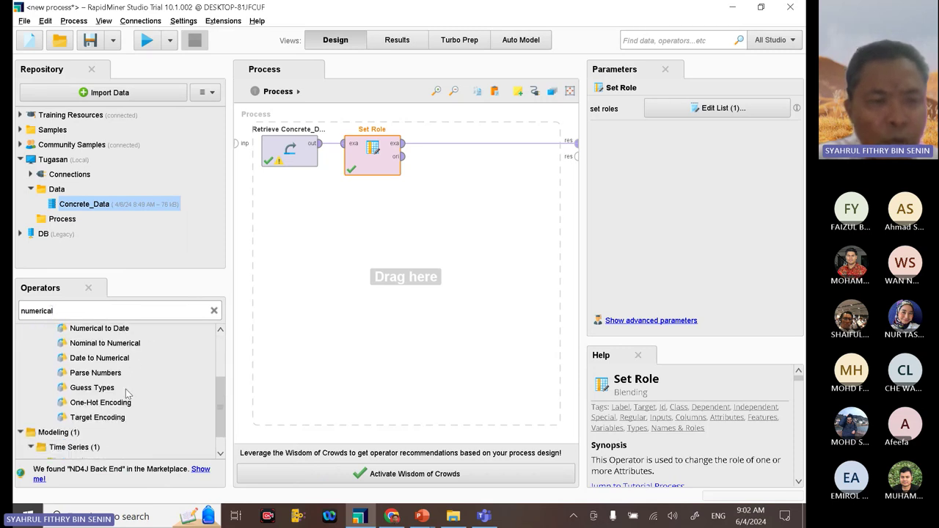
scroll(129, 387, "up", 3)
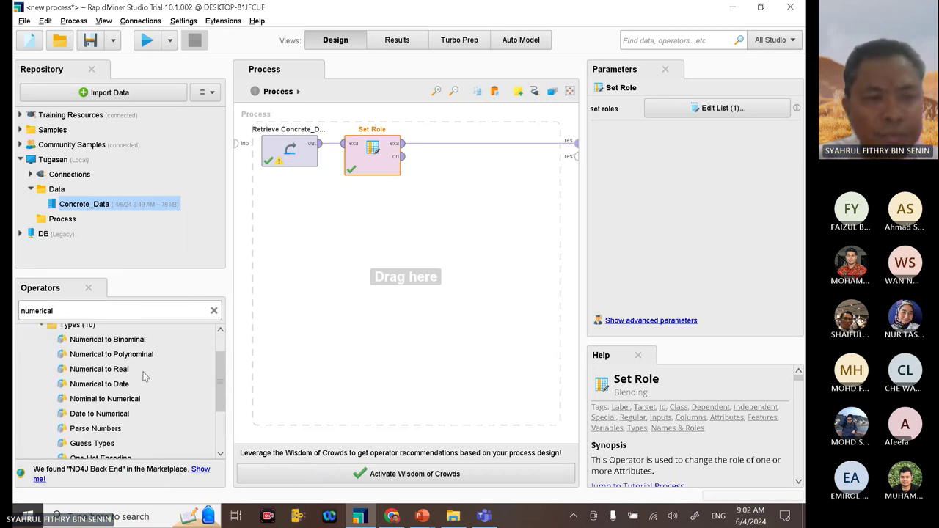
left_click(97, 342)
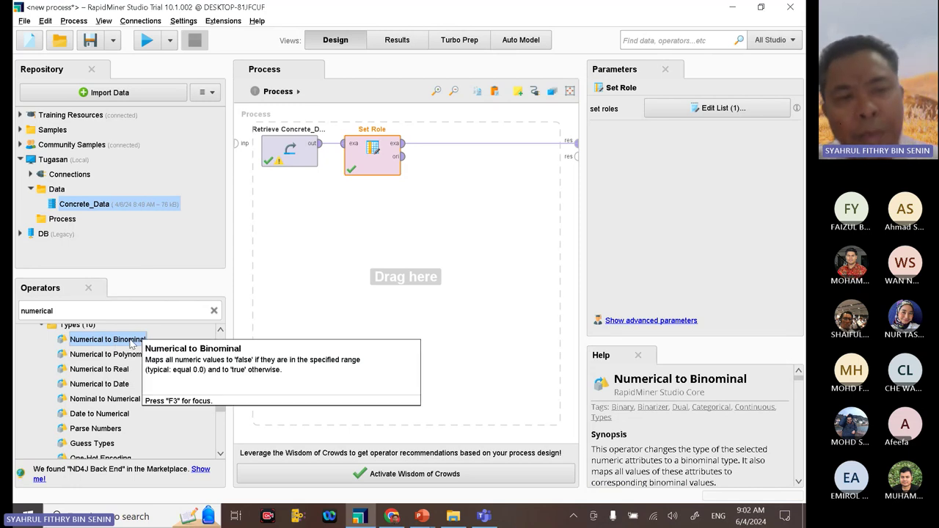
left_click(121, 401)
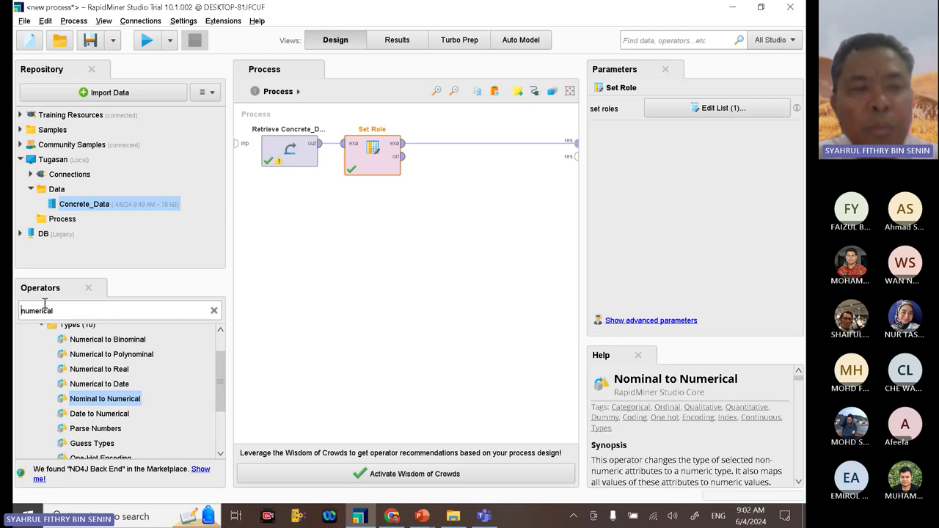
Step: Clear the operator search, enlarge the process canvas by narrowing the areas beside it, and deselect the Set Role operator
left_click_drag(15, 311, 54, 310)
key("BackSpace")
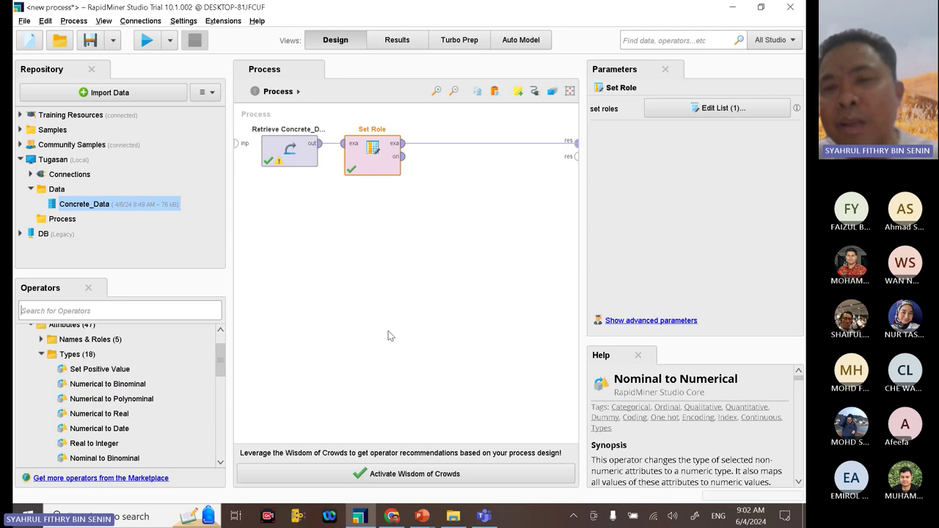
left_click_drag(584, 291, 703, 290)
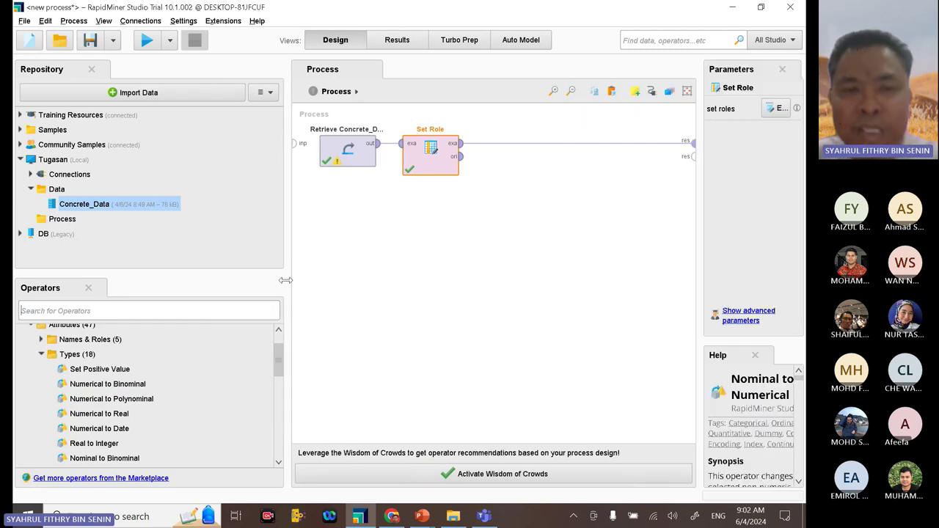
left_click_drag(286, 285, 188, 285)
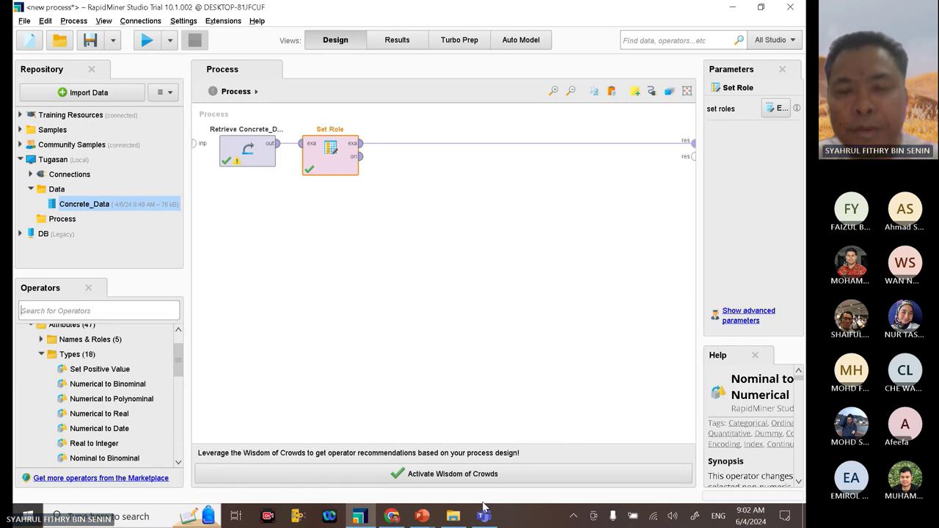
mouse_move(483, 516)
left_click(475, 315)
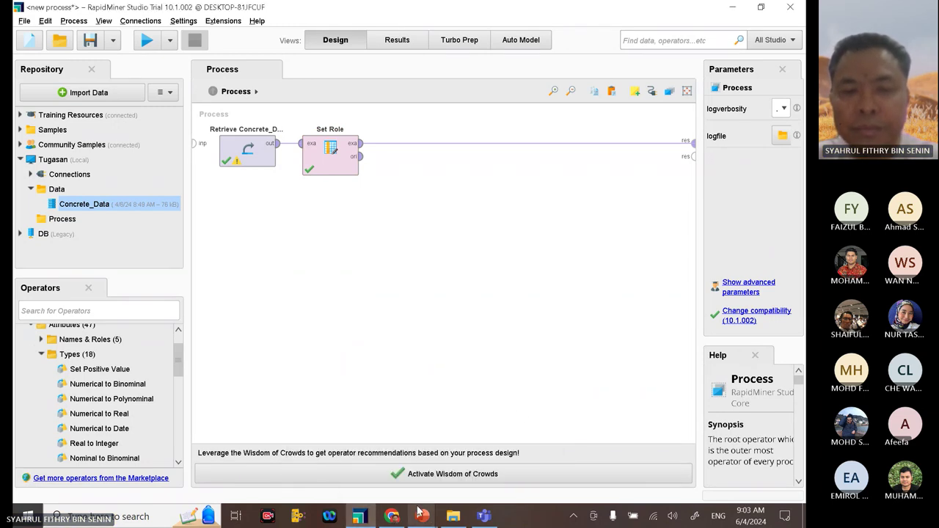
Step: Switch to the Week 3 CBM 705 presentation in PowerPoint and show slide 10, "Pre-processing the datasets"
mouse_move(422, 516)
left_click(394, 475)
left_click(630, 365)
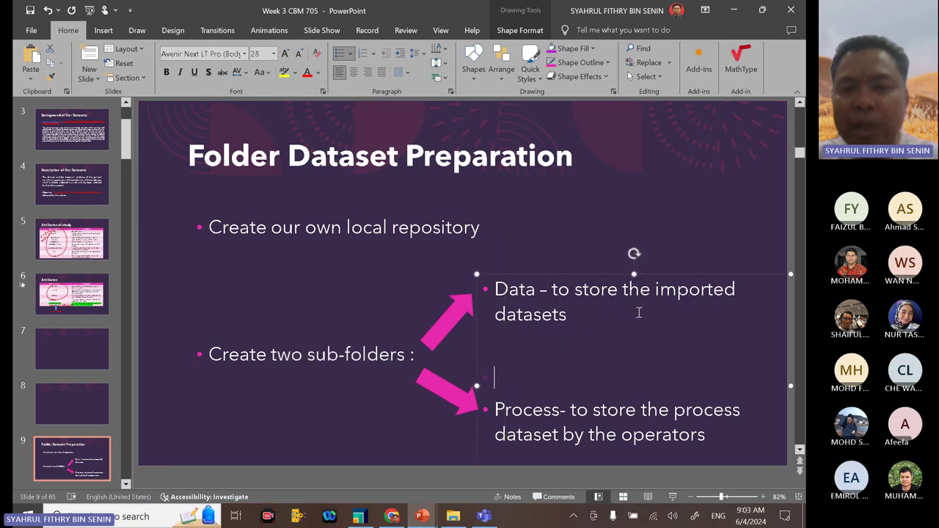
scroll(121, 344, "down", 2)
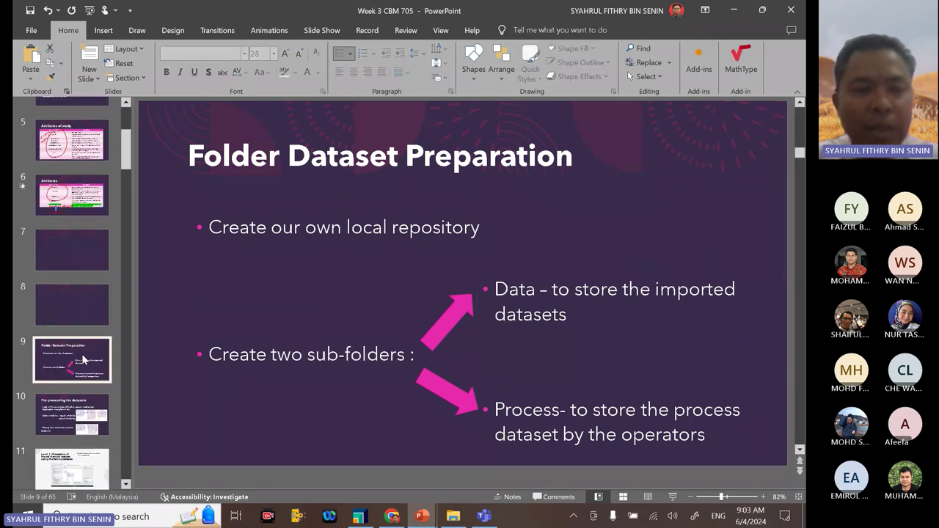
left_click(83, 360)
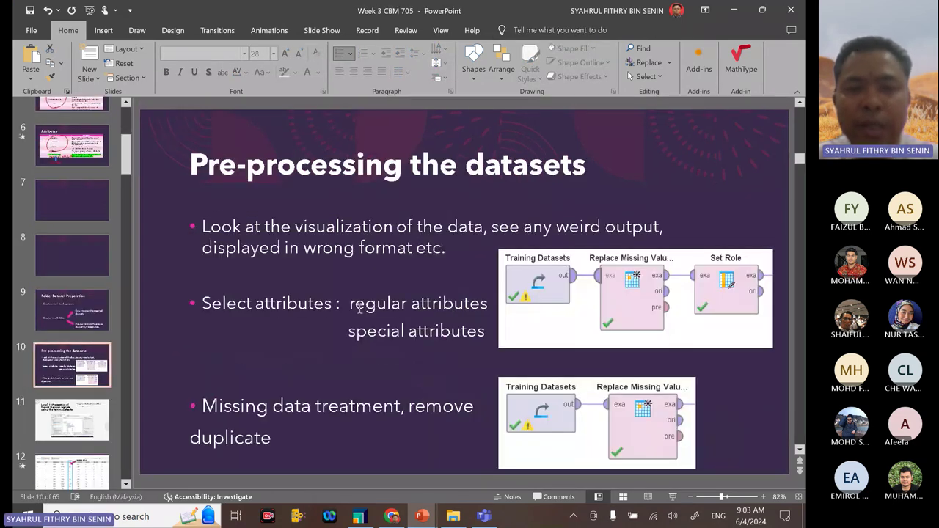
Step: Highlight "regular attributes", "special attributes" and the title word "Pre-processing" in turn on the slide
left_click_drag(355, 305, 458, 306)
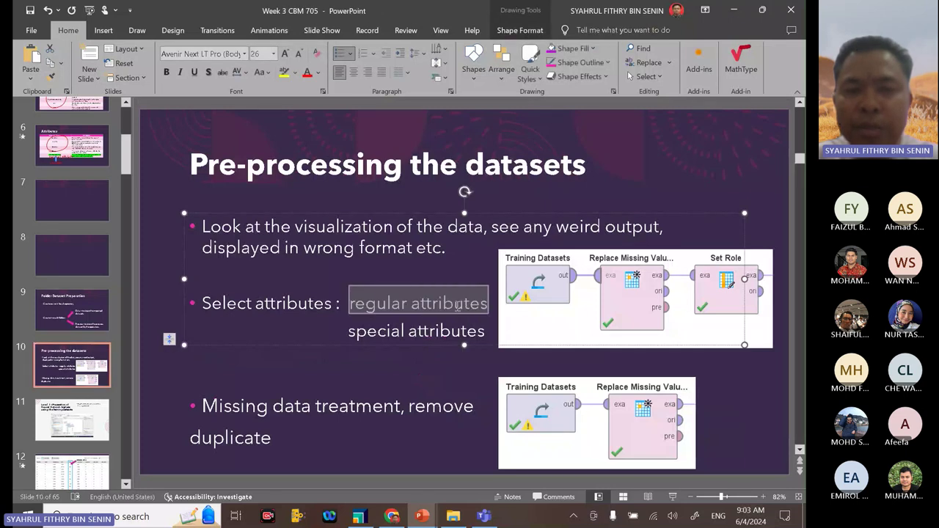
left_click(352, 333)
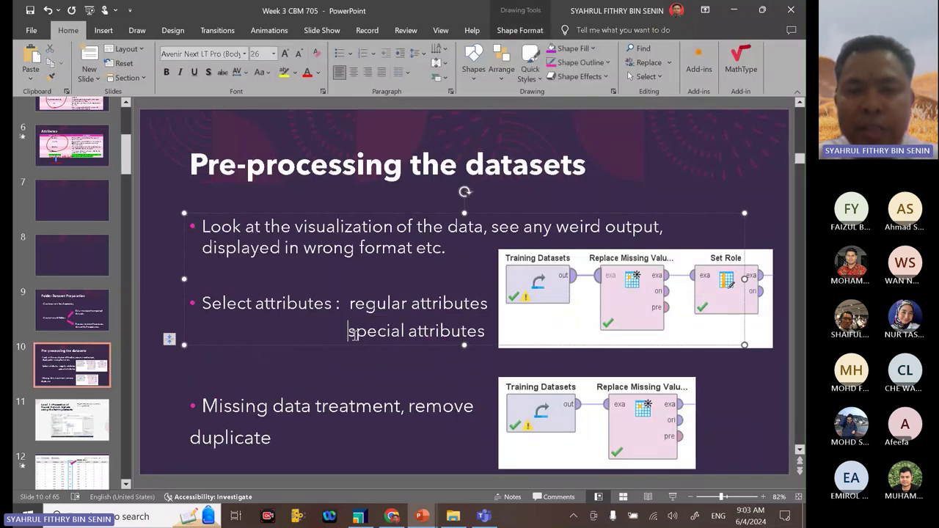
left_click_drag(352, 334, 455, 349)
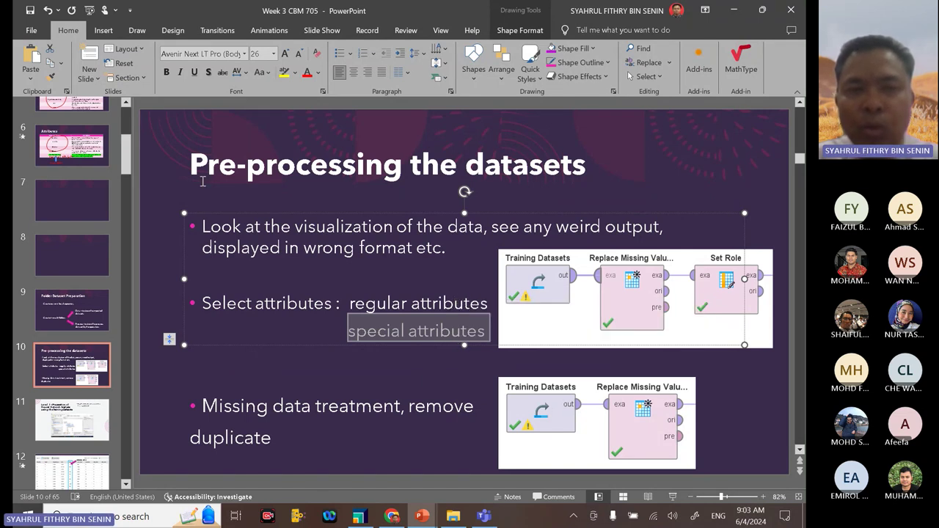
left_click_drag(192, 163, 409, 185)
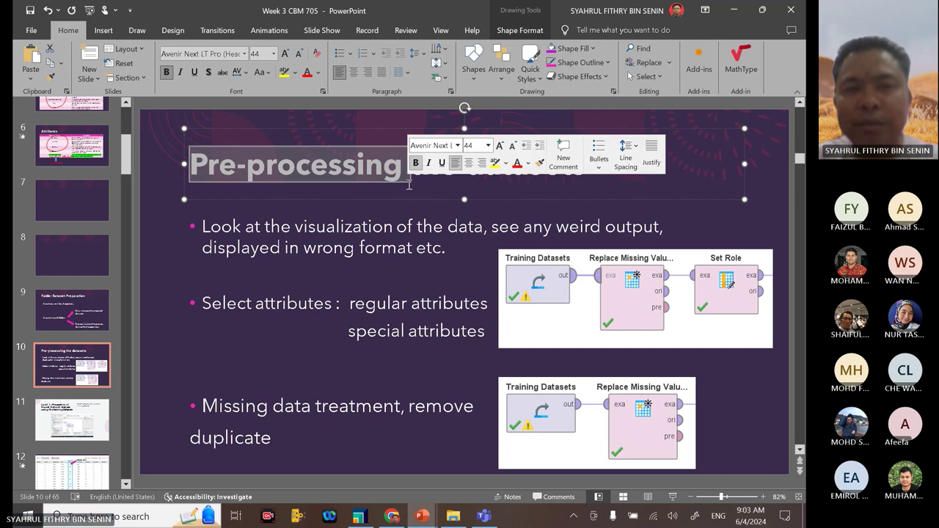
Step: Switch to the CBM705 course content page in Chrome and open "assignment CBM705 MAC 2024.pdf" from the ASSIGNMENT folder
left_click(733, 10)
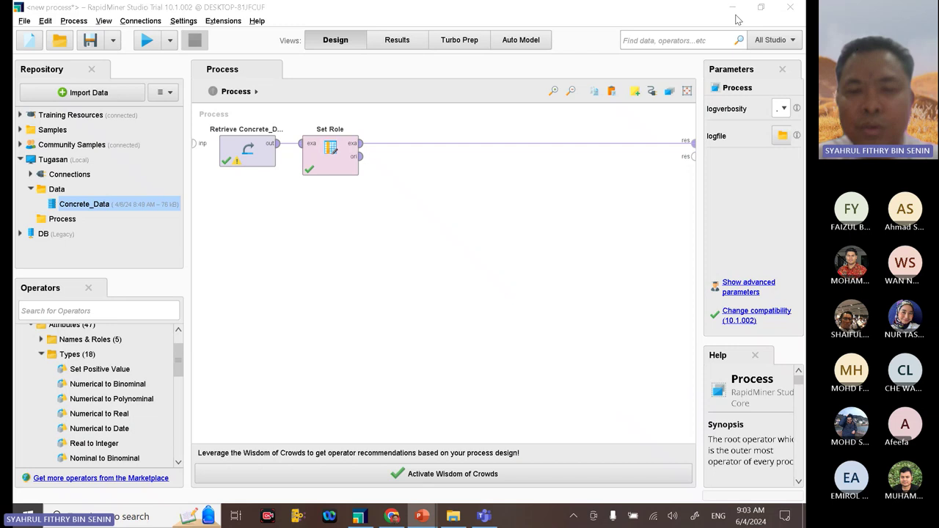
left_click(453, 516)
left_click(453, 515)
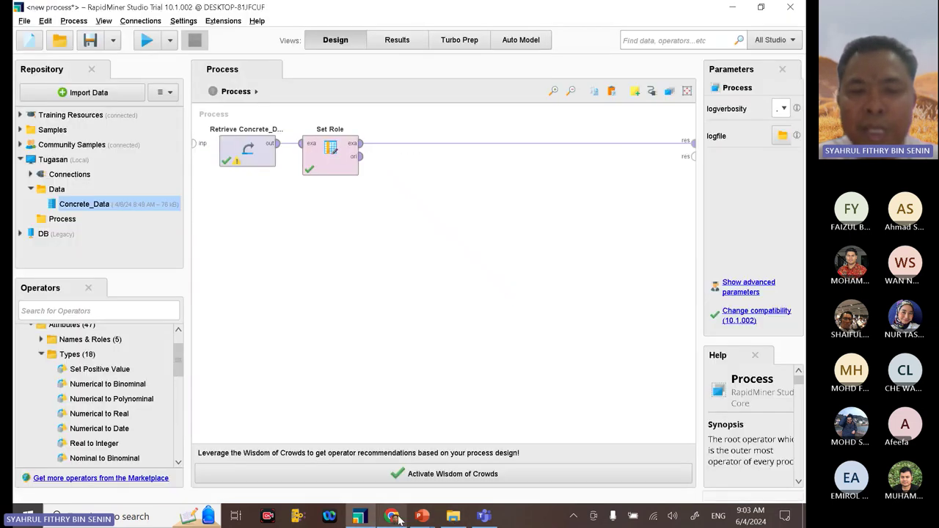
left_click(391, 515)
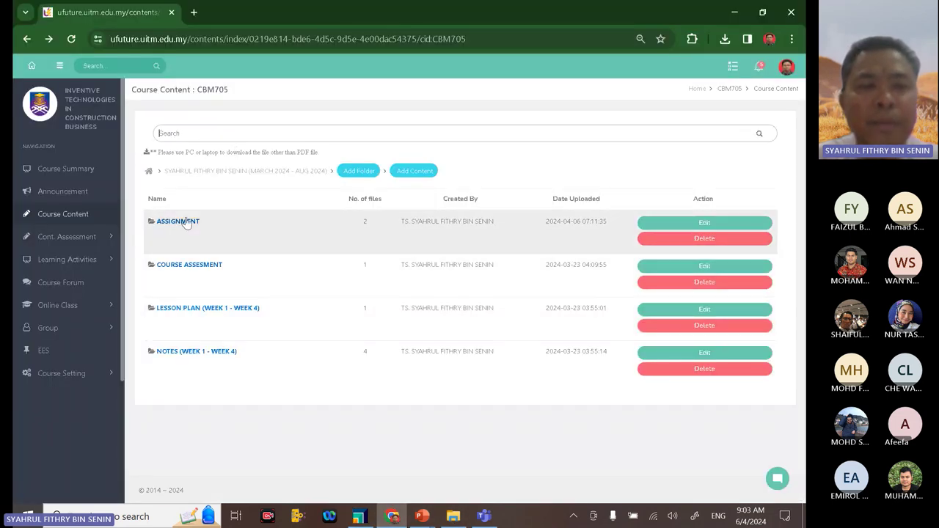
left_click(188, 221)
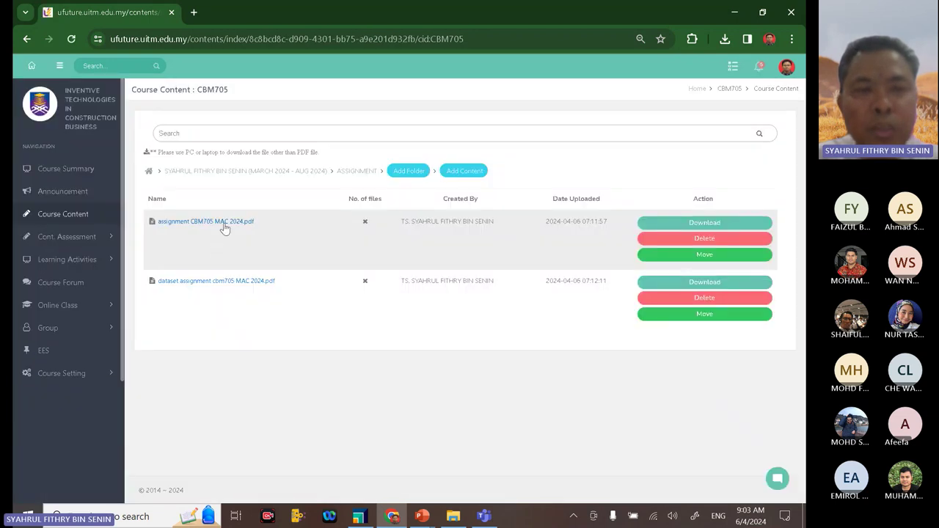
left_click(224, 223)
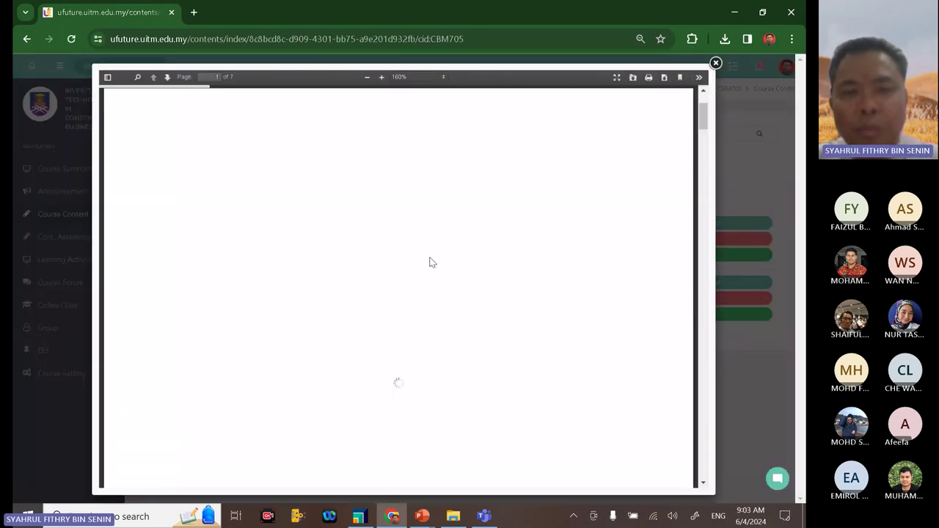
Step: Go to the individual report brief and highlight requirement i) on selecting special and regular attributes
scroll(491, 308, "down", 1)
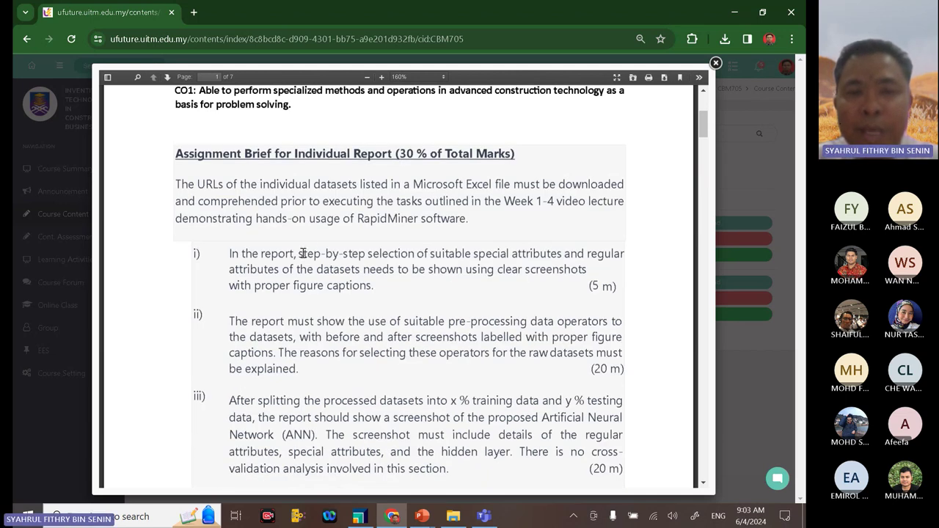
left_click_drag(302, 255, 612, 266)
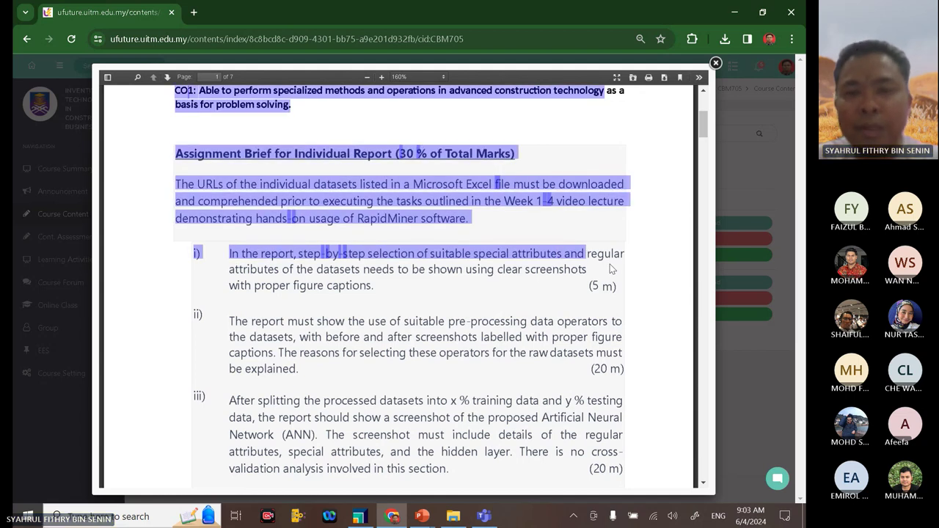
left_click(610, 266)
Step: Switch to RapidMiner, launch the Snipping Tool and try a new snip of the process, returning to the assignment brief
left_click(358, 515)
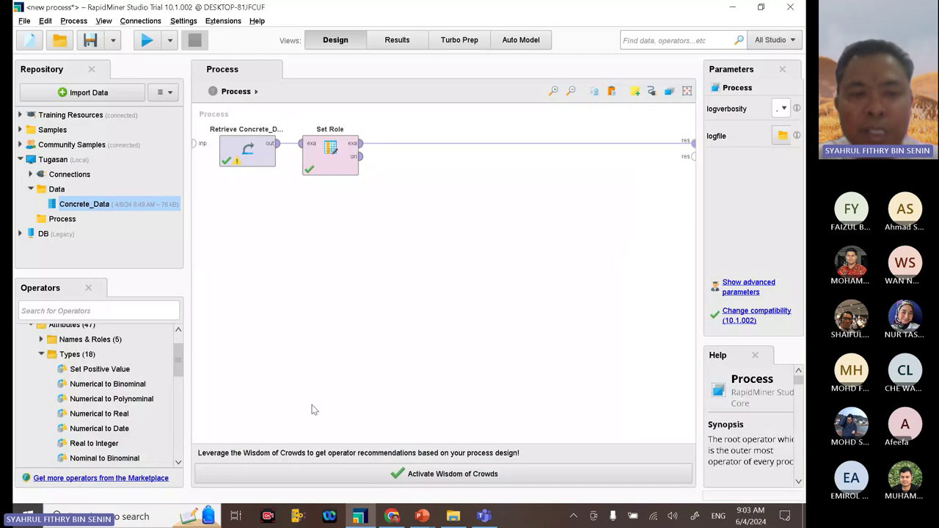
left_click(150, 521)
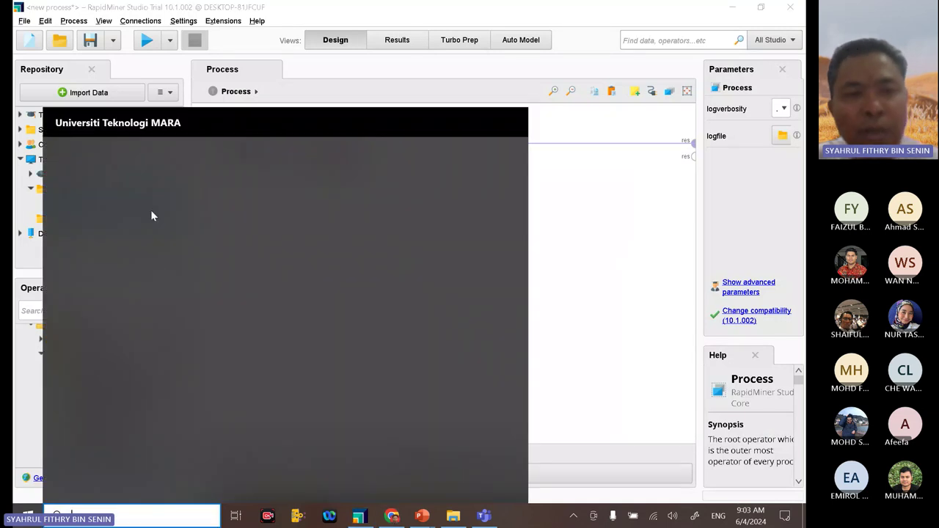
type("s")
left_click(201, 198)
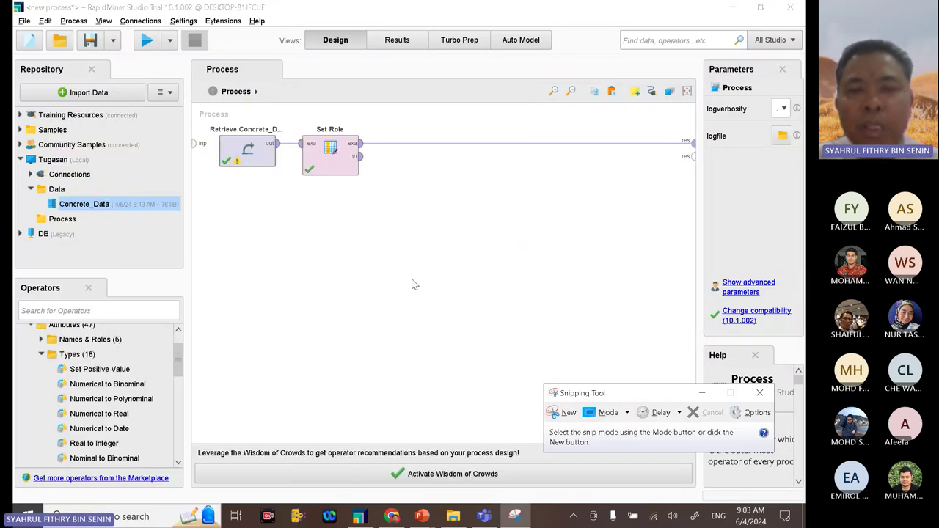
key("ctrl+n")
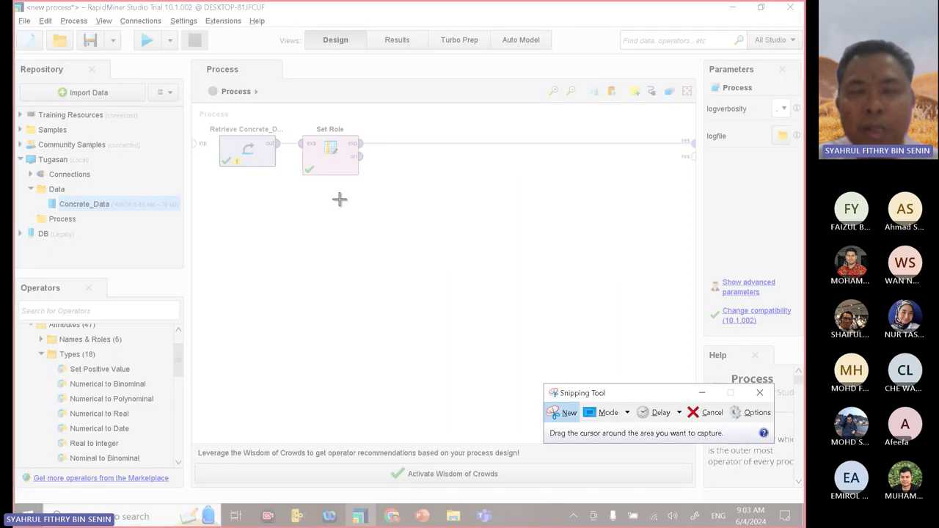
left_click(709, 395)
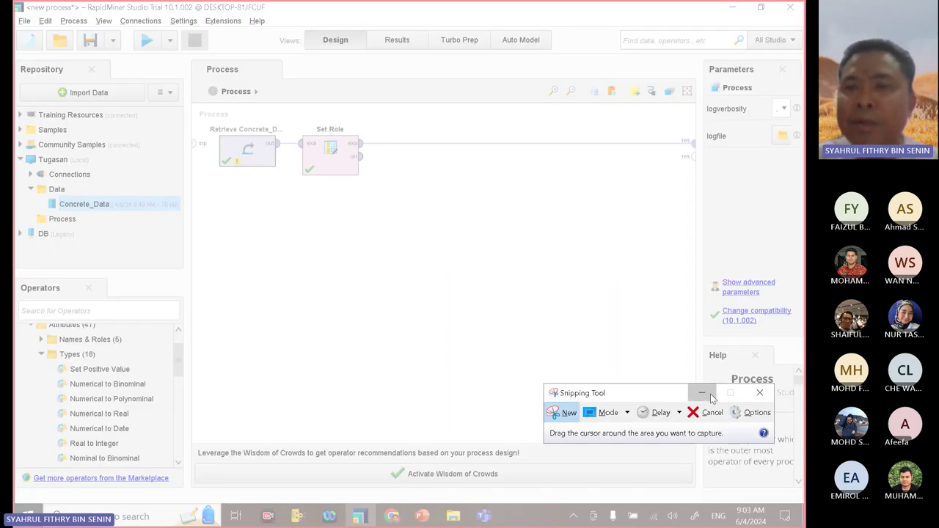
left_click(732, 8)
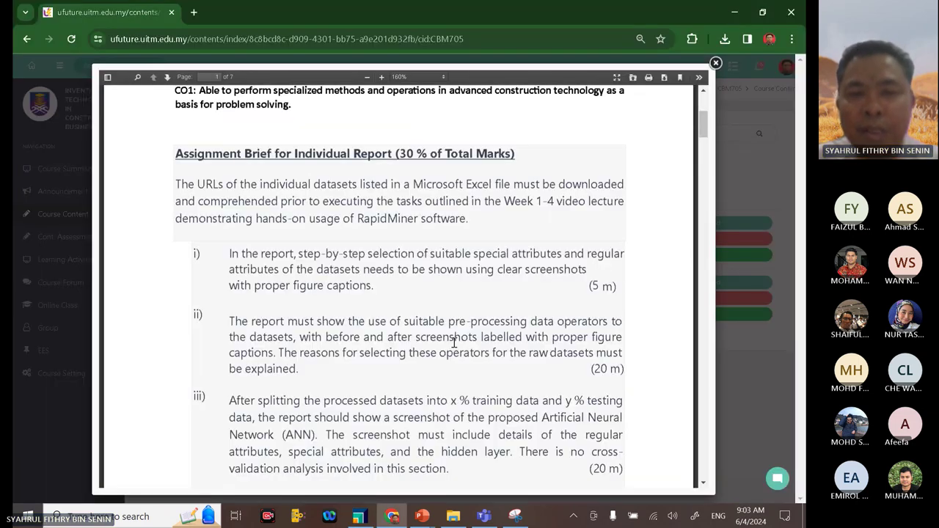
Step: Highlight "pre-processing data" in requirement ii) of the assignment brief, and minimize the browser
scroll(461, 331, "down", 2)
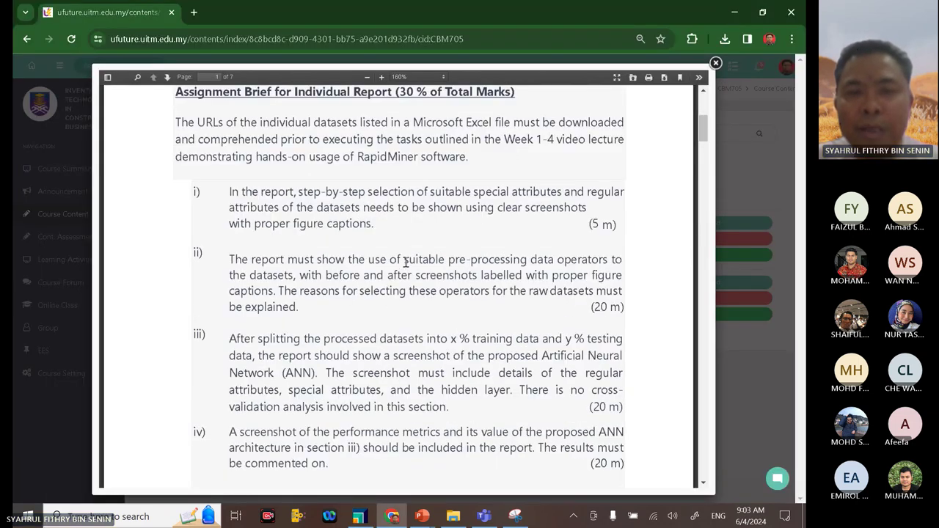
left_click_drag(449, 259, 556, 260)
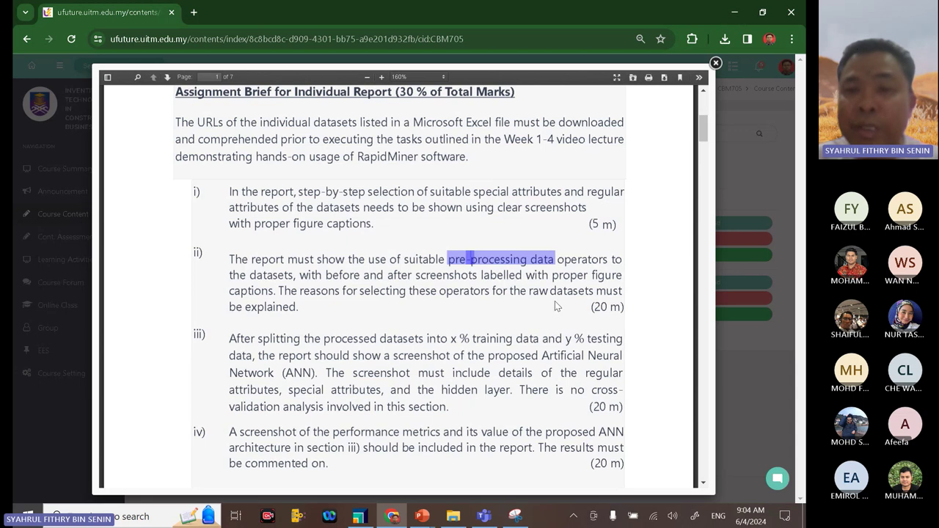
left_click(733, 18)
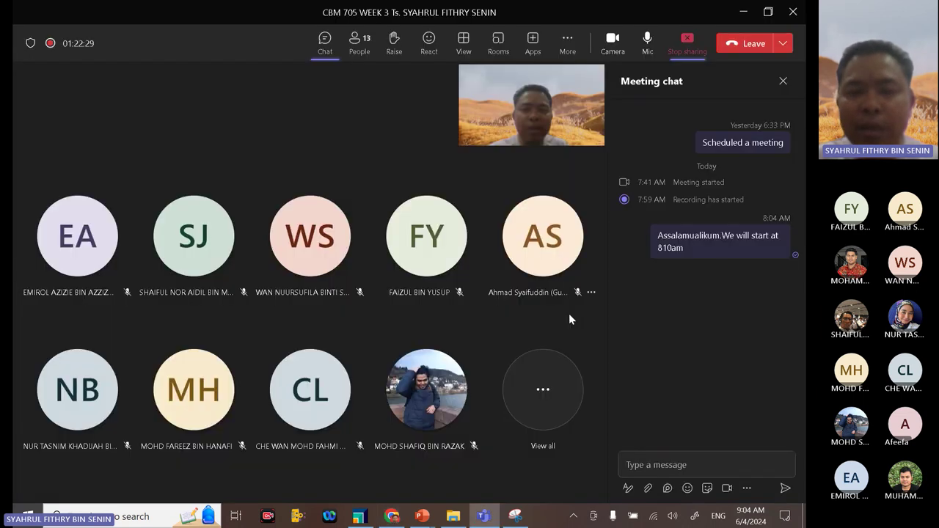
Step: Switch to the Teams meeting, admit the guest waiting in the lobby, and return to the RapidMiner process
left_click(358, 516)
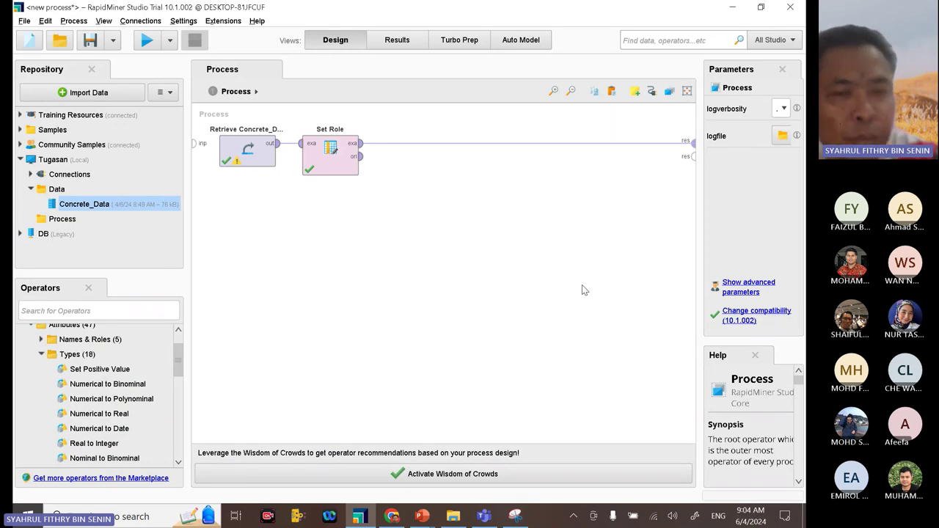
left_click(483, 517)
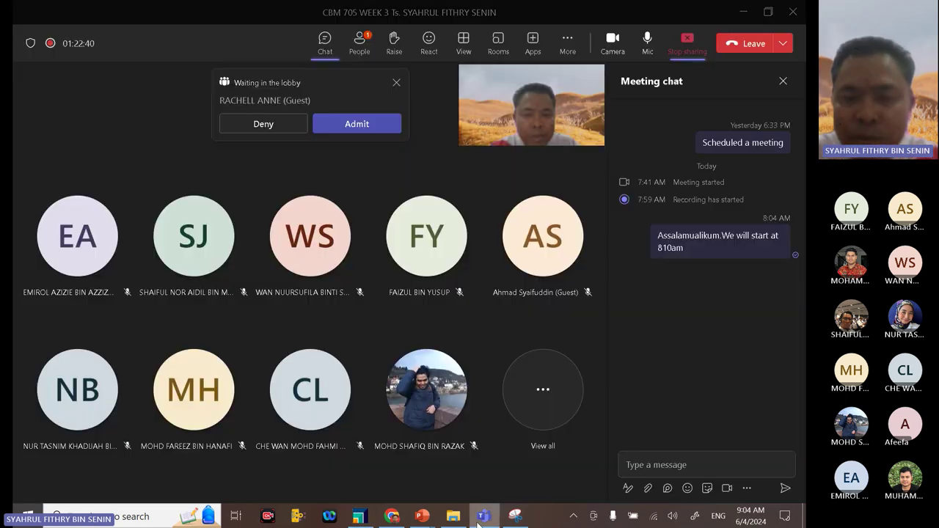
left_click(355, 124)
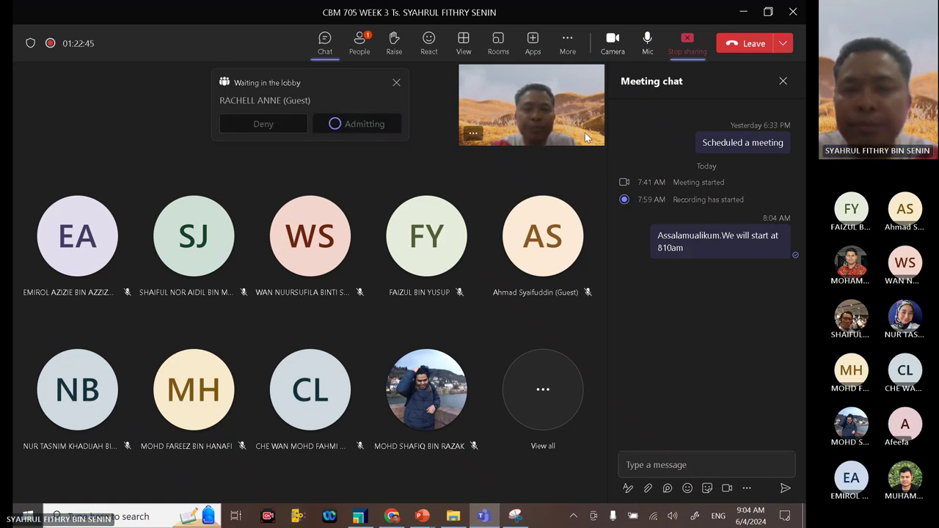
left_click(744, 12)
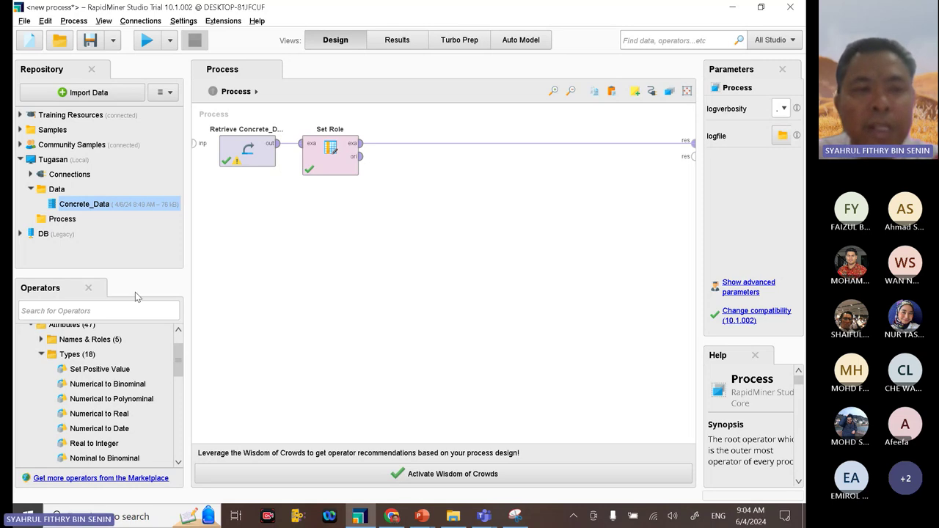
Step: Search the operators for "replace missing" and insert Replace Missing Values into the connection after Set Role
left_click(123, 313)
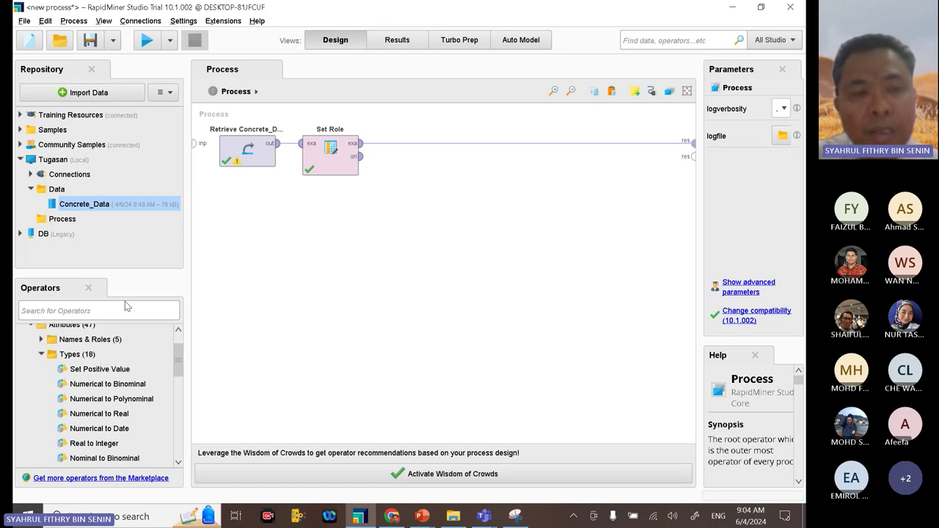
type("replac")
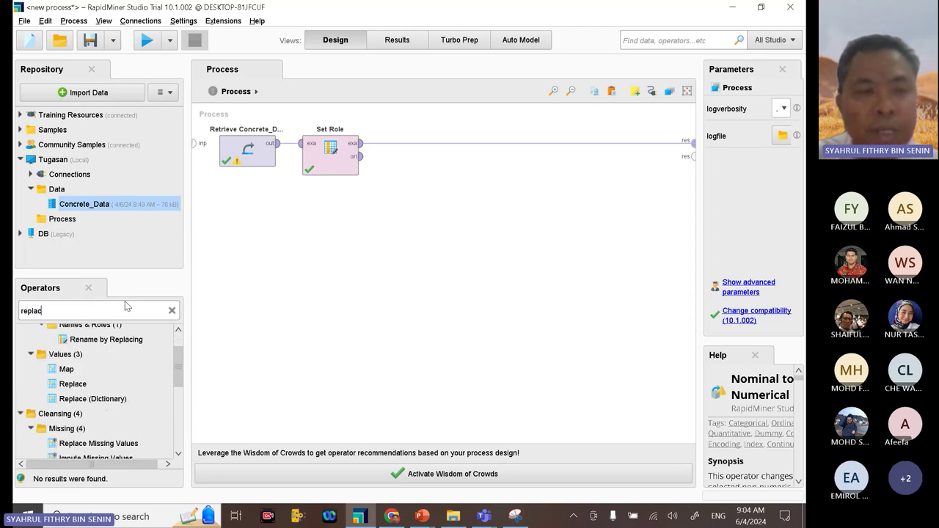
type("e missi")
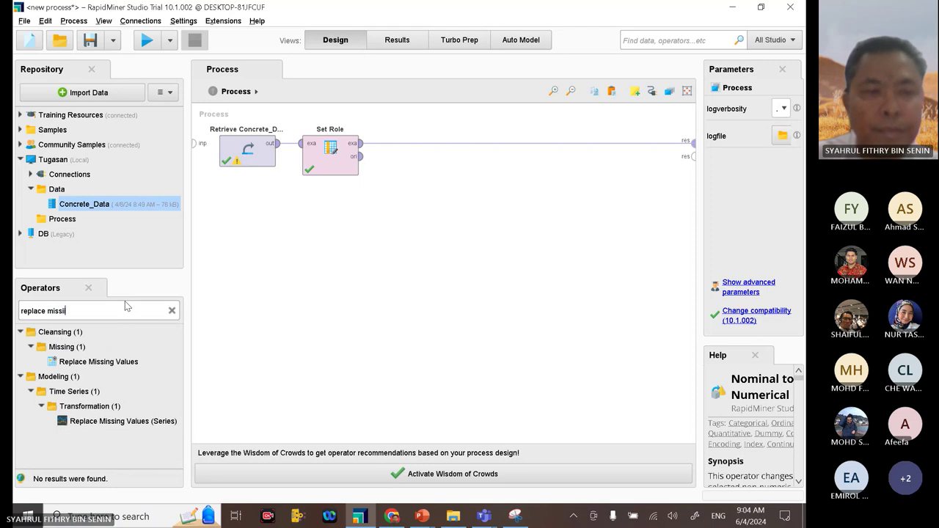
type("ng")
mouse_move(124, 362)
left_mouse_down()
mouse_move(129, 393)
mouse_move(110, 409)
mouse_move(105, 395)
mouse_move(117, 371)
mouse_move(132, 371)
left_mouse_up()
left_click(132, 369)
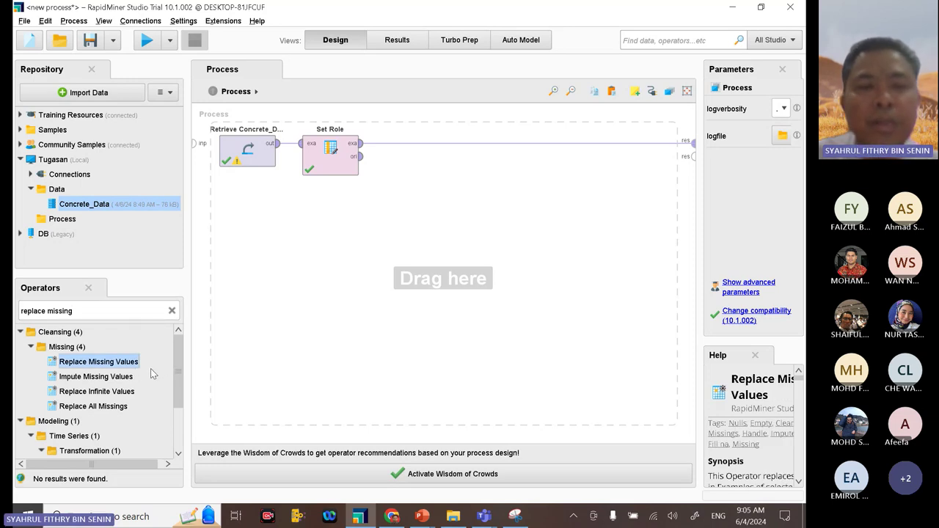
left_click_drag(123, 367, 397, 145)
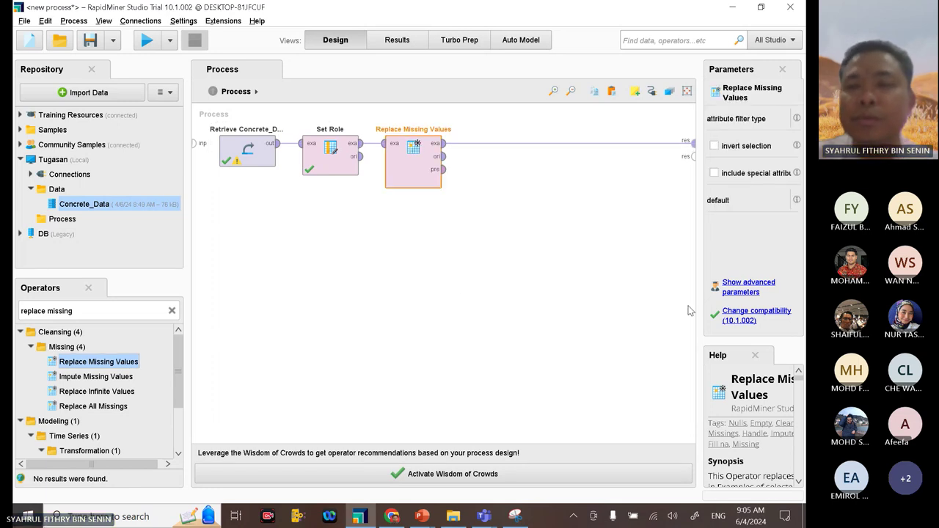
Step: Widen the parameter area and try "value" as the default replacement of Replace Missing Values, activating its replenishment value
left_click_drag(697, 302, 589, 305)
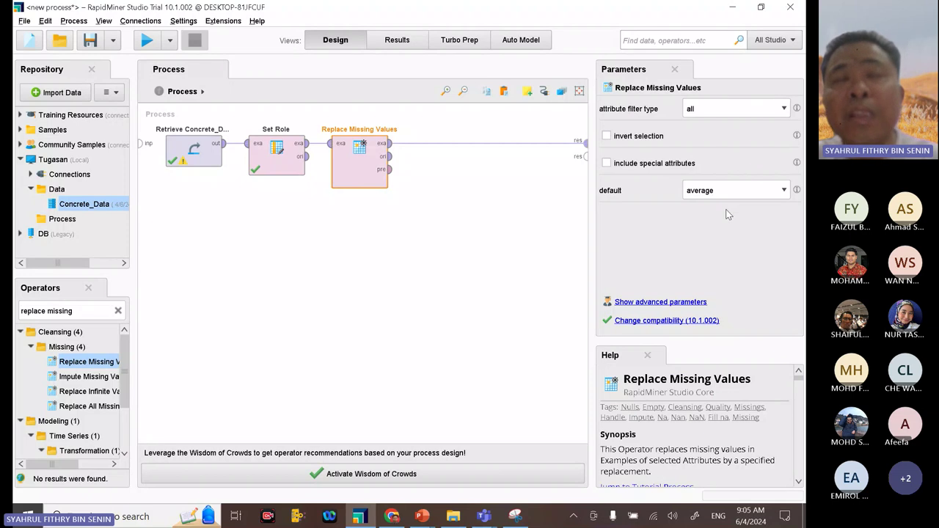
left_click(779, 192)
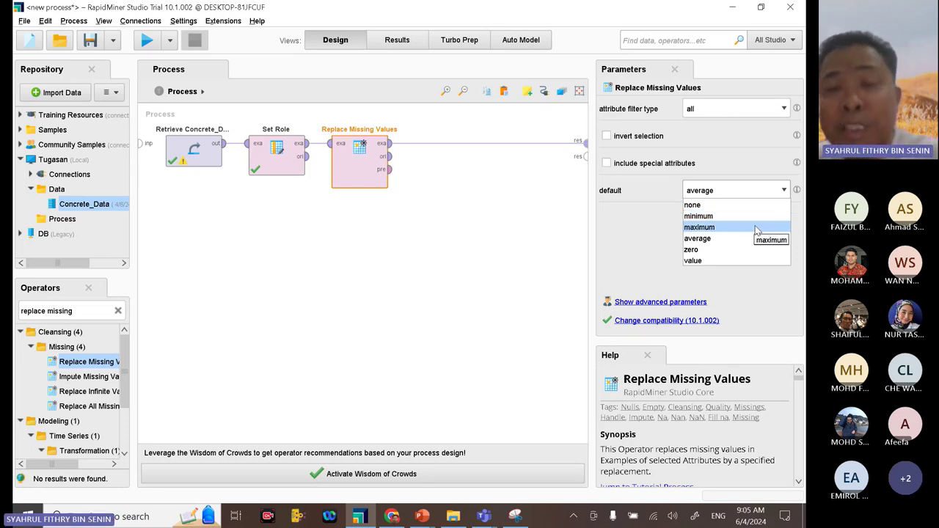
left_click(727, 259)
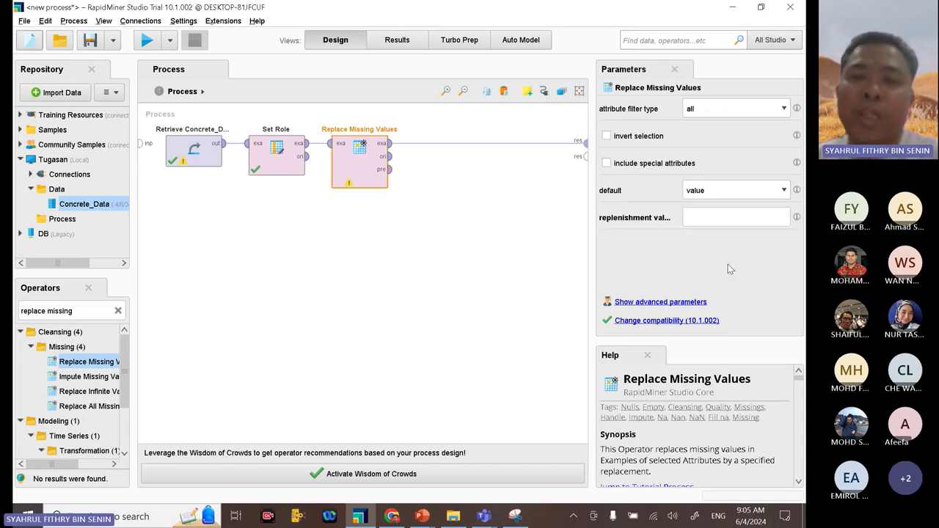
left_click(700, 218)
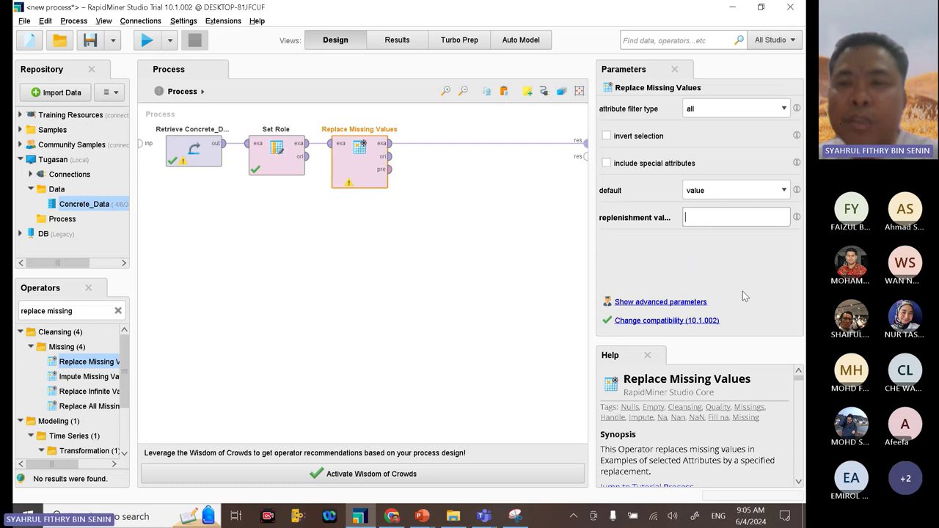
Step: Set the default replacement of the Replace Missing Values operator to average, reviewing the other options
left_click(737, 190)
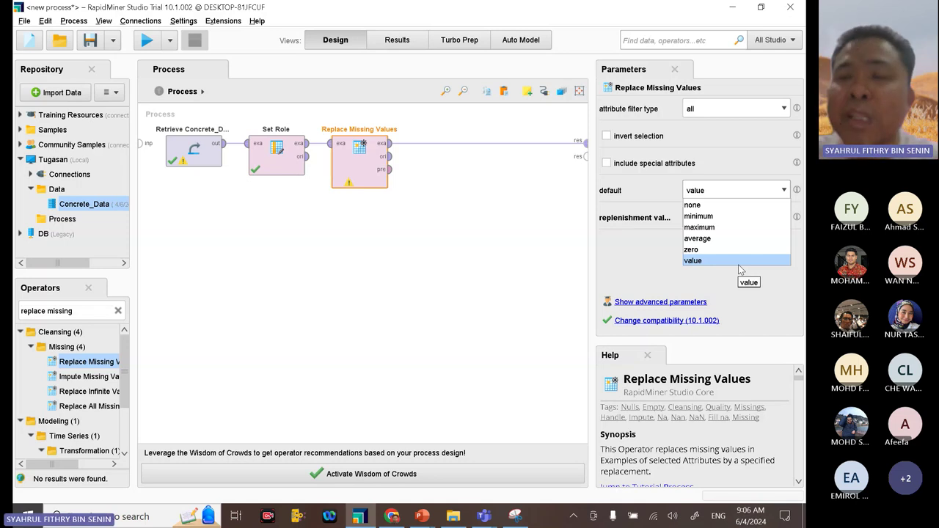
left_click(737, 240)
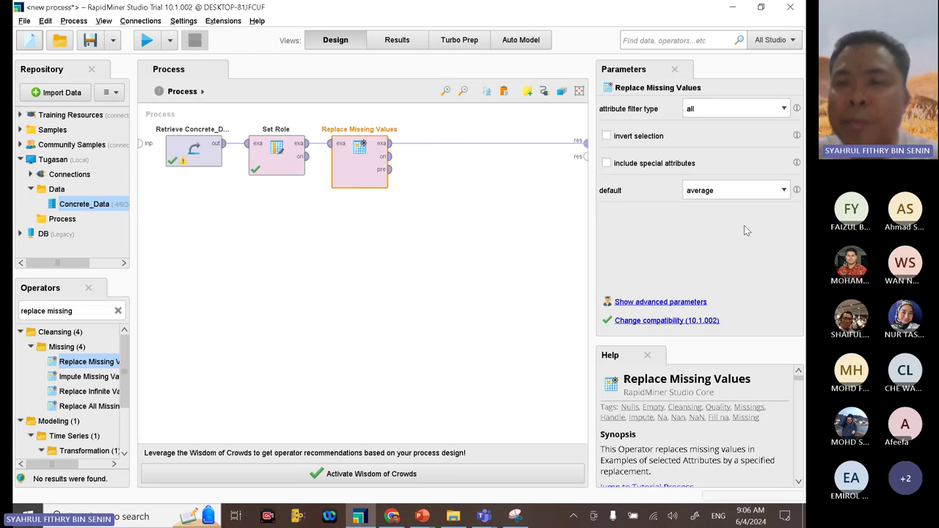
left_click(763, 194)
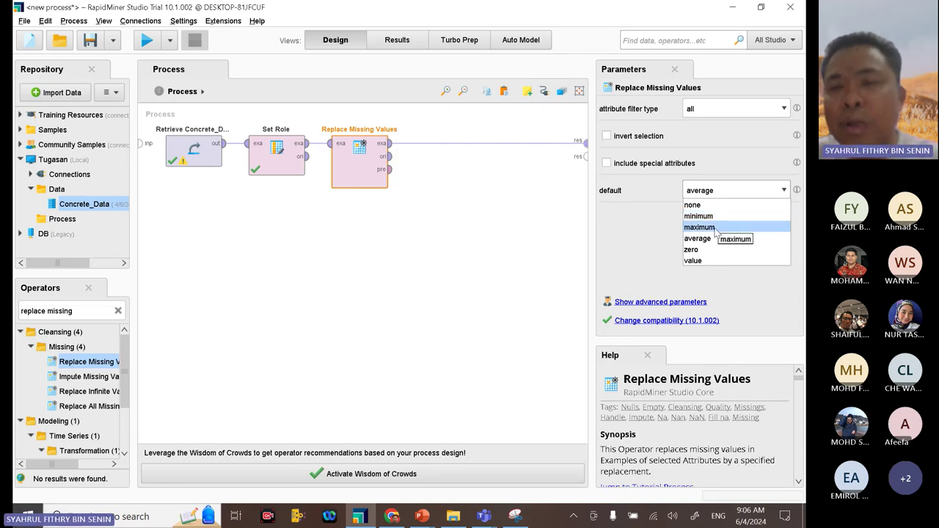
left_click(697, 239)
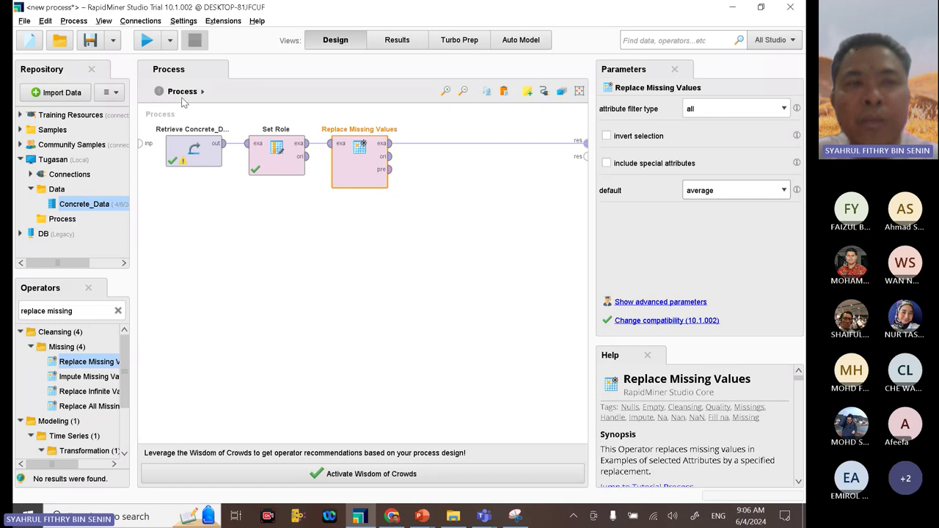
Step: Run the process and show the attribute statistics of the Replace Missing Values result
left_click(148, 41)
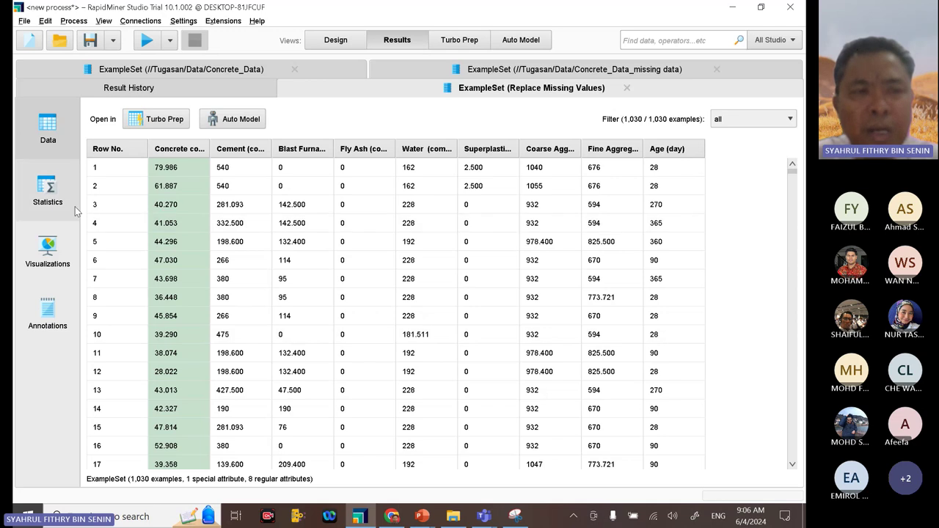
left_click(48, 194)
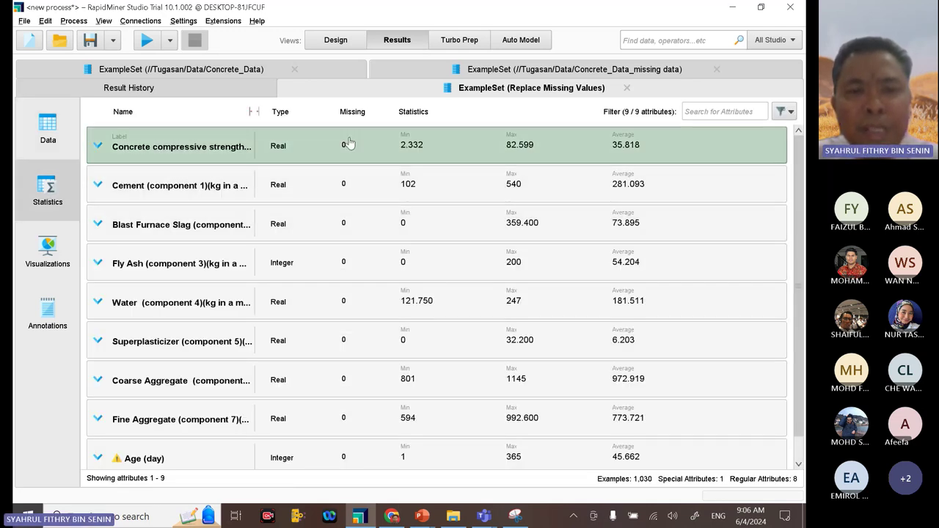
Step: Check the missing counts in the Replace Missing Values statistics, and look through the rows of its data table
scroll(374, 397, "down", 1)
scroll(374, 396, "up", 1)
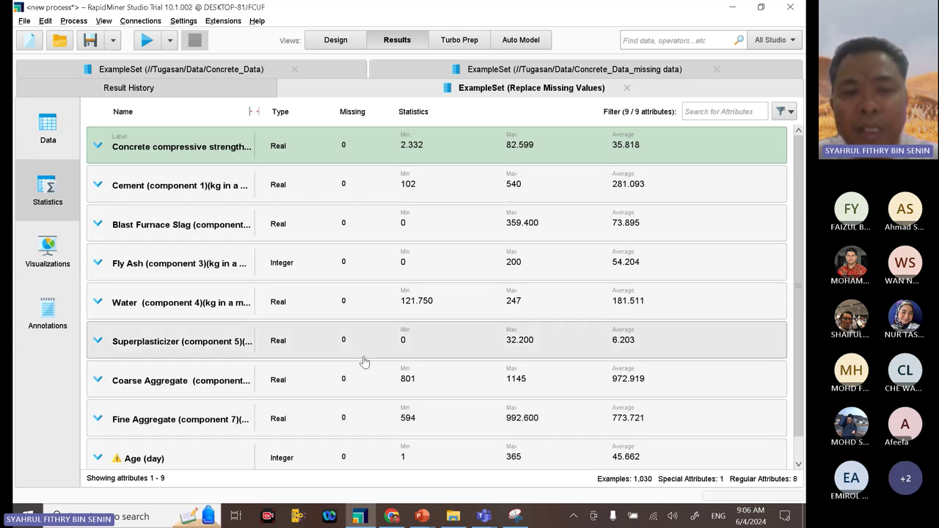
scroll(352, 445, "down", 1)
scroll(352, 445, "up", 1)
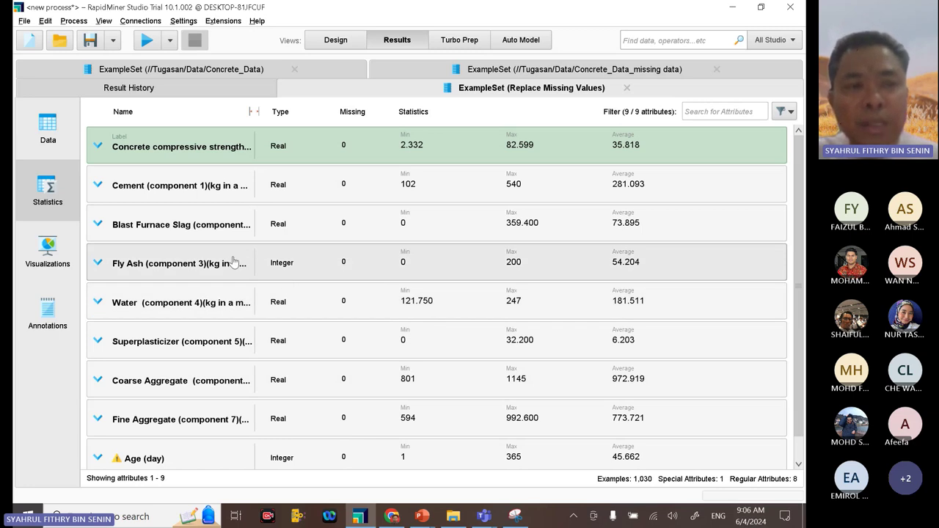
left_click(48, 129)
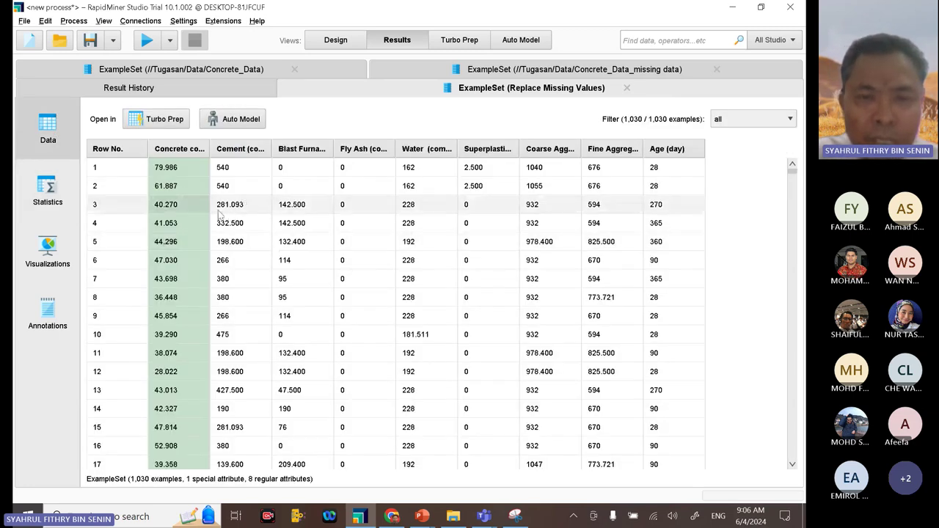
scroll(312, 322, "down", 6)
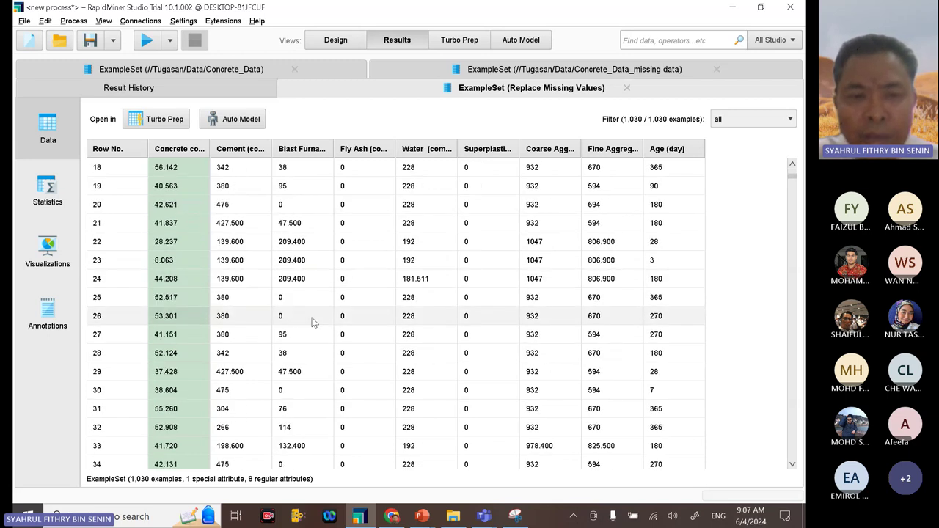
scroll(312, 323, "up", 6)
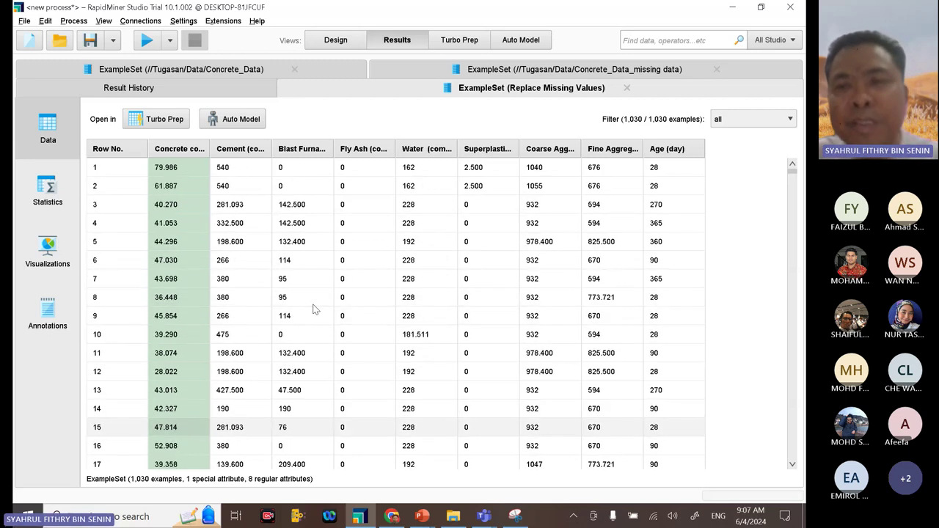
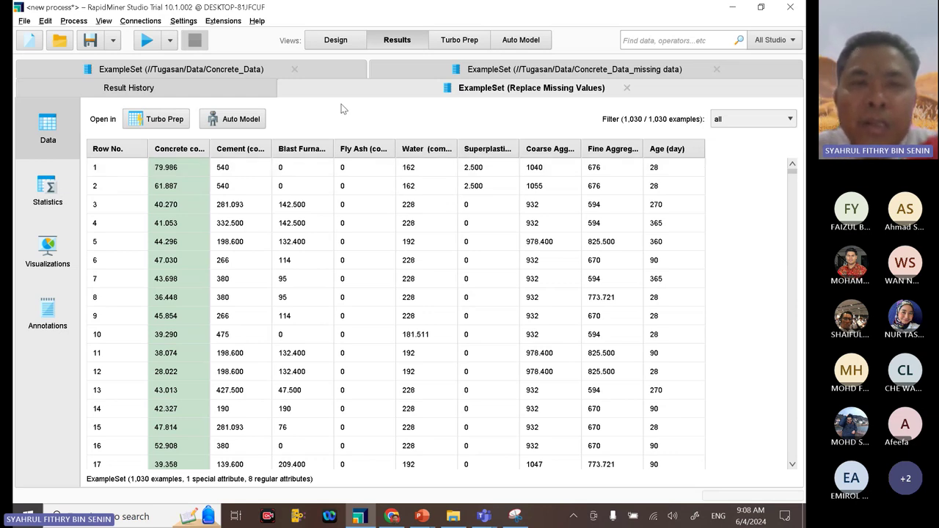
Step: Return to the process design and search the operators for "remove duplicate"
left_click(336, 44)
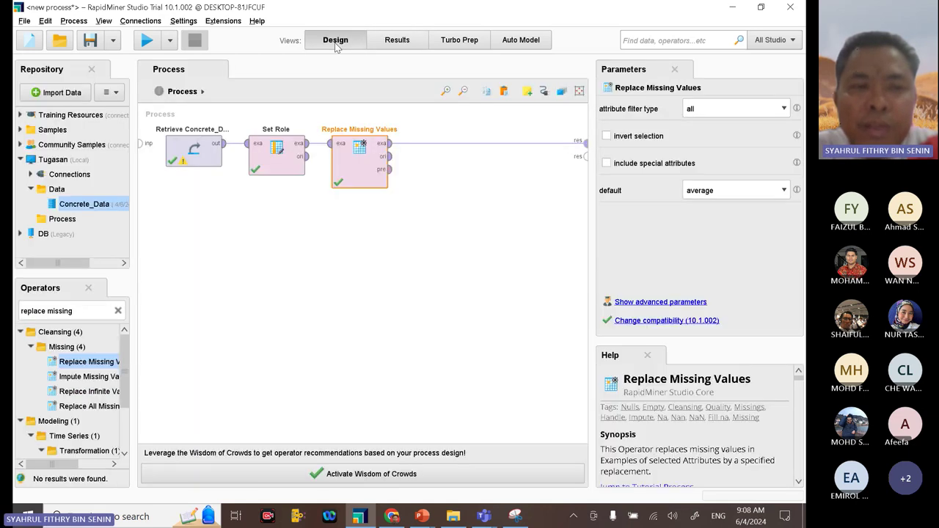
triple_click(96, 312)
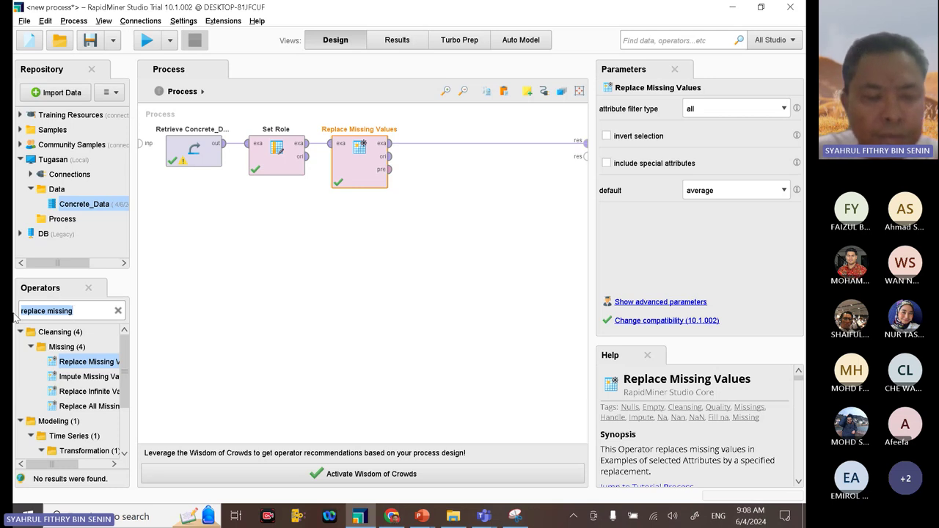
type("re")
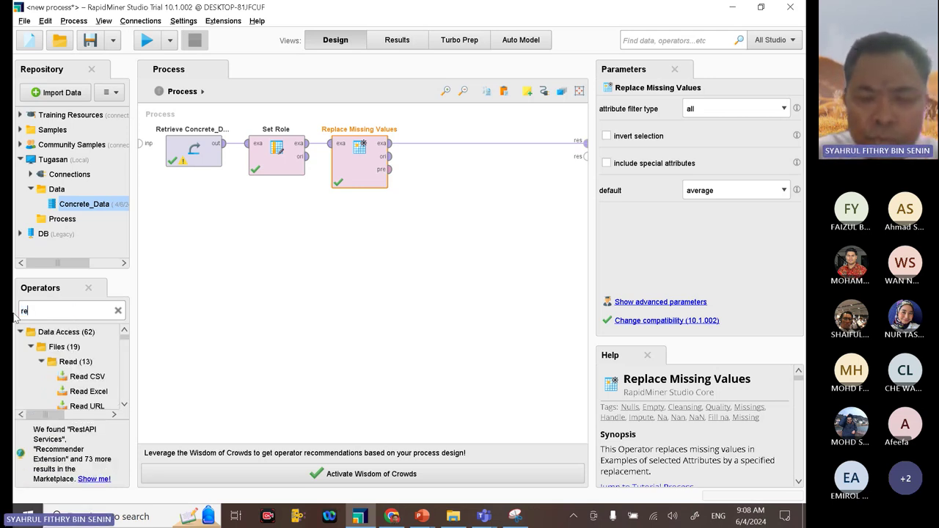
type("move dulicate")
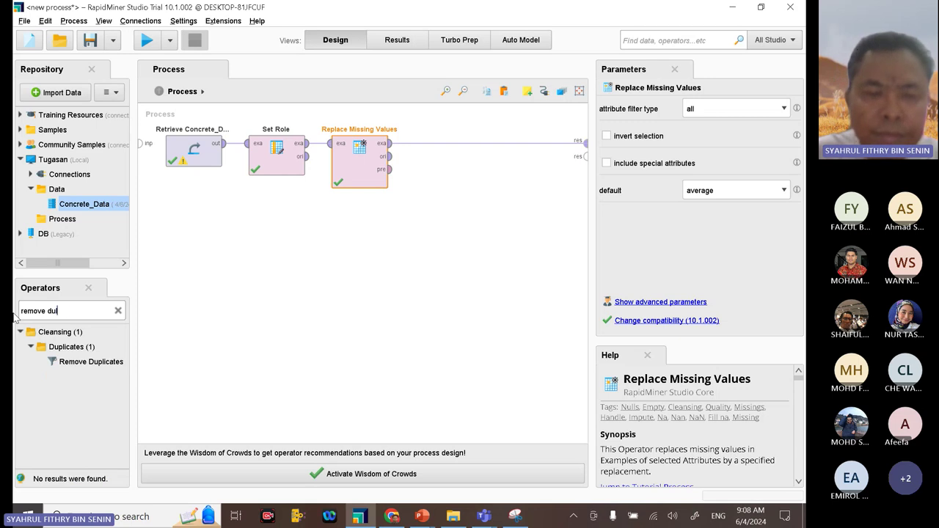
key("BackSpace")
key("BackSpace")
key("BackSpace")
key("BackSpace")
key("BackSpace")
key("BackSpace")
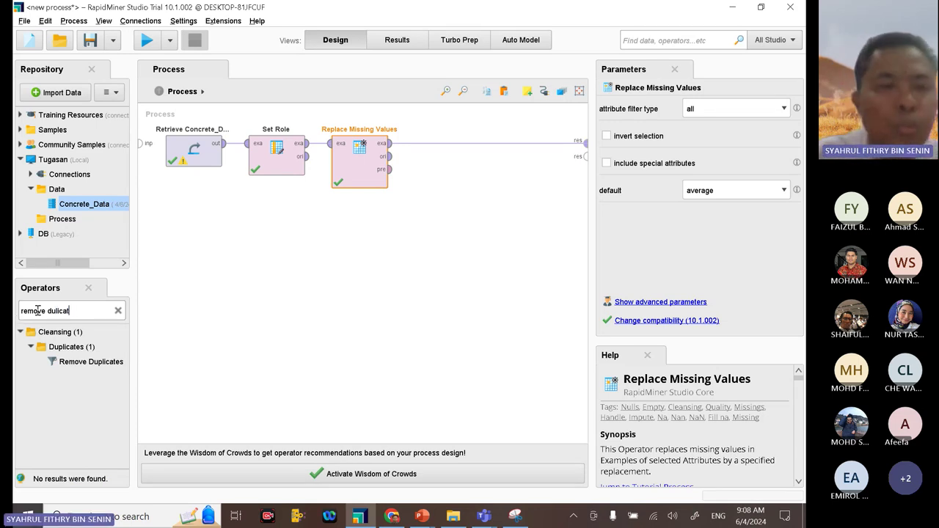
type("plicate")
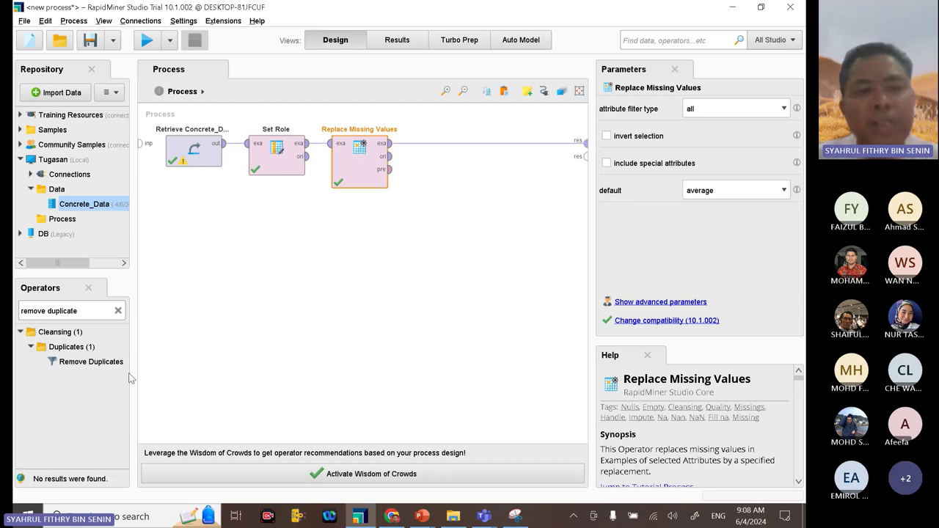
left_click_drag(120, 368, 449, 236)
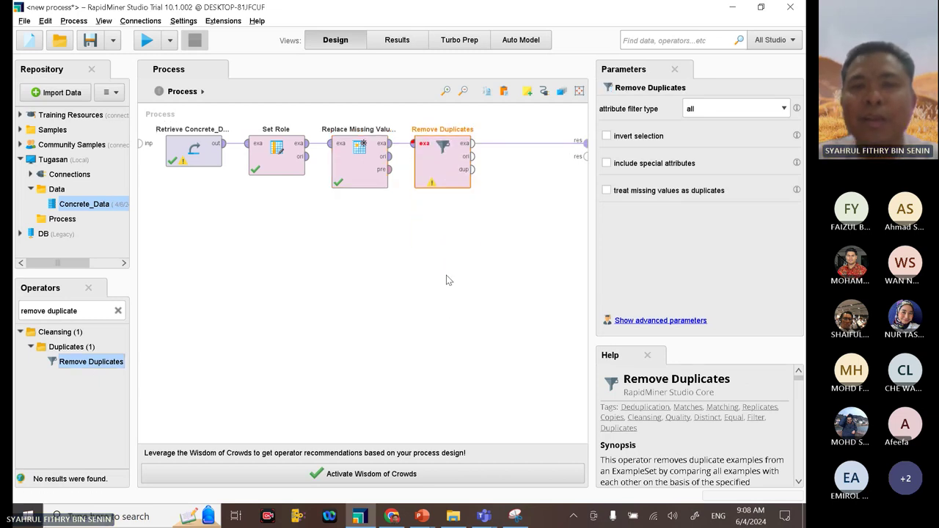
left_click(446, 250)
left_click(446, 178)
key("Delete")
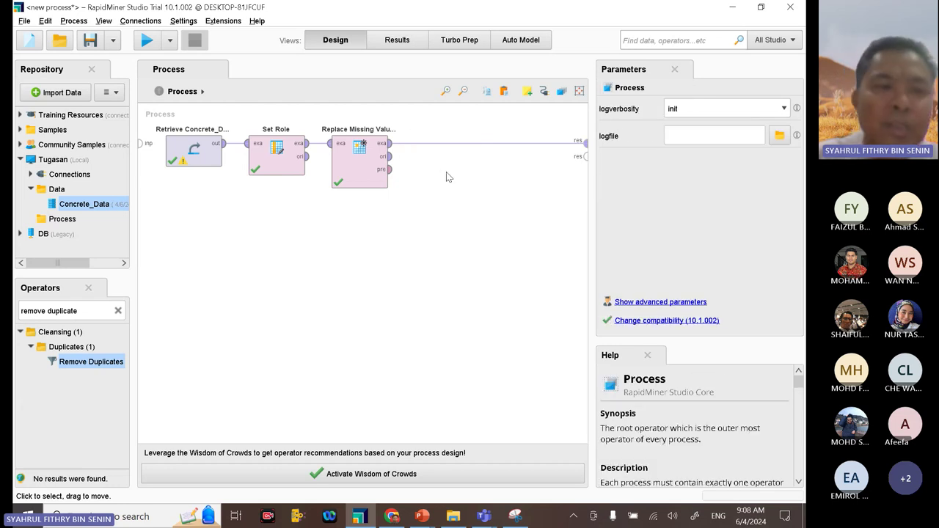
Step: Insert the Remove Duplicates operator into the connection after Replace Missing Values, and run the process
left_click_drag(91, 361, 432, 150)
left_click(433, 276)
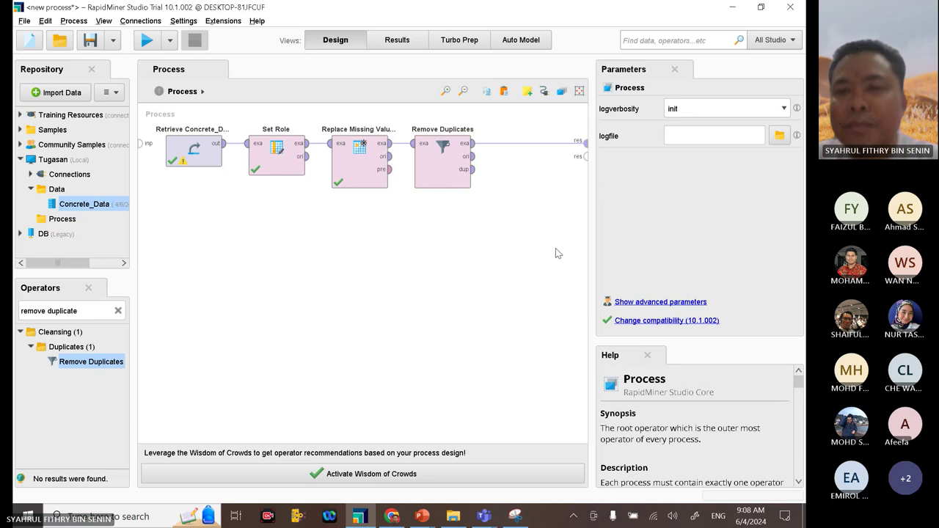
left_click_drag(592, 248, 707, 248)
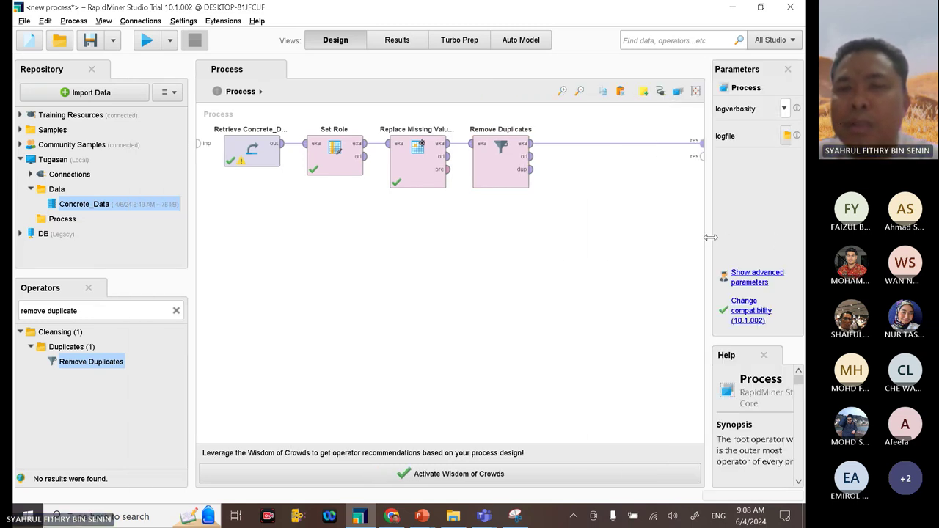
left_click_drag(709, 238, 674, 238)
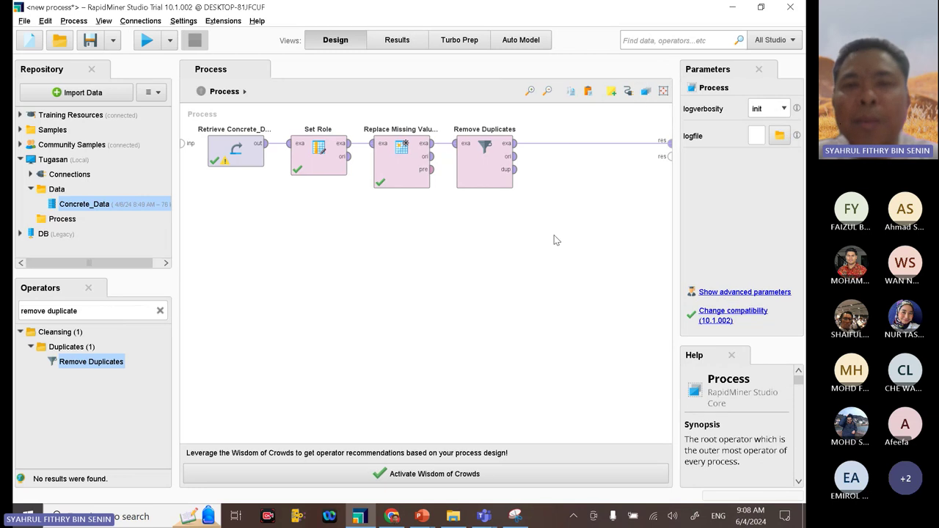
left_click(146, 42)
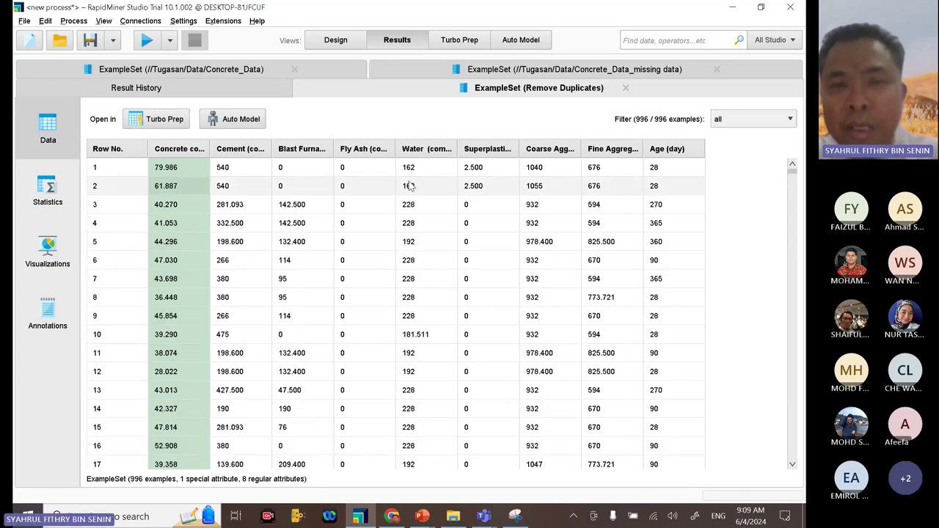
Step: Connect the dup output of Remove Duplicates to the second result port of the process, and run it
left_click(338, 40)
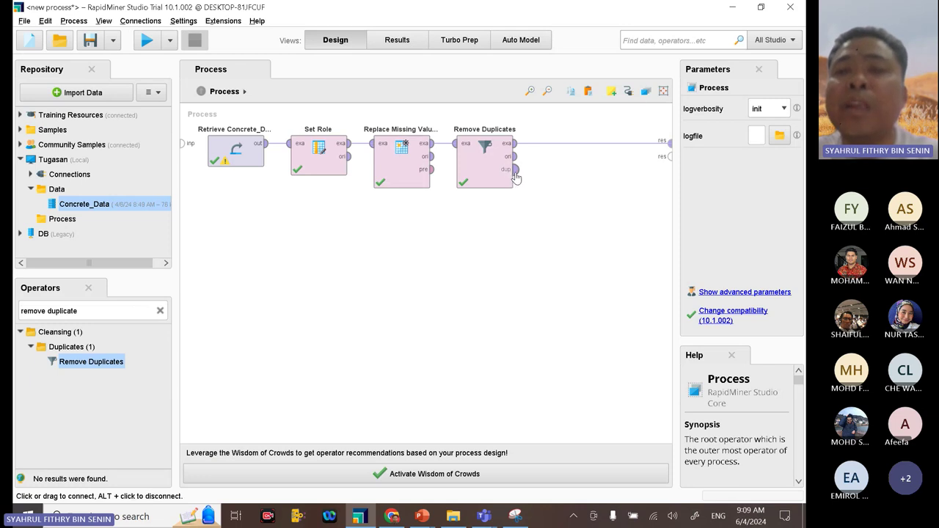
mouse_move(517, 178)
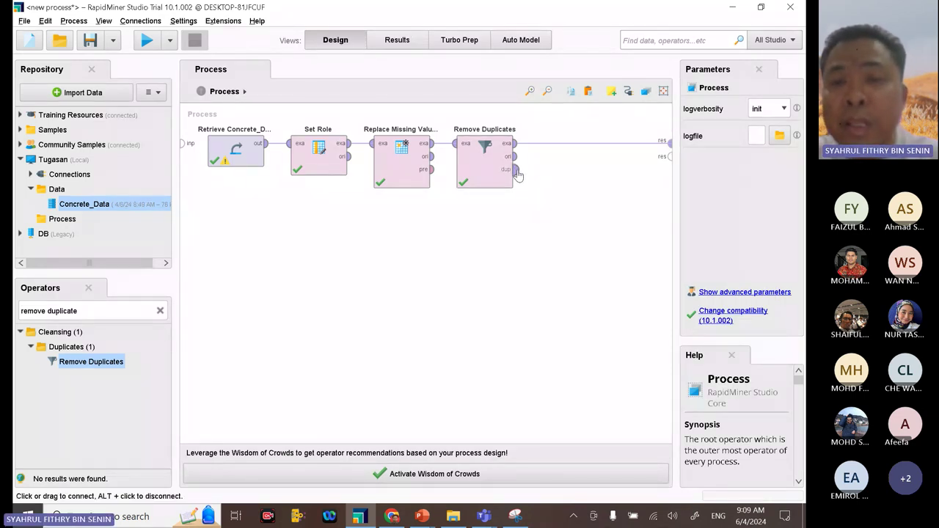
left_click(515, 170)
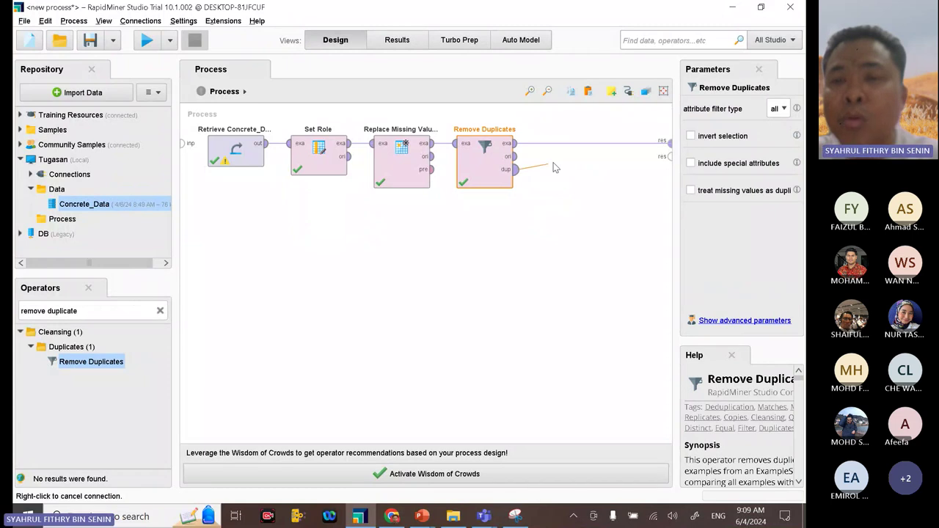
left_click(668, 157)
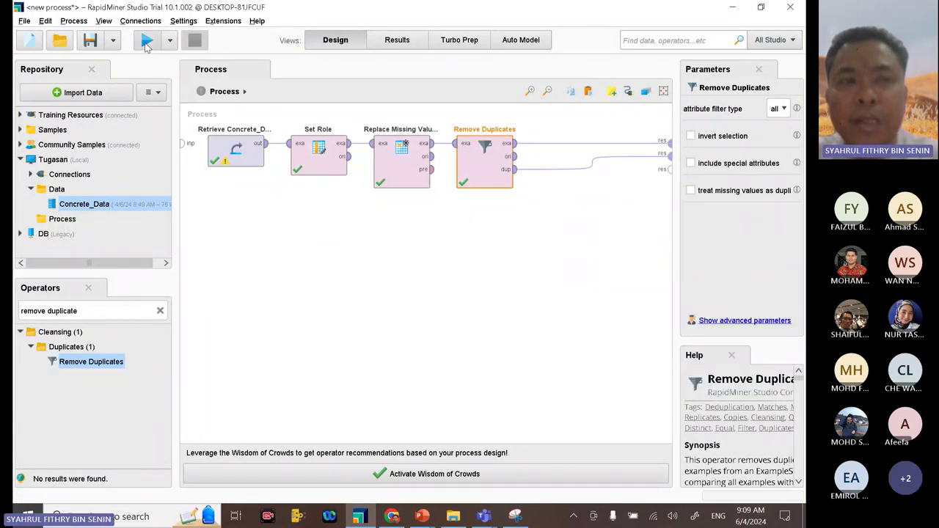
left_click(146, 42)
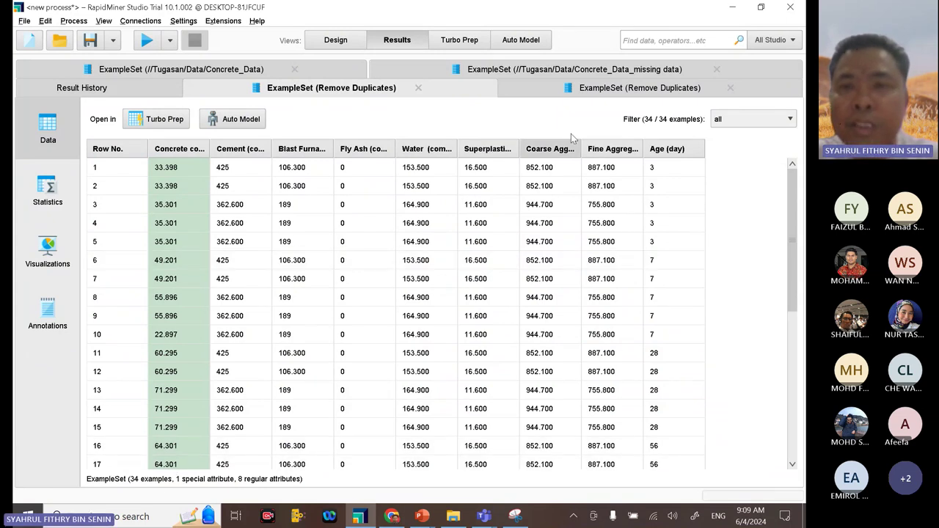
Step: Compare the data table of cleaned examples with the table of removed duplicates from the Remove Duplicates operator
left_click(628, 90)
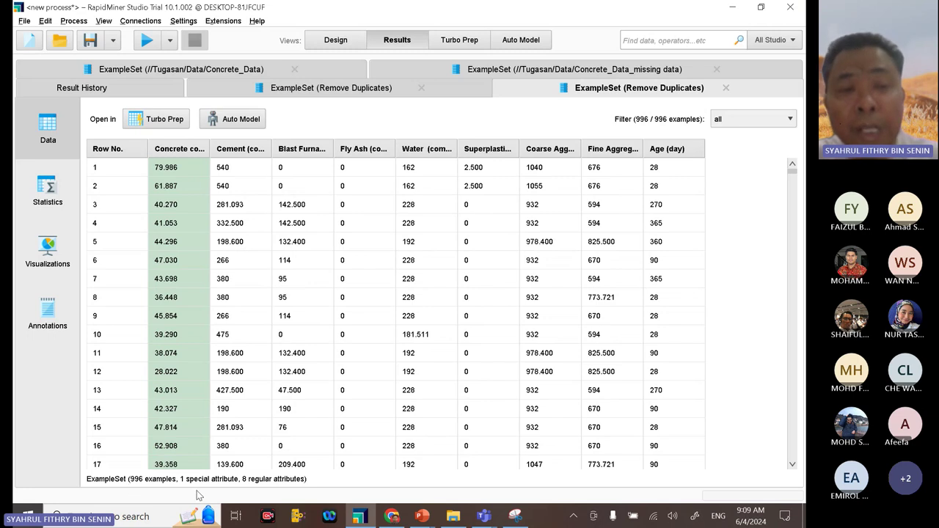
left_click(358, 91)
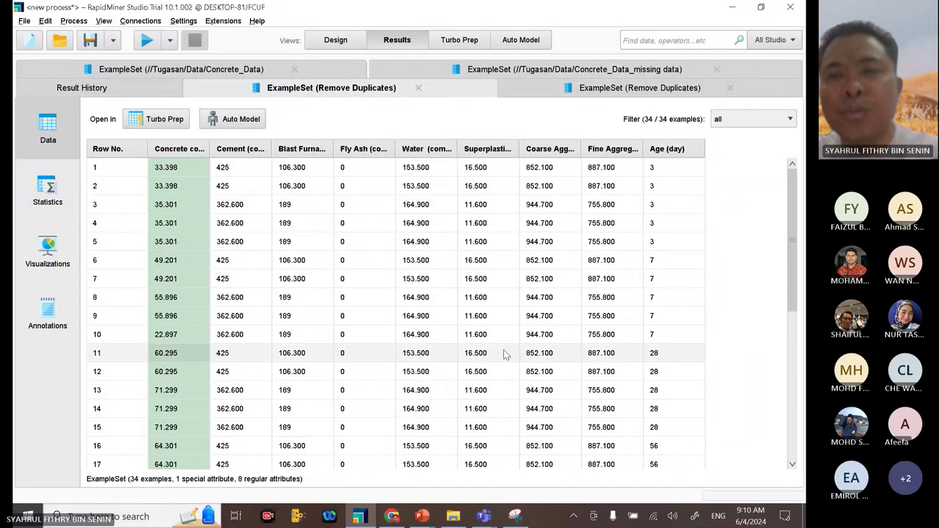
left_click(646, 91)
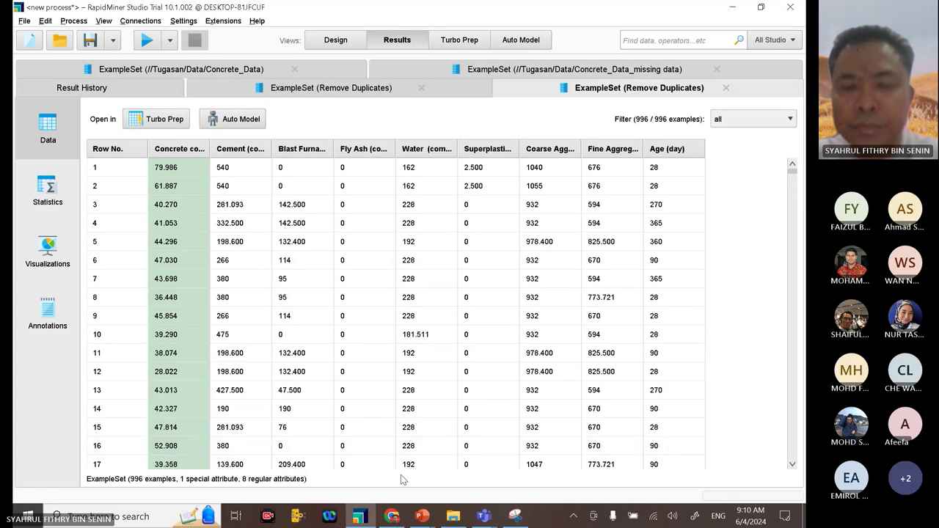
Step: Switch to Chrome and review the pre-processing data requirement in item ii) of the assignment brief, highlighting the phrase "pre-processing data"
left_click(394, 517)
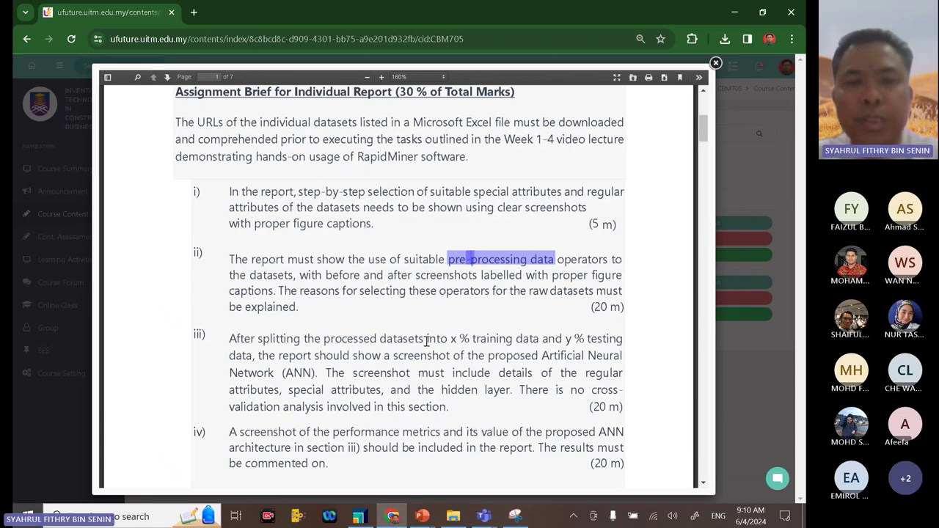
left_click(231, 260)
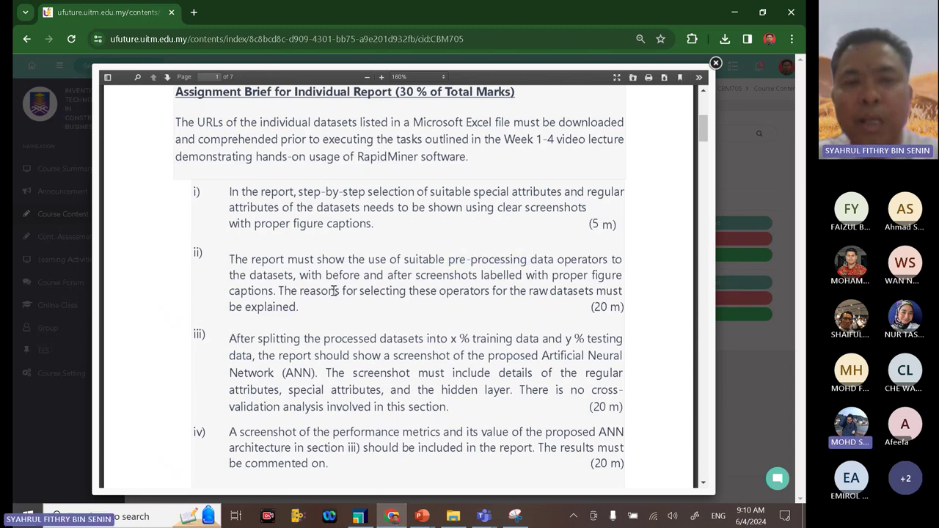
left_click_drag(449, 260, 556, 261)
left_click(461, 262)
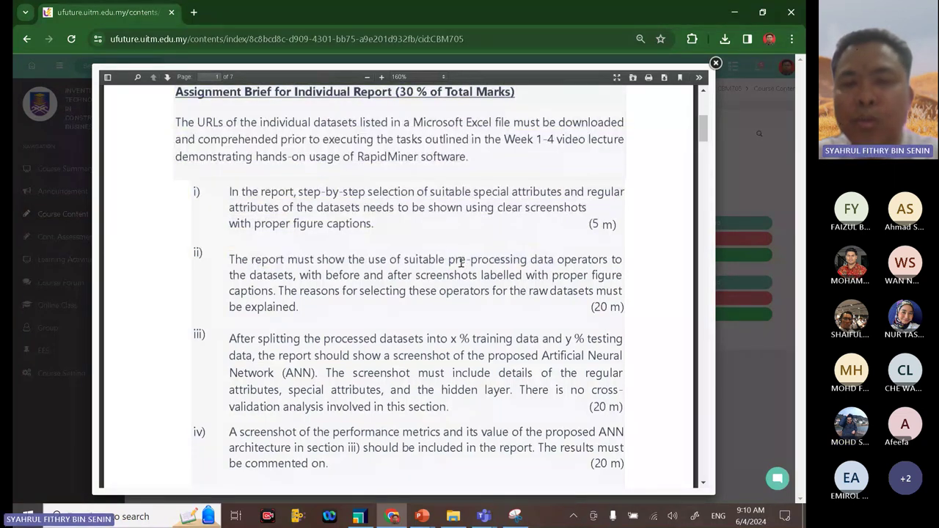
left_click_drag(447, 261, 551, 258)
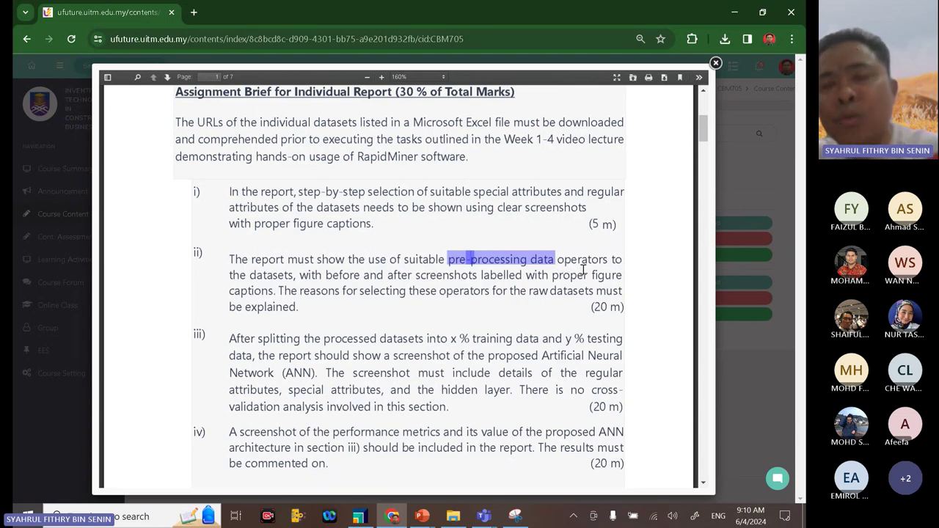
left_click(735, 13)
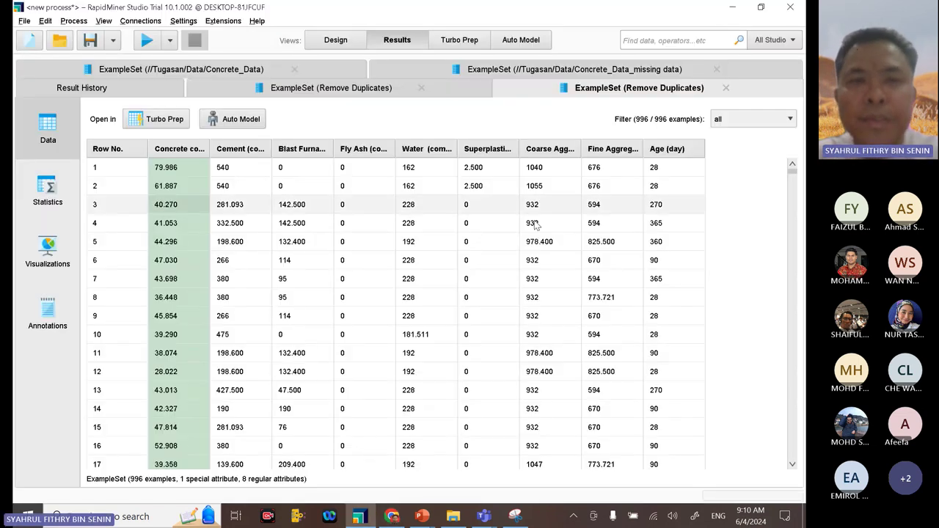
Step: Remove the connection between the dup output of Remove Duplicates and the second result port, and rerun the process
left_click(338, 41)
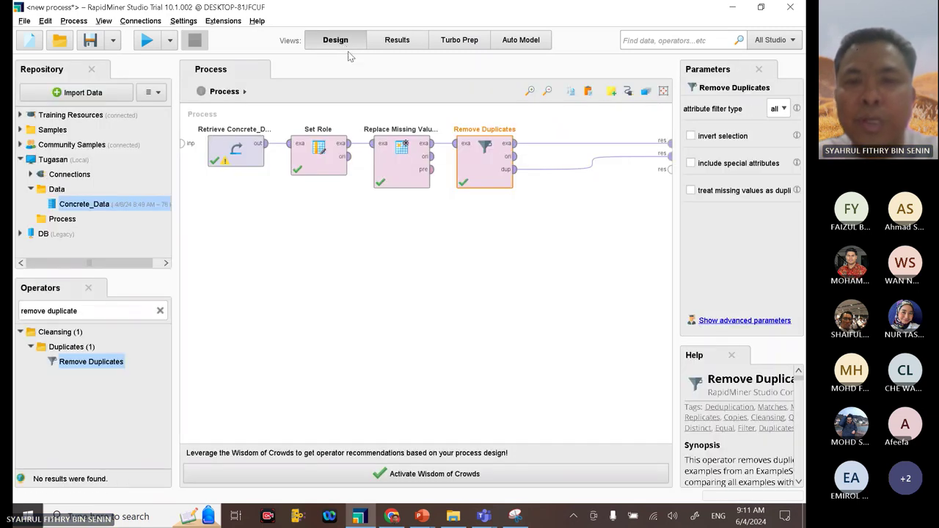
left_click(592, 163)
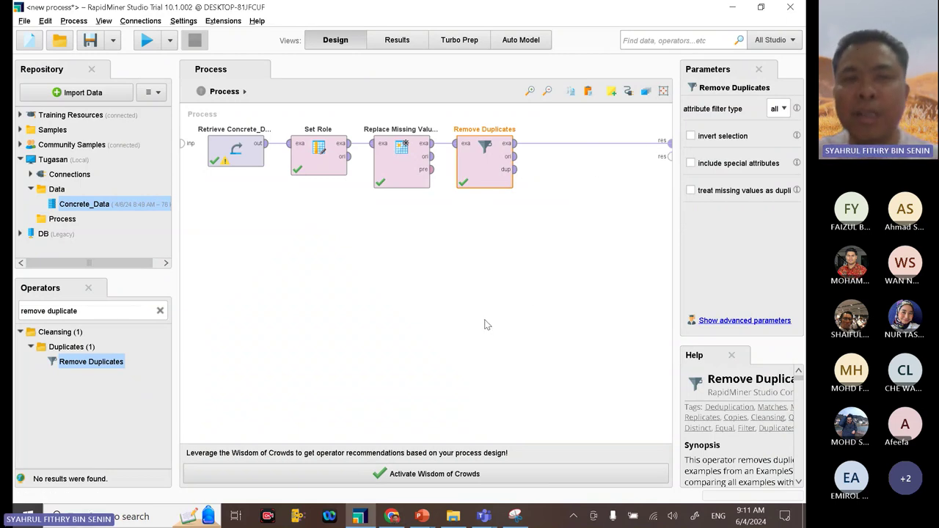
left_click(148, 42)
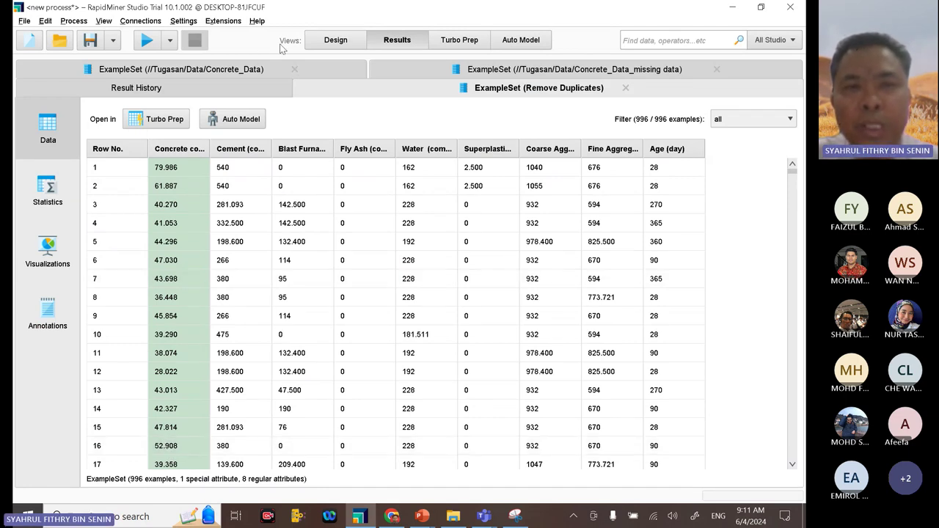
Step: Rerun the process with the dup output of Remove Duplicates wired to the second result port, and compare both result tables
left_click(335, 40)
left_click(516, 170)
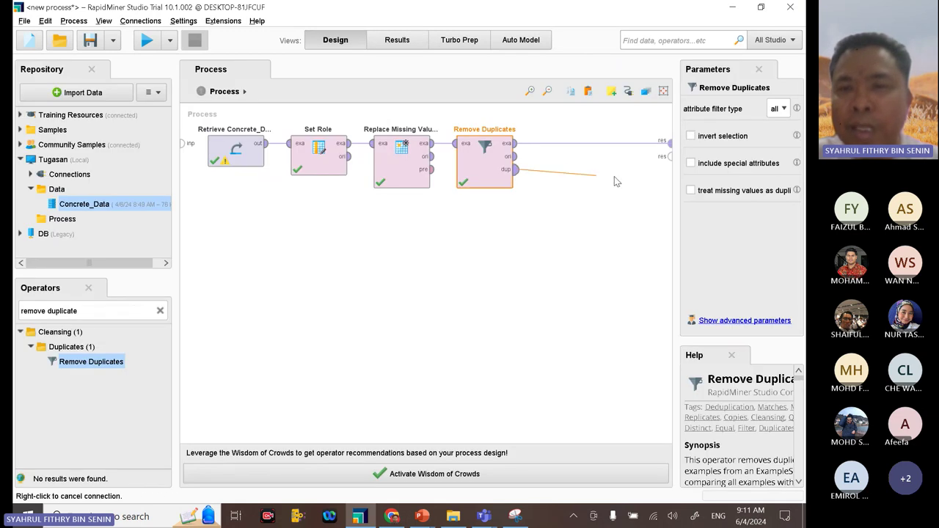
left_click(669, 156)
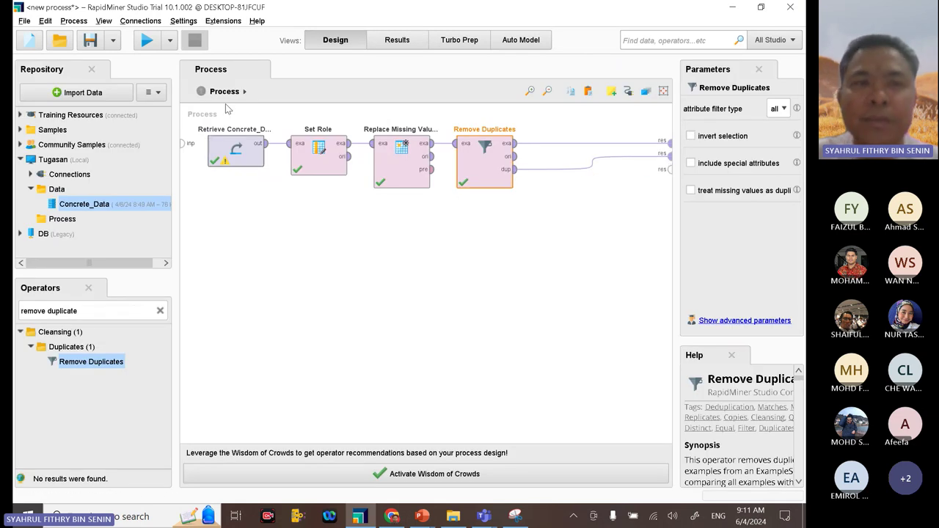
left_click(147, 39)
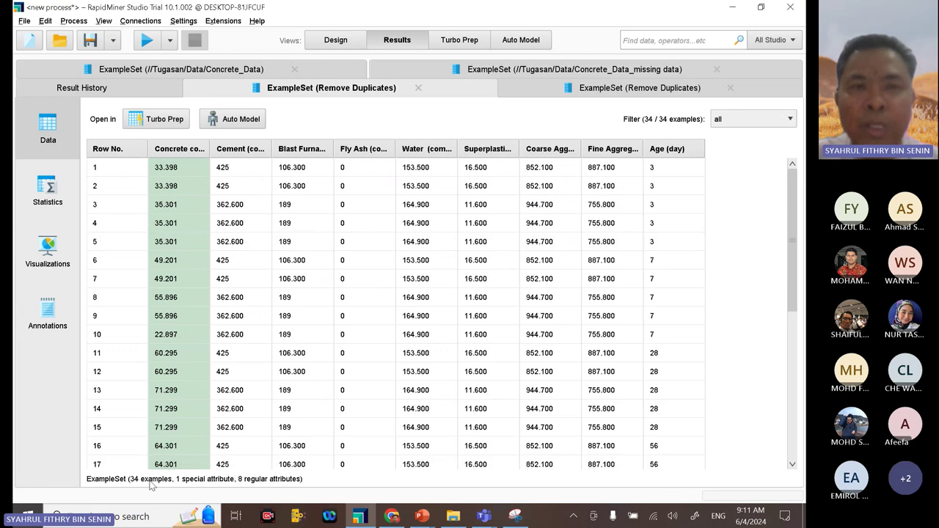
left_click(575, 91)
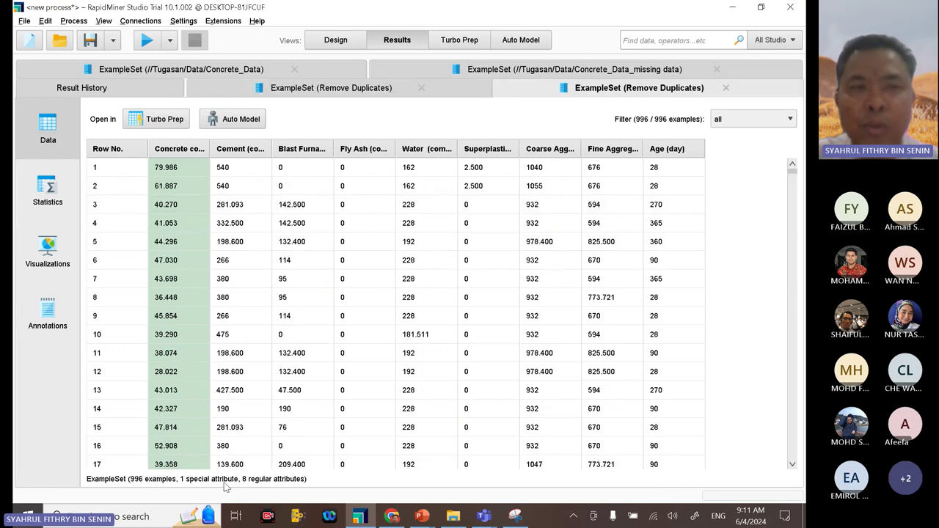
Step: Return to the process design and delete the connection from the dup output of Remove Duplicates to the second result port
left_click(336, 40)
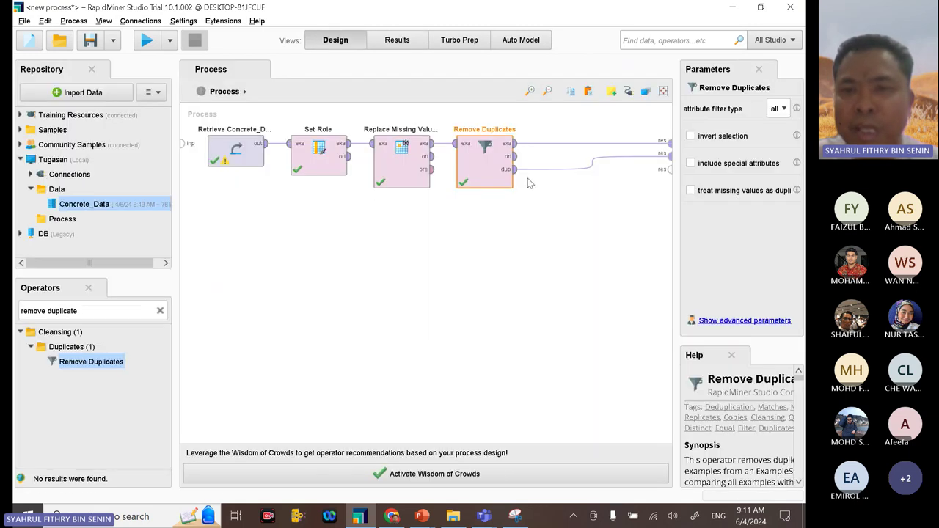
left_click(592, 162)
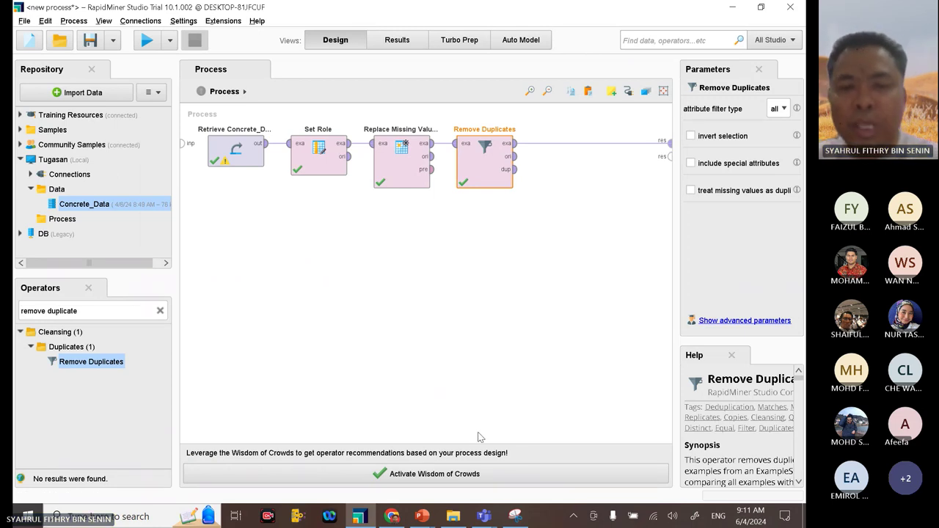
Step: Switch to Chrome, read item iii) of the assignment brief on splitting the processed datasets, and return to RapidMiner
left_click(394, 517)
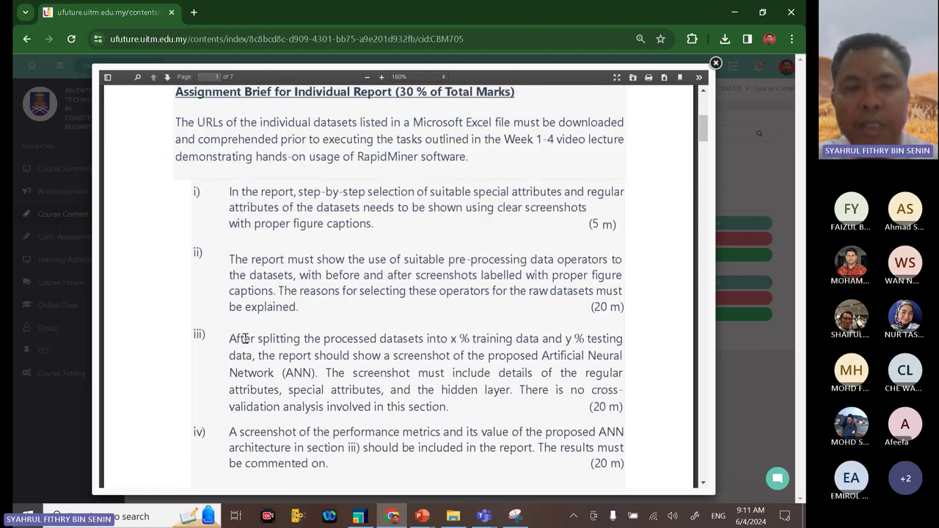
left_click(725, 24)
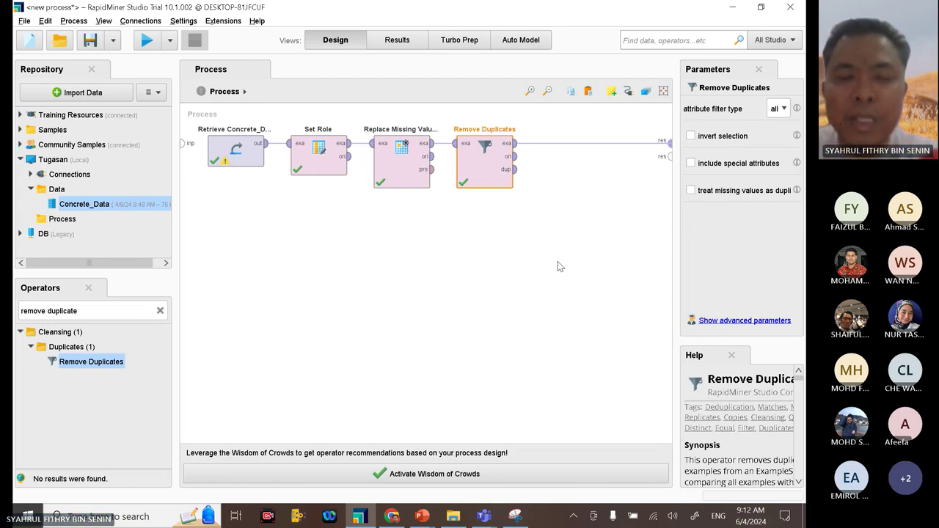
Step: Open PowerPoint, create a blank presentation and start its slide show
left_click(422, 517)
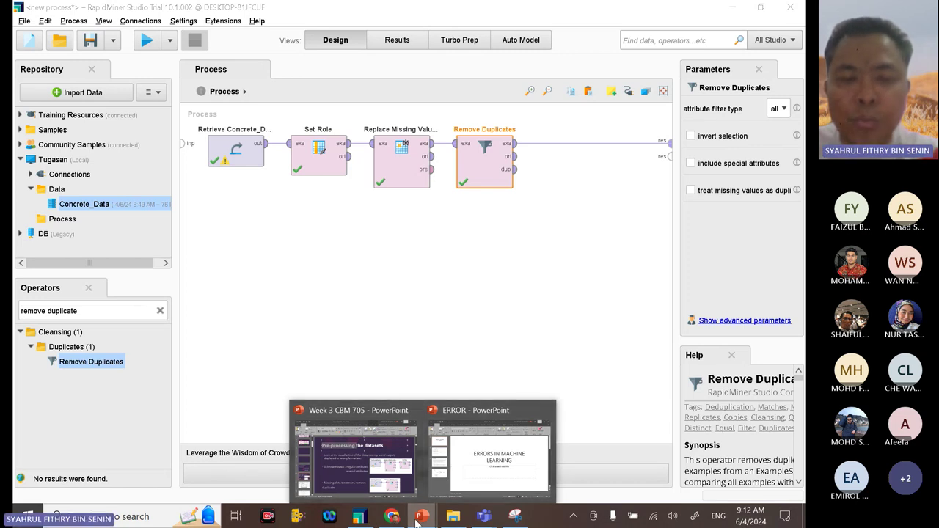
left_click(146, 513)
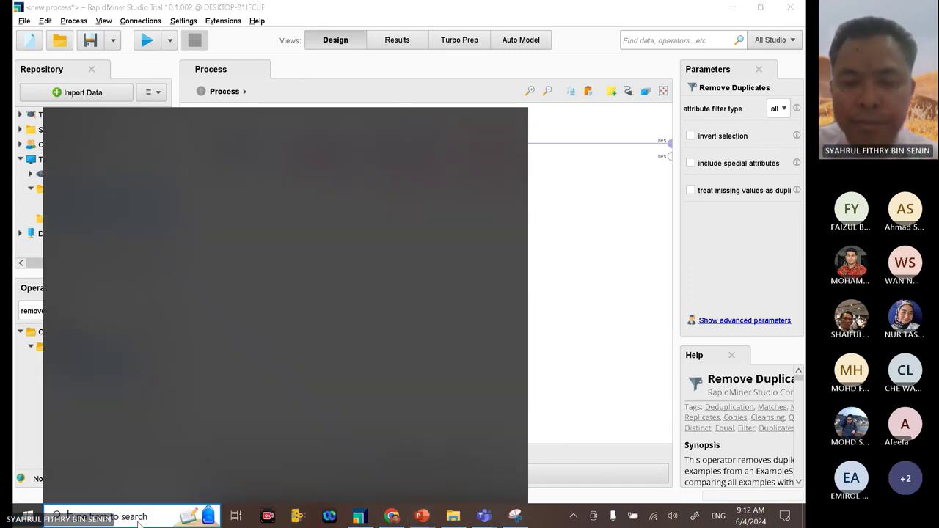
type("power")
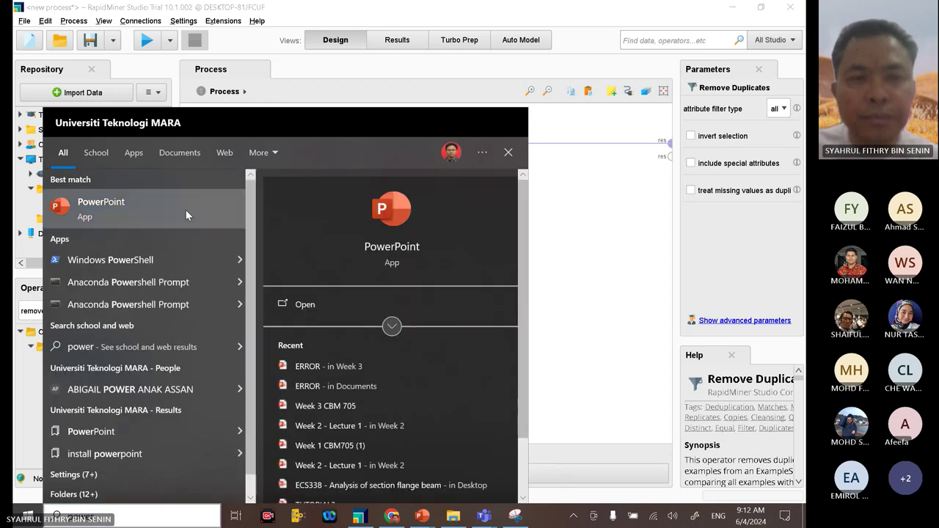
left_click(186, 210)
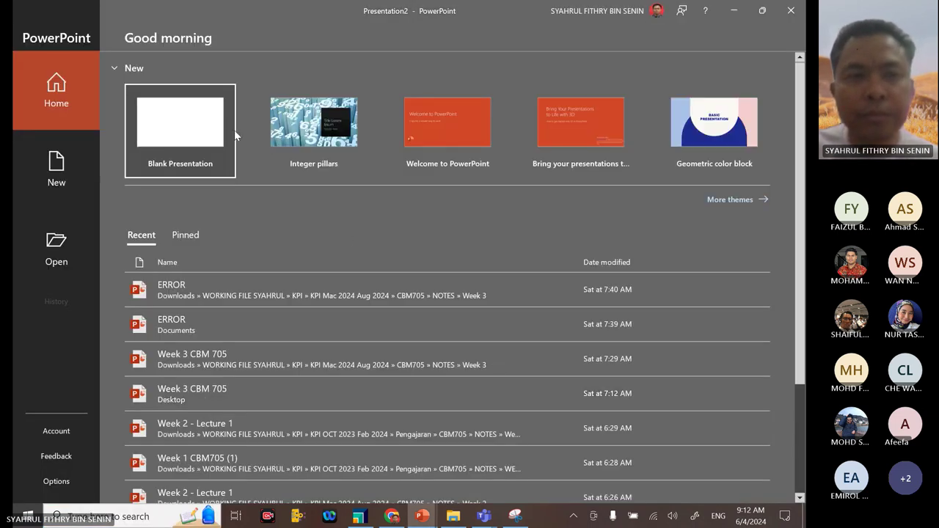
left_click(235, 136)
left_click(674, 498)
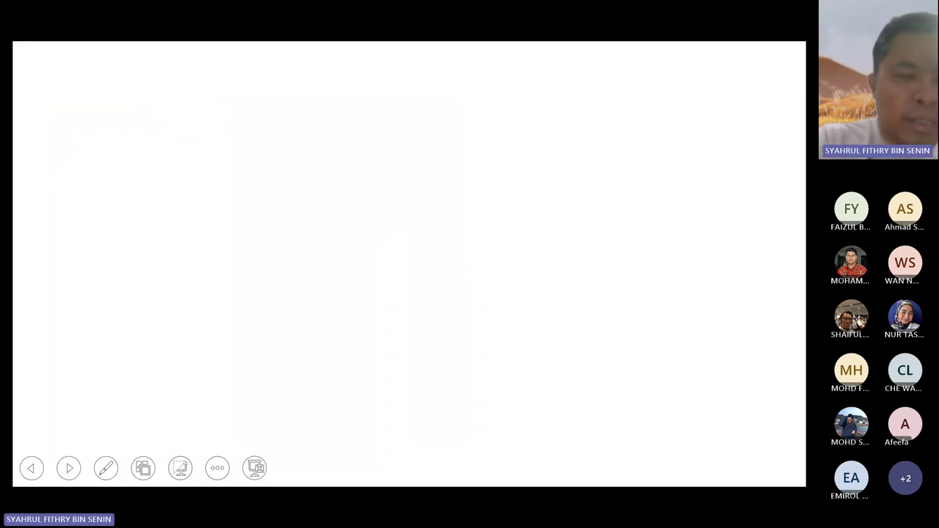
Step: Draw a red pen flow diagram from "Processed data" to "SPLIT", branching into "TRAINING DATA" and "TESTING DATA", both leading to a circled "MODEL"
left_click(106, 468)
left_click(119, 400)
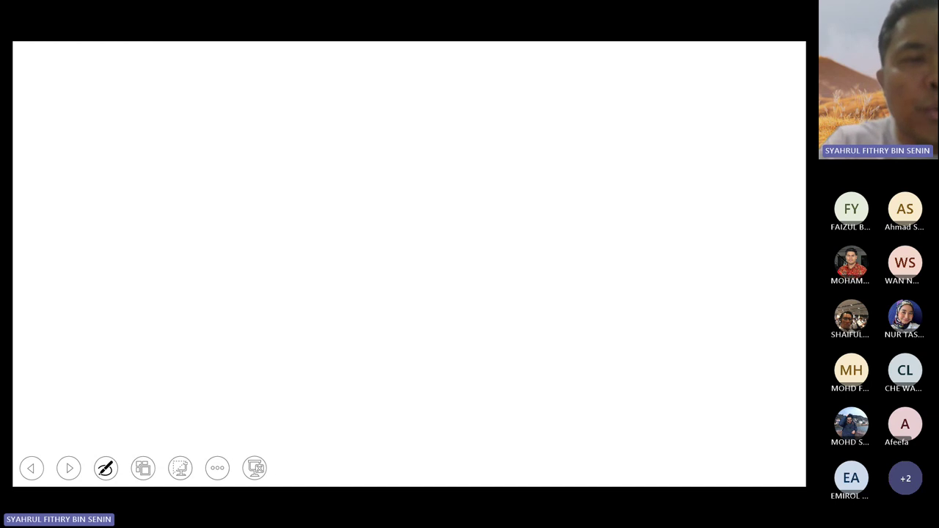
mouse_move(218, 143)
left_mouse_down()
mouse_move(173, 139)
mouse_move(121, 179)
mouse_move(147, 227)
mouse_move(253, 209)
mouse_move(220, 141)
left_mouse_up()
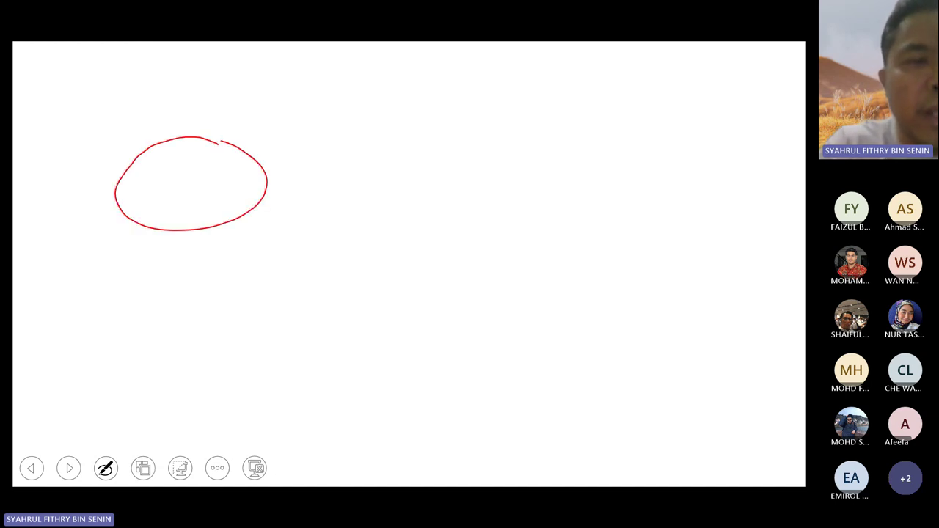
left_click_drag(141, 168, 148, 191)
left_click_drag(143, 167, 202, 182)
left_click_drag(204, 179, 210, 182)
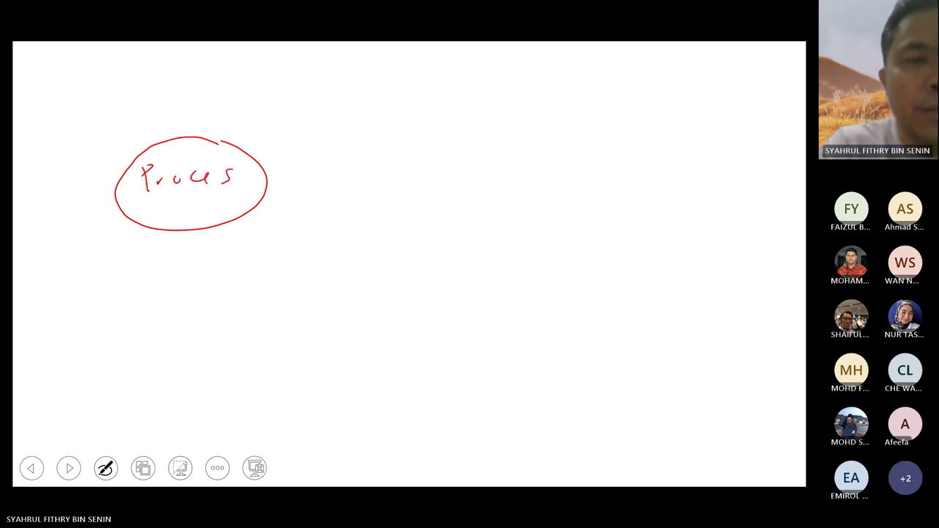
mouse_move(166, 205)
left_mouse_down()
mouse_move(188, 214)
mouse_move(200, 197)
mouse_move(198, 219)
mouse_move(226, 217)
left_mouse_up()
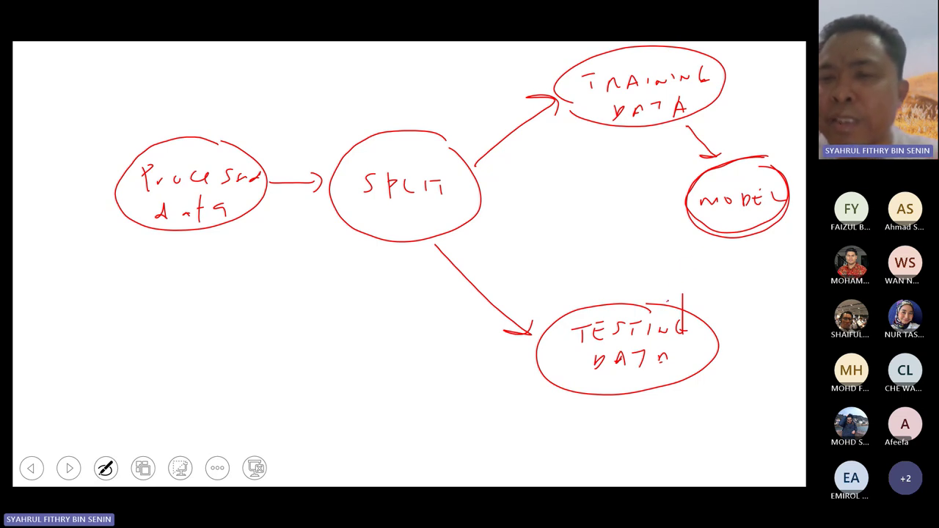
mouse_move(666, 303)
left_mouse_down()
mouse_move(703, 240)
mouse_move(718, 236)
left_mouse_up()
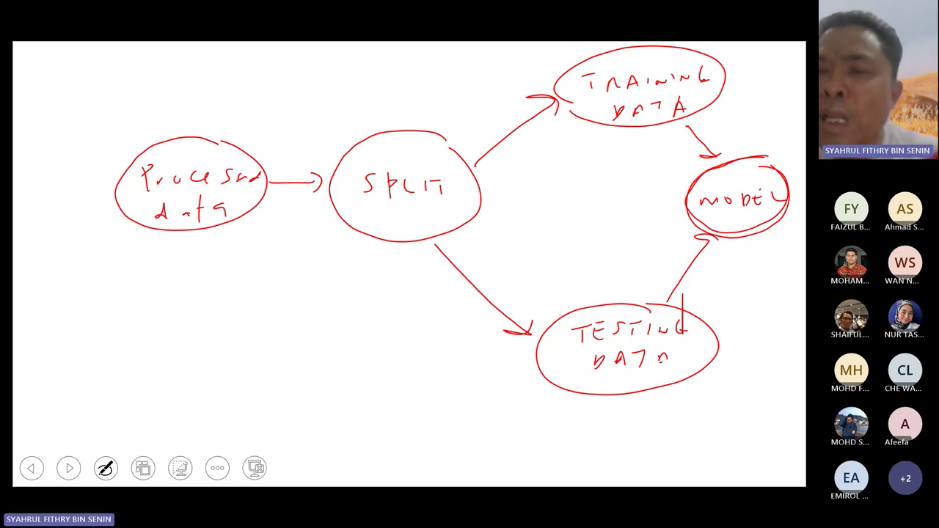
mouse_move(767, 156)
left_mouse_down()
mouse_move(745, 159)
mouse_move(776, 233)
left_mouse_up()
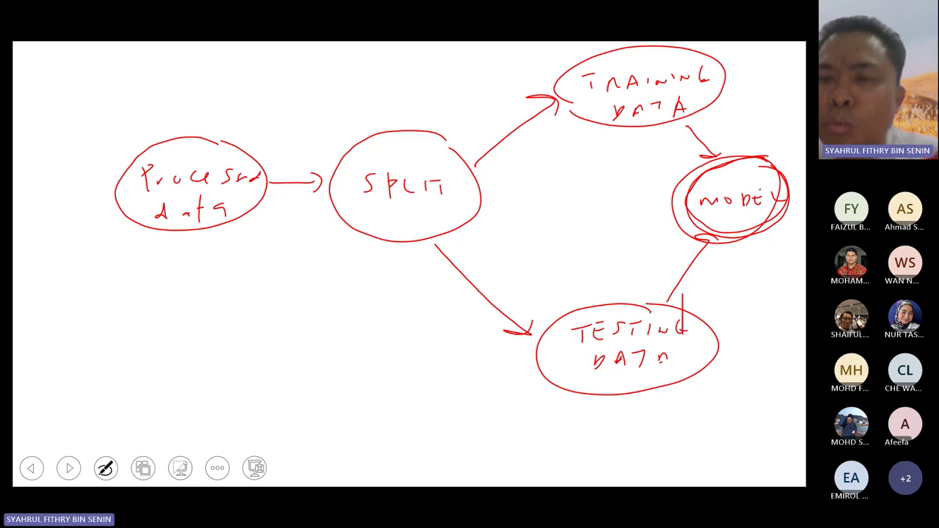
Step: Draw a curved arrow from the model bubble to a wide ellipse below the testing data and label it as measuring the performance metric
mouse_move(743, 241)
left_mouse_down()
mouse_move(760, 329)
mouse_move(723, 410)
mouse_move(547, 415)
mouse_move(467, 434)
mouse_move(505, 459)
mouse_move(604, 469)
mouse_move(689, 409)
left_mouse_up()
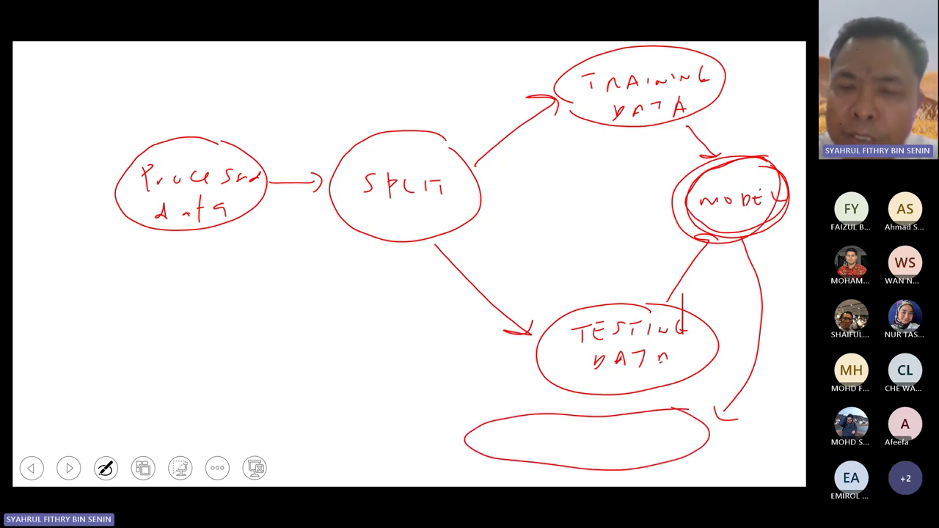
mouse_move(510, 435)
left_mouse_down()
mouse_move(515, 426)
mouse_move(593, 433)
mouse_move(659, 417)
left_mouse_up()
left_click_drag(659, 417, 667, 415)
mouse_move(530, 440)
left_mouse_down()
mouse_move(532, 465)
mouse_move(538, 454)
left_mouse_up()
mouse_move(554, 445)
left_mouse_down()
mouse_move(556, 458)
mouse_move(591, 451)
left_mouse_up()
mouse_move(604, 448)
left_mouse_down()
mouse_move(606, 464)
mouse_move(621, 449)
left_mouse_up()
mouse_move(621, 450)
left_mouse_down()
mouse_move(630, 458)
mouse_move(646, 444)
mouse_move(653, 457)
mouse_move(699, 436)
mouse_move(728, 440)
left_mouse_up()
left_click_drag(743, 430, 743, 441)
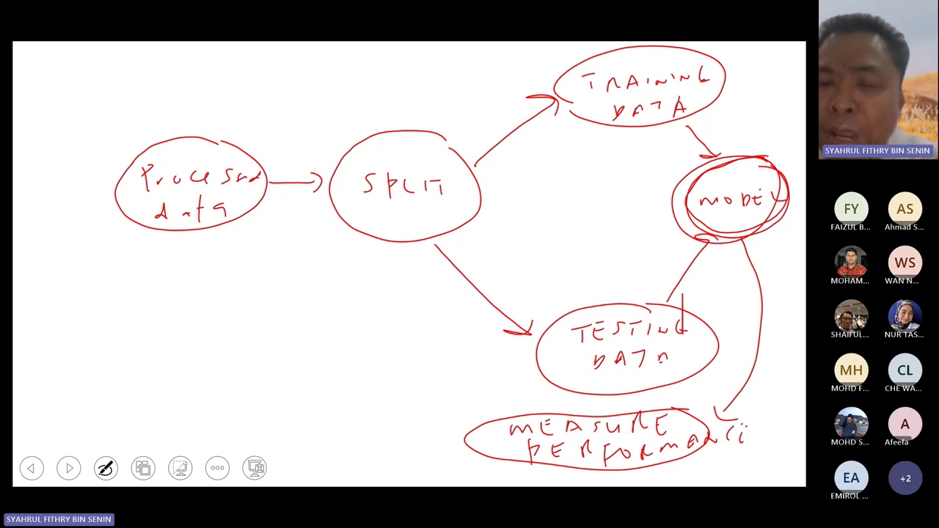
mouse_move(702, 476)
left_mouse_down()
mouse_move(744, 473)
mouse_move(743, 464)
mouse_move(757, 474)
mouse_move(800, 462)
left_mouse_up()
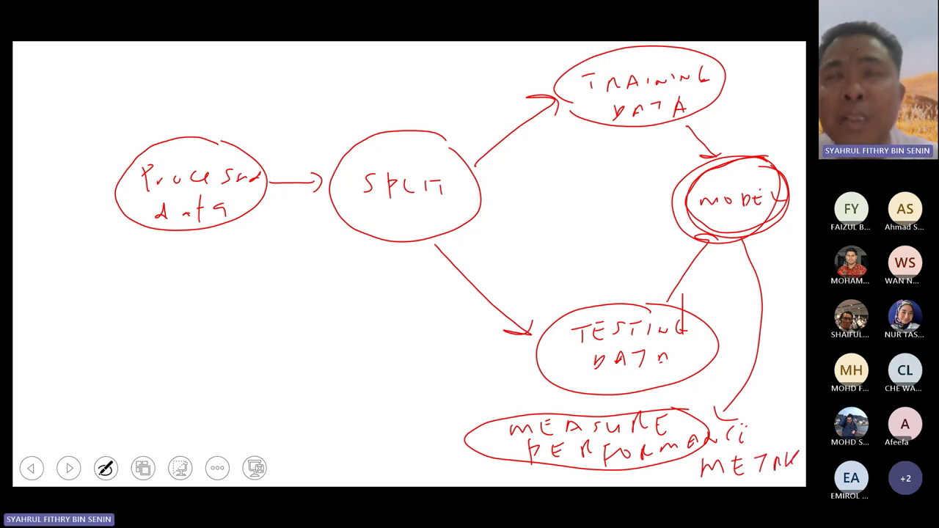
Step: Draw an arrow from the performance ellipse to another bubble labelled "MODEL OPTIMA"
mouse_move(465, 443)
left_mouse_down()
mouse_move(398, 441)
mouse_move(405, 448)
left_mouse_up()
left_click_drag(408, 415, 391, 437)
mouse_move(339, 380)
left_mouse_down()
mouse_move(206, 371)
mouse_move(345, 446)
mouse_move(339, 378)
left_mouse_up()
left_click_drag(233, 403, 258, 402)
mouse_move(273, 388)
left_mouse_down()
mouse_move(301, 388)
mouse_move(311, 401)
mouse_move(345, 381)
left_mouse_up()
mouse_move(261, 424)
left_mouse_down()
mouse_move(292, 416)
mouse_move(301, 428)
mouse_move(335, 421)
mouse_move(345, 432)
mouse_move(371, 402)
left_mouse_up()
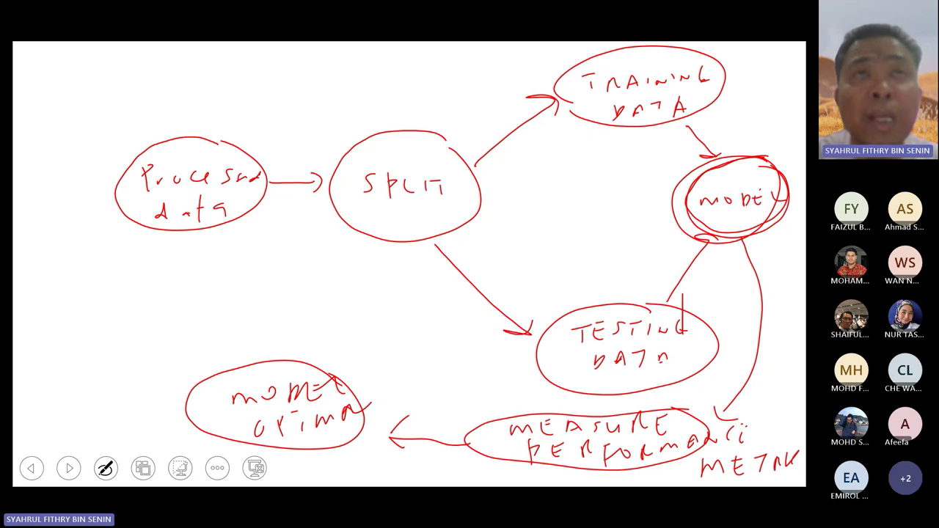
Step: Draw an arrow from the optimal model bubble to a final bubble labelled as the prediction stage
mouse_move(187, 400)
left_mouse_down()
mouse_move(118, 360)
mouse_move(123, 395)
left_mouse_up()
left_click_drag(118, 361, 157, 345)
mouse_move(132, 258)
left_mouse_down()
mouse_move(66, 367)
mouse_move(203, 273)
left_mouse_up()
left_click_drag(121, 268, 203, 273)
mouse_move(76, 330)
left_mouse_down()
mouse_move(114, 313)
mouse_move(124, 325)
mouse_move(193, 291)
mouse_move(215, 257)
left_mouse_up()
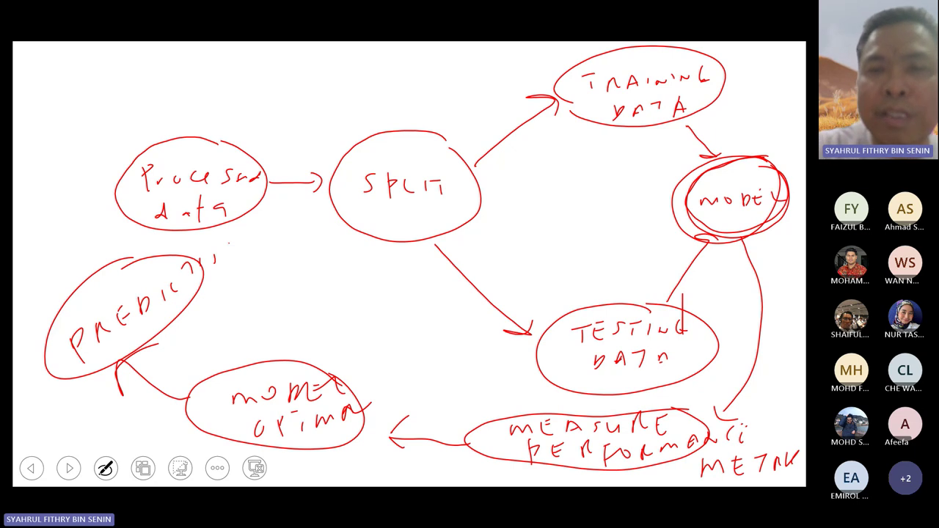
Step: Outline the split, training data and testing data bubbles together, and end the slide show keeping the ink annotations
mouse_move(301, 64)
left_mouse_down()
mouse_move(306, 280)
mouse_move(389, 279)
mouse_move(419, 349)
mouse_move(500, 388)
mouse_move(704, 389)
mouse_move(755, 314)
mouse_move(641, 266)
mouse_move(637, 175)
mouse_move(760, 120)
mouse_move(762, 57)
mouse_move(658, 50)
mouse_move(279, 71)
left_mouse_up()
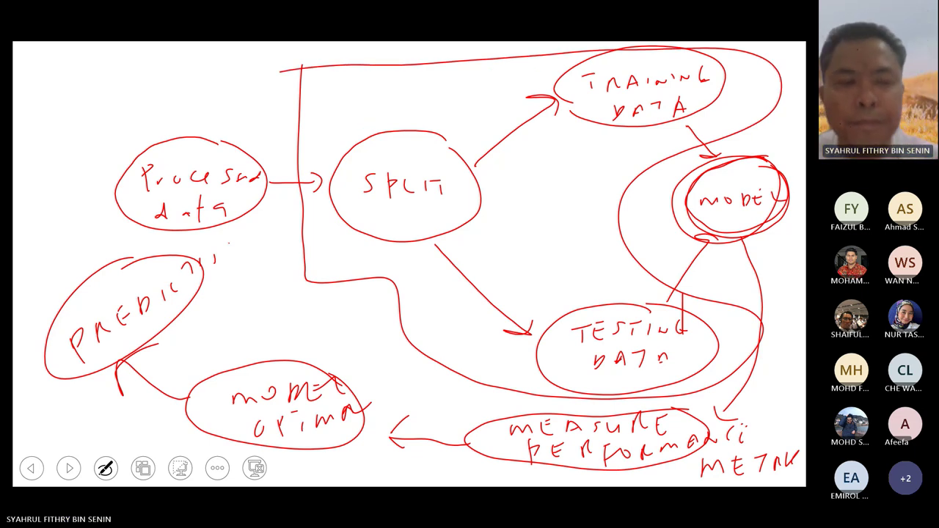
key("Escape")
key("Escape")
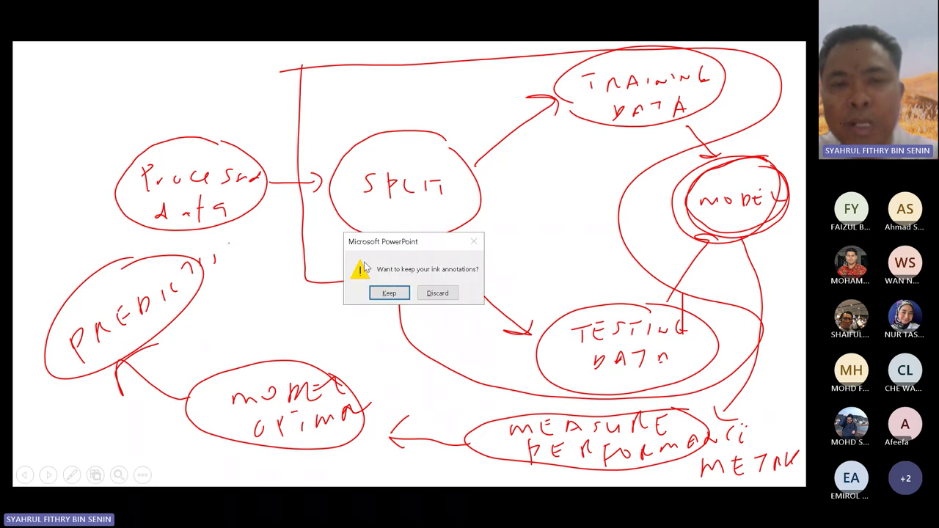
left_click(388, 292)
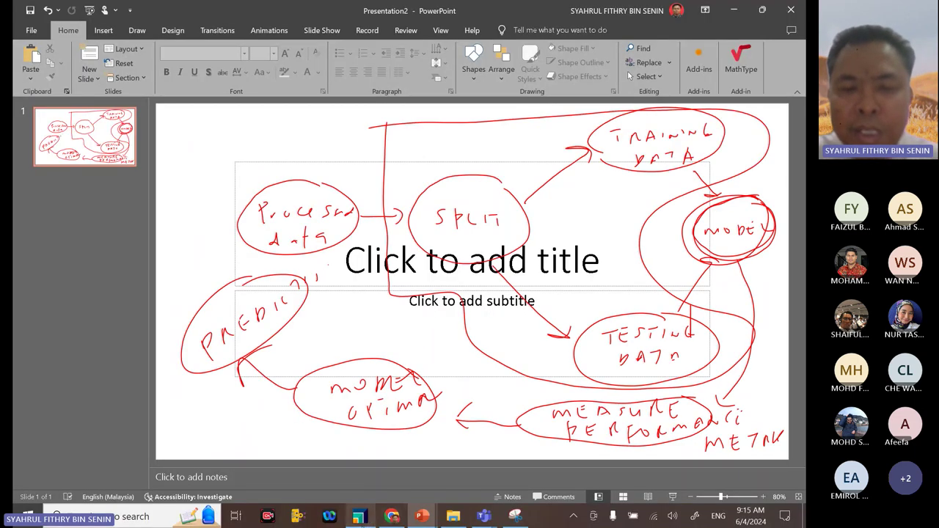
Step: Switch to RapidMiner, find the Split Data operator, insert it between Remove Duplicates and the first result port, and enlarge its parameter area
left_click(357, 445)
left_click(117, 312)
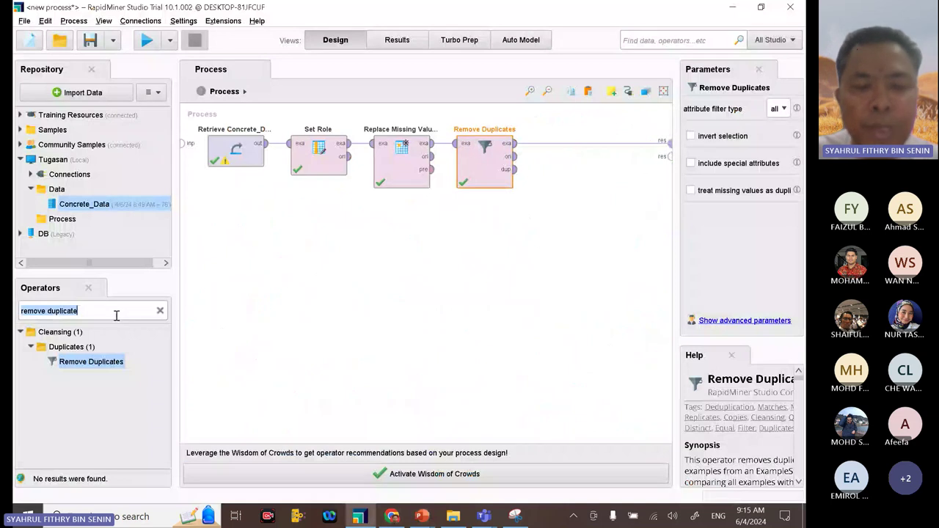
key("BackSpace")
type("sp")
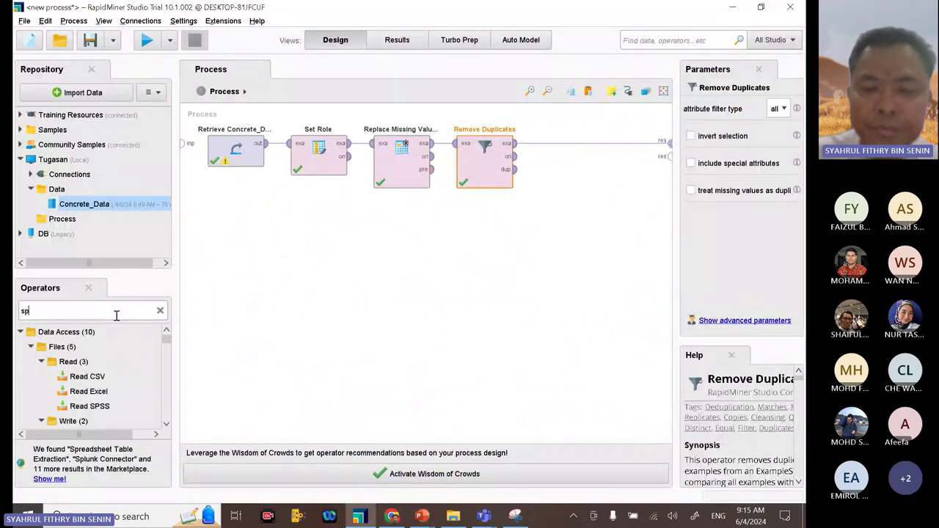
type("lit data")
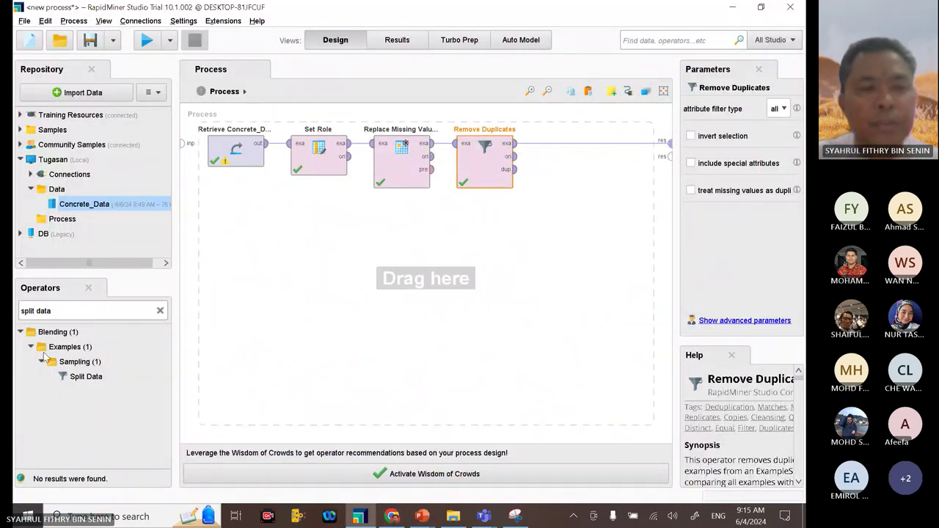
left_click(88, 377)
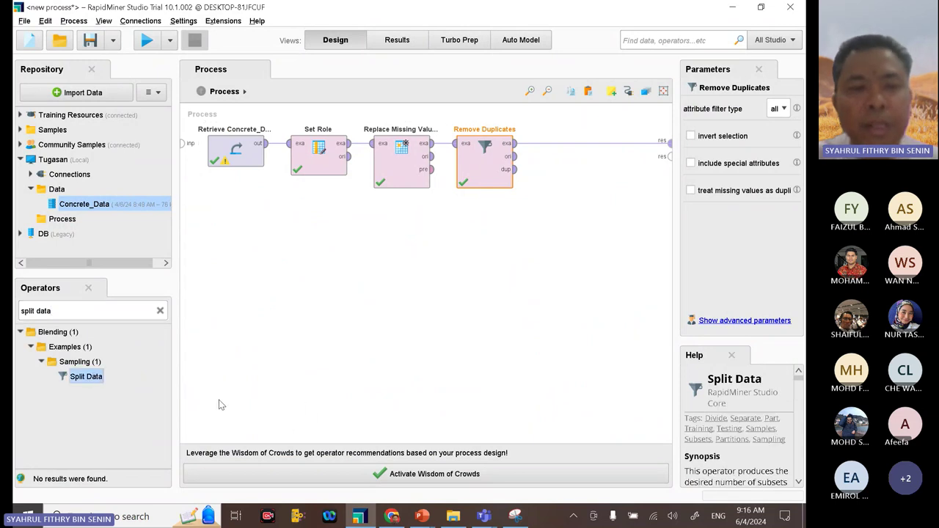
left_click_drag(98, 380, 552, 147)
left_click_drag(552, 144, 554, 147)
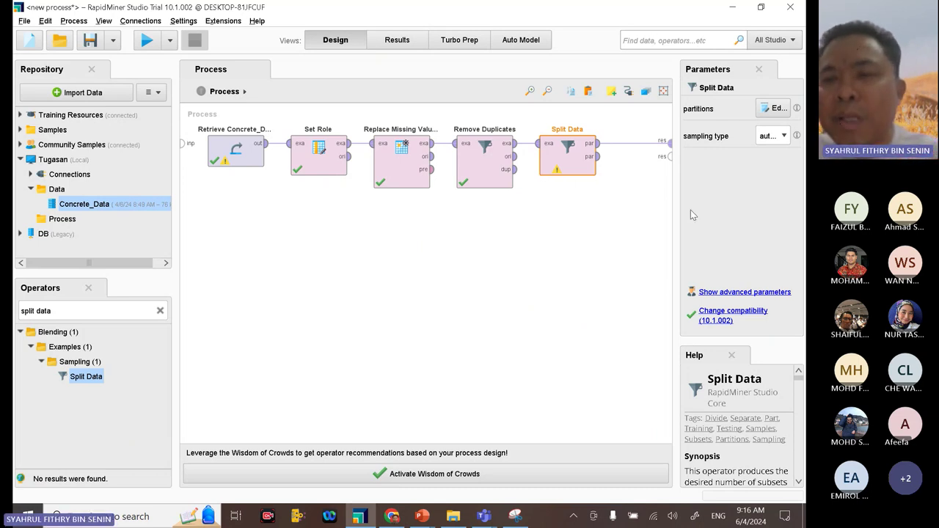
left_click_drag(676, 226, 615, 271)
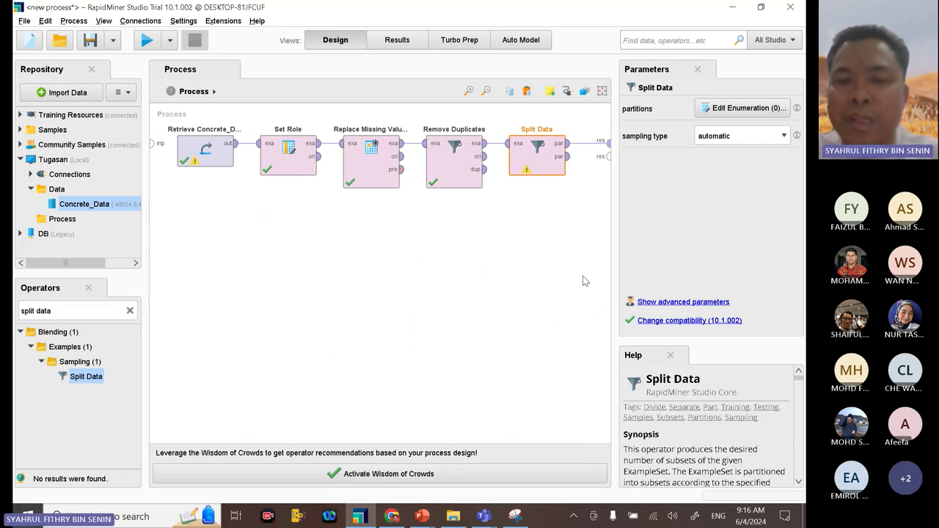
Step: Switch to the PowerPoint presentation with the flow diagram and review its split into training and testing data
mouse_move(422, 517)
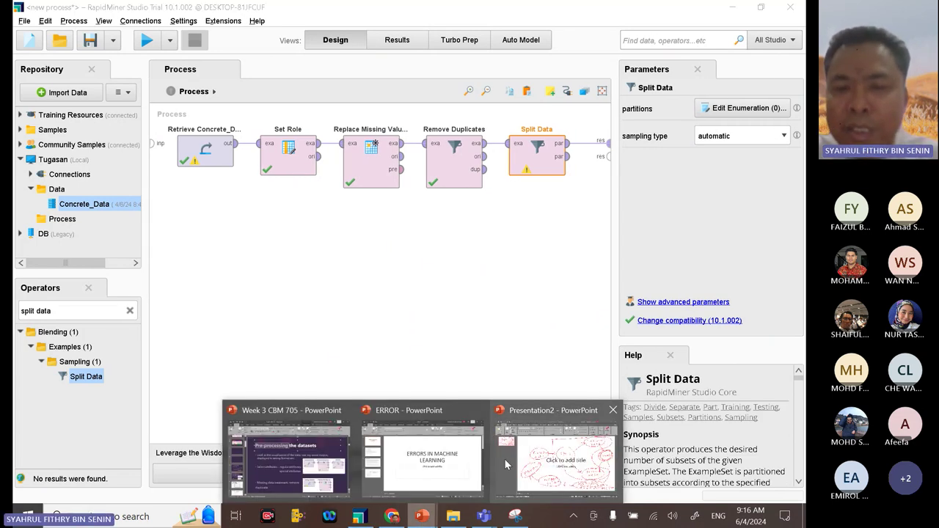
left_click(549, 469)
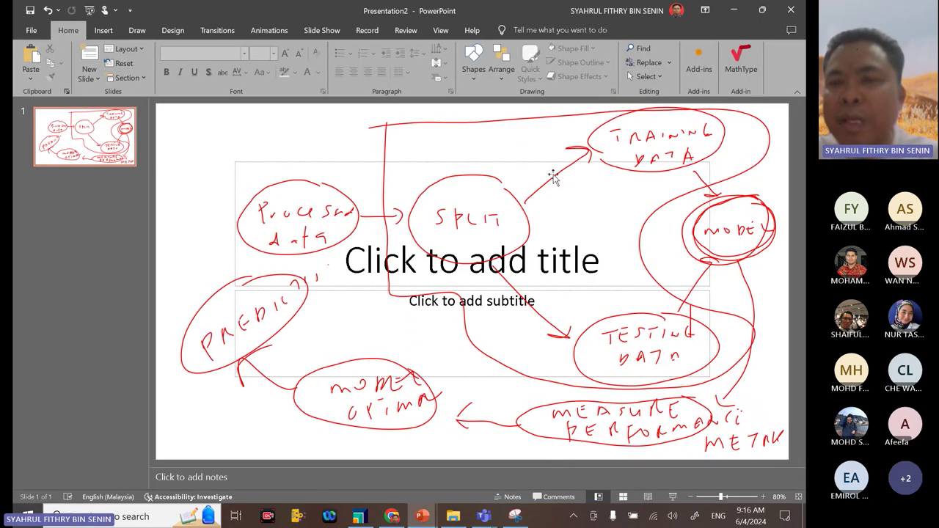
Step: In the slide show, annotate the diagram in blue ink with 100 for processed data, 70 for training (70%–90%) and 30 for testing, keeping the ink
left_click(672, 497)
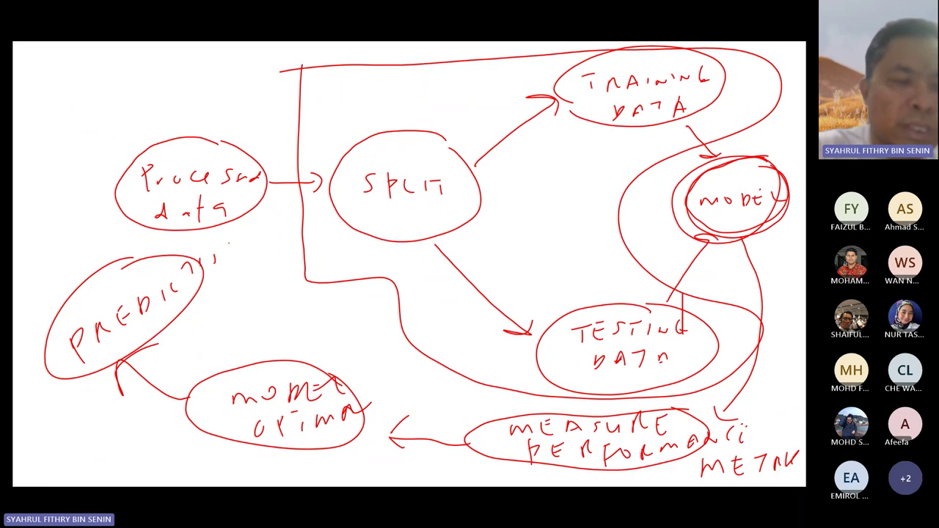
left_click(105, 468)
left_click(105, 468)
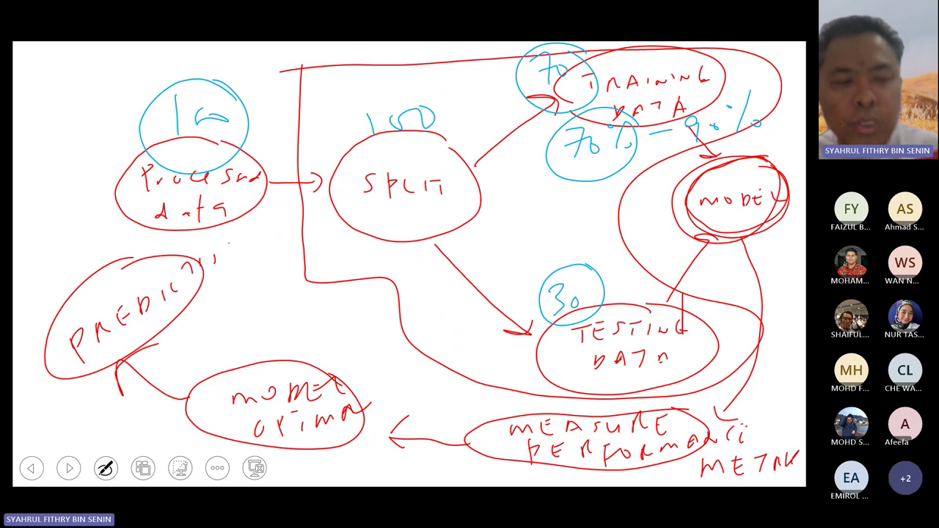
key("Escape")
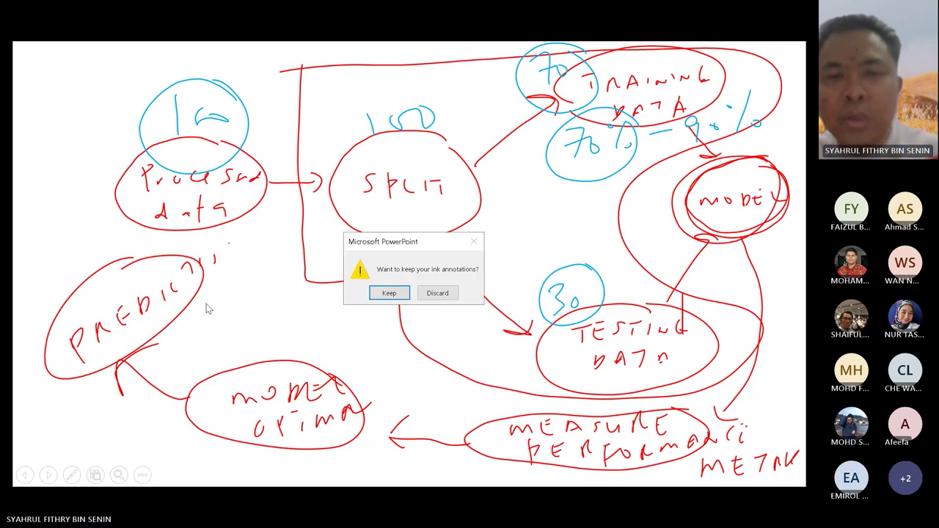
left_click(389, 293)
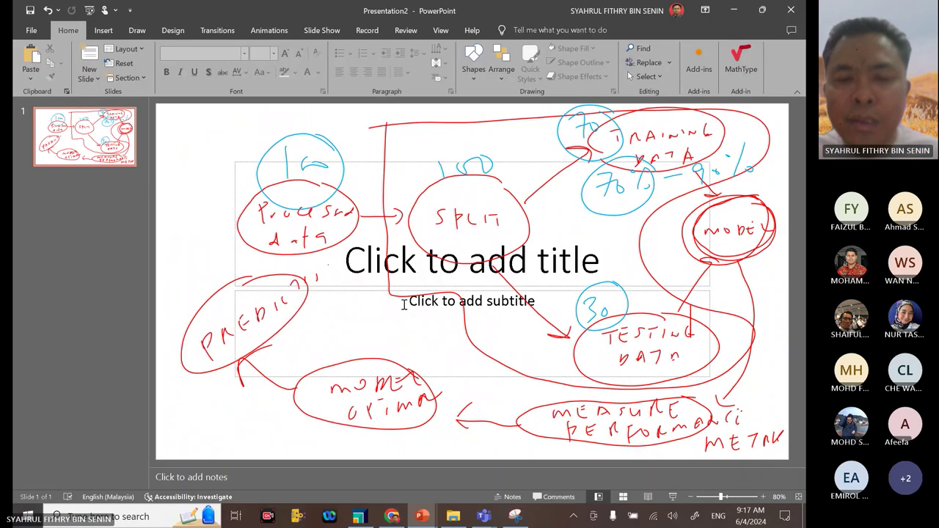
Step: Switch to Chrome, review the assignment's data-splitting requirement, and open dataset assignment cbm705 MAC 2024.pdf from the ASSIGNMENT folder
left_click(359, 516)
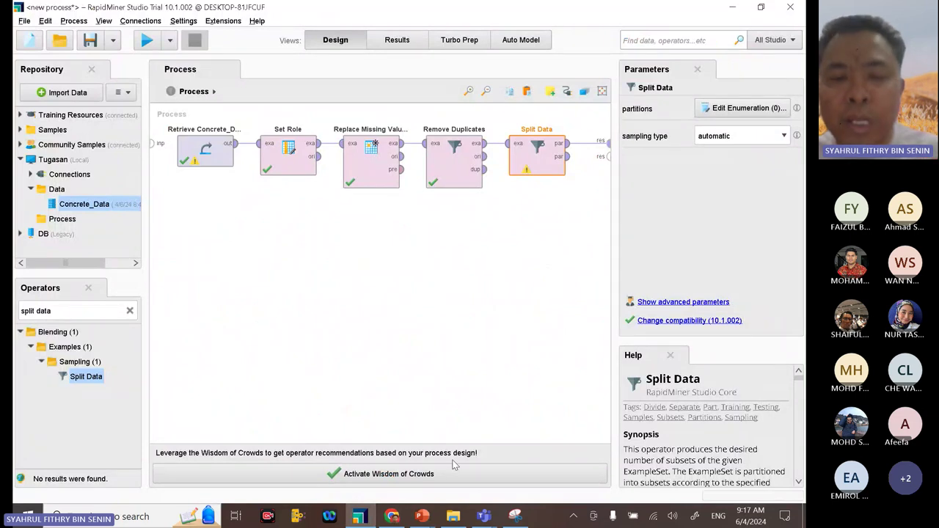
left_click(392, 516)
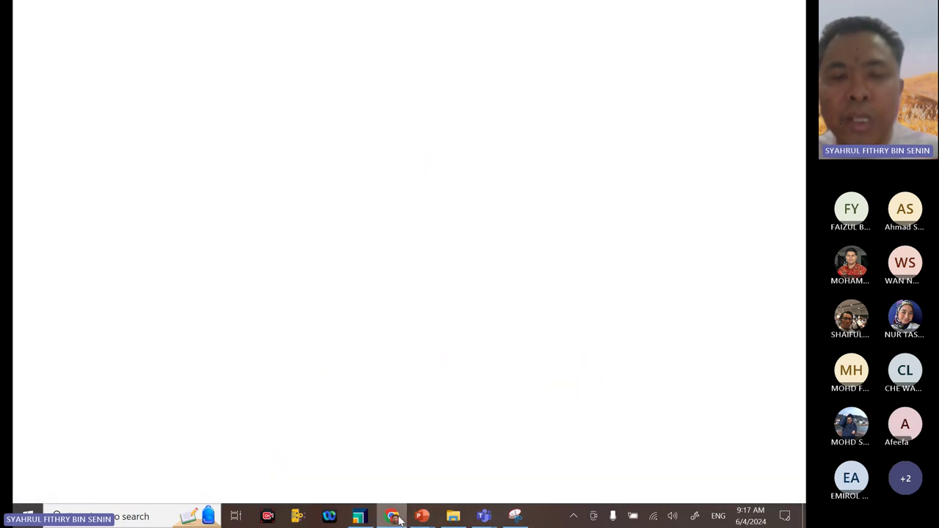
scroll(458, 360, "down", 1)
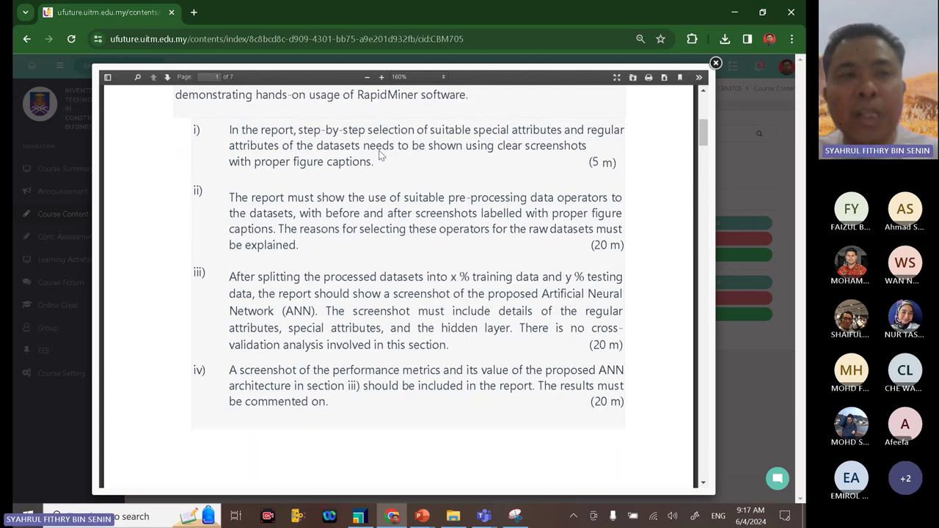
left_click(25, 41)
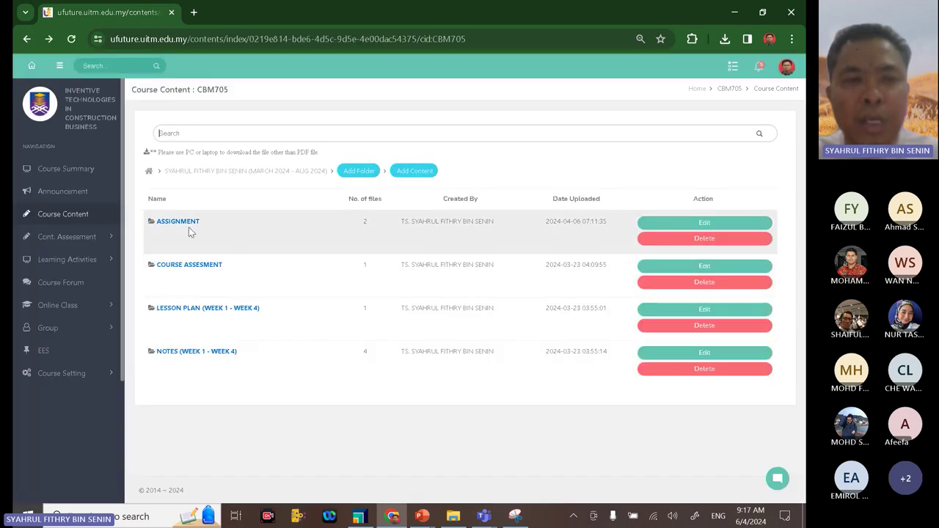
left_click(187, 224)
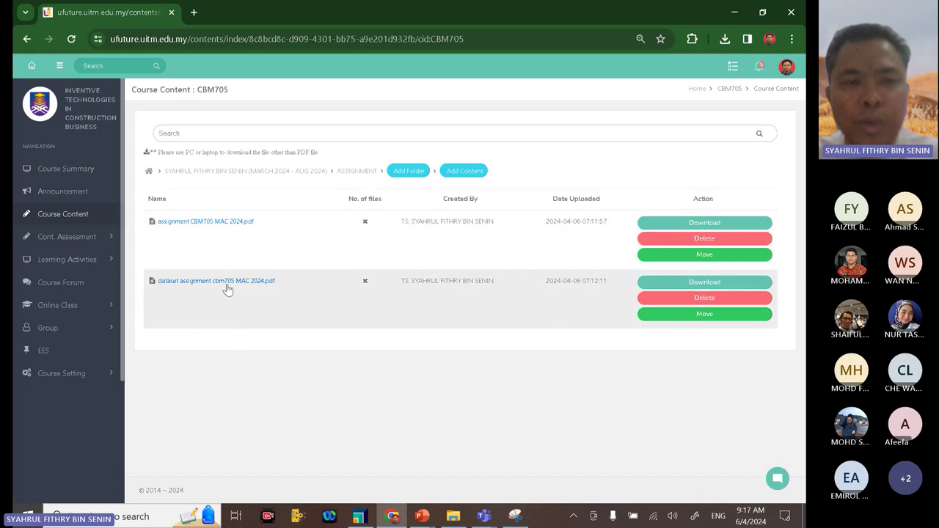
left_click(218, 287)
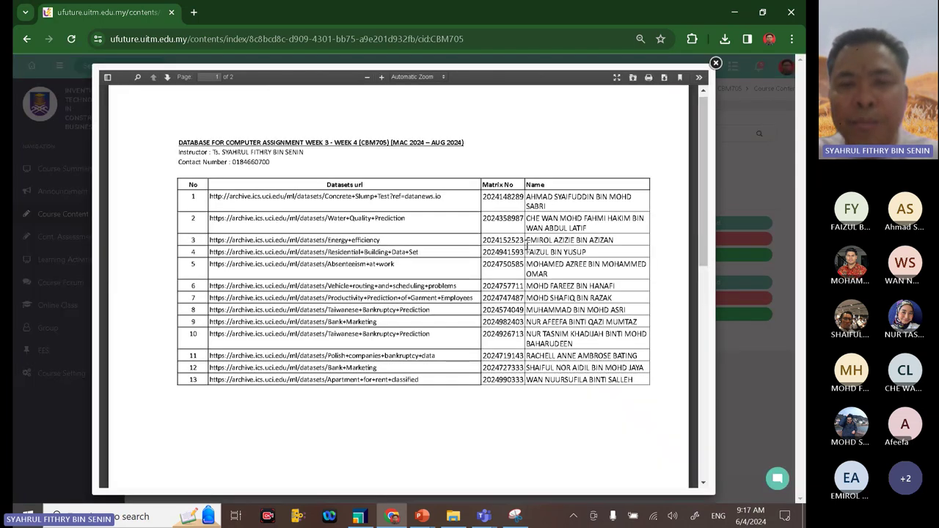
Step: Examine the x and y split percentages assigned to each student on page 2, highlighting those in the second row
scroll(525, 254, "down", 10)
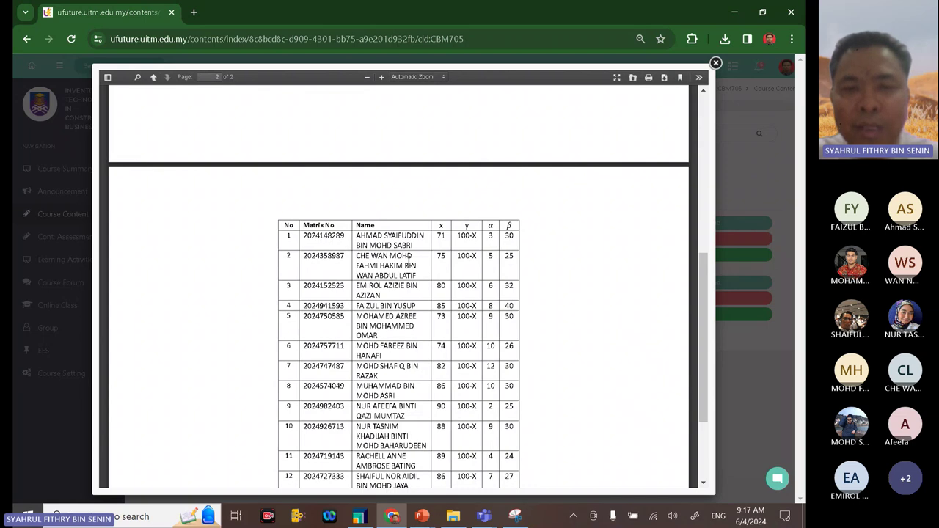
left_click_drag(440, 252, 477, 258)
left_click(452, 256)
double_click(441, 256)
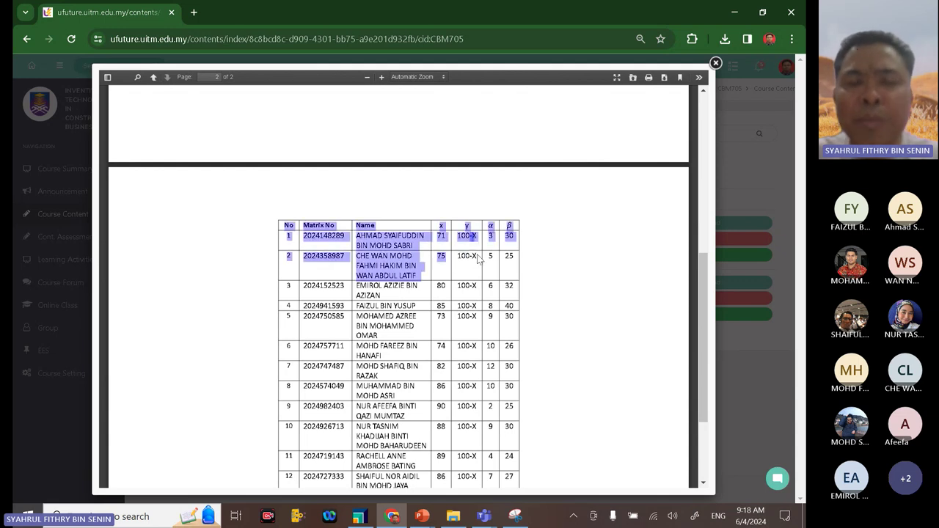
double_click(473, 257)
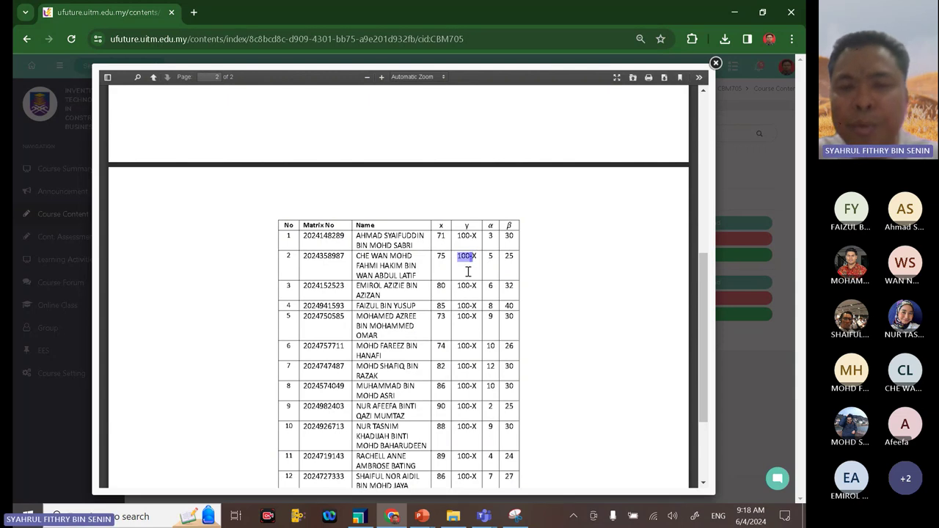
Step: Return to RapidMiner, widen the parameter area slightly, and select the Split Data operator
left_click(732, 22)
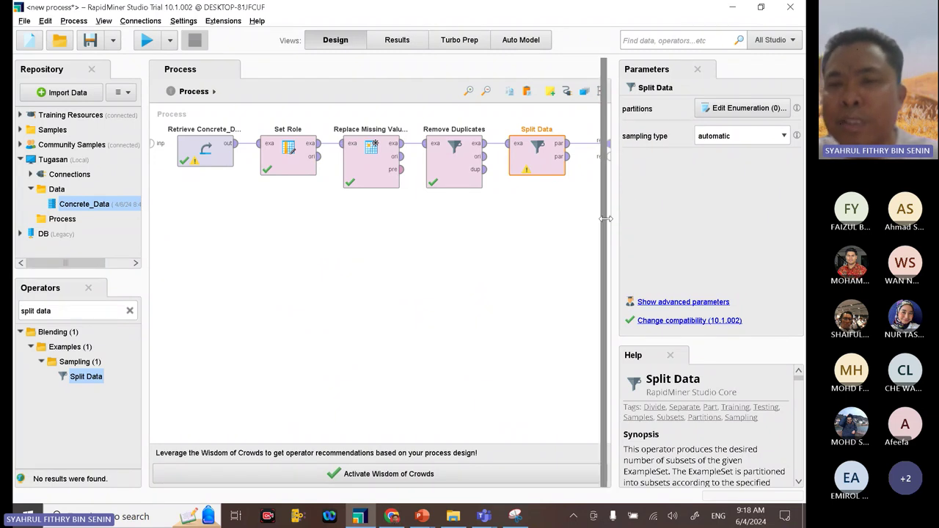
left_click_drag(617, 218, 606, 218)
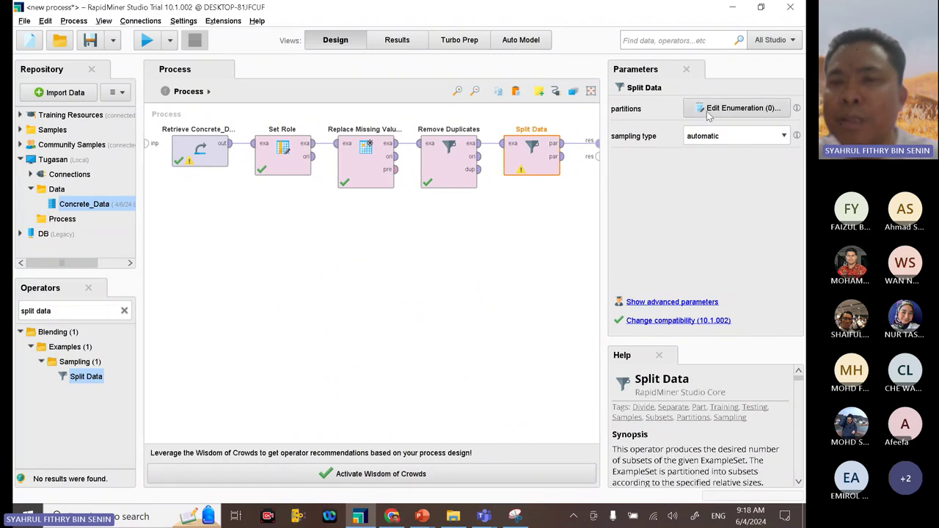
left_click(502, 256)
left_click(523, 168)
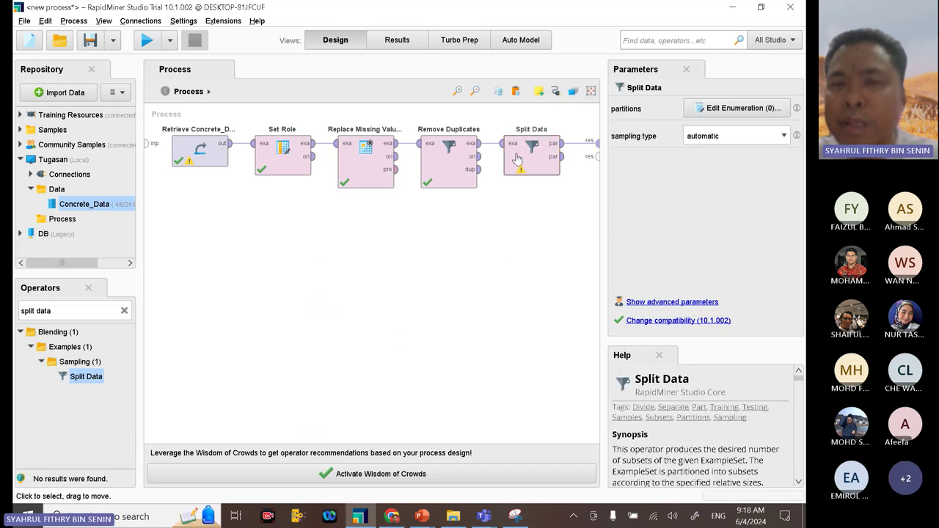
left_click(458, 165)
left_click(528, 165)
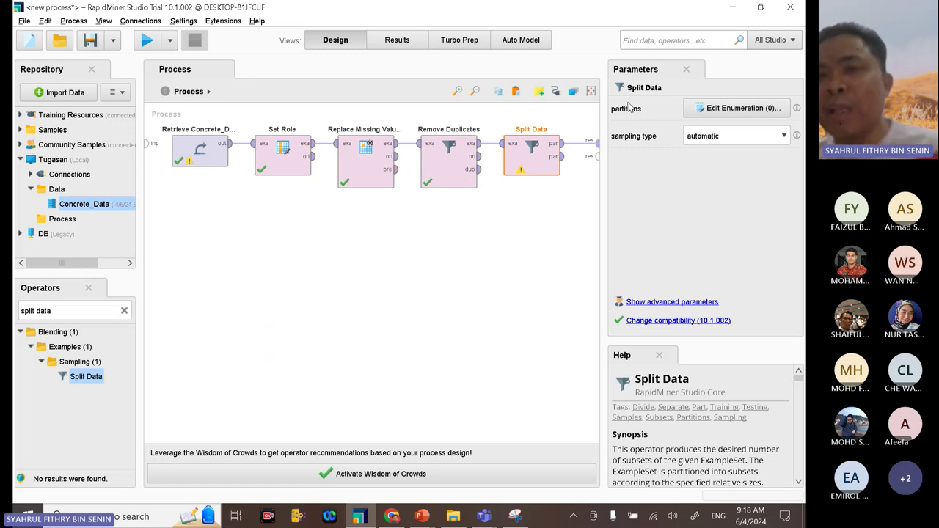
Step: Open the partitions list of Split Data and add a blank ratio entry
left_click(739, 110)
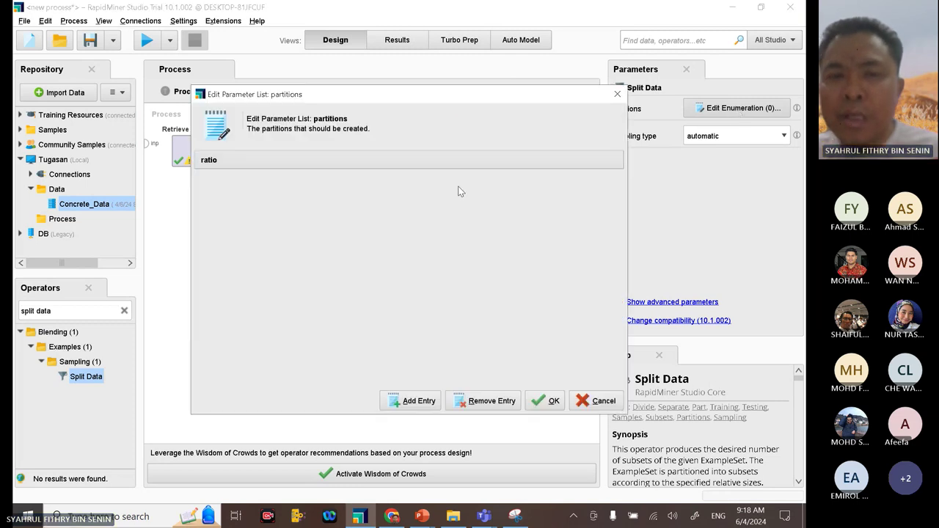
left_click_drag(347, 95, 313, 114)
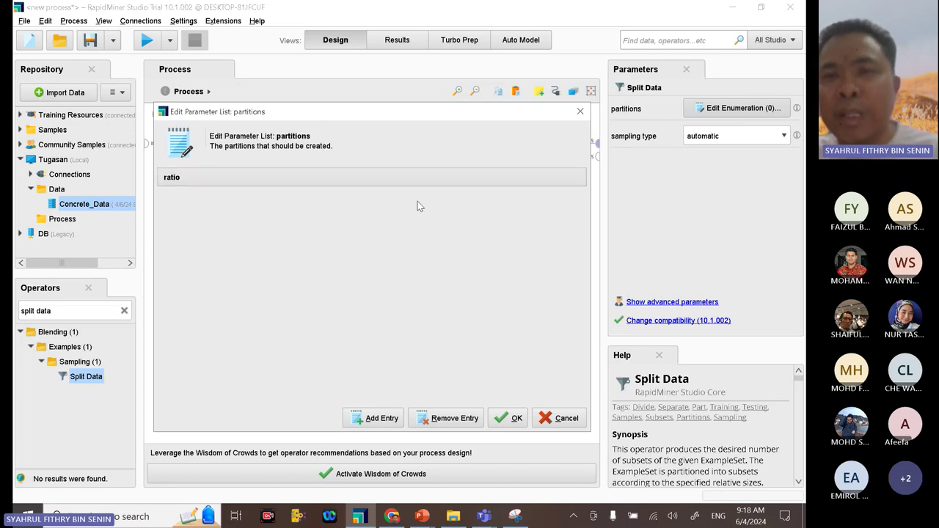
left_click(382, 424)
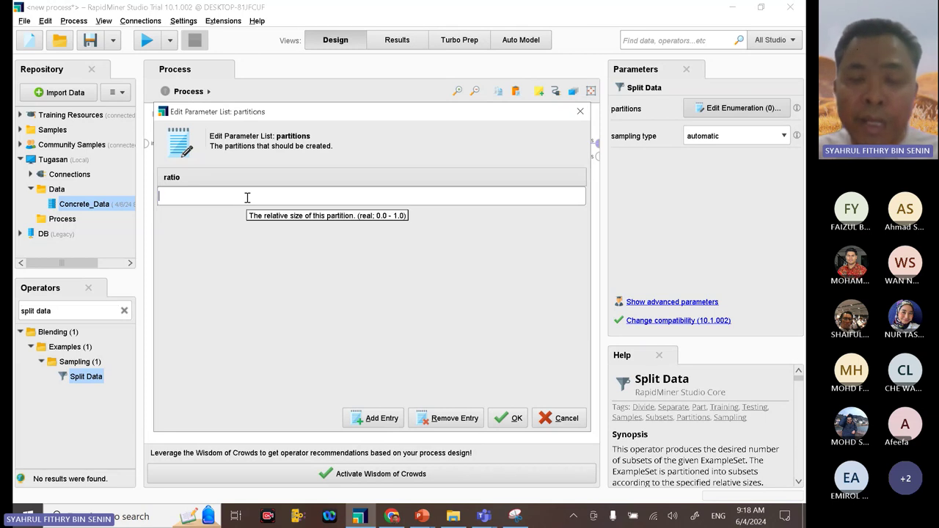
Step: Give the Split Data operator partition ratios of 0.7 and 0.3, and widen the process canvas
type("0.7")
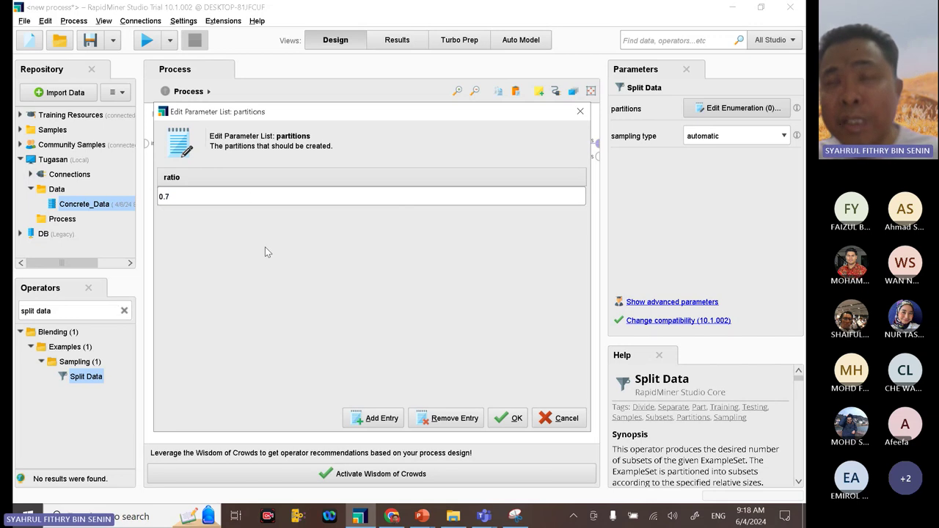
left_click(378, 416)
type("0.3")
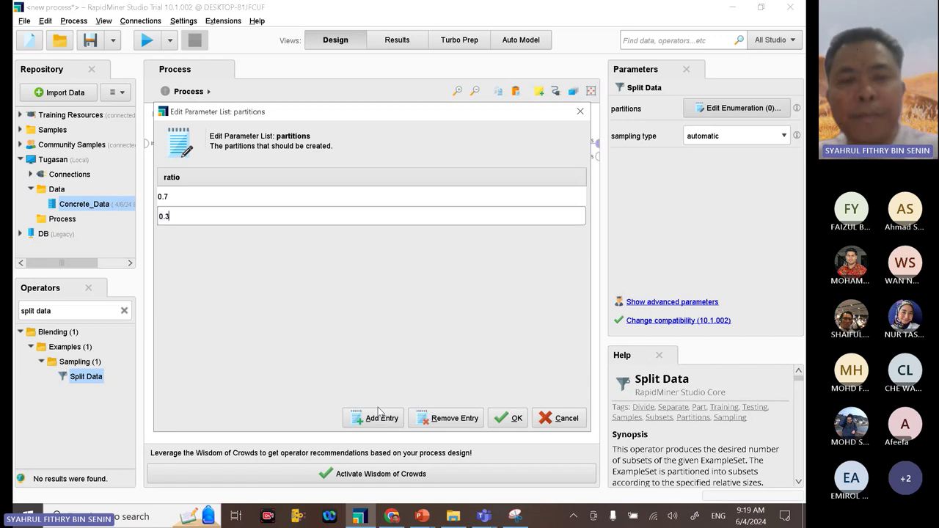
left_click(523, 414)
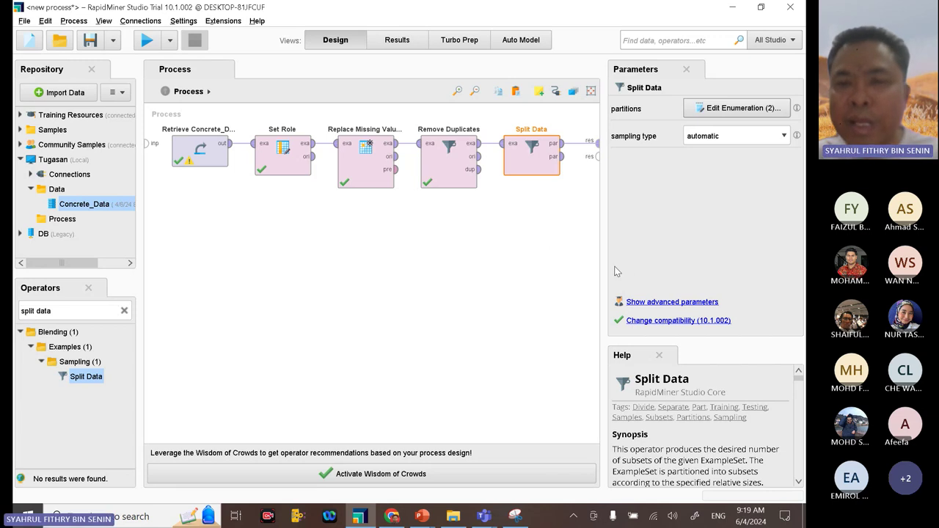
left_click_drag(603, 267, 667, 270)
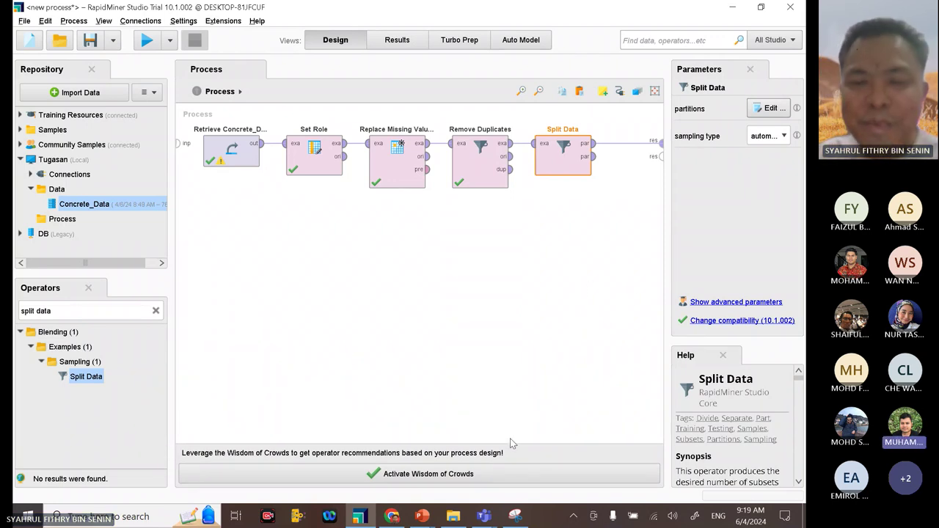
Step: Switch to the Teams meeting window and turn off the camera and the microphone
left_click(483, 517)
left_click(469, 479)
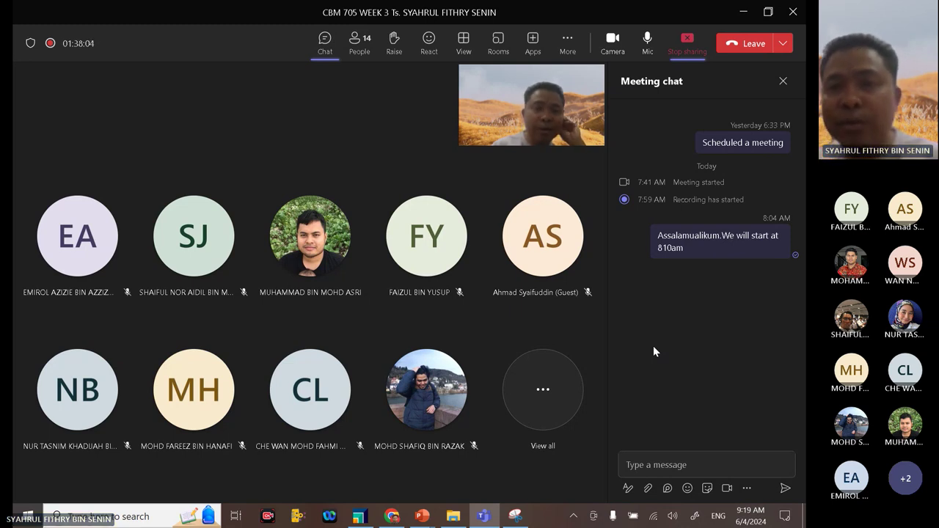
left_click(617, 51)
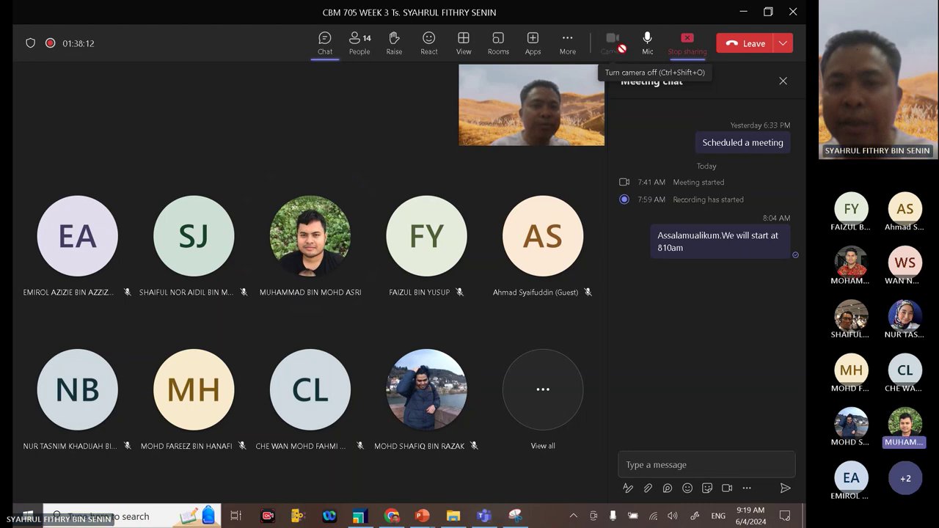
left_click(650, 54)
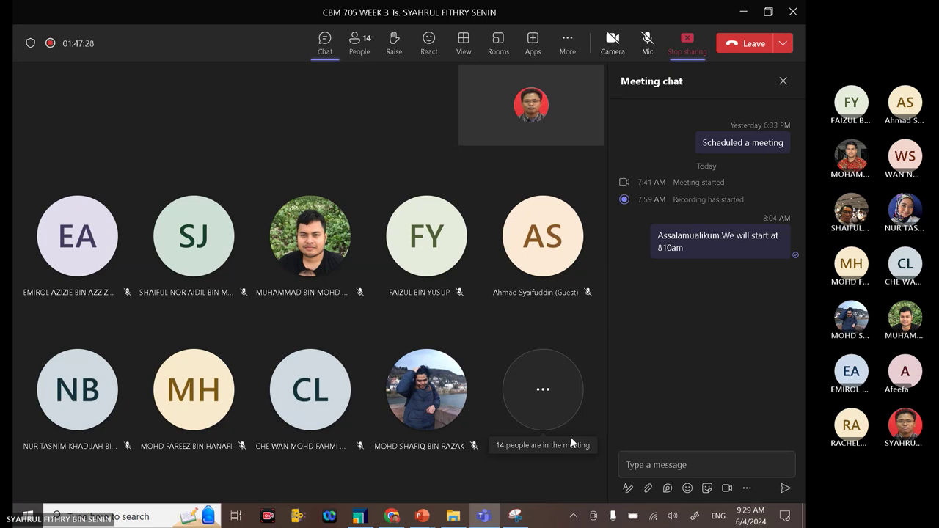
Step: Turn the meeting microphone back on and return to the RapidMiner process
left_click(648, 45)
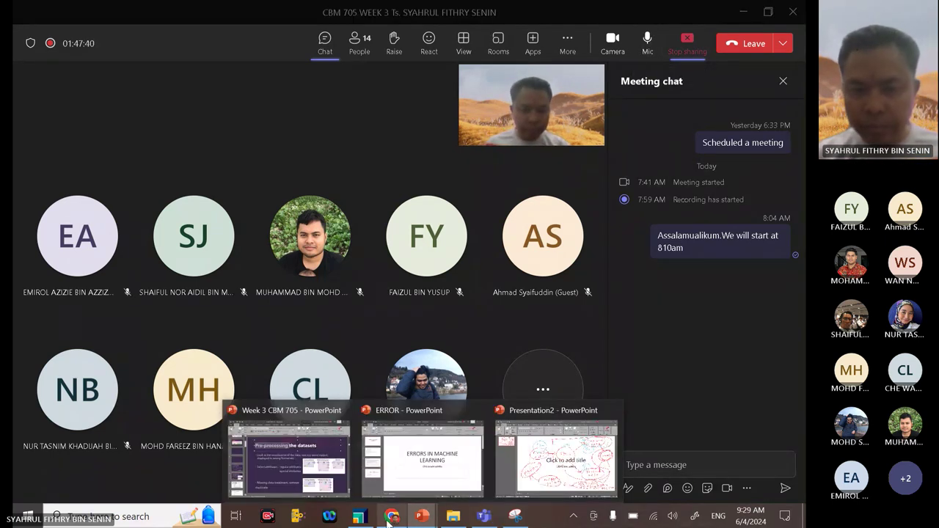
left_click(362, 517)
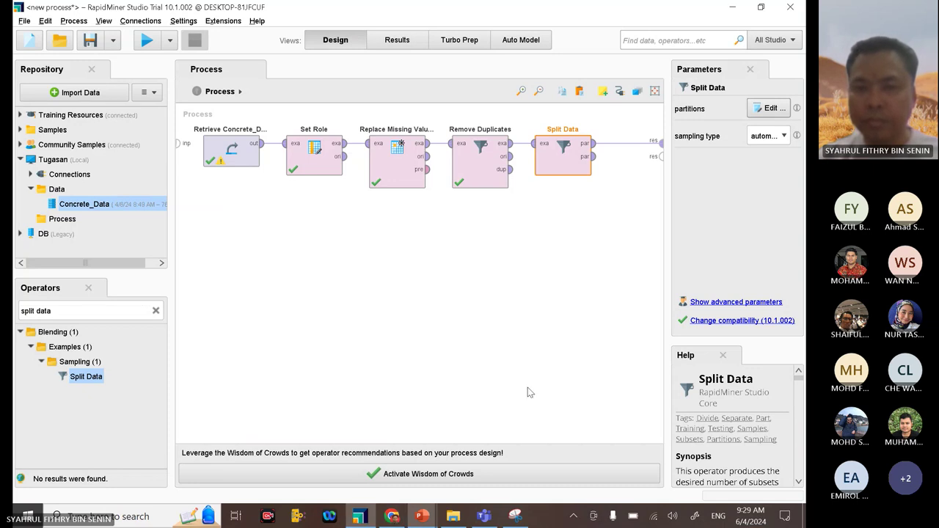
left_click(516, 516)
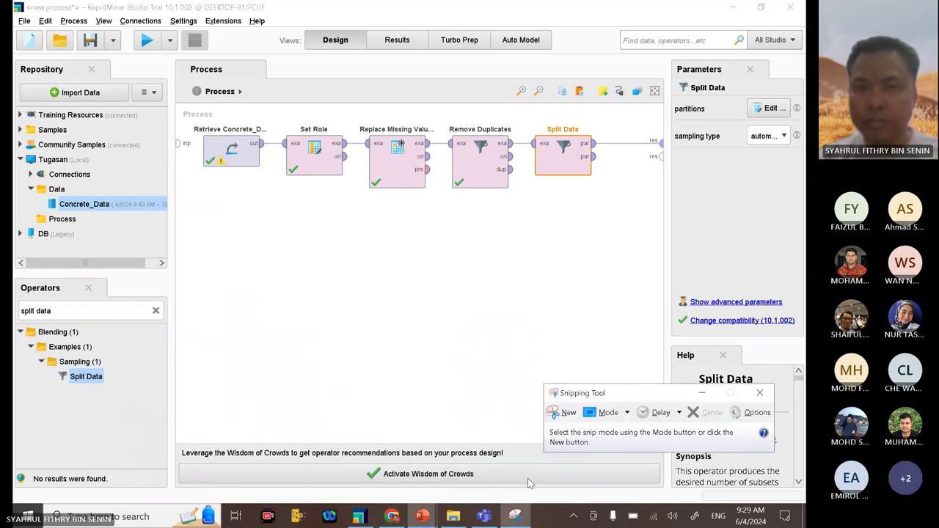
left_click(573, 417)
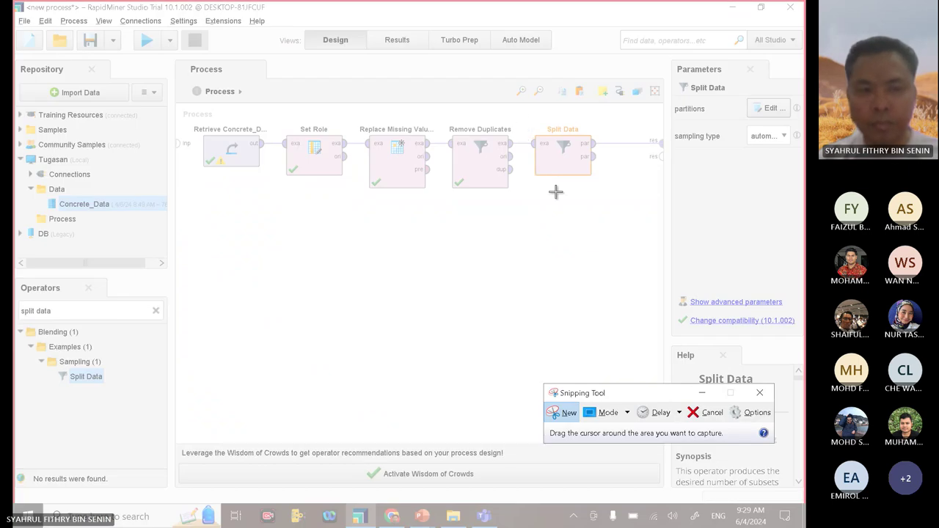
left_click(711, 411)
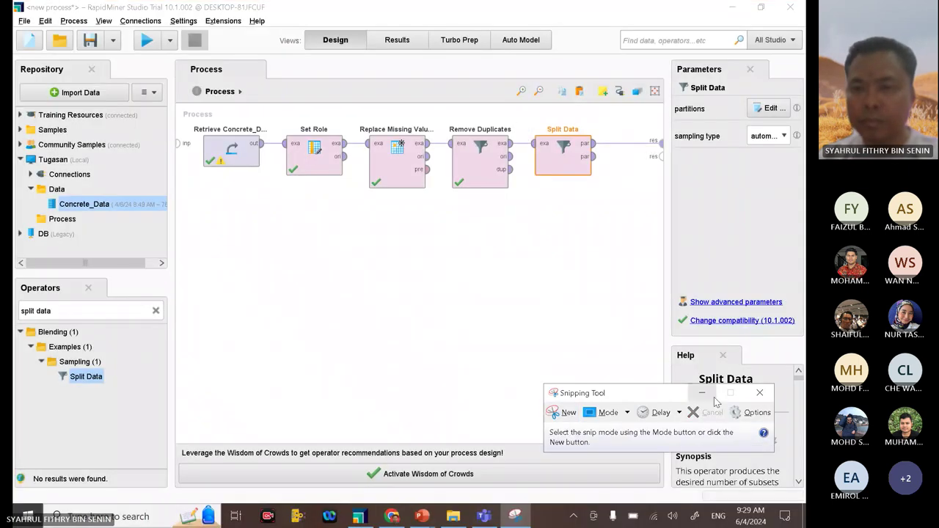
left_click(706, 396)
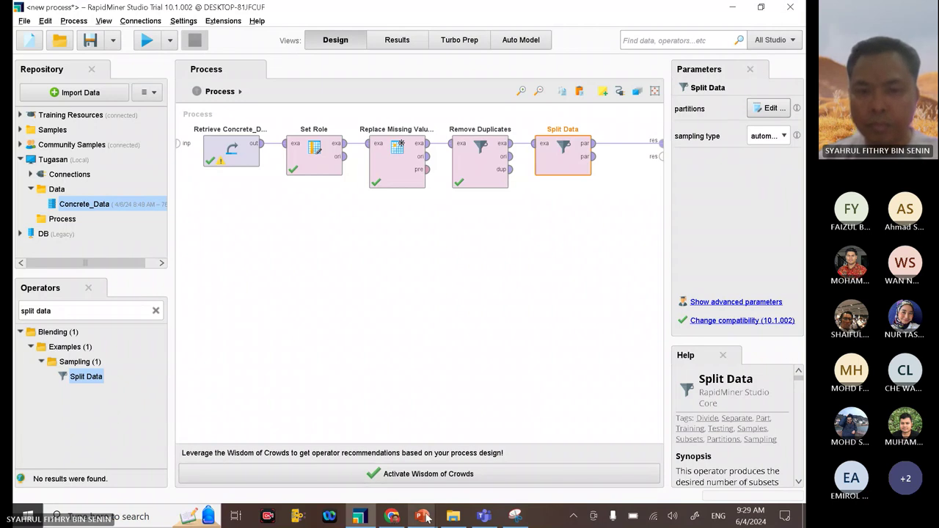
left_click(484, 518)
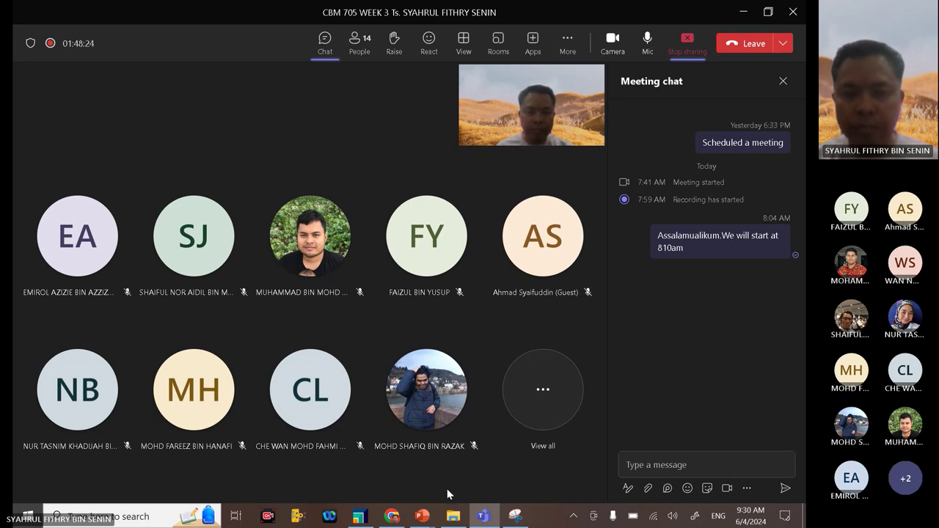
left_click(370, 518)
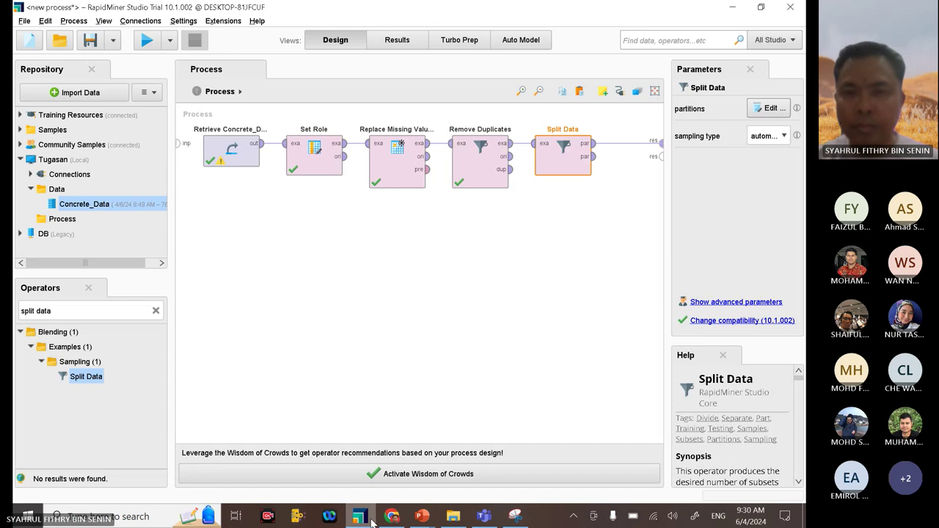
left_click(370, 518)
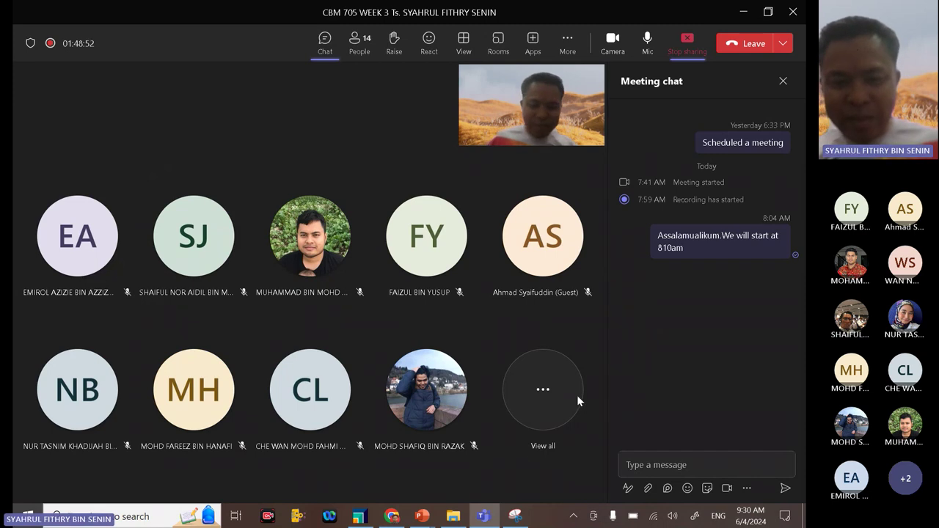
left_click(358, 517)
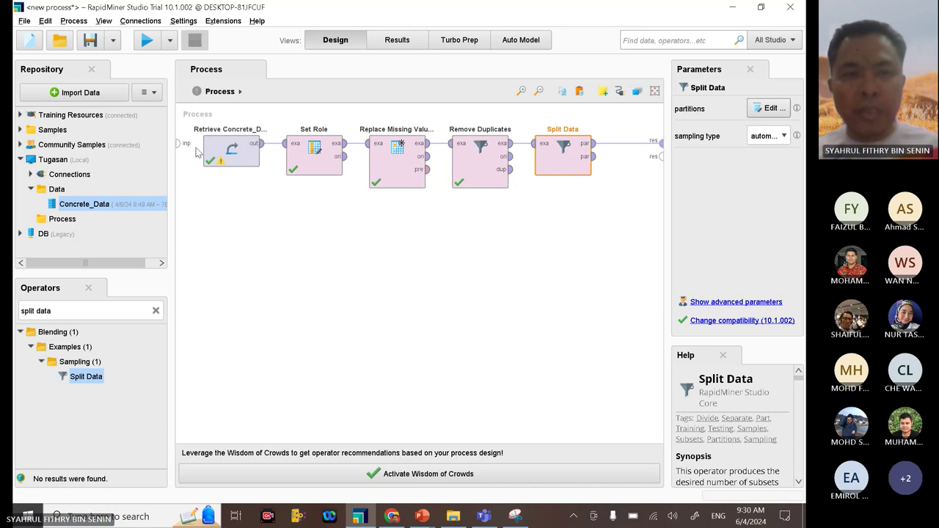
Step: Review the parameters of the Retrieve Concrete_Data, Set Role, Replace Missing Values and Remove Duplicates operators in turn
left_click(248, 161)
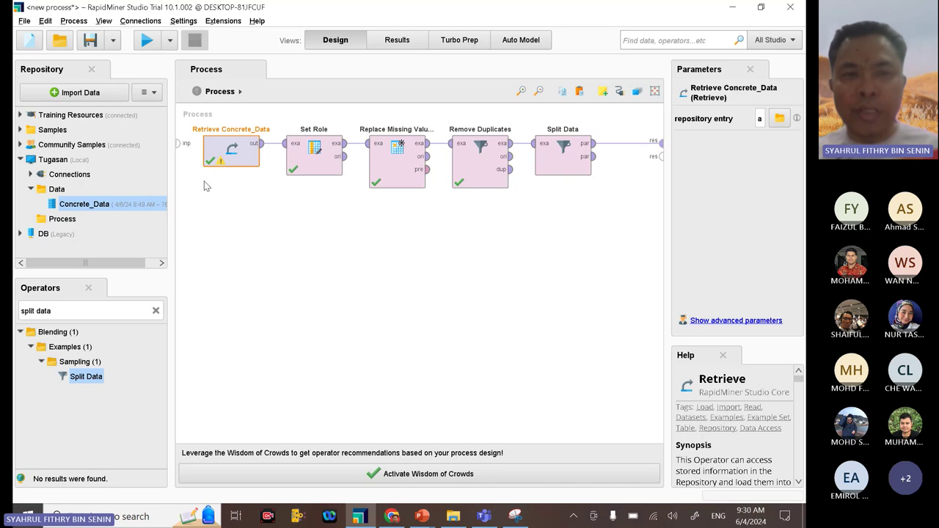
left_click(314, 166)
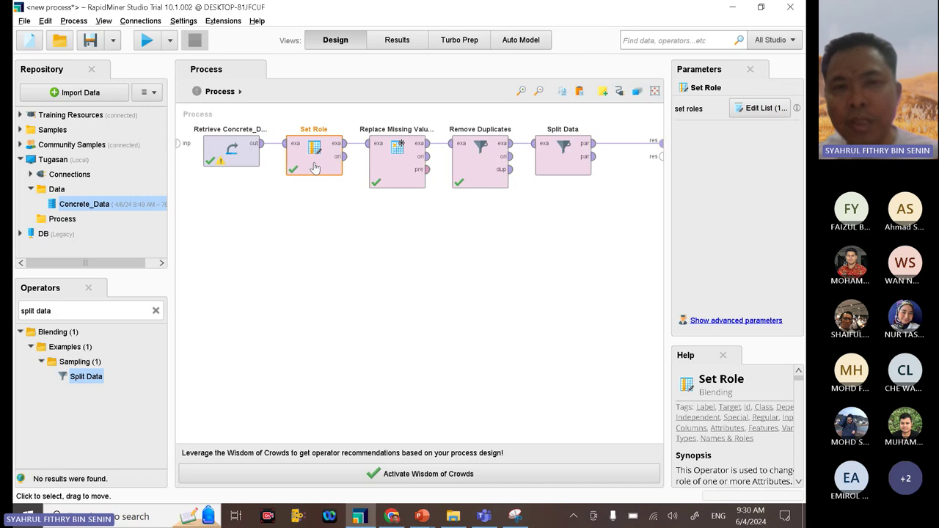
left_click(396, 181)
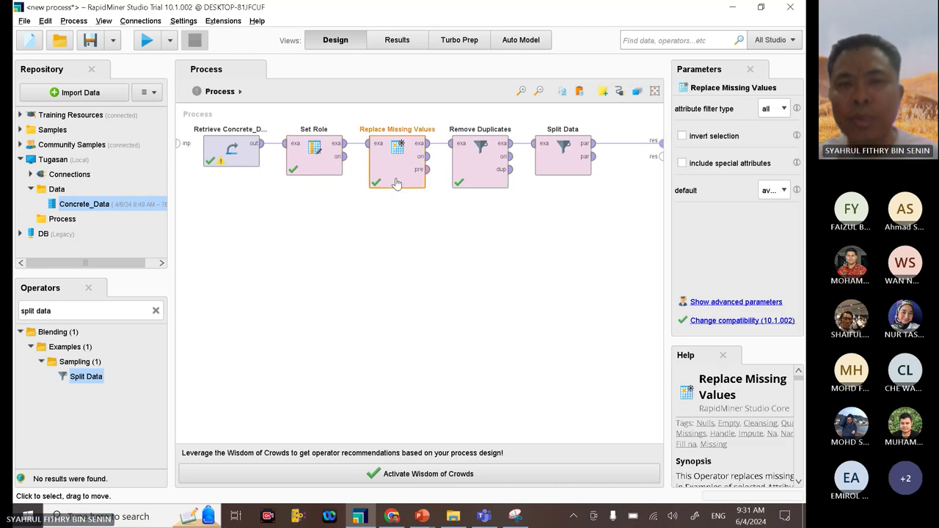
left_click(476, 177)
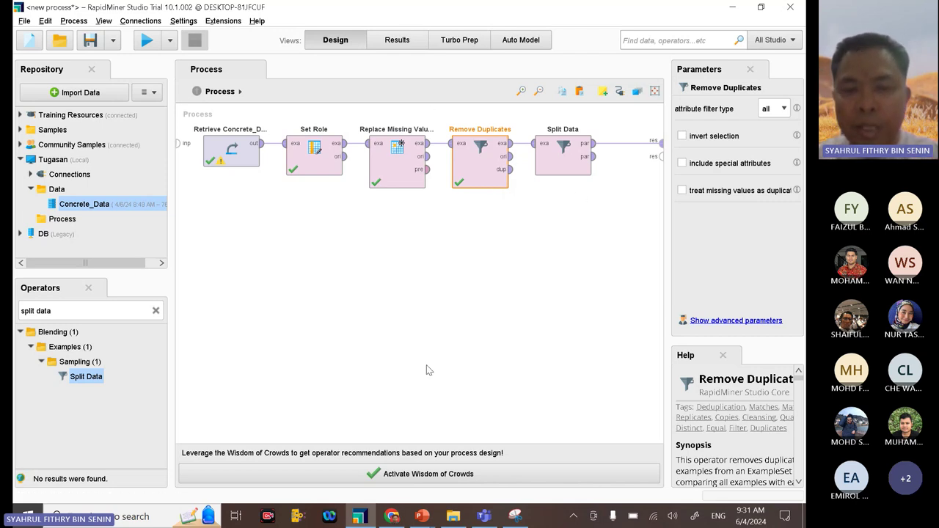
Step: Capture the complete operator chain on the process canvas with Snipping Tool
left_click(517, 518)
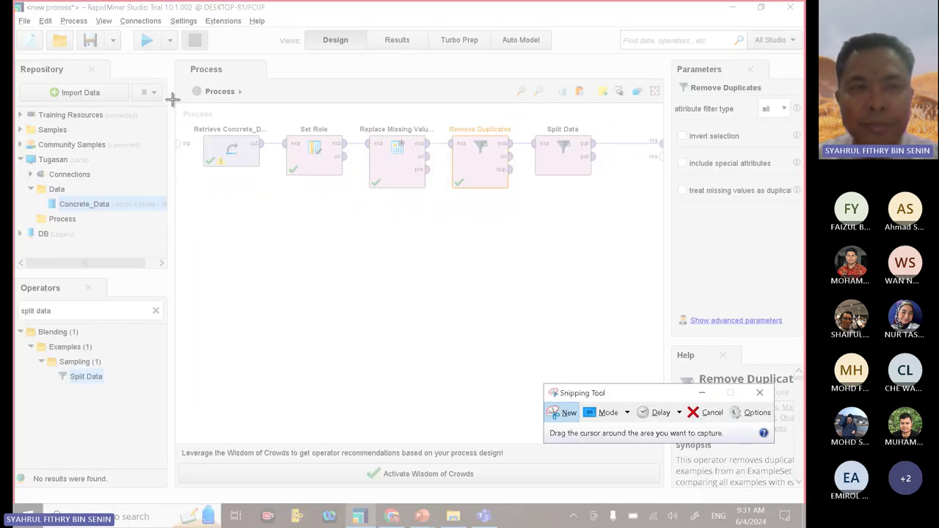
left_click_drag(174, 102, 664, 229)
Step: Switch to Presentation2 in PowerPoint, add a slide after the first, and paste the process screenshot, moved slightly up
mouse_move(431, 516)
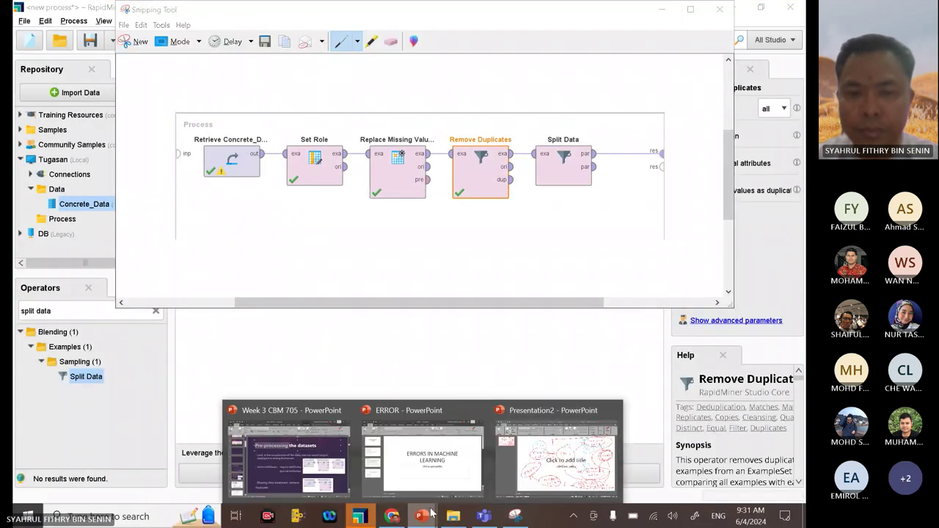
left_click(556, 459)
right_click(110, 231)
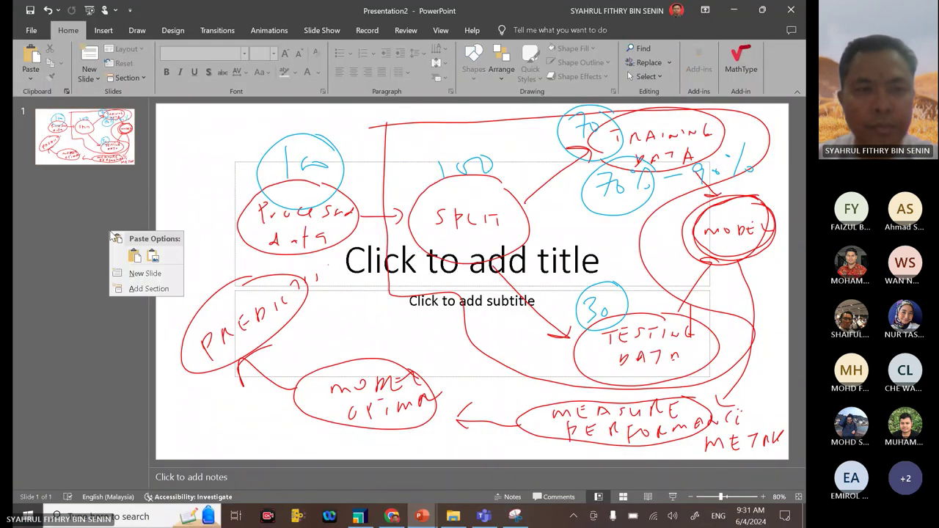
left_click(142, 276)
right_click(169, 162)
left_click(195, 204)
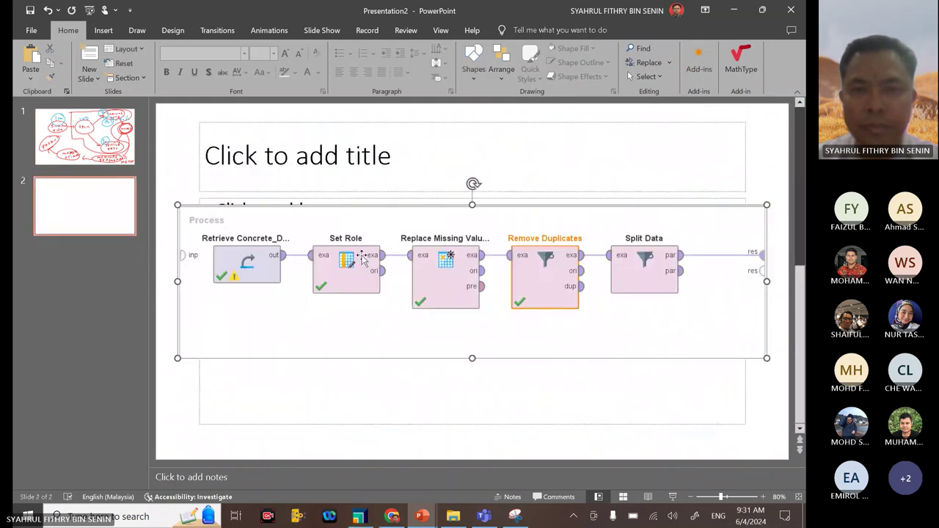
left_click_drag(362, 258, 358, 211)
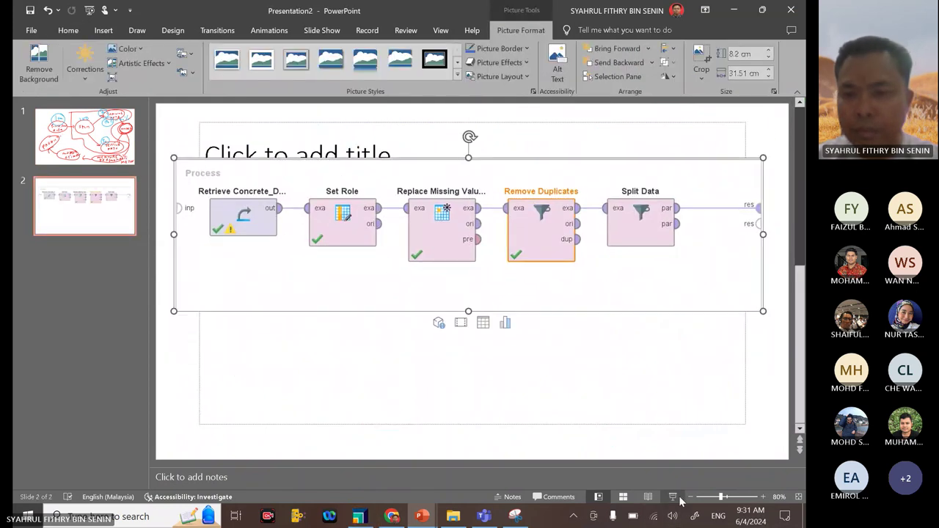
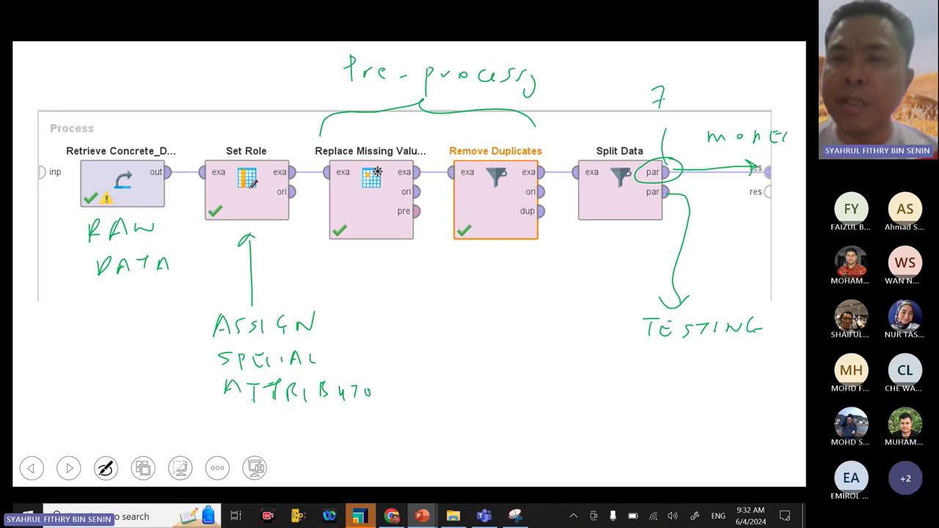
Step: Ink 70% and 30% beside the two Split Data outputs, circle the second output and TESTING, and put the pen away
left_click_drag(680, 84, 689, 105)
left_click(701, 100)
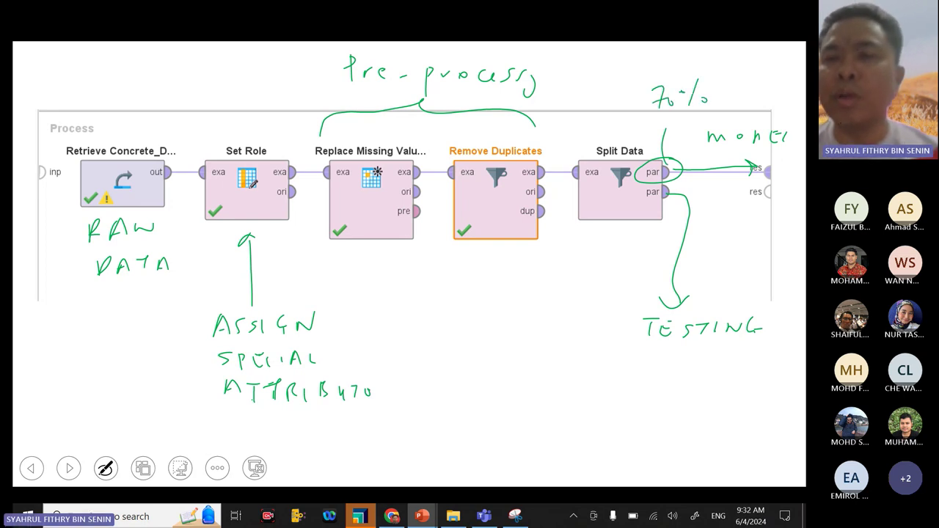
left_click_drag(658, 185, 684, 185)
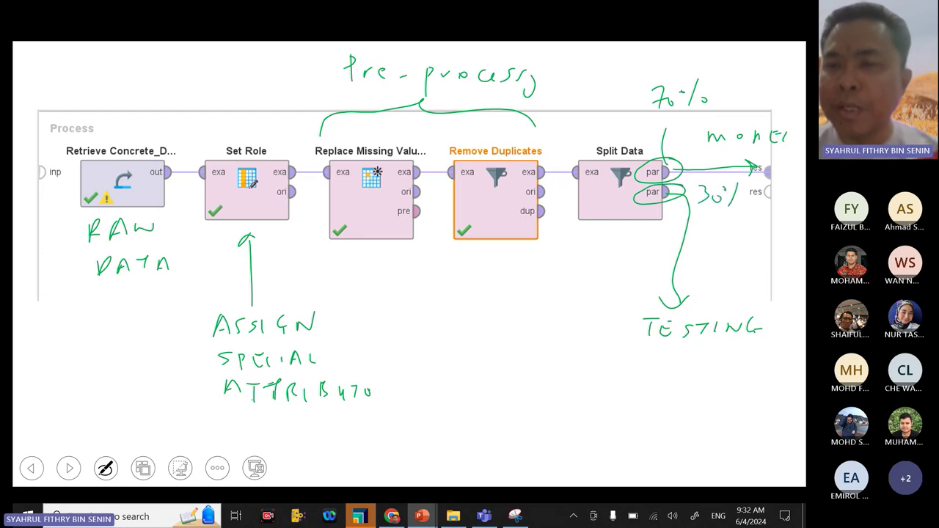
mouse_move(767, 306)
left_mouse_down()
mouse_move(652, 308)
mouse_move(641, 344)
mouse_move(765, 345)
mouse_move(768, 303)
left_mouse_up()
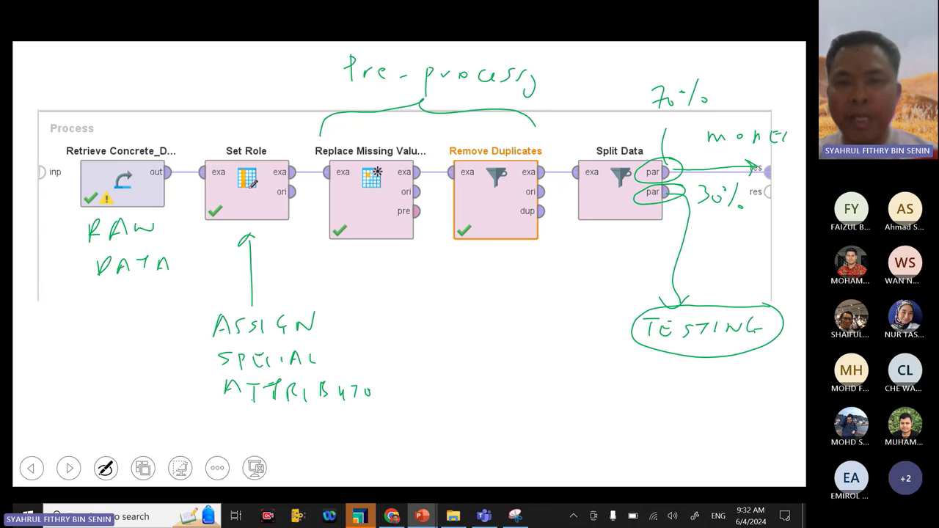
key("Escape")
key("Escape")
left_click(389, 293)
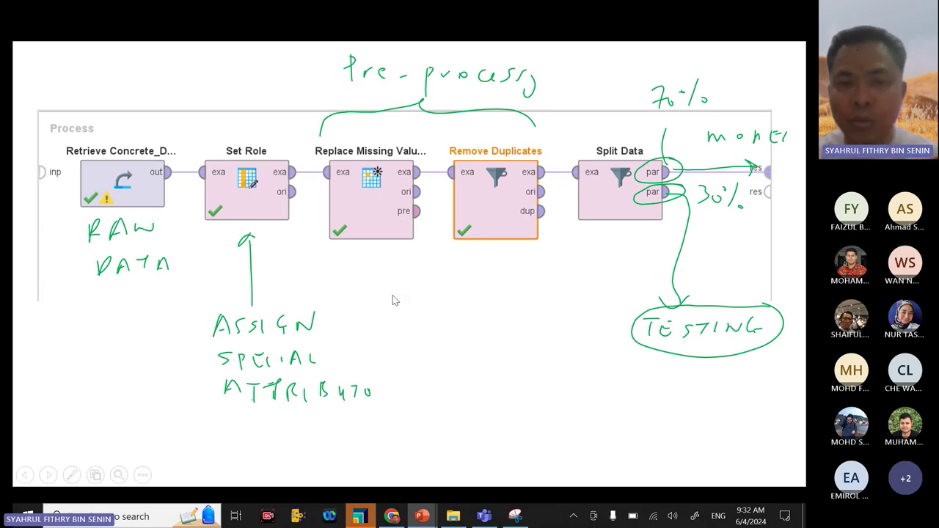
Step: Switch to RapidMiner Studio and widen the process canvas by narrowing the Parameters area
left_click(359, 516)
left_click_drag(668, 270, 724, 270)
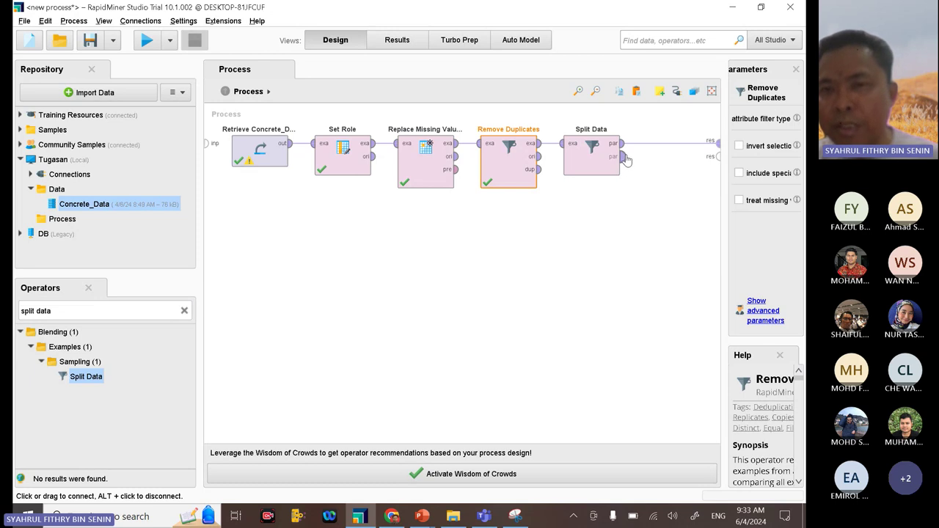
left_click(116, 310)
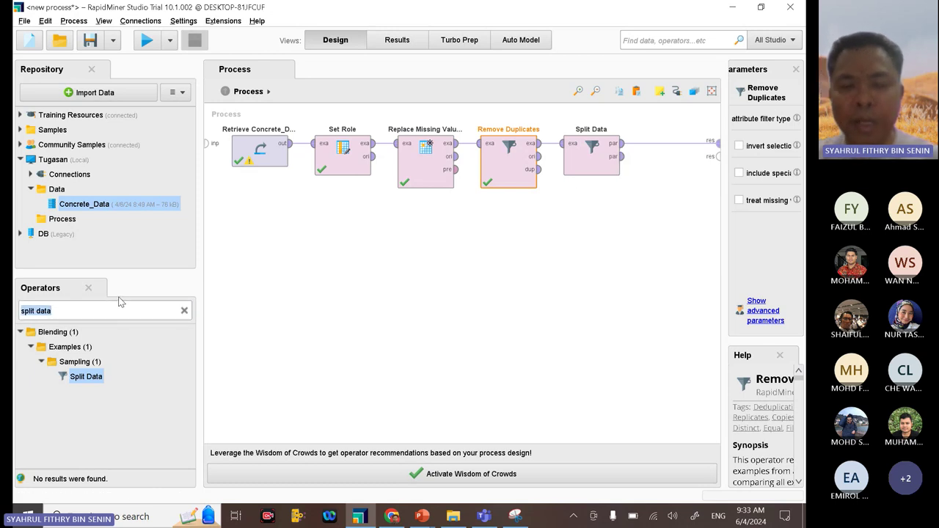
type("apply ")
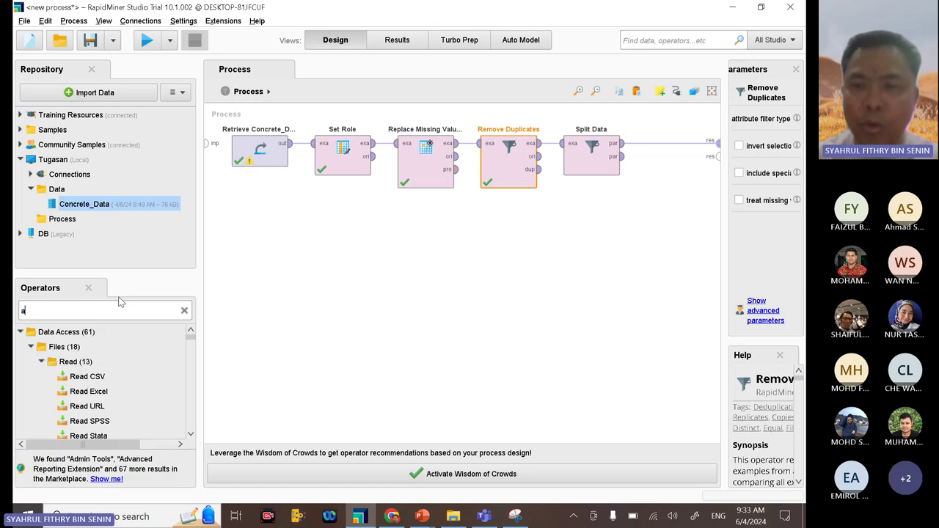
type("model")
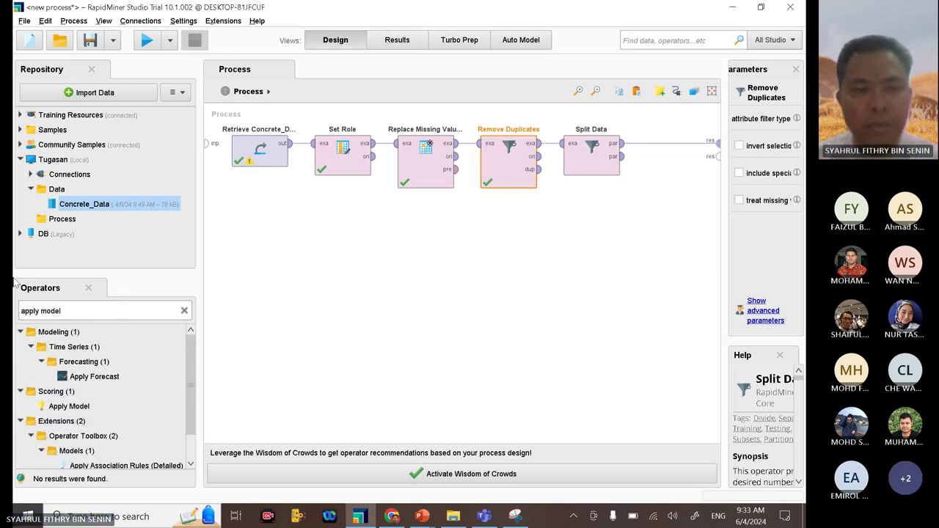
left_click_drag(69, 406, 614, 224)
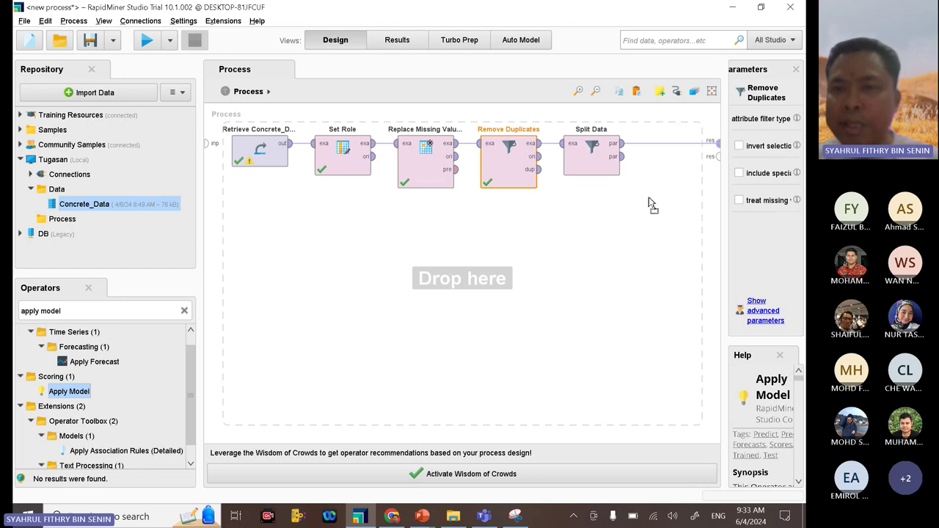
left_click_drag(648, 196, 658, 148)
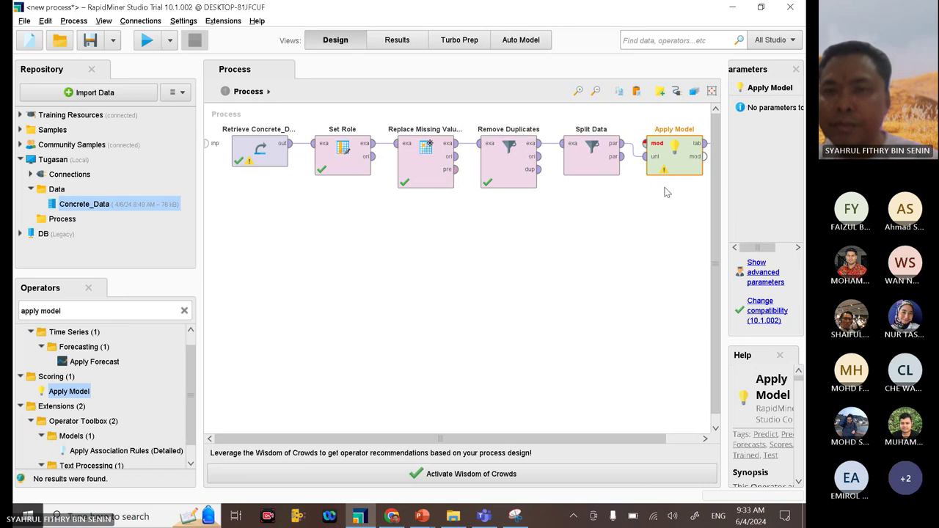
left_click_drag(664, 157, 581, 252)
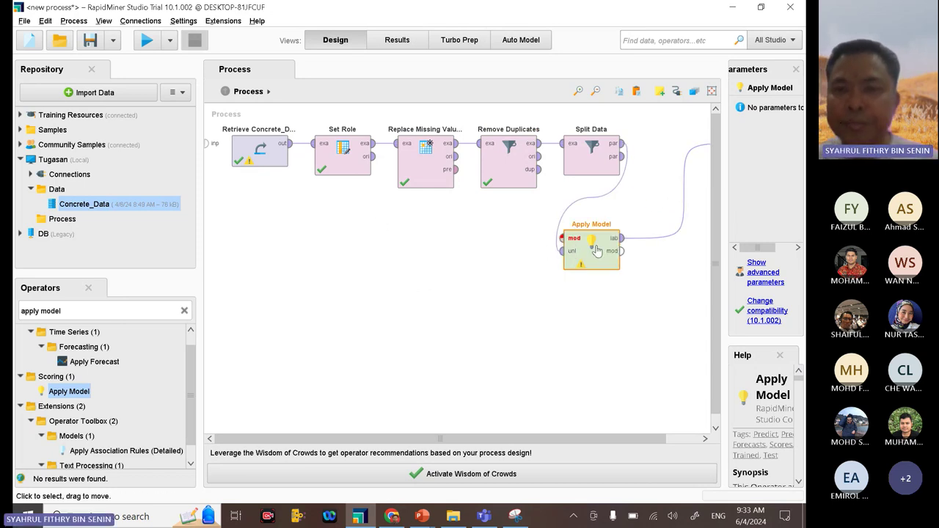
key("Delete")
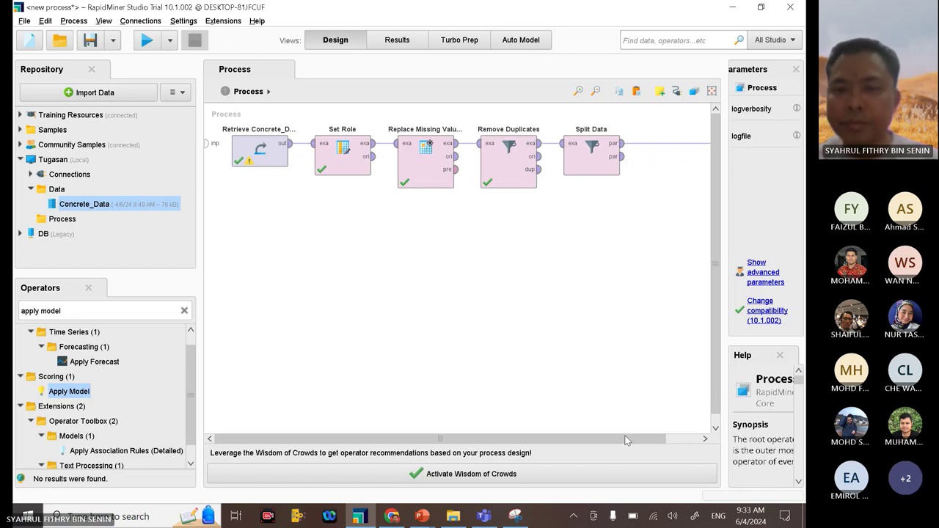
Step: Find the Neural Net operator and insert it after Split Data, with the first split output feeding its training input
left_click_drag(627, 438, 733, 447)
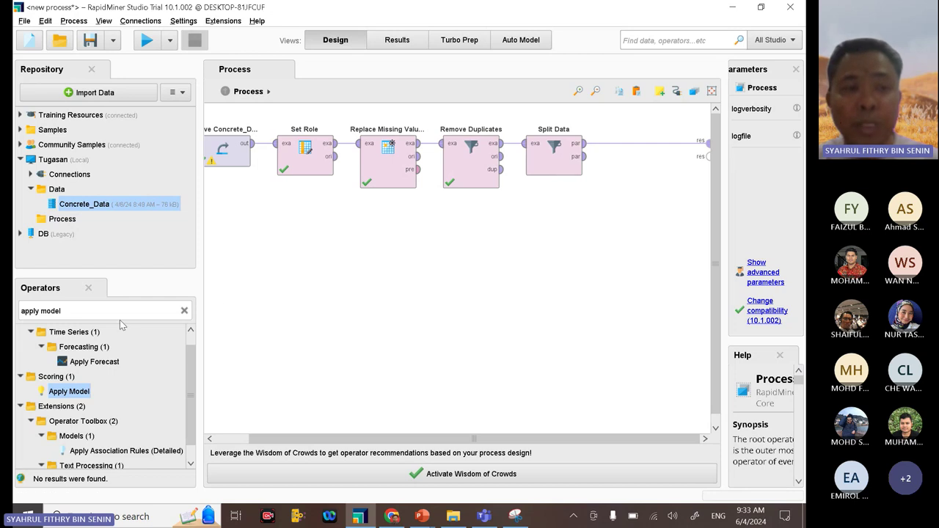
left_click_drag(118, 311, 13, 325)
type("neur")
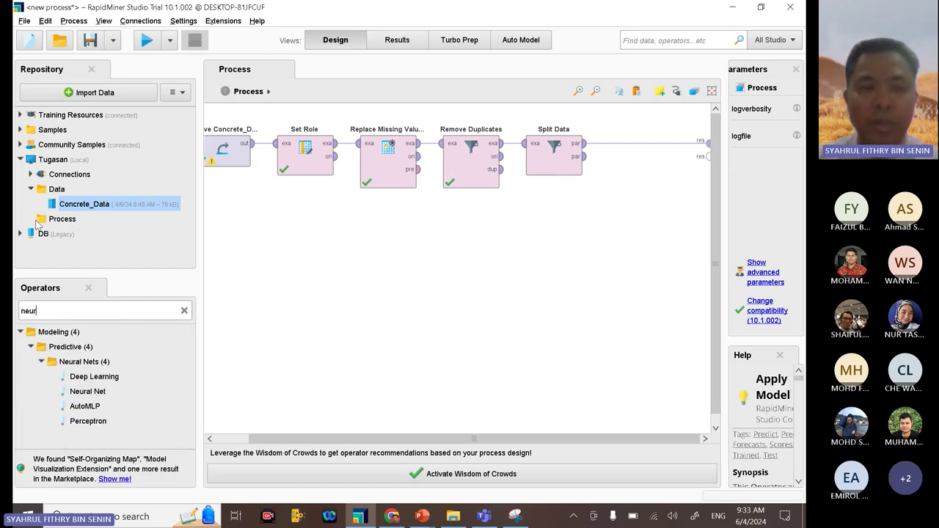
type("alne")
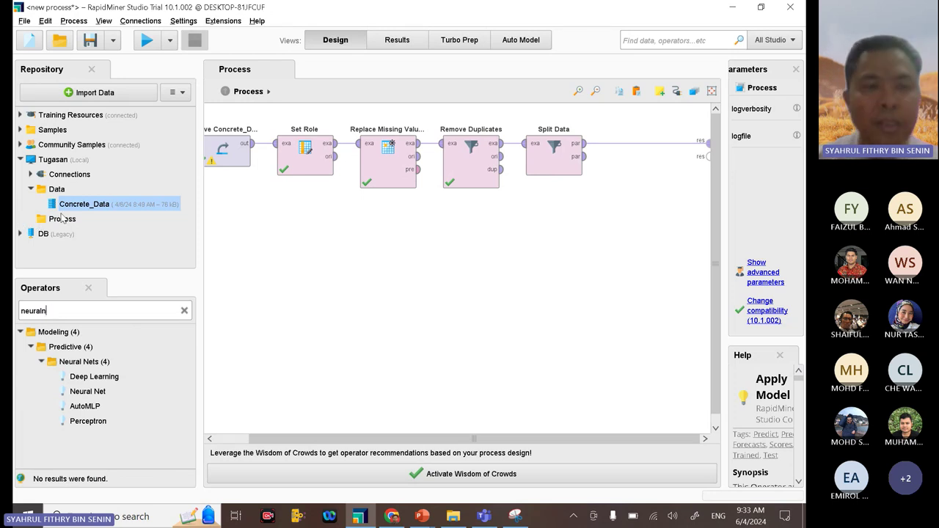
key("BackSpace")
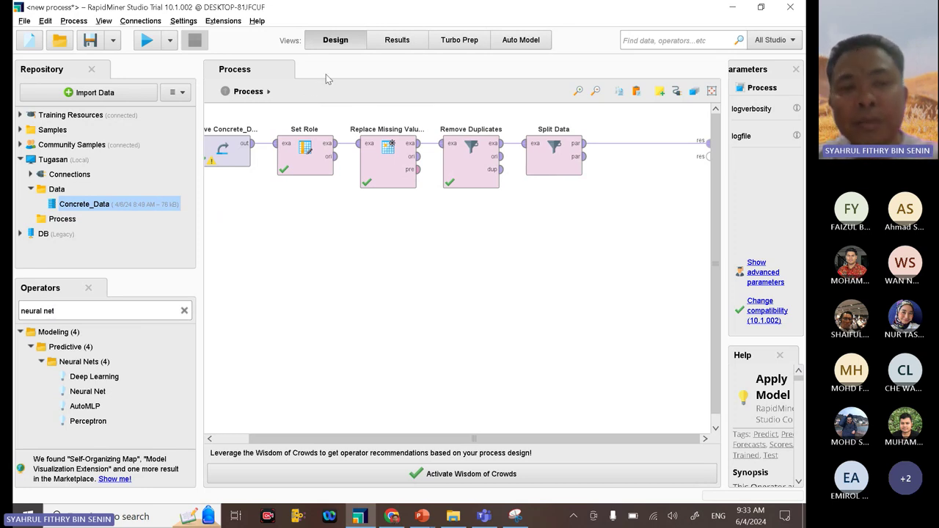
left_click_drag(94, 392, 99, 395)
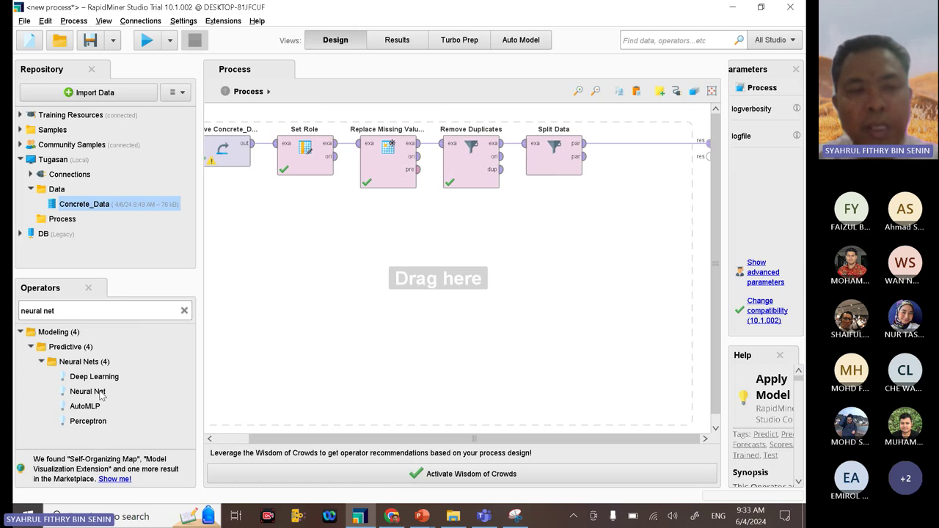
left_click(101, 395)
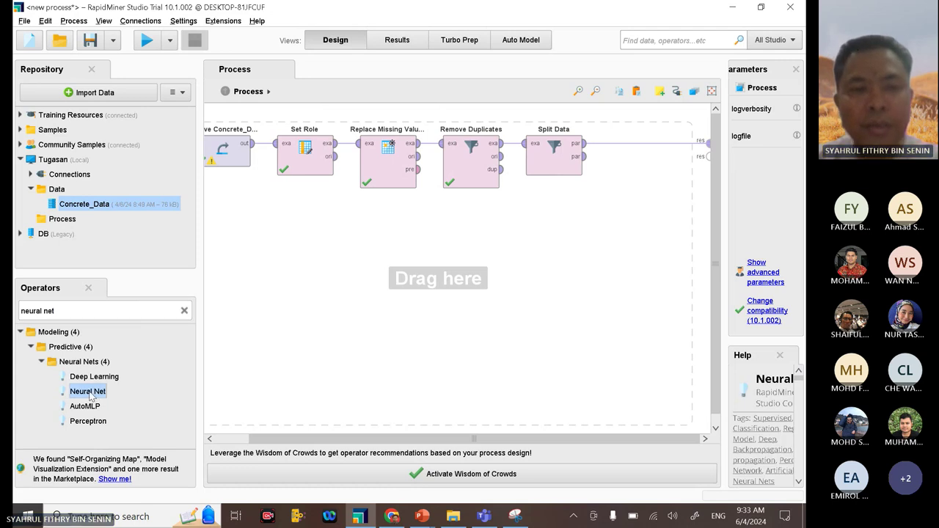
left_click_drag(89, 396, 638, 143)
left_click(619, 223)
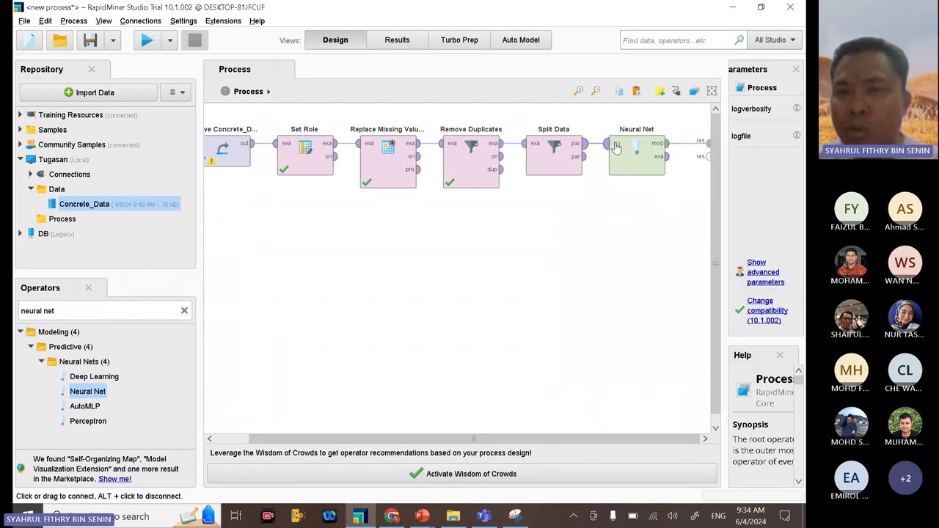
mouse_move(618, 147)
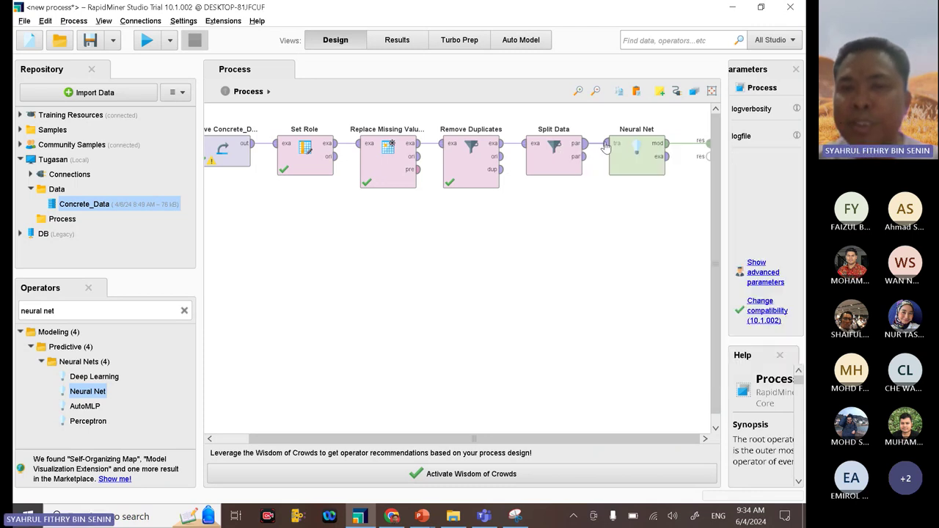
mouse_move(586, 147)
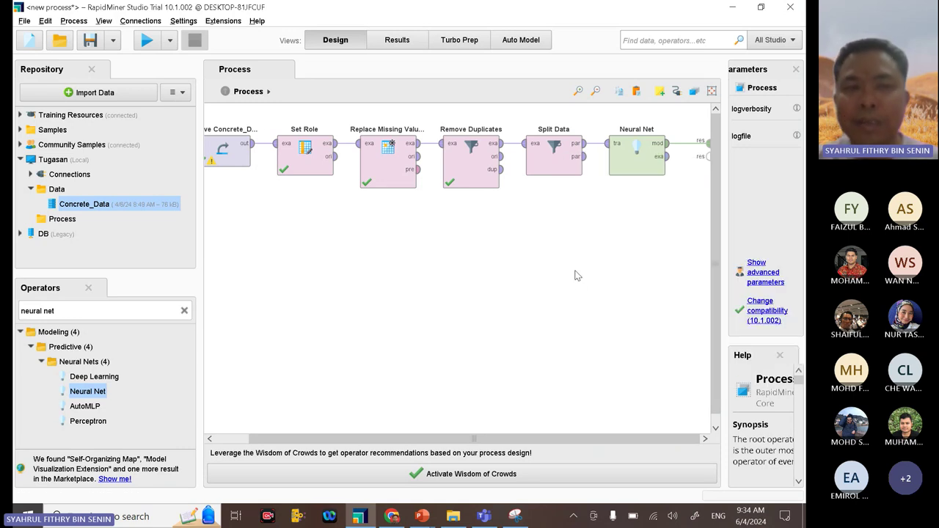
Step: Find the Apply Model operator and place it unconnected directly below Neural Net
left_click(127, 312)
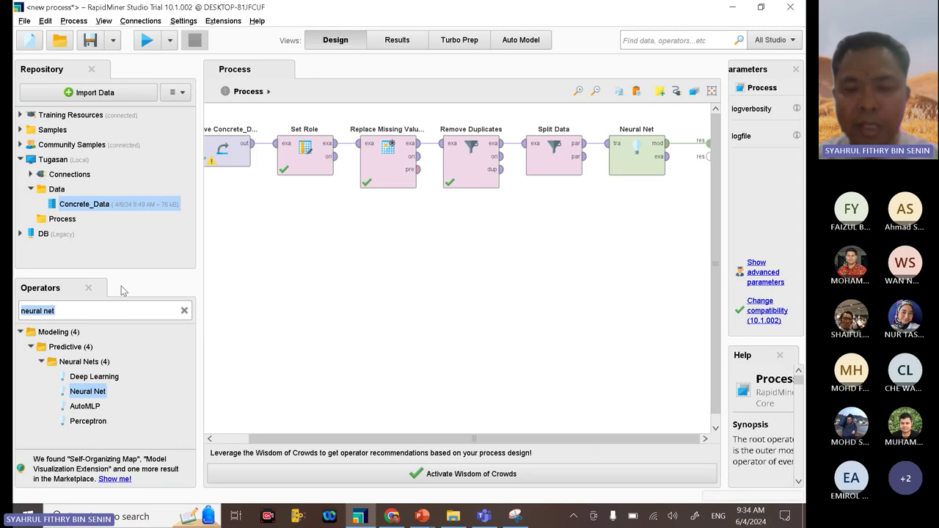
type("apply model")
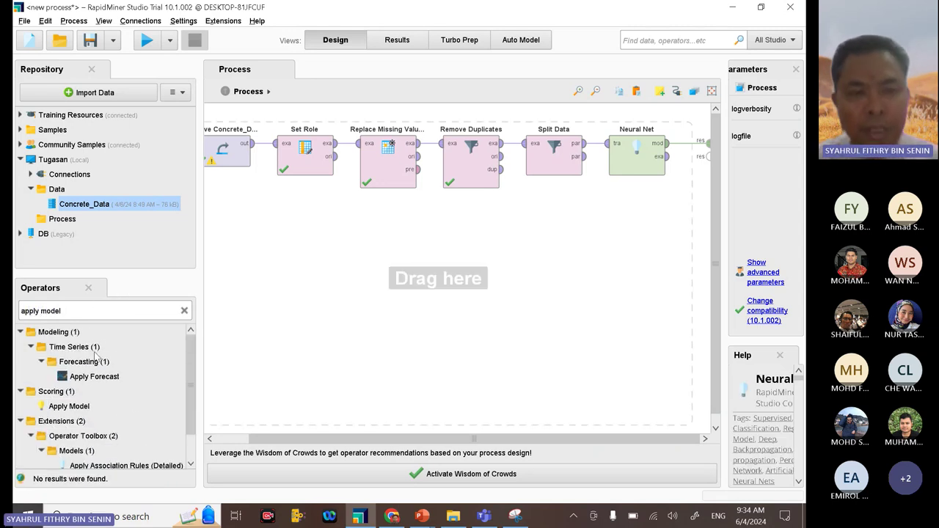
left_click(81, 407)
left_click_drag(85, 410, 636, 271)
left_click_drag(601, 229, 601, 260)
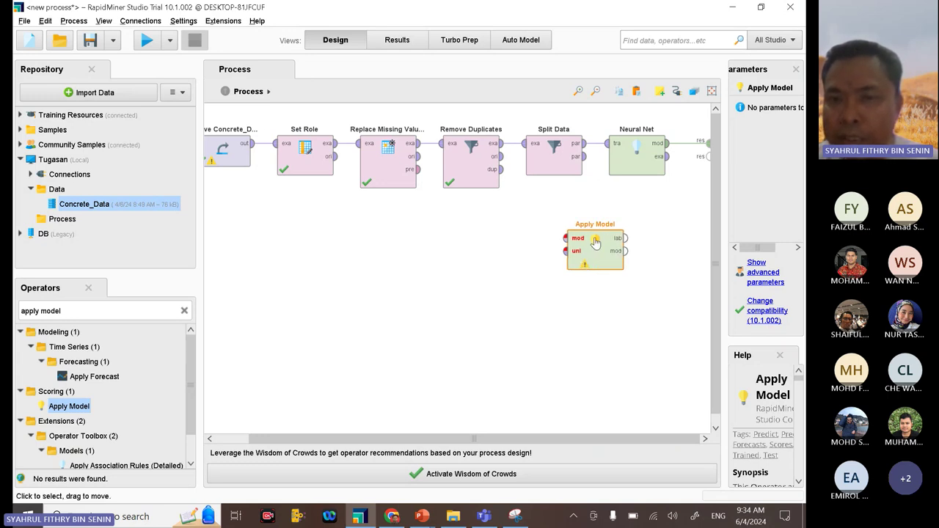
left_click_drag(598, 259, 628, 233)
Step: Connect the second Split Data output to Apply Model's unlabelled data input and lower the Apply Model operator slightly
left_click(585, 157)
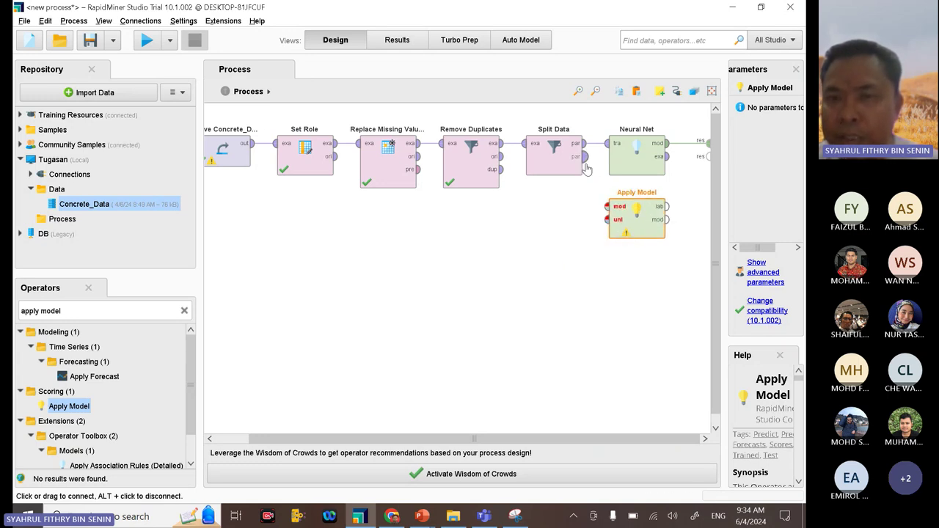
left_click(607, 220)
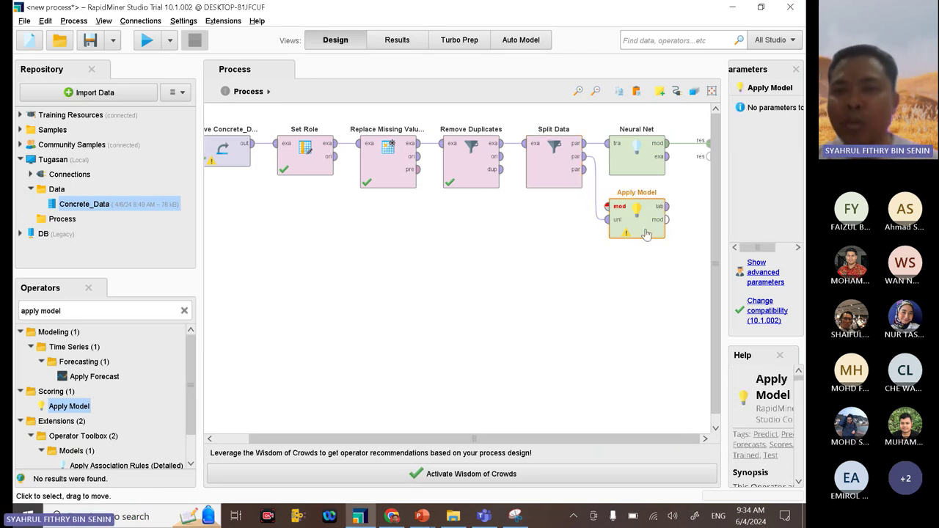
left_click_drag(644, 246, 647, 269)
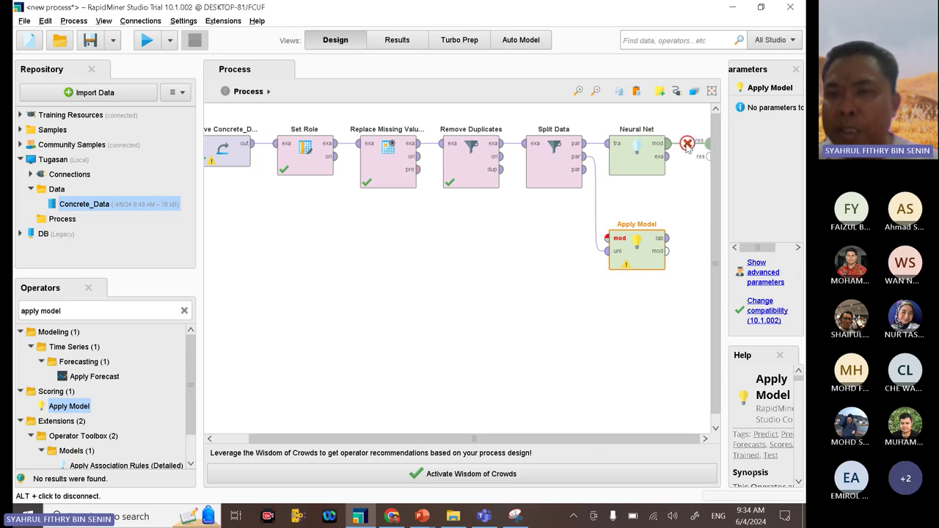
Step: Reroute Neural Net's model output from the process result to Apply Model's model input, and move Apply Model further down
left_click(690, 145, "alt")
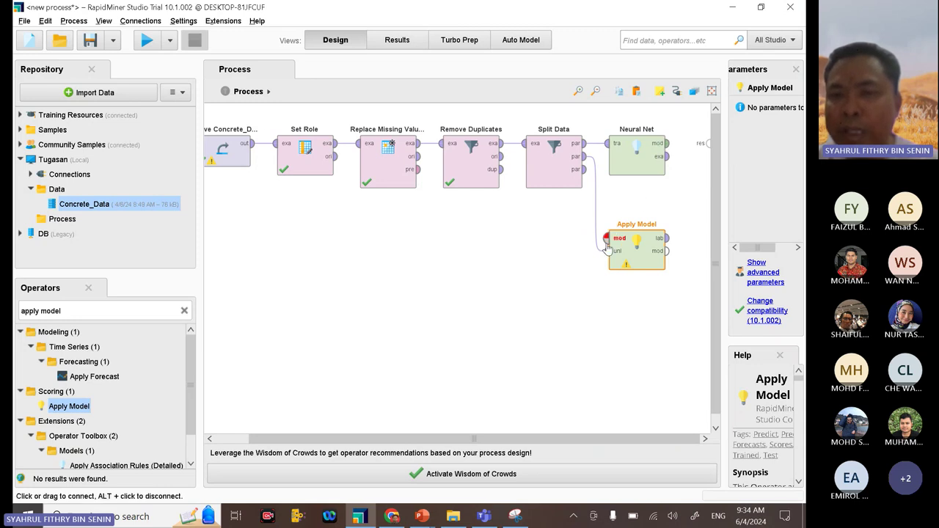
left_click(668, 144)
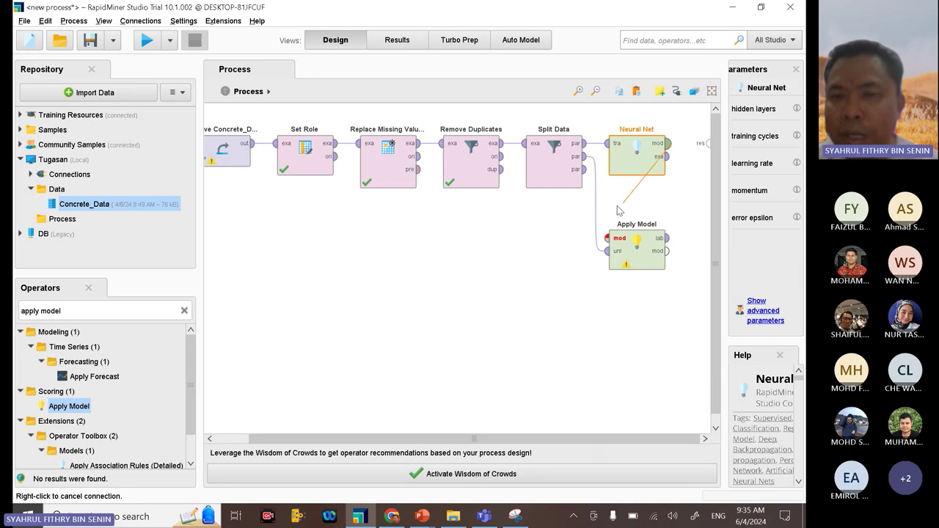
left_click(606, 238)
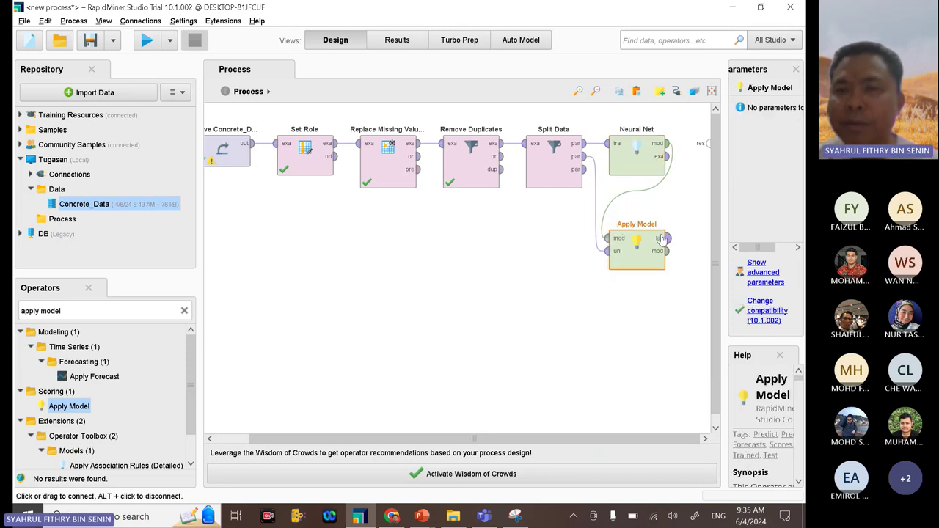
left_click_drag(652, 268, 652, 299)
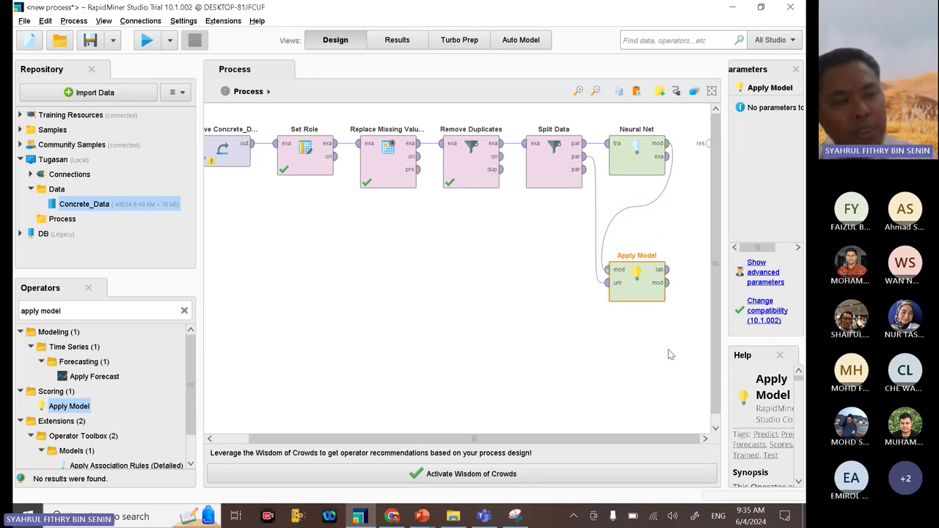
Step: Connect Apply Model's model output to the first process result port and run the process
left_click(672, 288)
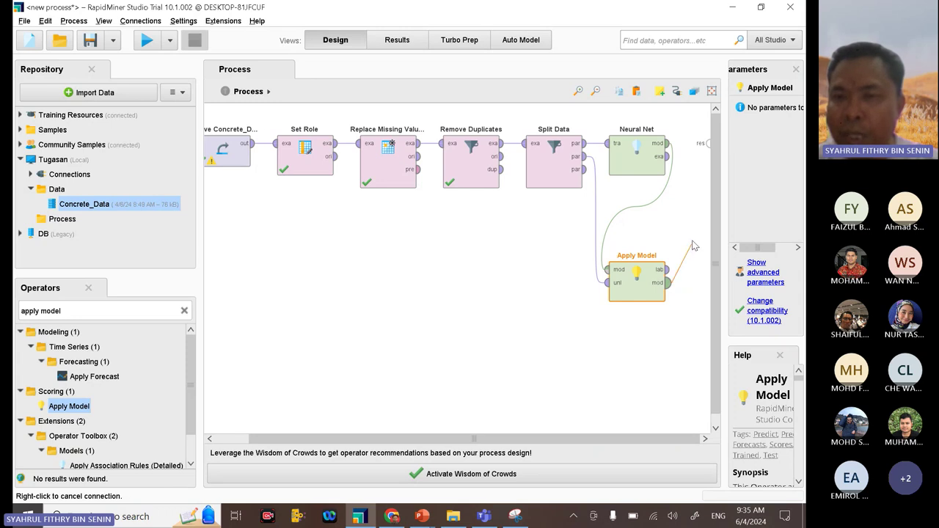
left_click(707, 144)
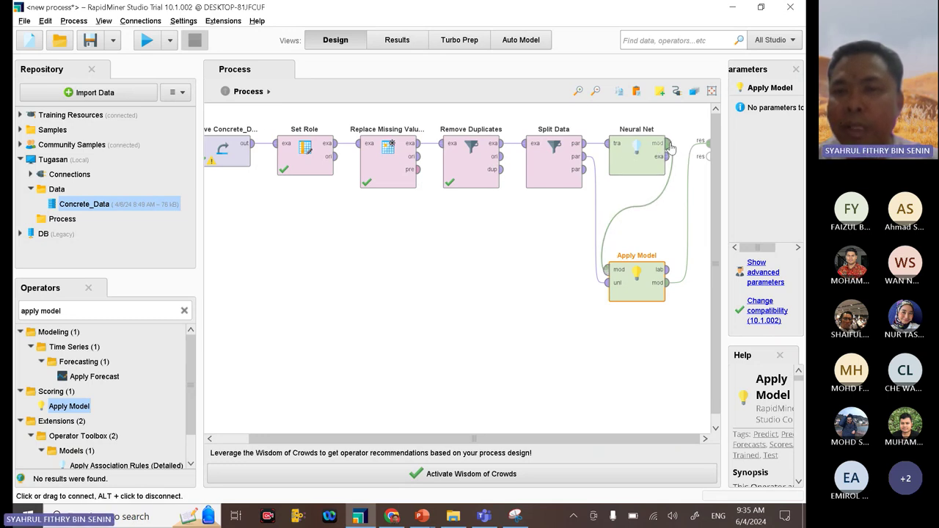
left_click_drag(585, 156, 615, 285)
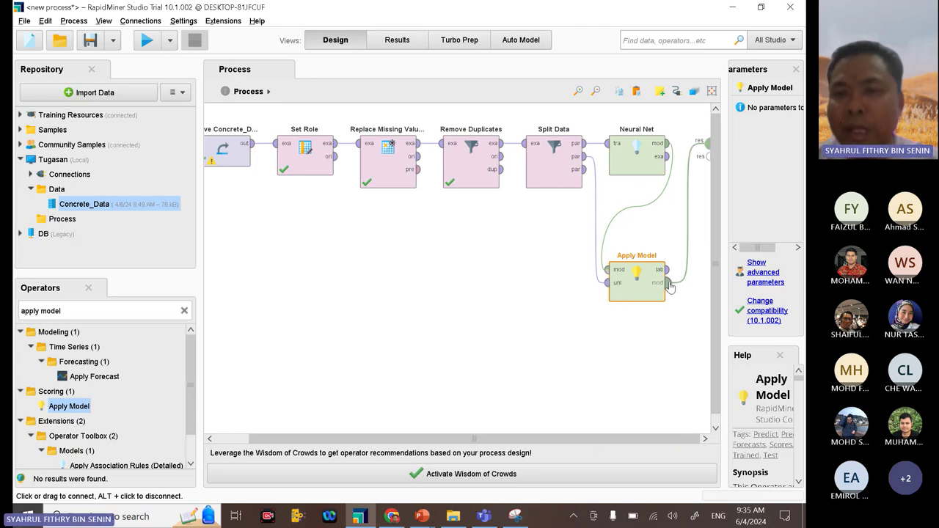
left_click_drag(669, 286, 708, 152)
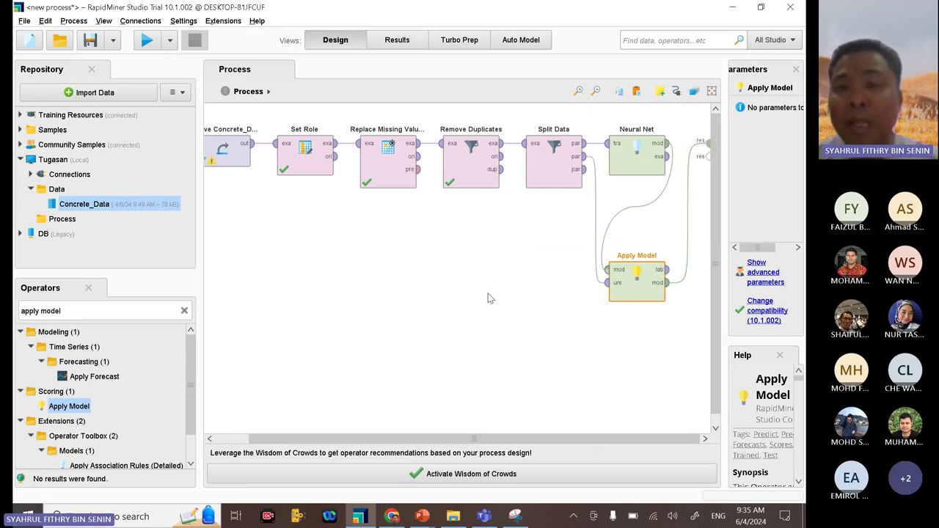
left_click(146, 41)
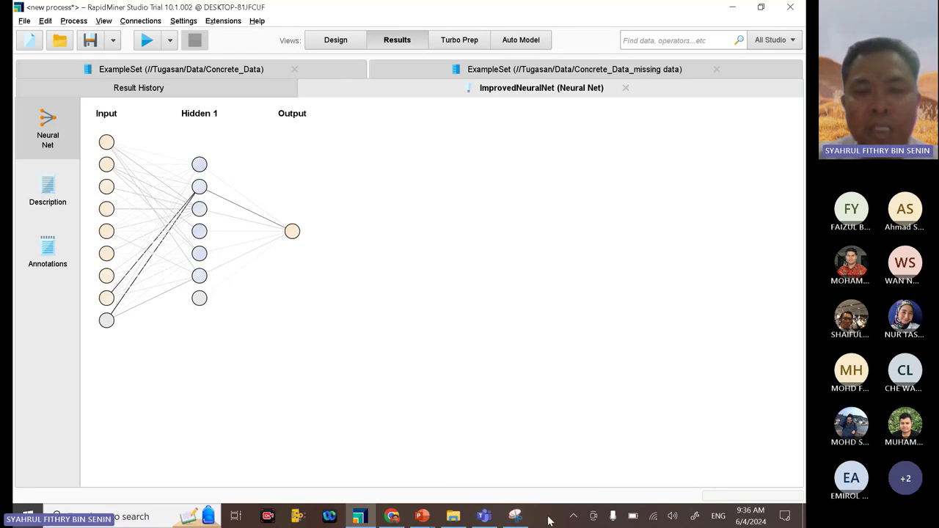
Step: Capture the neural network diagram from input to output layer with Snipping Tool
left_click(515, 517)
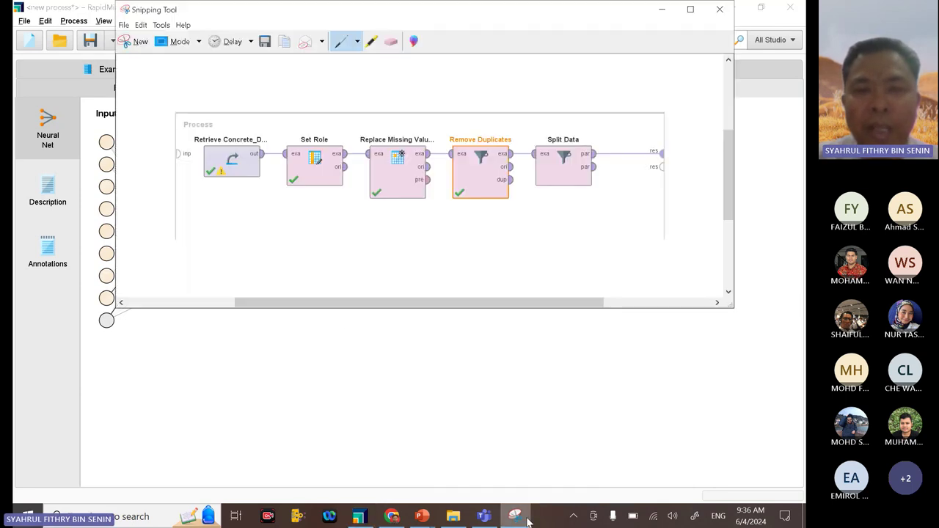
left_click(126, 44)
left_click_drag(88, 100, 377, 353)
Step: Switch to Presentation2 in PowerPoint, add a third slide, paste the neural network diagram and shift it slightly up and left
mouse_move(424, 514)
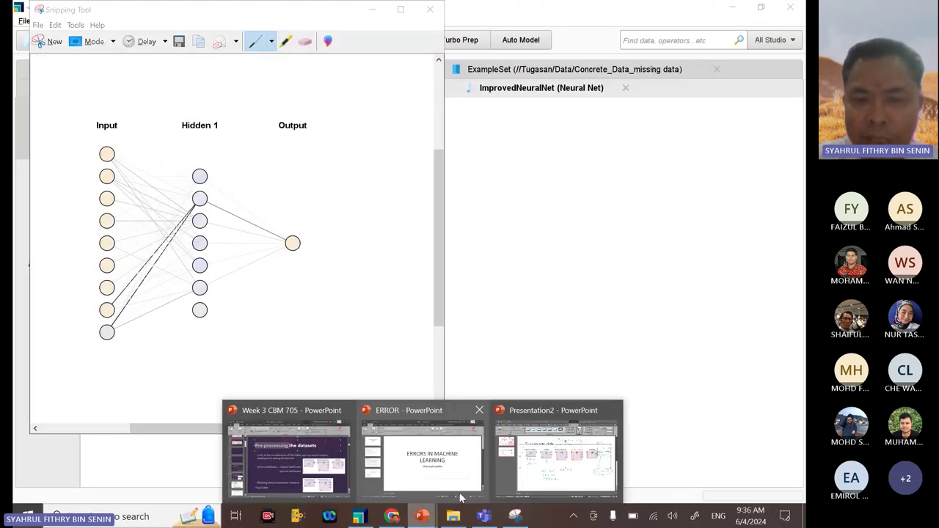
left_click(525, 481)
right_click(100, 269)
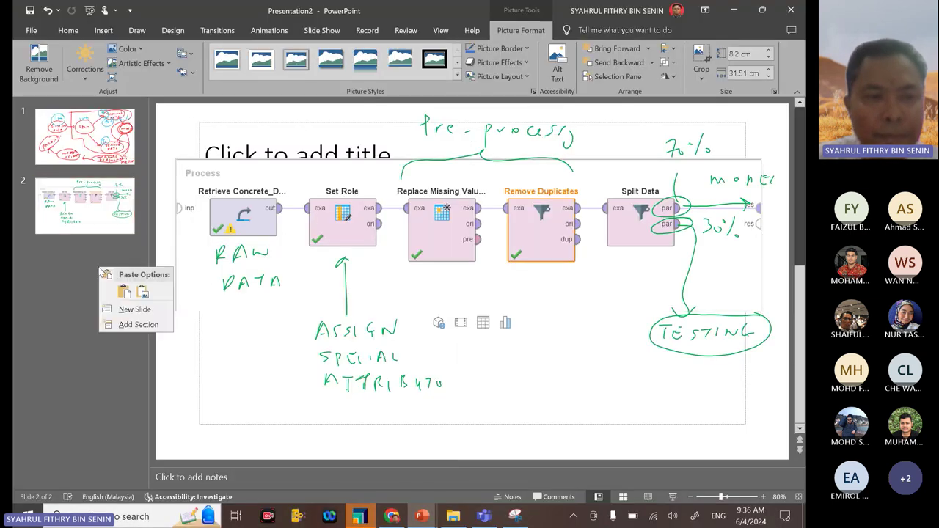
left_click(125, 309)
right_click(162, 126)
left_click(185, 171)
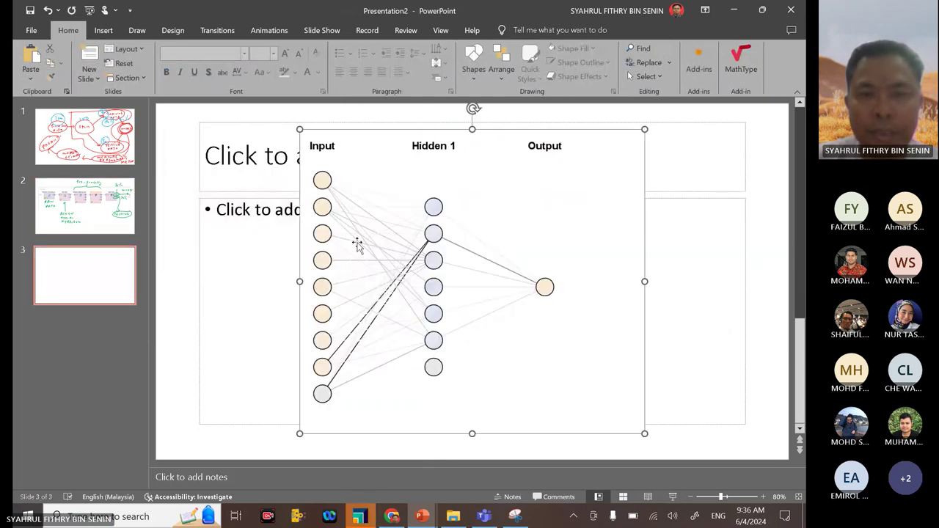
left_click_drag(357, 245, 335, 239)
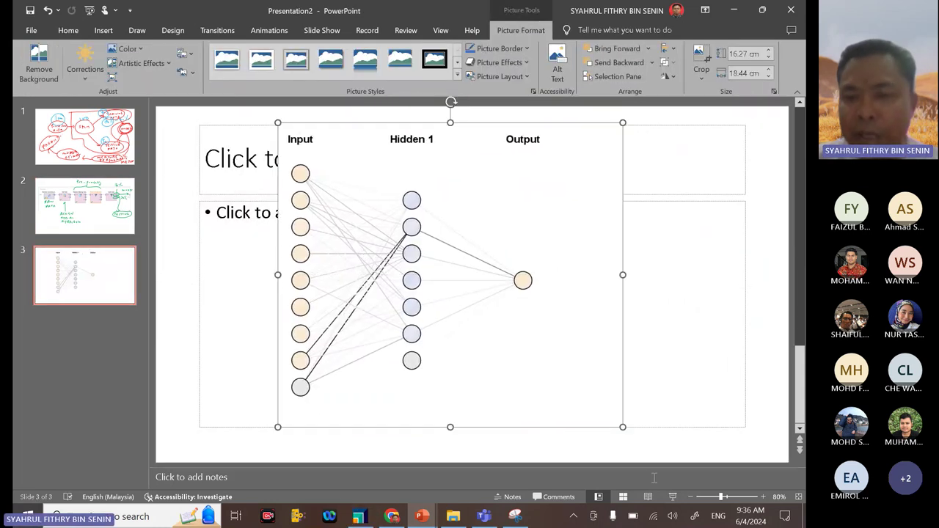
Step: Present the diagram slide and handwrite "ANN architecture" beside the network with the Pen tool
left_click(672, 497)
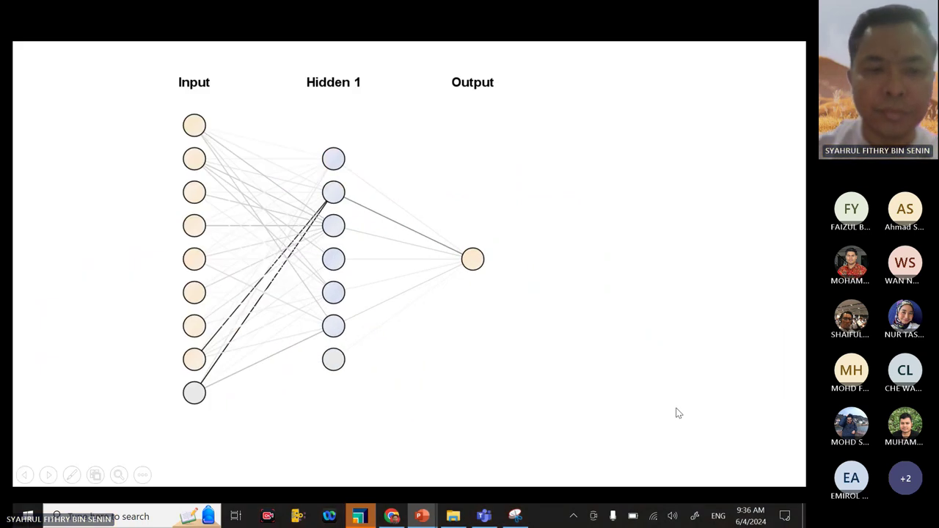
left_click(105, 467)
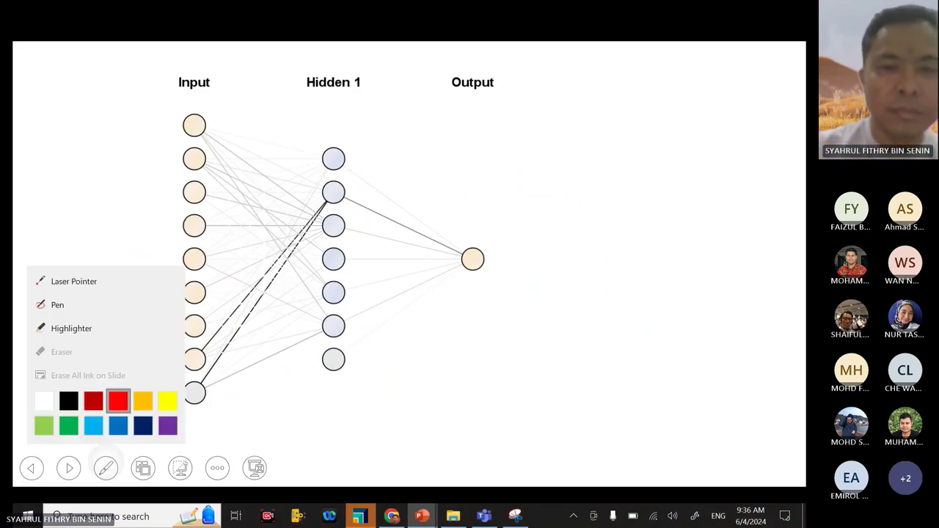
left_click(57, 304)
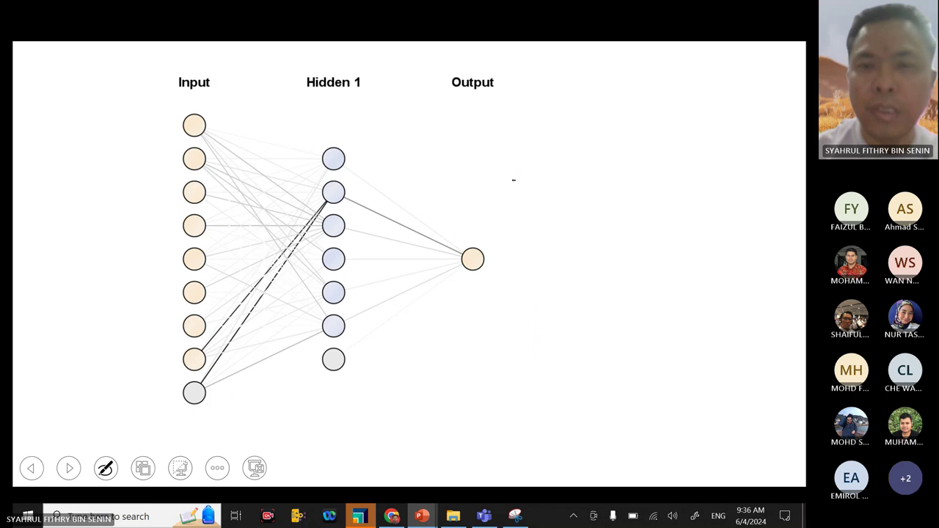
mouse_move(511, 179)
left_mouse_down()
mouse_move(532, 143)
mouse_move(548, 180)
mouse_move(544, 162)
mouse_move(577, 147)
mouse_move(576, 176)
mouse_move(622, 156)
mouse_move(622, 170)
mouse_move(648, 145)
left_mouse_up()
mouse_move(555, 237)
left_mouse_down()
mouse_move(543, 239)
mouse_move(552, 250)
mouse_move(582, 233)
left_mouse_up()
left_click_drag(598, 241, 597, 252)
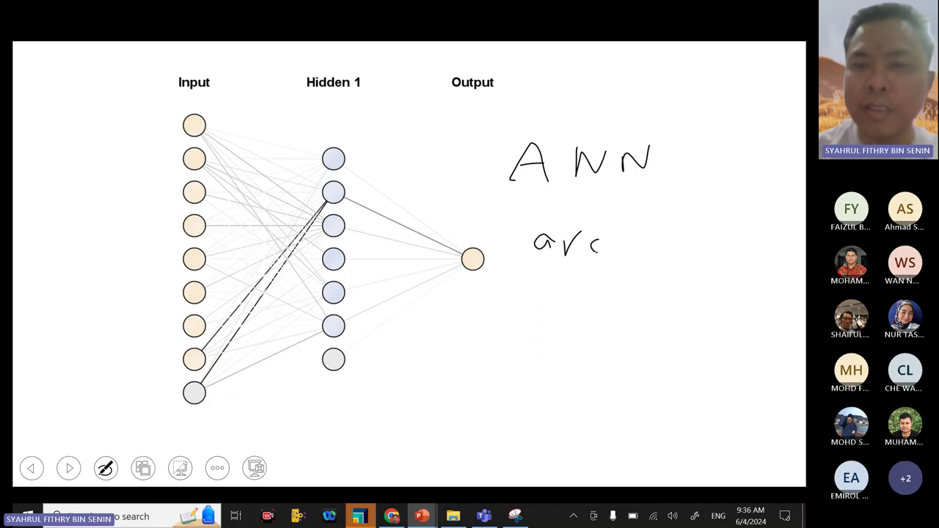
left_click_drag(614, 222, 629, 256)
left_click_drag(643, 237, 642, 256)
mouse_move(660, 222)
left_mouse_down()
mouse_move(660, 259)
mouse_move(686, 239)
mouse_move(704, 255)
left_mouse_up()
left_click_drag(730, 225, 730, 258)
mouse_move(720, 241)
left_mouse_down()
mouse_move(743, 239)
mouse_move(752, 254)
left_mouse_up()
mouse_move(760, 253)
left_mouse_down()
mouse_move(768, 244)
mouse_move(794, 261)
left_mouse_up()
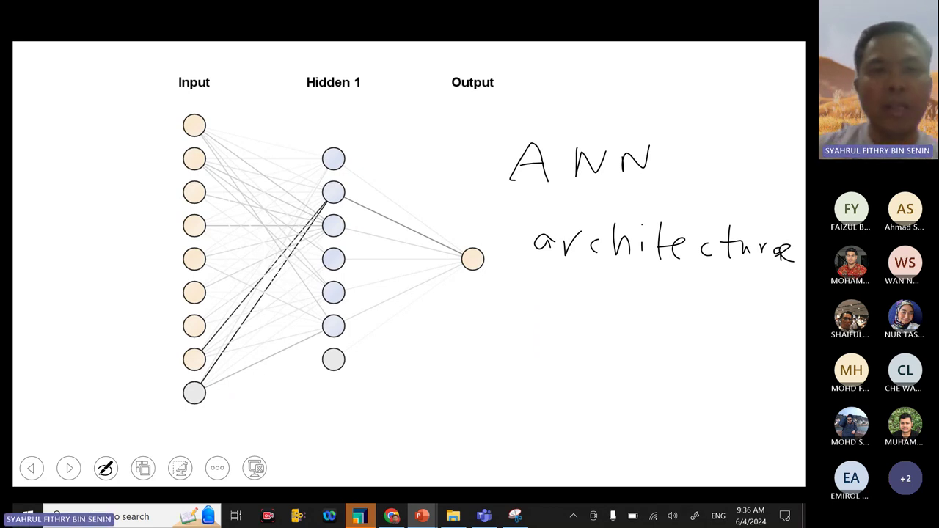
Step: Box the eight input nodes and number them 1 to 8, and circle the grey node below, labelling it "BIASSES" with an arrow
mouse_move(171, 109)
left_mouse_down()
mouse_move(225, 107)
mouse_move(173, 131)
mouse_move(174, 372)
mouse_move(224, 366)
mouse_move(226, 108)
left_mouse_up()
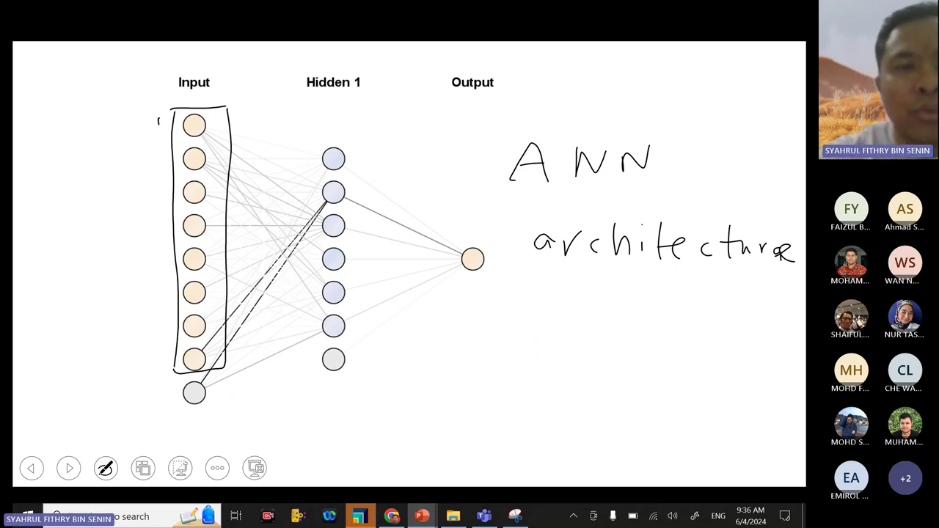
mouse_move(153, 155)
left_mouse_down()
mouse_move(164, 196)
mouse_move(154, 202)
mouse_move(163, 222)
mouse_move(160, 354)
left_mouse_up()
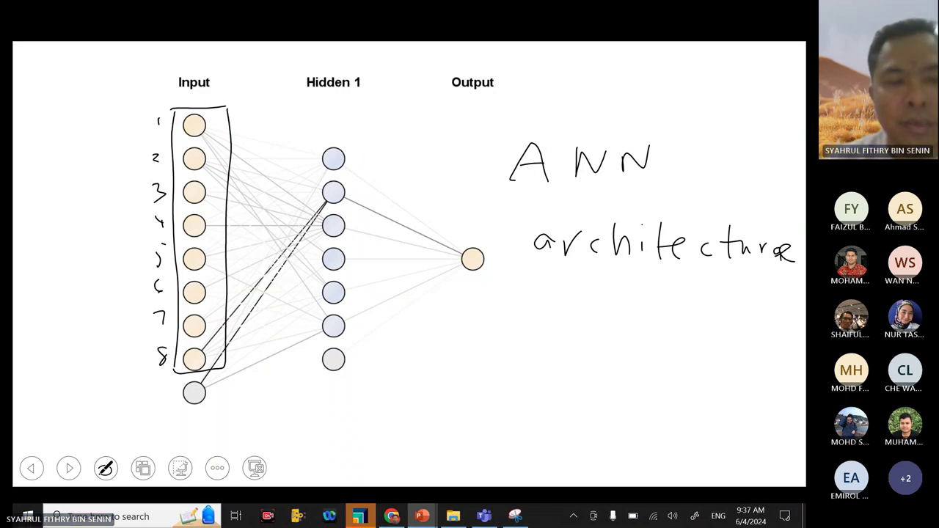
mouse_move(217, 382)
left_mouse_down()
mouse_move(171, 398)
mouse_move(194, 416)
mouse_move(221, 388)
left_mouse_up()
mouse_move(131, 402)
left_mouse_down()
mouse_move(163, 395)
mouse_move(140, 409)
left_mouse_up()
left_click_drag(130, 400, 141, 394)
mouse_move(49, 389)
left_mouse_down()
mouse_move(49, 404)
mouse_move(125, 394)
left_mouse_up()
left_click_drag(139, 383, 134, 394)
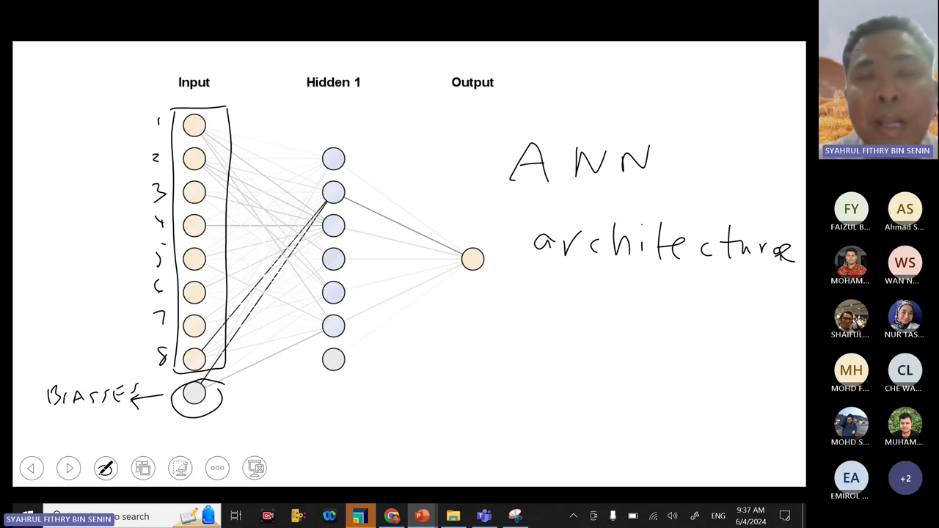
Step: Box the output node and label it "OUTPUT LAYER" with a connecting curve
mouse_move(457, 232)
left_mouse_down()
mouse_move(458, 284)
mouse_move(493, 229)
mouse_move(501, 265)
mouse_move(480, 283)
mouse_move(460, 283)
mouse_move(526, 347)
mouse_move(636, 356)
left_mouse_up()
left_click_drag(644, 342, 658, 342)
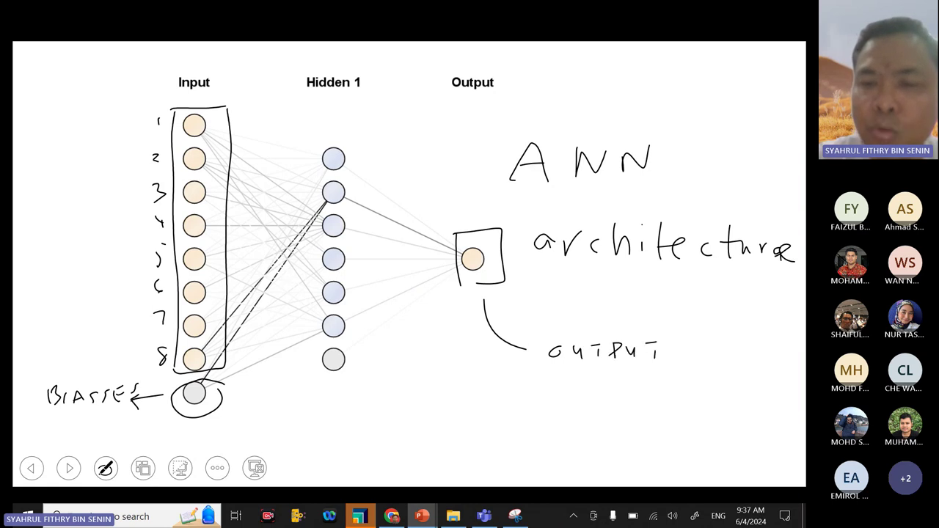
left_click_drag(595, 377, 592, 392)
mouse_move(618, 380)
left_mouse_down()
mouse_move(612, 389)
mouse_move(633, 381)
left_mouse_up()
mouse_move(632, 379)
left_mouse_down()
mouse_move(681, 392)
mouse_move(697, 383)
left_mouse_up()
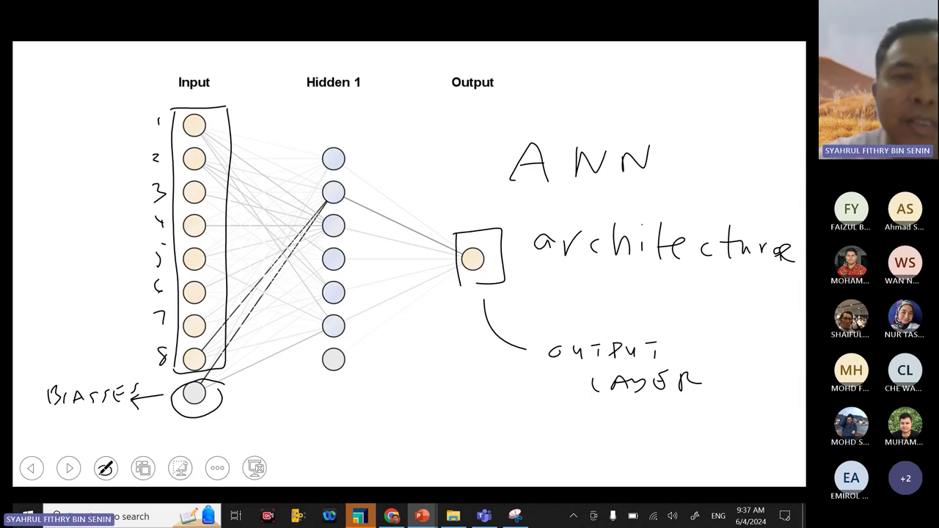
Step: Draw a box around the Hidden 1 nodes and write "HIDDEN LAYER" beneath it
mouse_move(301, 121)
left_mouse_down()
mouse_move(373, 124)
mouse_move(297, 135)
mouse_move(299, 338)
mouse_move(340, 393)
mouse_move(390, 391)
mouse_move(380, 114)
left_mouse_up()
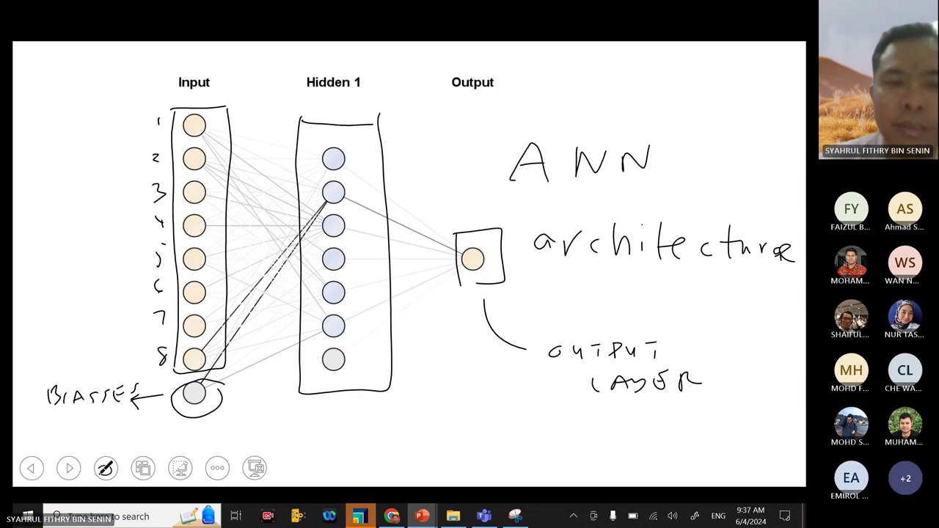
left_click_drag(311, 414, 312, 432)
mouse_move(318, 420)
left_mouse_down()
mouse_move(318, 431)
mouse_move(368, 435)
left_mouse_up()
mouse_move(379, 424)
left_mouse_down()
mouse_move(439, 431)
mouse_move(457, 415)
mouse_move(481, 427)
mouse_move(479, 416)
mouse_move(511, 413)
left_mouse_up()
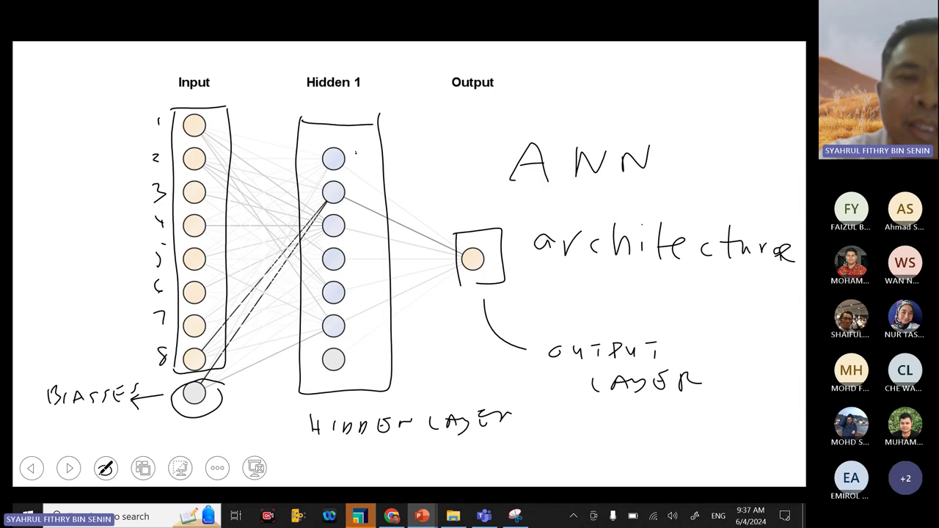
Step: Number the hidden nodes 1 to 6, and separate the grey bias node below them with a line and circle it
left_click_drag(354, 217, 354, 228)
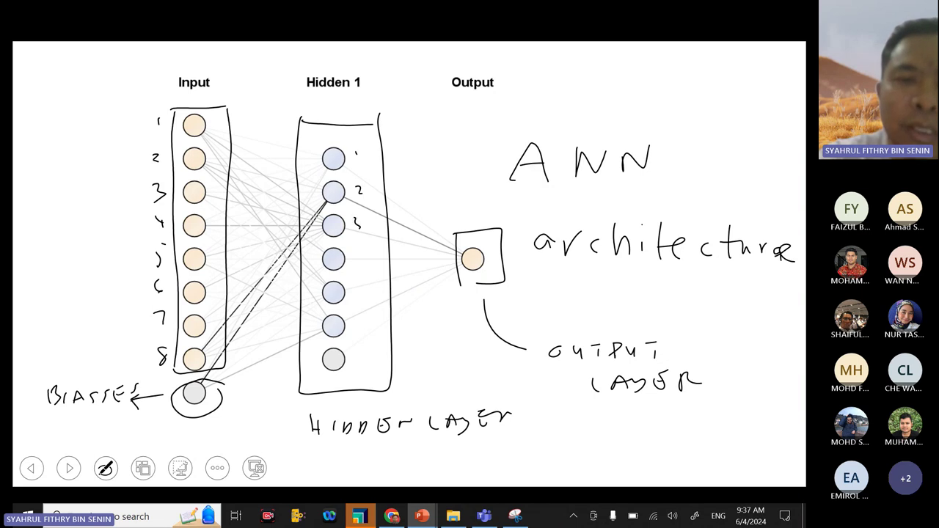
left_click_drag(360, 287, 370, 283)
left_click_drag(365, 314, 360, 324)
left_click_drag(299, 345, 401, 339)
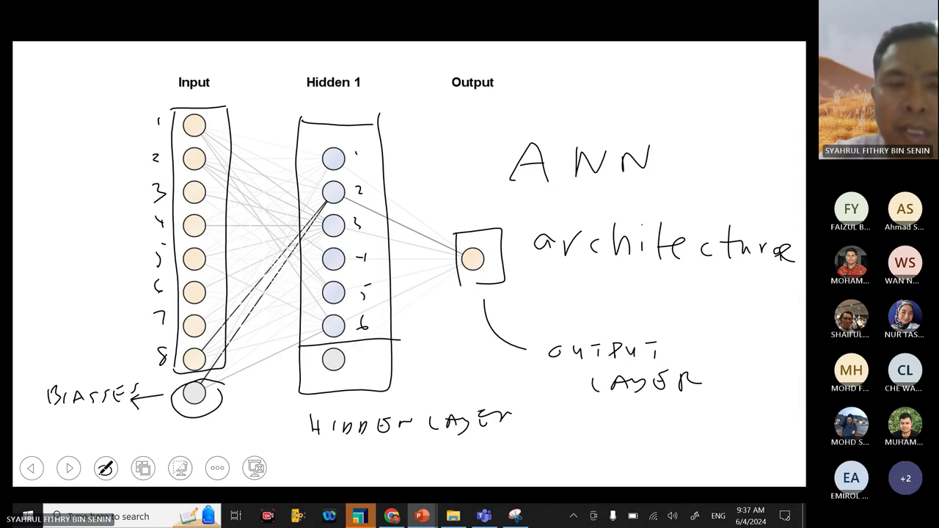
mouse_move(346, 348)
left_mouse_down()
mouse_move(347, 377)
mouse_move(372, 355)
left_mouse_up()
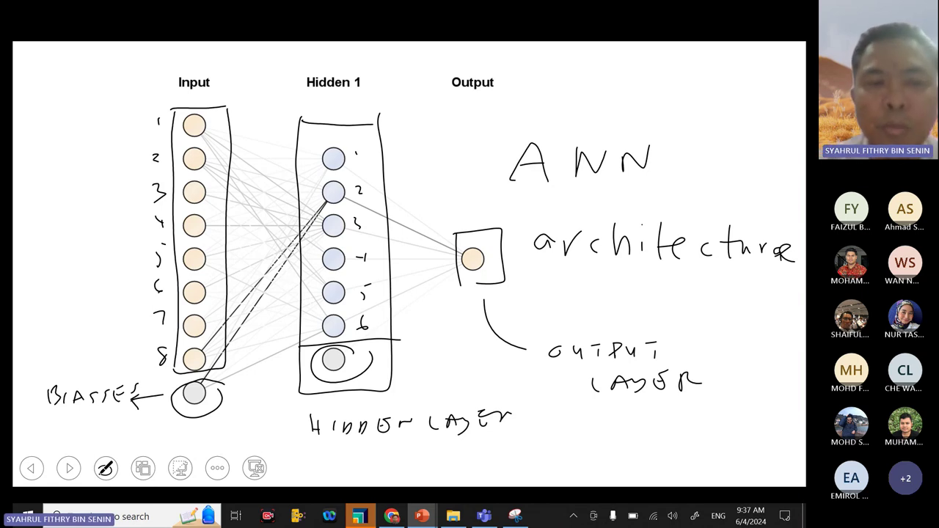
Step: Write "8-6-1" above "ANN", circling the input number 8, the hidden number 6 and the output node in the diagram
mouse_move(560, 61)
left_mouse_down()
mouse_move(559, 93)
mouse_move(550, 91)
mouse_move(562, 72)
left_mouse_up()
mouse_move(170, 341)
left_mouse_down()
mouse_move(143, 363)
mouse_move(182, 349)
left_mouse_up()
mouse_move(377, 309)
left_mouse_down()
mouse_move(353, 324)
mouse_move(383, 311)
left_mouse_up()
left_click_drag(587, 85, 624, 87)
mouse_move(459, 253)
left_mouse_down()
mouse_move(487, 244)
mouse_move(460, 282)
left_mouse_up()
mouse_move(664, 82)
left_mouse_down()
mouse_move(728, 75)
mouse_move(727, 104)
left_mouse_up()
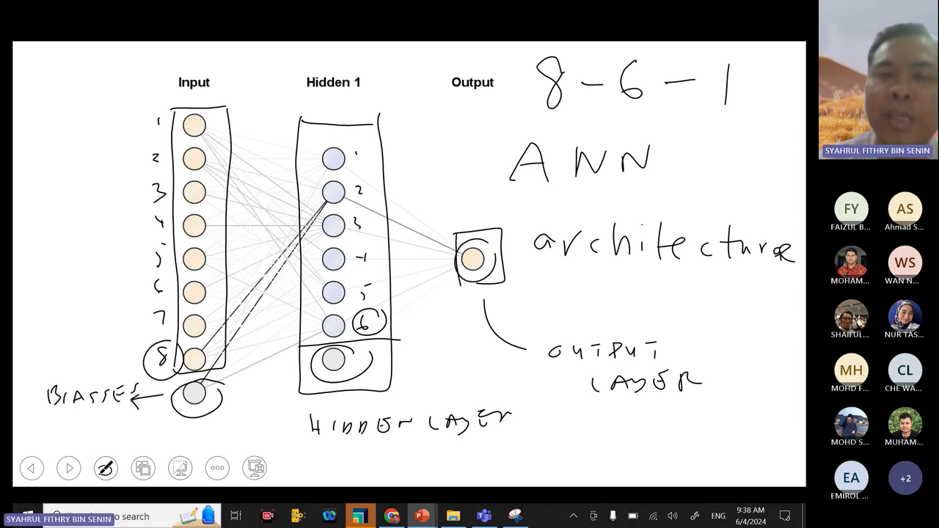
Step: Circle each of the numbers 8, 6 and 1 in the notation above "ANN"
mouse_move(569, 54)
left_mouse_down()
mouse_move(537, 57)
mouse_move(520, 79)
mouse_move(530, 111)
mouse_move(555, 118)
mouse_move(578, 57)
left_mouse_up()
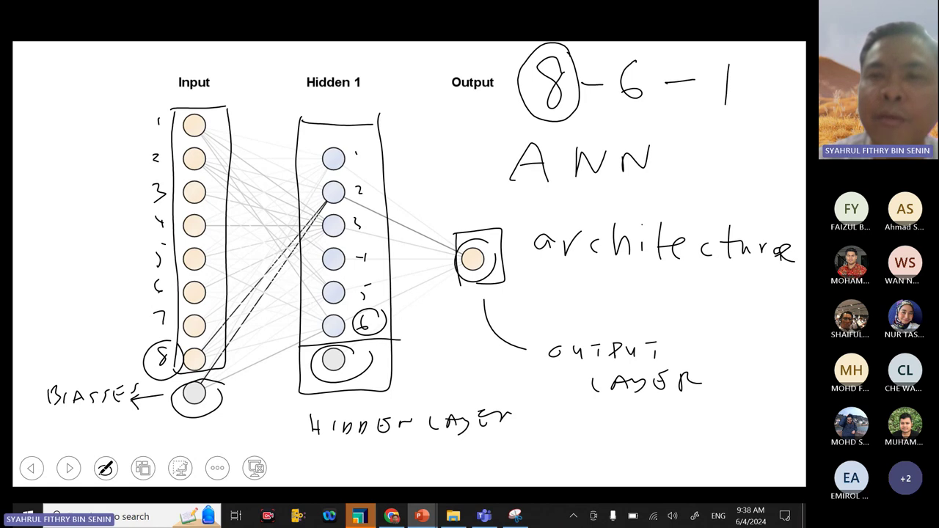
mouse_move(652, 56)
left_mouse_down()
mouse_move(632, 50)
mouse_move(611, 74)
mouse_move(613, 110)
mouse_move(653, 105)
mouse_move(652, 55)
left_mouse_up()
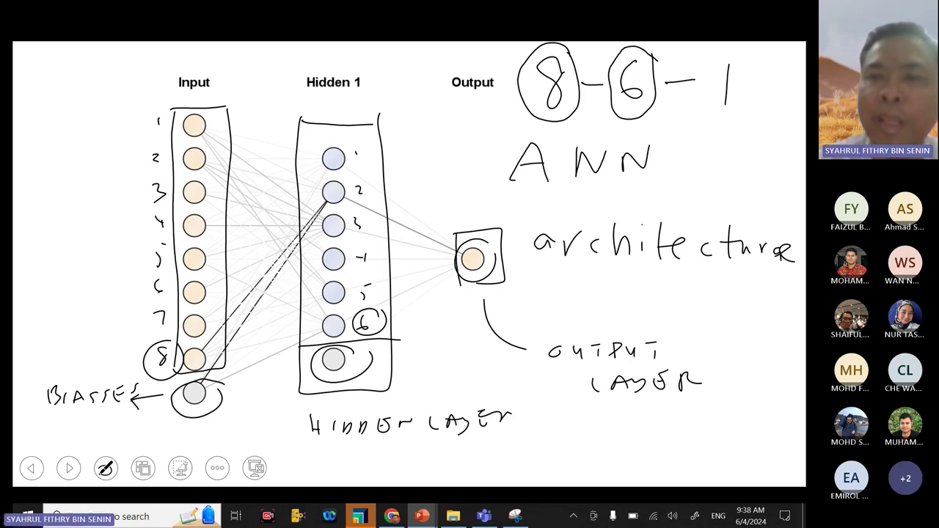
mouse_move(748, 62)
left_mouse_down()
mouse_move(703, 67)
mouse_move(747, 70)
left_mouse_up()
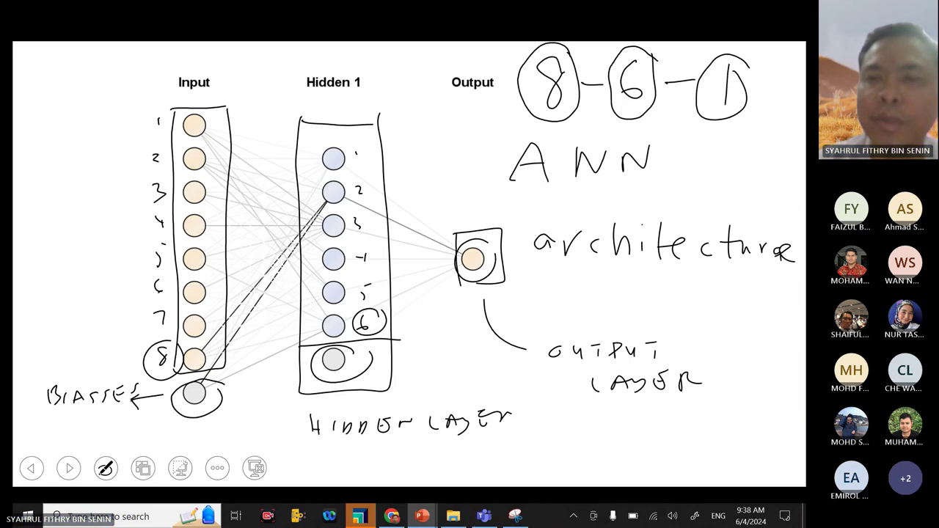
Step: Write "8-6-1" again below "OUTPUT LAYER", box it and draw an arrow from the box to "architecture"
mouse_move(587, 419)
left_mouse_down()
mouse_move(567, 453)
mouse_move(587, 421)
mouse_move(650, 453)
mouse_move(645, 439)
mouse_move(697, 436)
mouse_move(727, 455)
left_mouse_up()
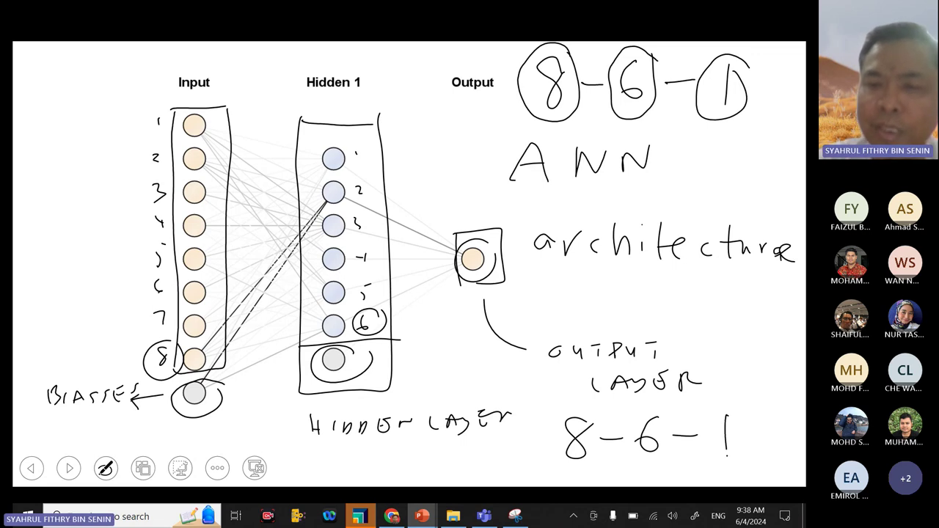
left_click_drag(544, 400, 760, 395)
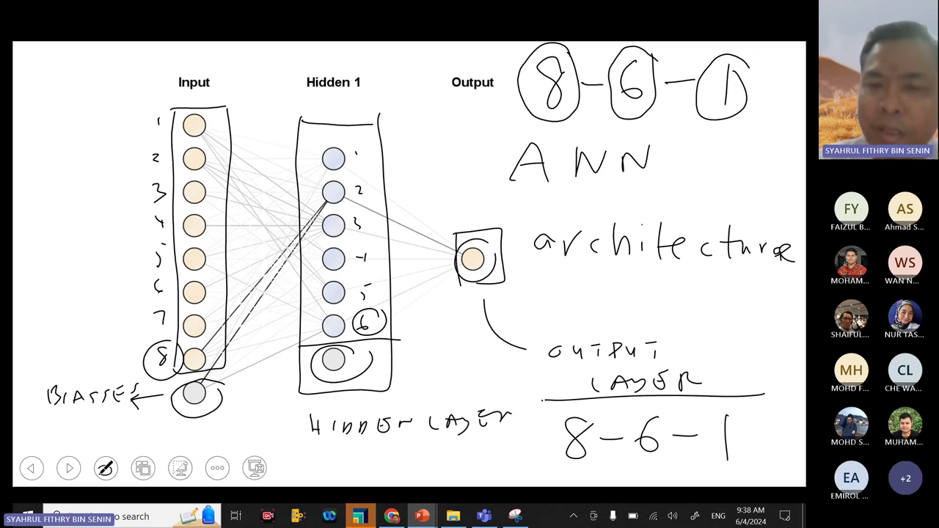
mouse_move(541, 401)
left_mouse_down()
mouse_move(545, 472)
mouse_move(754, 474)
mouse_move(757, 397)
mouse_move(688, 278)
mouse_move(681, 304)
mouse_move(670, 307)
left_mouse_up()
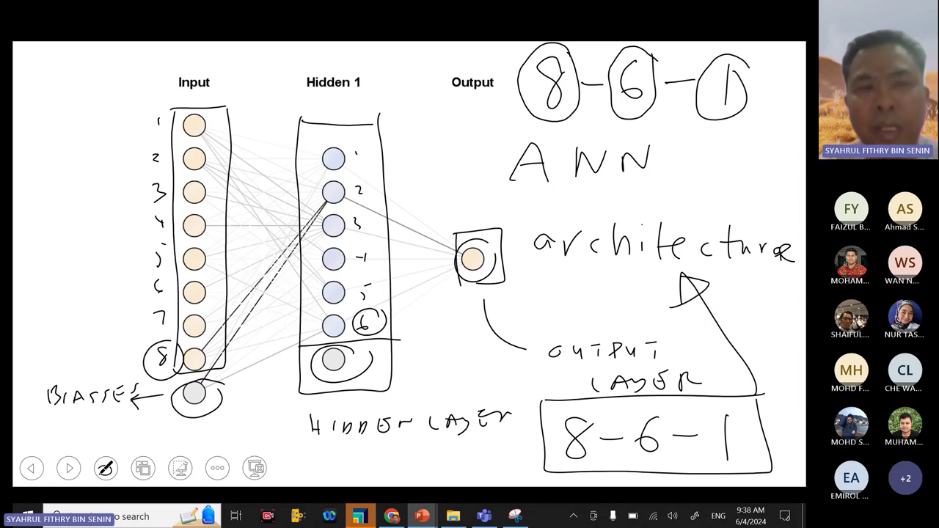
Step: Circle each number in the boxed "8-6-1" and end the slide show, keeping the ink annotations
mouse_move(599, 411)
left_mouse_down()
mouse_move(561, 419)
mouse_move(599, 422)
left_mouse_up()
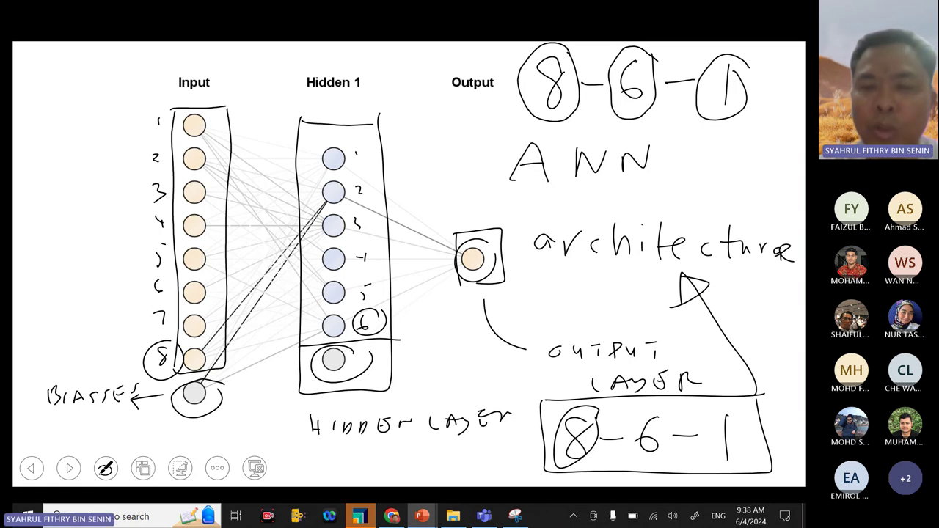
mouse_move(661, 408)
left_mouse_down()
mouse_move(628, 435)
mouse_move(667, 411)
left_mouse_up()
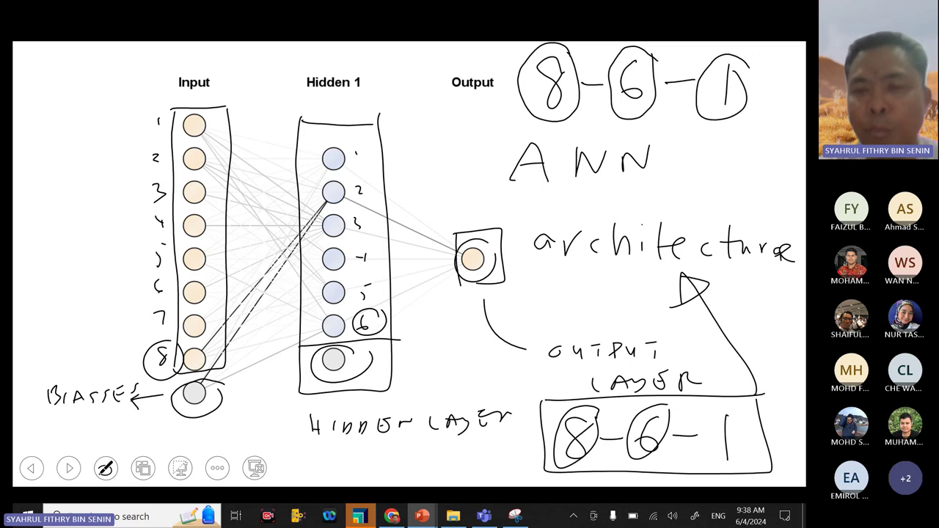
mouse_move(747, 403)
left_mouse_down()
mouse_move(719, 408)
mouse_move(757, 411)
left_mouse_up()
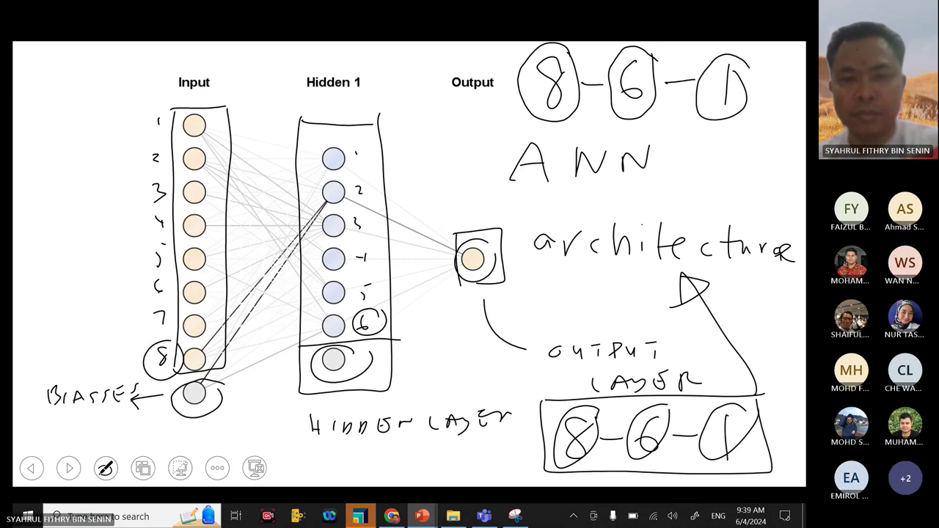
key("Escape")
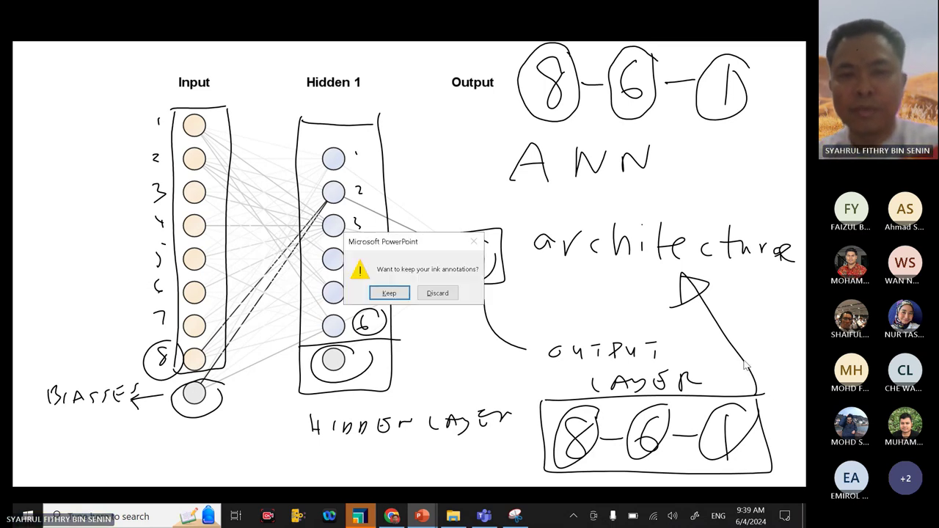
left_click(401, 297)
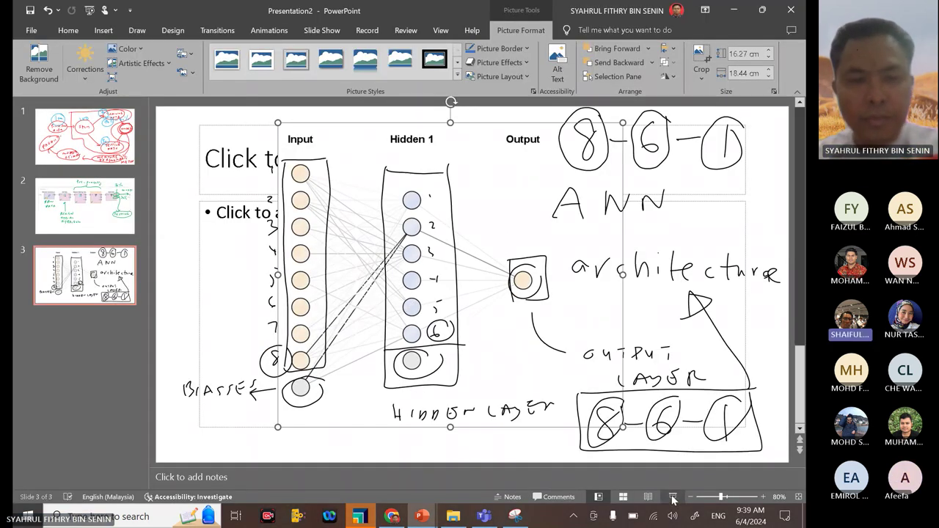
left_click(496, 521)
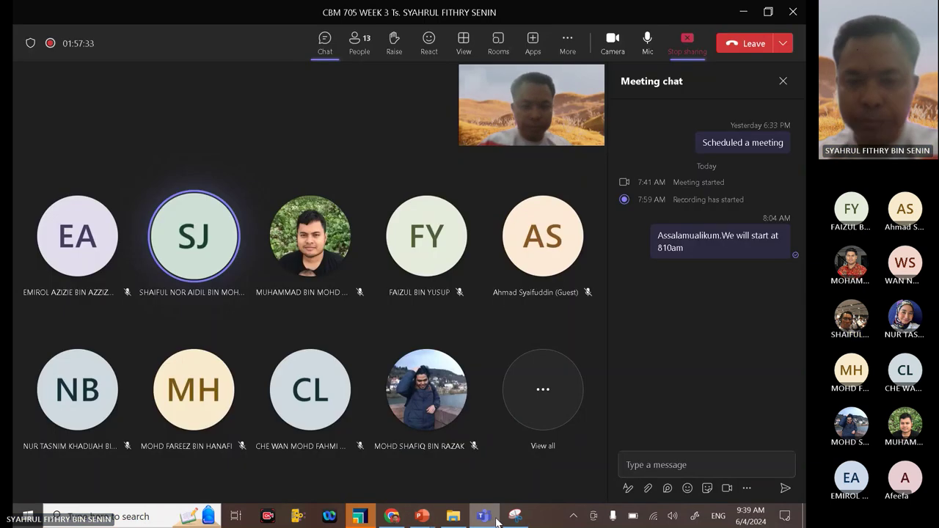
left_click(496, 522)
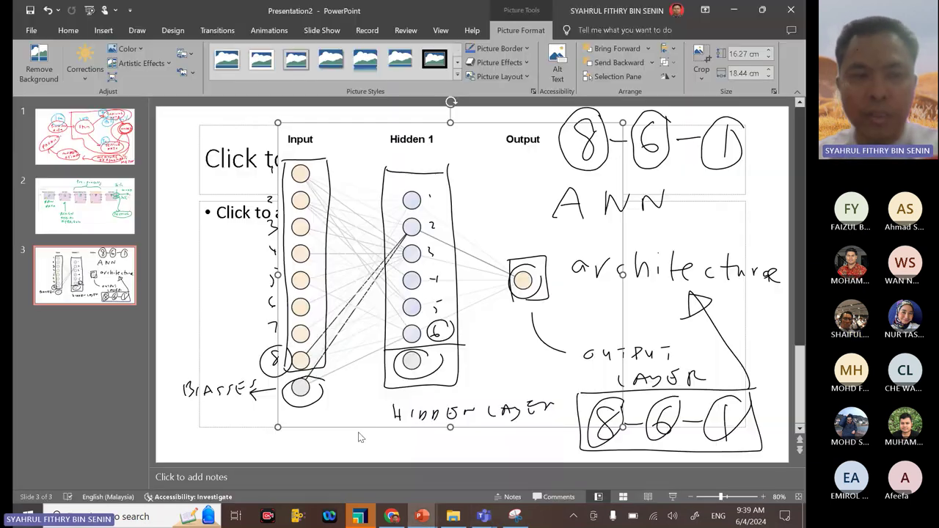
Step: Present slide 2 with the annotated RapidMiner process flow as a slide show
left_click(85, 205)
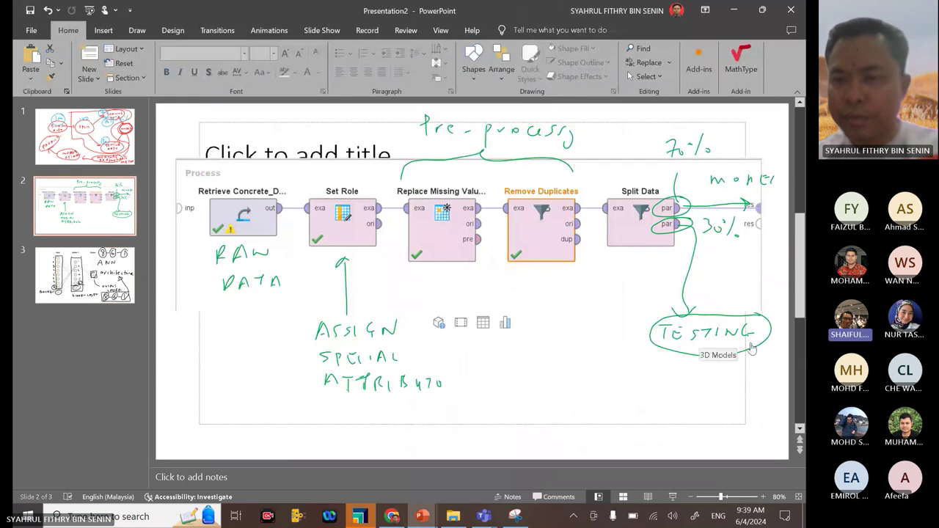
left_click(672, 498)
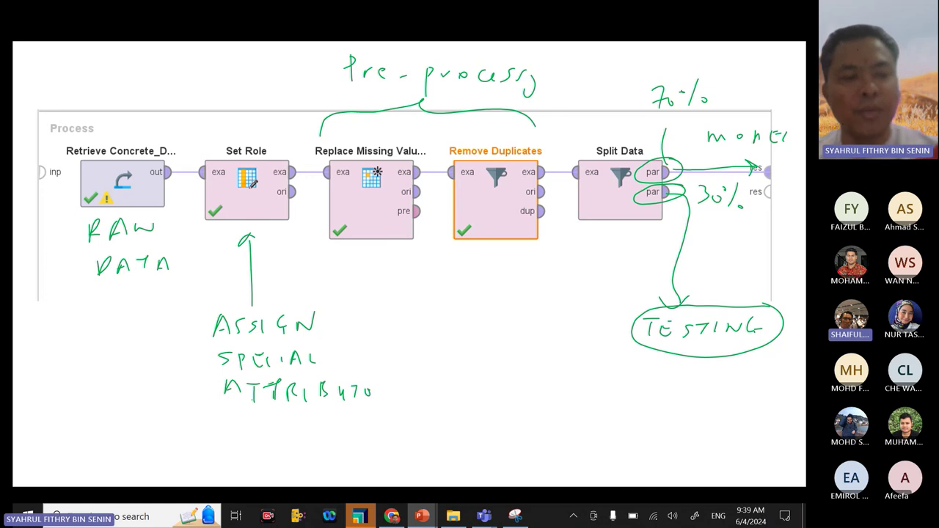
Step: End the slide show and compare the Neural Net result in RapidMiner with the annotated network on slide 3 in PowerPoint
key("Escape")
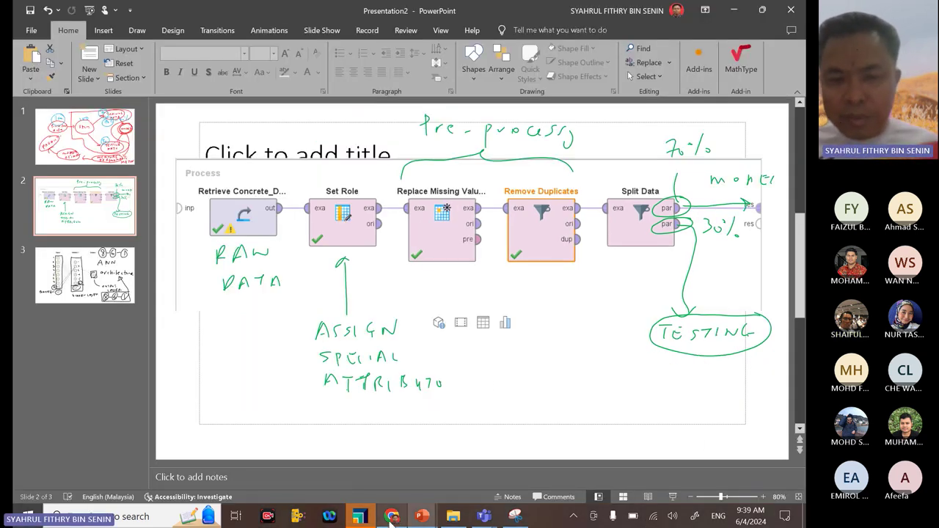
left_click(358, 517)
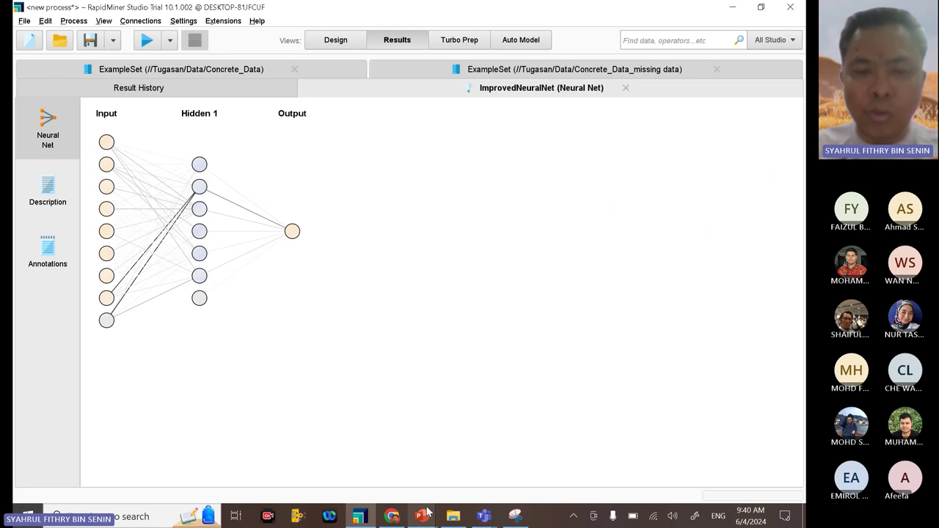
mouse_move(422, 517)
left_click(524, 476)
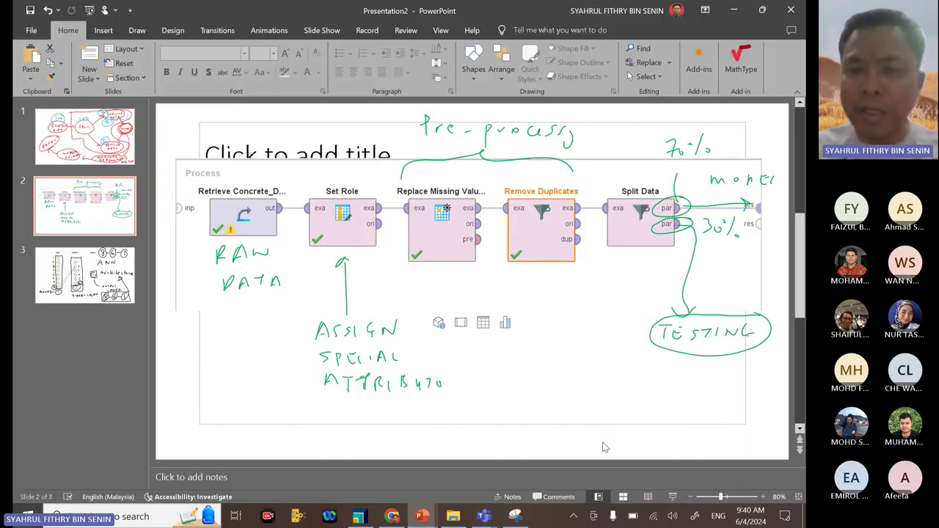
left_click(117, 275)
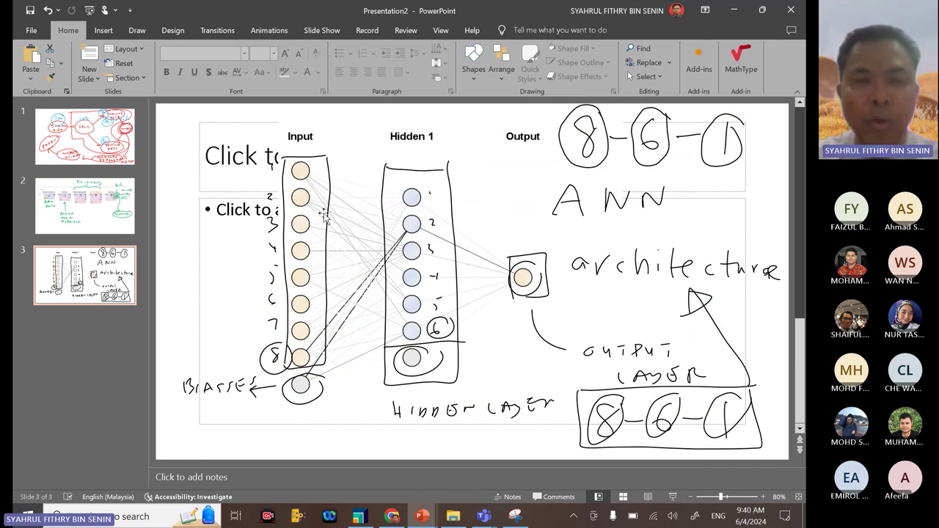
Step: Switch to RapidMiner's Design view and review the operators' parameters from Neural Net back to Retrieve Concrete_Data
left_click(359, 515)
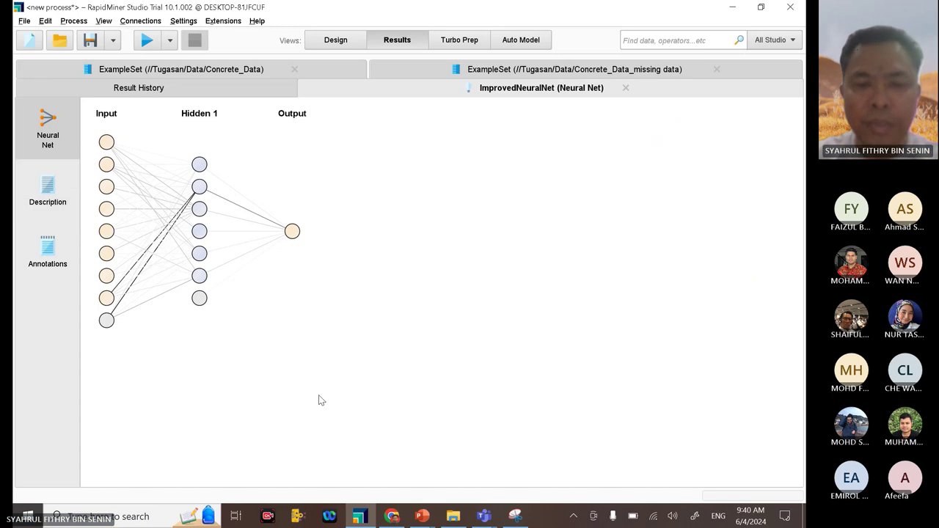
left_click(312, 45)
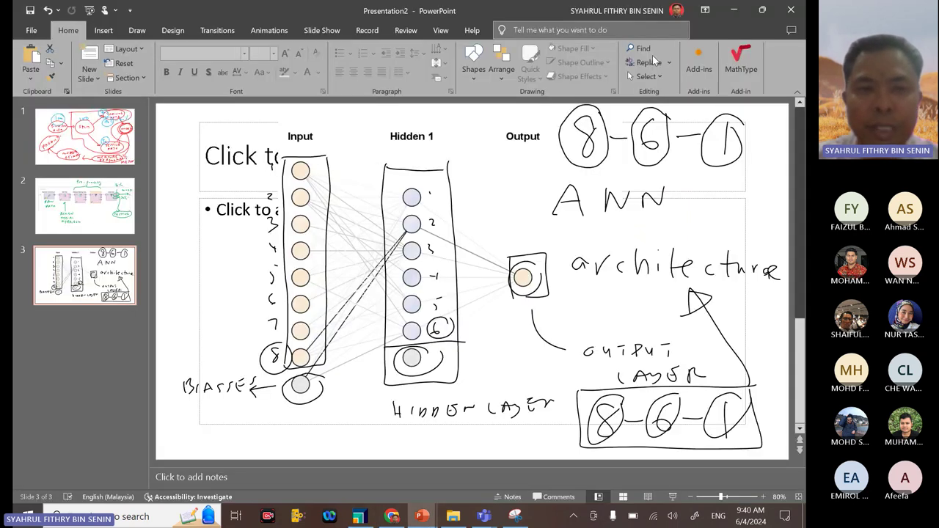
left_click(731, 8)
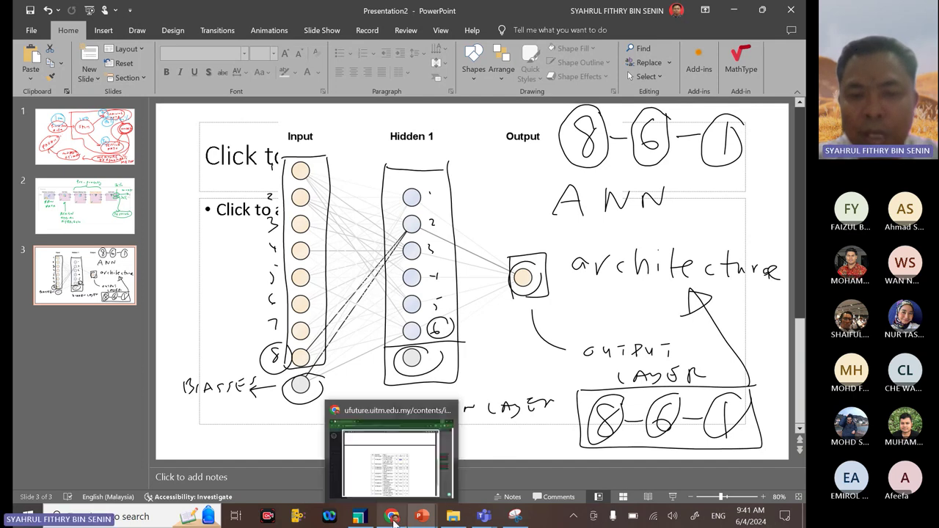
left_click(370, 519)
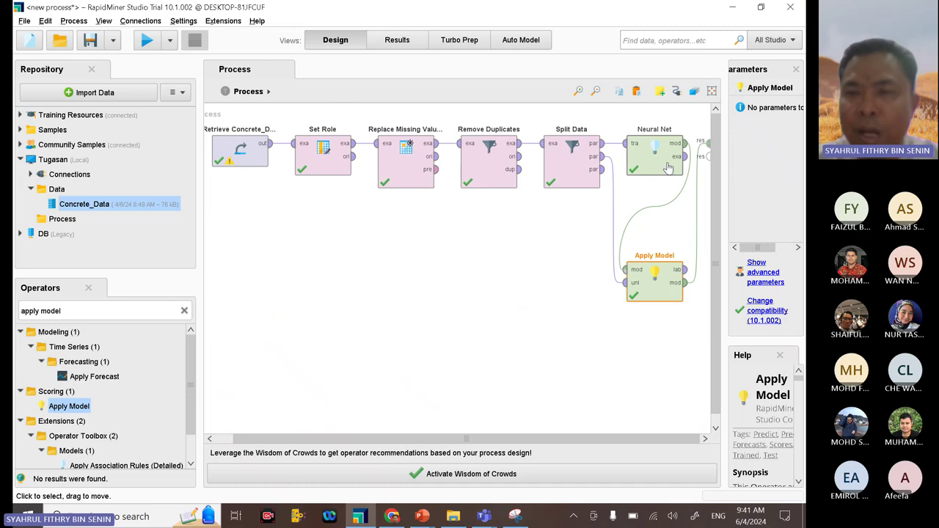
left_click_drag(722, 208, 664, 242)
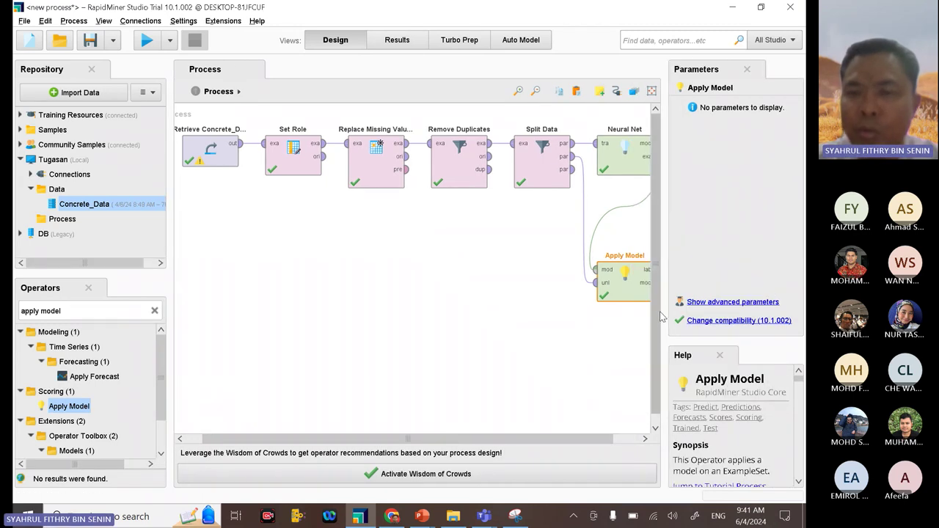
left_click_drag(663, 316, 710, 315)
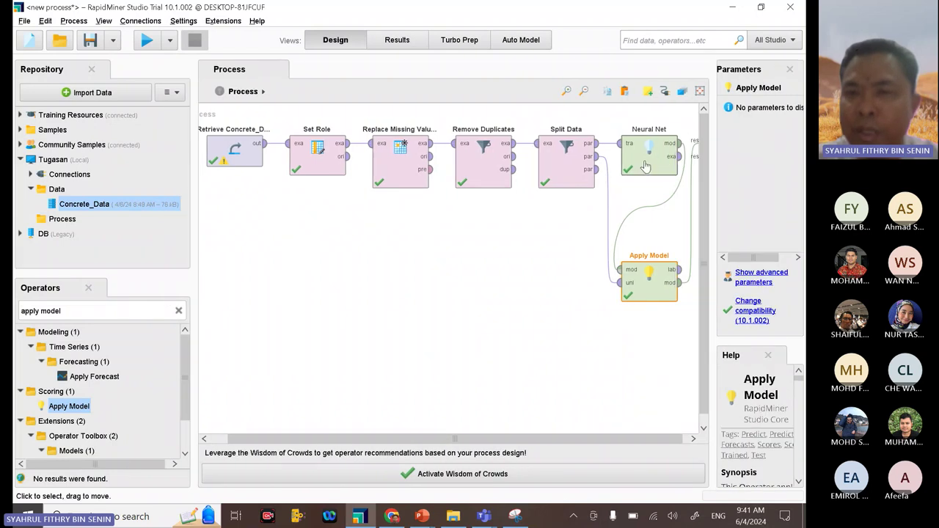
left_click(646, 167)
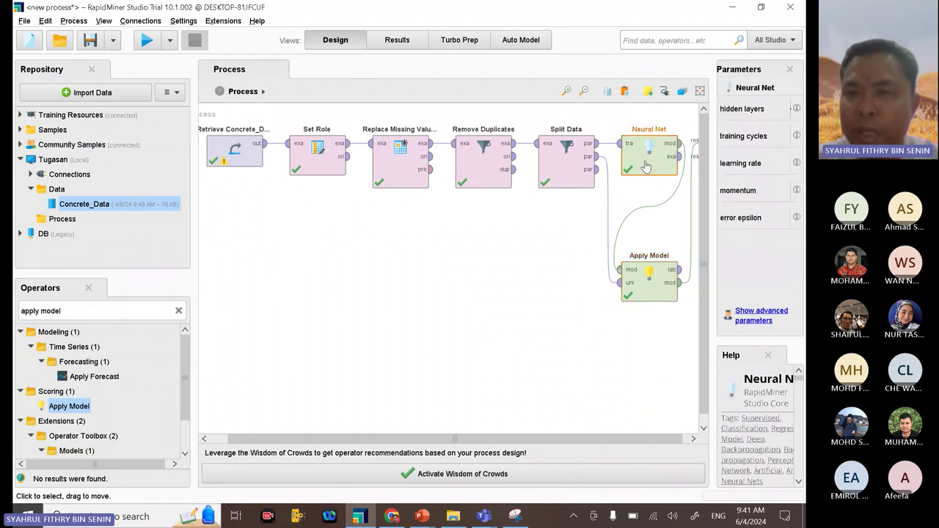
left_click(566, 167)
left_click(483, 167)
left_click(395, 168)
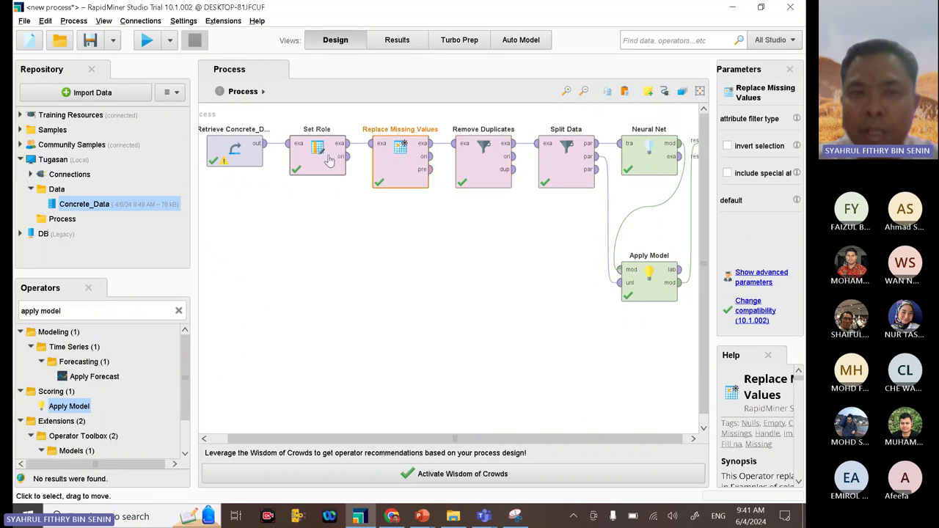
left_click(317, 161)
left_click(234, 156)
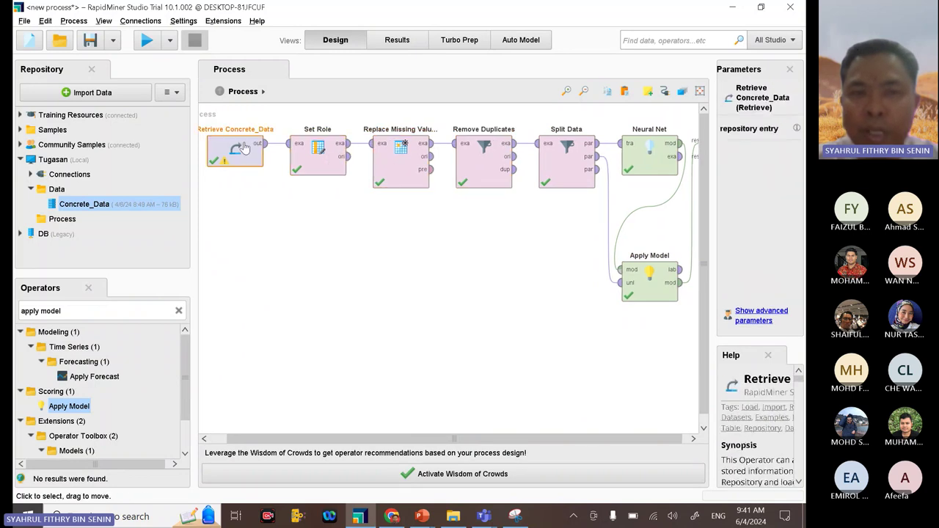
Step: Show the Neural Net operator's parameters with more width and recheck the ANN architecture on slide 3 in PowerPoint
left_click(656, 163)
left_click_drag(710, 180, 519, 180)
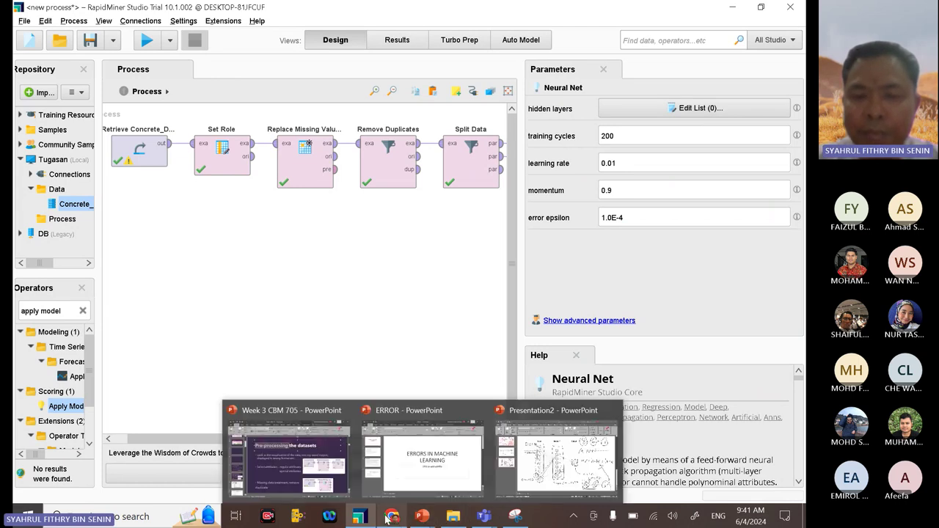
mouse_move(422, 517)
left_click(536, 479)
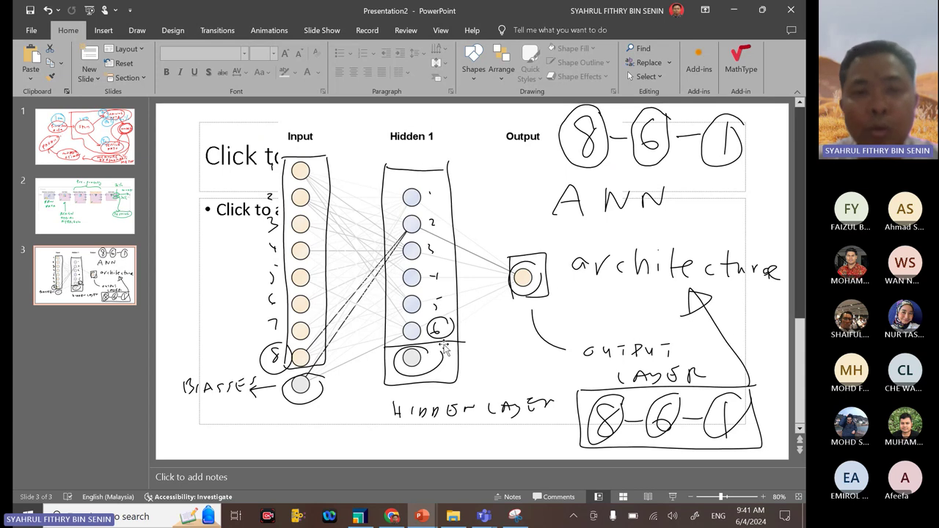
left_click(733, 11)
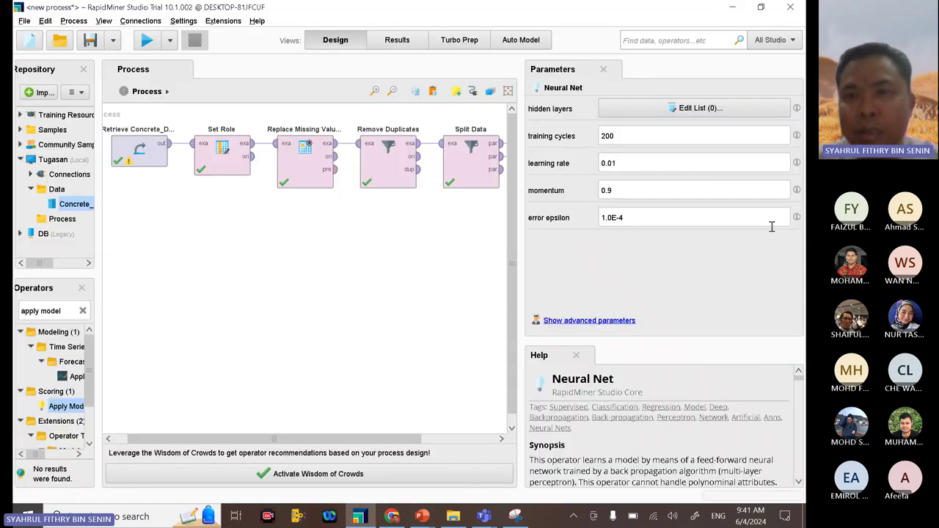
Step: Add a hidden layer named "HIDDEN LAYER 1" with size 2 to the Neural Net and run the process
left_click(622, 109)
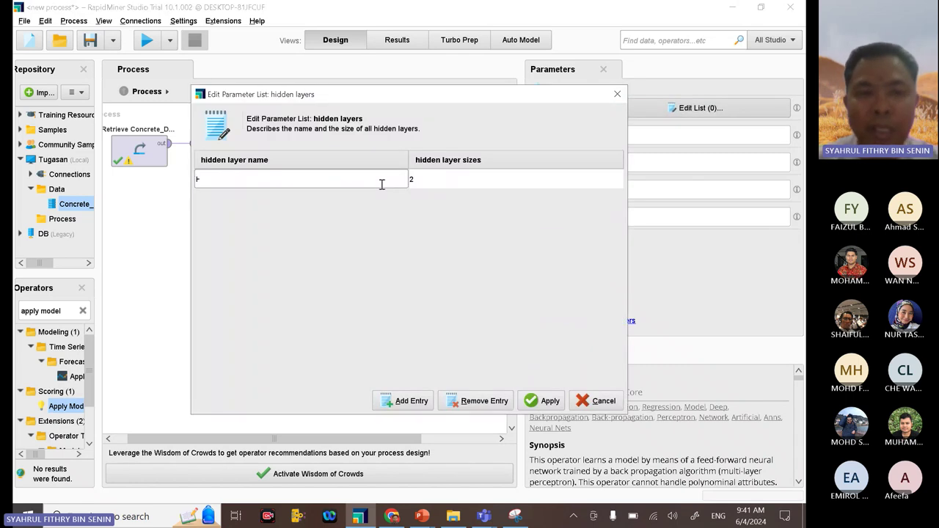
type("HIDDEN LAYER 1")
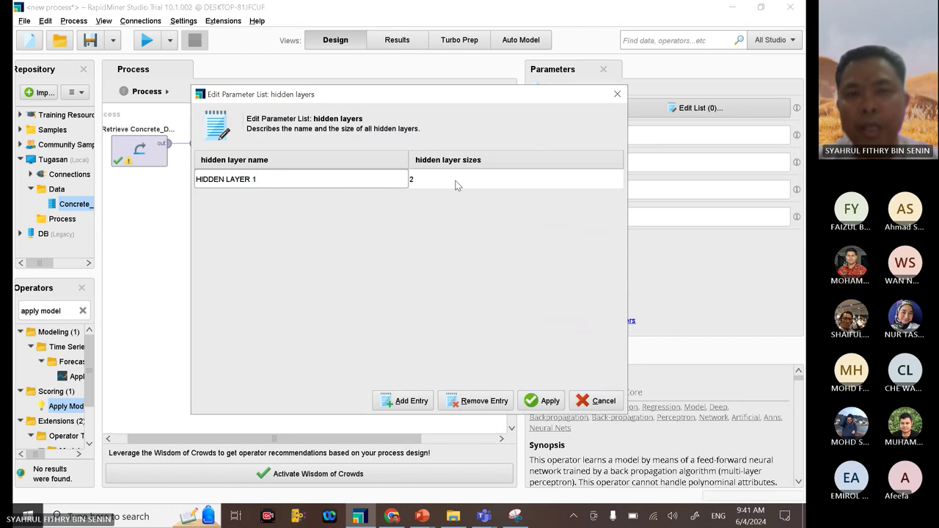
left_click(445, 180)
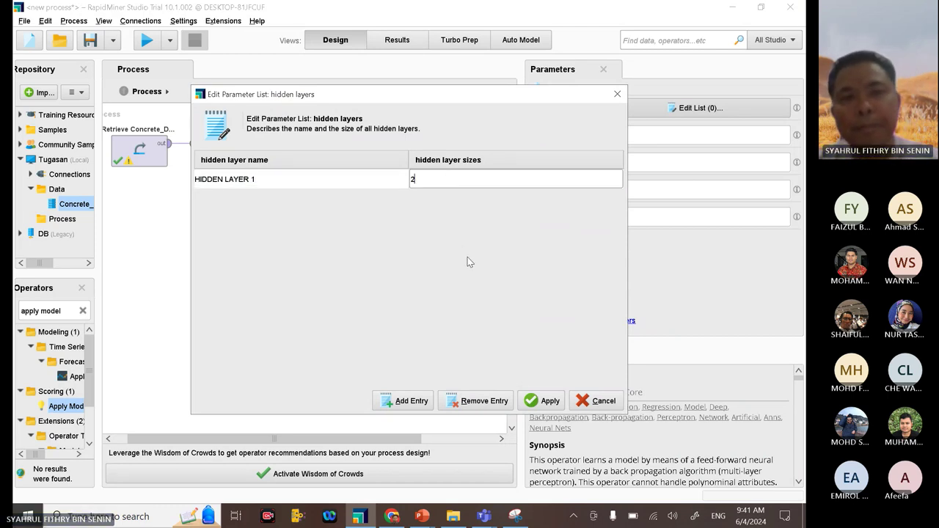
left_click(554, 402)
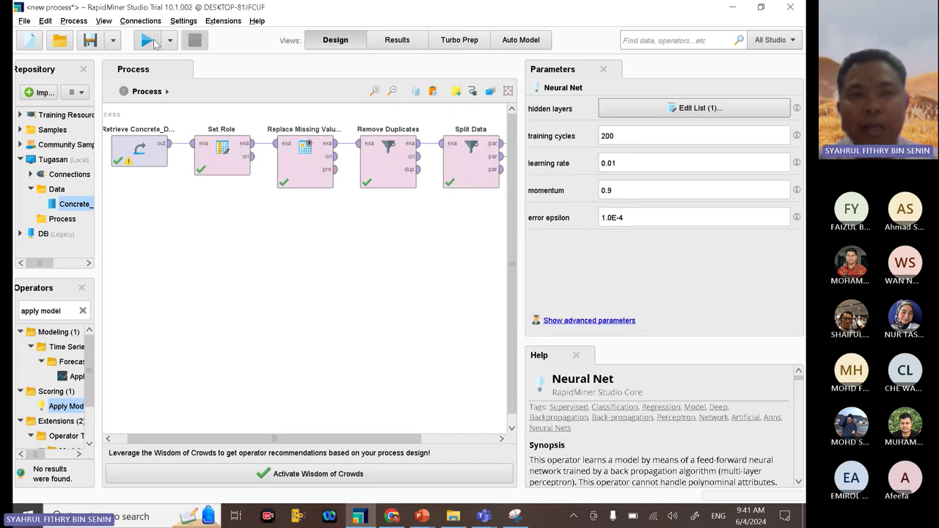
left_click(150, 43)
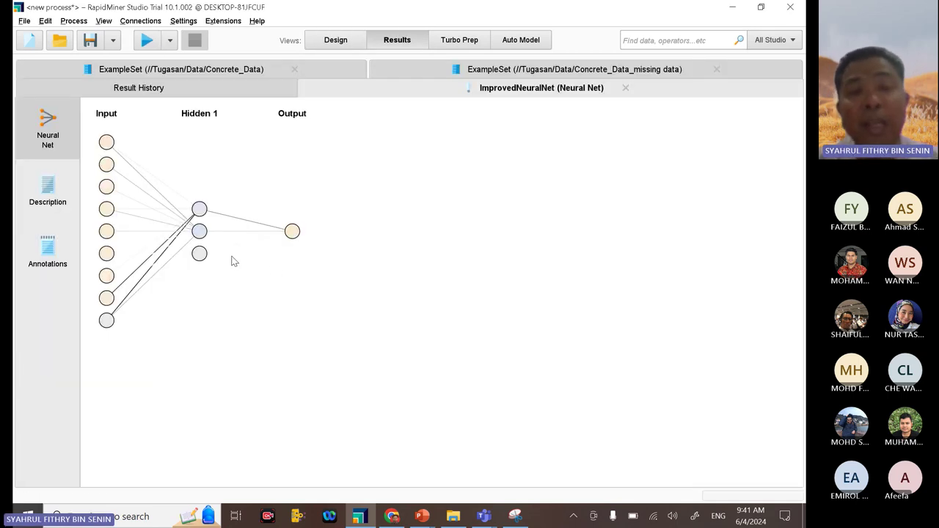
Step: Capture the new Neural Net diagram from the results with Snipping Tool, including the Input, Hidden 1 and Output columns
left_click(515, 516)
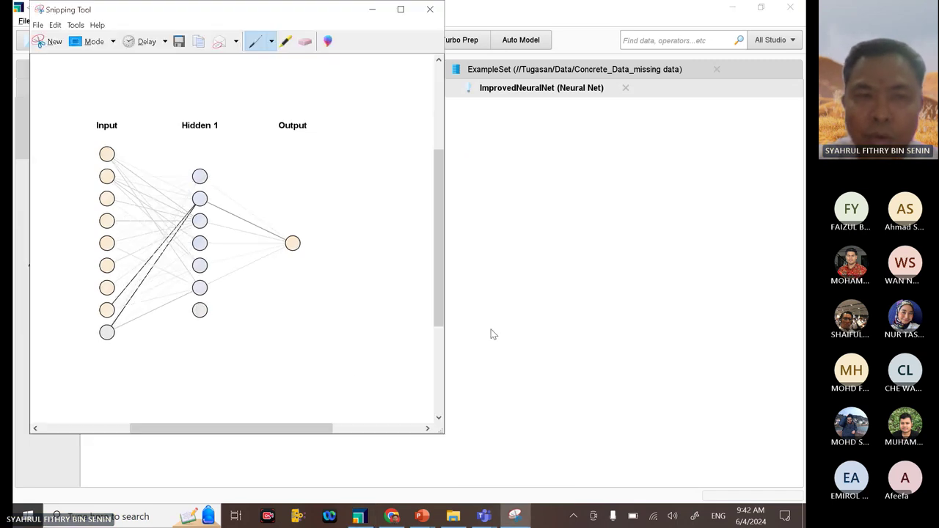
left_click(46, 44)
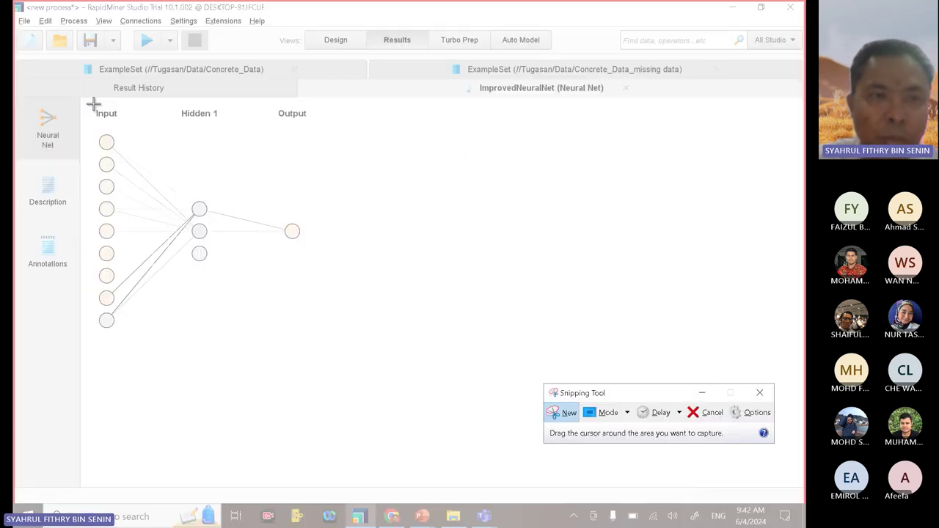
left_click_drag(93, 104, 352, 346)
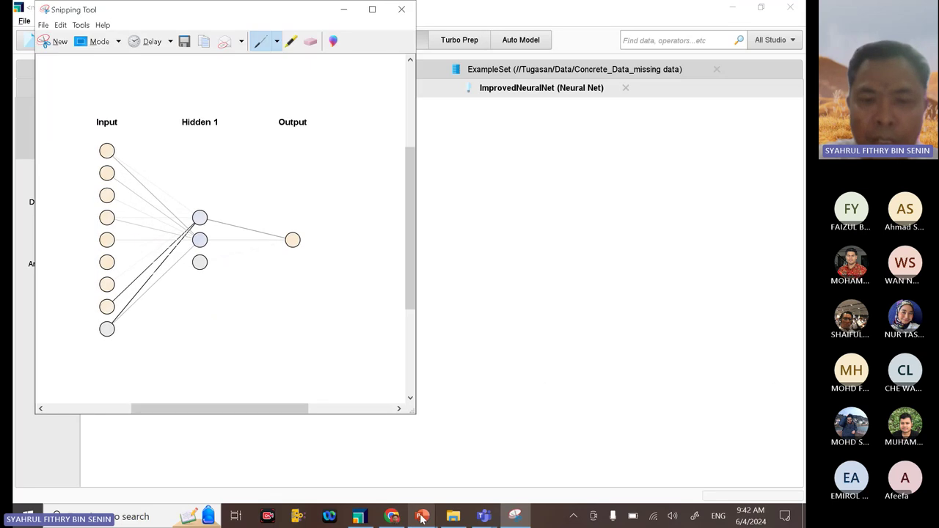
Step: Switch to Presentation2 in PowerPoint, add a new slide after slide 3 and paste the captured network diagram on it
mouse_move(422, 516)
left_click(539, 490)
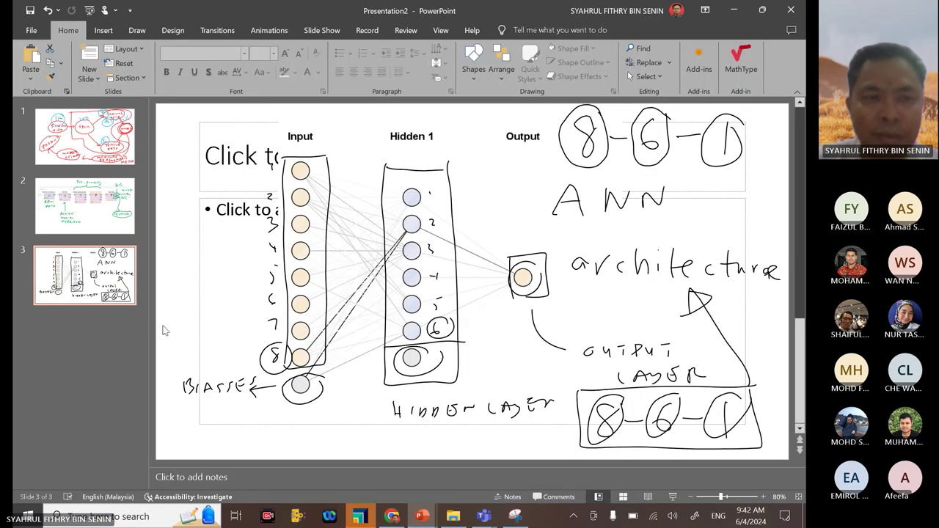
right_click(109, 336)
left_click(140, 379)
right_click(173, 136)
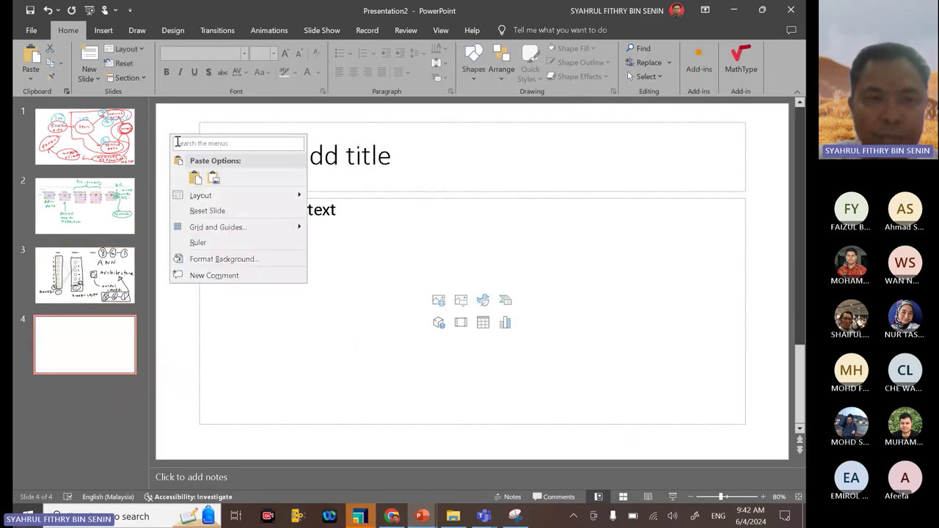
left_click(192, 176)
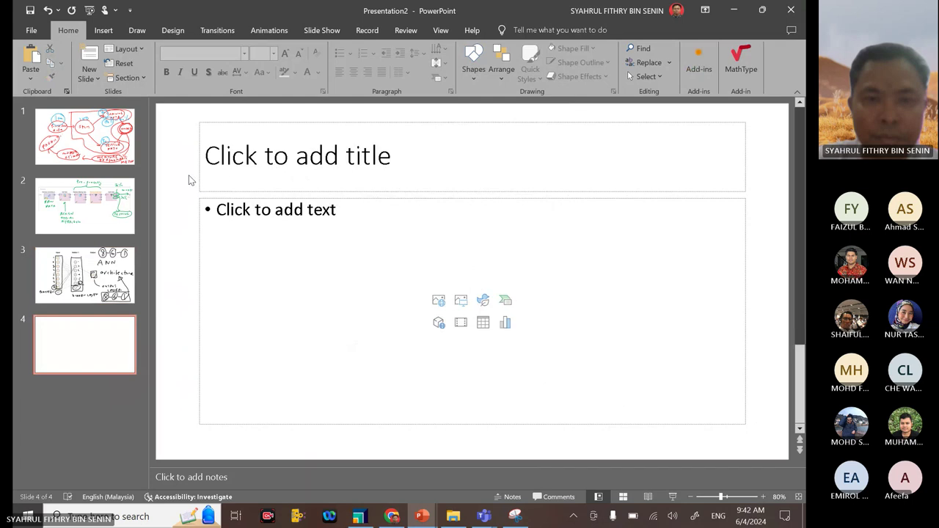
Step: Present slide 4 as a slide show and draw a red pen box around the eight input nodes, excluding the grey bias node
left_click(672, 497)
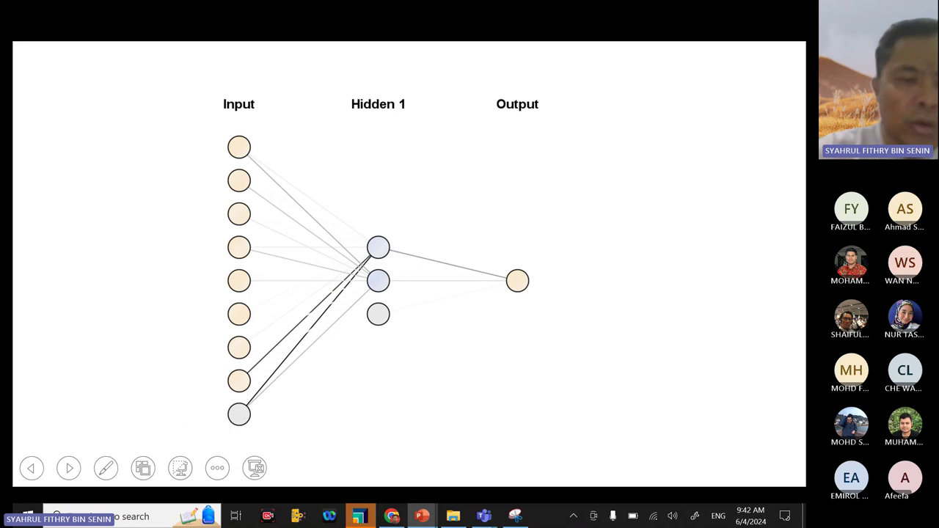
left_click(106, 468)
left_click(99, 399)
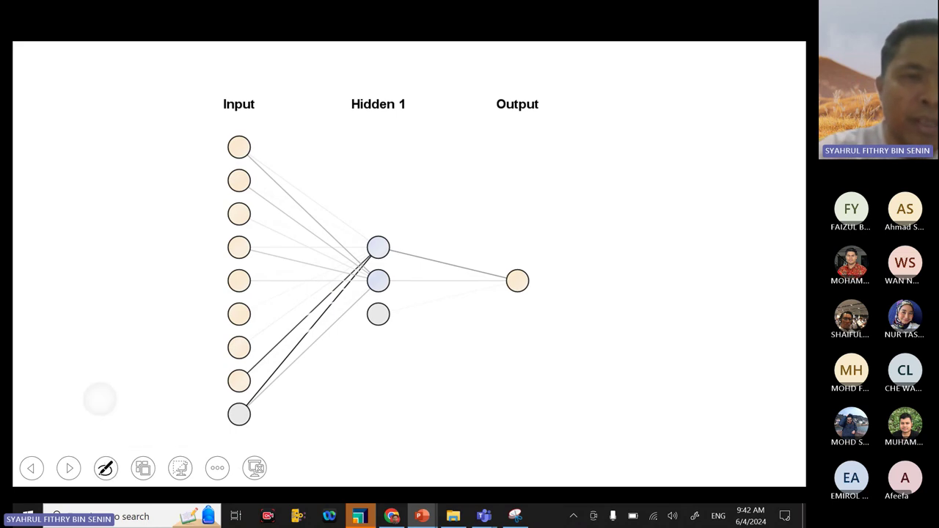
left_click_drag(218, 174, 219, 364)
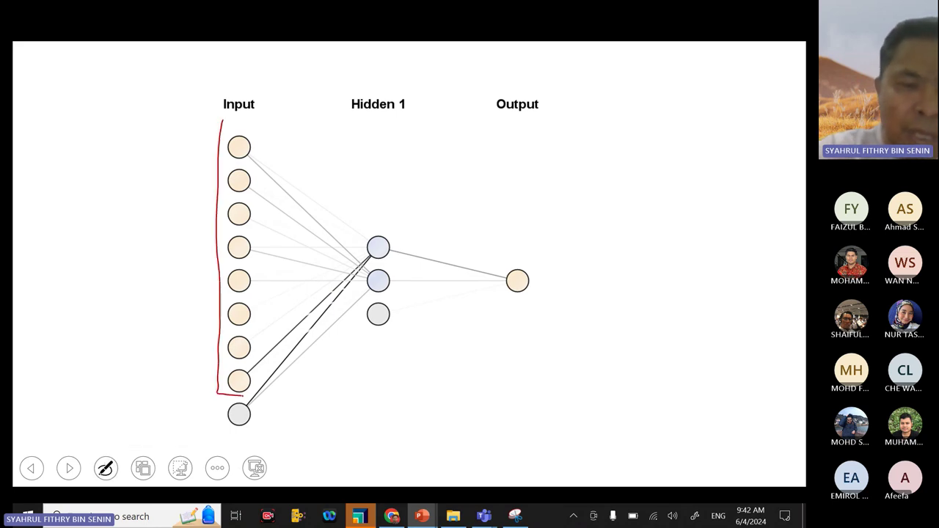
mouse_move(243, 395)
left_mouse_down()
mouse_move(272, 329)
mouse_move(269, 118)
left_mouse_up()
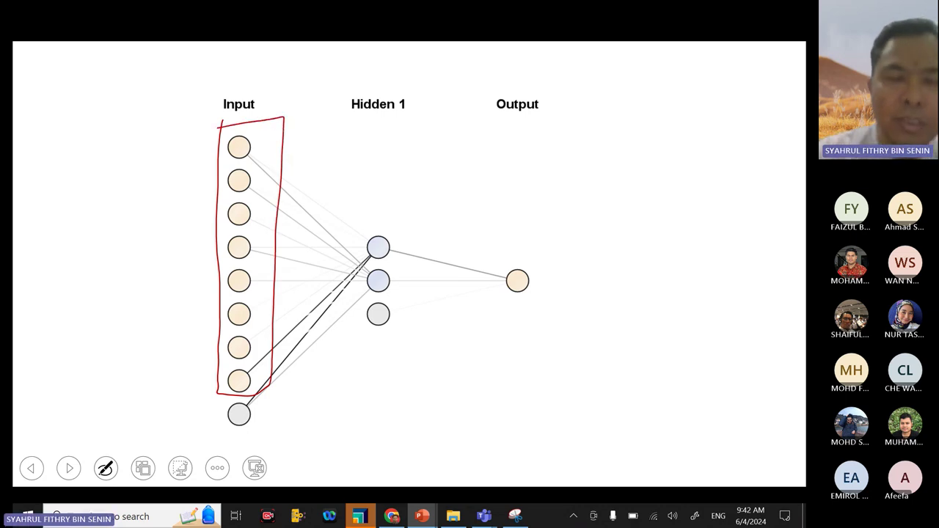
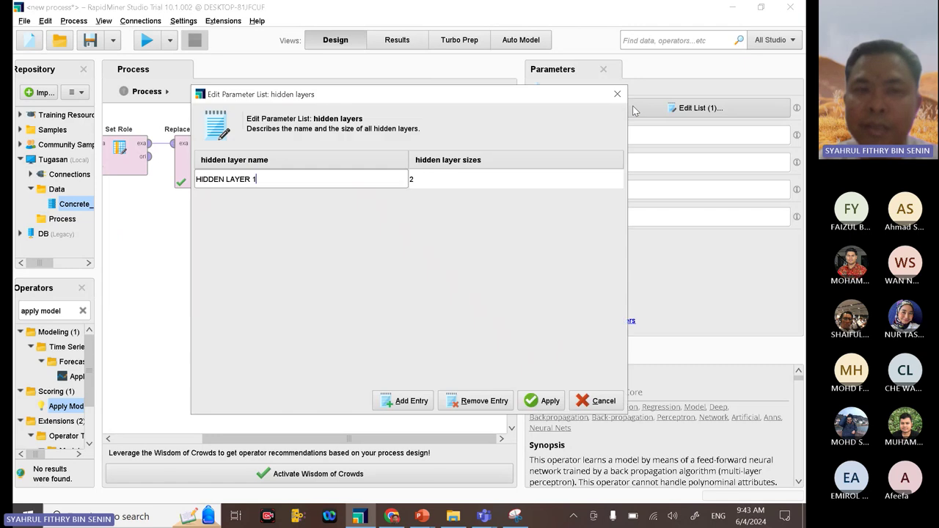
Step: Add a second entry named "HIDDEN LAYER 2" to the Neural Net's hidden layers list
left_click(411, 401)
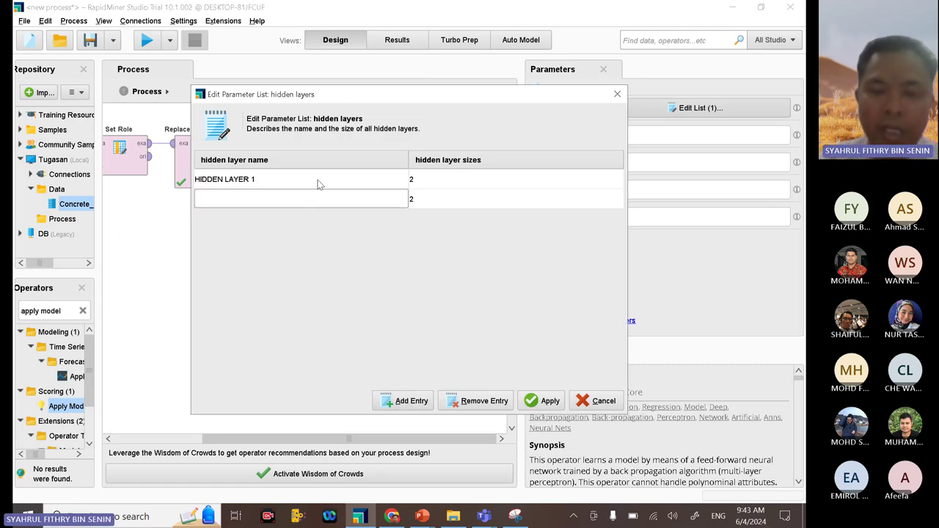
type("HIDDDE")
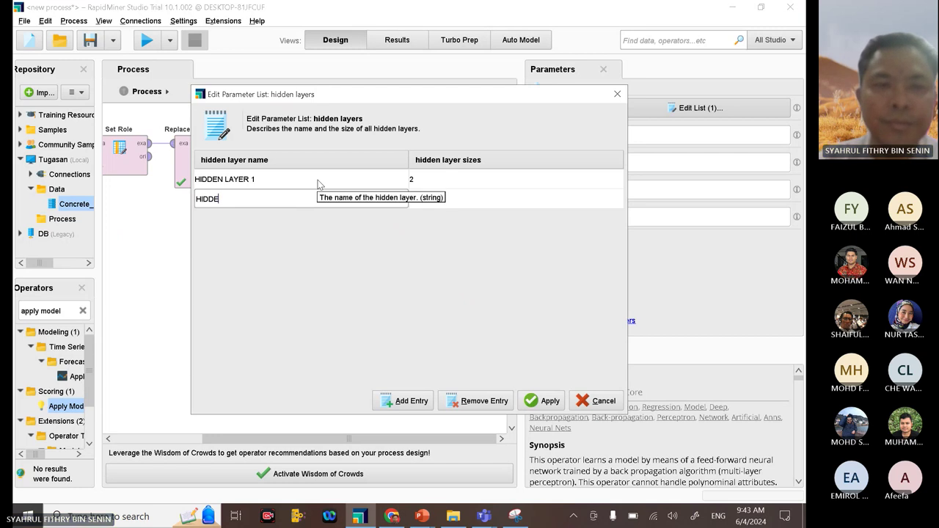
type("N LAYER 2")
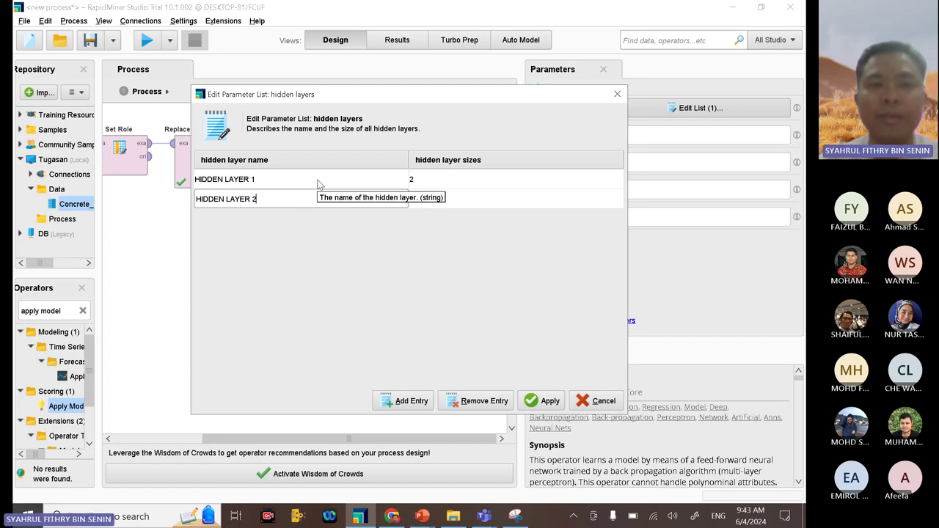
Step: Set HIDDEN LAYER 1 to size 3 and HIDDEN LAYER 2 to size 5, apply the list and run the process
left_click(425, 178)
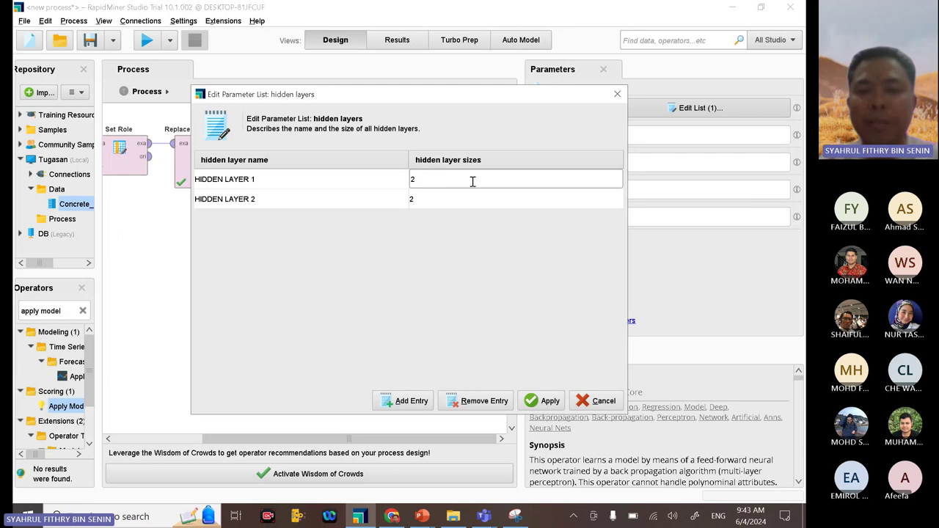
key("BackSpace")
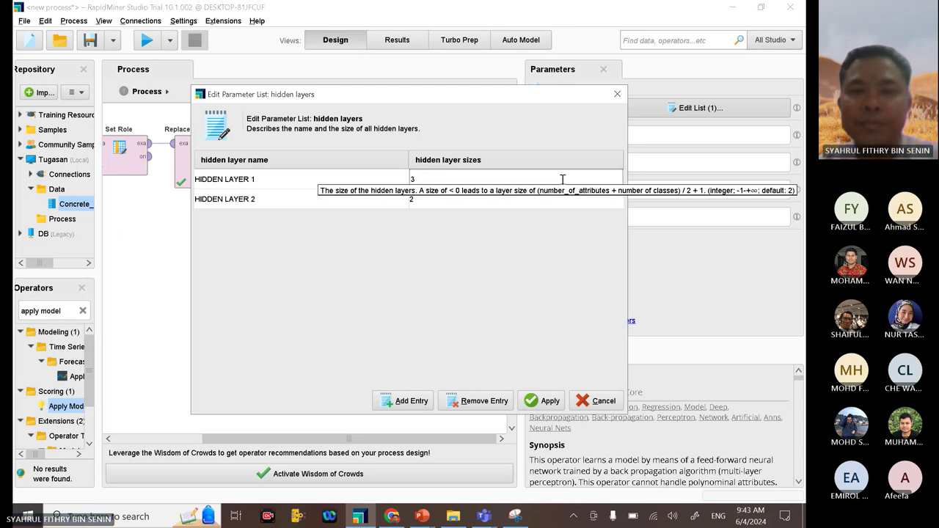
left_click(440, 200)
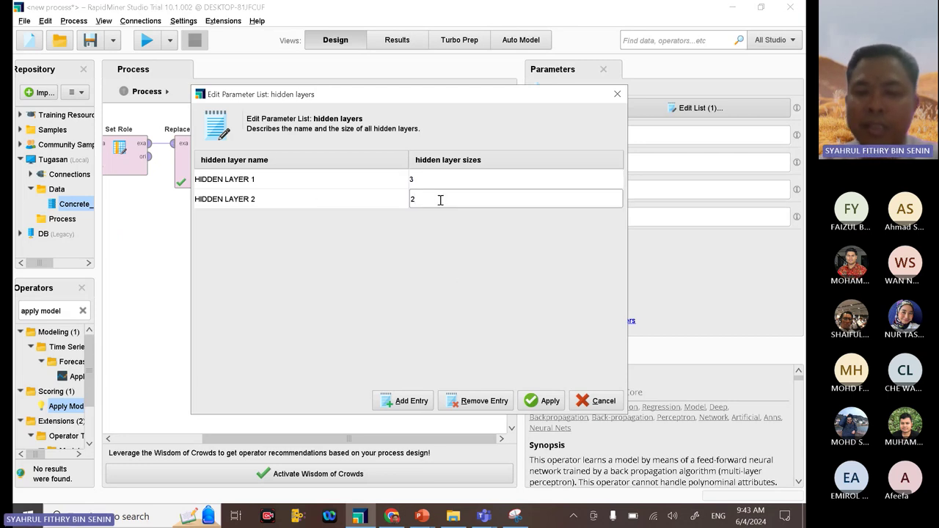
type("5")
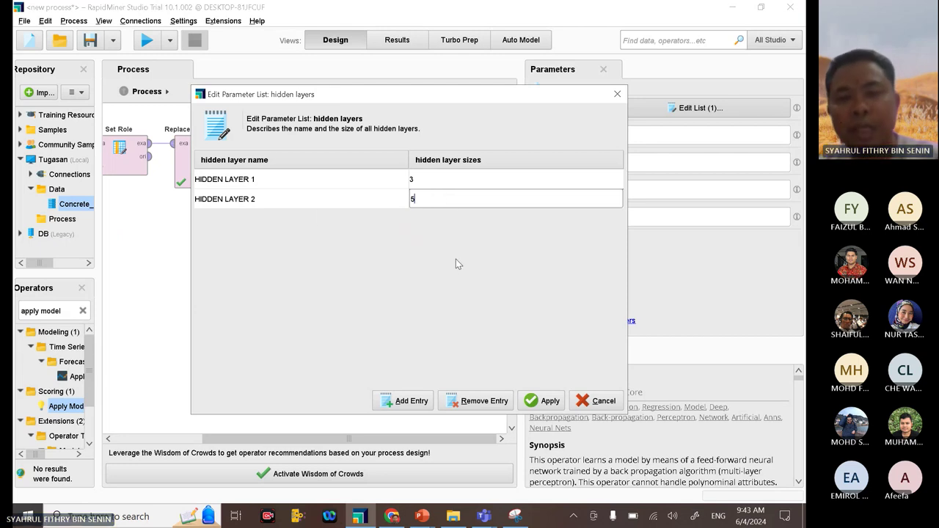
left_click(545, 402)
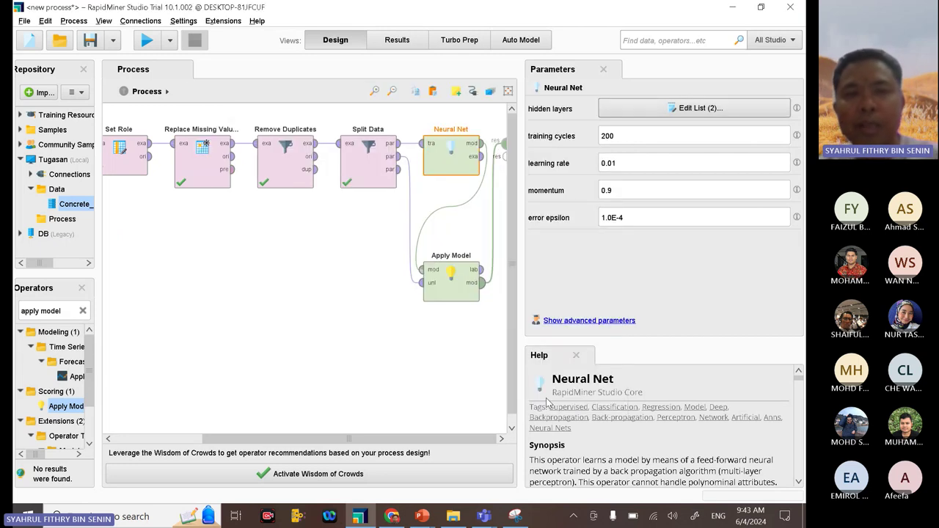
left_click(146, 41)
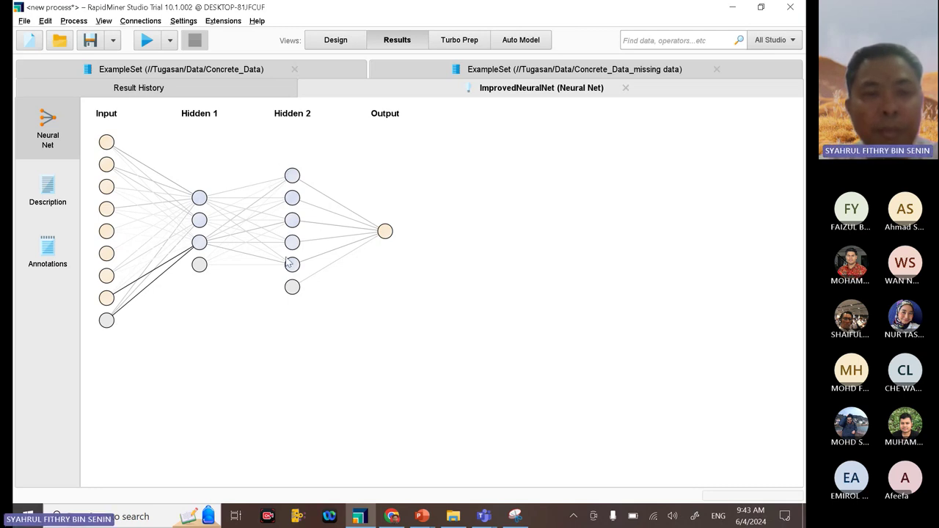
Step: Capture the two-hidden-layer network diagram from the results with Snipping Tool, covering the Input through Output columns
left_click(516, 515)
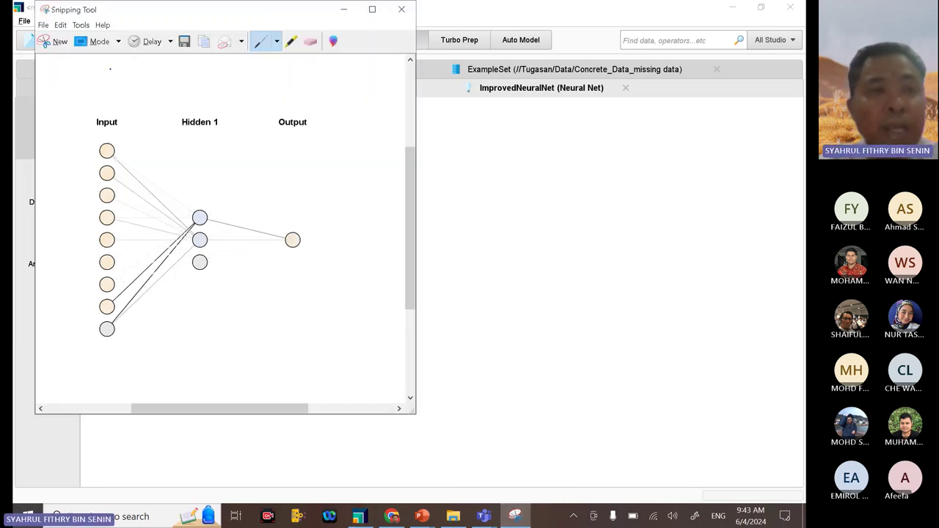
left_click(59, 42)
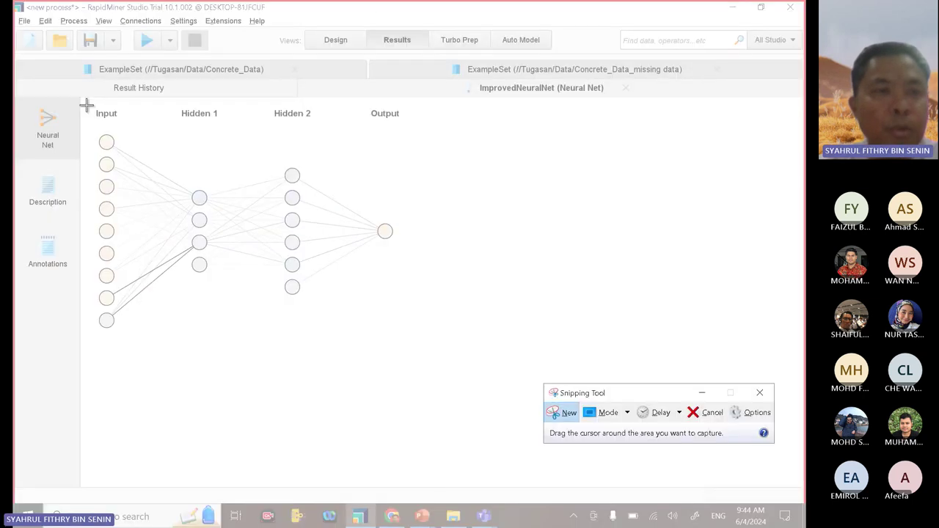
left_click_drag(116, 142, 428, 354)
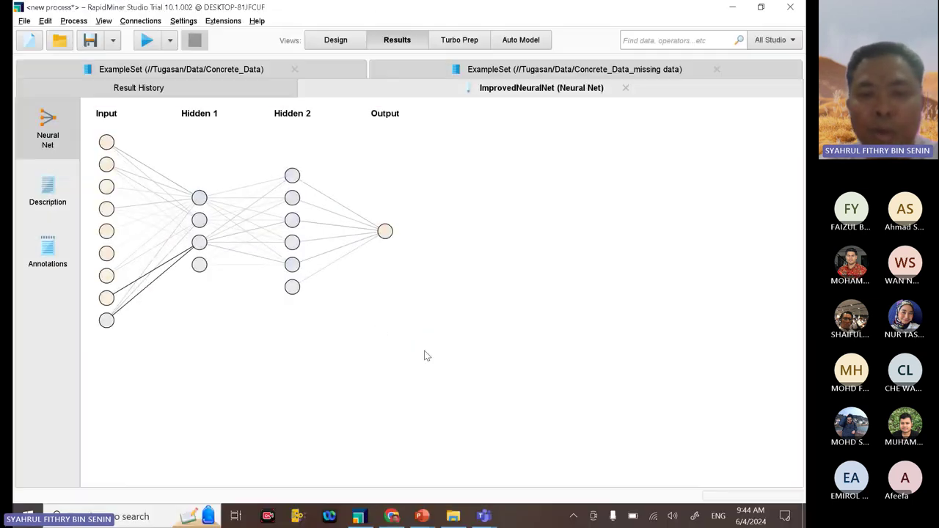
Step: Switch to Presentation2 in PowerPoint, add a new slide after slide 4 and paste the captured network diagram on it
mouse_move(420, 515)
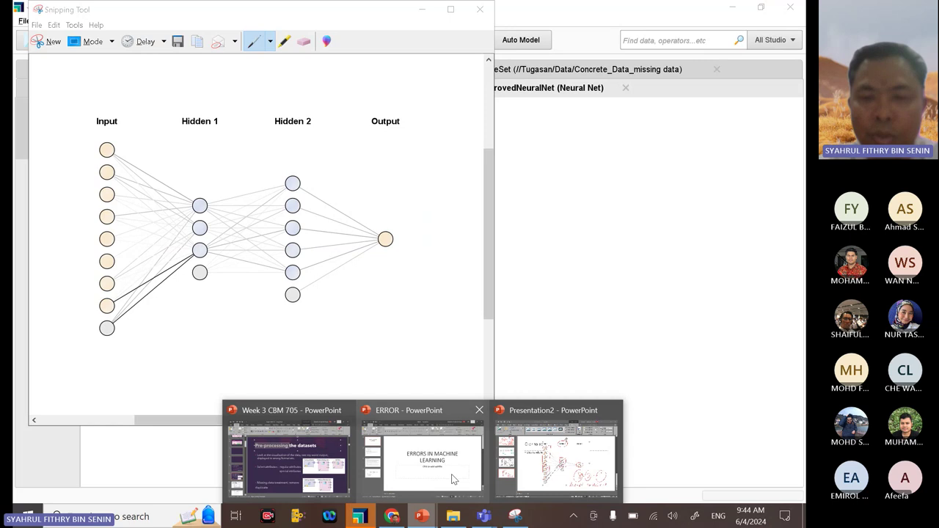
left_click(534, 470)
right_click(115, 401)
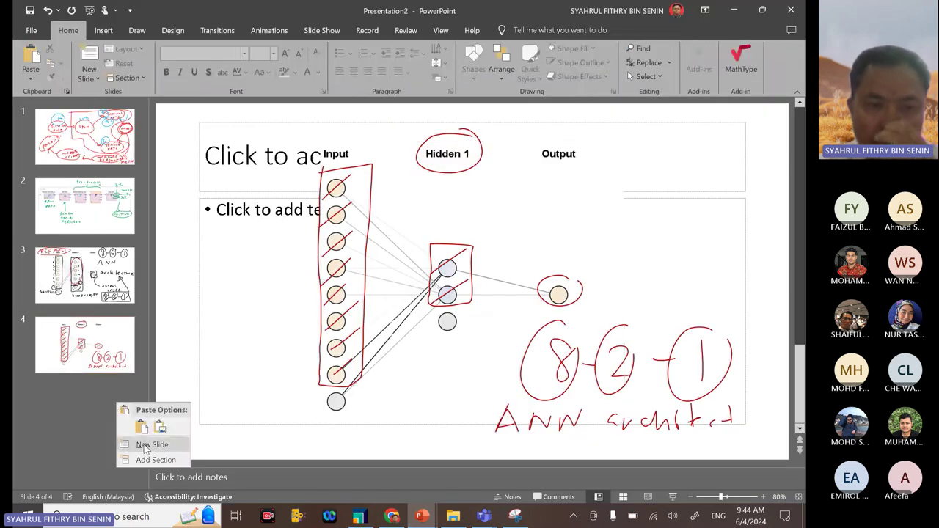
left_click(148, 444)
right_click(176, 185)
left_click(212, 226)
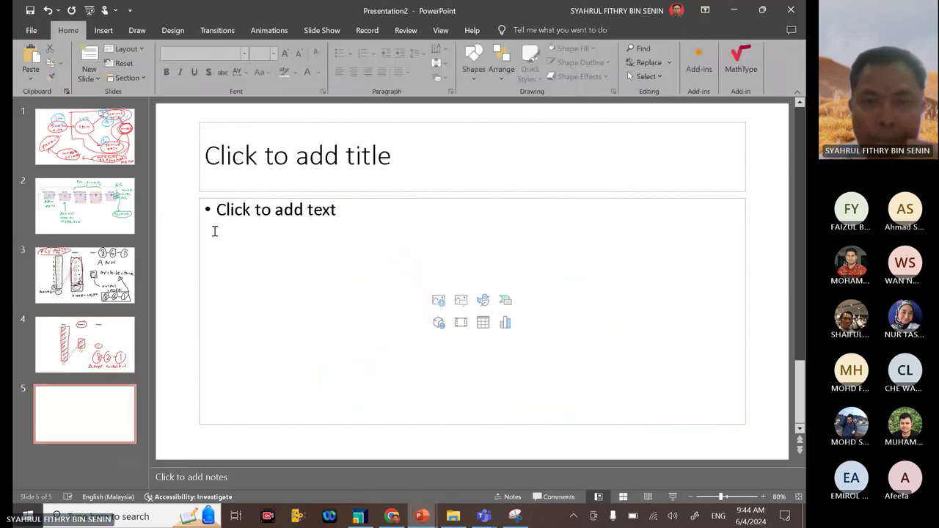
Step: Present slide 5 as a slide show, draw a red pen box around the eight input nodes and write "8" beside it
left_click(672, 497)
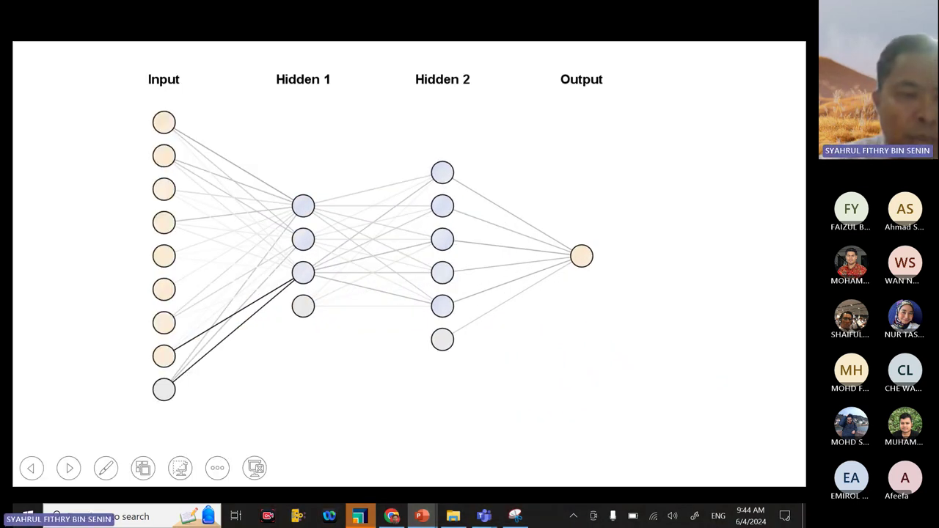
left_click(106, 468)
left_click(105, 468)
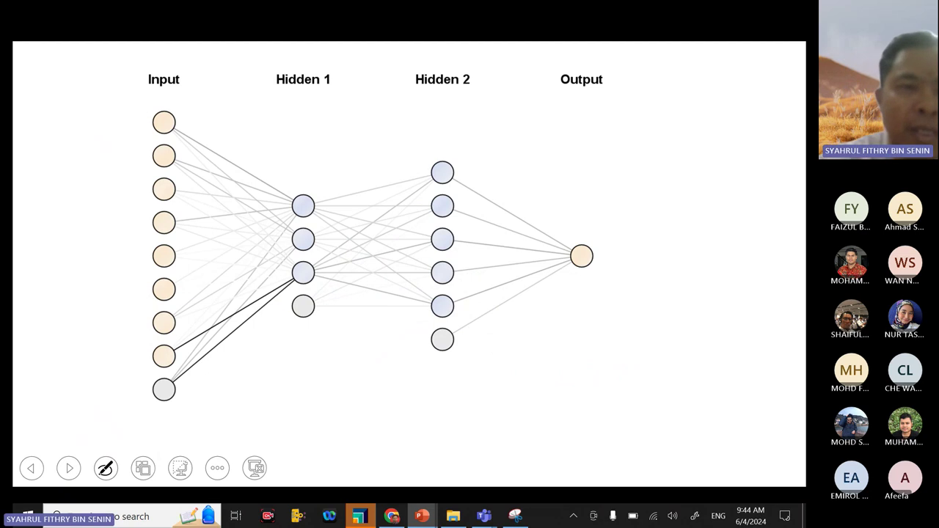
mouse_move(145, 98)
left_mouse_down()
mouse_move(192, 151)
mouse_move(195, 317)
mouse_move(150, 370)
mouse_move(149, 88)
left_mouse_up()
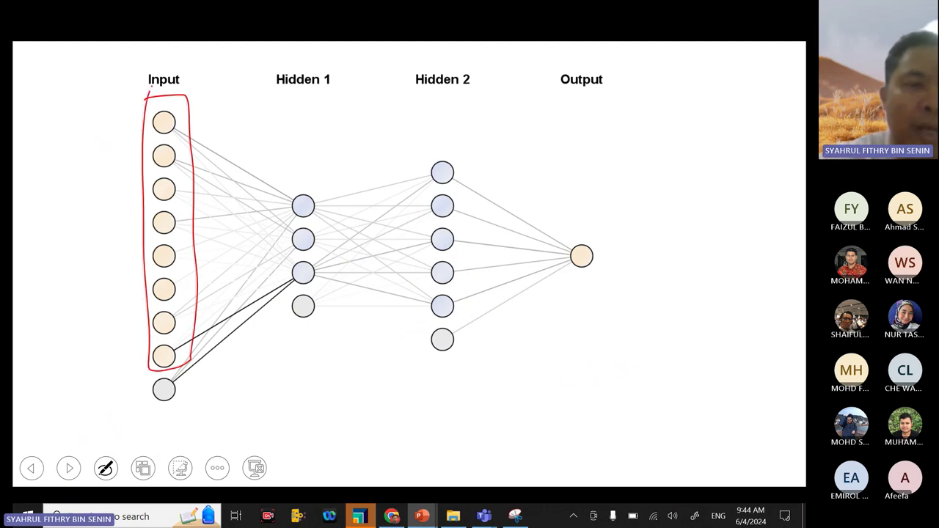
mouse_move(114, 209)
left_mouse_down()
mouse_move(108, 221)
mouse_move(115, 212)
left_mouse_up()
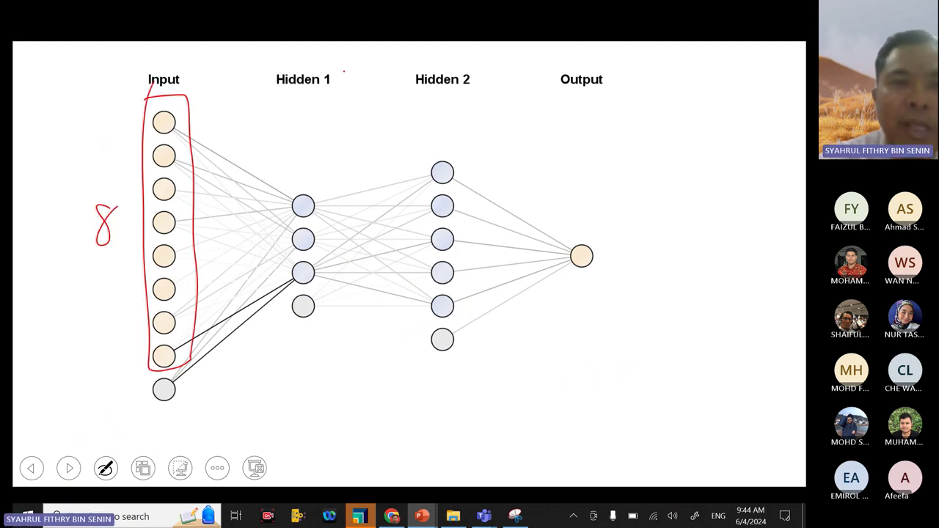
Step: Circle the Hidden 1, Hidden 2 and Output headings, box each hidden layer's blue nodes without the grey bias nodes, and circle the output node
mouse_move(343, 69)
left_mouse_down()
mouse_move(292, 56)
mouse_move(282, 119)
mouse_move(328, 75)
left_mouse_up()
mouse_move(289, 171)
left_mouse_down()
mouse_move(283, 287)
mouse_move(334, 213)
mouse_move(293, 172)
left_mouse_up()
mouse_move(410, 89)
left_mouse_down()
mouse_move(494, 54)
mouse_move(383, 79)
left_mouse_up()
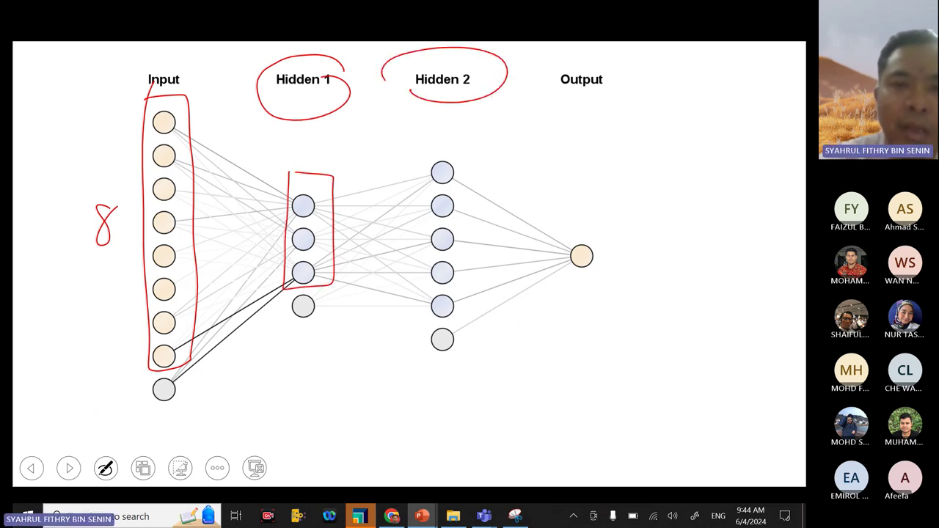
mouse_move(429, 154)
left_mouse_down()
mouse_move(416, 317)
mouse_move(477, 157)
mouse_move(430, 144)
left_mouse_up()
mouse_move(548, 94)
left_mouse_down()
mouse_move(589, 107)
mouse_move(537, 75)
left_mouse_up()
left_click_drag(593, 223, 599, 235)
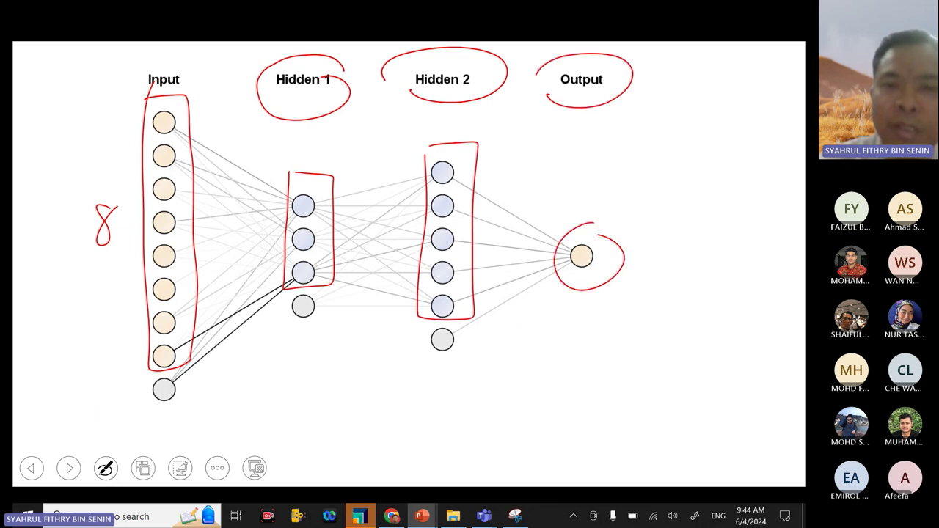
Step: Handwrite the network architecture "8 - 3 - 5 - 1" in red below the diagram
mouse_move(426, 390)
left_mouse_down()
mouse_move(419, 437)
mouse_move(427, 393)
mouse_move(451, 415)
mouse_move(480, 413)
left_mouse_up()
mouse_move(503, 383)
left_mouse_down()
mouse_move(523, 410)
mouse_move(503, 425)
left_mouse_up()
mouse_move(553, 404)
left_mouse_down()
mouse_move(583, 401)
mouse_move(609, 421)
left_mouse_up()
left_click_drag(607, 380, 642, 377)
left_click_drag(658, 402, 684, 400)
left_click_drag(732, 374, 725, 438)
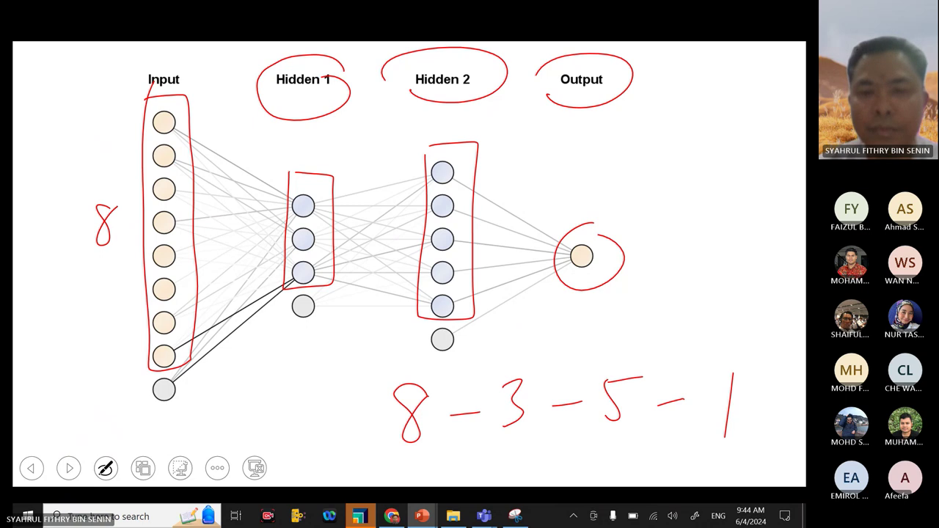
Step: Circle each number in 8 - 3 - 5 - 1 and draw a brace over 3 and 5 with the label "HL" and an upward arrow
mouse_move(428, 368)
left_mouse_down()
mouse_move(388, 371)
mouse_move(373, 438)
mouse_move(420, 461)
mouse_move(440, 369)
left_mouse_up()
mouse_move(749, 355)
left_mouse_down()
mouse_move(698, 403)
mouse_move(756, 436)
mouse_move(750, 360)
left_mouse_up()
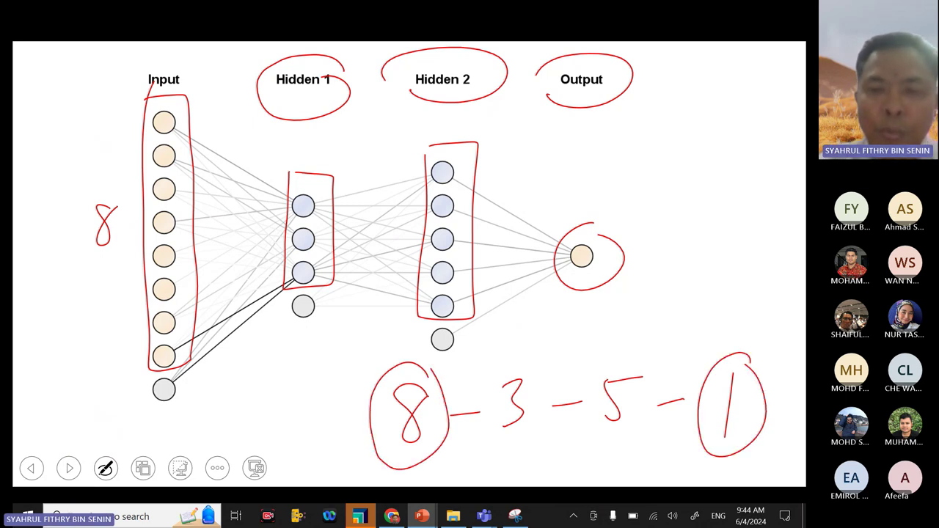
mouse_move(465, 374)
left_mouse_down()
mouse_move(479, 355)
mouse_move(652, 353)
left_mouse_up()
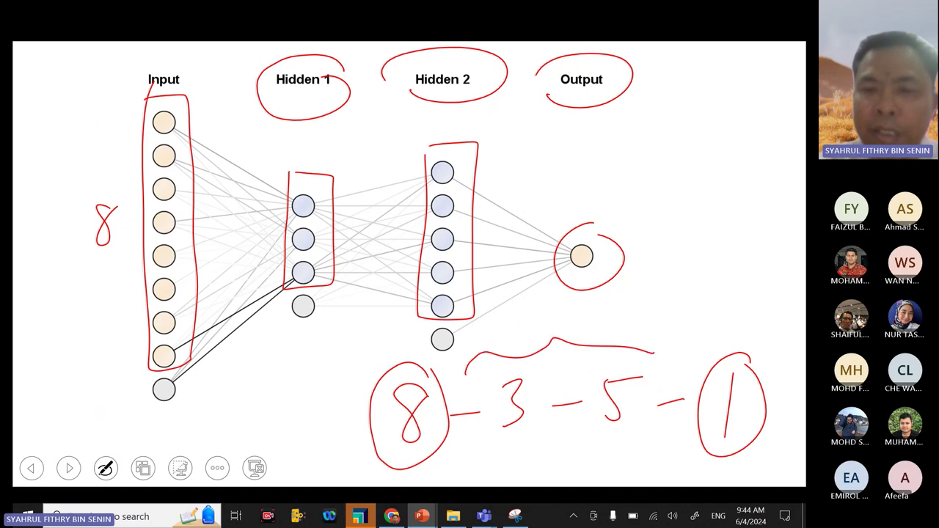
mouse_move(545, 300)
left_mouse_down()
mouse_move(544, 330)
mouse_move(555, 332)
left_mouse_up()
left_click_drag(544, 317, 589, 321)
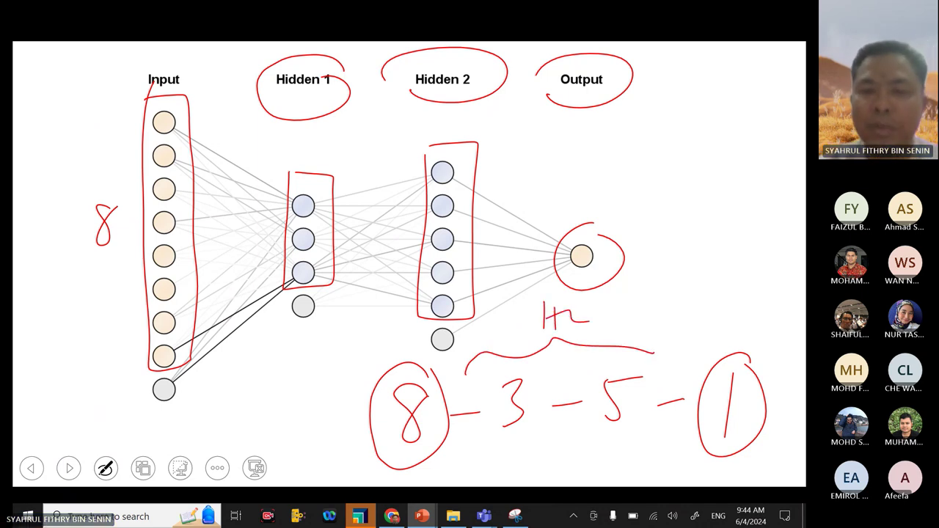
left_click_drag(525, 363, 537, 375)
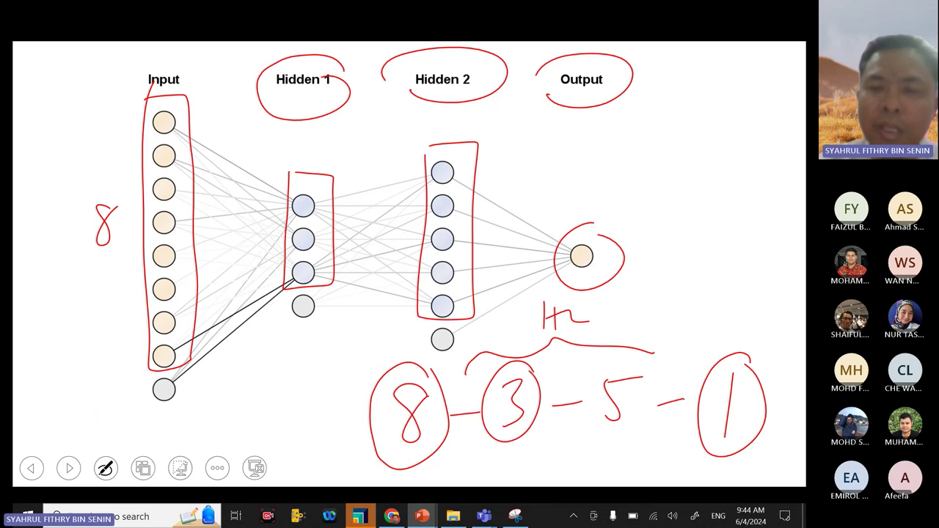
mouse_move(644, 361)
left_mouse_down()
mouse_move(580, 394)
mouse_move(654, 401)
mouse_move(669, 280)
mouse_move(657, 219)
mouse_move(695, 198)
left_mouse_up()
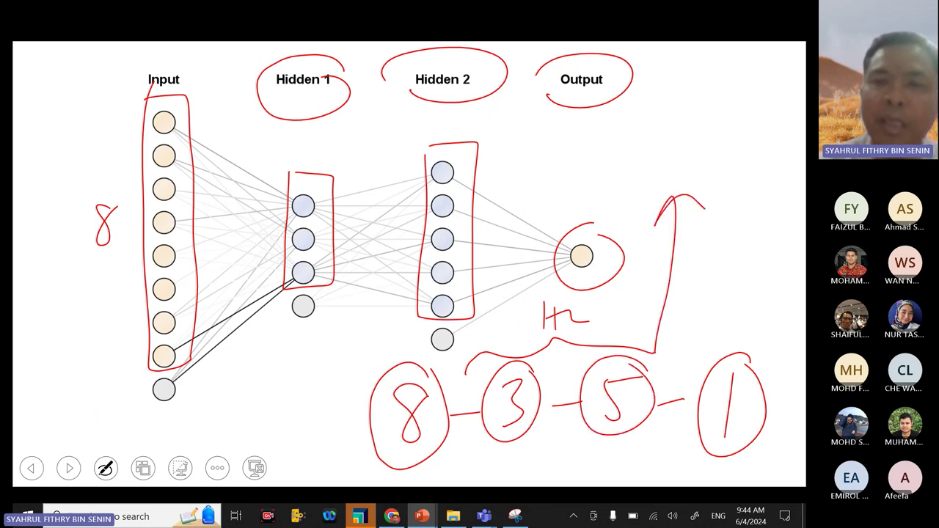
Step: Handwrite "ANN architecture" in red above the upward arrow, below the Output heading
mouse_move(542, 166)
left_mouse_down()
mouse_move(574, 166)
mouse_move(639, 137)
left_mouse_up()
left_click_drag(677, 140, 681, 145)
mouse_move(697, 134)
left_mouse_down()
mouse_move(696, 146)
mouse_move(724, 153)
left_mouse_up()
left_click_drag(738, 119, 739, 152)
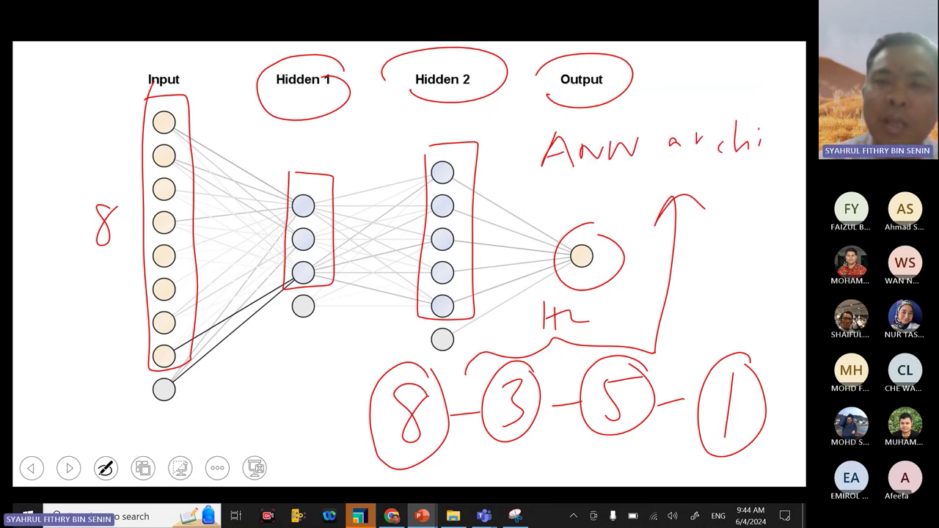
left_click_drag(772, 121, 773, 155)
left_click_drag(767, 145, 788, 140)
left_click_drag(732, 166, 730, 186)
left_click_drag(718, 184, 747, 181)
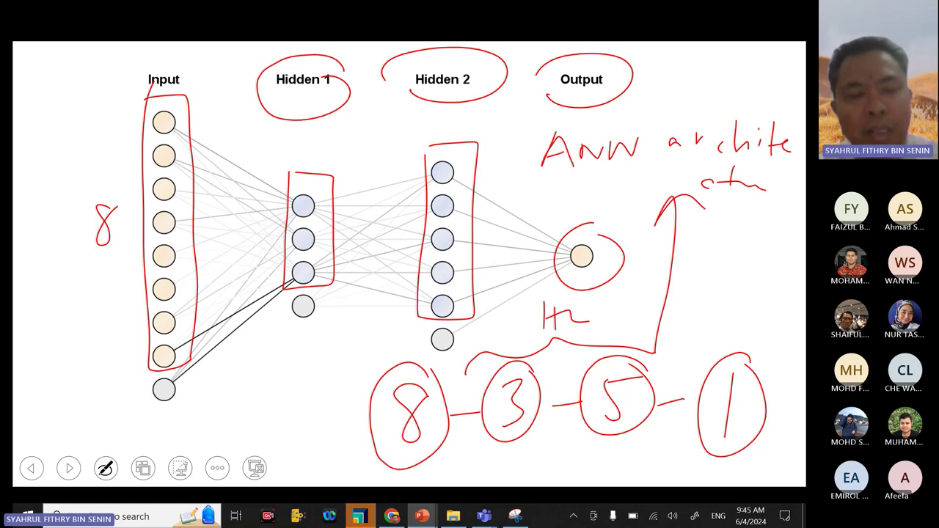
Step: End the slide show and keep the ink annotations on slide 5
key("Escape")
key("Escape")
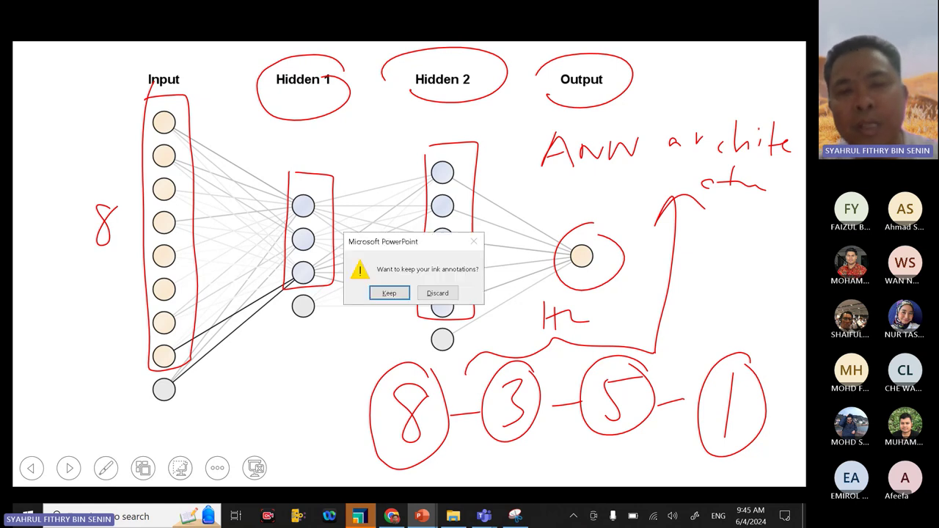
left_click(407, 293)
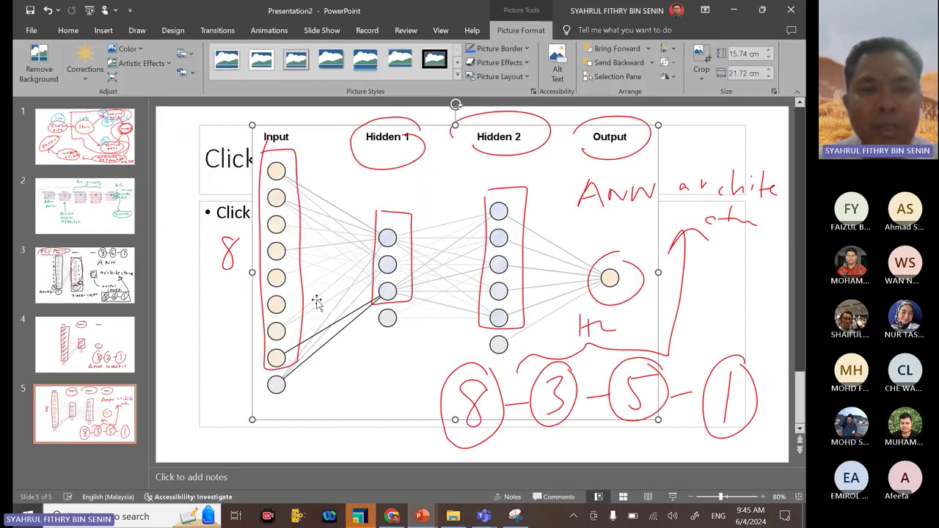
Step: Present the slides from slide 3 through slide 5 to compare the default, one-hidden-layer and two-hidden-layer architectures
left_click(132, 279)
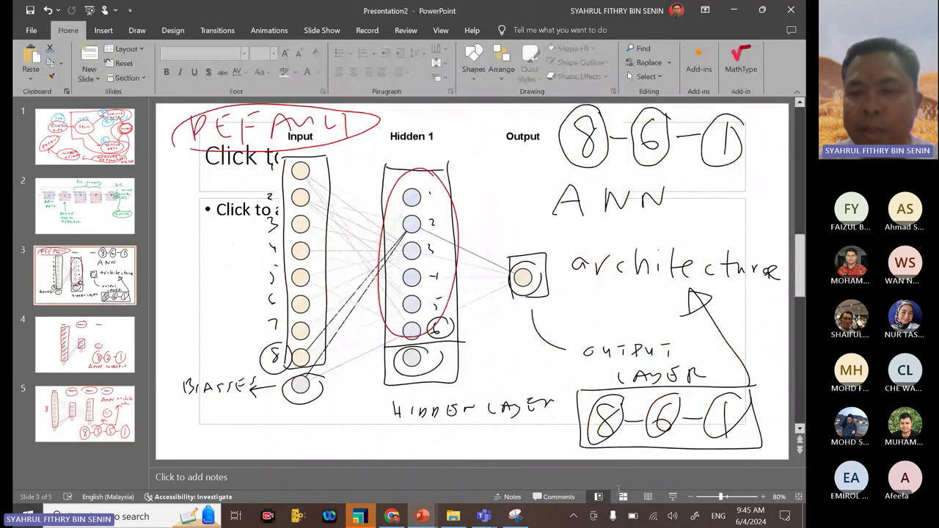
left_click(672, 496)
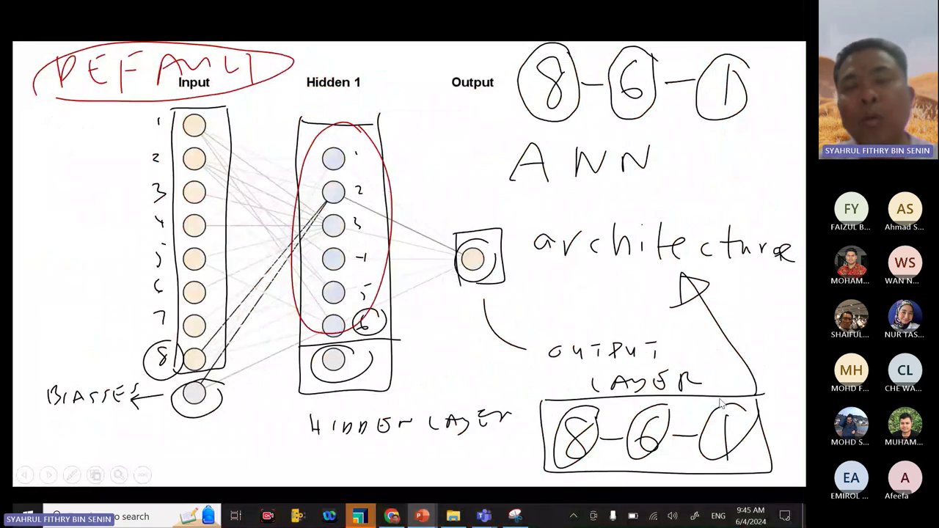
key("Right")
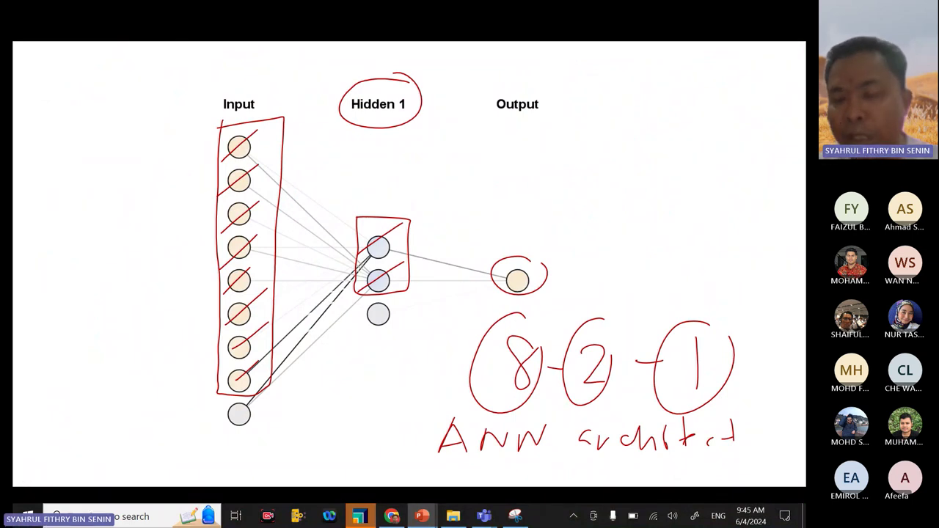
key("Right")
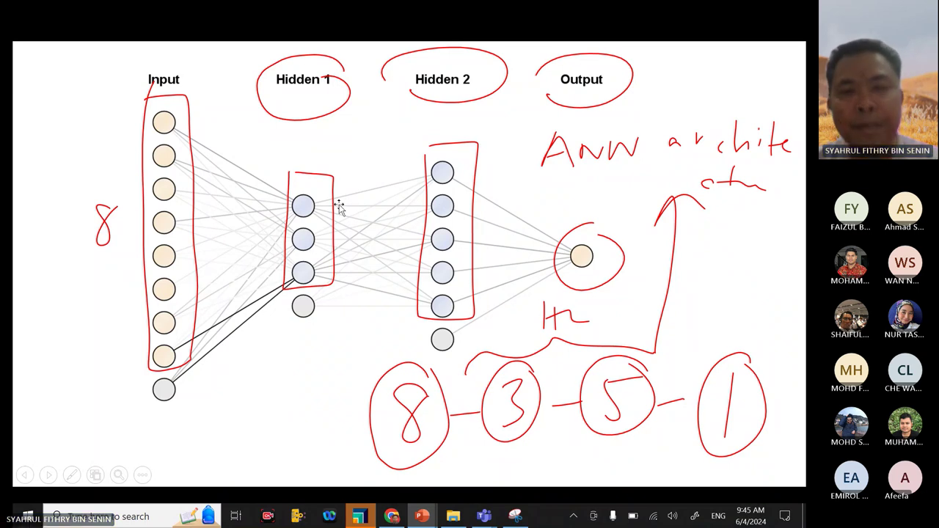
Step: End the slide show, switch to RapidMiner Studio and run the Neural Net process from its design
key("Escape")
left_click(359, 516)
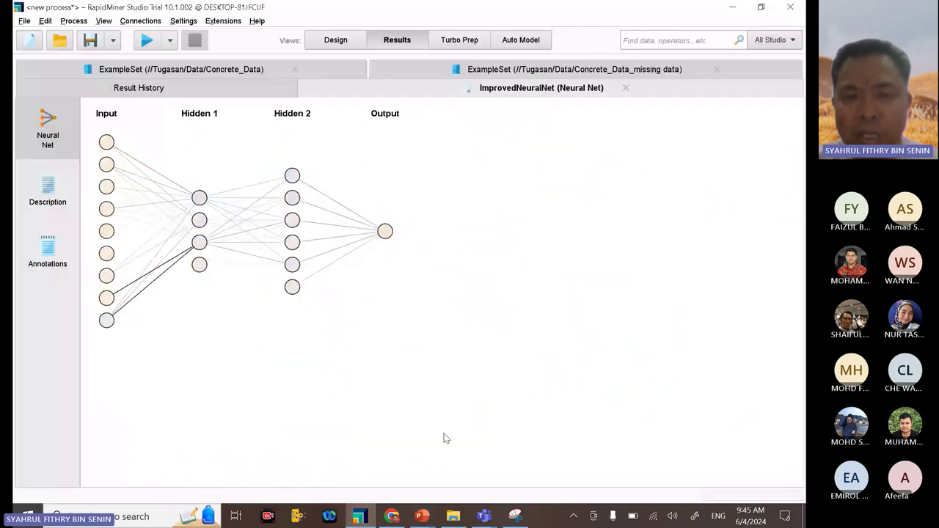
left_click(356, 42)
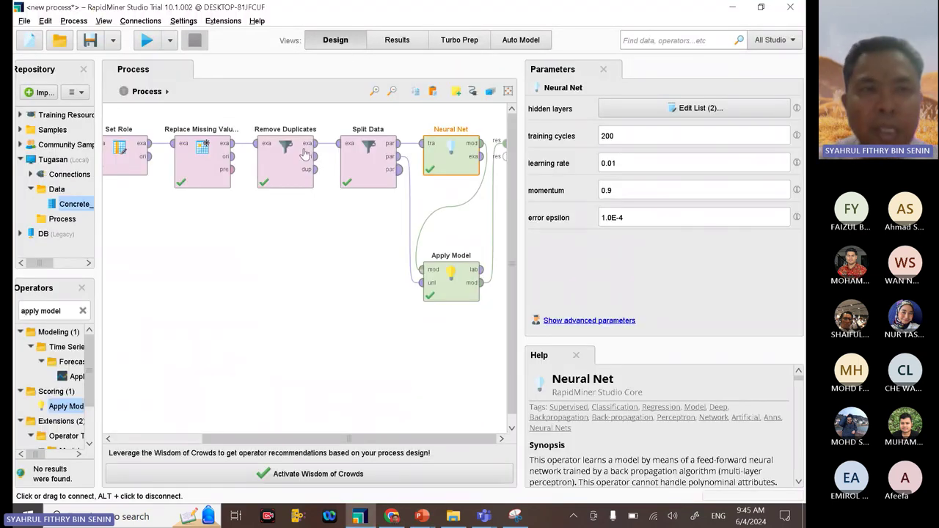
left_click(147, 40)
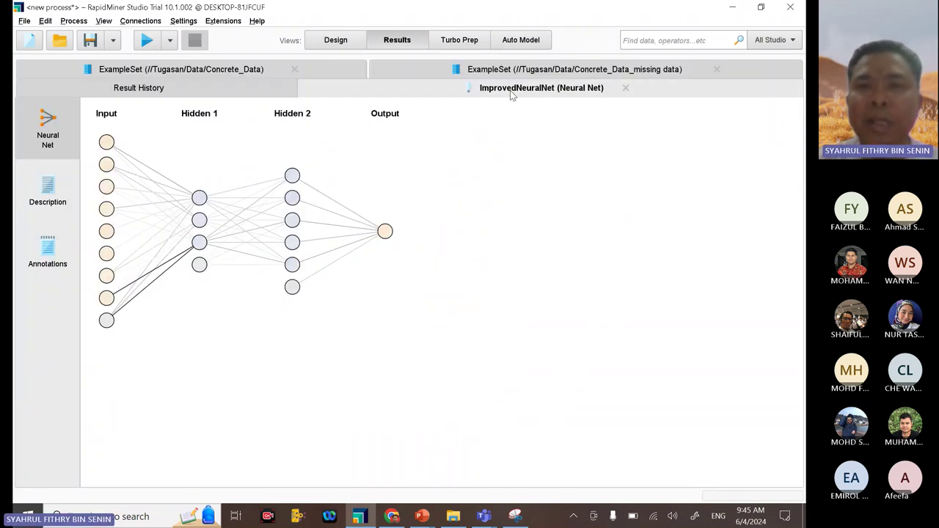
Step: Review the result history and the Concrete_Data and Concrete_Data_missing data example sets, and return to the process design
left_click(235, 90)
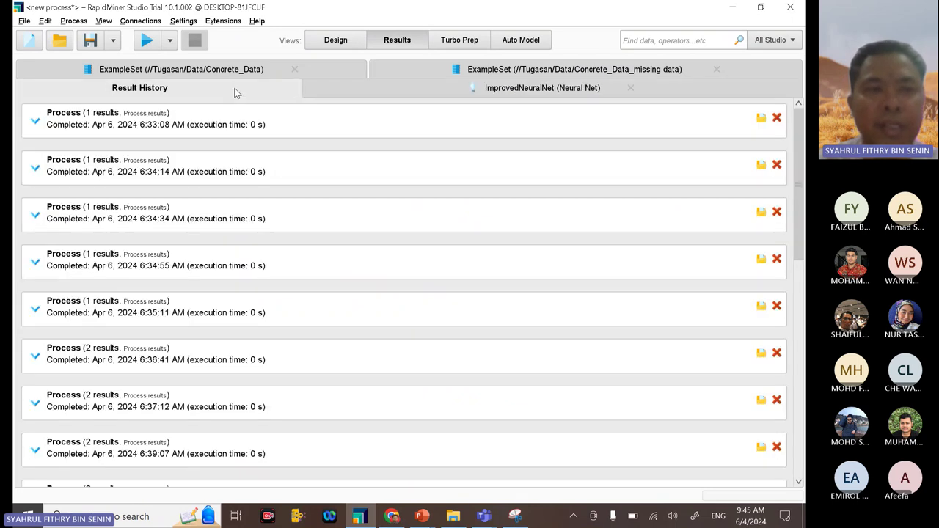
left_click(232, 72)
left_click(386, 74)
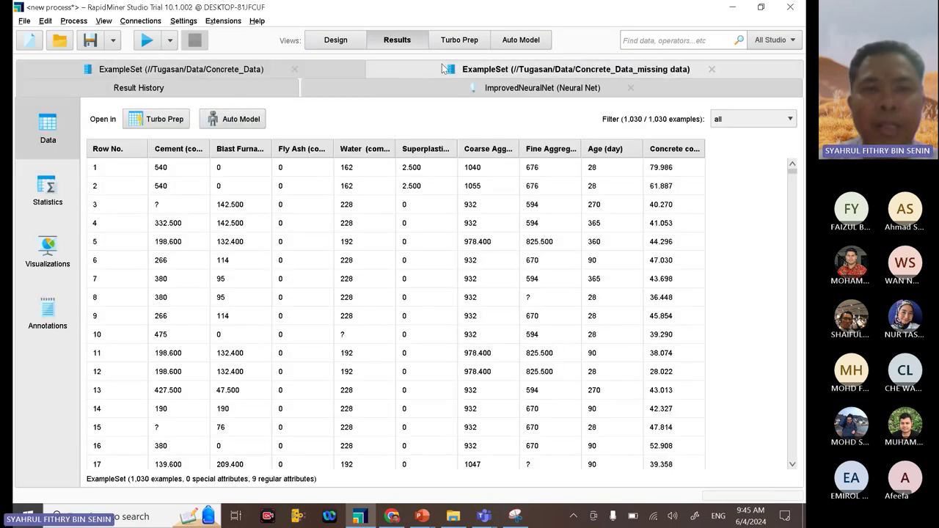
left_click(213, 73)
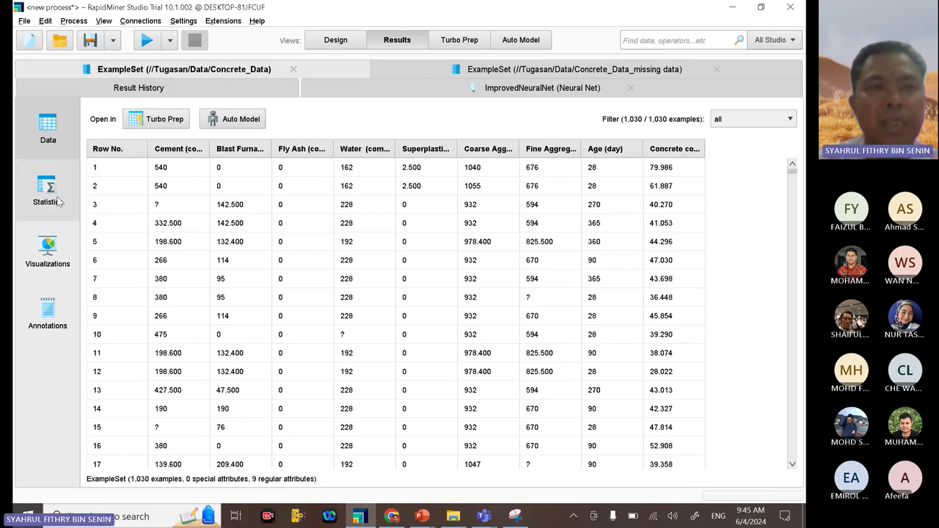
left_click(330, 41)
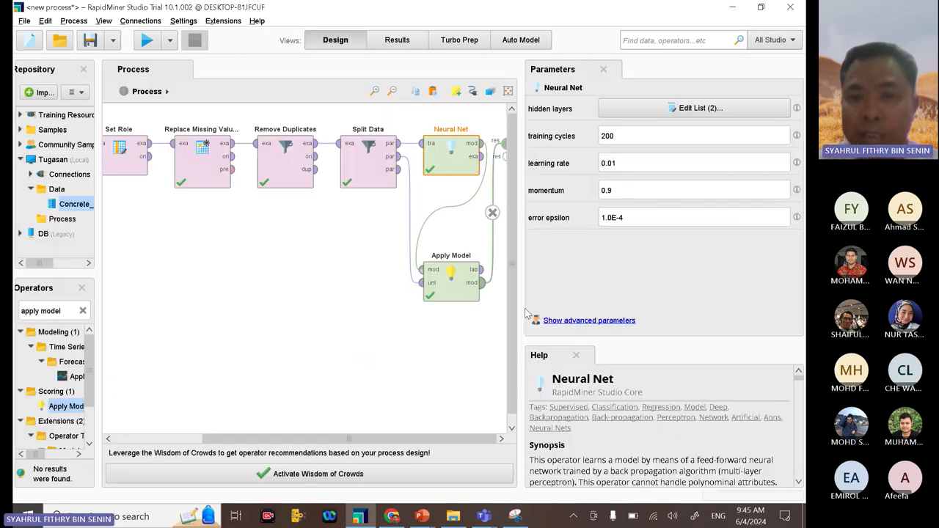
Step: Search the operators for "PERFORMANCE"
left_click_drag(518, 302, 636, 302)
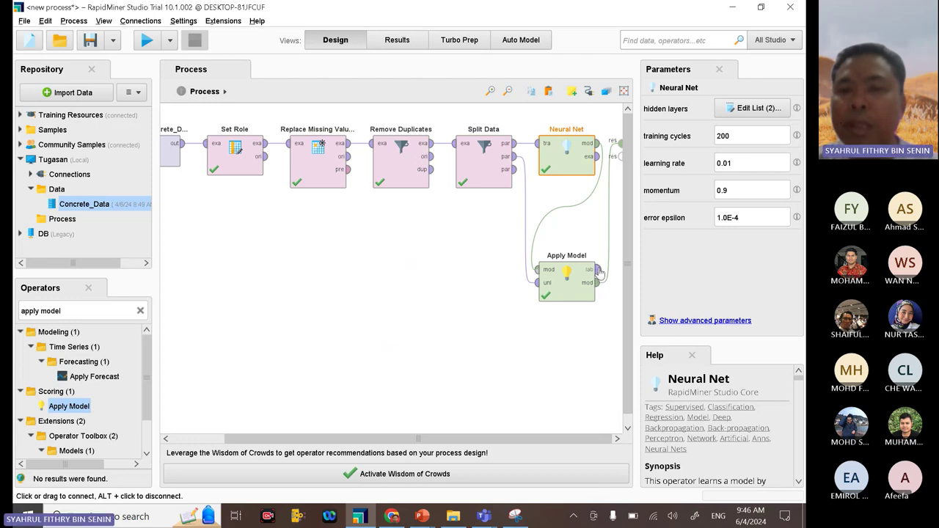
mouse_move(596, 270)
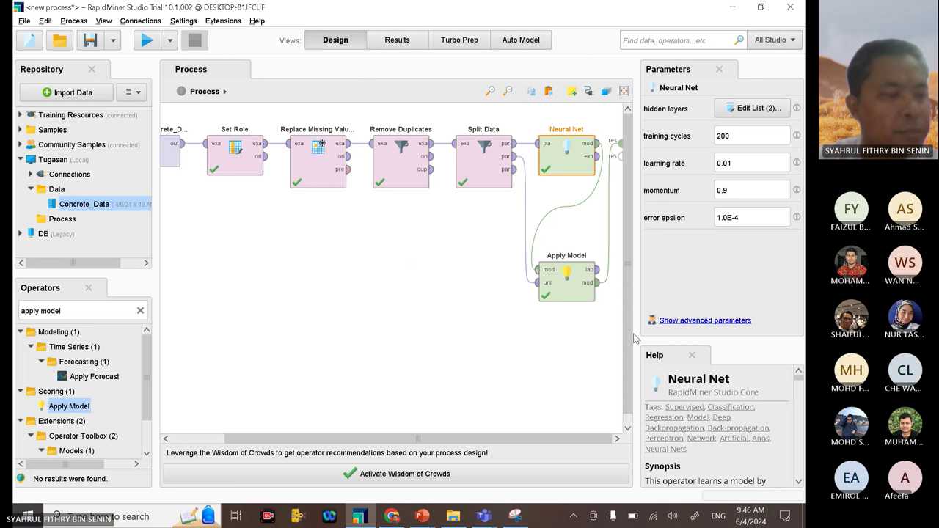
left_click_drag(637, 331, 680, 329)
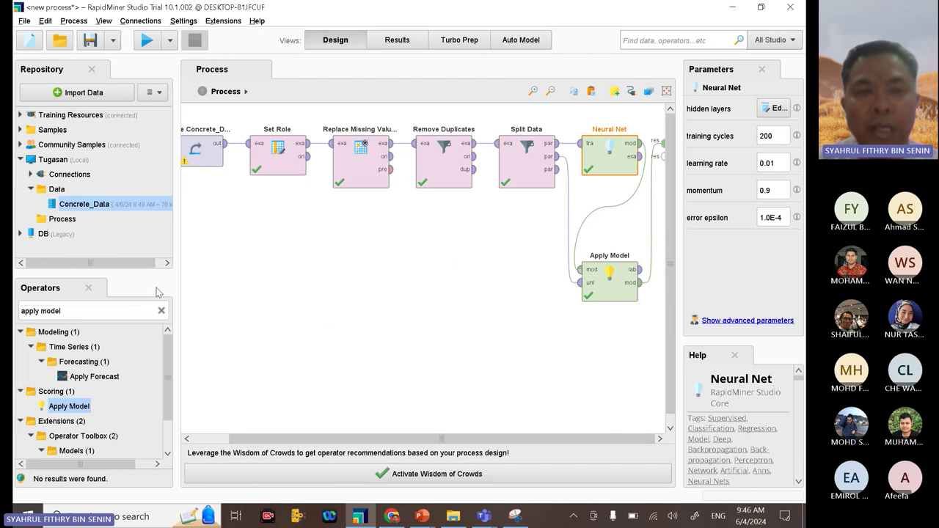
left_click_drag(104, 313, 28, 320)
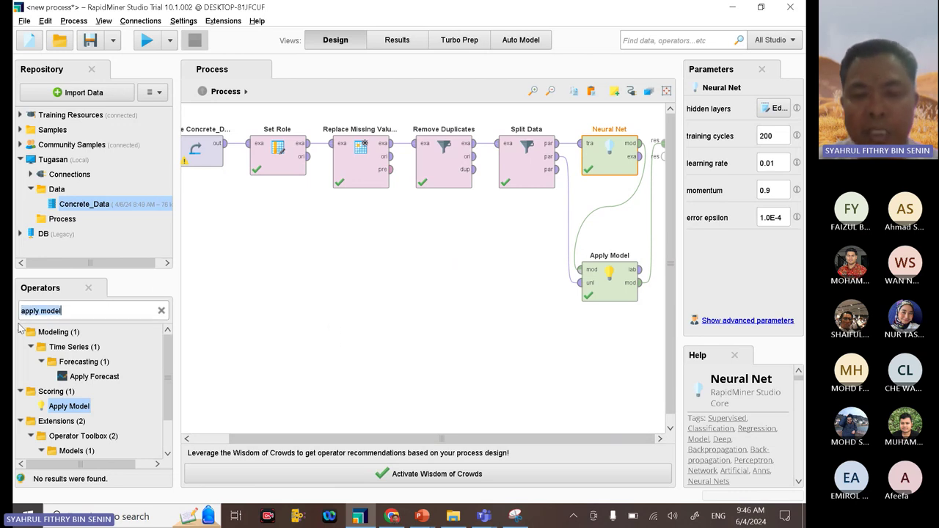
type("PER")
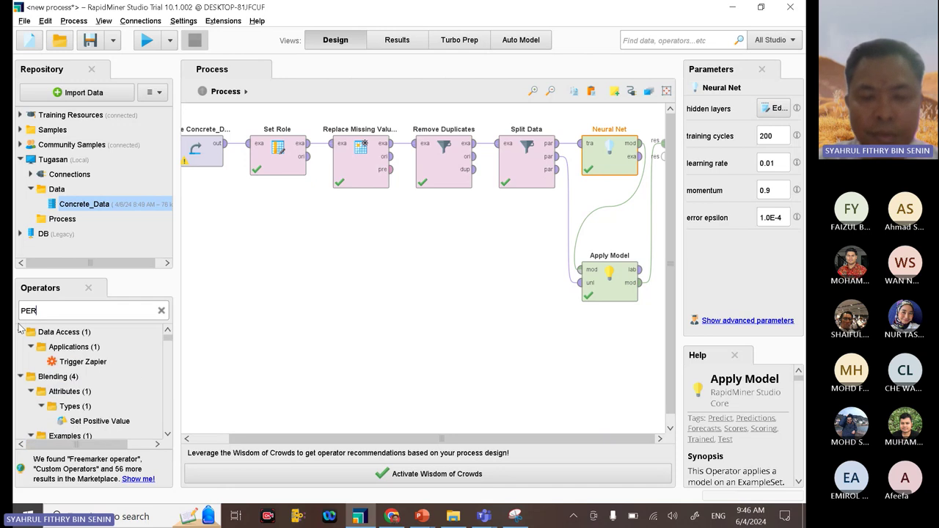
type("FORMANC")
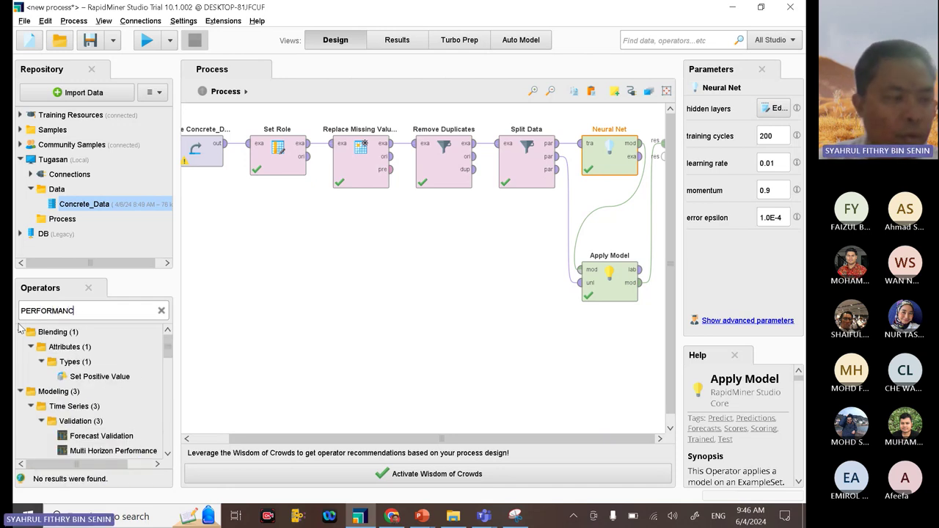
type("E")
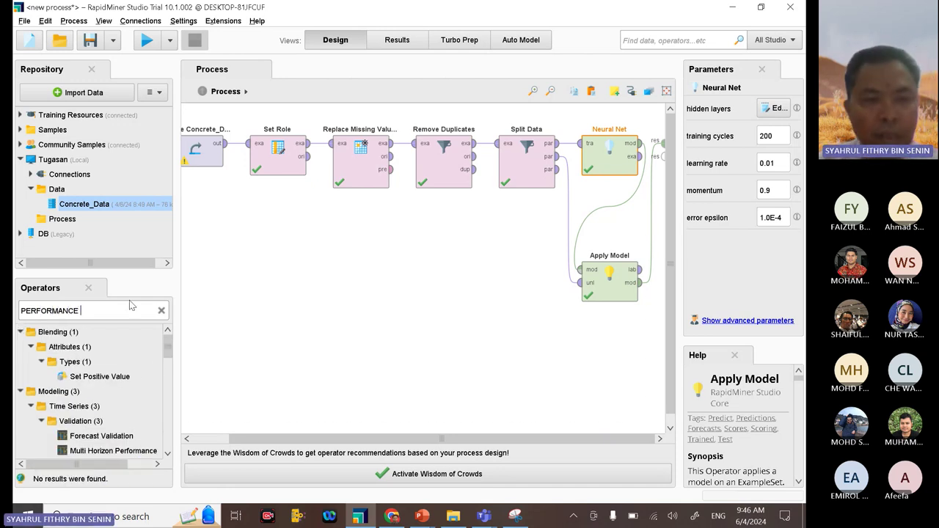
Step: Add the Performance (Regression) operator to the process and place it directly below Apply Model
left_click_drag(129, 304, 261, 392)
left_click(179, 382)
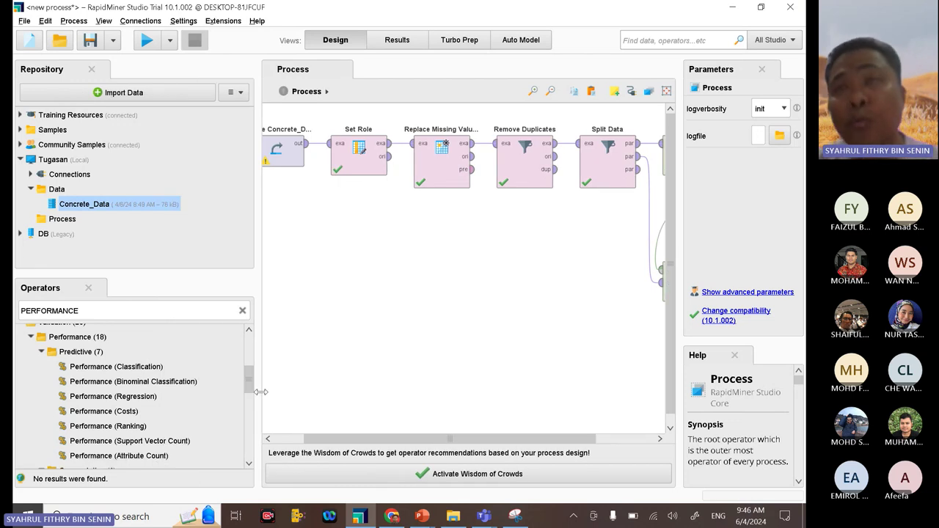
left_click_drag(245, 408, 142, 400)
left_click(142, 400)
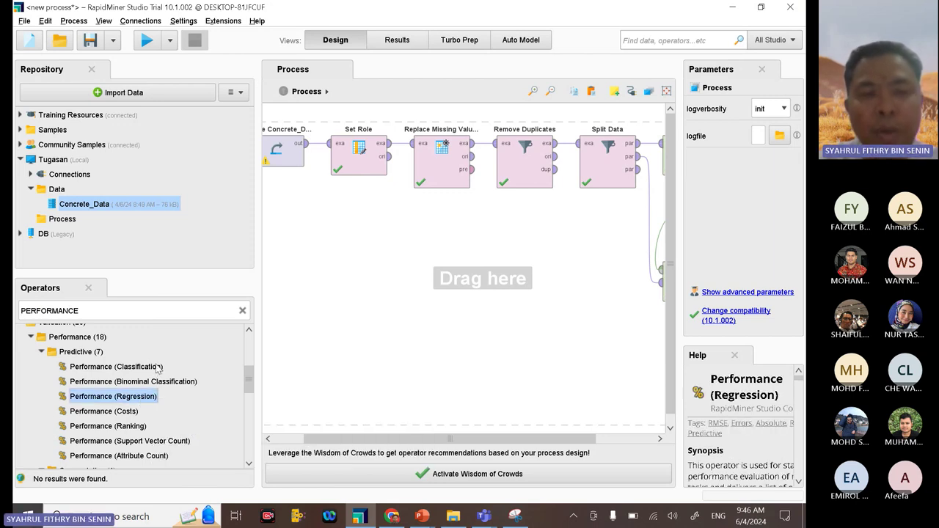
left_click(158, 368)
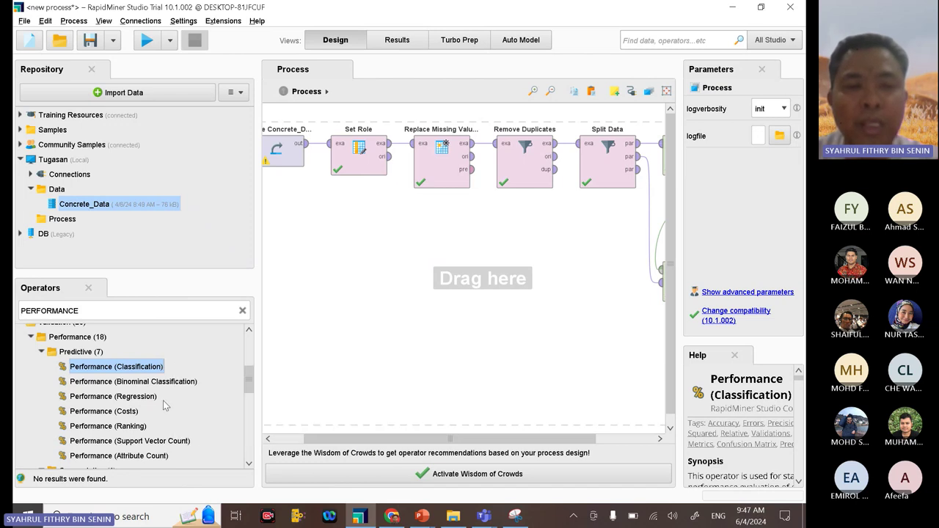
left_click(152, 398)
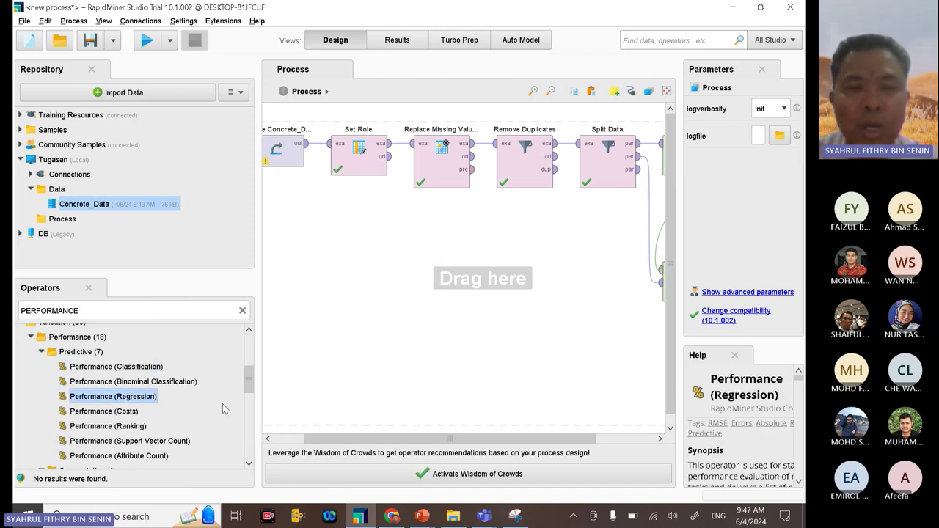
left_click_drag(153, 397, 627, 323)
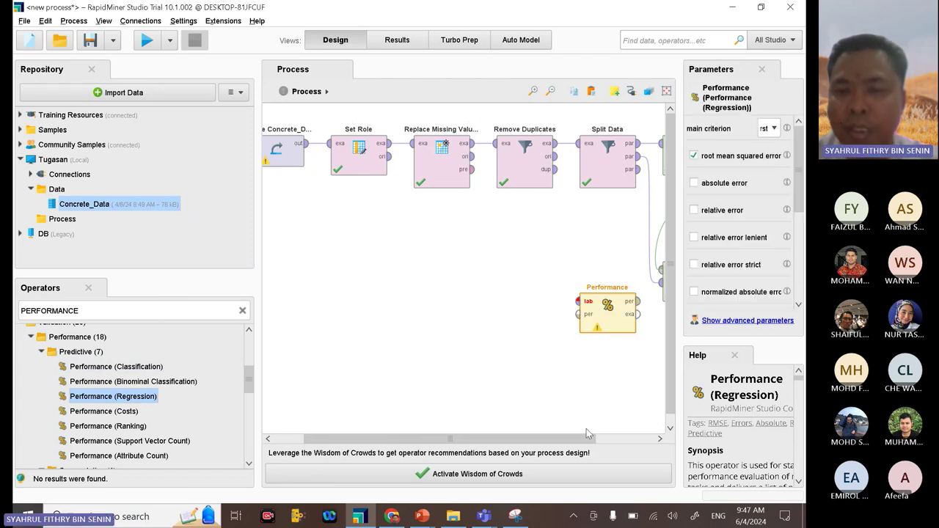
left_click_drag(585, 438, 719, 457)
left_click_drag(530, 314, 613, 346)
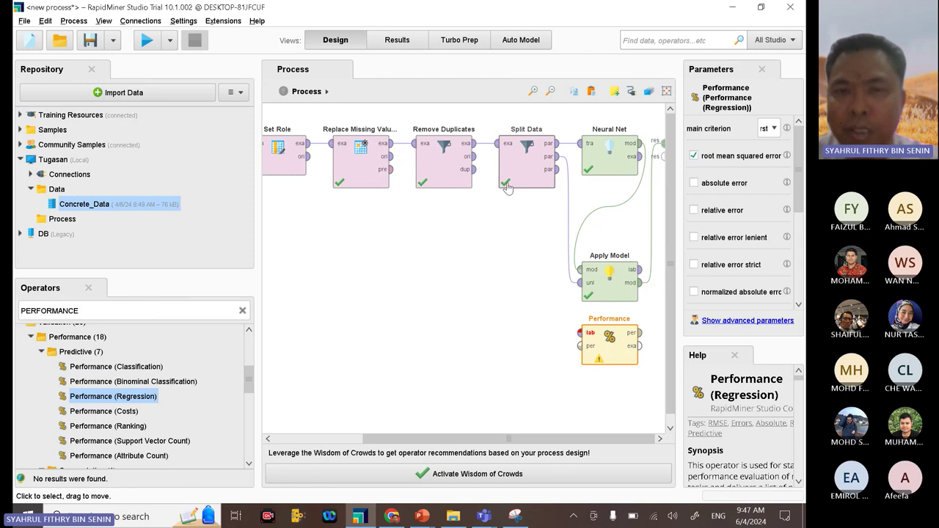
Step: Move the Performance operator to the right of Neural Net and remove the connection from Apply Model's mod output to the result port
left_click(598, 160)
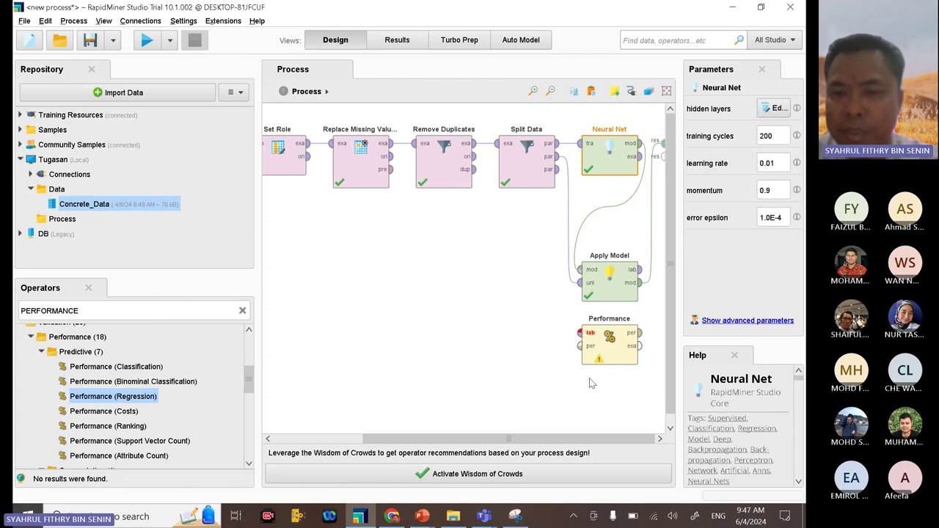
left_click_drag(257, 219, 84, 220)
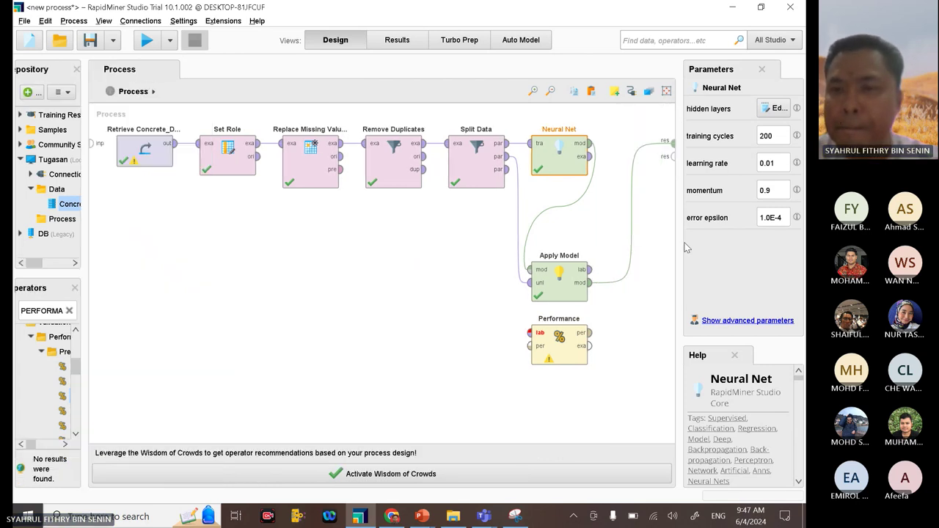
left_click_drag(676, 245, 778, 253)
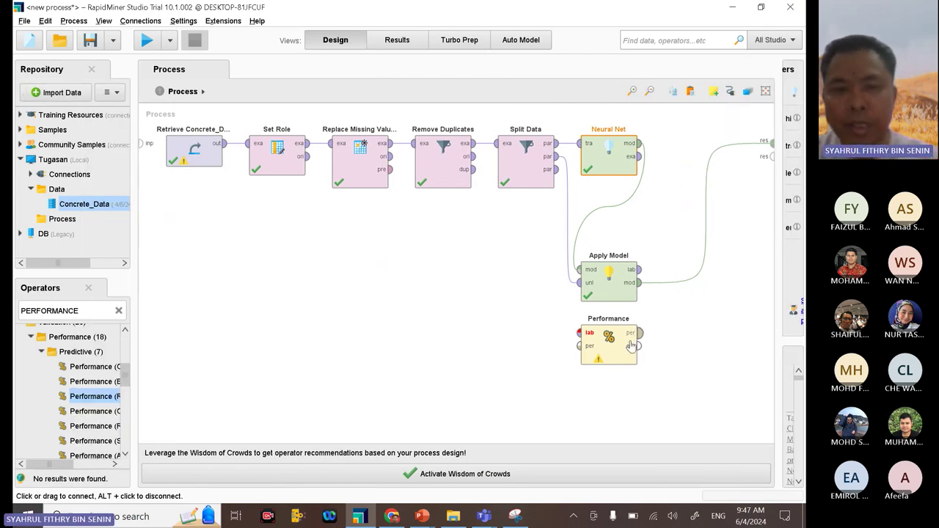
left_click(624, 345)
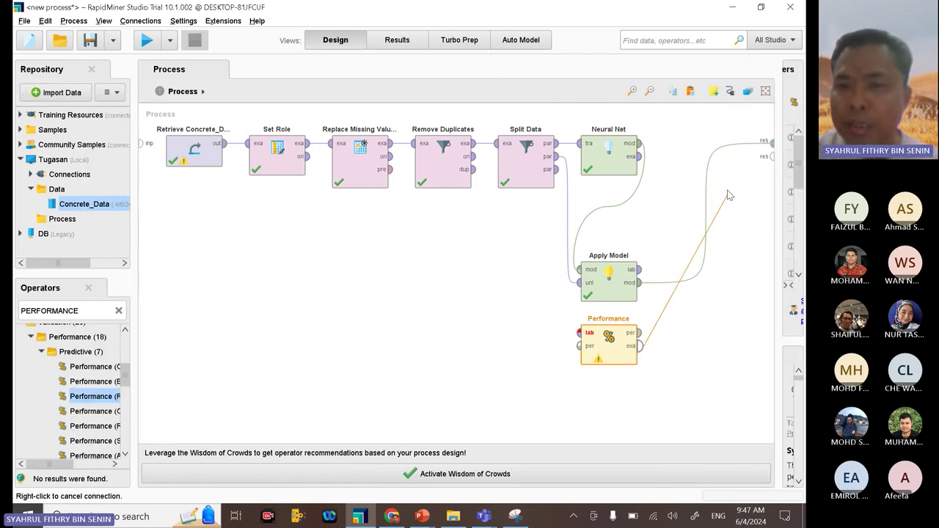
left_click_drag(622, 345, 704, 166)
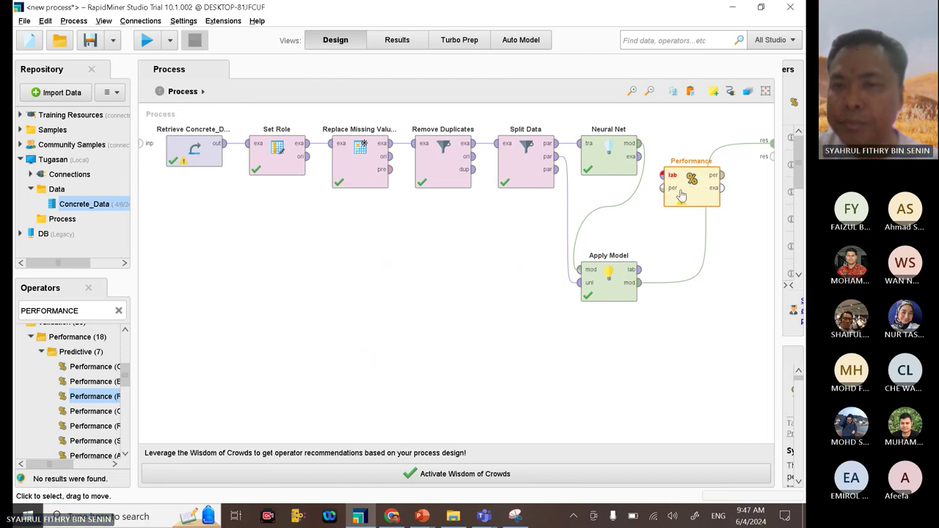
left_click(705, 250)
left_click(706, 212)
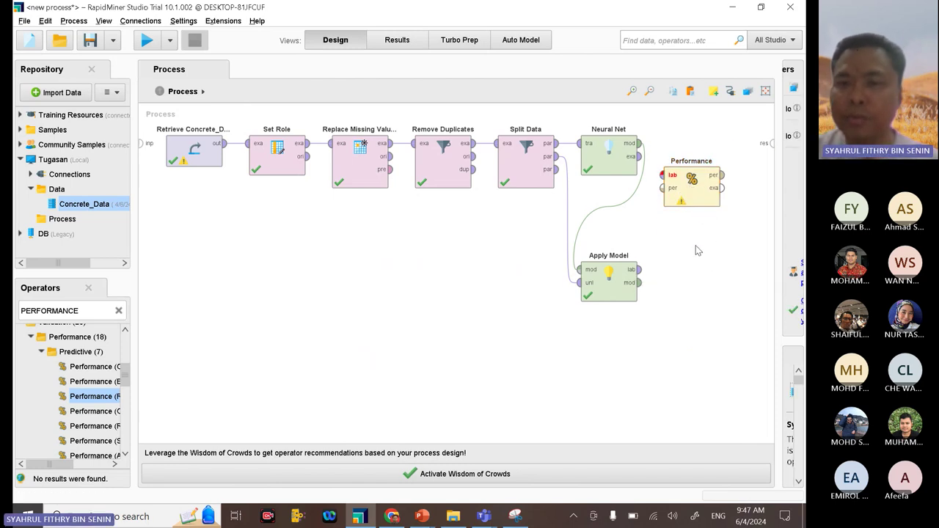
Step: Move Performance further right of Neural Net and connect Apply Model's lab output to Performance's lab input
left_click_drag(675, 199, 717, 232)
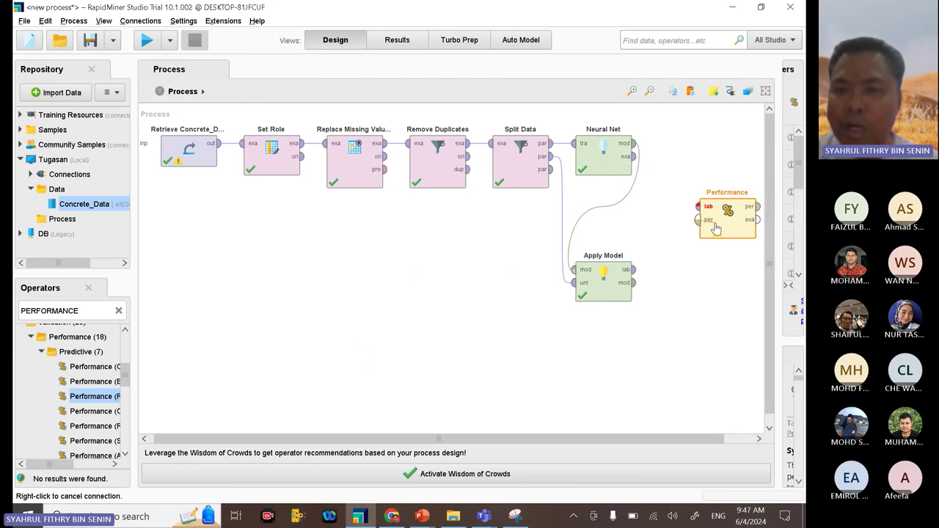
left_click(698, 220)
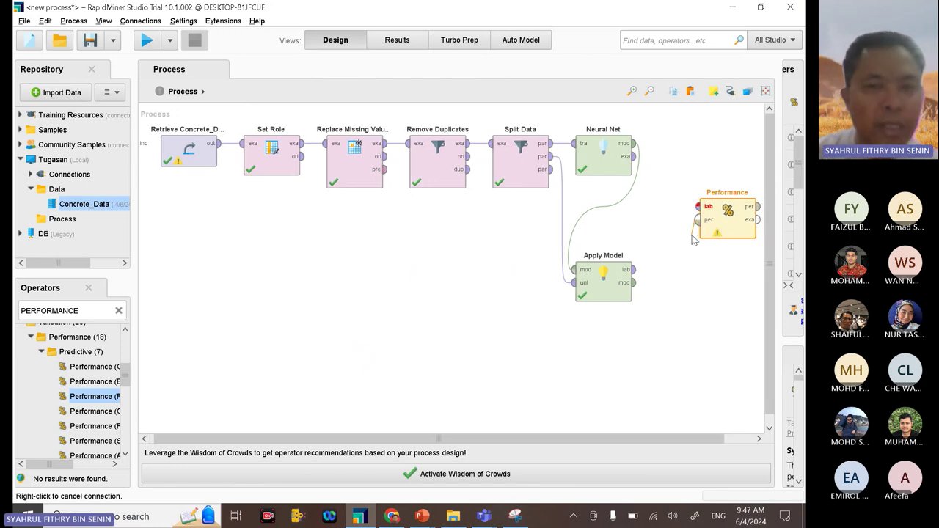
right_click(683, 268)
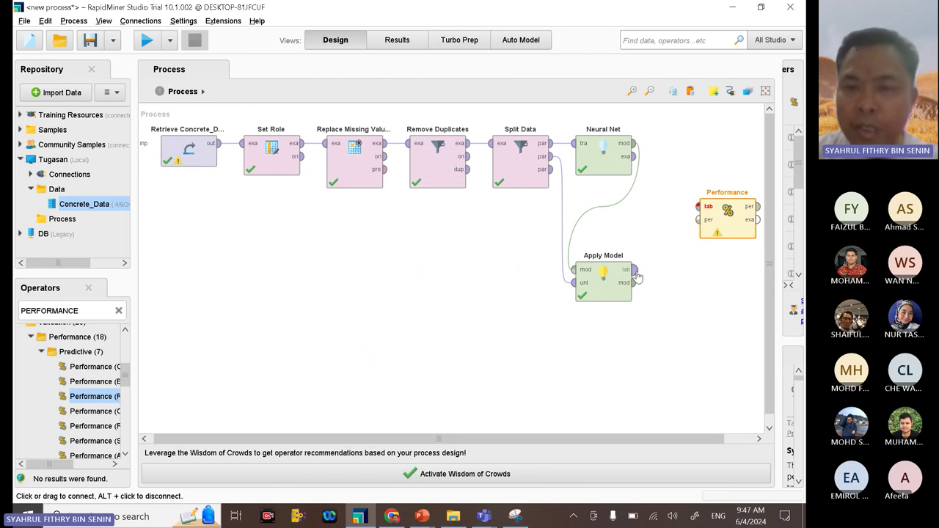
mouse_move(637, 276)
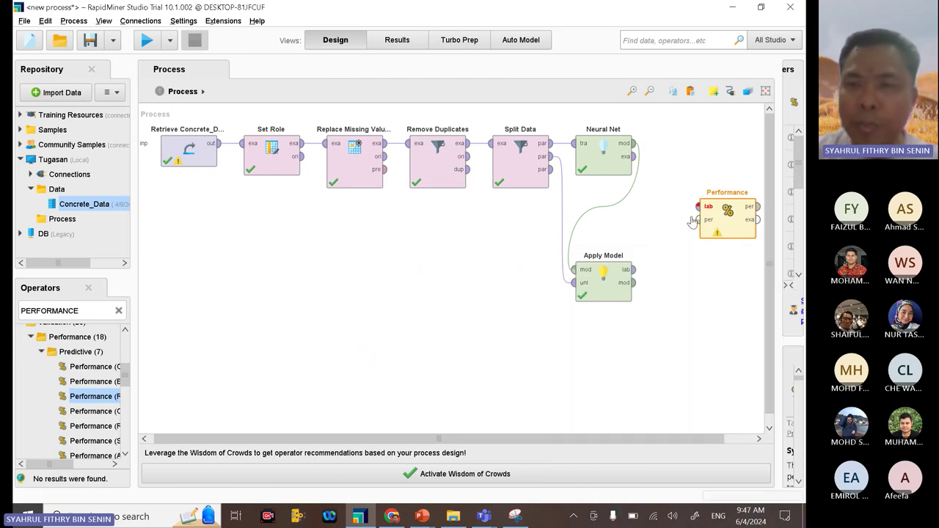
mouse_move(690, 220)
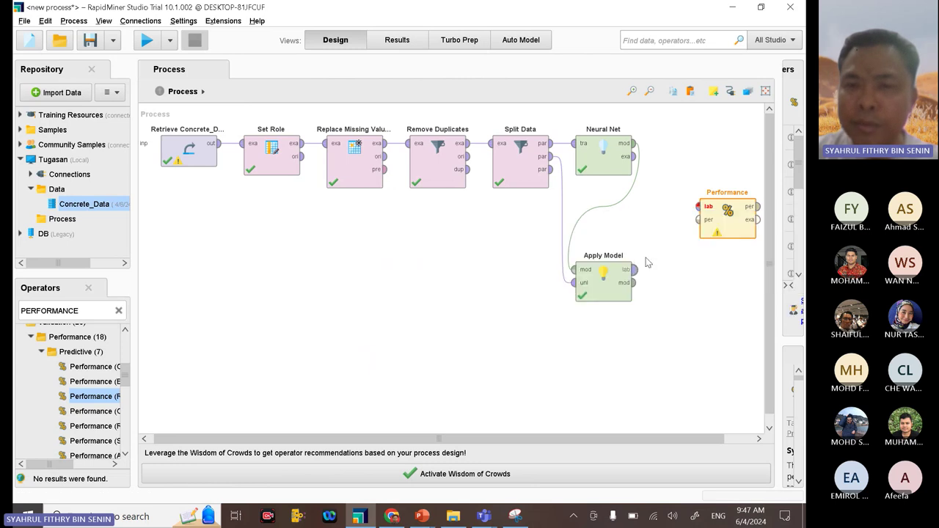
left_click(626, 269)
left_click(697, 208)
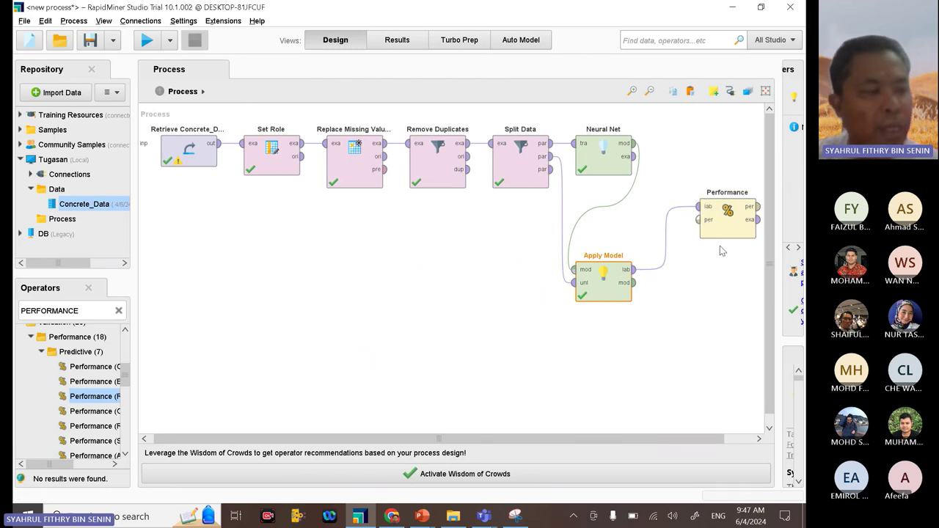
Step: Connect Apply Model's mod output to the first result port and align Performance beside Neural Net
left_click(637, 286)
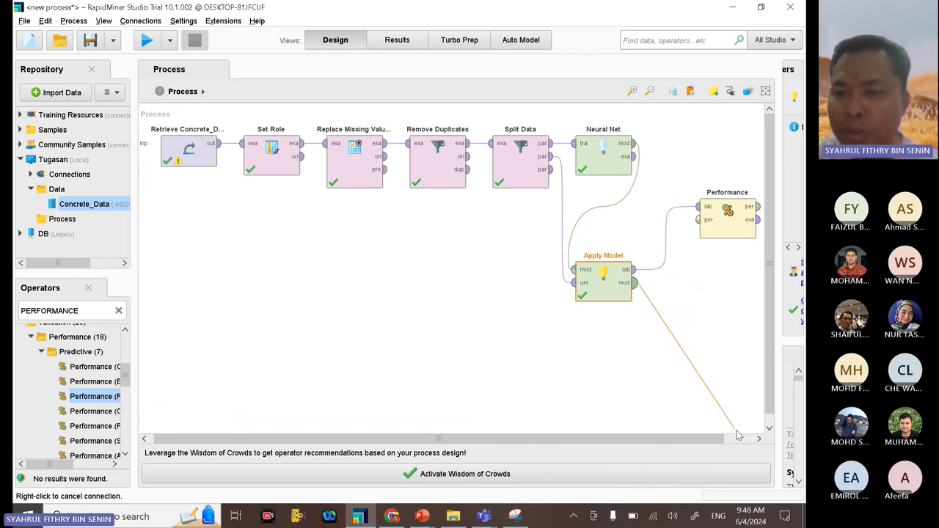
left_click(759, 439)
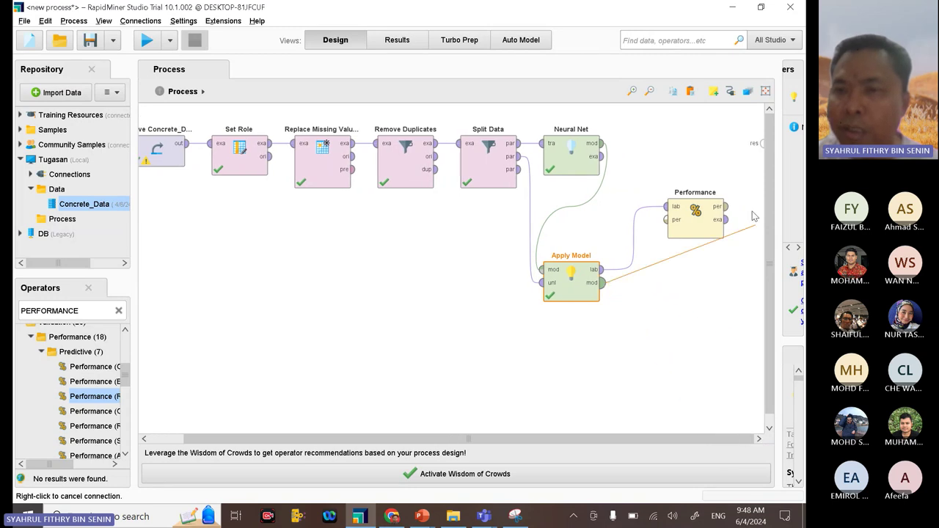
left_click(762, 143)
left_click_drag(699, 214, 650, 150)
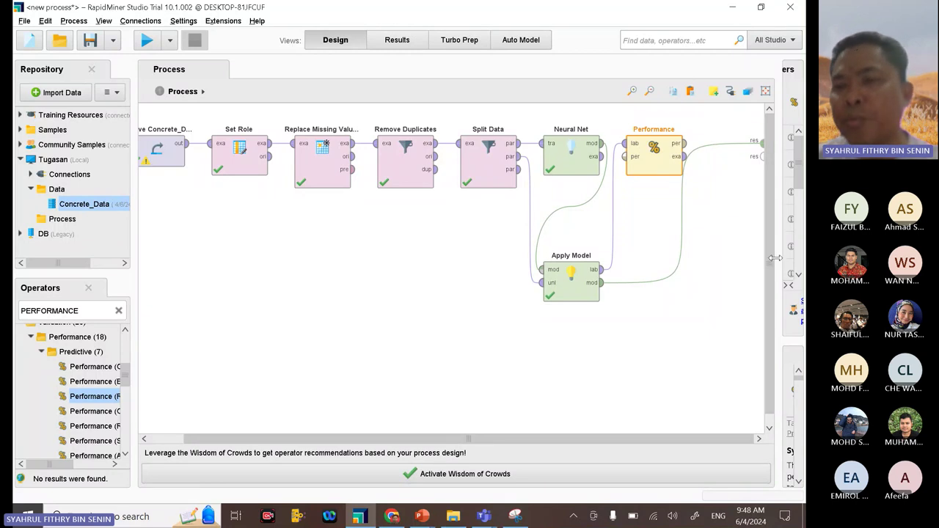
Step: Enable the absolute error, relative error and squared error criteria for the Performance (Regression) operator
left_click_drag(774, 258, 709, 273)
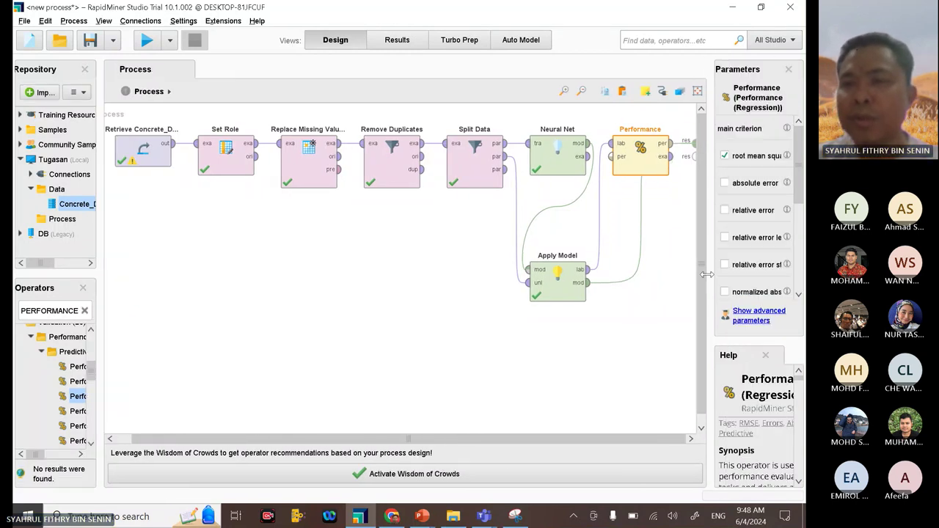
scroll(690, 282, "down", 1)
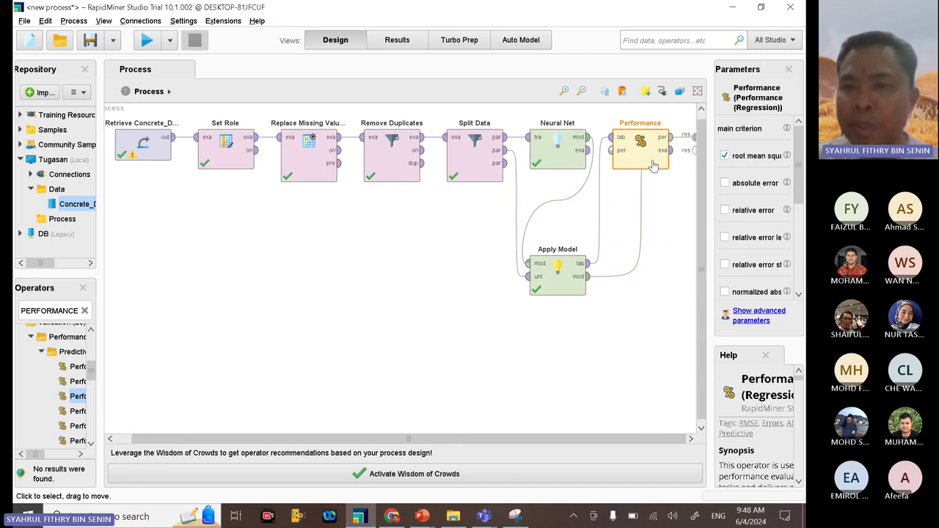
left_click(554, 150)
left_click(474, 150)
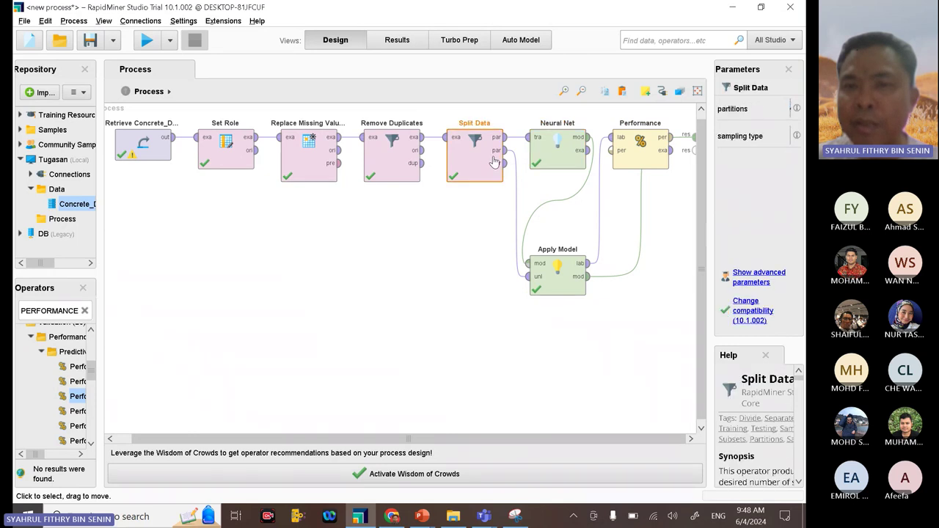
left_click(641, 159)
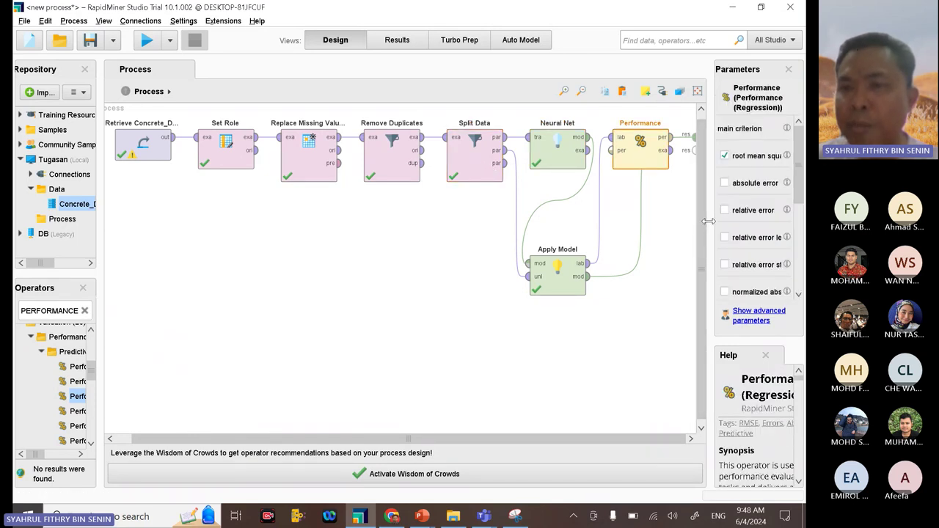
left_click_drag(705, 226, 570, 226)
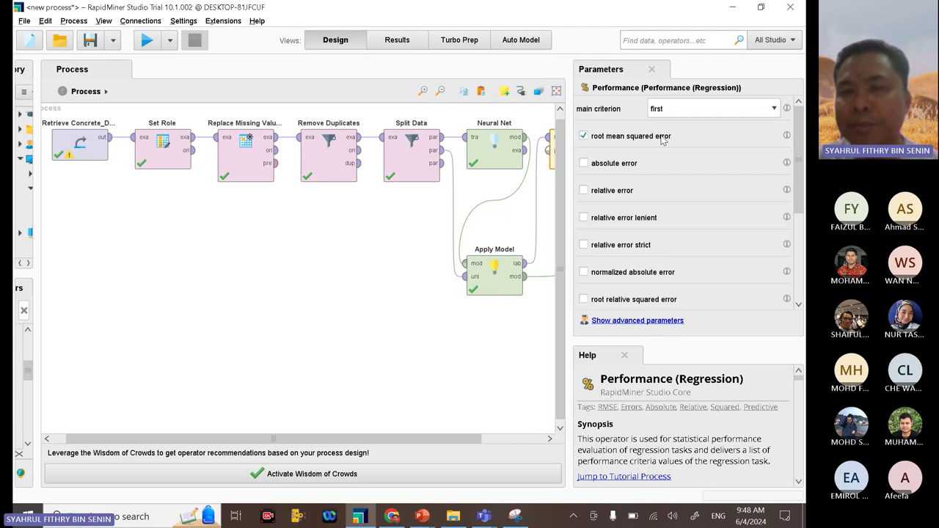
left_click(587, 164)
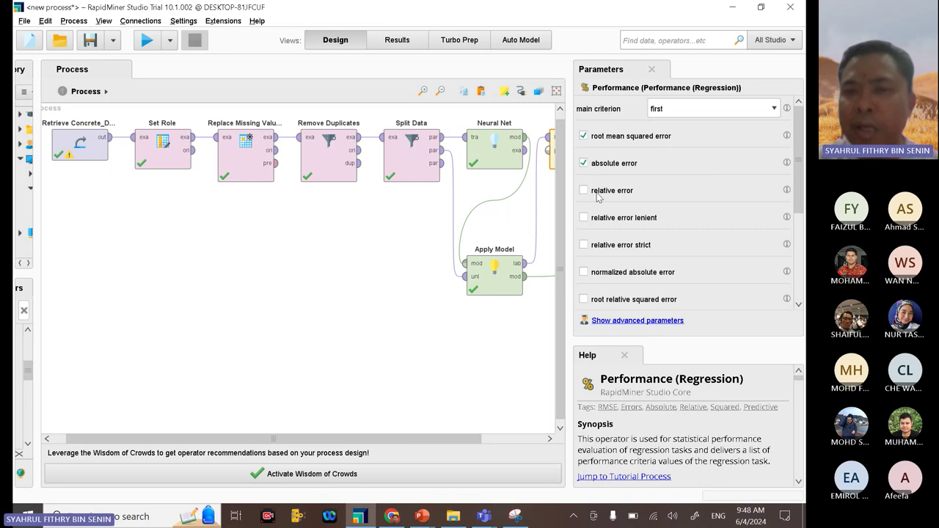
left_click(584, 191)
scroll(682, 187, "down", 1)
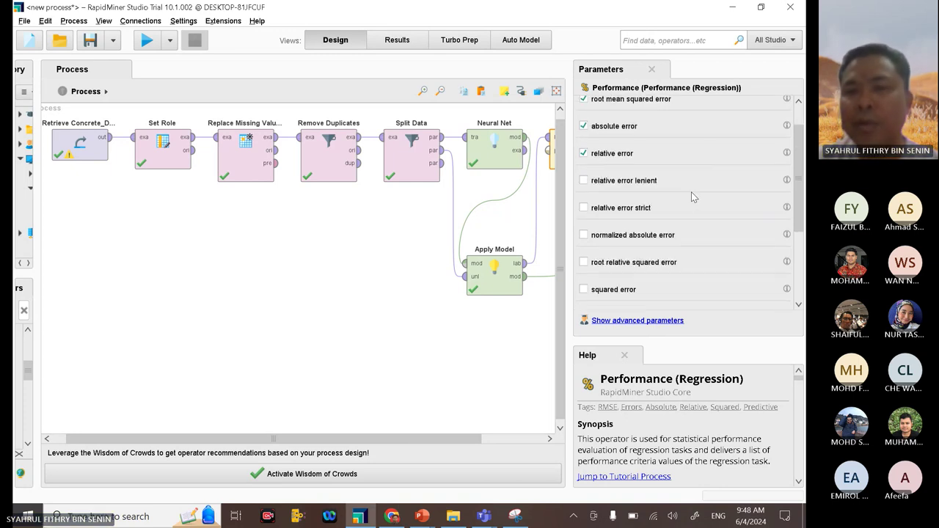
left_click(584, 290)
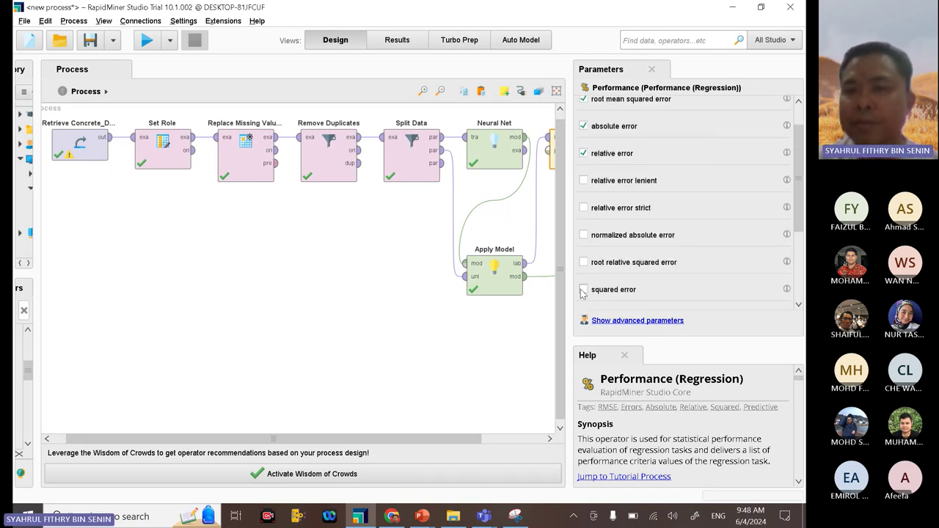
scroll(687, 247, "up", 1)
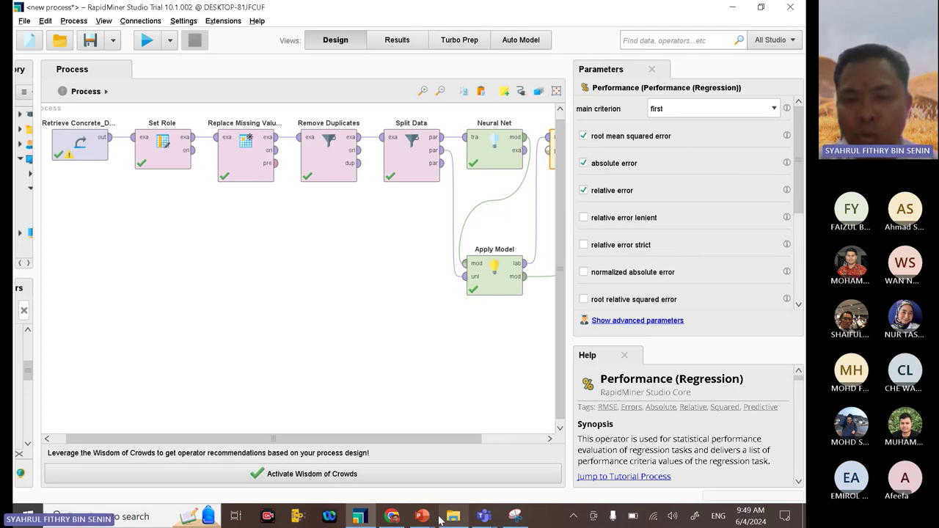
Step: Switch to the ERROR presentation in PowerPoint and start its slide show on errors in machine learning
mouse_move(429, 520)
left_click(452, 491)
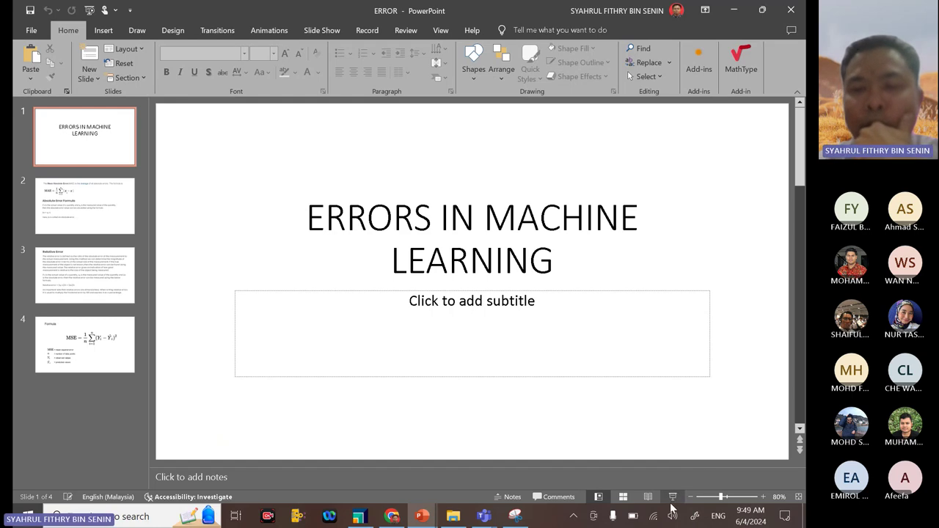
left_click(672, 499)
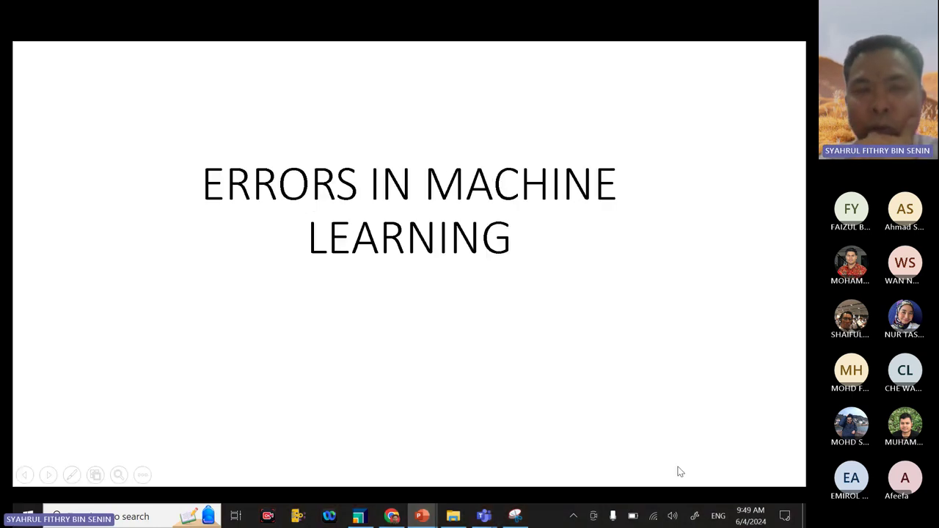
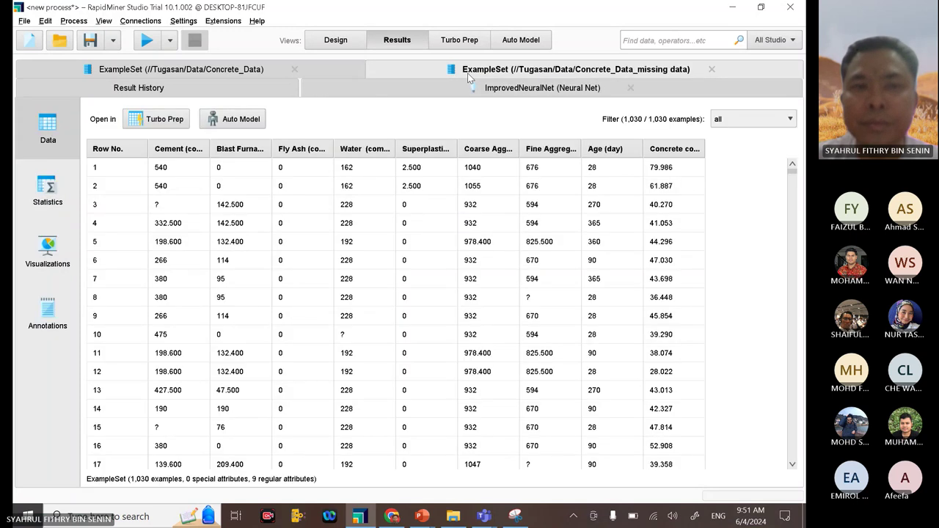
Step: Look through the existing results for a performance output, including both example sets, the result history and the neural net description
left_click(251, 75)
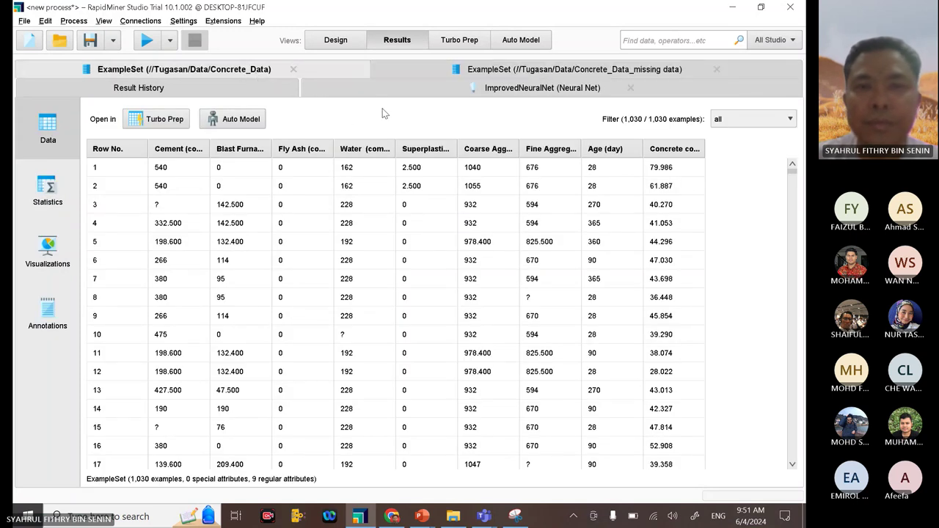
left_click(466, 97)
left_click(235, 91)
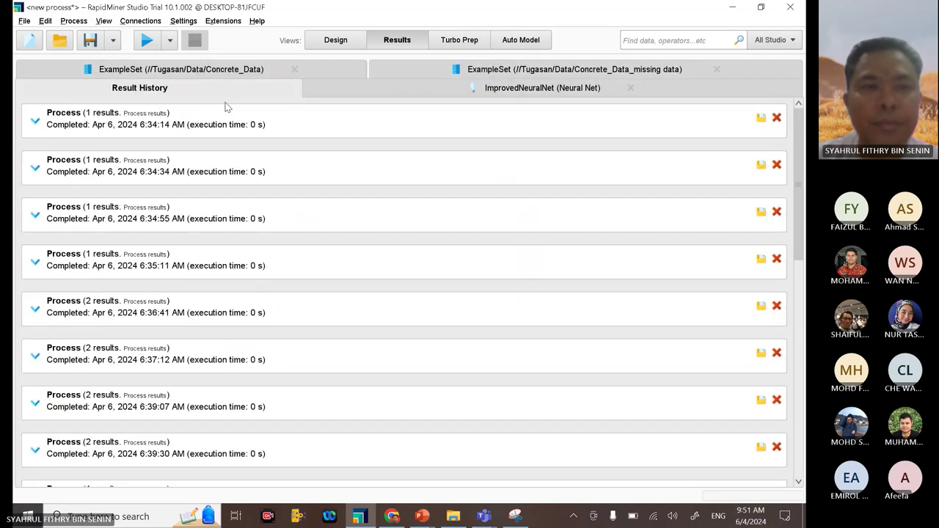
left_click(412, 91)
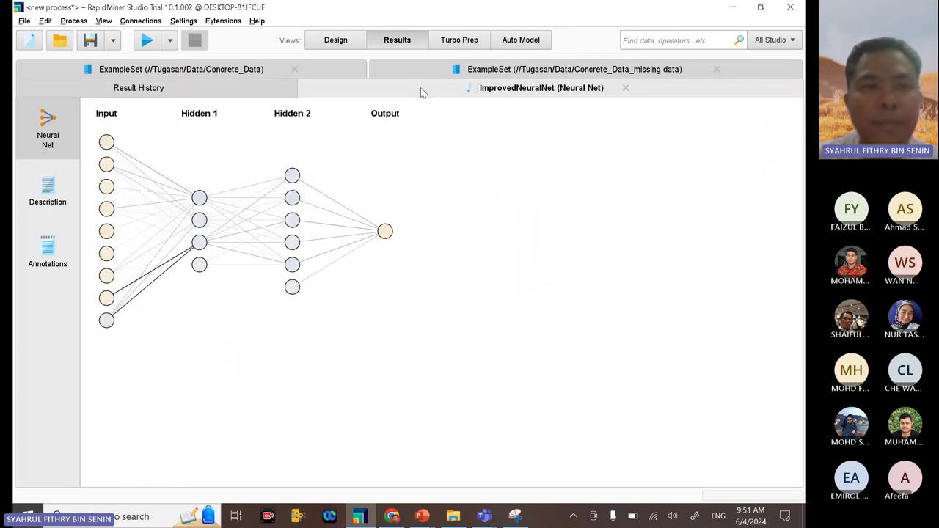
left_click(44, 195)
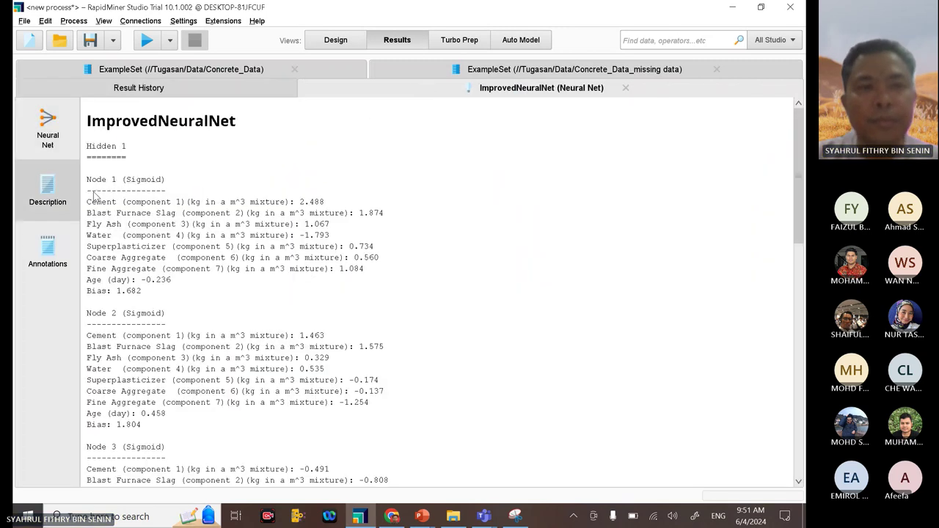
left_click(163, 92)
left_click(440, 70)
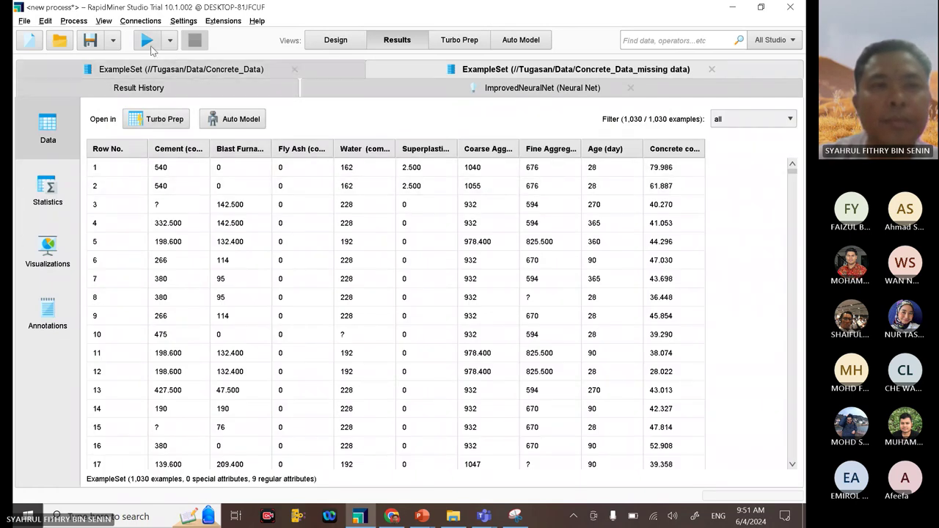
Step: Run the process again and check the neural net, Concrete_Data_missing data and Concrete_Data results
left_click(147, 42)
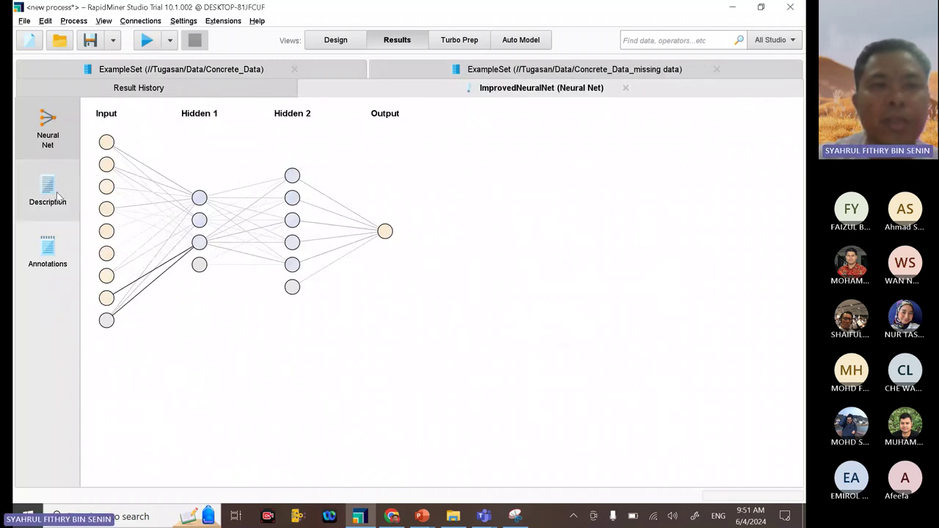
left_click(563, 73)
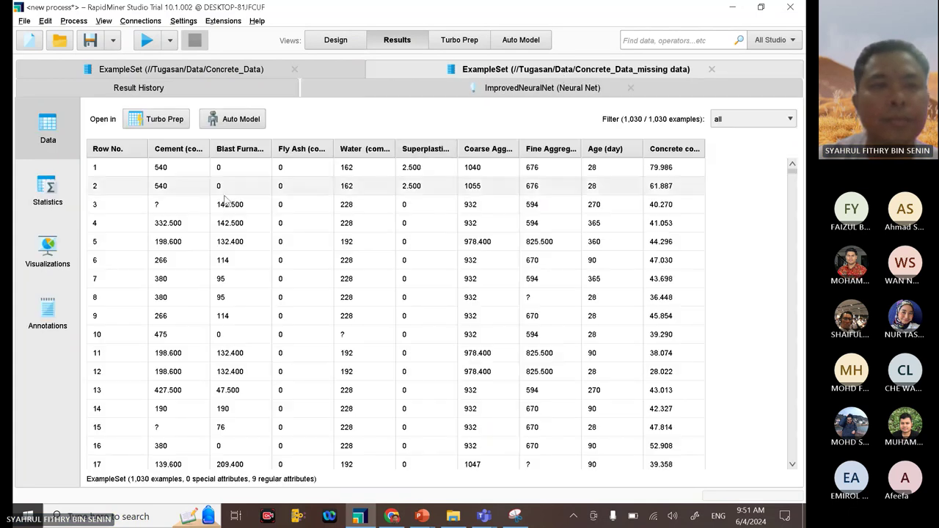
left_click_drag(248, 70, 252, 73)
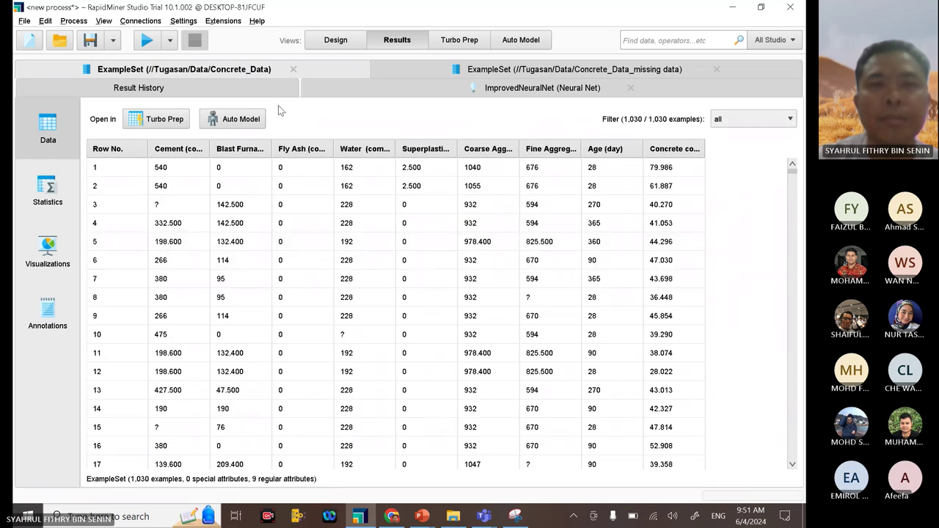
Step: Return to the process design, move Performance below Apply Model, and connect its per output to the second result port
left_click(335, 40)
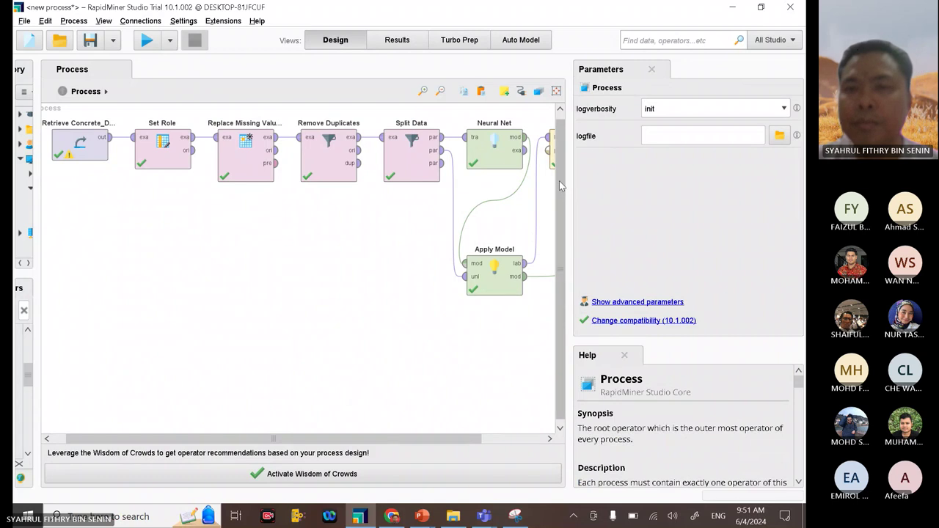
left_click_drag(569, 180, 716, 199)
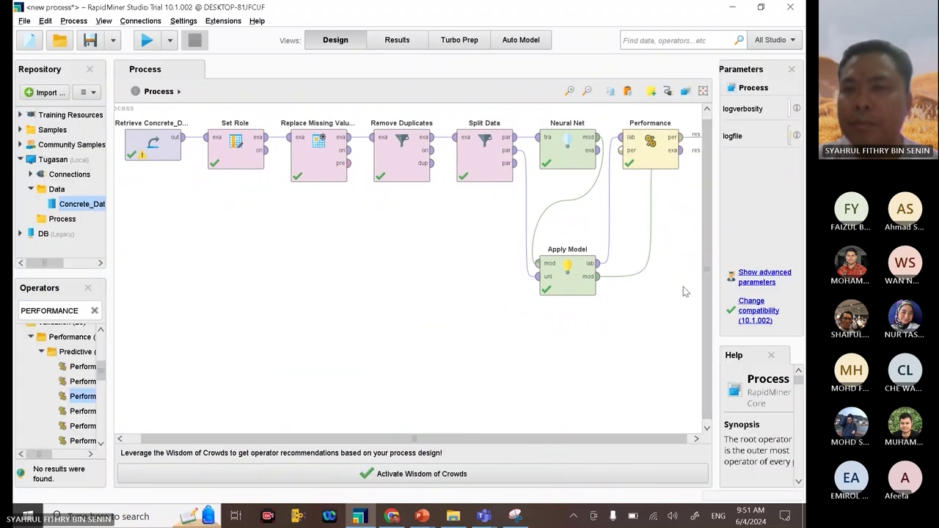
left_click(659, 437)
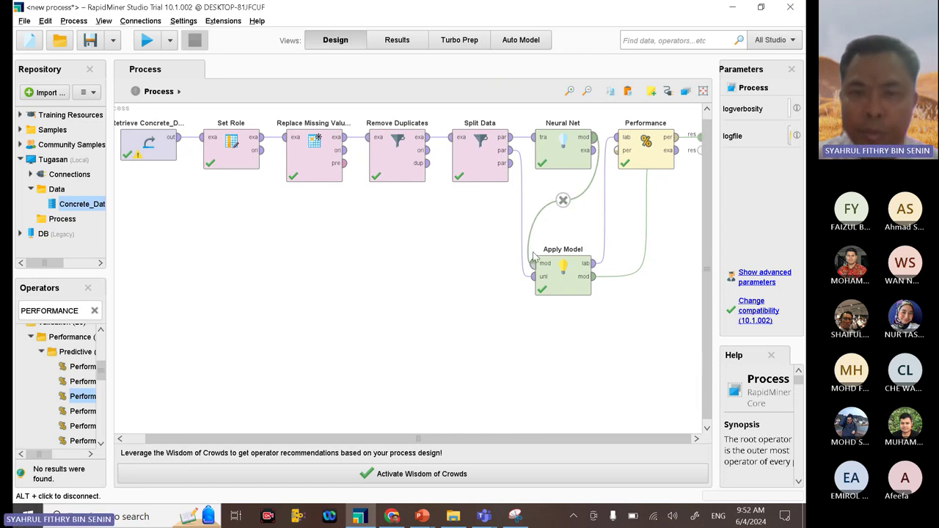
mouse_move(533, 262)
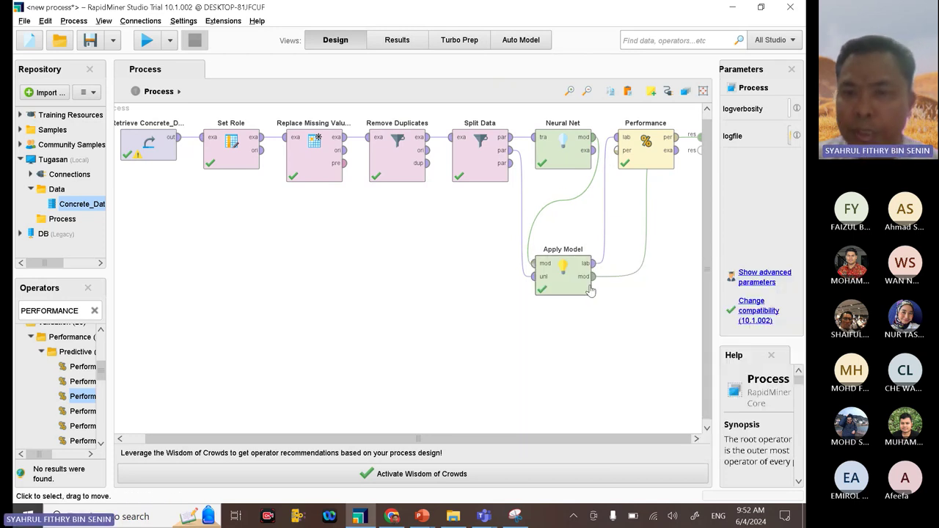
left_click(634, 130)
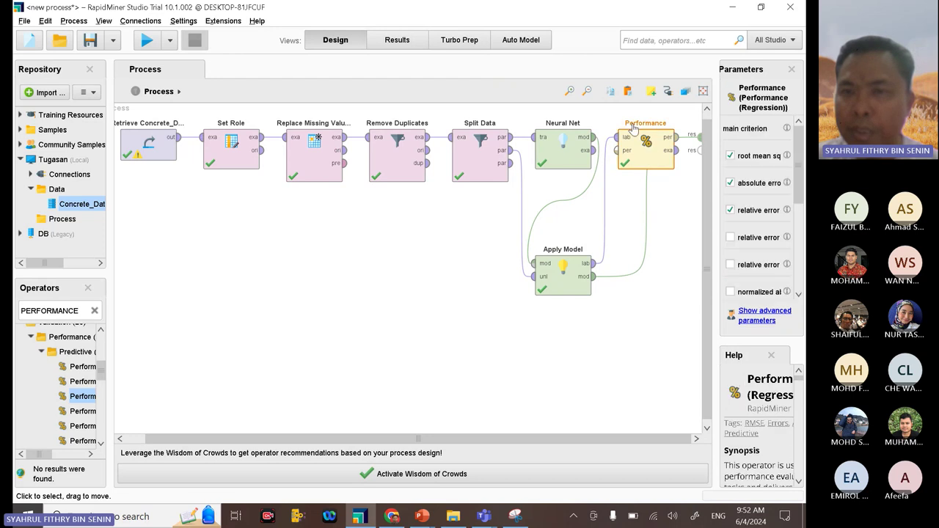
left_click(677, 311)
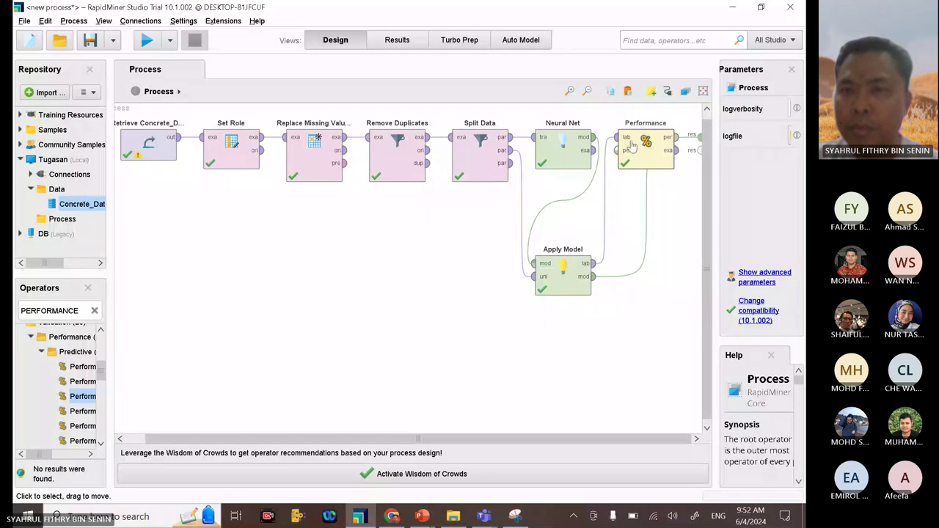
left_click_drag(646, 157, 698, 154)
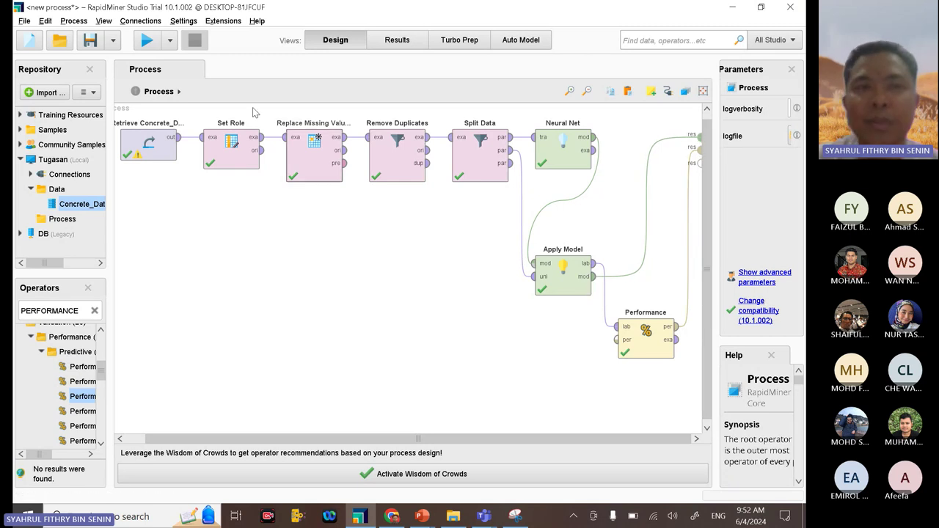
Step: Run the process, show the PerformanceVector's text description, and highlight the root mean squared error value
left_click(147, 40)
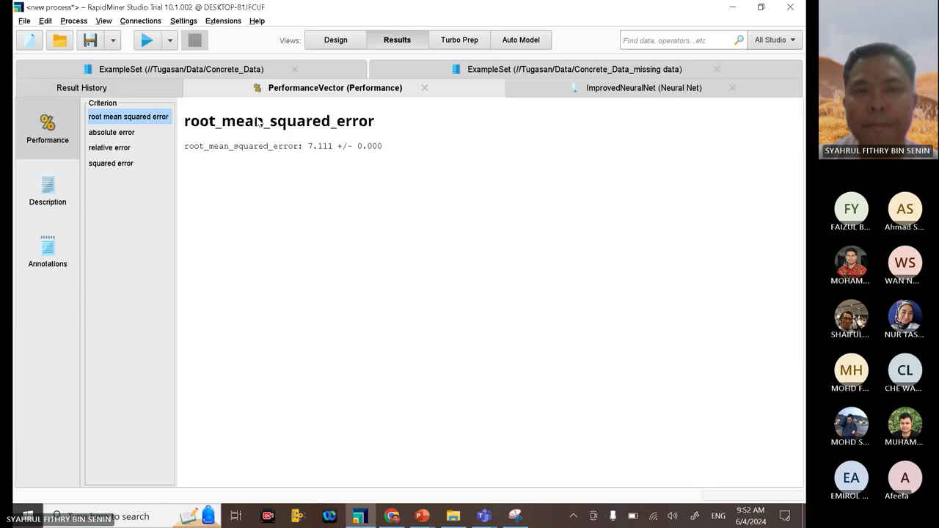
left_click(50, 195)
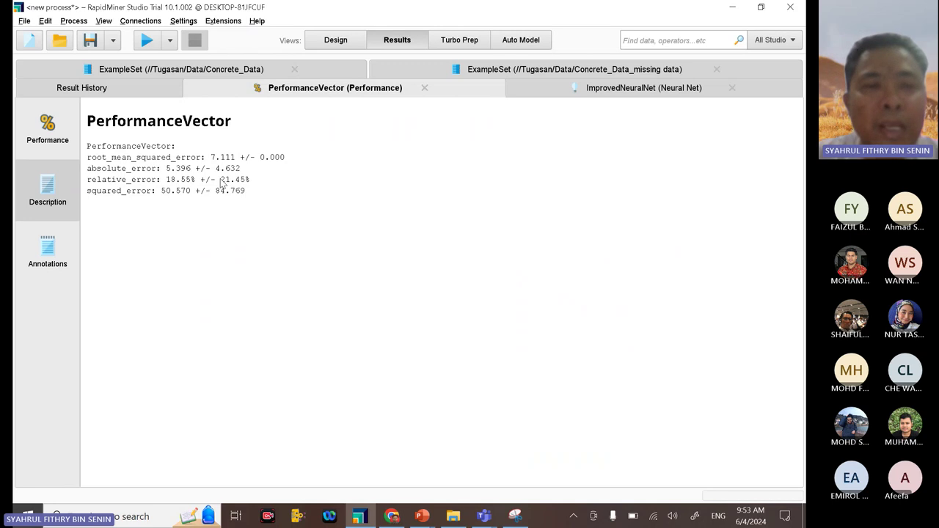
left_click_drag(211, 158, 235, 163)
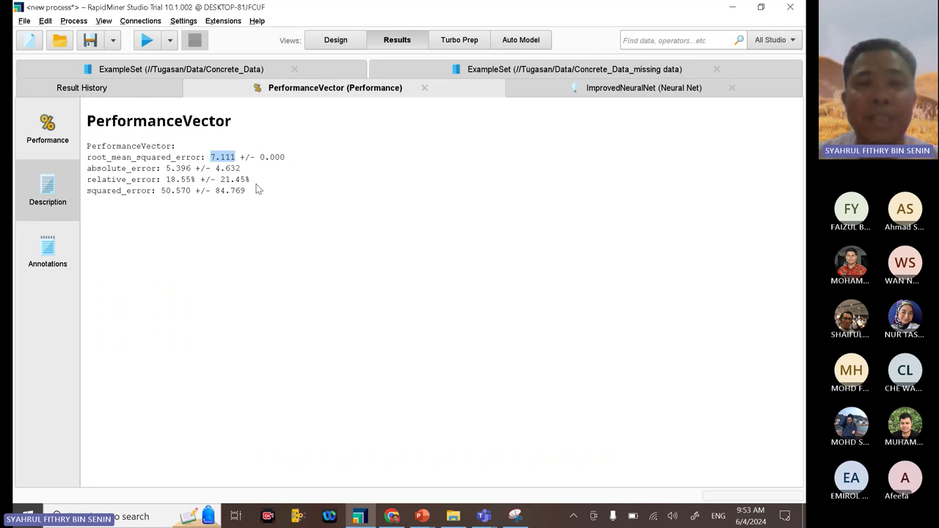
Step: Review the neural net graph, highlight the absolute and squared error values in the PerformanceVector description, and return to the process design
left_click(562, 74)
left_click(558, 88)
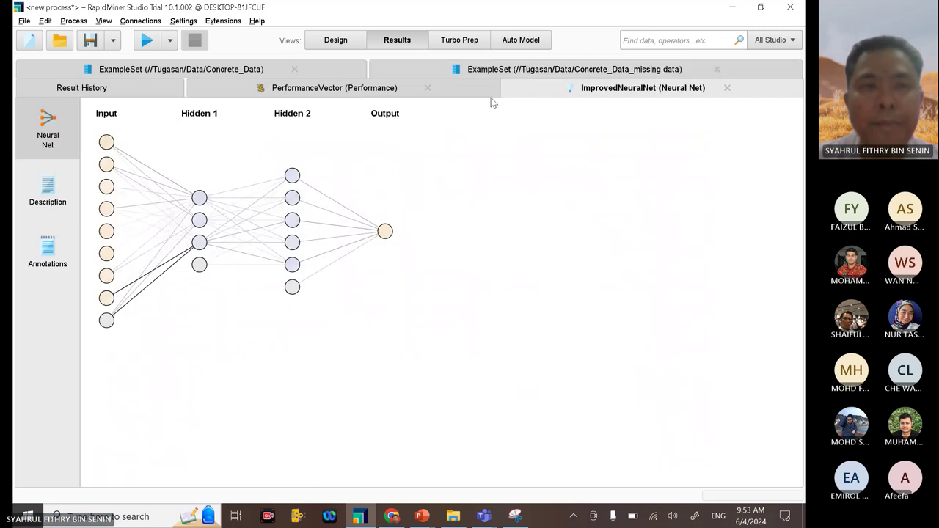
left_click(150, 88)
left_click(223, 91)
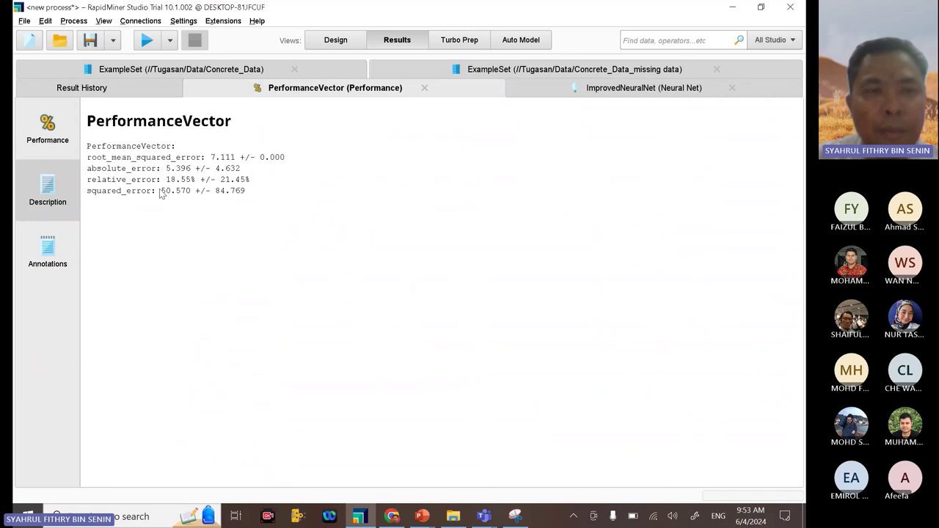
left_click_drag(167, 172, 195, 174)
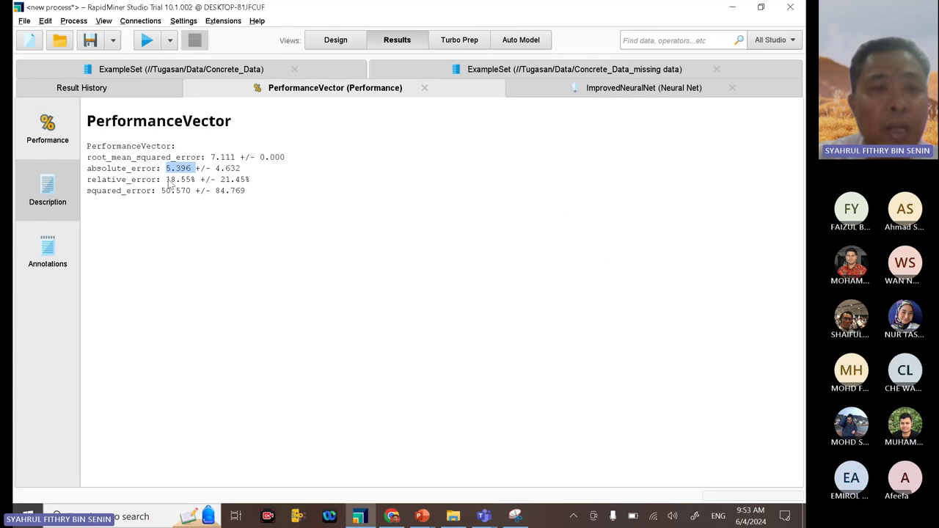
left_click_drag(166, 179, 194, 198)
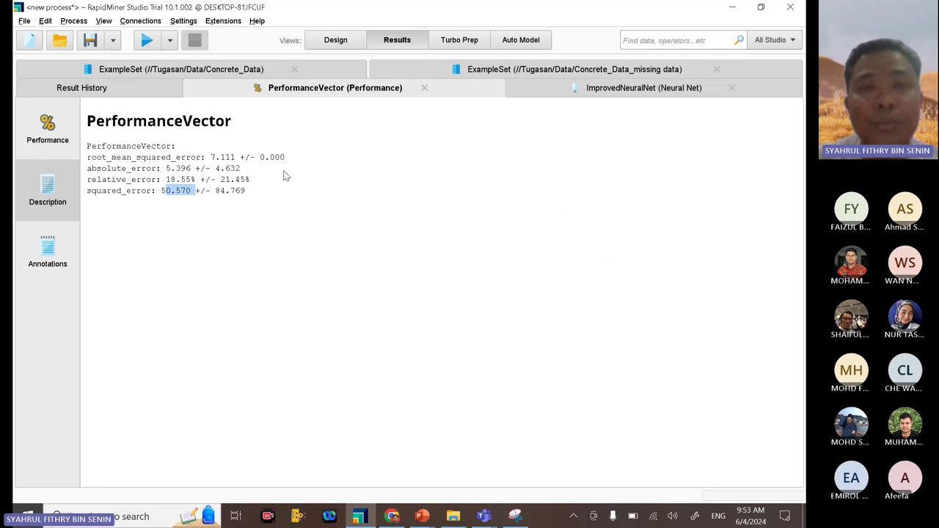
left_click(338, 42)
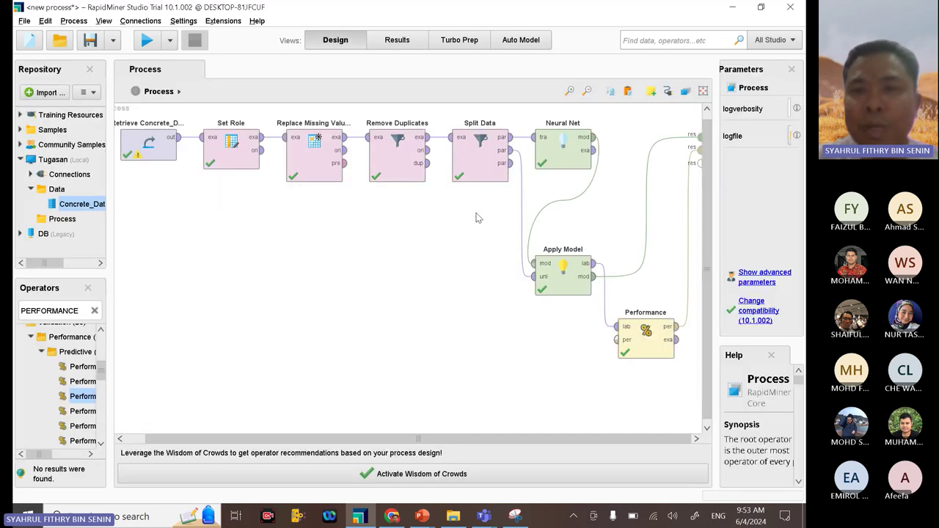
Step: Set the Neural Net's hidden layer sizes to 6 for HIDDEN LAYER 1 and 4 for HIDDEN LAYER 2
left_click(562, 159)
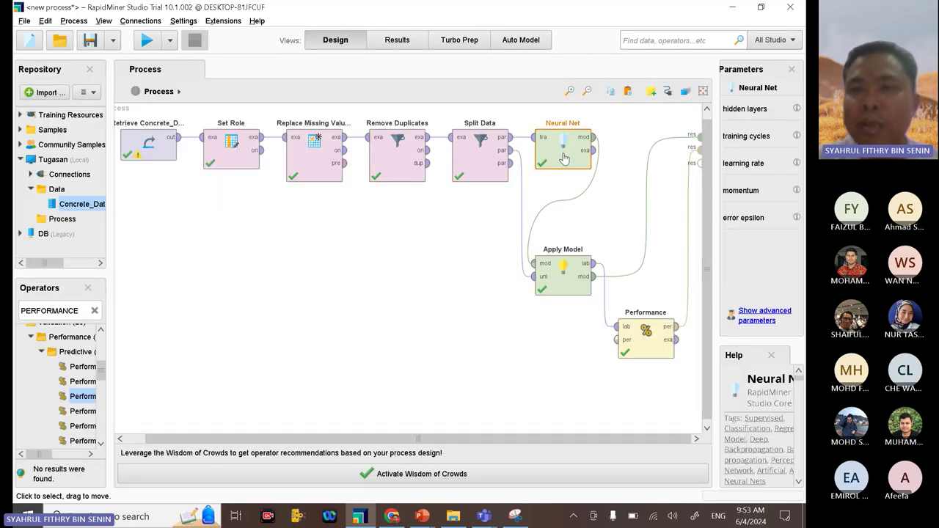
left_click_drag(715, 212, 611, 229)
left_click(749, 112)
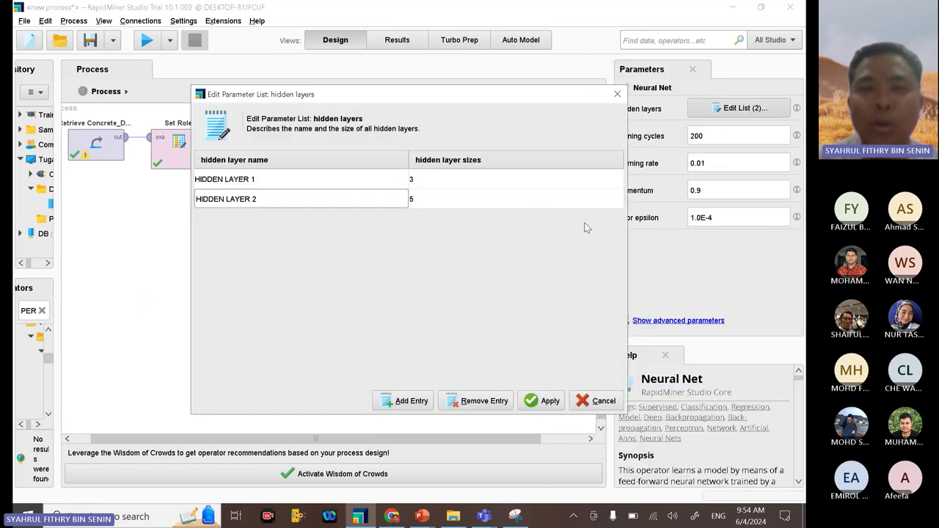
left_click(438, 186)
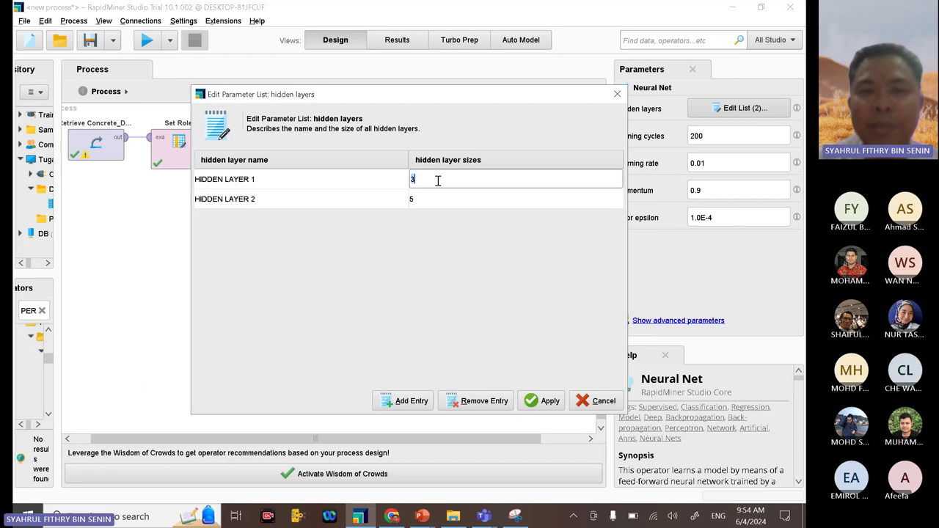
key("BackSpace")
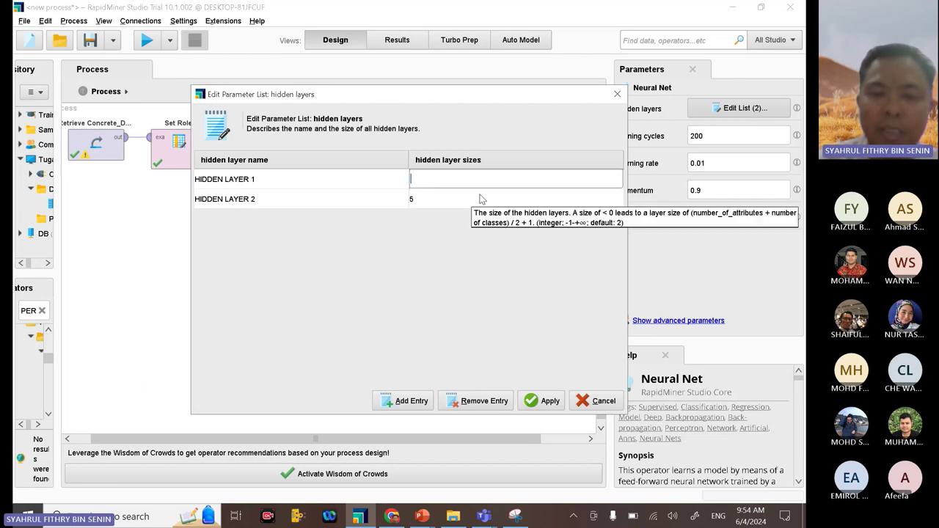
type("6")
left_click(457, 198)
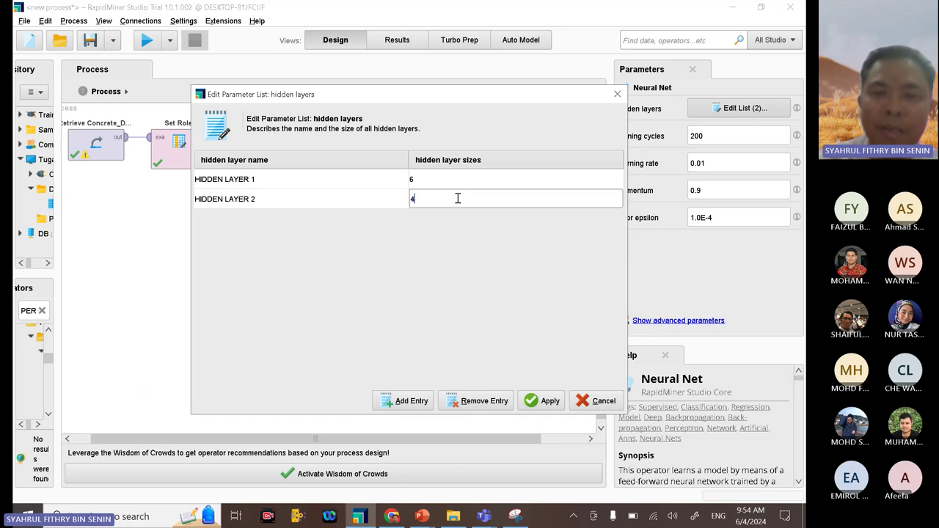
type("4")
left_click(543, 400)
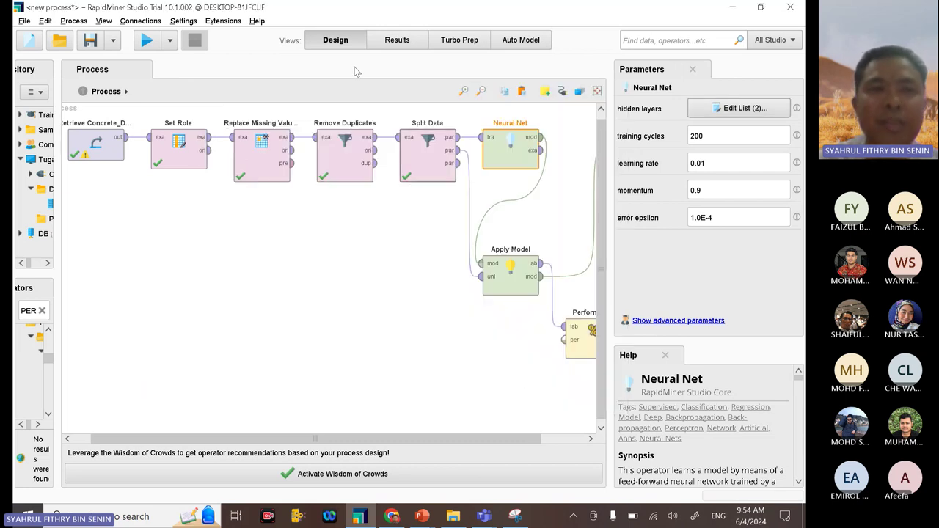
Step: Run the process, highlight the root mean squared, relative and squared errors in the PerformanceVector description, and return to the process design
key("F11")
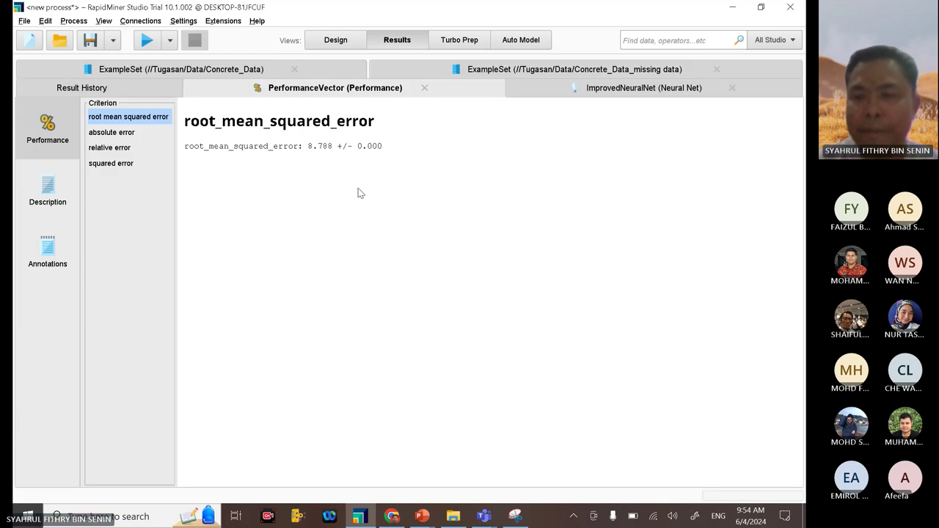
left_click(52, 200)
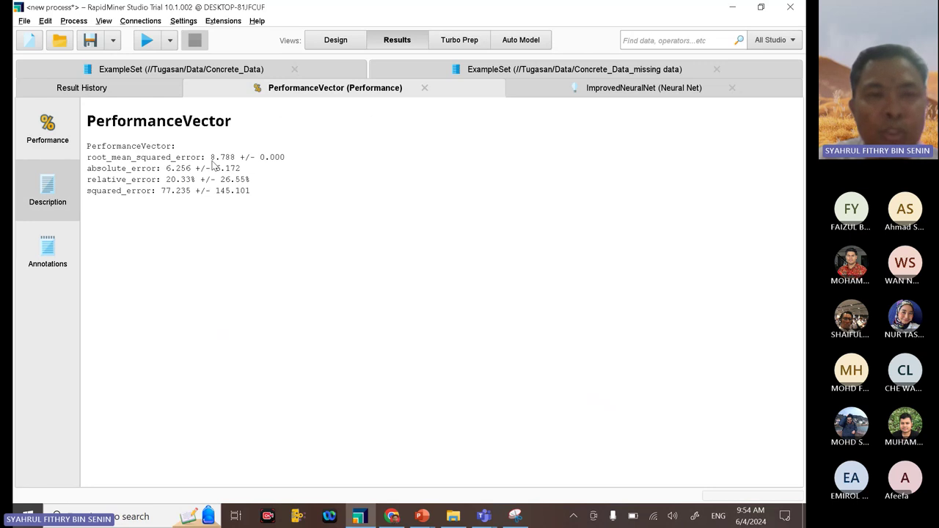
left_click_drag(212, 165, 241, 168)
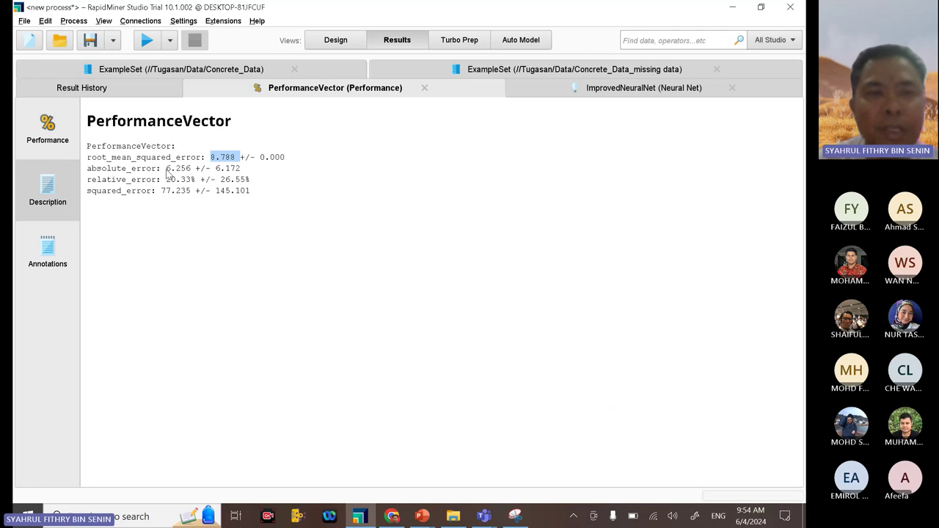
left_click_drag(168, 179, 188, 181)
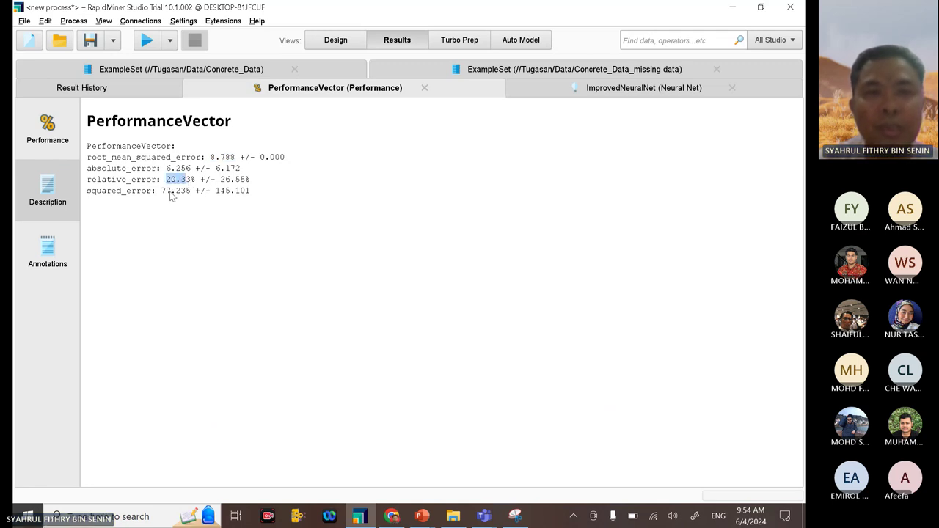
left_click(166, 196)
left_click_drag(166, 196, 165, 195)
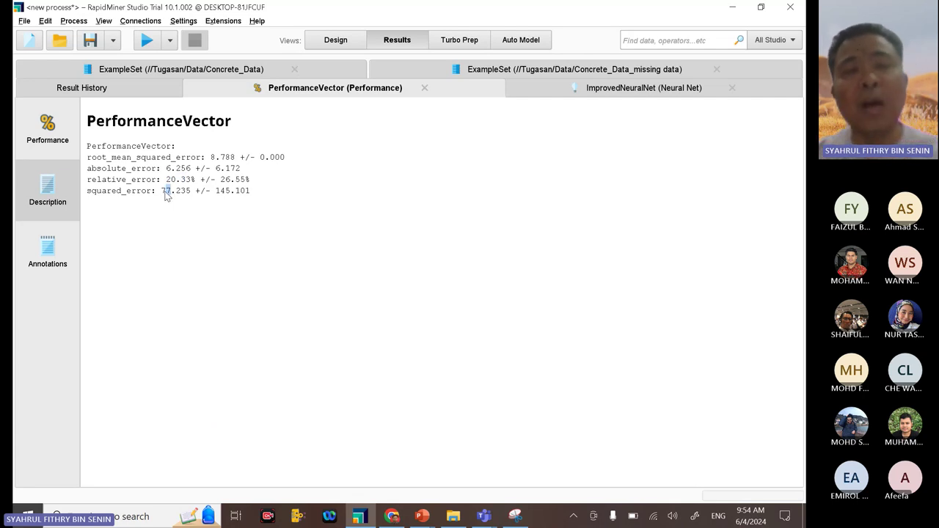
left_click(336, 41)
Step: Remove HIDDEN LAYER 2 from the Neural Net's hidden layers and set HIDDEN LAYER 1's size to 10
left_click(737, 108)
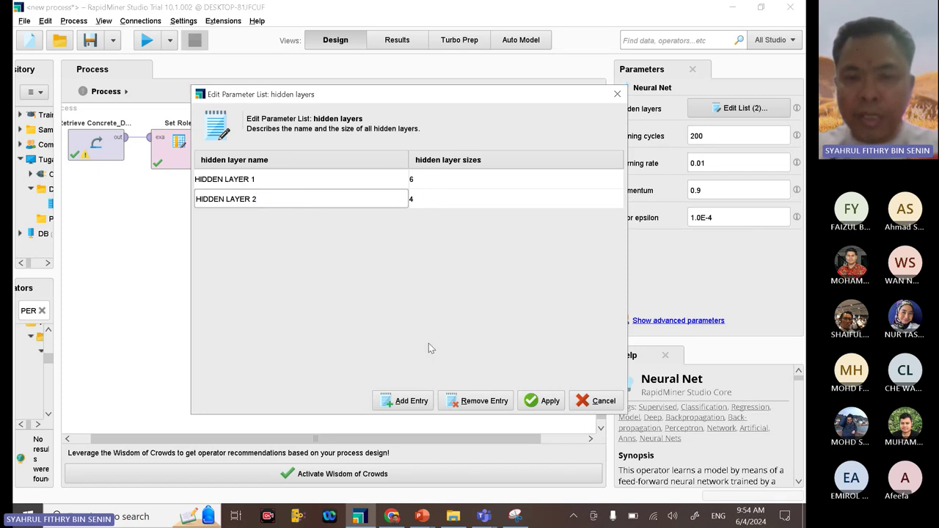
left_click(493, 402)
left_click(302, 179)
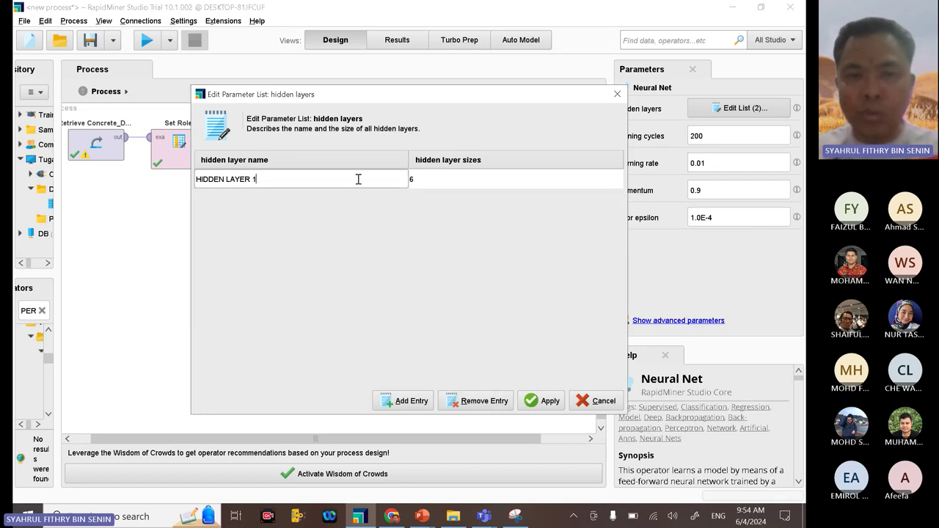
left_click(437, 181)
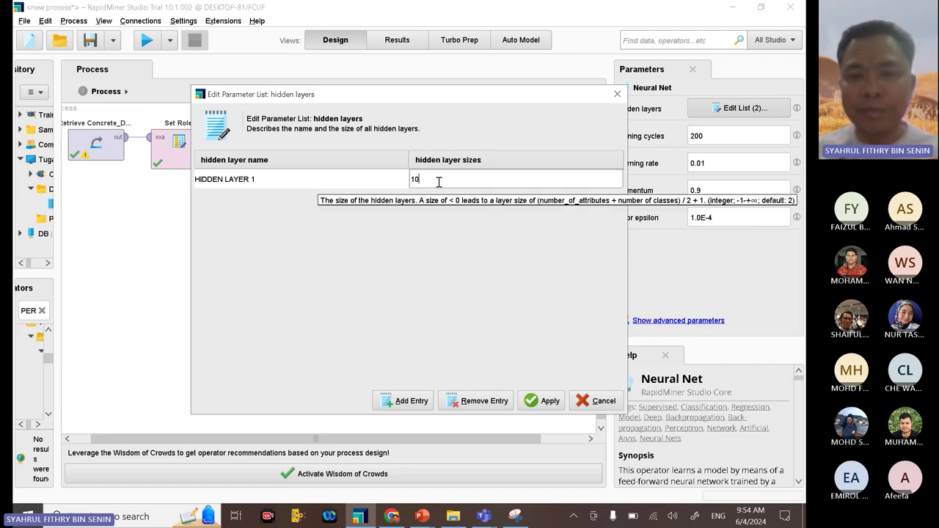
left_click(549, 400)
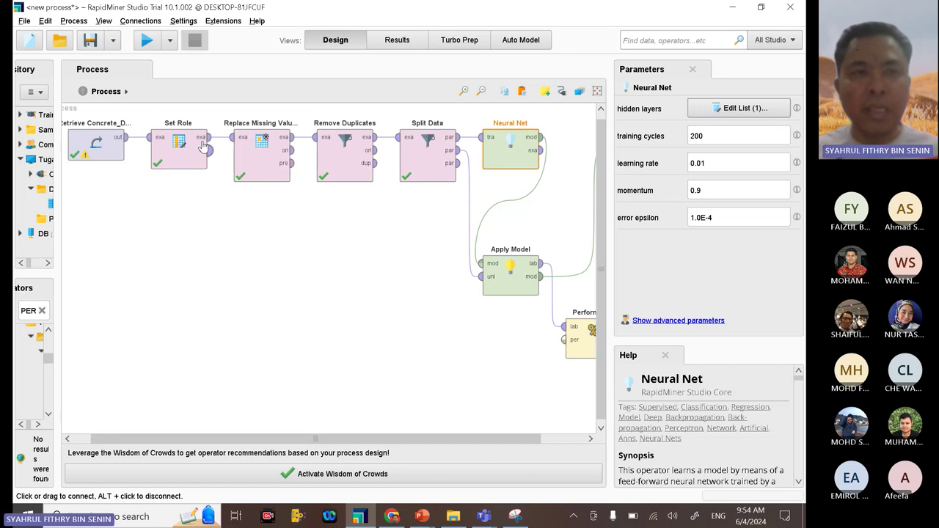
Step: Run the process with the single hidden layer, review the PerformanceVector description, and return to the process design
left_click(147, 39)
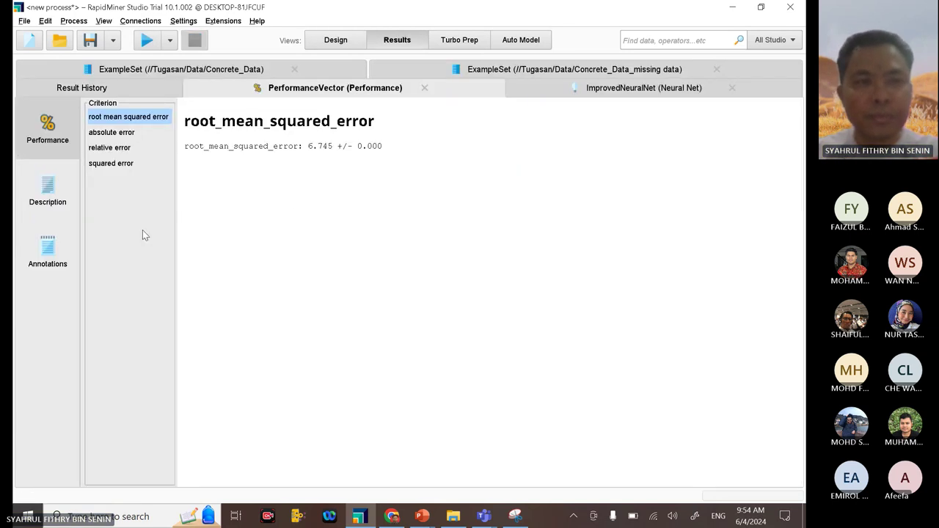
left_click(73, 211)
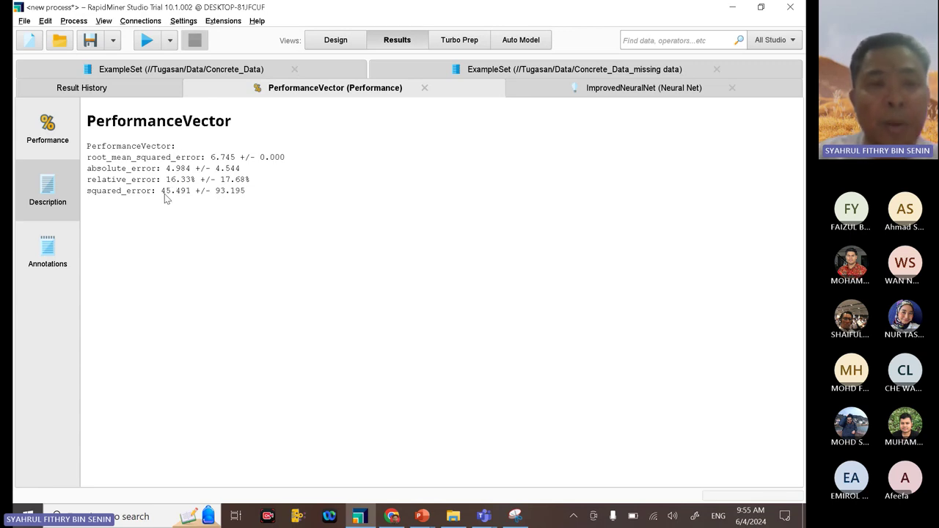
left_click(330, 43)
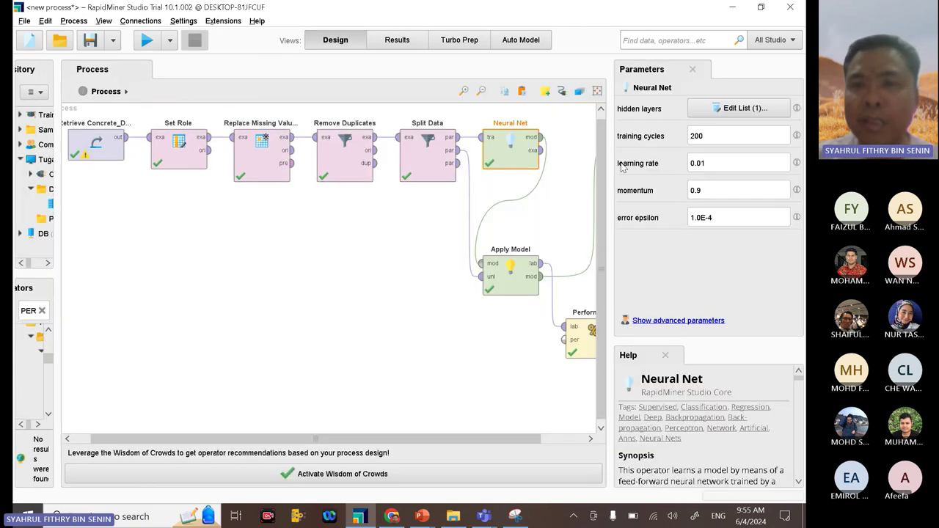
Step: Set the size of the Neural Net's HIDDEN LAYER 1 to 15
left_click(733, 108)
left_click(433, 181)
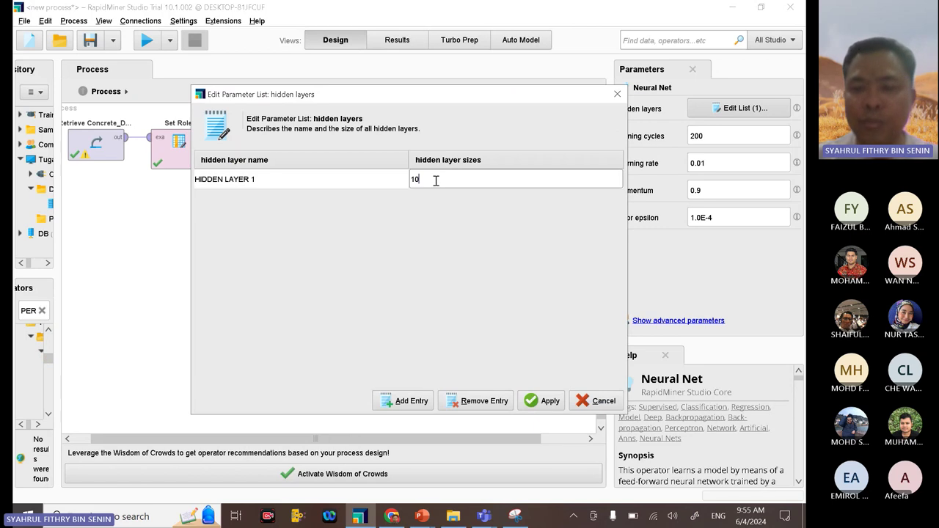
type("0")
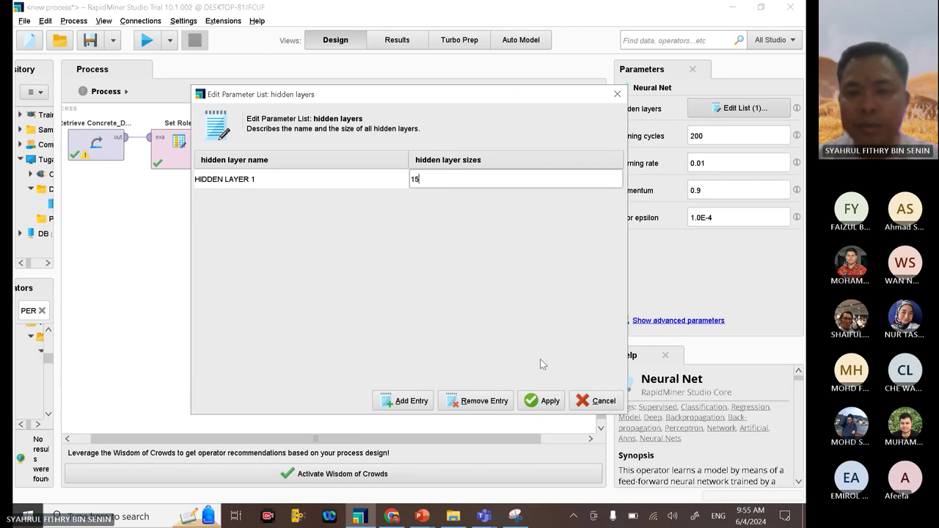
left_click(547, 401)
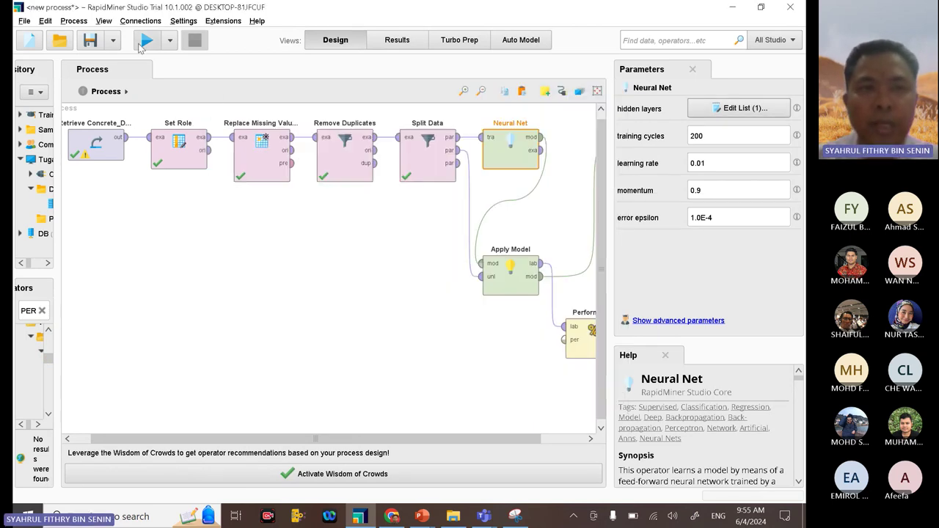
Step: Run the process, highlight the relative error in the PerformanceVector description, and return to the process design
left_click(144, 42)
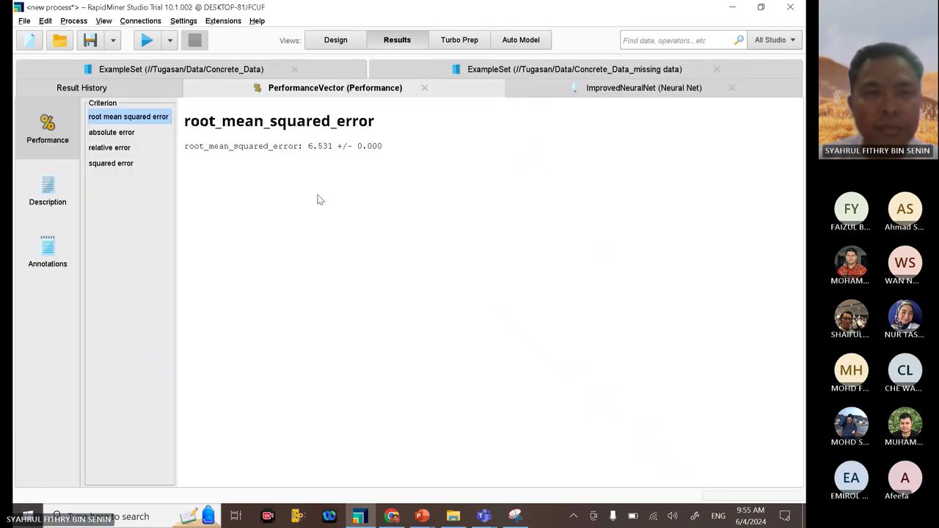
left_click(48, 194)
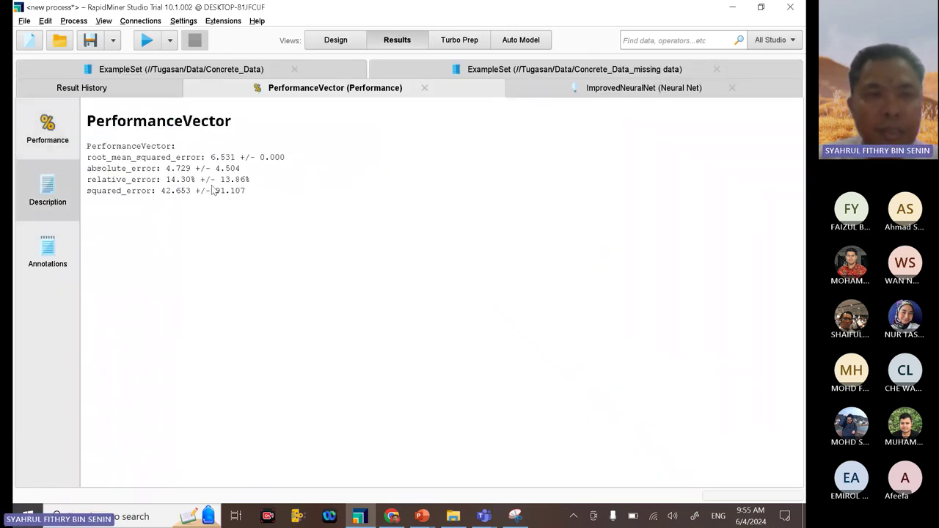
left_click_drag(166, 180, 189, 184)
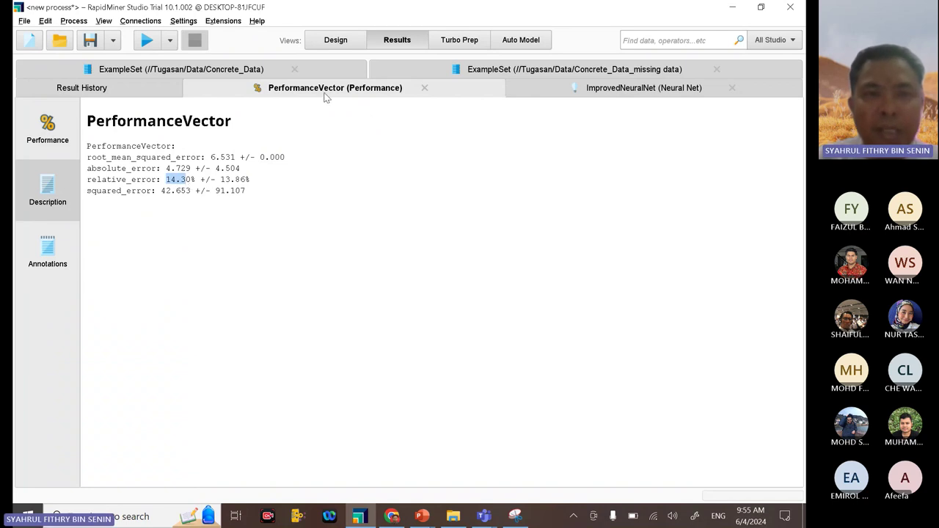
left_click(334, 42)
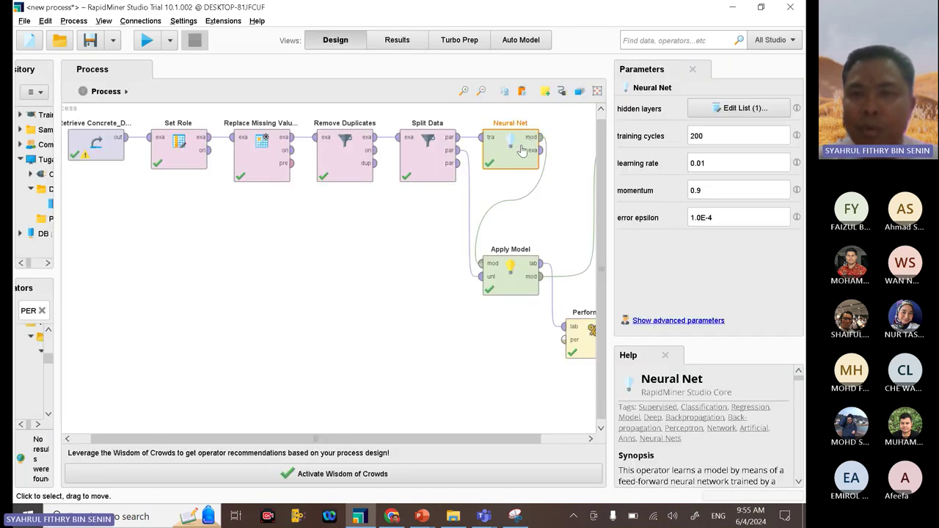
Step: Add a second hidden layer named HIDDEN LAYER 2 with size 10 to the Neural Net
left_click(740, 108)
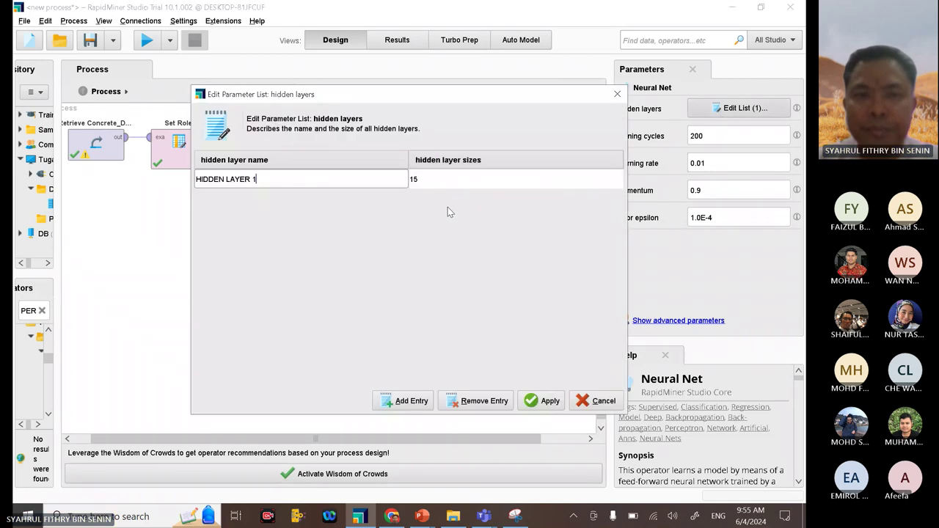
left_click(405, 400)
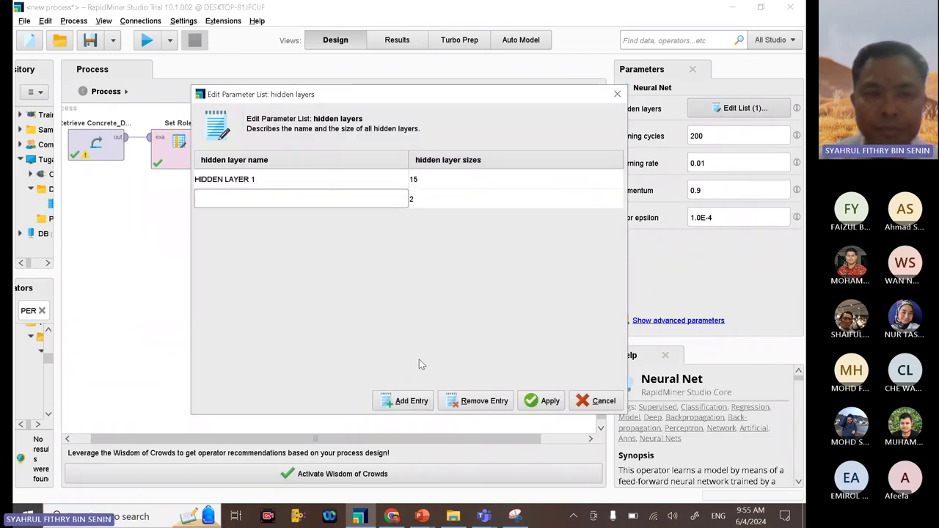
type("HIIDEN ")
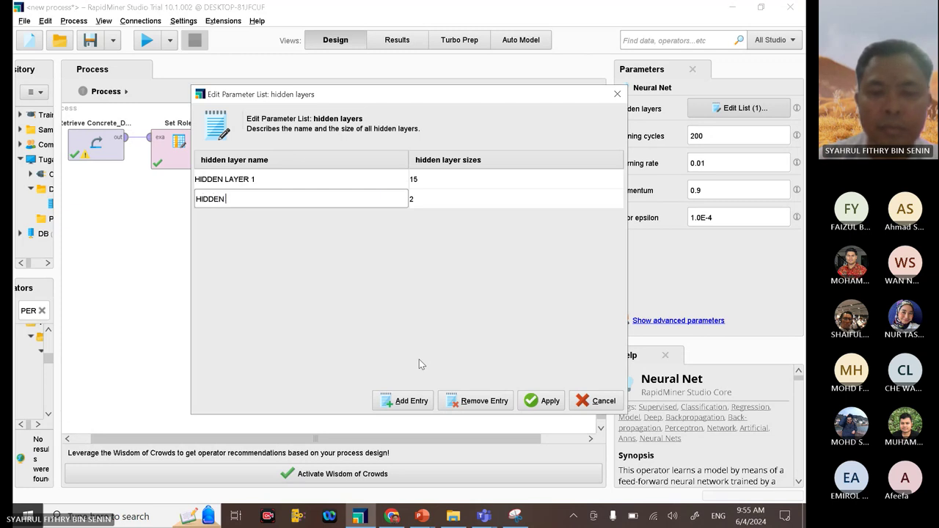
type("LAYER 2")
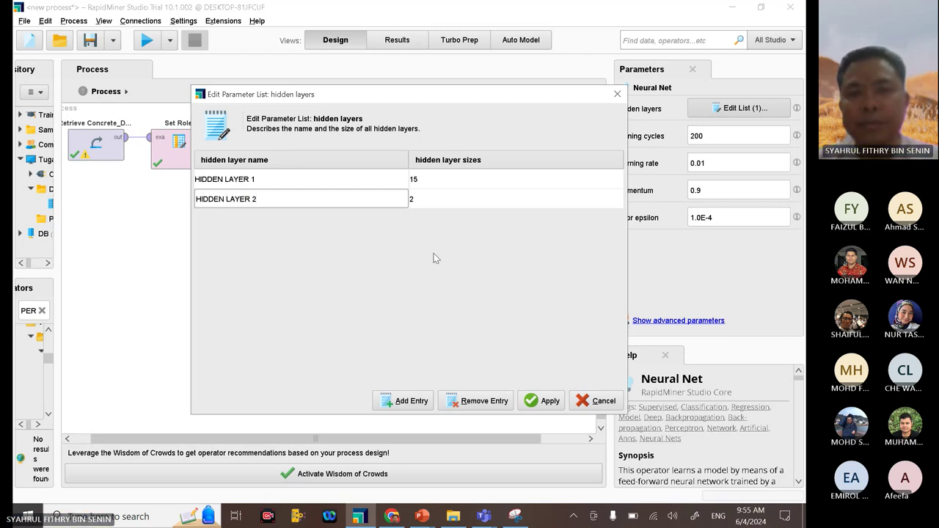
double_click(425, 203)
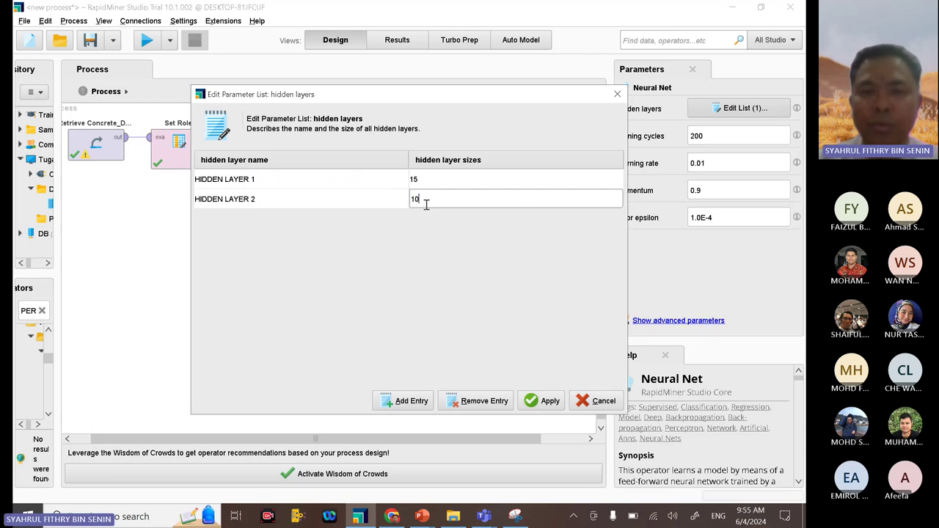
left_click(549, 402)
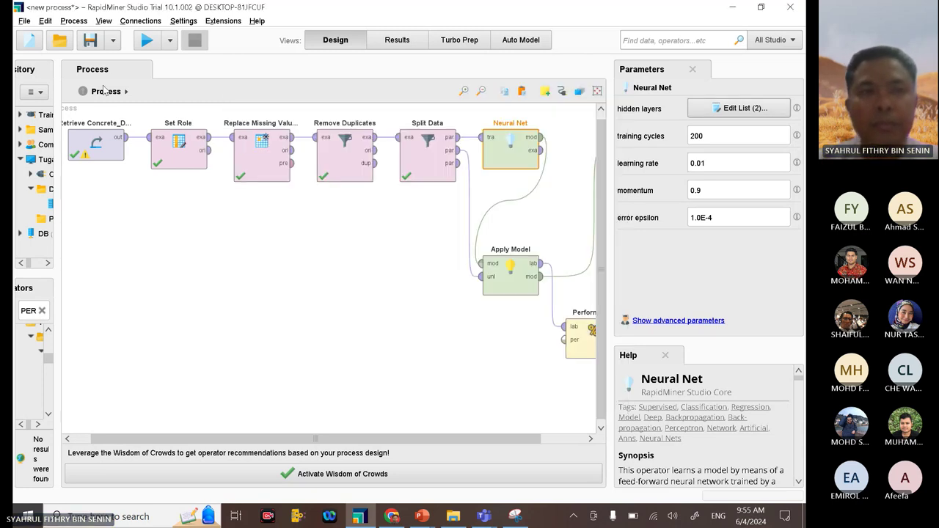
Step: Run the process with two hidden layers, review the PerformanceVector description, and return to the process design
left_click(147, 41)
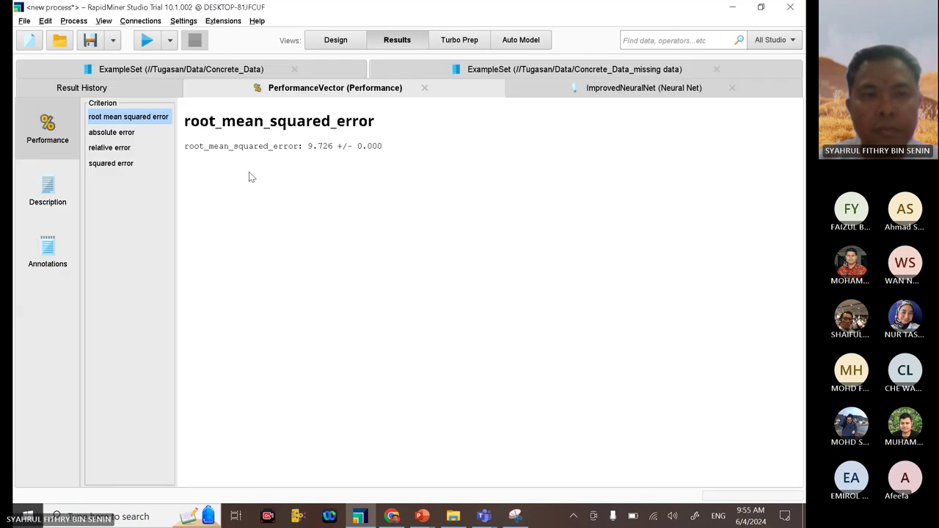
left_click(53, 192)
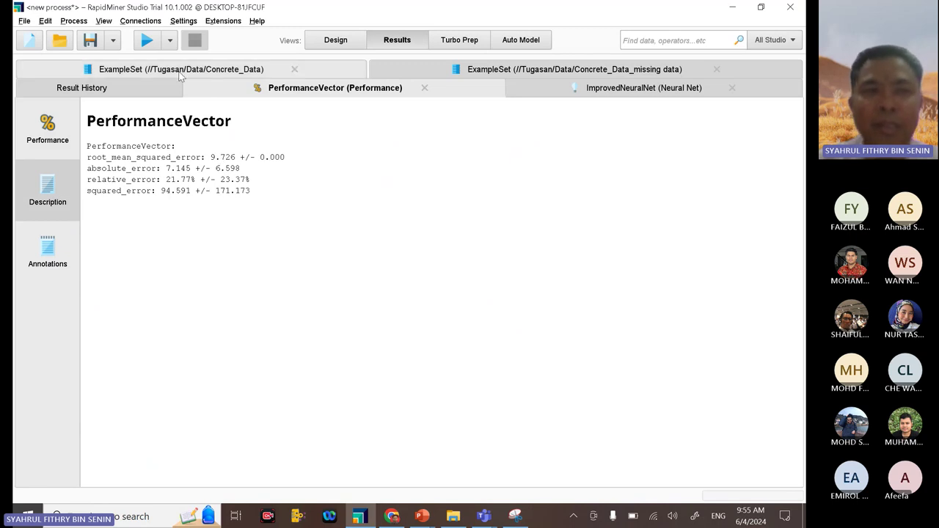
left_click(336, 47)
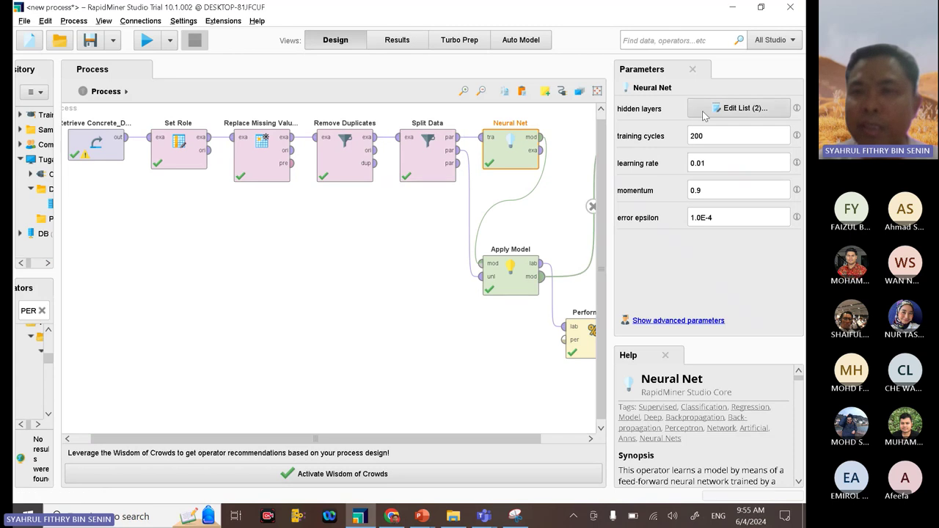
Step: Set the sizes of both HIDDEN LAYER 1 and HIDDEN LAYER 2 of the Neural Net to 6
left_click(713, 110)
double_click(432, 202)
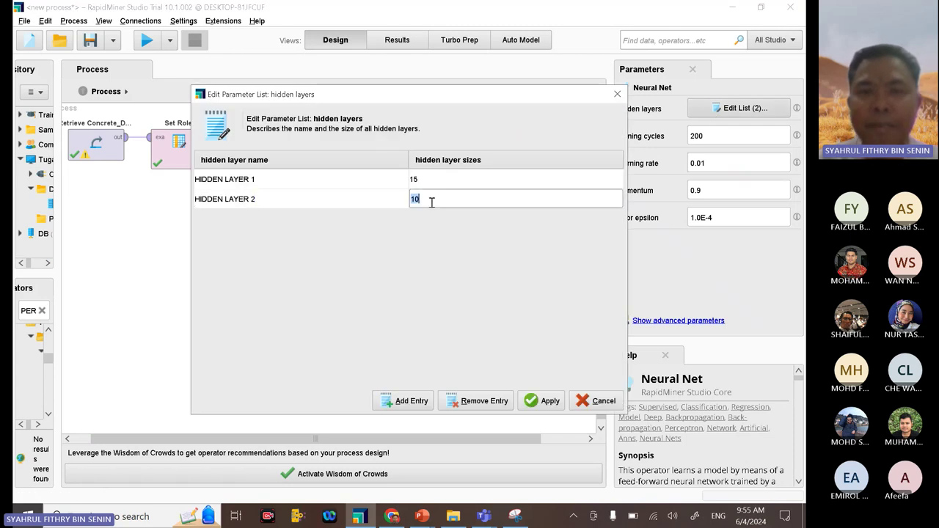
key("BackSpace")
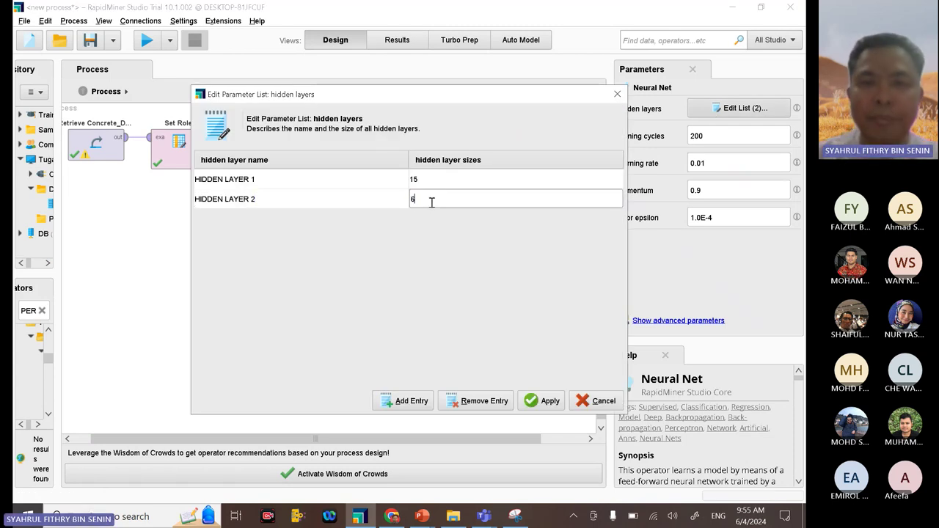
double_click(436, 176)
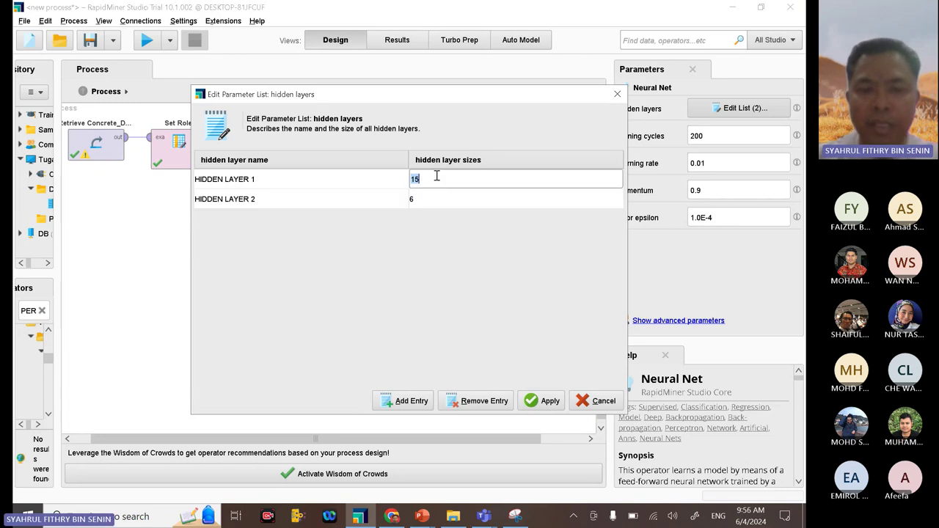
type("6")
left_click(543, 401)
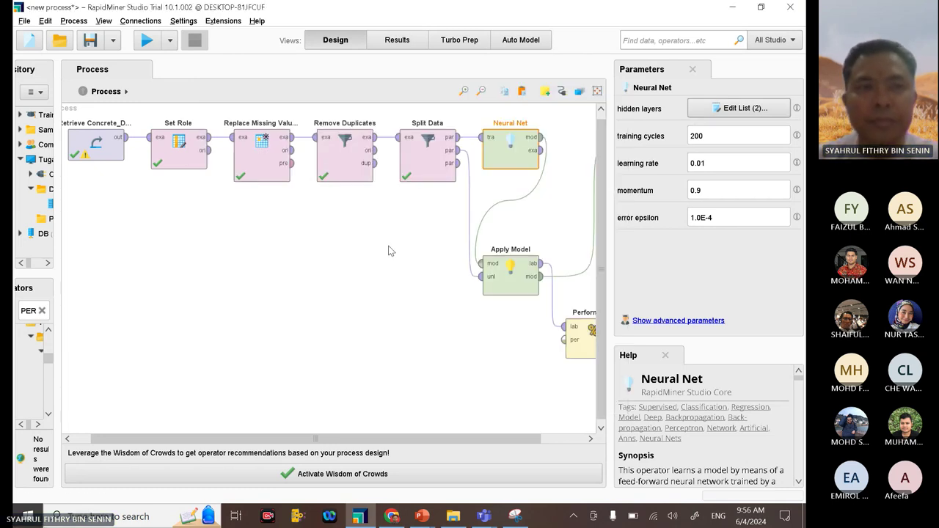
Step: Run the process with the 6-6 hidden layers, review the PerformanceVector description, and return to the process design
left_click(147, 39)
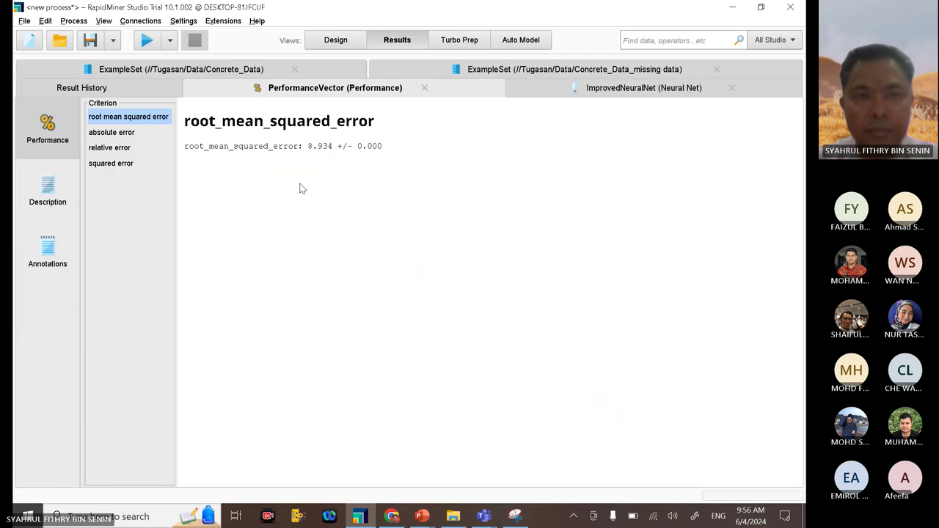
left_click(59, 199)
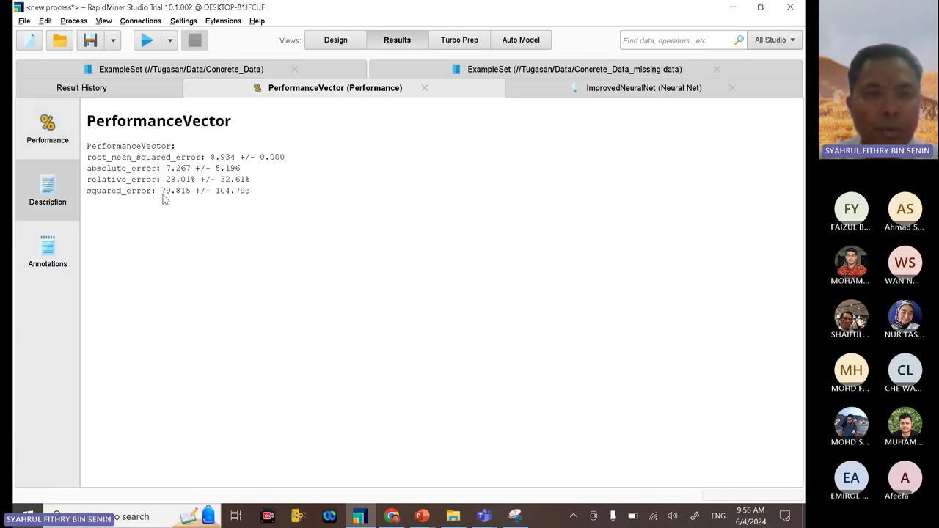
left_click(340, 46)
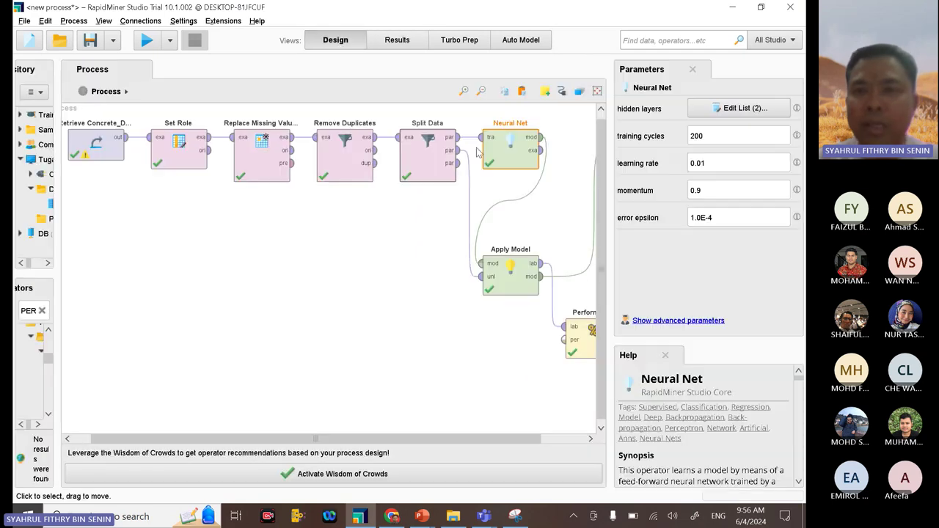
Step: Set the Neural Net's HIDDEN LAYER 1 size to 15 and HIDDEN LAYER 2 size to 4
left_click(743, 111)
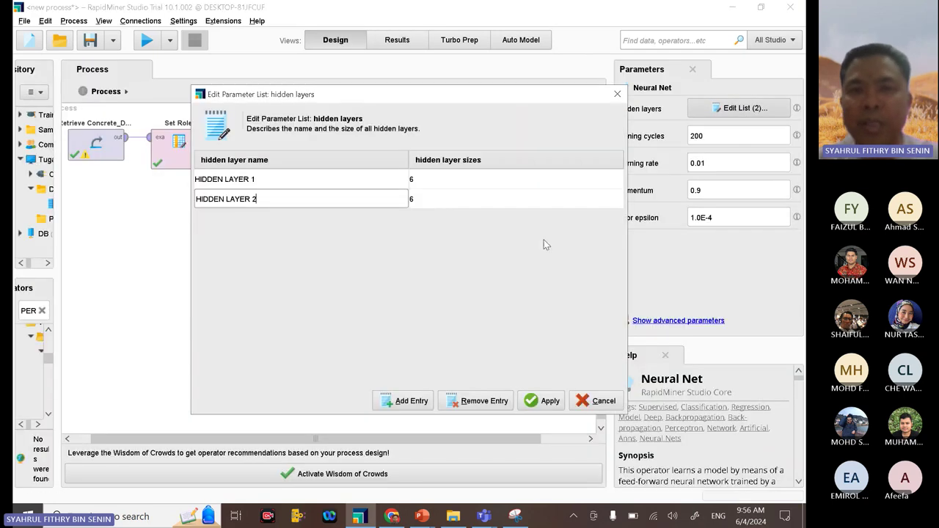
left_click(441, 182)
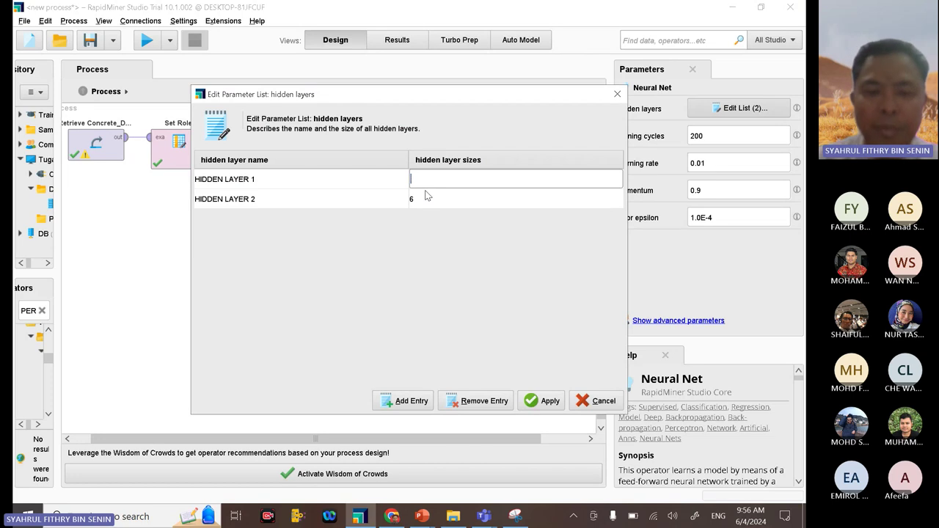
left_click(422, 199)
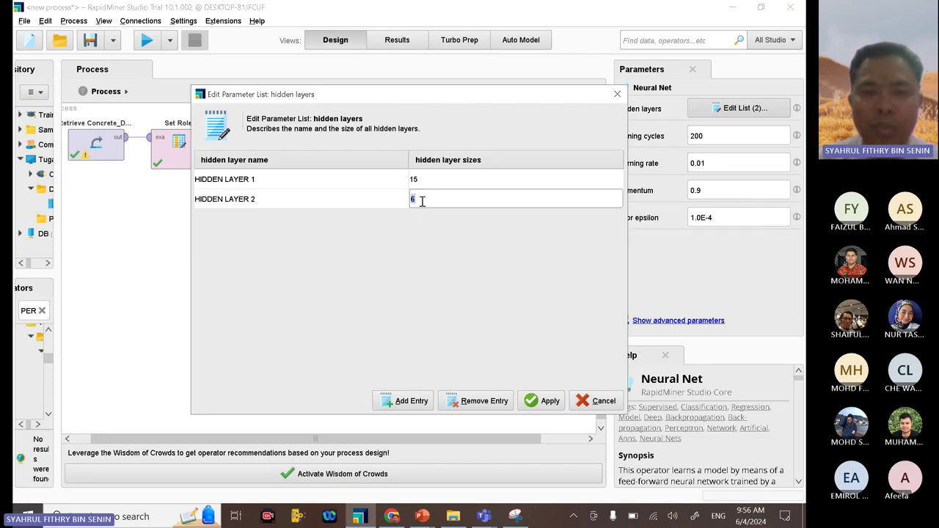
left_click(549, 400)
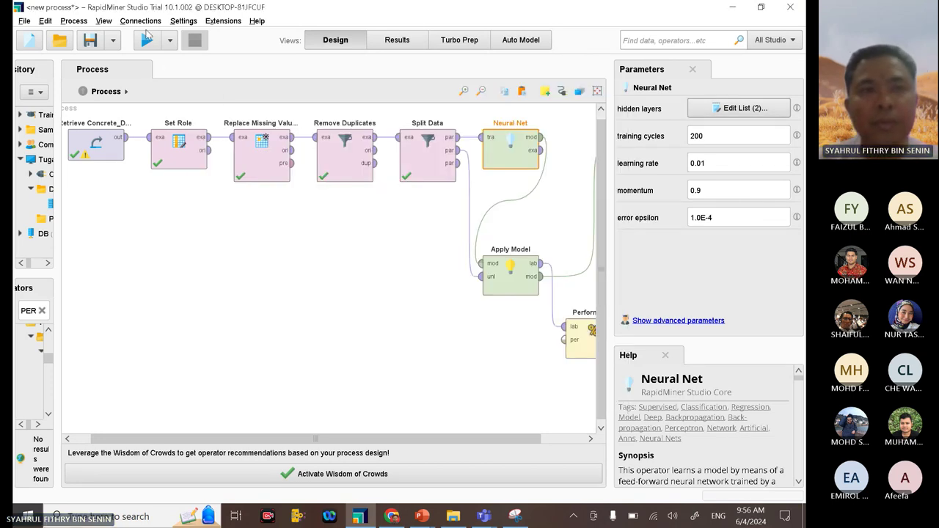
Step: Run the process with the 15-4 hidden layers, review the PerformanceVector description, and return to the process design
left_click(147, 37)
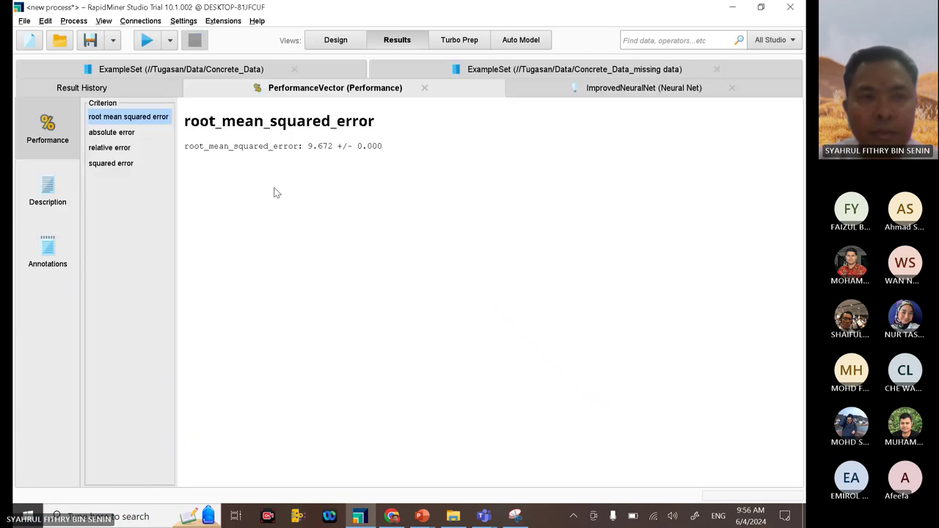
left_click(41, 195)
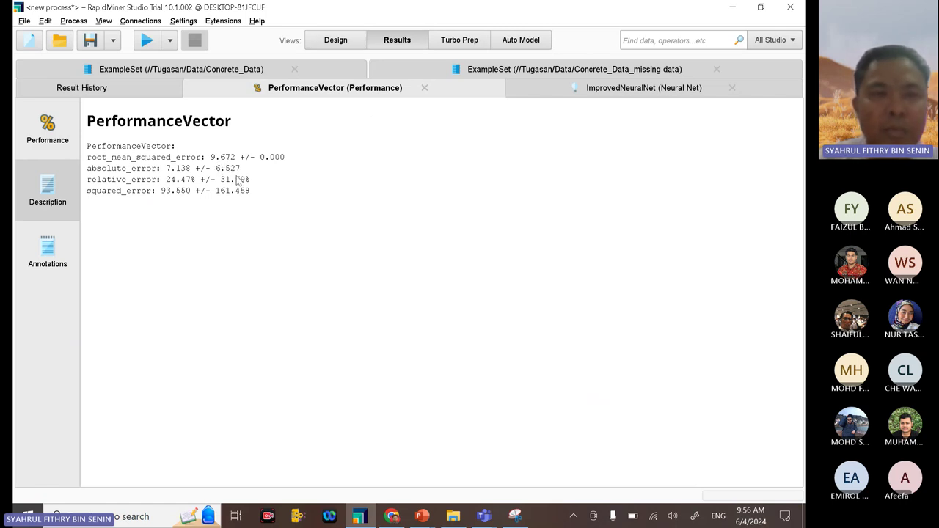
left_click(335, 39)
Step: Set the Neural Net's HIDDEN LAYER 1 size to 20 and HIDDEN LAYER 2 size to 6
left_click(740, 108)
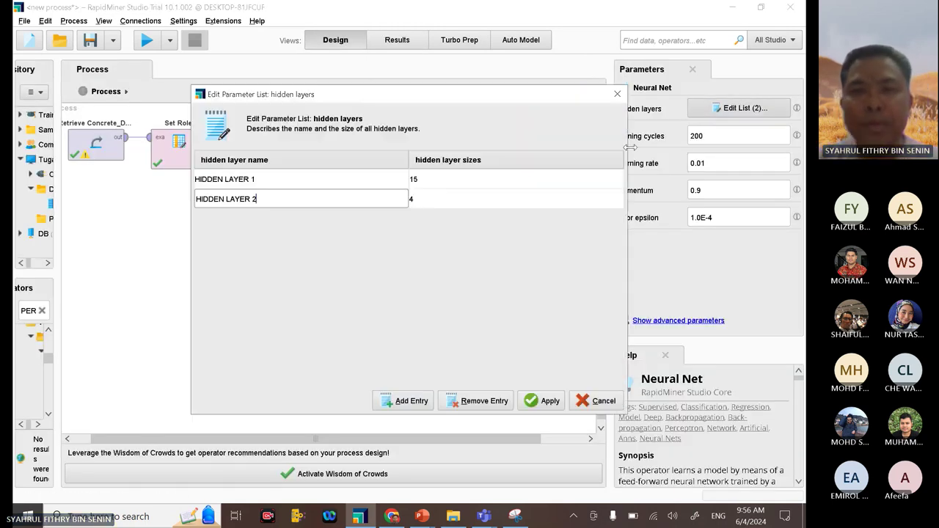
double_click(431, 179)
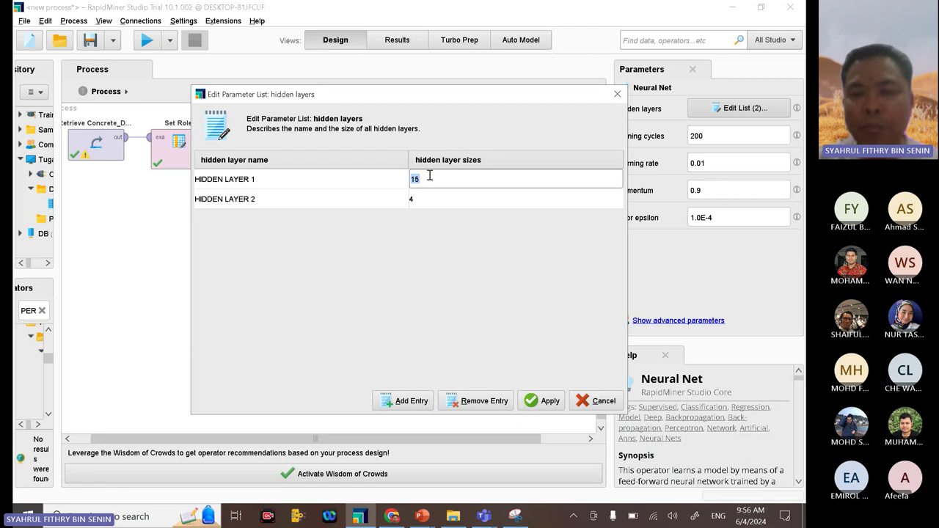
key("BackSpace")
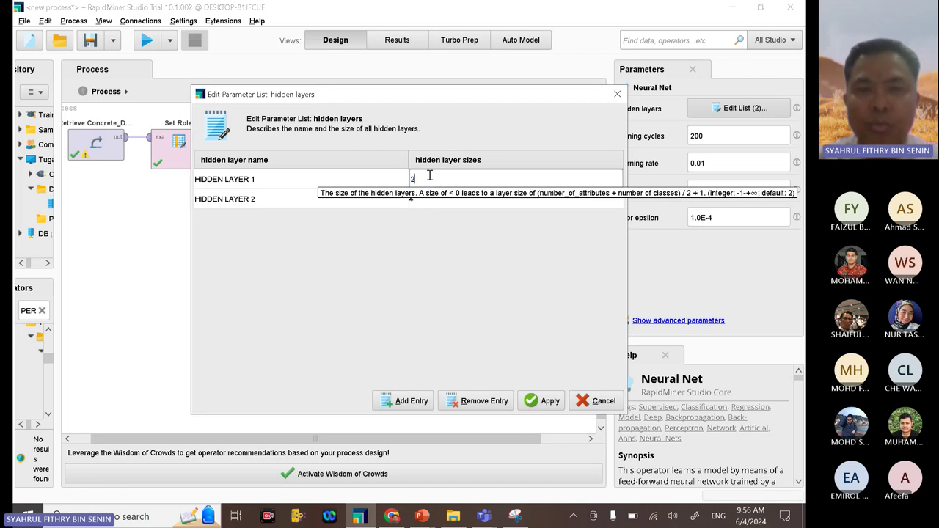
double_click(432, 200)
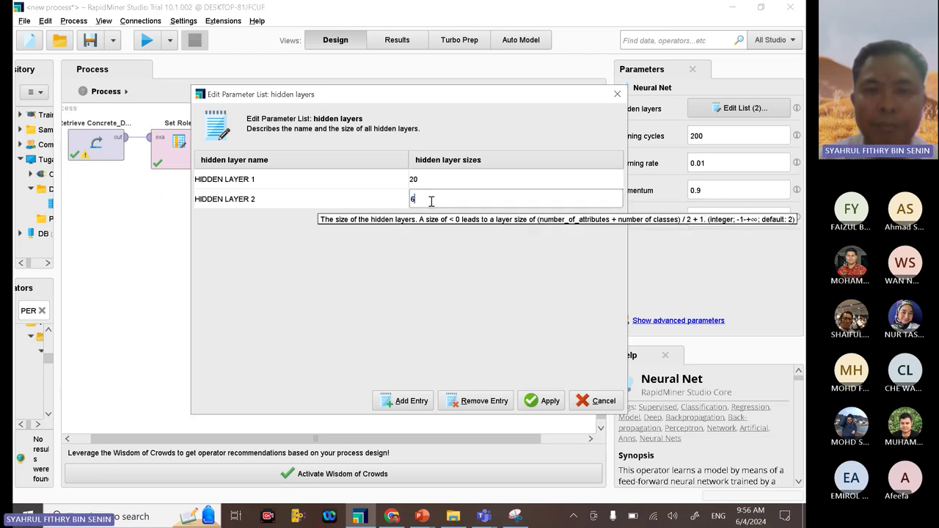
type("6")
left_click(547, 400)
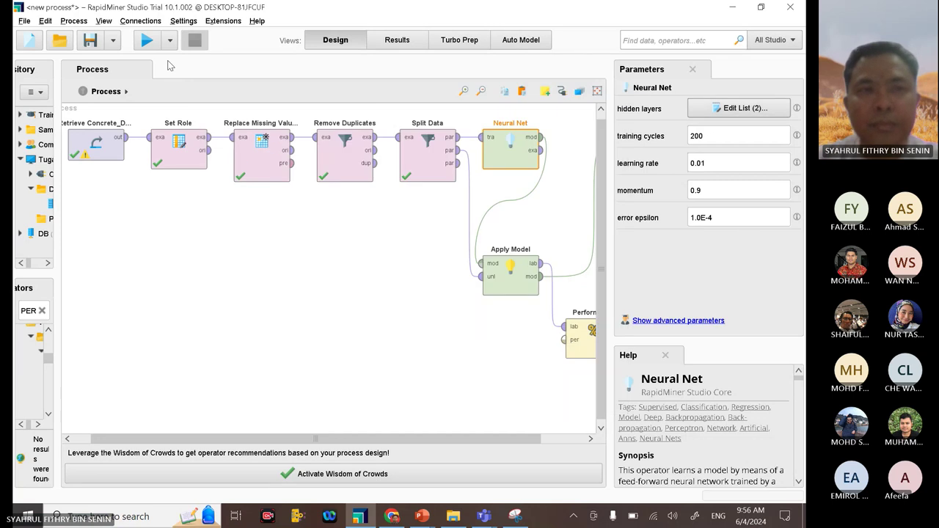
Step: Run the process with the 20-6 hidden layers, review the PerformanceVector description, and return to the process design
left_click(147, 41)
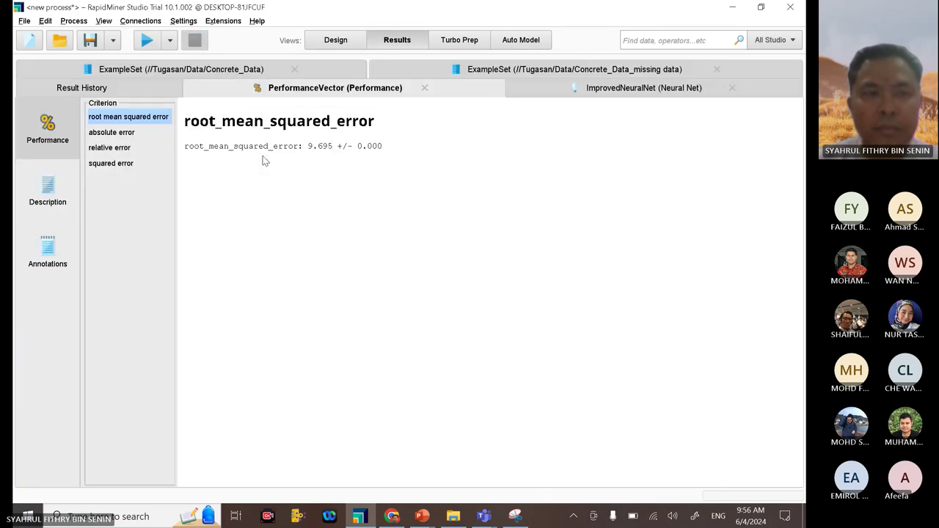
left_click(58, 184)
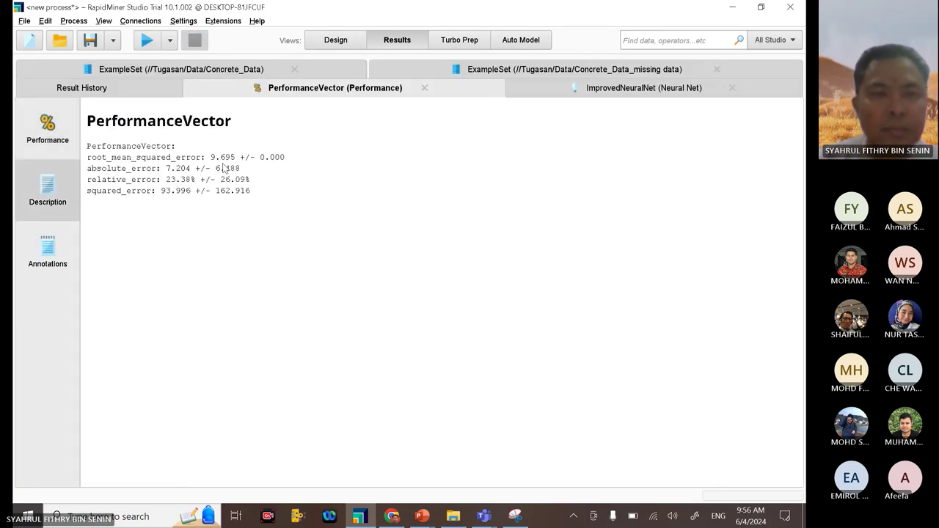
left_click(335, 39)
Step: Remove HIDDEN LAYER 2 from the Neural Net's hidden layers list, keeping only HIDDEN LAYER 1
left_click(739, 107)
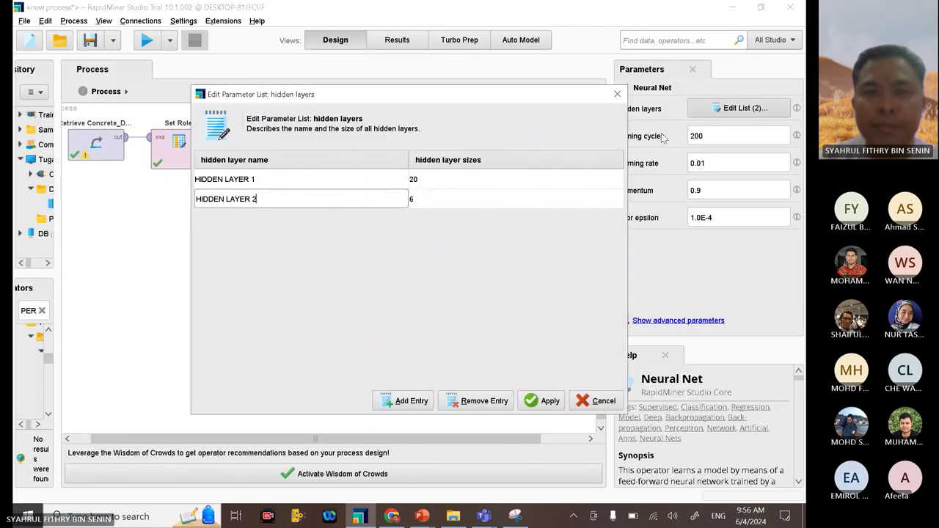
left_click(438, 181)
left_click(427, 202)
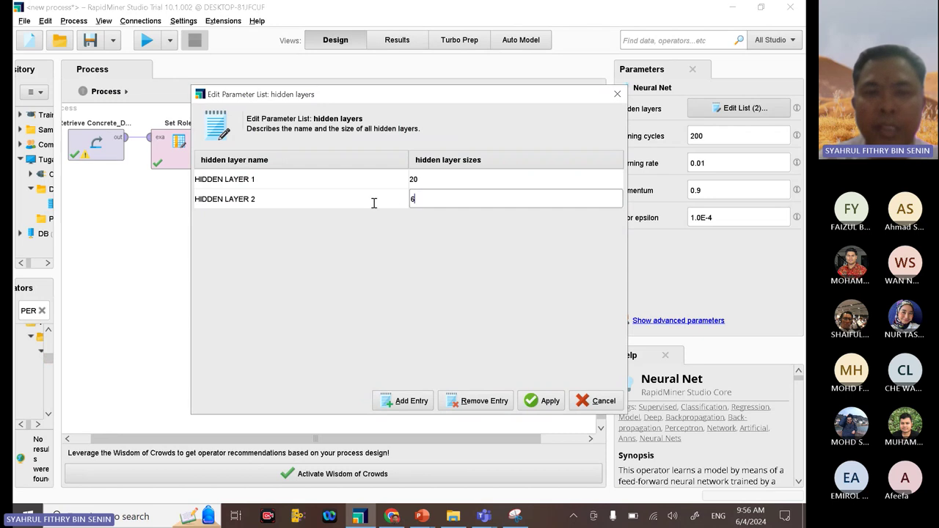
left_click(372, 203)
left_click(482, 402)
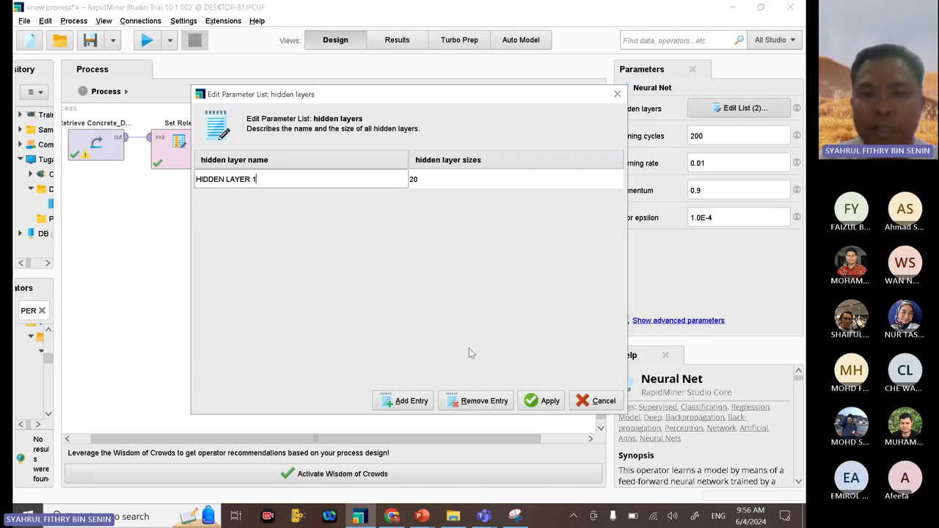
left_click(551, 401)
Step: Run the process with the single 20-node hidden layer, review the PerformanceVector description, and return to the process design
left_click(147, 39)
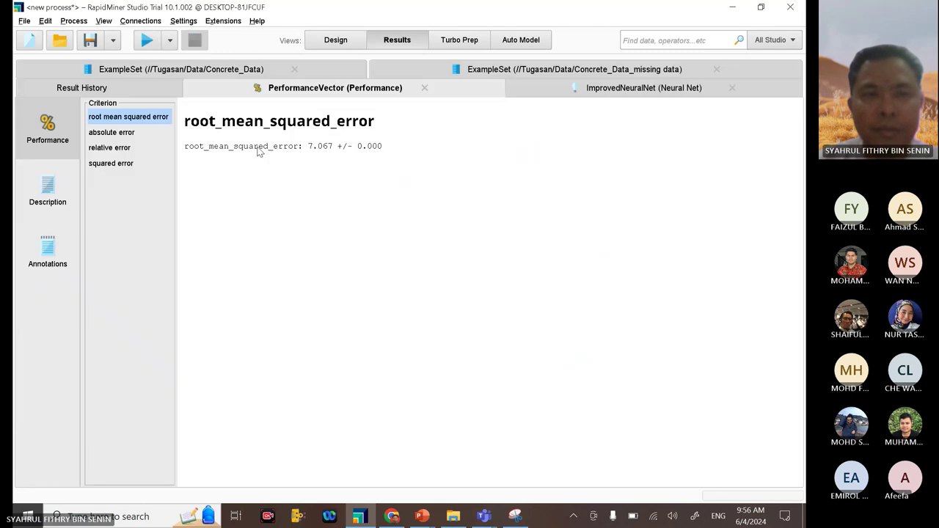
left_click(53, 187)
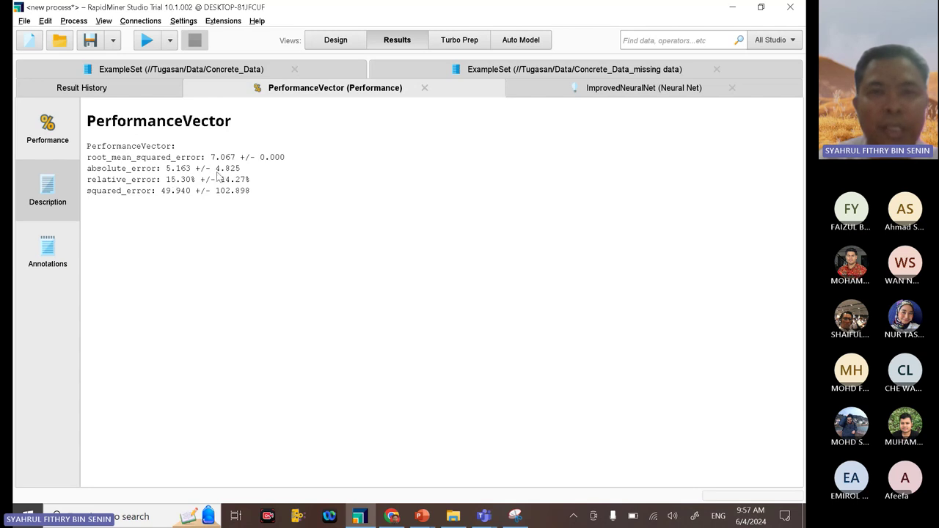
left_click(336, 43)
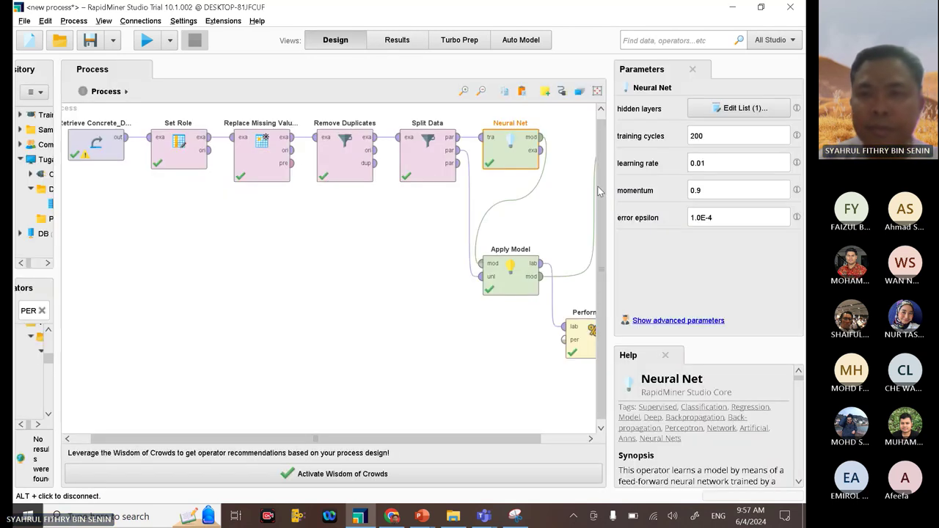
Step: Add two hidden layers named HIDDEN LAYER 2 and HIDDEN LAYER 3 to the Neural Net, each with the default size 2
left_click(719, 110)
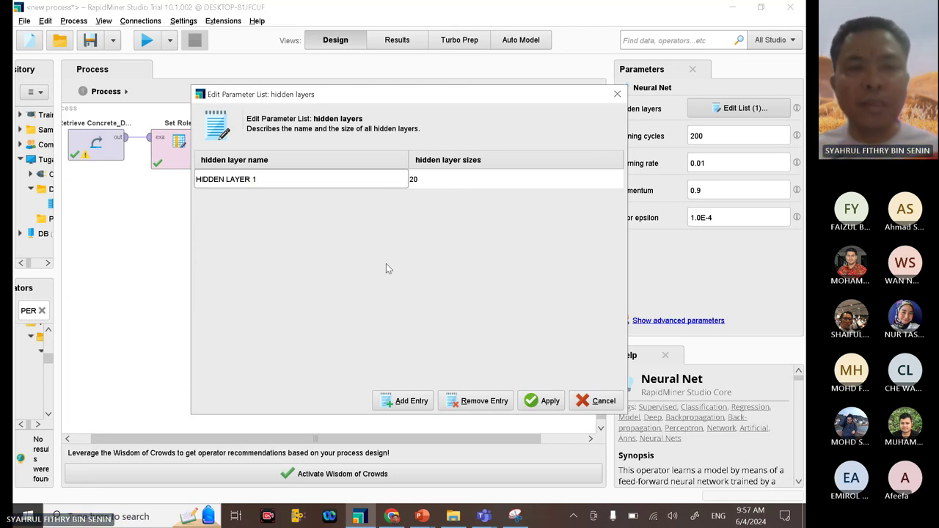
left_click(413, 402)
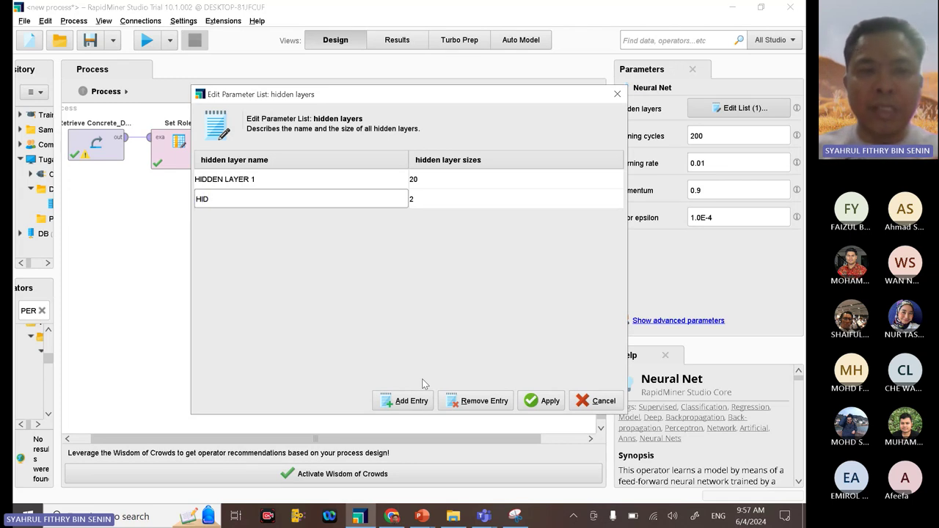
type("HIDDEN LAYER ")
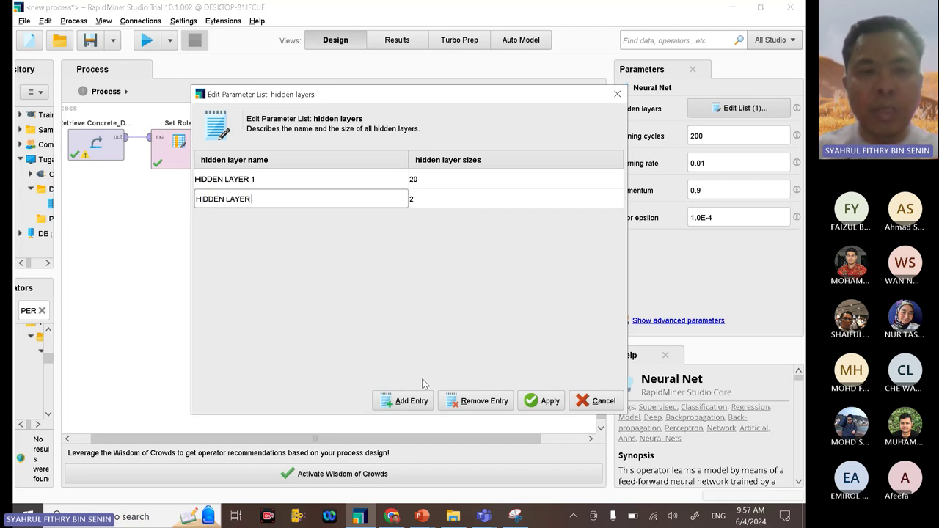
type("2")
left_click(412, 401)
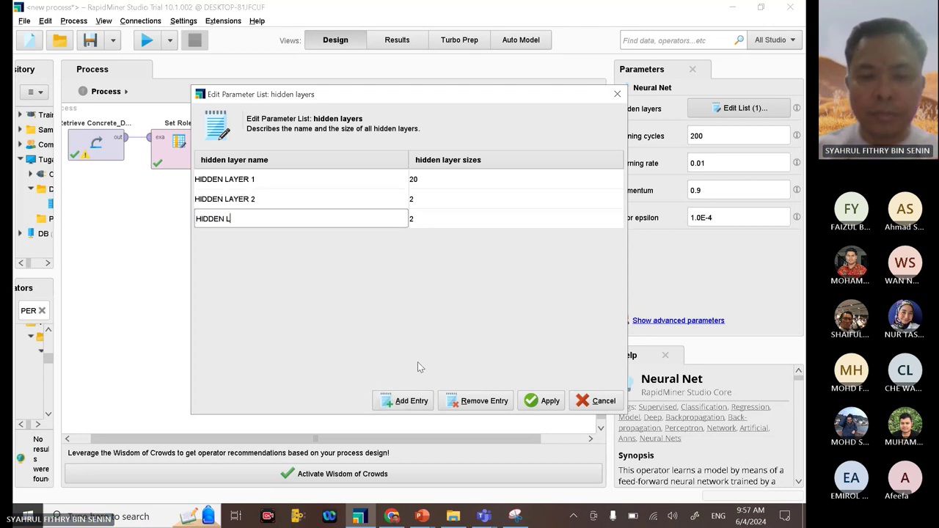
type("HIDDEN LAYER 3")
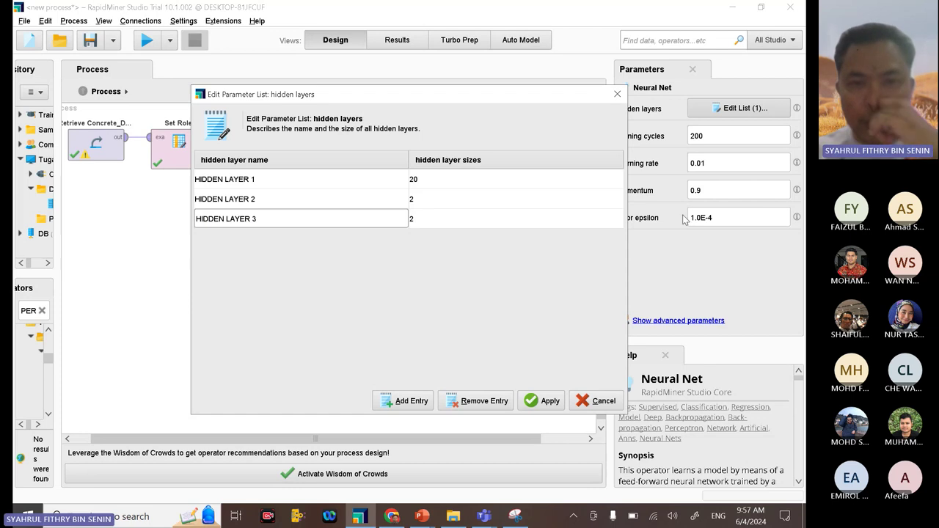
left_click(550, 401)
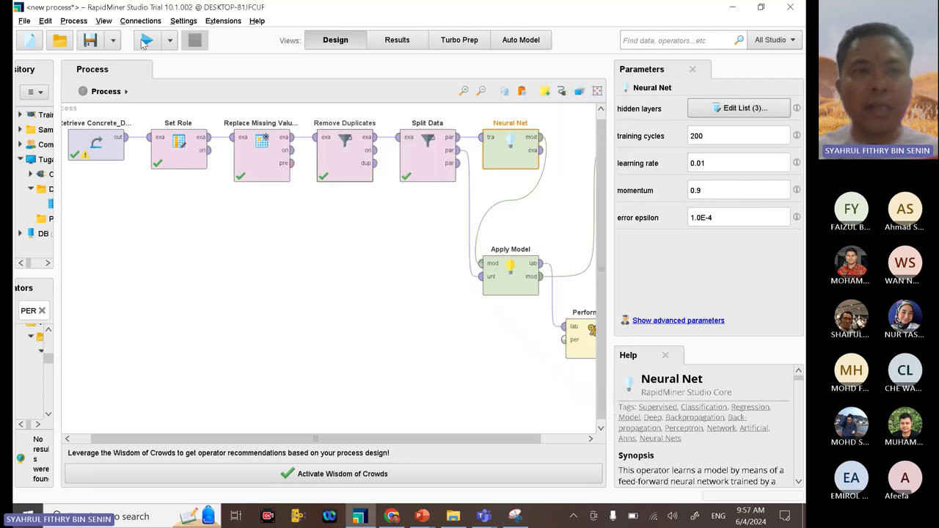
Step: Run the process with three hidden layers and review the neural network diagram and the PerformanceVector description
left_click(147, 40)
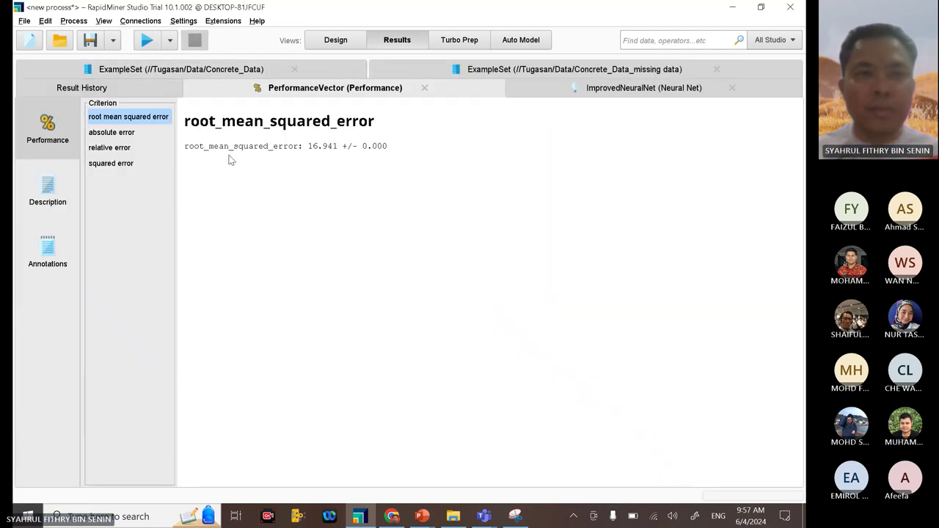
left_click(548, 91)
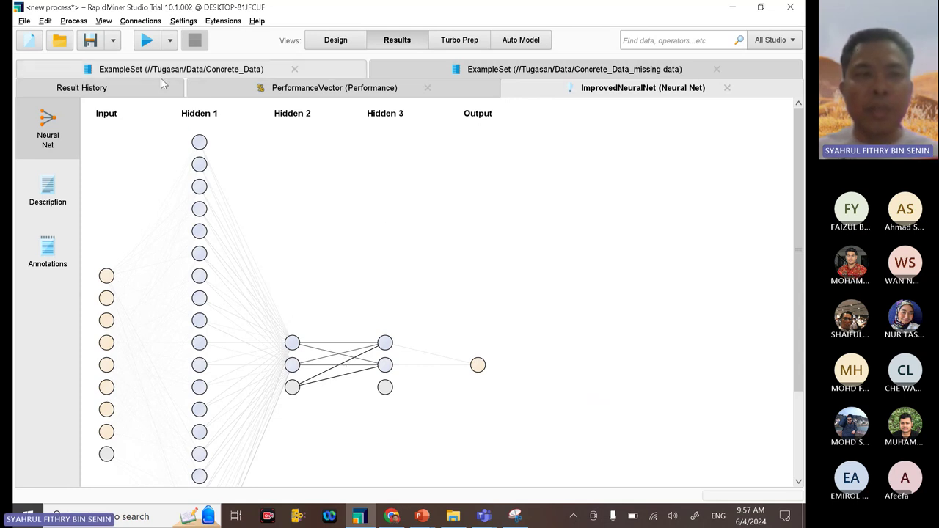
left_click(277, 92)
left_click(64, 190)
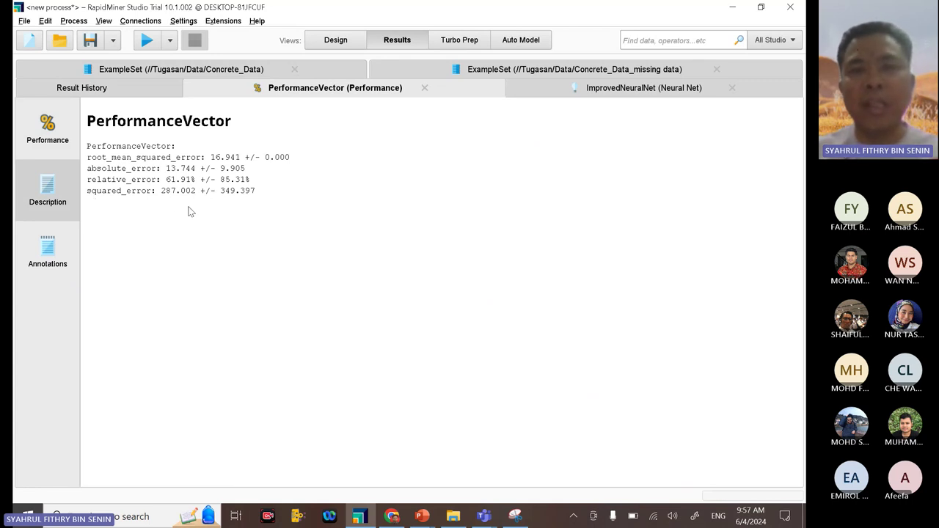
Step: Remove HIDDEN LAYER 3 and HIDDEN LAYER 2 from the Neural Net's hidden layers and set HIDDEN LAYER 1's size to 32
left_click(353, 44)
left_click(740, 108)
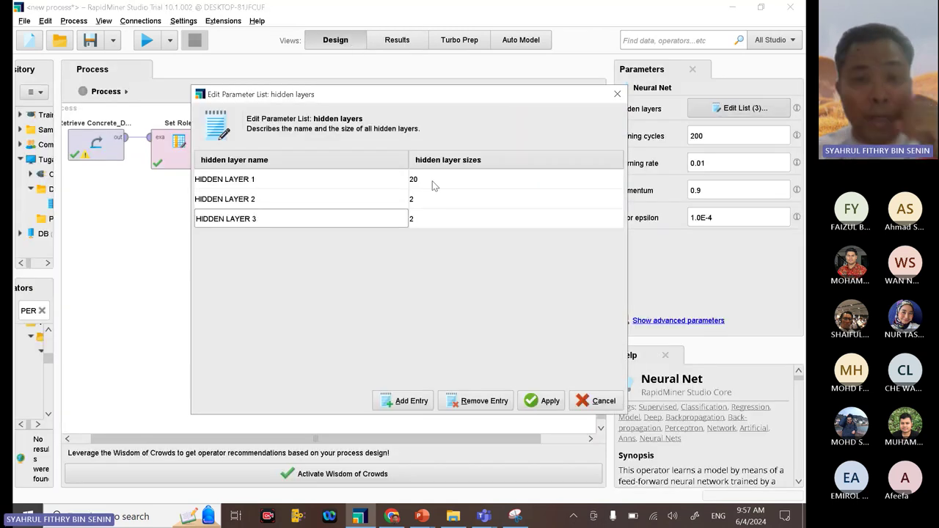
left_click(478, 401)
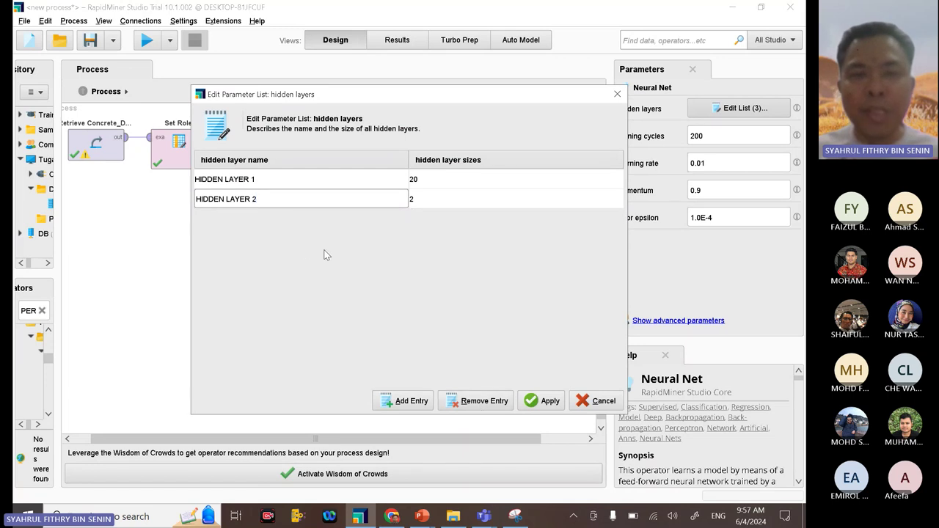
left_click(478, 400)
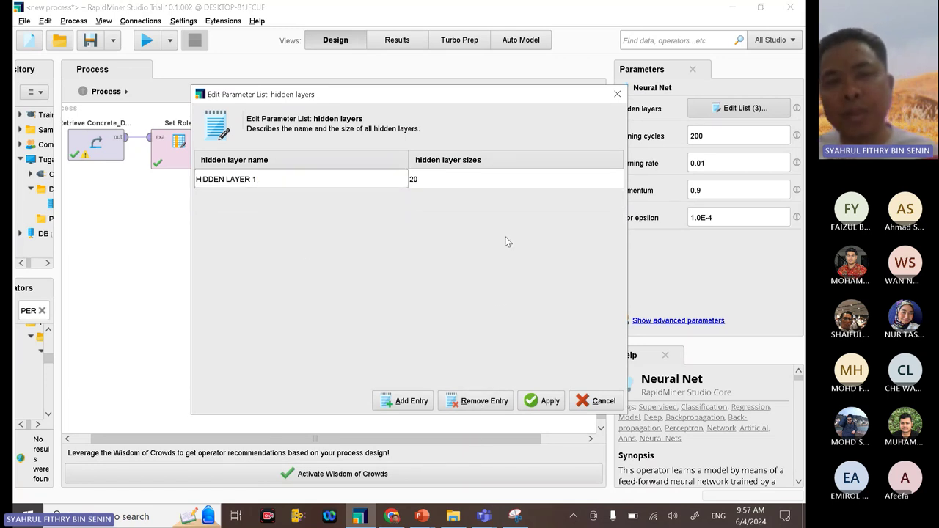
double_click(458, 182)
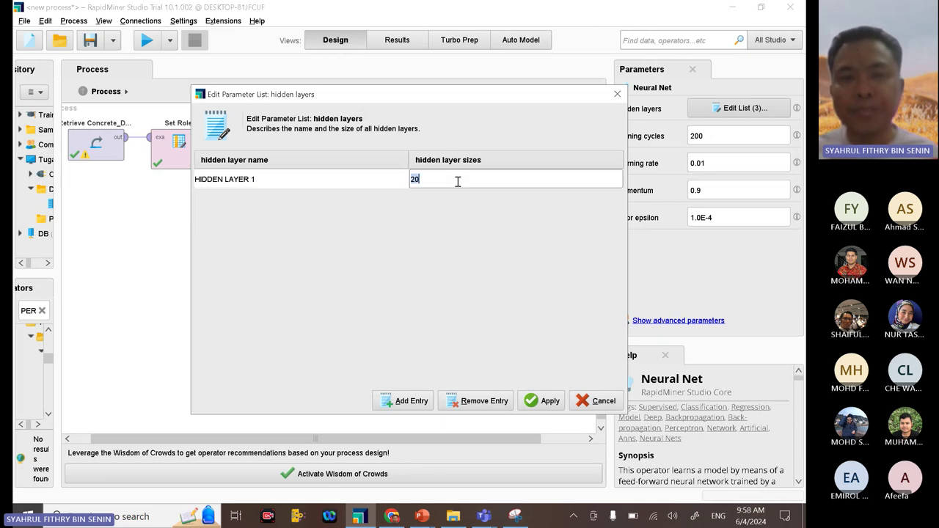
key("BackSpace")
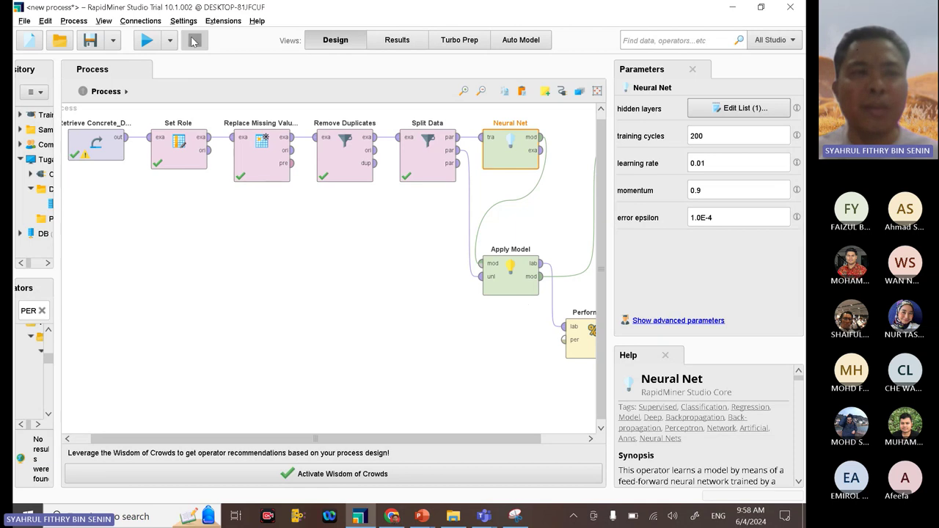
Step: Run the process with the single 32-node hidden layer, review the PerformanceVector description, and return to the process design
left_click(147, 41)
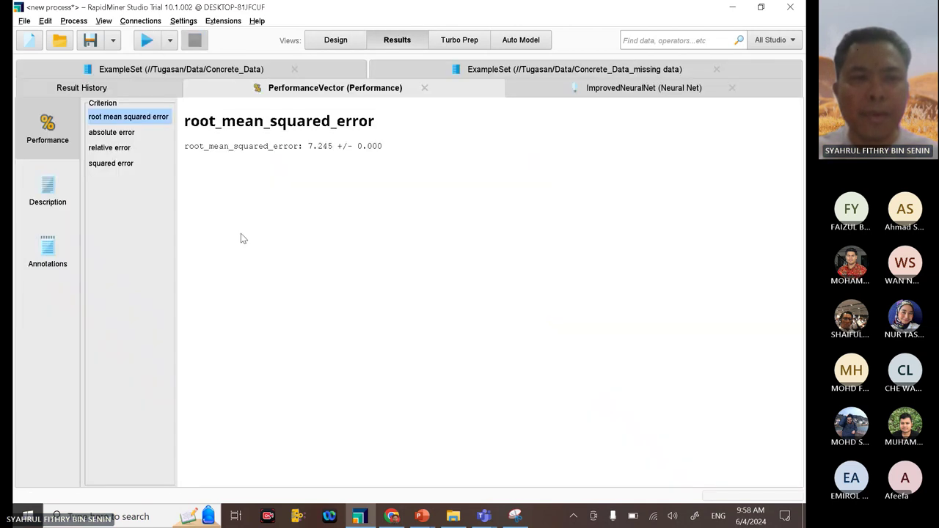
left_click(47, 192)
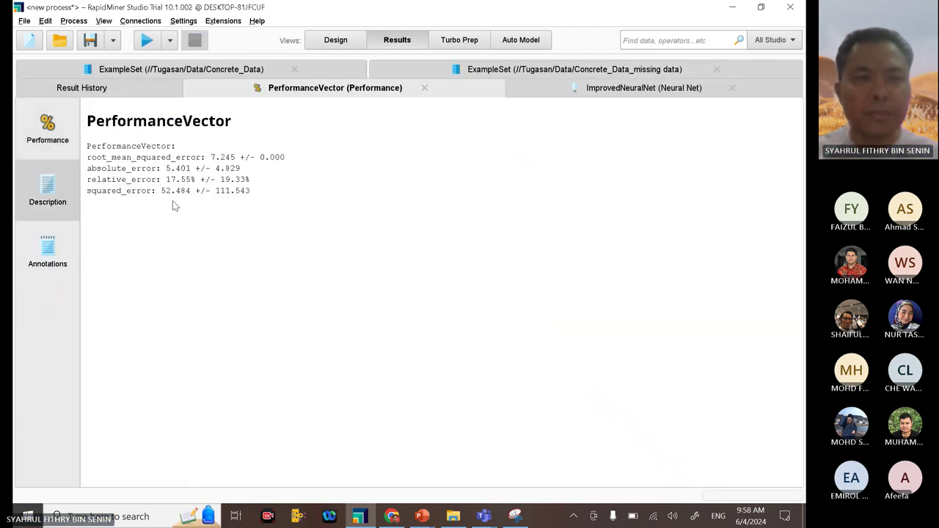
left_click(336, 41)
Step: Set the size of HIDDEN LAYER 1 to 4 in the Neural Net's hidden layers list
left_click(749, 110)
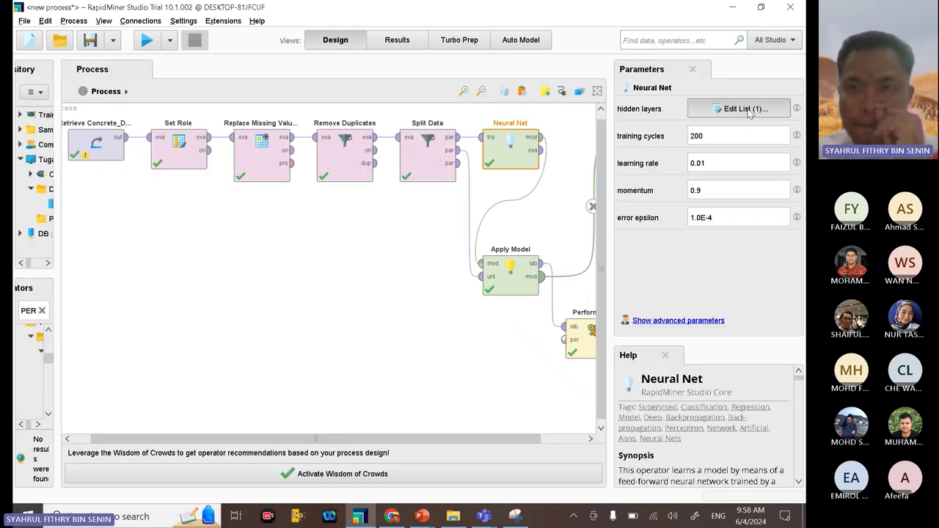
double_click(445, 181)
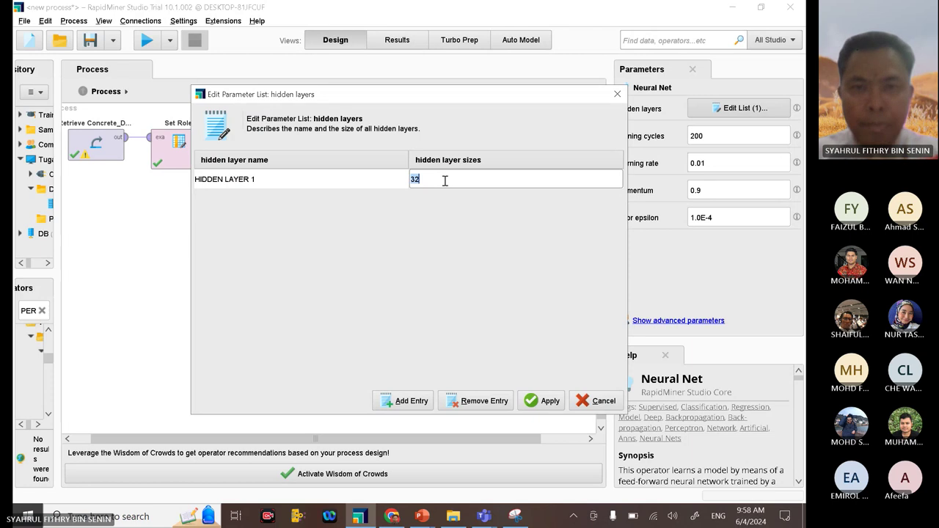
type("6")
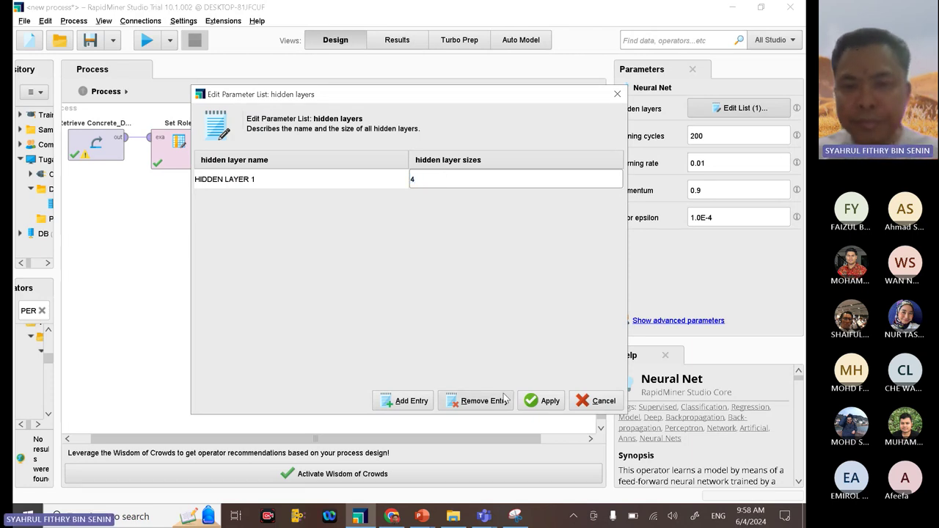
left_click(545, 401)
Step: Run the process with the single 4-node hidden layer, review the PerformanceVector description, and return to the process design
left_click(148, 42)
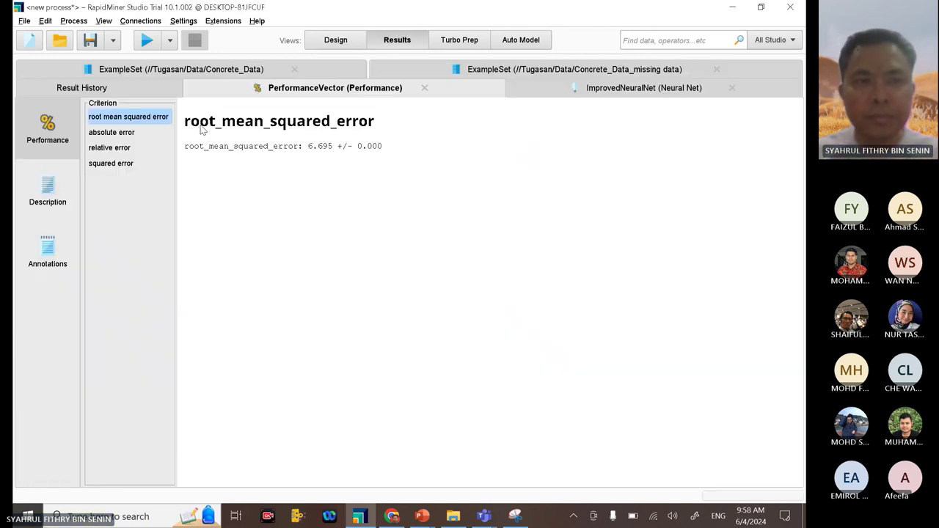
left_click(51, 203)
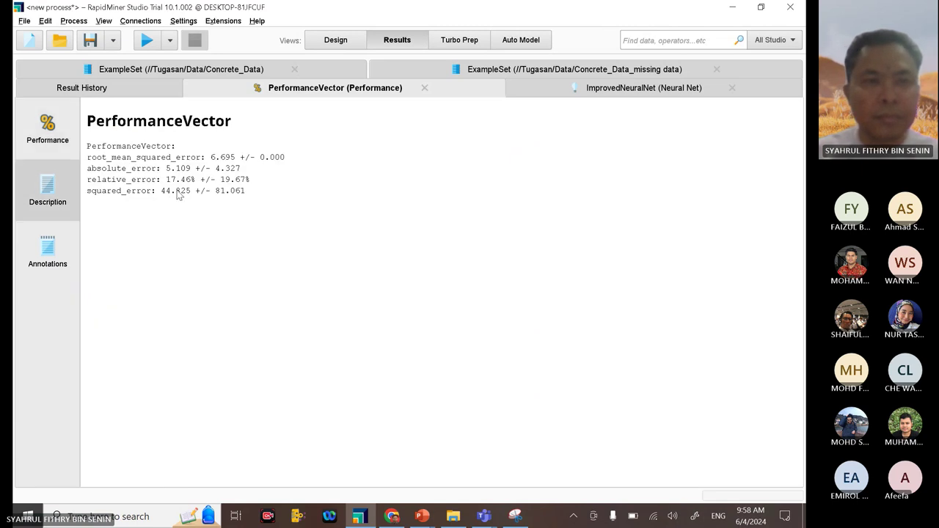
left_click(338, 41)
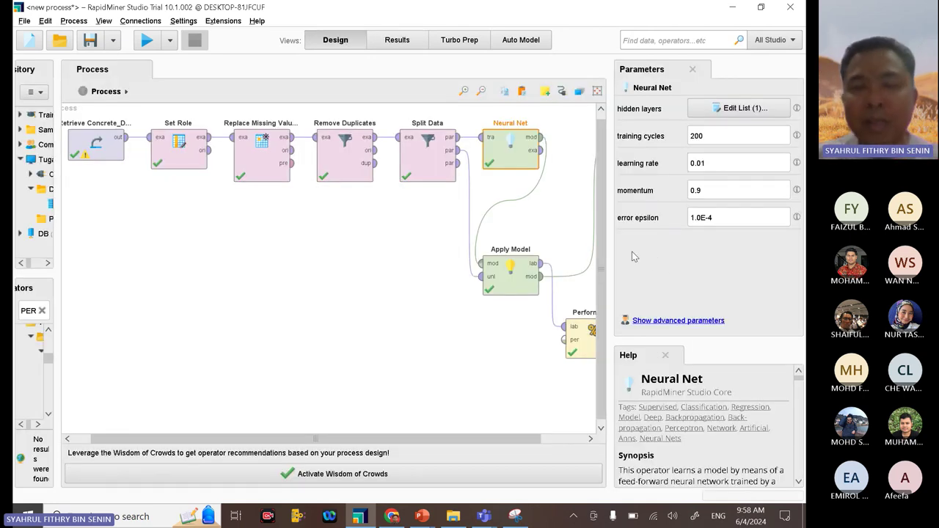
Step: Rerun the same 4-node process, examine all four error measures in the PerformanceVector description, and go back to the design
left_click(146, 41)
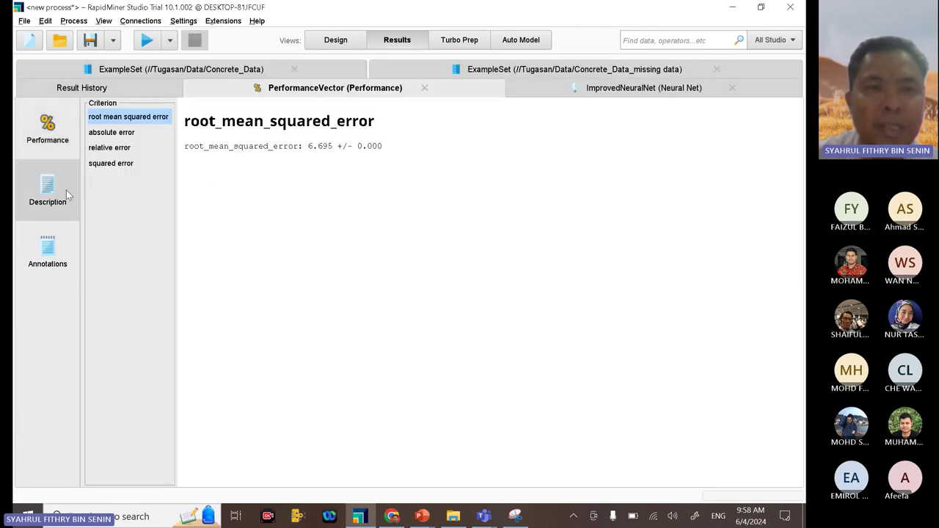
left_click(65, 190)
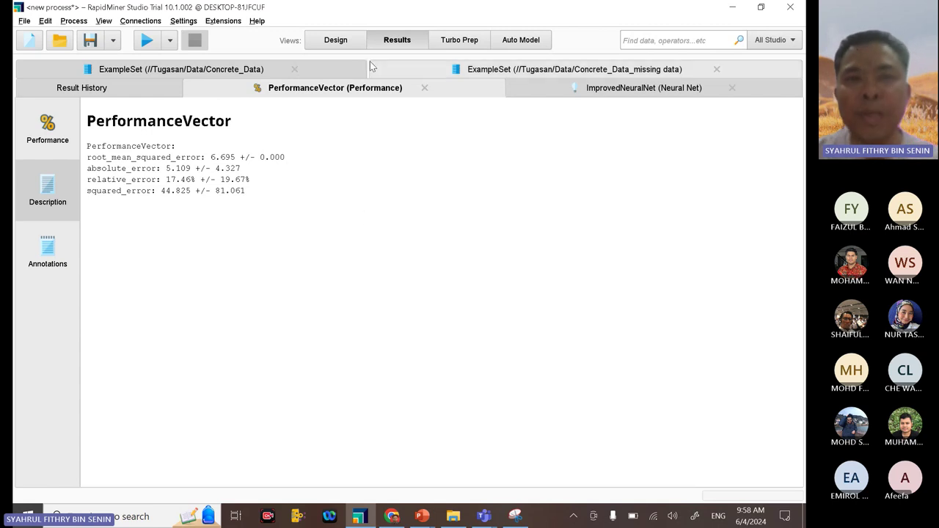
left_click(346, 41)
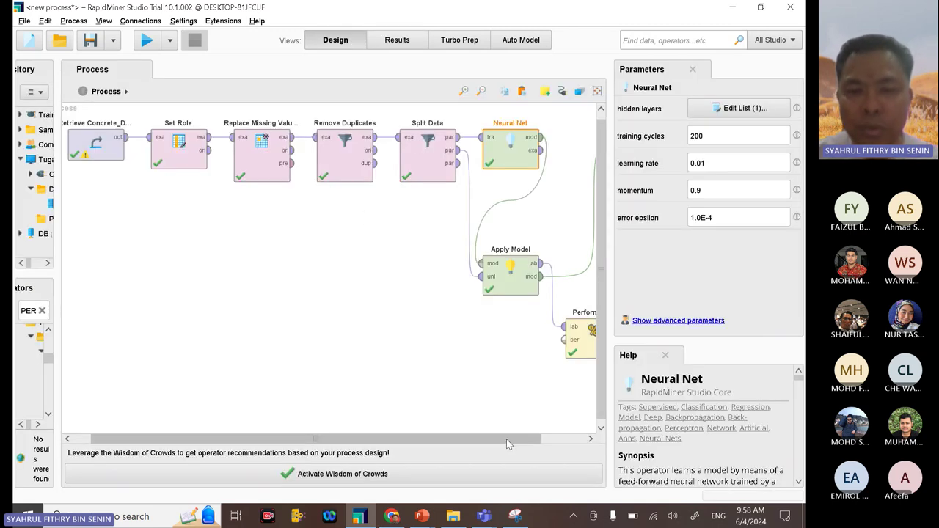
Step: Switch to Chrome and open assignment CBM705 MAC 2024.pdf from the course's ASSIGNMENT folder
mouse_move(394, 520)
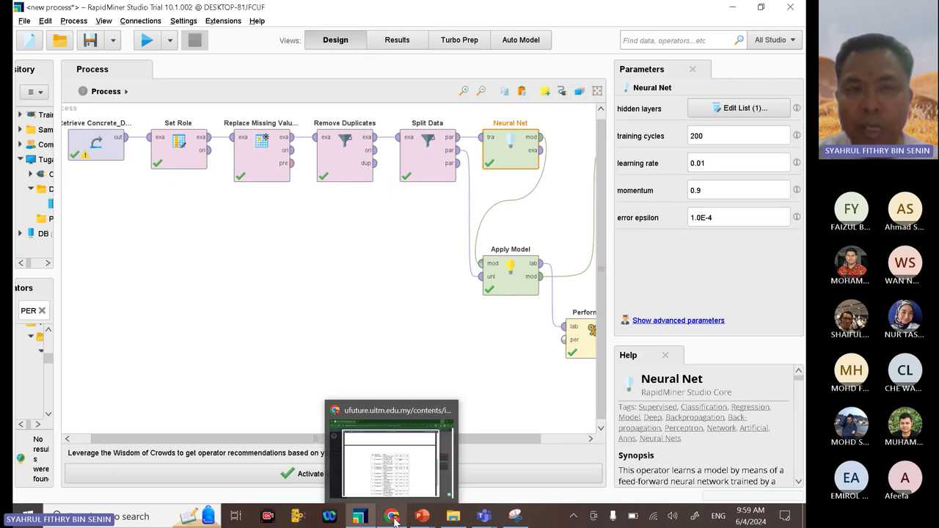
left_click(401, 440)
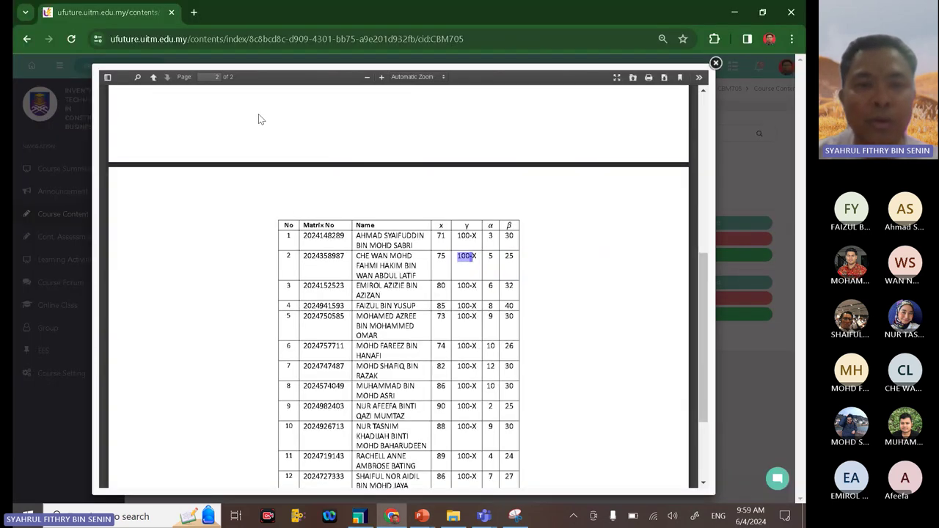
scroll(258, 119, "up", 6)
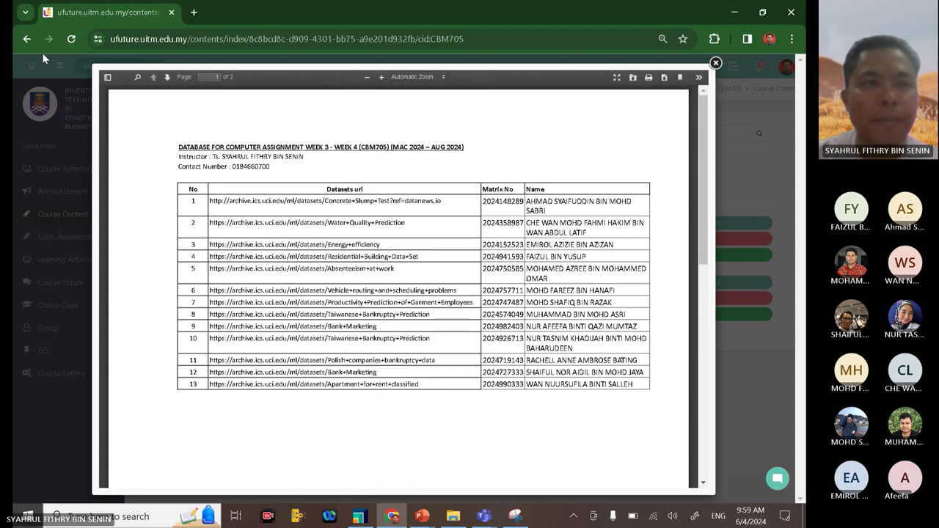
left_click(31, 43)
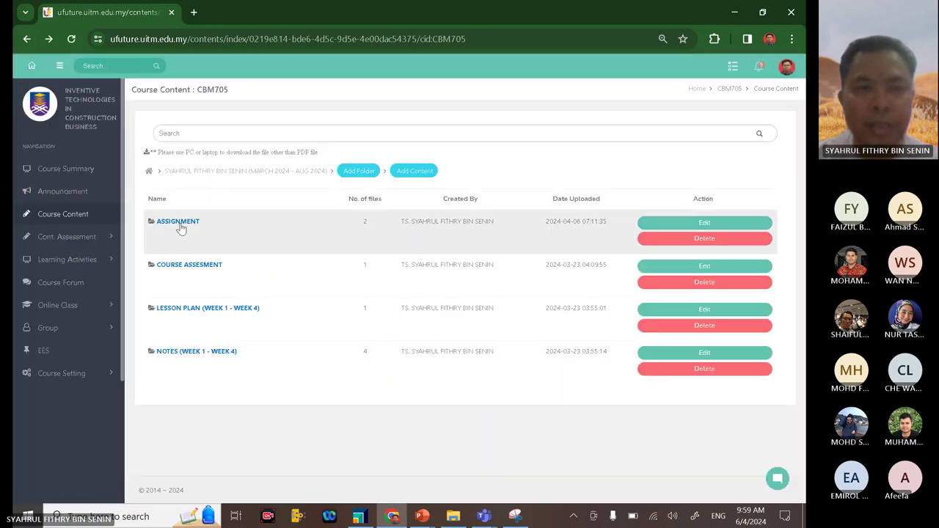
left_click(181, 224)
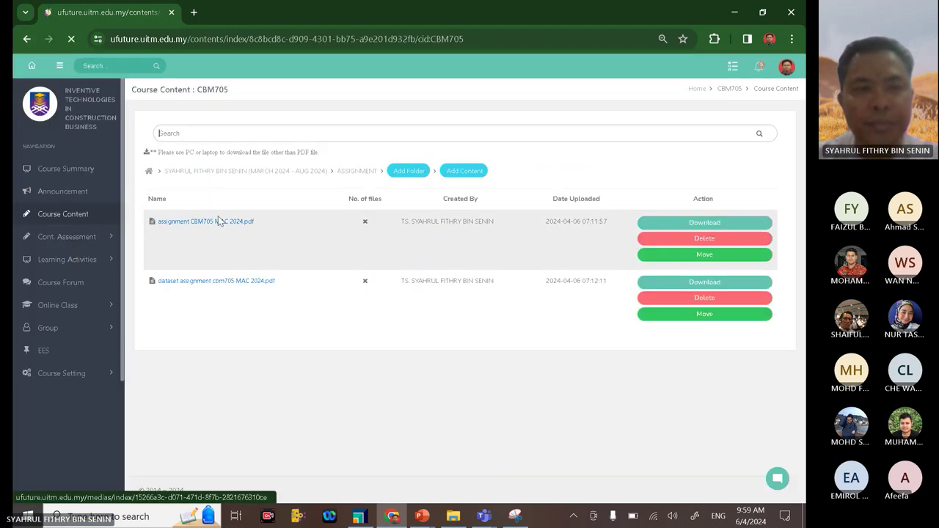
left_click(218, 222)
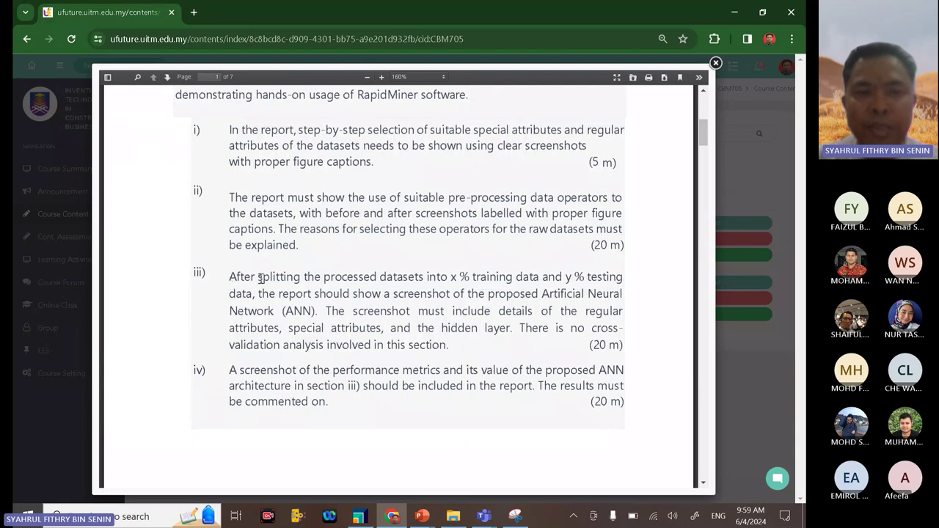
Step: Read report requirements iii and iv in the assignment PDF, highlighting "performance metrics" in item iv
left_click_drag(261, 278, 318, 287)
left_click(336, 292)
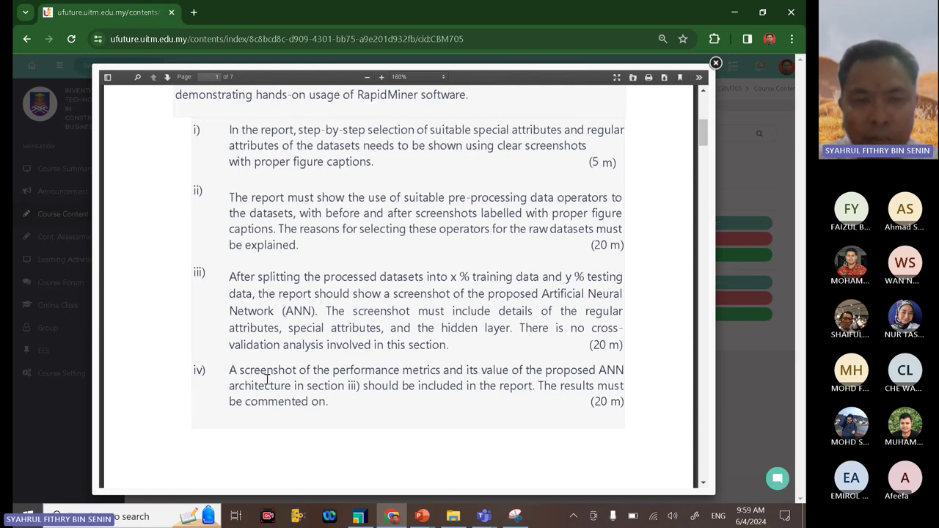
left_click_drag(334, 369, 443, 375)
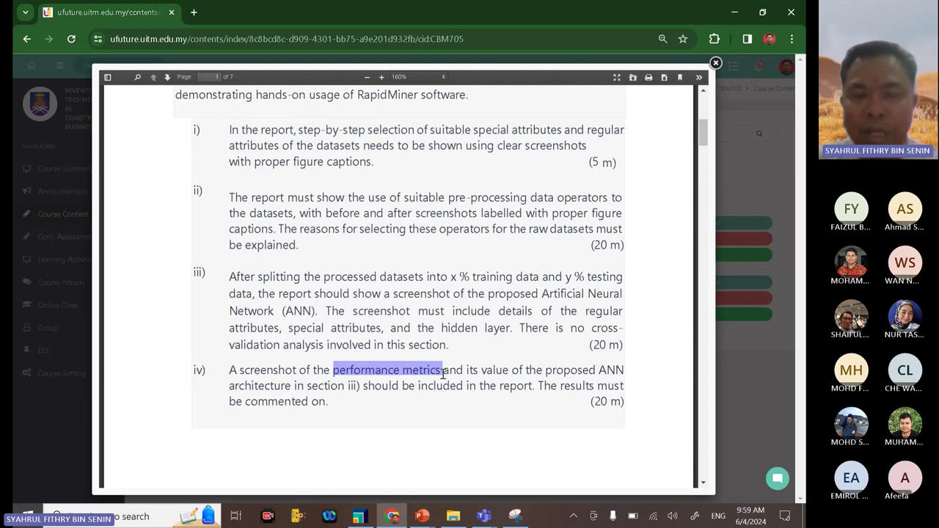
Step: Switch back to RapidMiner and review the Performance operator's selected error criteria and the PerformanceVector description from a fresh run
left_click(358, 516)
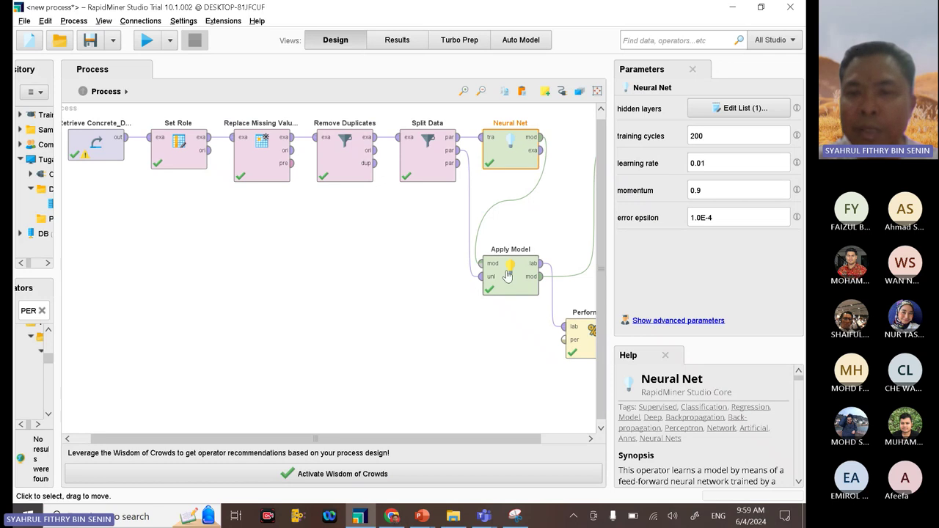
left_click(582, 339)
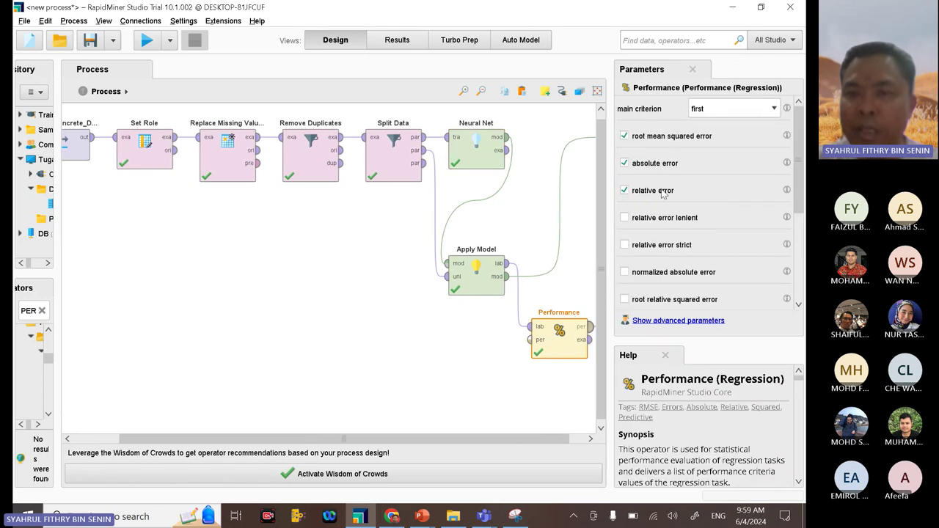
scroll(663, 195, "down", 1)
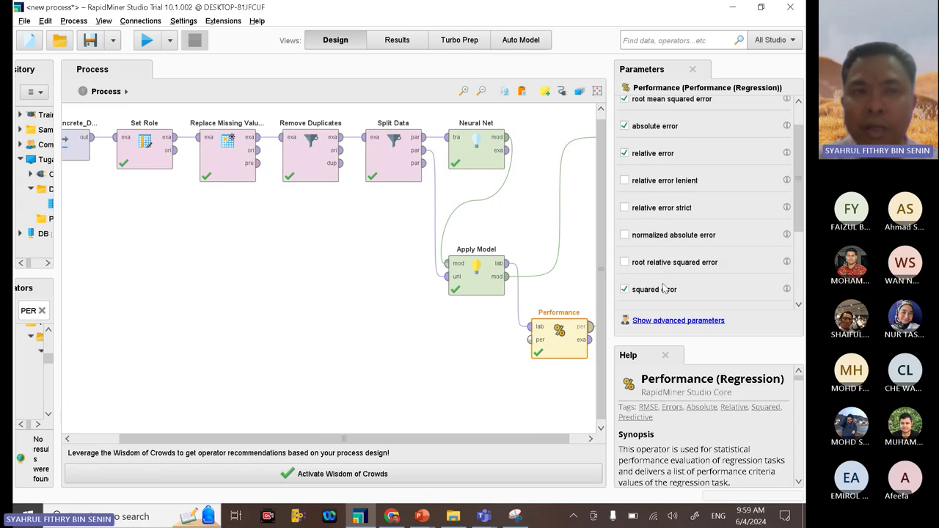
left_click(147, 40)
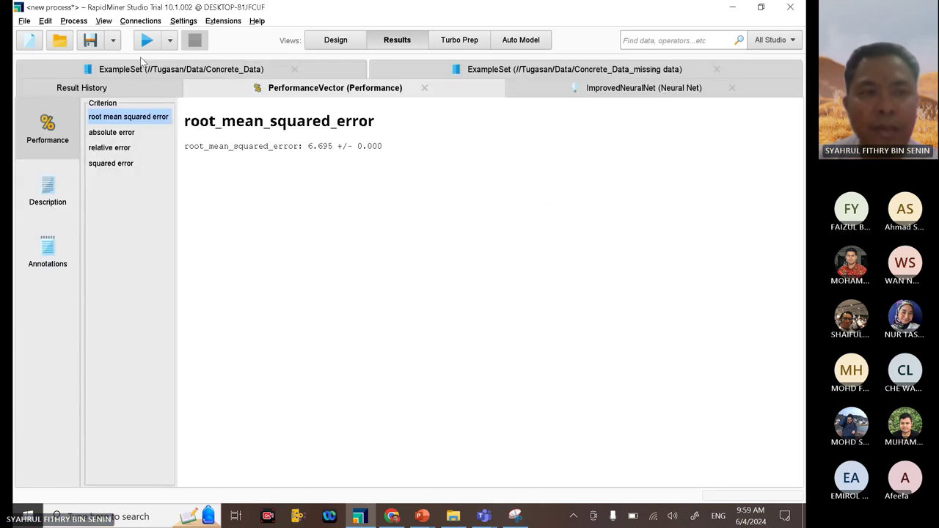
left_click(45, 205)
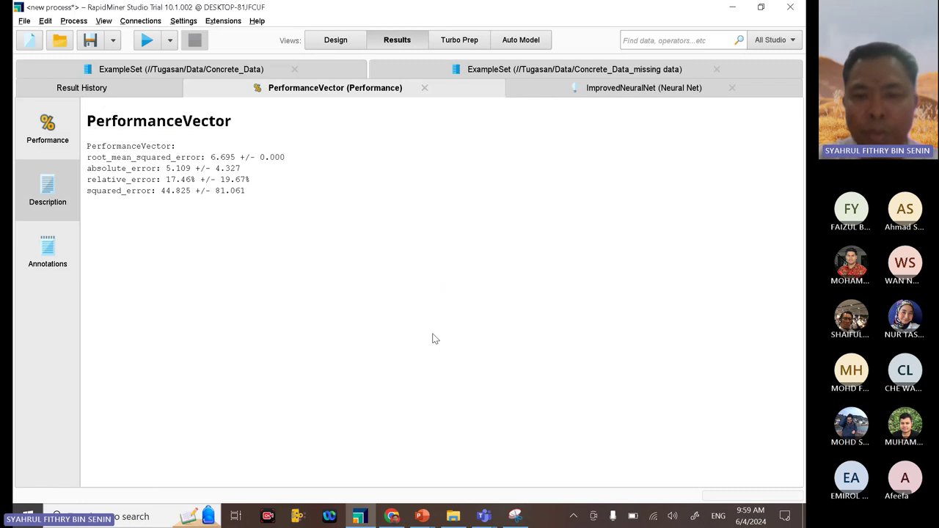
Step: Switch to Snipping Tool and capture a new snip of the PerformanceVector heading and its error metrics
left_click(523, 518)
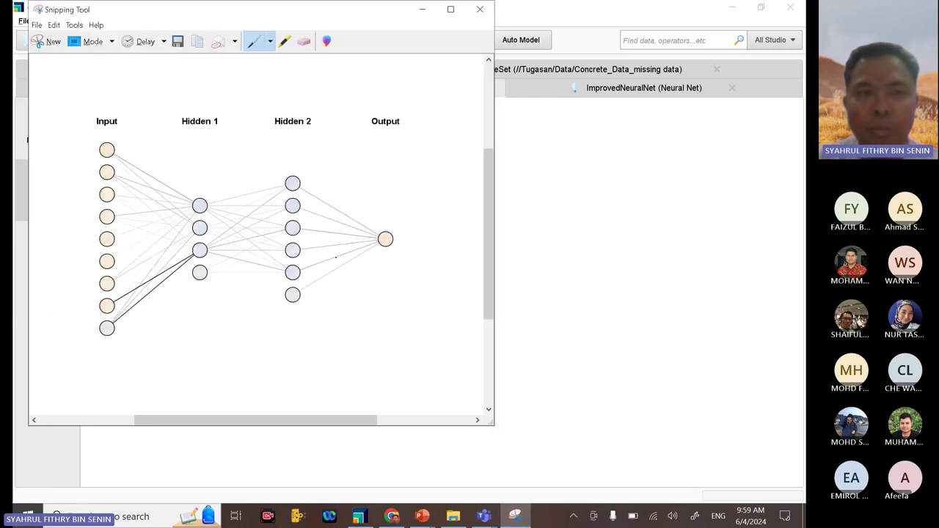
left_click(42, 37)
left_click_drag(85, 103, 320, 244)
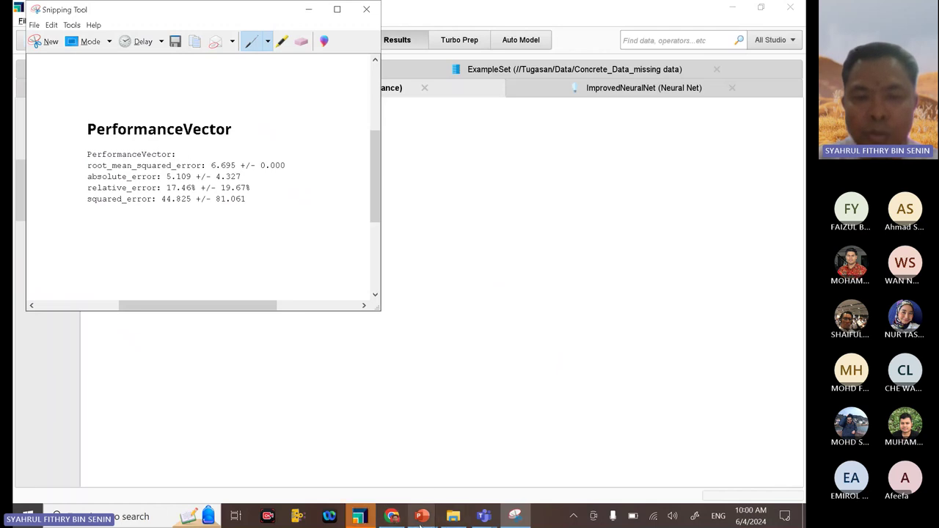
Step: Switch to the assignment brief in Chrome and review item iv on performance metrics, comments on the results and marks, against RapidMiner's PerformanceVector
mouse_move(396, 520)
left_click(383, 471)
left_click(372, 402)
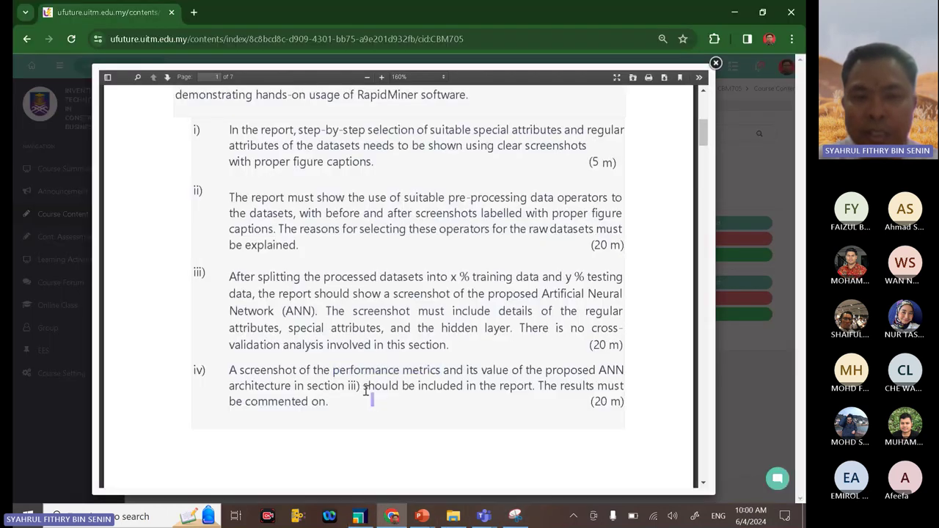
double_click(473, 370)
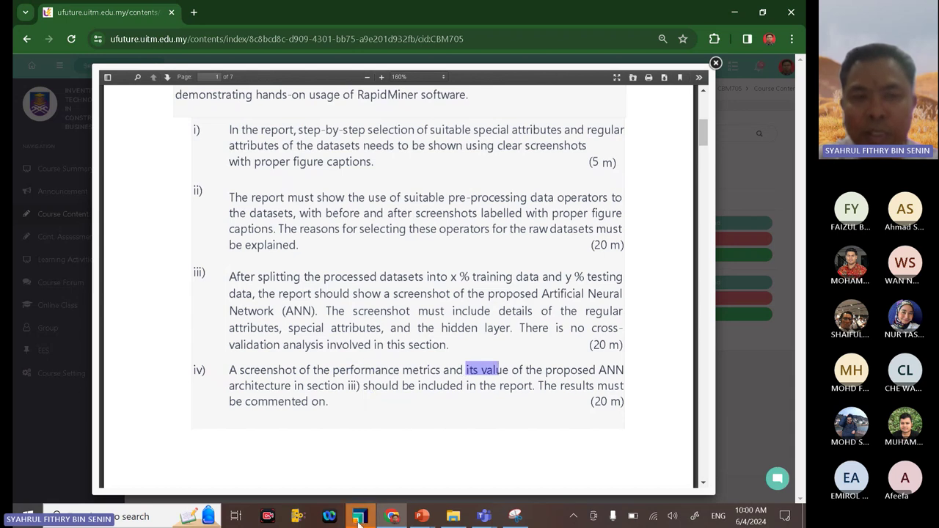
key("alt+Tab")
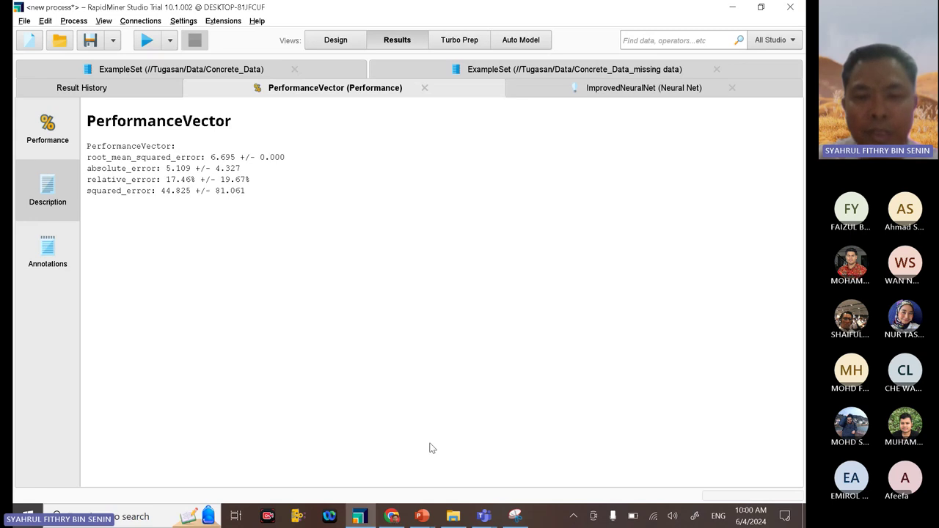
left_click(391, 516)
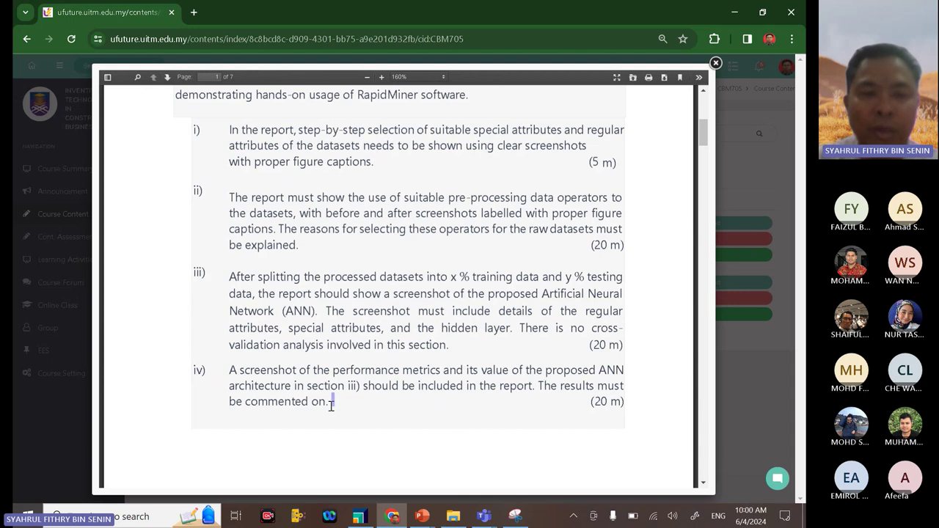
left_click_drag(331, 403, 248, 403)
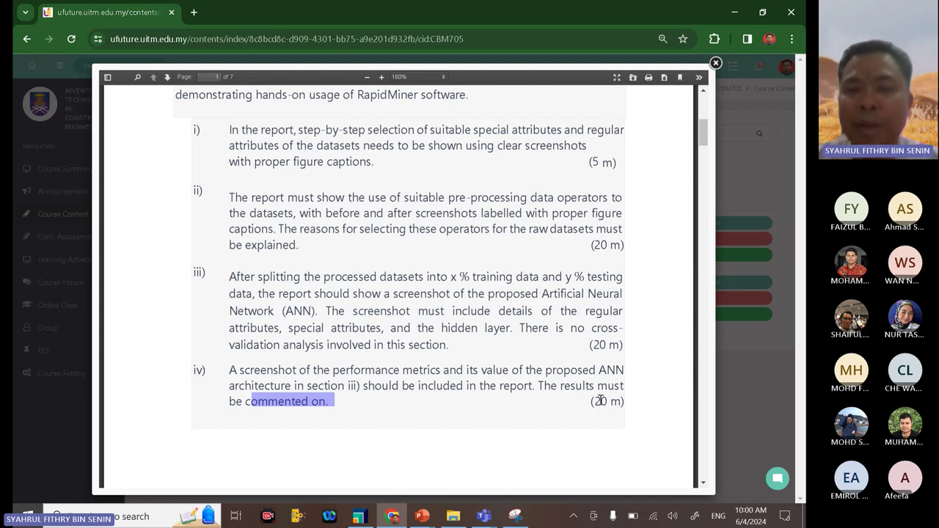
left_click_drag(593, 403, 621, 402)
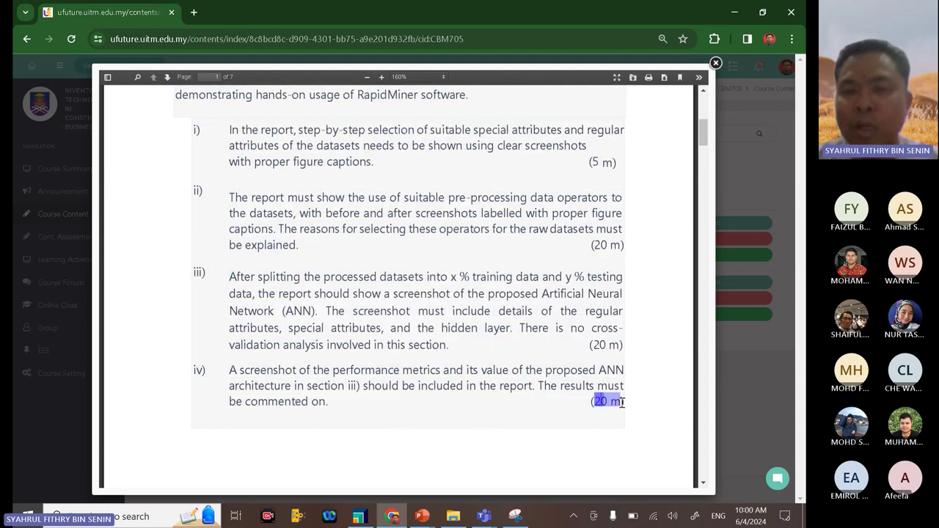
left_click(581, 434)
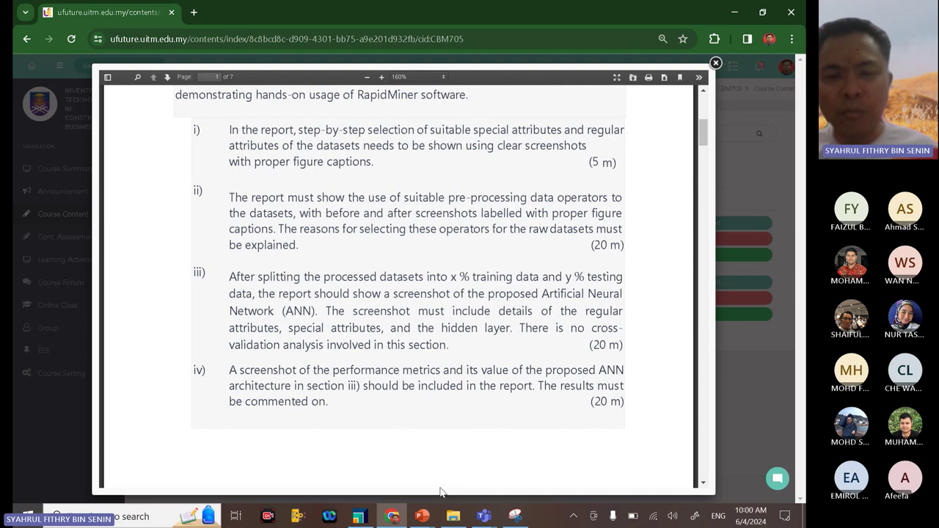
Step: Switch to RapidMiner's process design and inspect the Neural Net operator's parameters and its hidden layer list
left_click(361, 517)
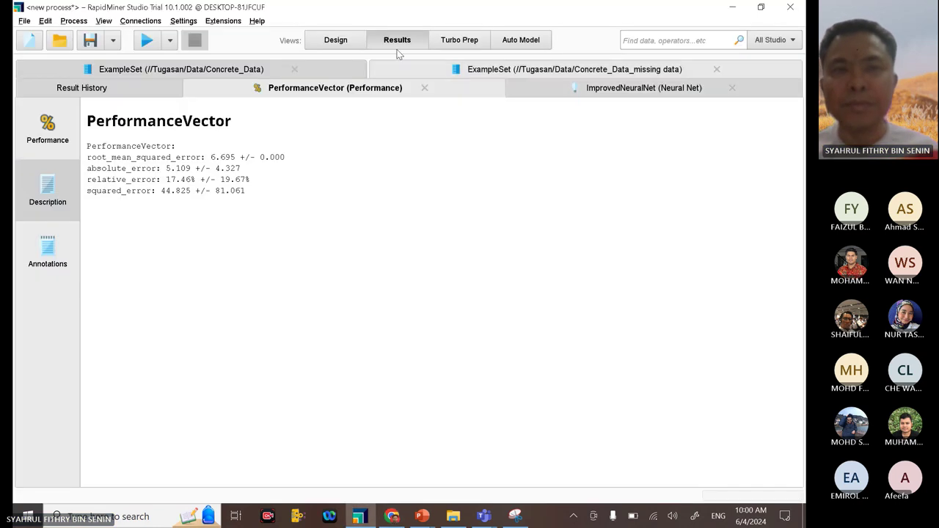
left_click(315, 41)
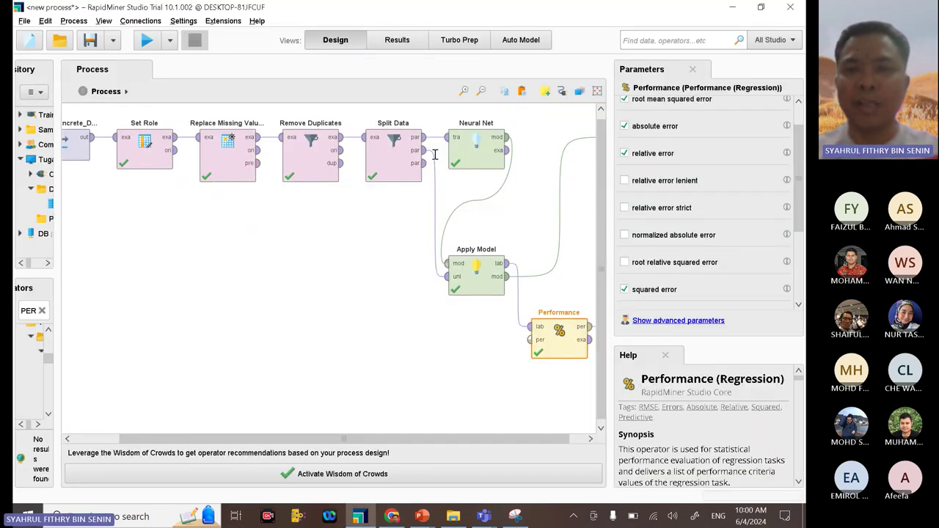
left_click_drag(608, 240, 668, 241)
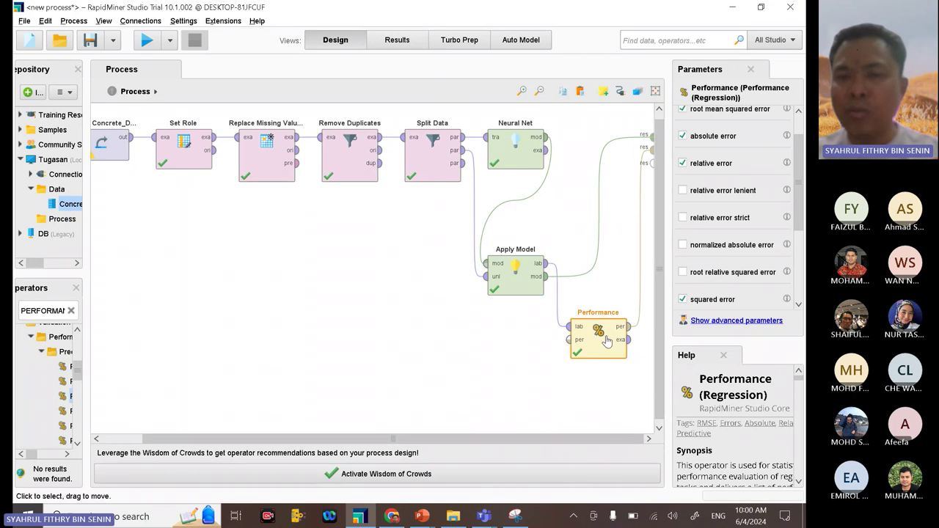
left_click(519, 155)
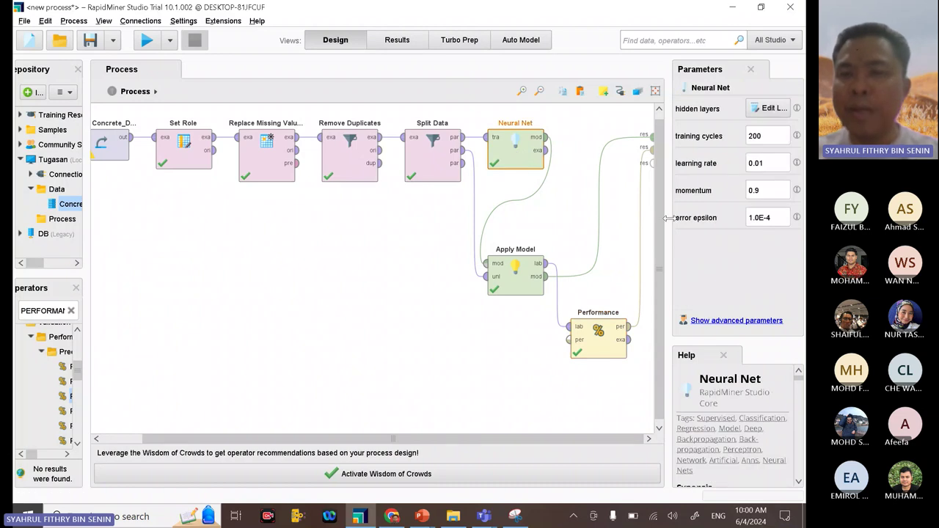
left_click_drag(665, 217, 467, 232)
left_click(573, 136)
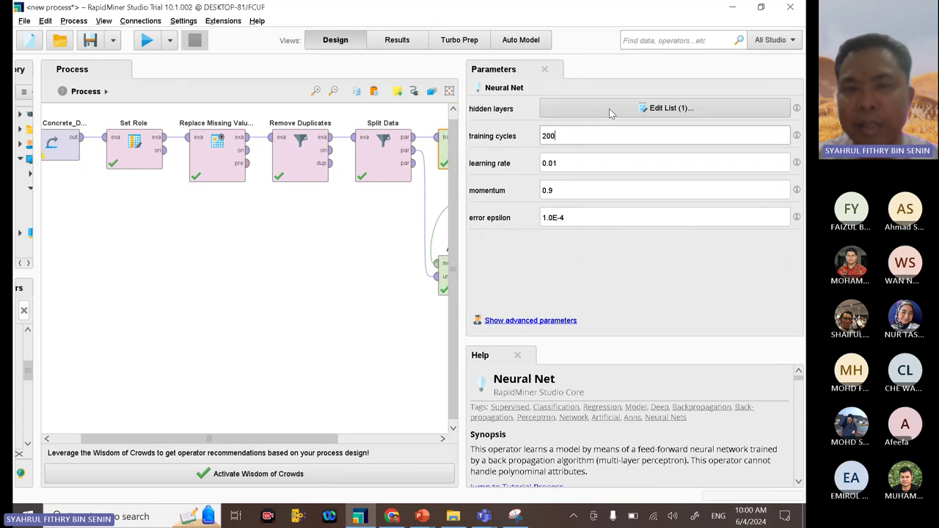
left_click(608, 112)
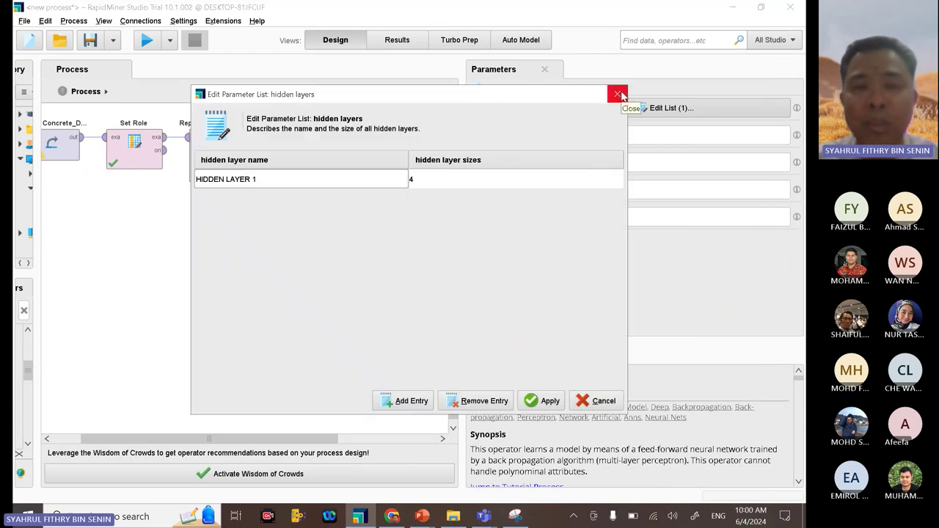
left_click(618, 96)
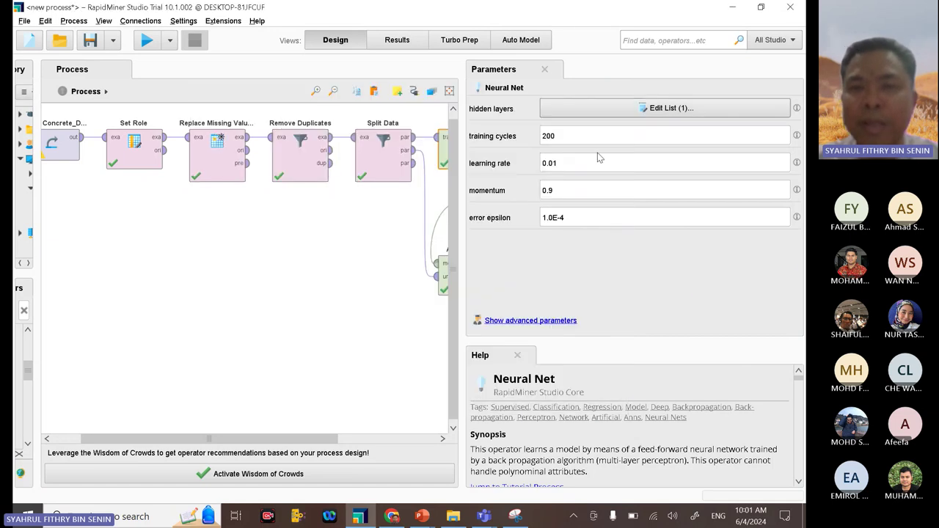
Step: Rerun the process with the current training cycles and display the full PerformanceVector description
left_click(572, 135)
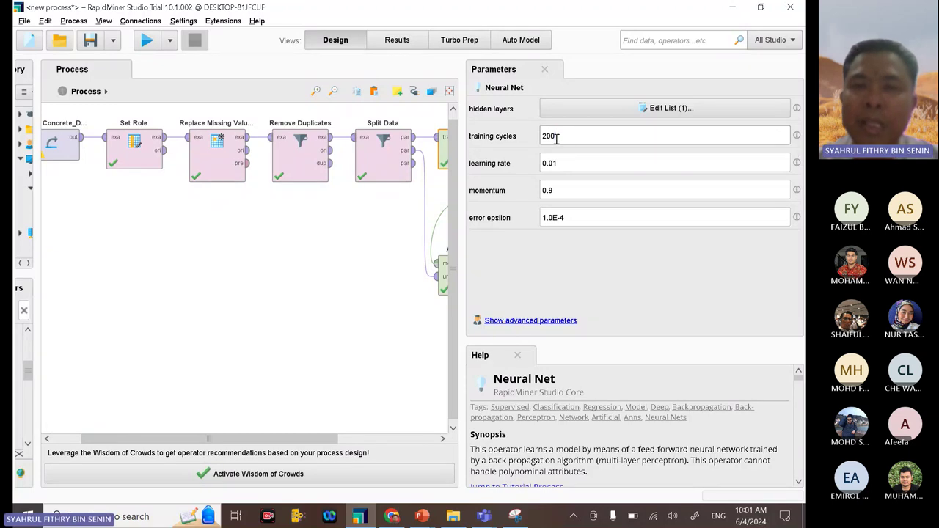
double_click(555, 136)
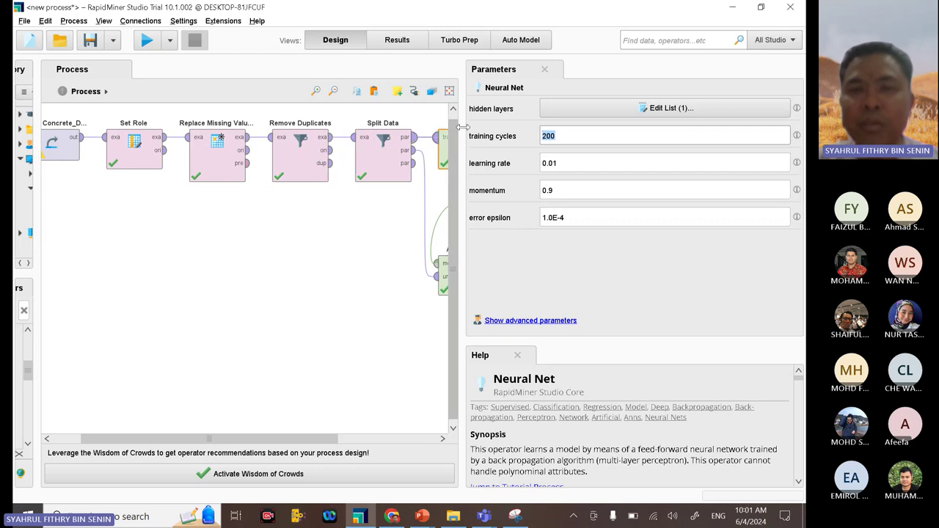
left_click(146, 41)
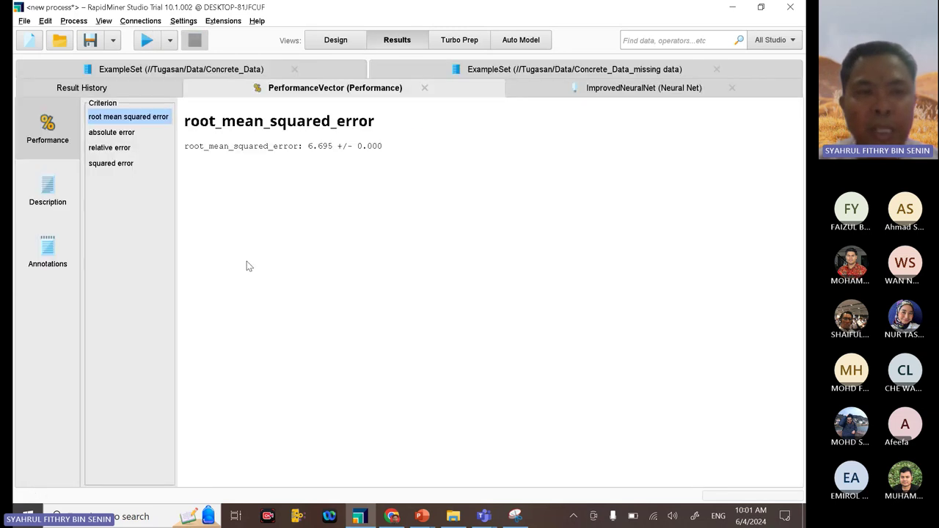
left_click(63, 188)
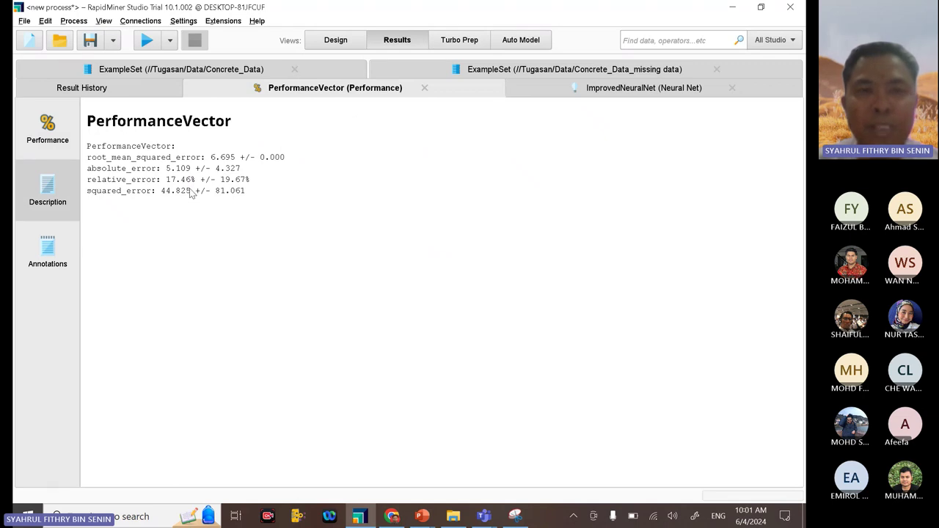
Step: Set the Neural Net's training cycles to 600, run the process and check the squared error in the PerformanceVector description
left_click(335, 41)
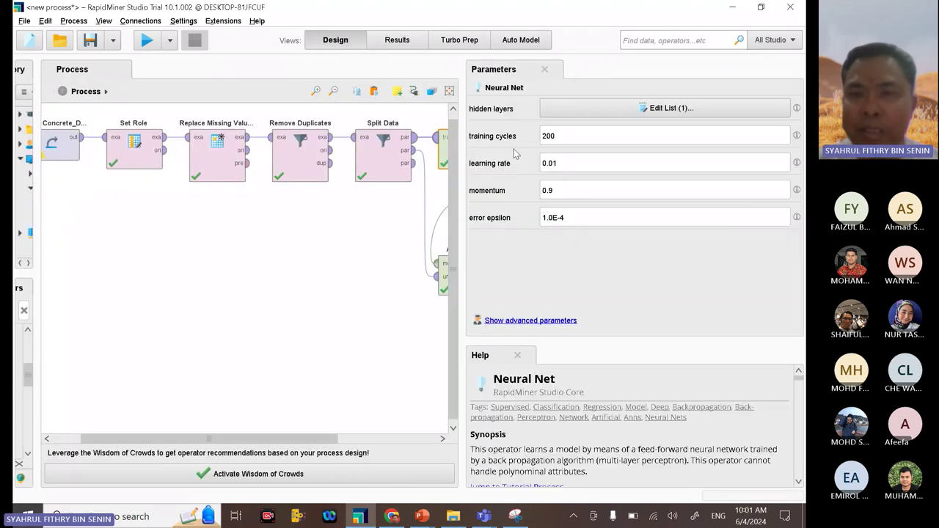
left_click(570, 140)
key("BackSpace")
key("BackSpace")
key("BackSpace")
type("6")
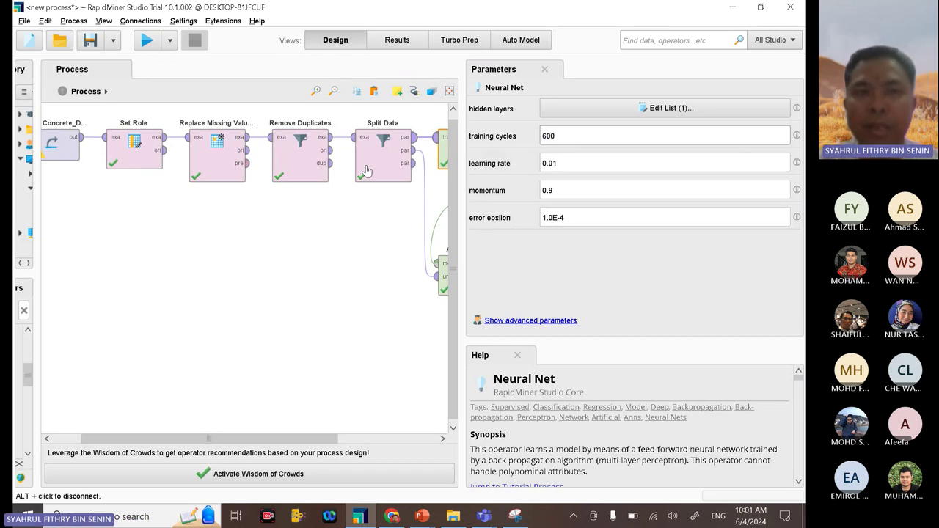
left_click(146, 40)
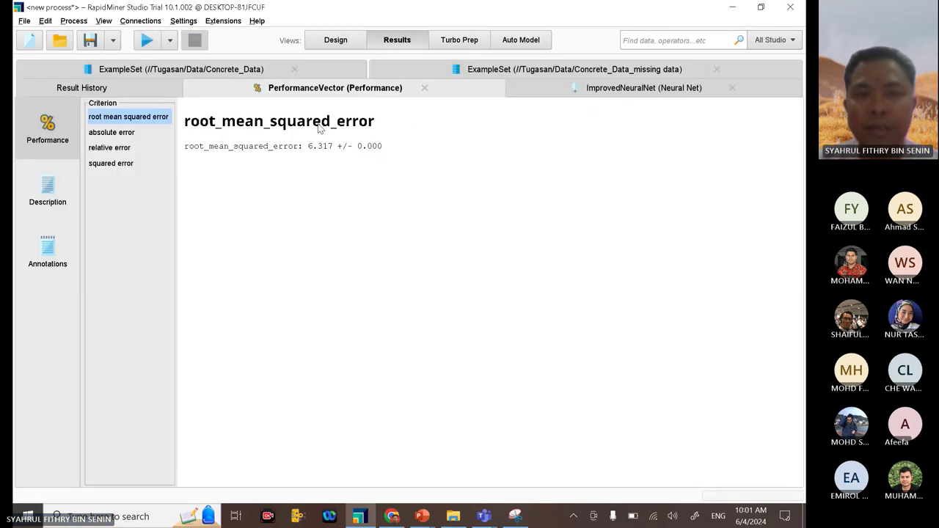
left_click(48, 192)
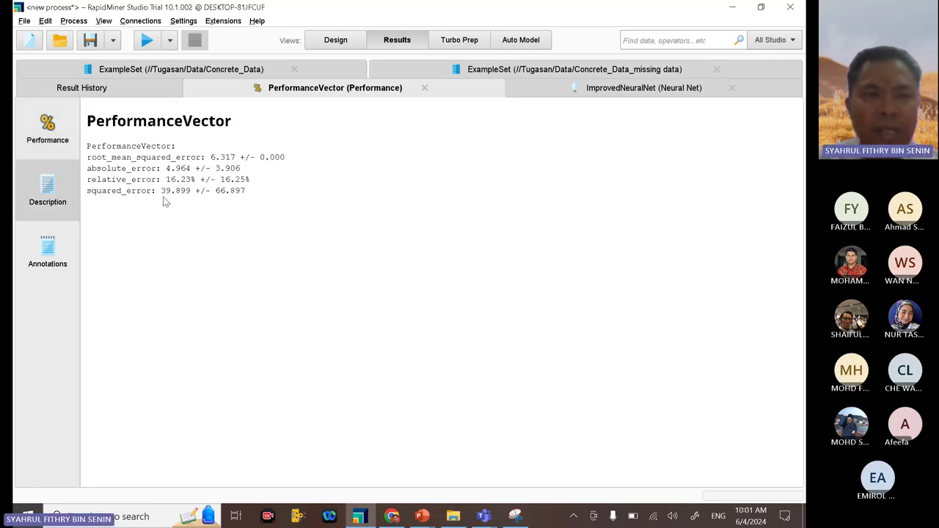
left_click_drag(162, 195, 191, 197)
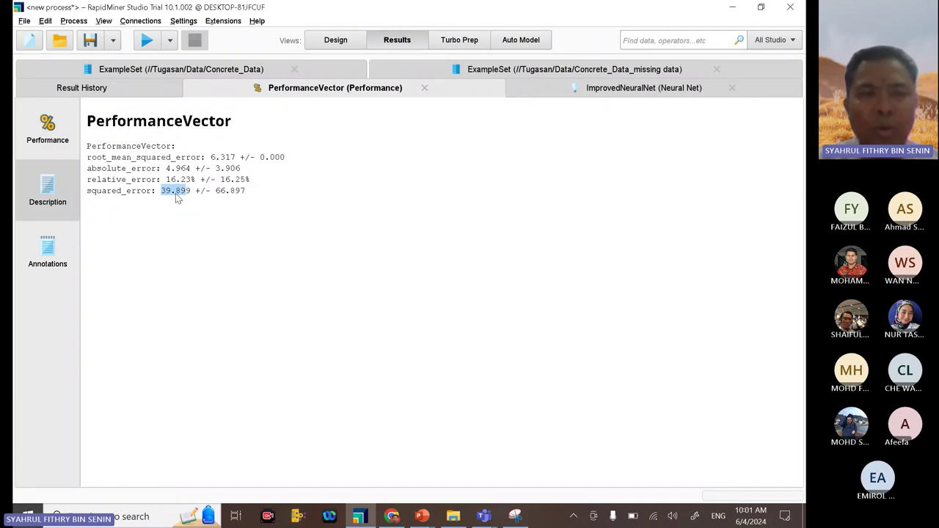
Step: Set the Neural Net's training cycles to 800, run the process and check the errors in the PerformanceVector description
left_click(335, 41)
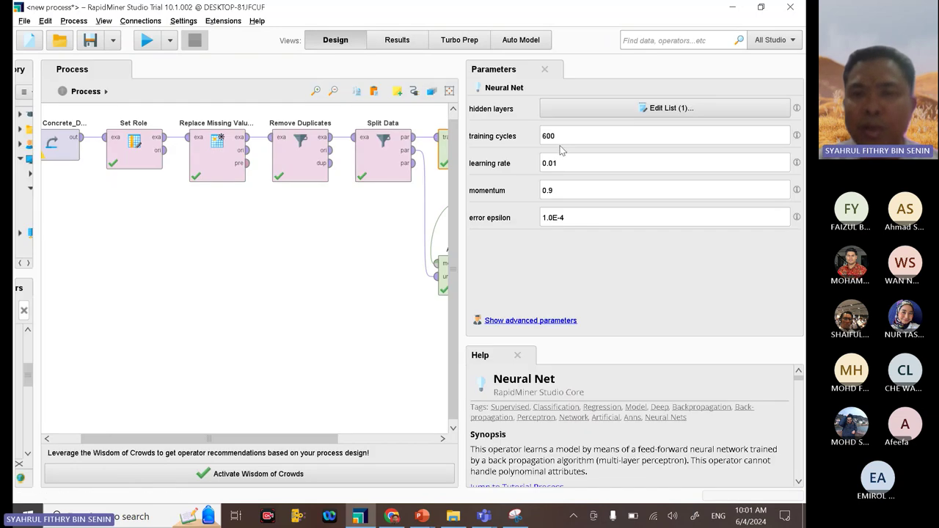
left_click(565, 138)
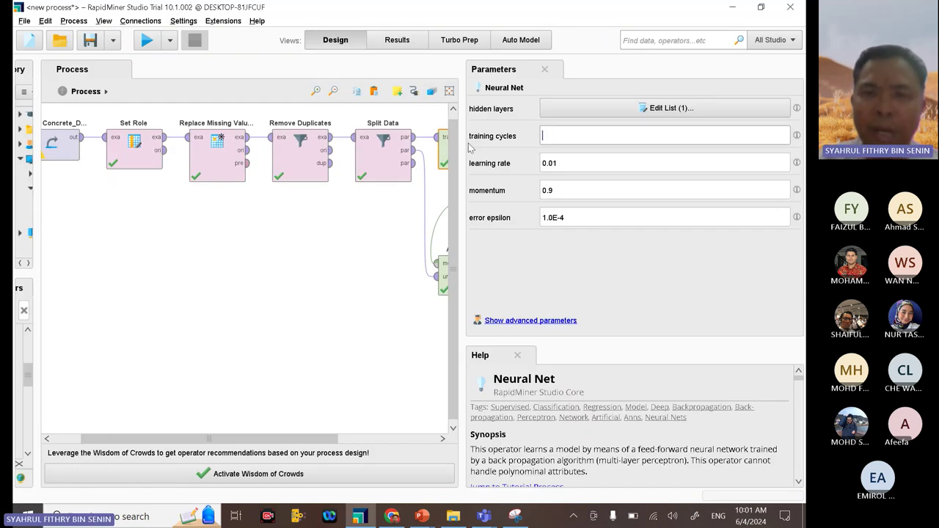
type("800")
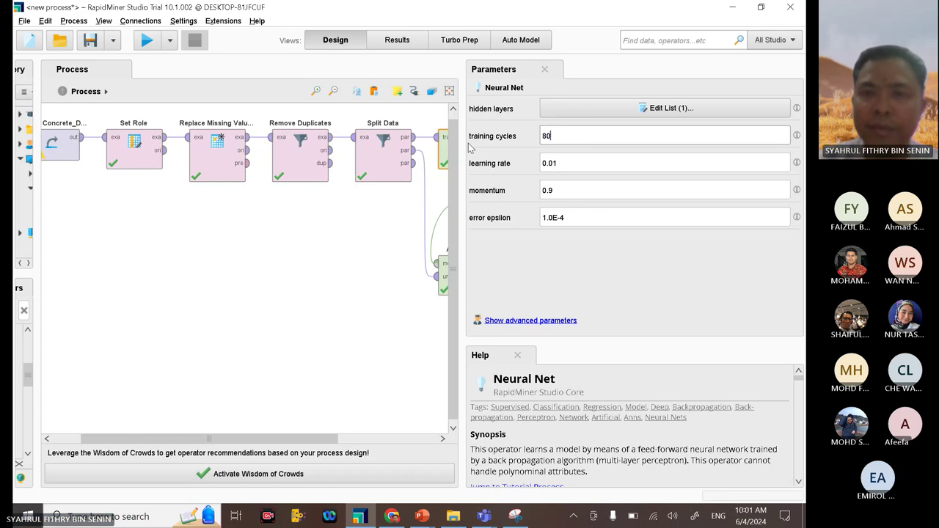
left_click(145, 43)
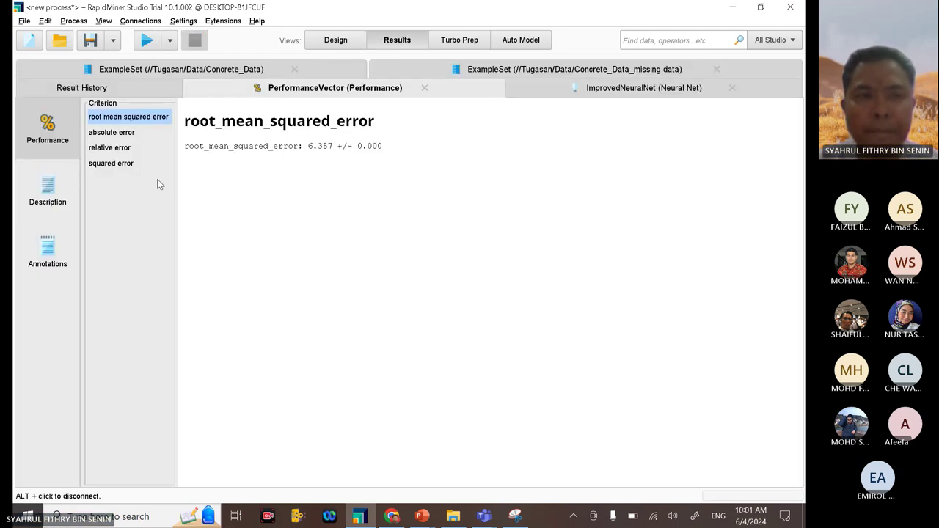
left_click(48, 192)
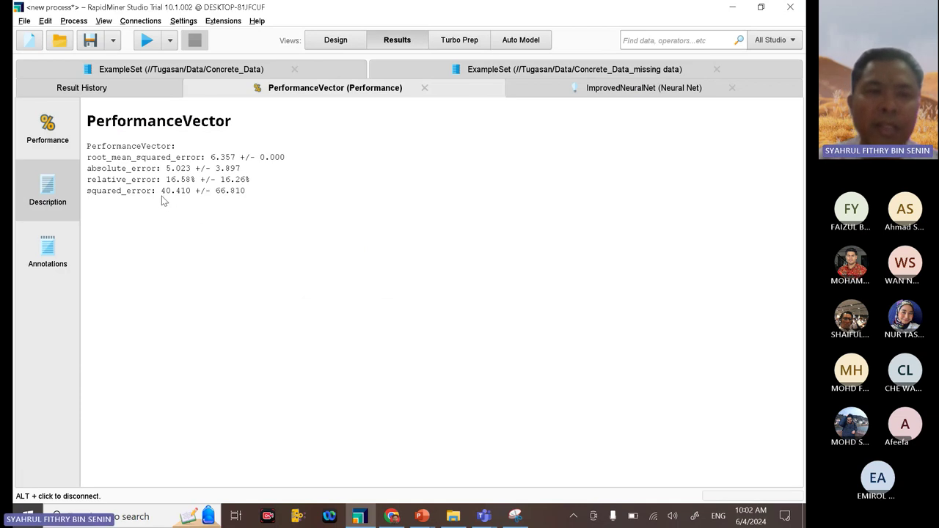
left_click(211, 157)
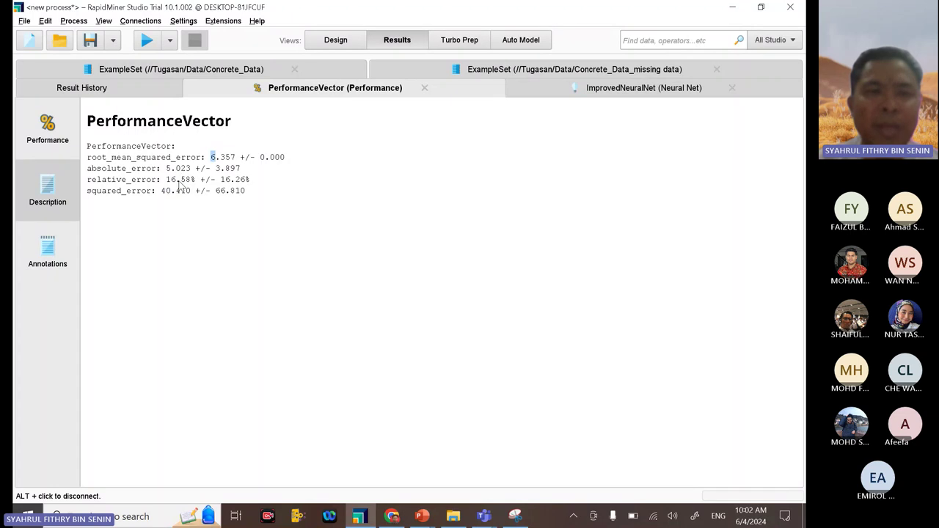
Step: Set the Neural Net's learning rate to 0.001 and run the process
left_click(335, 40)
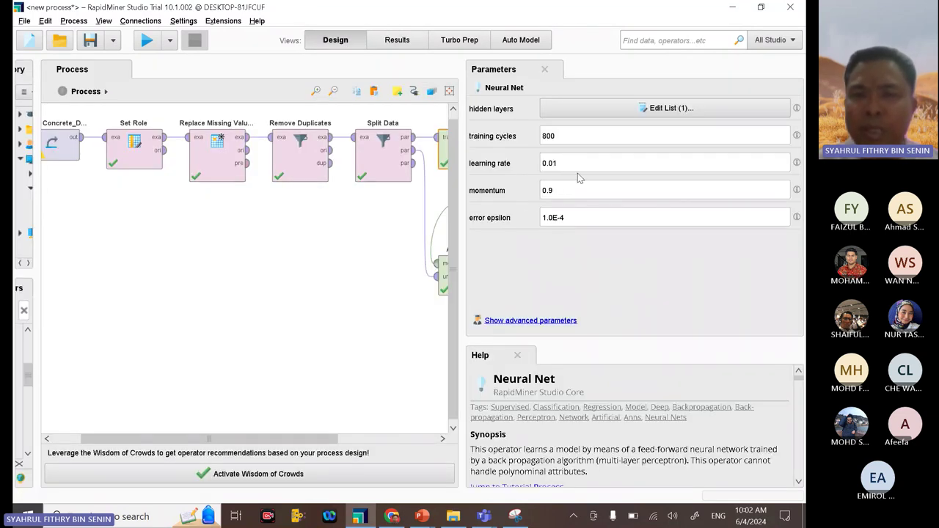
left_click_drag(563, 162, 463, 165)
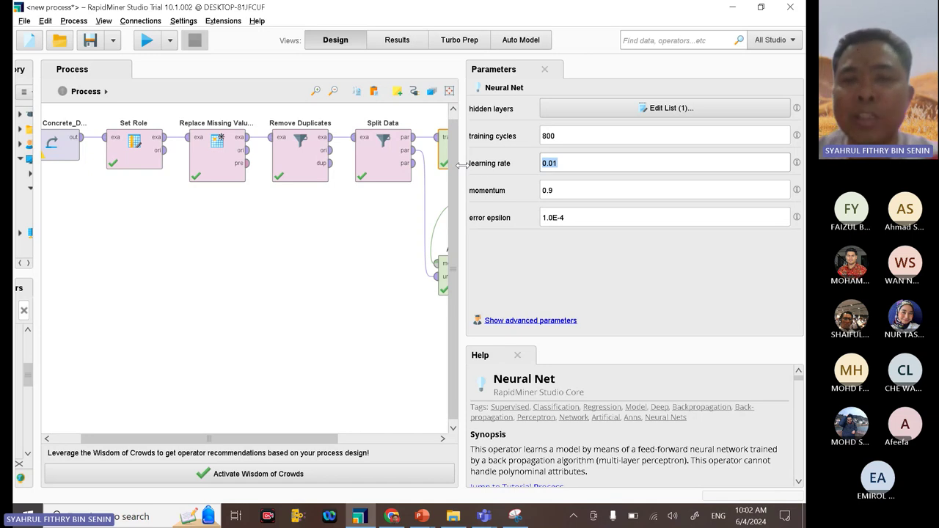
left_click(571, 167)
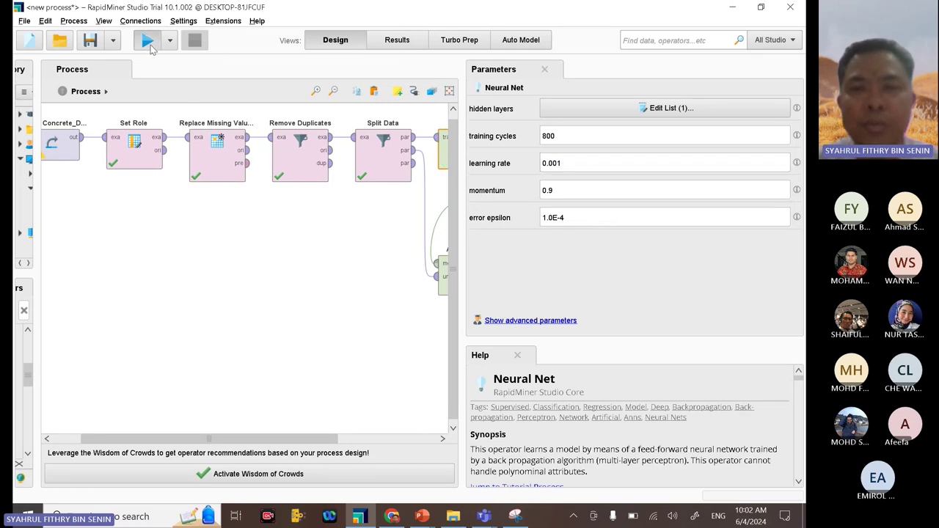
left_click(148, 41)
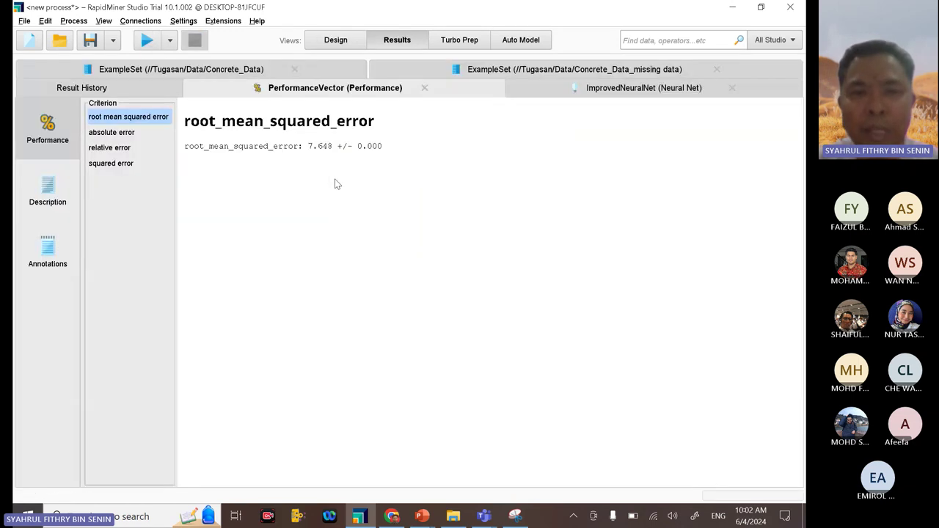
Step: Display the PerformanceVector description and check the relative and squared errors
left_click(48, 192)
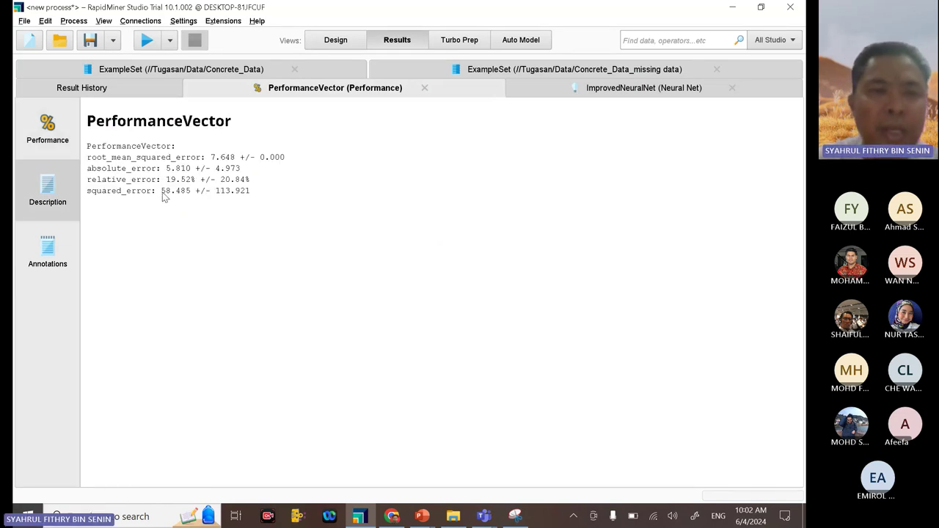
double_click(168, 192)
double_click(175, 181)
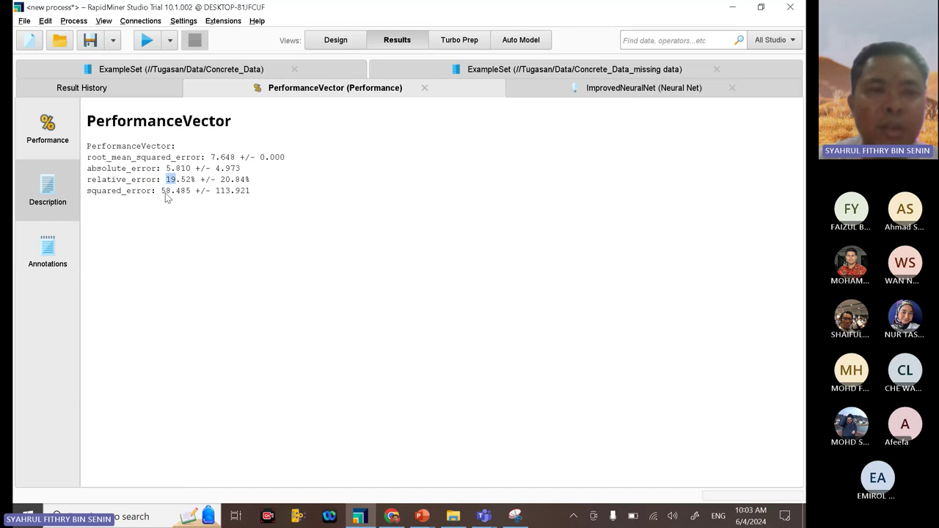
Step: Set the Neural Net's learning rate to 0.01 and view its hidden layers list without changing it
left_click(336, 43)
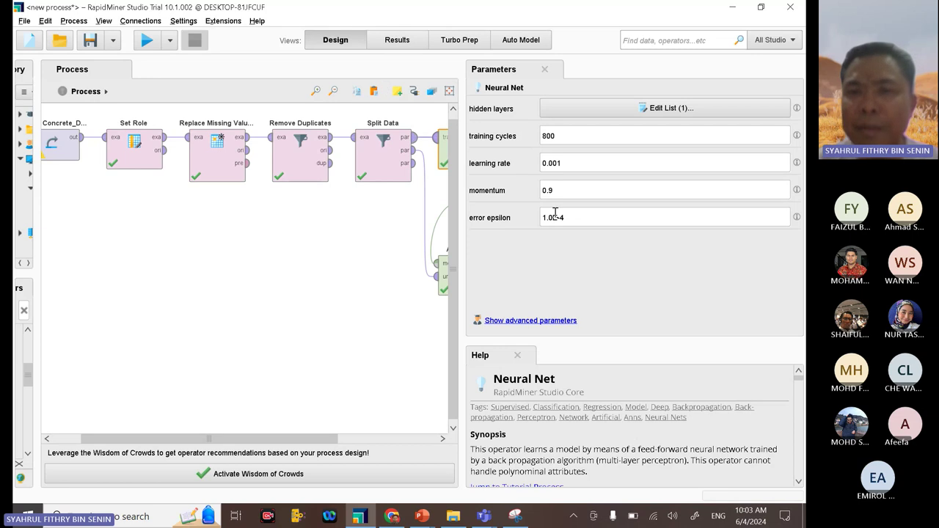
left_click(575, 162)
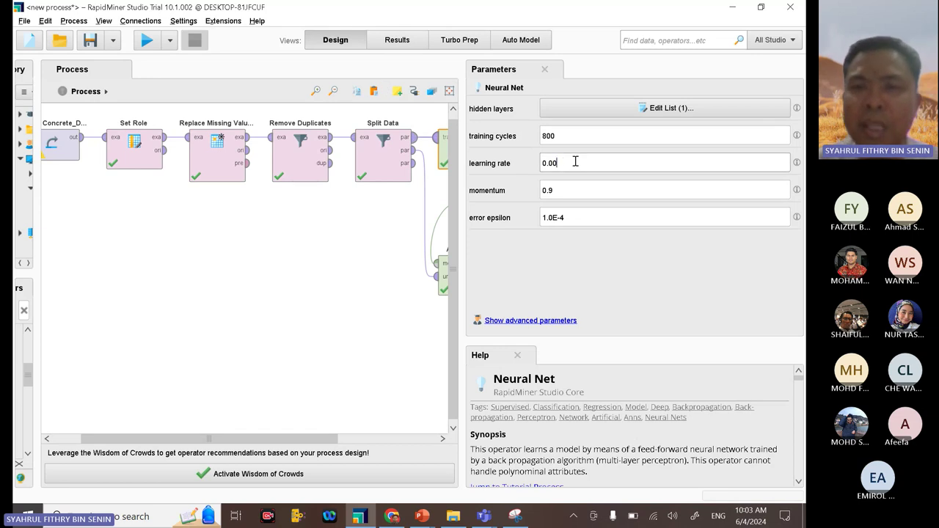
key("BackSpace")
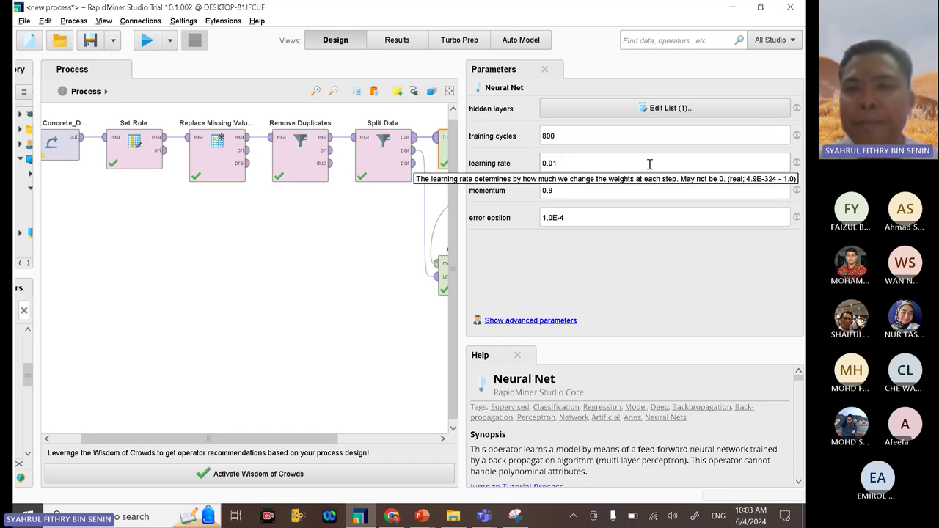
left_click(604, 109)
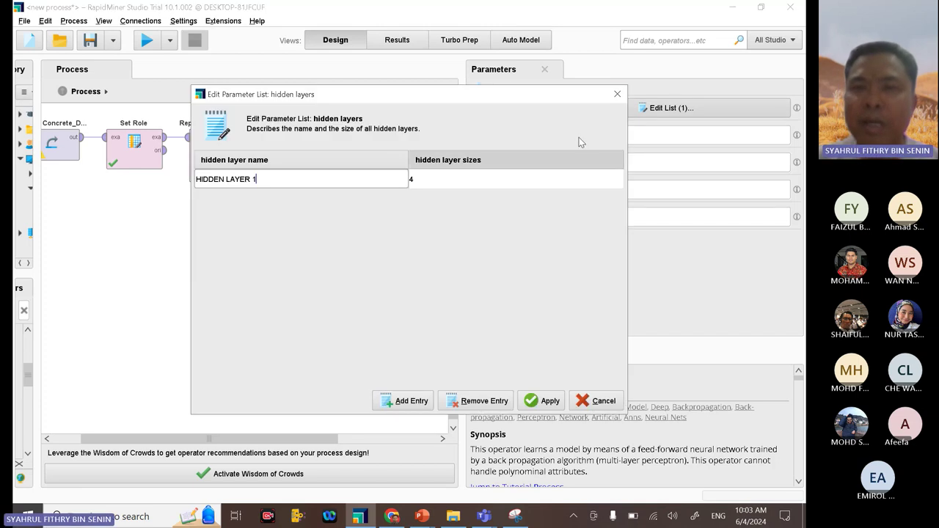
left_click(617, 93)
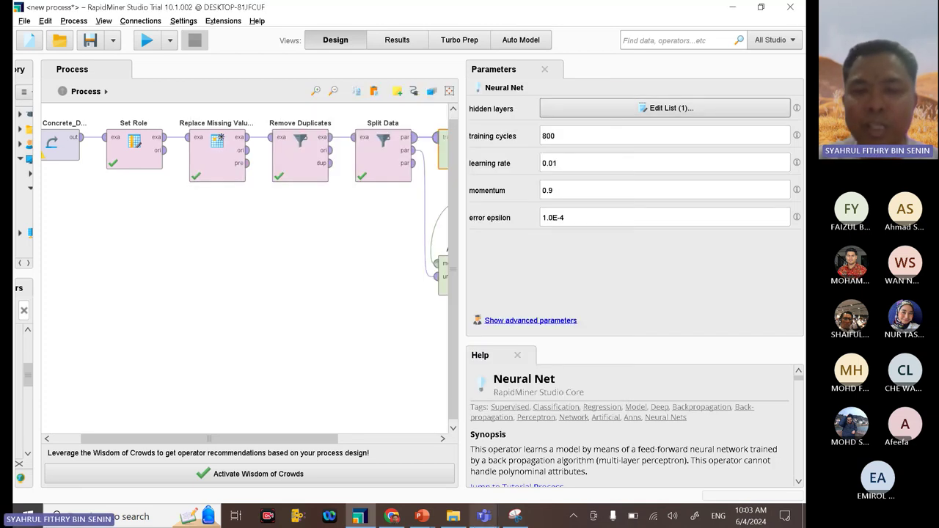
Step: In Chrome, leave the assignment PDF, go back to the parent course content folder and return to RapidMiner
mouse_move(397, 516)
left_click(392, 475)
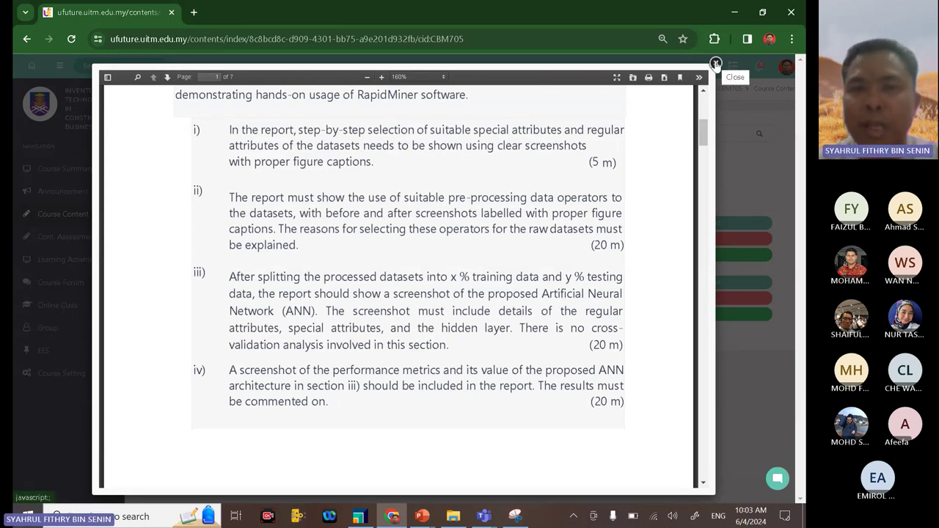
left_click(22, 41)
left_click(371, 508)
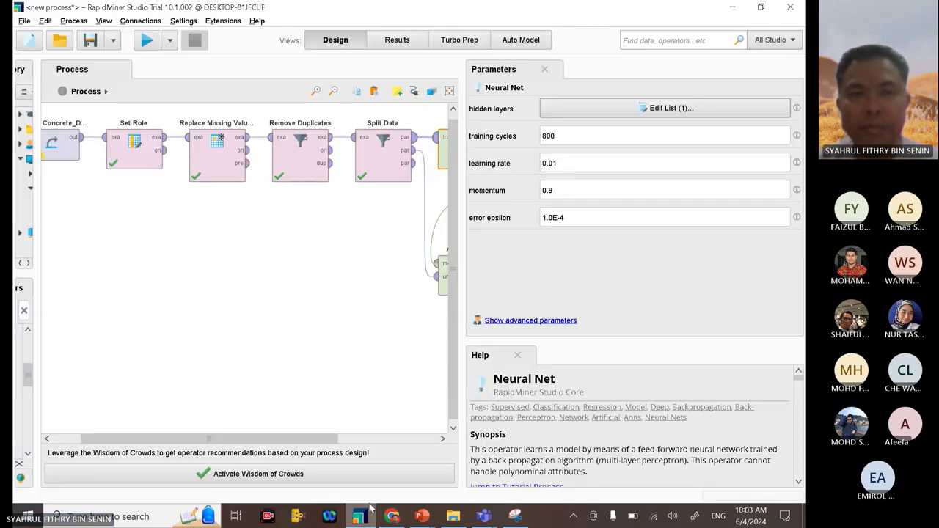
Step: Widen the process canvas to show the flow through Apply Model and Performance, and glance at the Results and Turbo Prep views
left_click_drag(460, 252, 728, 269)
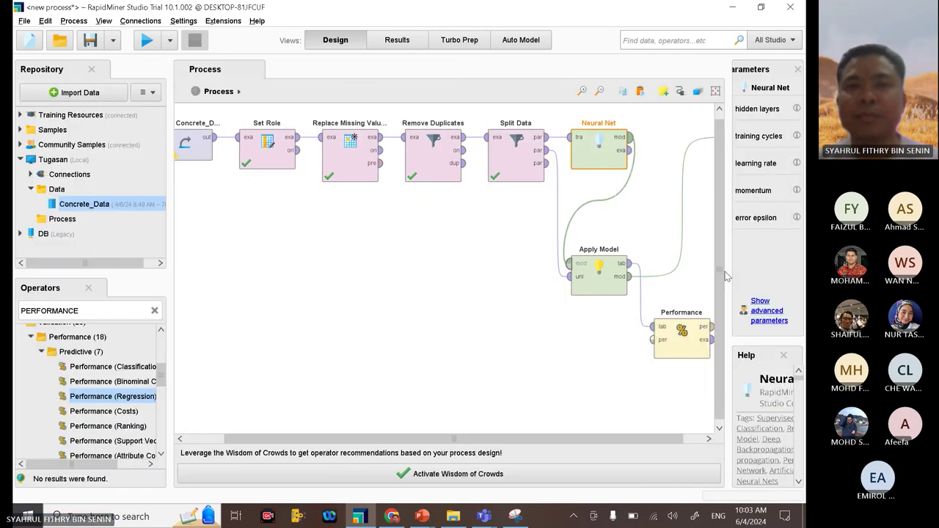
left_click(399, 42)
left_click(455, 47)
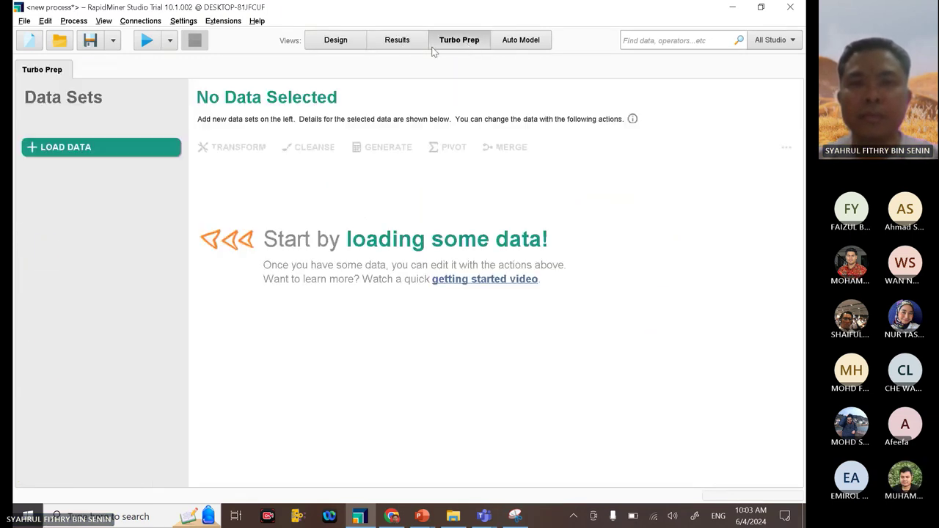
left_click(339, 40)
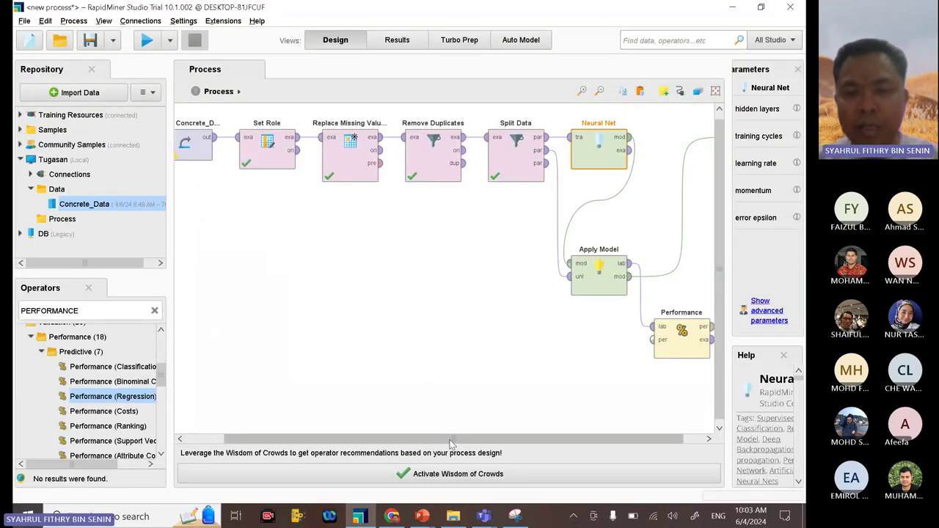
Step: In Chrome, open assignment CBM705 MAC 2024.pdf from the ASSIGNMENT folder and highlight "cross-validation" in requirement v)
mouse_move(391, 516)
left_click(379, 424)
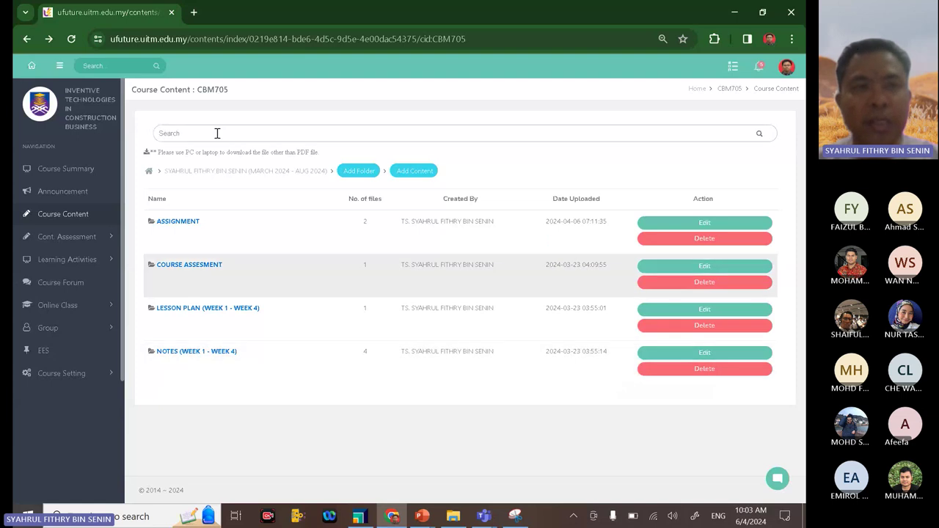
left_click(182, 224)
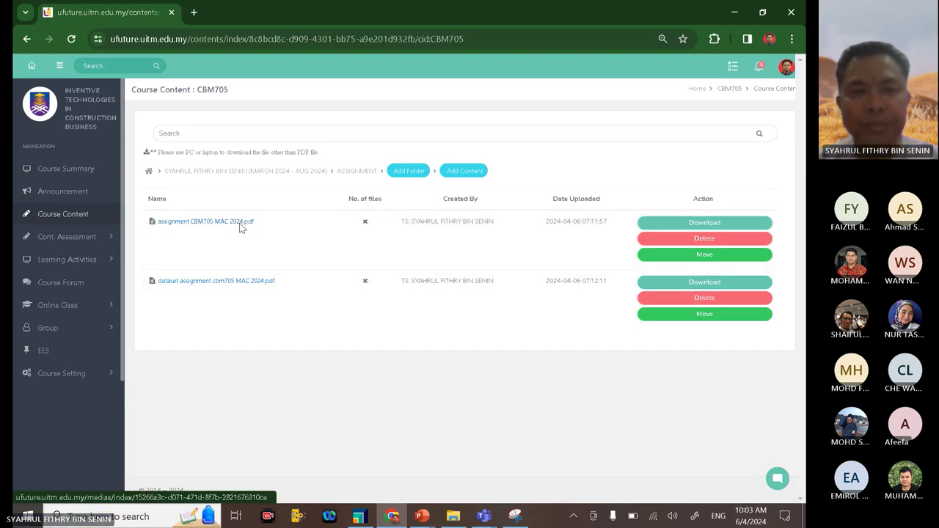
left_click(242, 223)
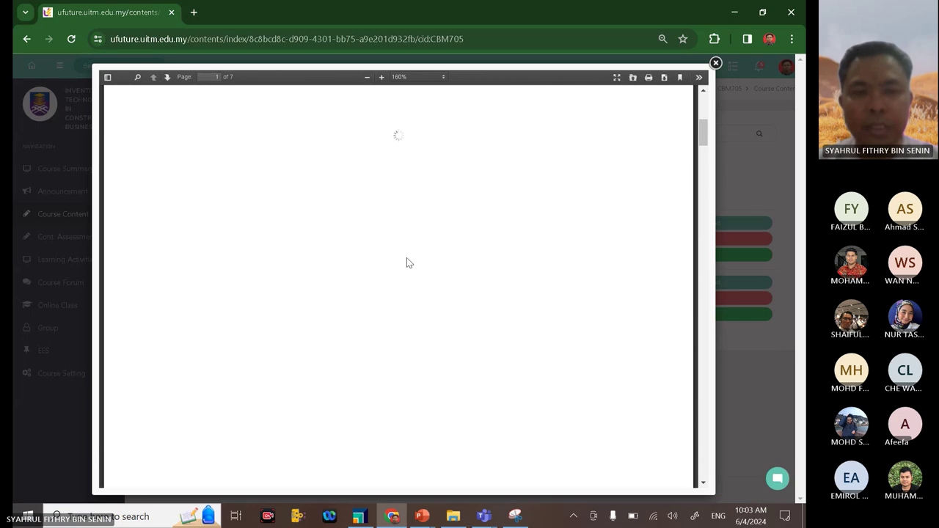
scroll(409, 262, "down", 4)
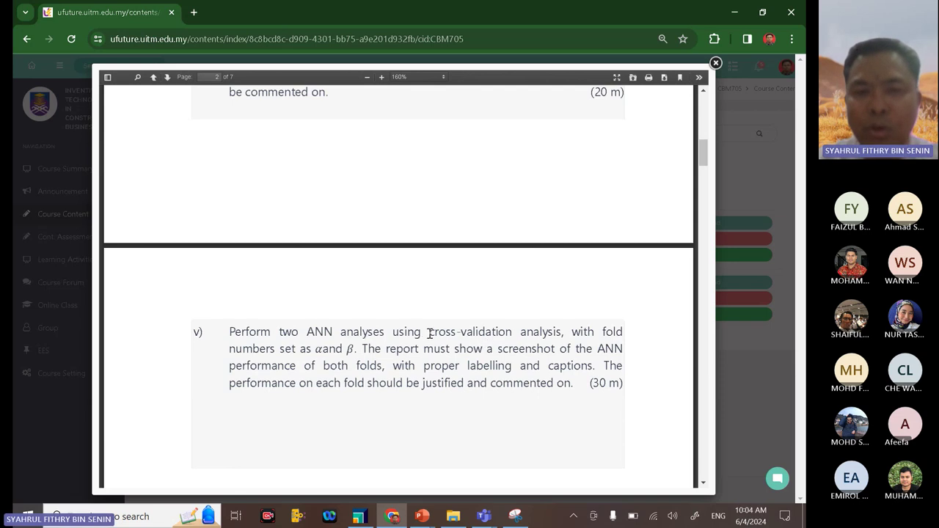
left_click_drag(428, 331, 502, 342)
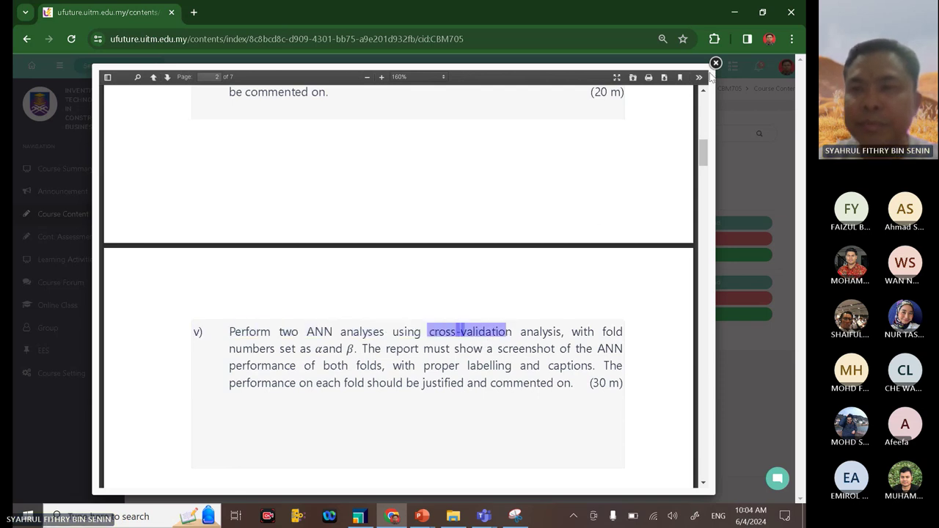
Step: Switch to Presentation2 in PowerPoint and add a new slide after slide 5
mouse_move(422, 516)
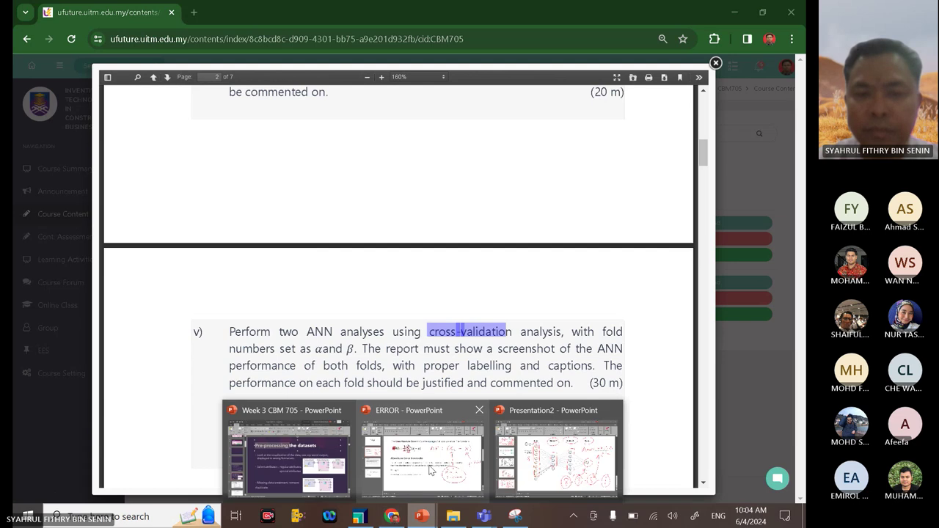
left_click(552, 464)
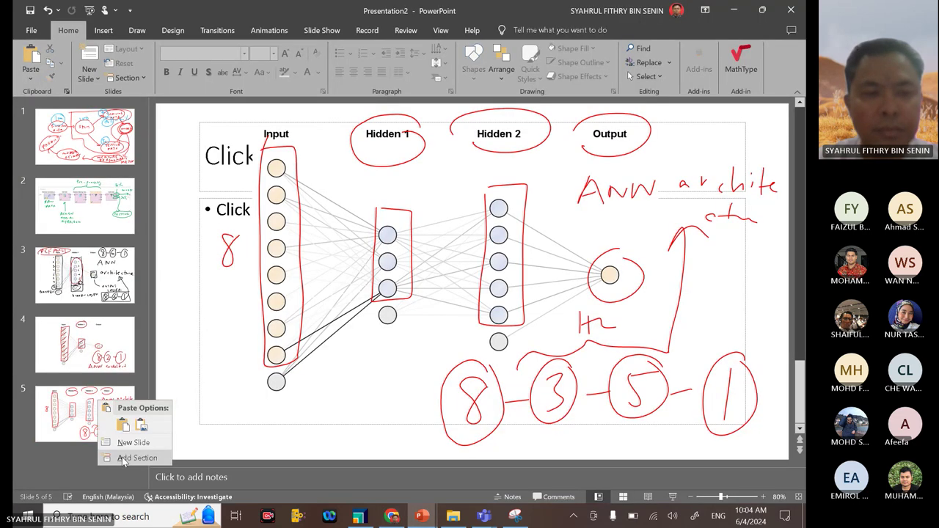
left_click(124, 428)
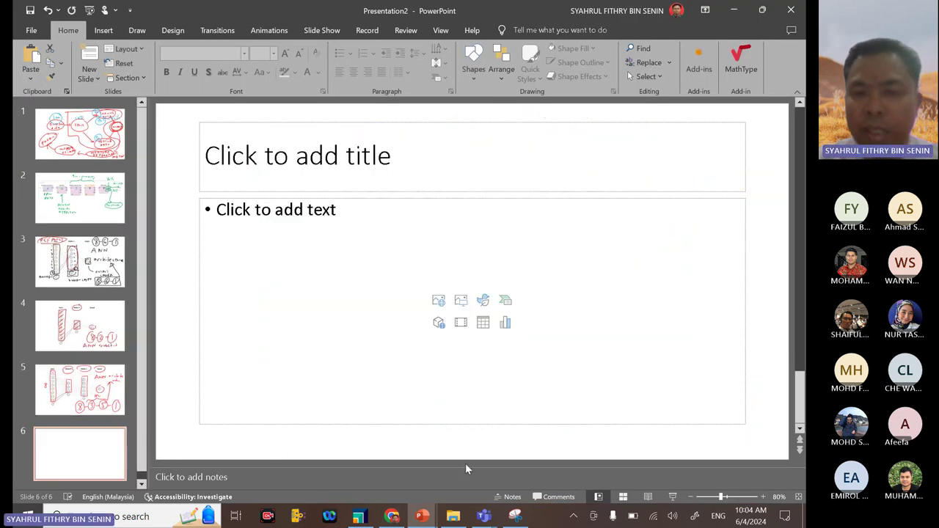
Step: Present the new slide and handwrite the red pen heading "Performance index metric" with "index" struck through
left_click(672, 496)
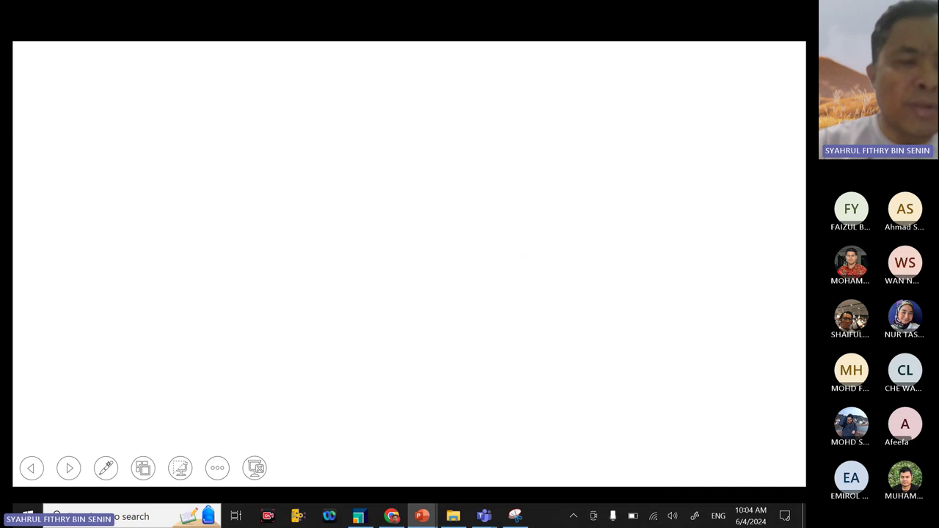
left_click(105, 467)
left_click(56, 304)
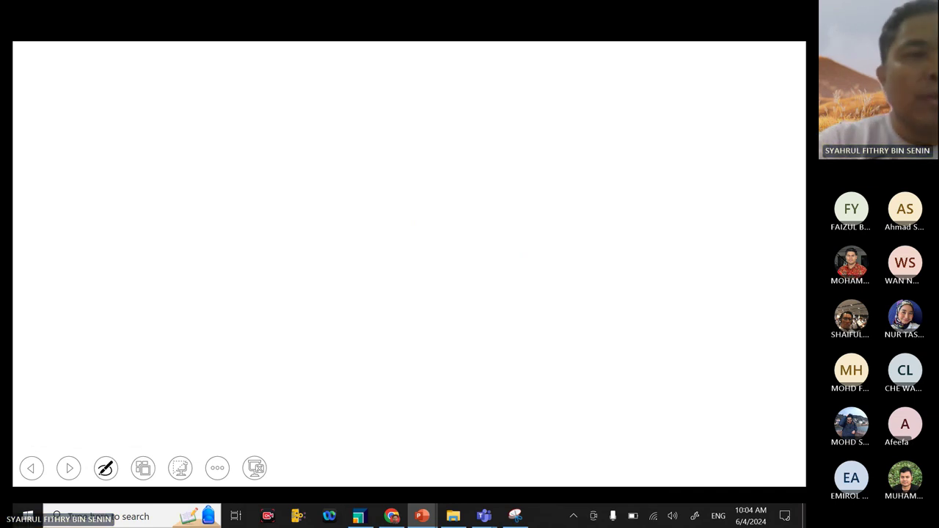
mouse_move(60, 66)
left_mouse_down()
mouse_move(63, 123)
mouse_move(65, 95)
mouse_move(93, 115)
left_mouse_up()
left_click_drag(107, 109, 114, 98)
left_click_drag(146, 70, 139, 138)
mouse_move(151, 104)
left_mouse_down()
mouse_move(187, 93)
mouse_move(214, 108)
mouse_move(274, 116)
mouse_move(332, 117)
left_mouse_up()
mouse_move(401, 104)
left_mouse_down()
mouse_move(436, 111)
mouse_move(419, 81)
mouse_move(471, 104)
mouse_move(474, 79)
mouse_move(505, 117)
left_mouse_up()
left_click_drag(524, 101, 544, 118)
left_click_drag(543, 97, 527, 117)
left_click_drag(399, 108, 644, 114)
left_click_drag(659, 108, 668, 114)
mouse_move(688, 81)
left_mouse_down()
mouse_move(691, 113)
mouse_move(699, 96)
left_mouse_up()
left_click_drag(702, 105, 712, 97)
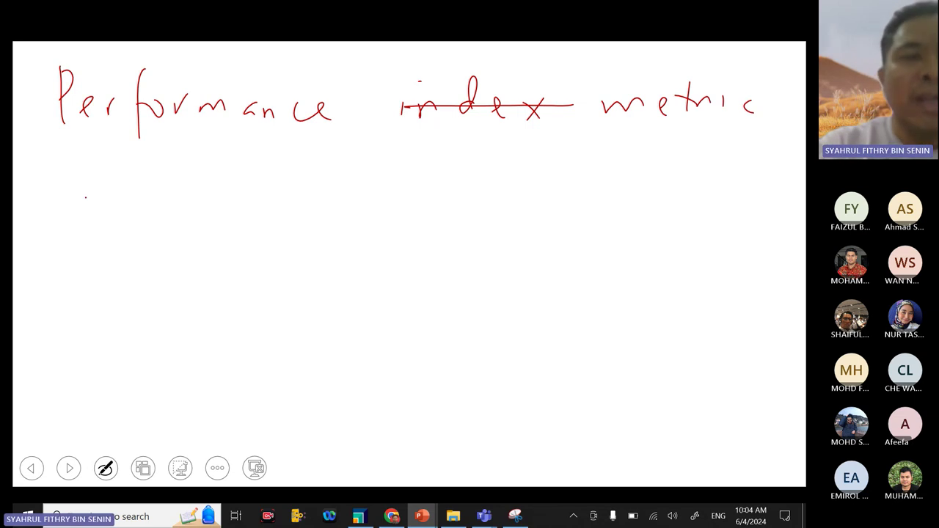
Step: Draw an arrow under the heading and handwrite "run once" beside it
mouse_move(86, 197)
left_mouse_down()
mouse_move(224, 192)
mouse_move(291, 177)
left_mouse_up()
mouse_move(308, 180)
left_mouse_down()
mouse_move(326, 192)
mouse_move(361, 190)
left_mouse_up()
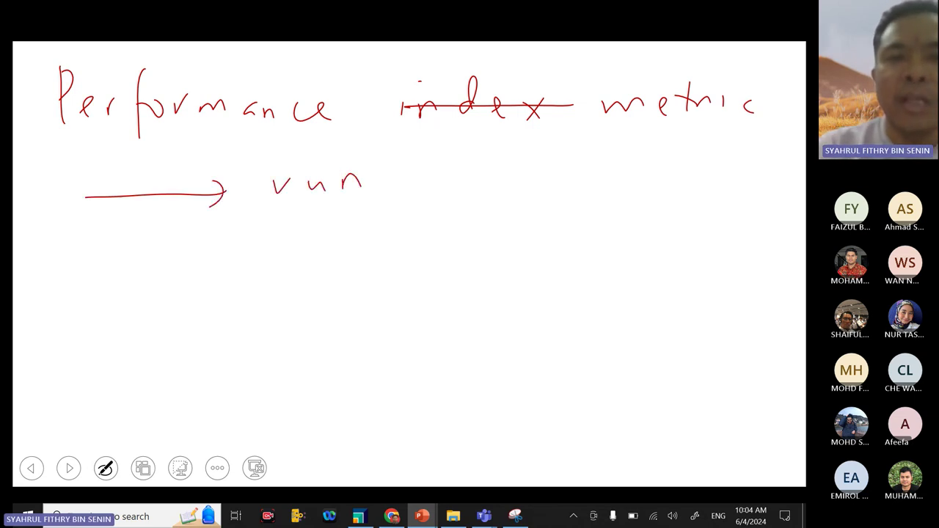
left_click_drag(470, 192, 556, 204)
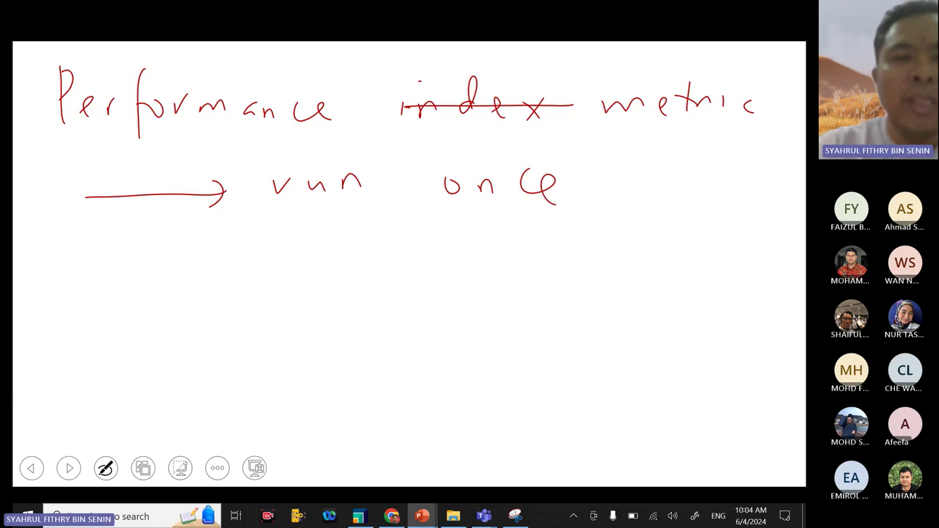
Step: Draw a second arrow with the handwritten note "take average performance", then end the slide show keeping the ink annotations
mouse_move(83, 267)
left_mouse_down()
mouse_move(208, 257)
mouse_move(212, 273)
left_mouse_up()
left_click_drag(262, 228, 265, 276)
left_click_drag(251, 254, 276, 254)
mouse_move(314, 248)
left_mouse_down()
mouse_move(301, 252)
mouse_move(316, 267)
left_mouse_up()
mouse_move(336, 233)
left_mouse_down()
mouse_move(337, 270)
mouse_move(377, 259)
mouse_move(388, 272)
left_mouse_up()
mouse_move(453, 248)
left_mouse_down()
mouse_move(440, 259)
mouse_move(467, 261)
mouse_move(477, 246)
left_mouse_up()
mouse_move(484, 254)
left_mouse_down()
mouse_move(548, 242)
mouse_move(584, 288)
left_mouse_up()
left_click(567, 246)
mouse_move(603, 261)
left_mouse_down()
mouse_move(619, 255)
mouse_move(671, 310)
left_mouse_up()
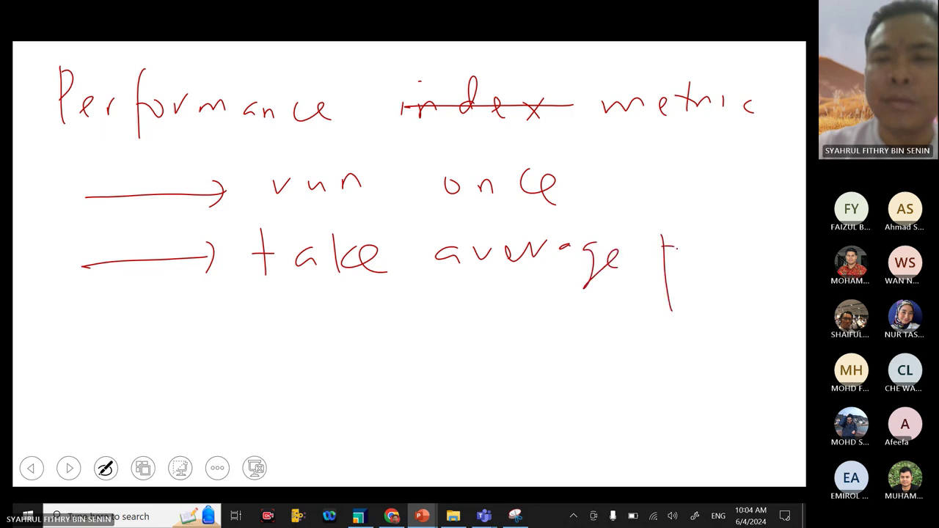
mouse_move(665, 249)
left_mouse_down()
mouse_move(680, 261)
mouse_move(708, 258)
left_mouse_up()
mouse_move(735, 222)
left_mouse_down()
mouse_move(733, 280)
mouse_move(745, 252)
left_mouse_up()
left_click_drag(751, 249, 767, 248)
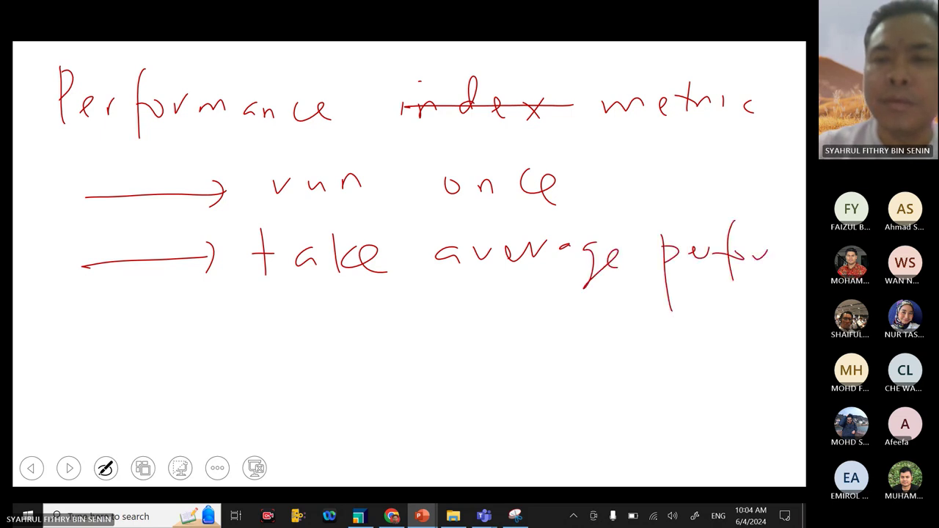
left_click_drag(669, 309, 713, 309)
left_click_drag(772, 302, 754, 319)
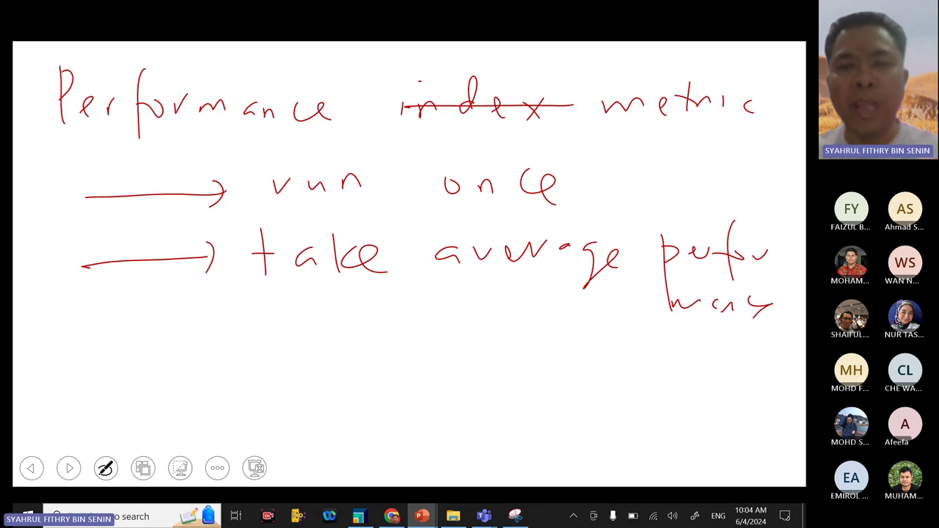
key("Escape")
key("Escape")
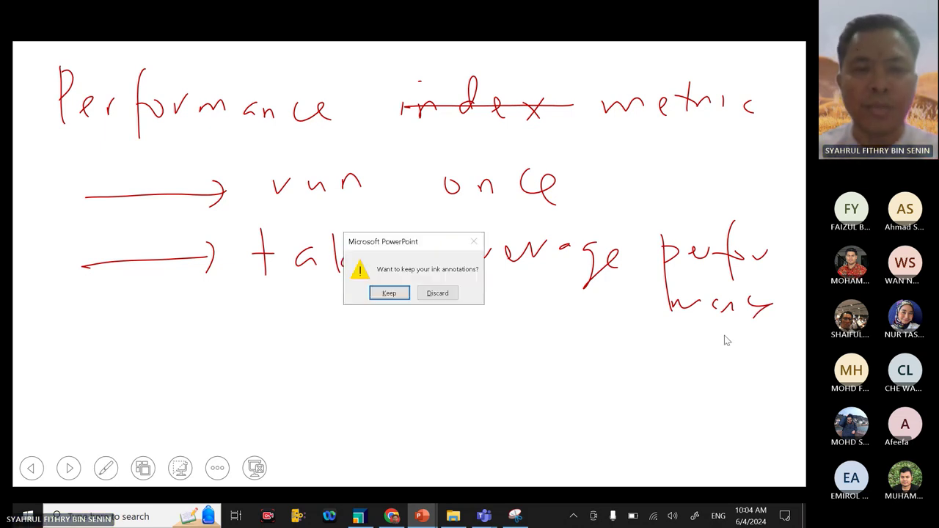
left_click(388, 294)
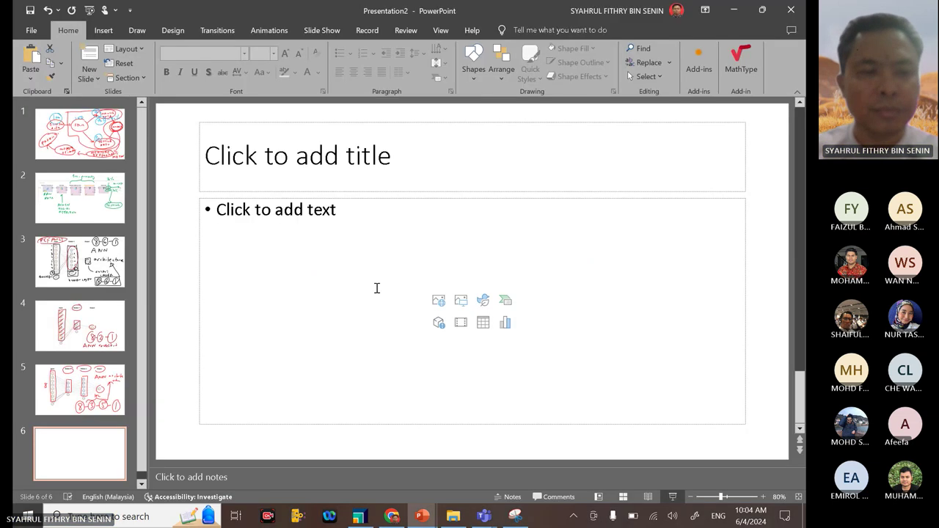
Step: Add another slide after slide 6, present it and draw a red pen oval labelled "SPLIT"
right_click(100, 464)
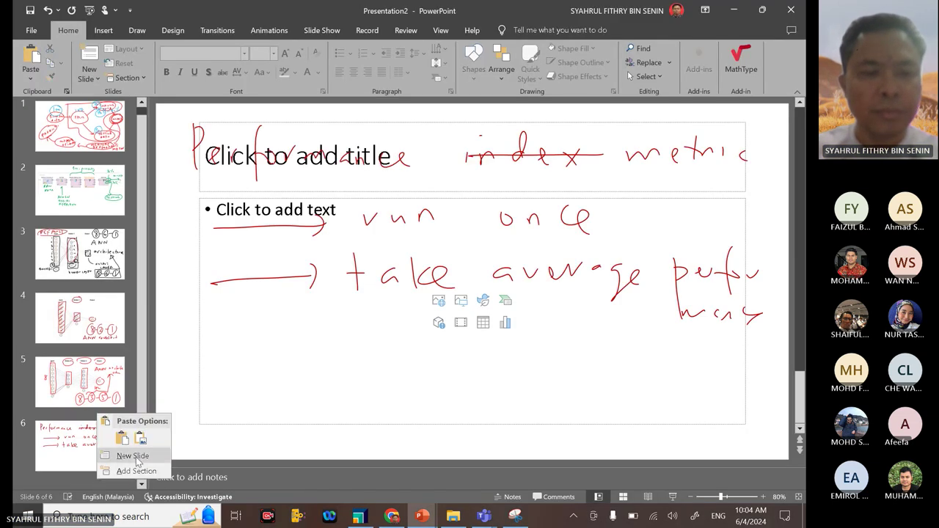
left_click(110, 453)
left_click(672, 496)
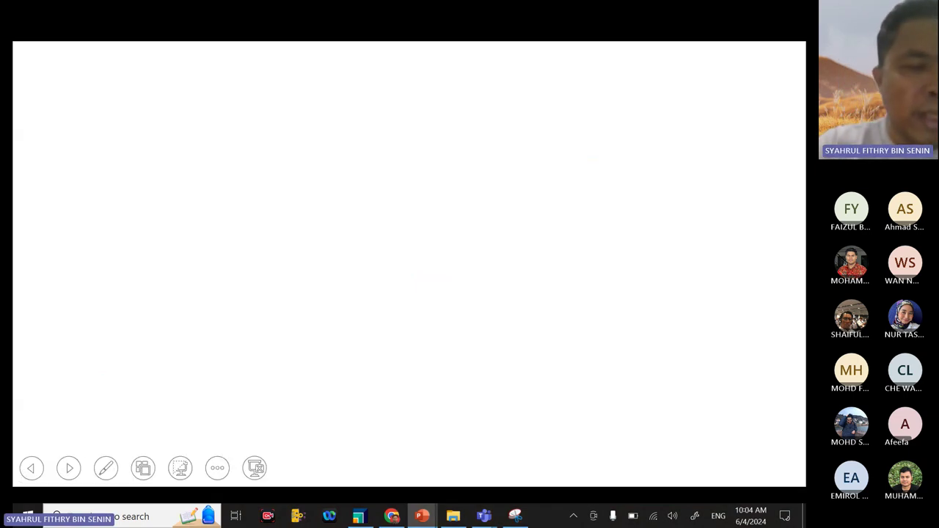
left_click(105, 468)
left_click(93, 400)
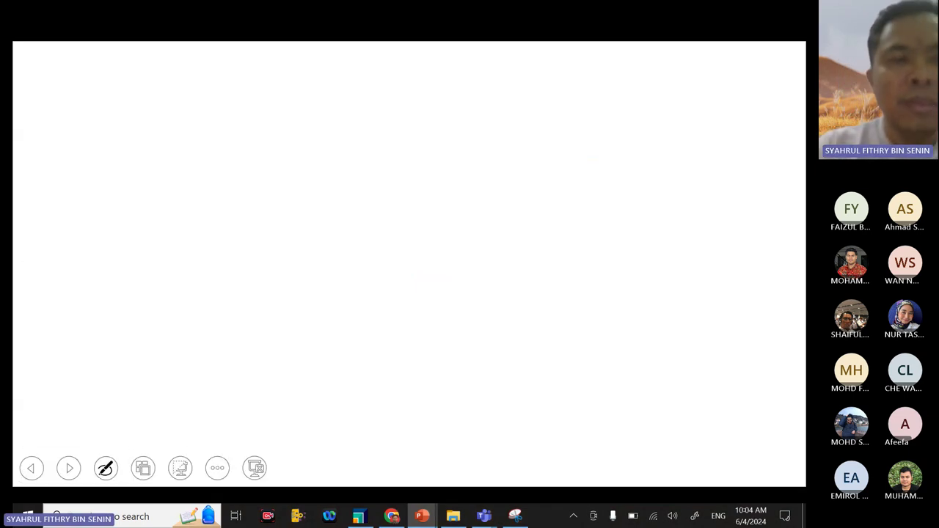
mouse_move(230, 170)
left_mouse_down()
mouse_move(96, 231)
mouse_move(240, 168)
left_mouse_up()
left_click_drag(154, 210, 141, 232)
mouse_move(172, 213)
left_mouse_down()
mouse_move(172, 238)
mouse_move(177, 221)
left_mouse_up()
left_click_drag(194, 214, 198, 229)
left_click(224, 234)
mouse_move(213, 216)
left_mouse_down()
mouse_move(225, 235)
mouse_move(238, 208)
mouse_move(235, 233)
left_mouse_up()
Step: Draw an arrow rising from the SPLIT oval to a second oval labelled "TRAINING"
mouse_move(279, 200)
left_mouse_down()
mouse_move(351, 144)
mouse_move(401, 129)
left_mouse_up()
mouse_move(548, 74)
left_mouse_down()
mouse_move(562, 72)
mouse_move(451, 151)
mouse_move(557, 71)
left_mouse_up()
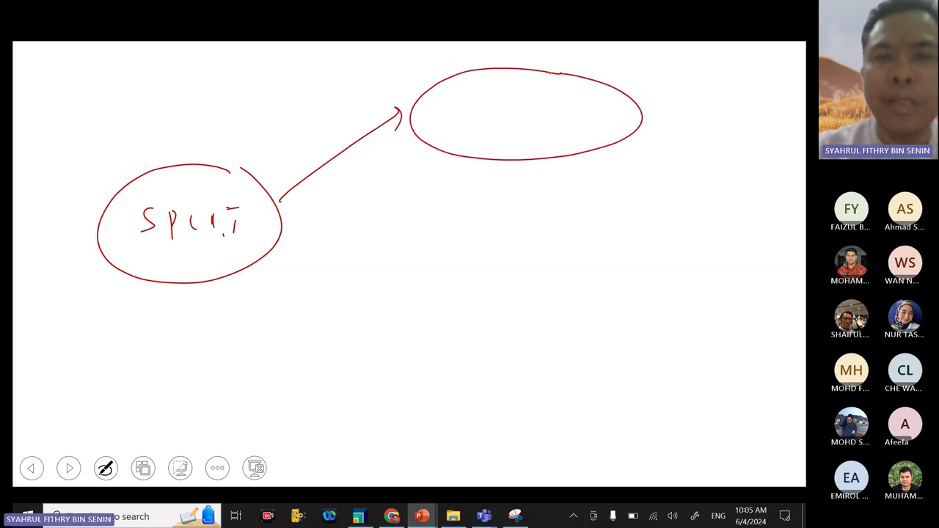
mouse_move(447, 107)
left_mouse_down()
mouse_move(465, 105)
mouse_move(458, 124)
left_mouse_up()
mouse_move(481, 106)
left_mouse_down()
mouse_move(480, 126)
mouse_move(500, 124)
left_mouse_up()
mouse_move(511, 120)
left_mouse_down()
mouse_move(516, 109)
mouse_move(538, 121)
left_mouse_up()
left_click_drag(548, 122, 566, 120)
mouse_move(581, 110)
left_mouse_down()
mouse_move(580, 117)
mouse_move(616, 120)
left_mouse_up()
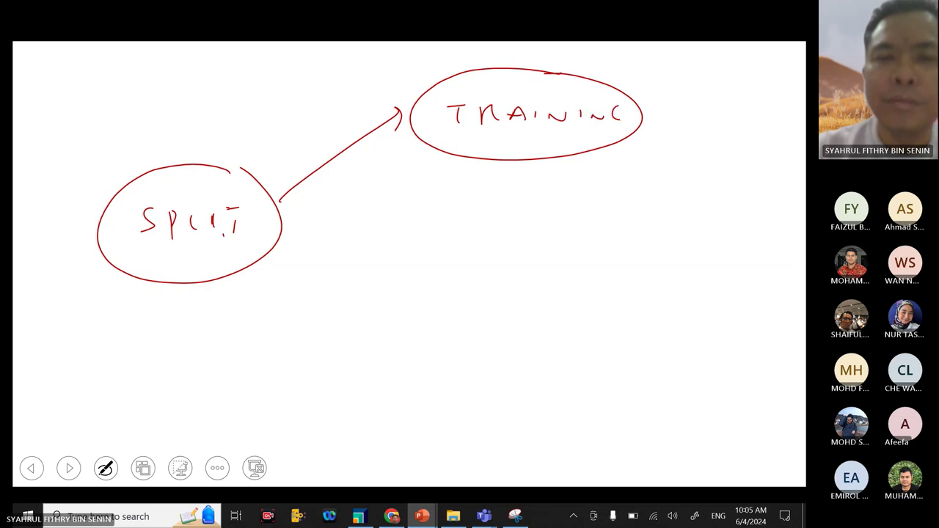
Step: Draw an arrow descending from the SPLIT oval to a new oval labelled "TESTING"
left_click_drag(189, 283, 260, 376)
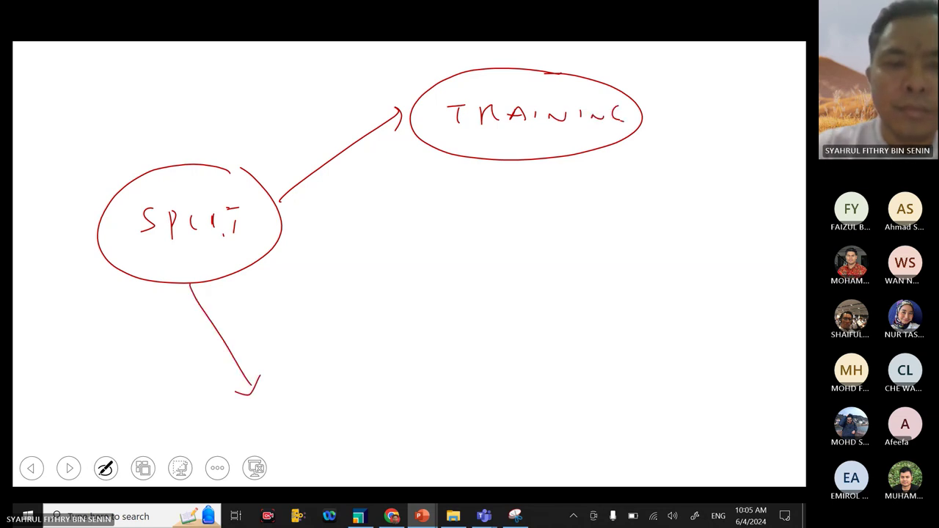
mouse_move(389, 363)
left_mouse_down()
mouse_move(264, 396)
mouse_move(426, 359)
left_mouse_up()
left_click(406, 359)
mouse_move(297, 388)
left_mouse_down()
mouse_move(314, 387)
mouse_move(314, 405)
left_mouse_up()
mouse_move(327, 395)
left_mouse_down()
mouse_move(321, 406)
mouse_move(333, 387)
mouse_move(339, 405)
left_mouse_up()
left_click_drag(354, 394, 365, 394)
mouse_move(360, 399)
left_mouse_down()
mouse_move(359, 411)
mouse_move(405, 391)
left_mouse_up()
left_click_drag(424, 388, 427, 397)
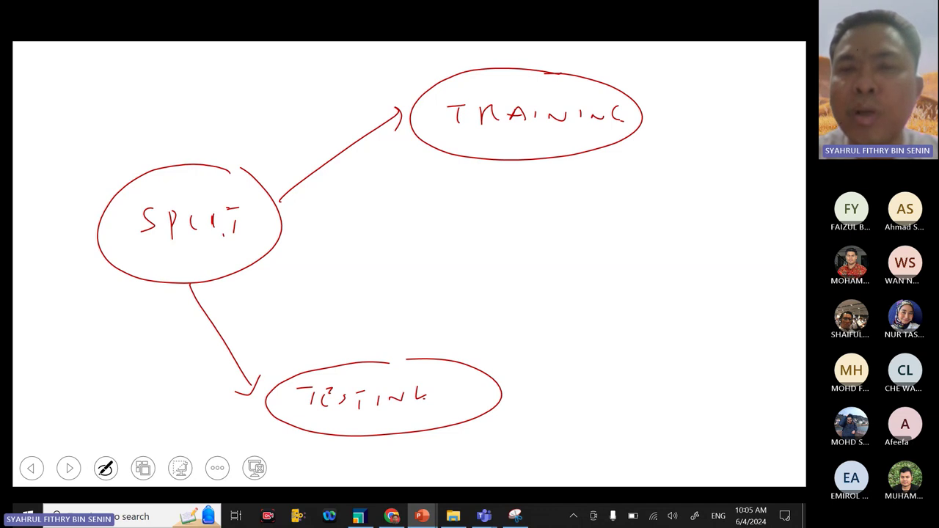
Step: Draw an arrow from the TRAINING oval down to a new oval and handwrite the performance metric label inside it
mouse_move(586, 137)
left_mouse_down()
mouse_move(617, 194)
mouse_move(629, 183)
left_mouse_up()
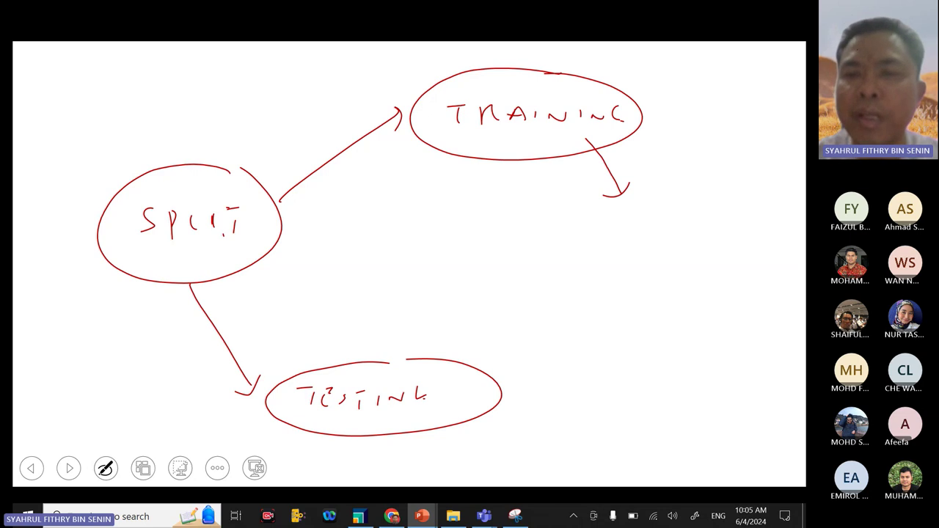
mouse_move(758, 192)
left_mouse_down()
mouse_move(657, 183)
mouse_move(679, 283)
mouse_move(791, 233)
mouse_move(750, 195)
left_mouse_up()
left_click_drag(644, 208, 645, 228)
mouse_move(646, 210)
left_mouse_down()
mouse_move(648, 226)
mouse_move(685, 229)
left_mouse_up()
mouse_move(699, 201)
left_mouse_down()
mouse_move(701, 239)
mouse_move(712, 222)
left_mouse_up()
mouse_move(710, 217)
left_mouse_down()
mouse_move(719, 228)
mouse_move(774, 220)
left_mouse_up()
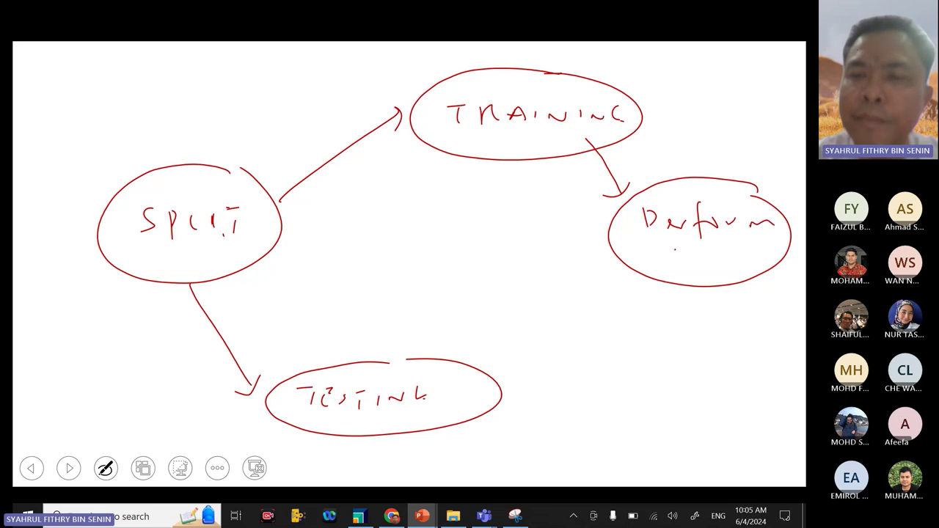
left_click_drag(673, 248, 735, 244)
left_click_drag(727, 246, 745, 247)
left_click_drag(749, 251, 769, 247)
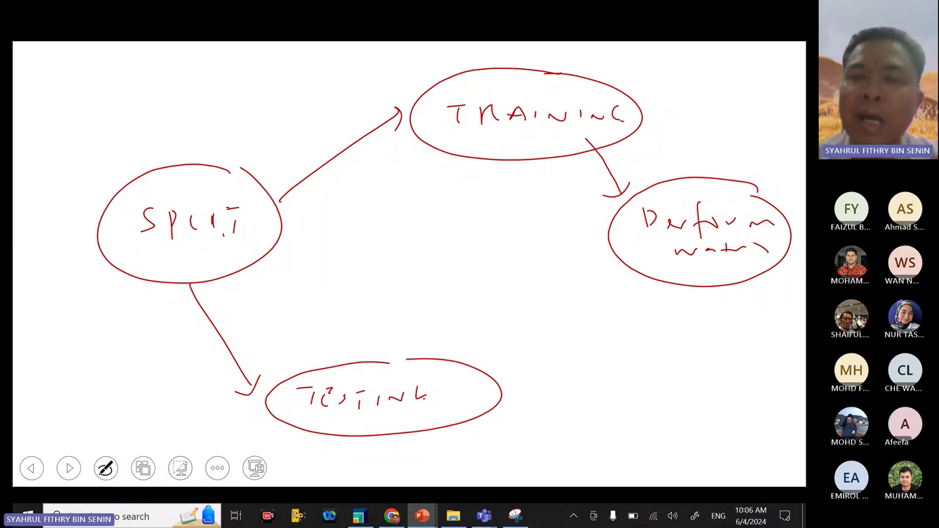
Step: Ring the performance metric oval a second time and draw an arrow from it down to an empty oval
mouse_move(766, 192)
left_mouse_down()
mouse_move(727, 185)
mouse_move(652, 190)
mouse_move(605, 236)
mouse_move(643, 281)
mouse_move(782, 237)
mouse_move(767, 196)
left_mouse_up()
mouse_move(691, 288)
left_mouse_down()
mouse_move(706, 355)
mouse_move(725, 362)
mouse_move(587, 415)
mouse_move(767, 393)
left_mouse_up()
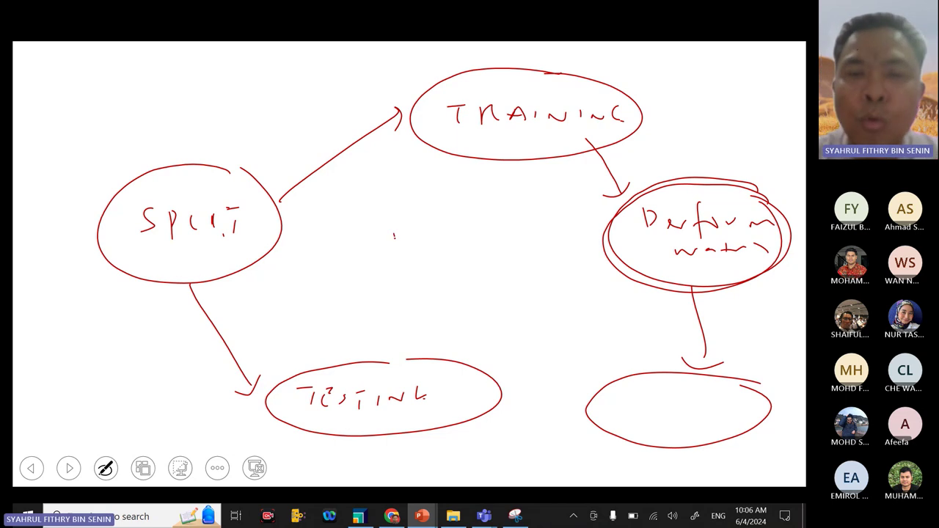
Step: Handwrite "FOLD" in large letters with quotation marks in the middle of the diagram
left_click_drag(395, 237, 397, 276)
mouse_move(395, 235)
left_mouse_down()
mouse_move(398, 273)
mouse_move(426, 233)
mouse_move(415, 256)
left_mouse_up()
mouse_move(446, 252)
left_mouse_down()
mouse_move(476, 246)
mouse_move(487, 275)
left_mouse_up()
mouse_move(520, 276)
left_mouse_down()
mouse_move(534, 248)
mouse_move(522, 273)
left_mouse_up()
left_click_drag(355, 201, 363, 217)
left_click_drag(371, 206, 380, 219)
left_click_drag(573, 200, 562, 220)
left_click_drag(587, 202, 572, 223)
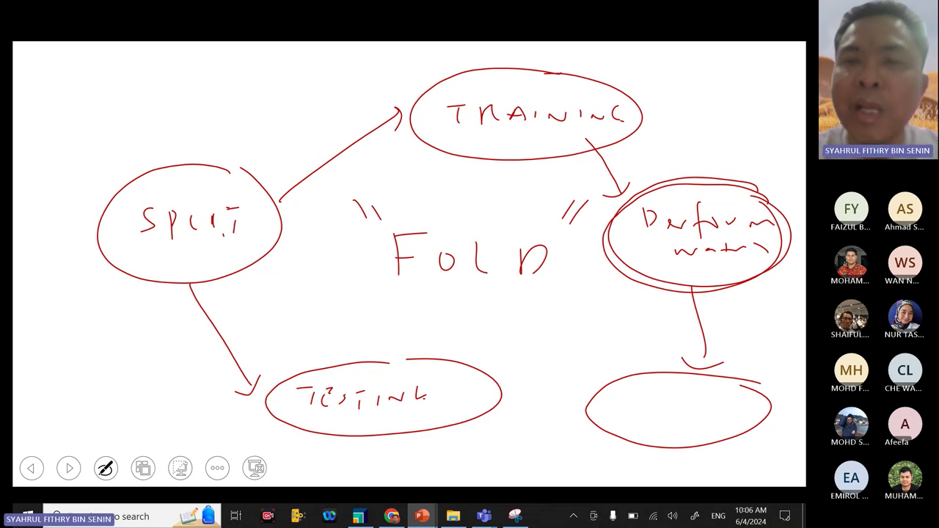
Step: Draw four arrows fanning out from the TRAINING oval to small ovals labelled F1, F2, F3 and F4
mouse_move(589, 94)
left_mouse_down()
mouse_move(648, 46)
mouse_move(659, 93)
left_mouse_up()
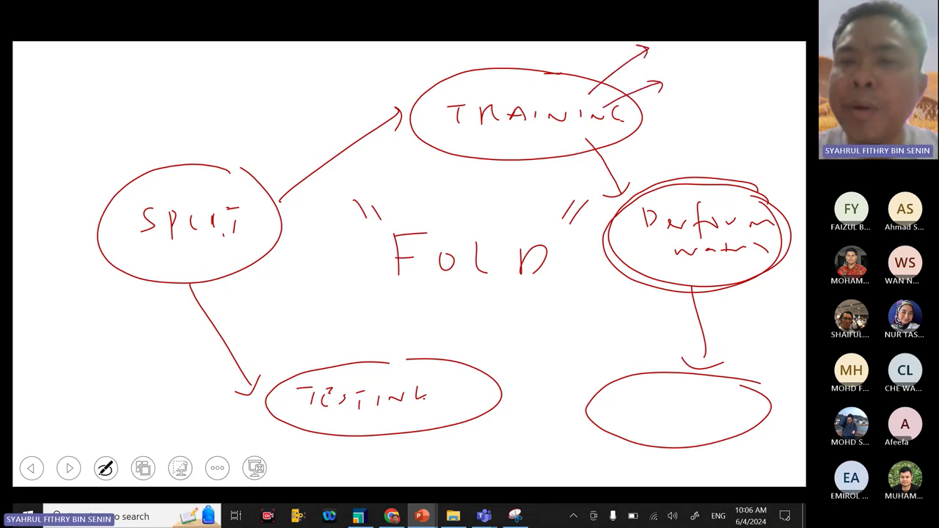
mouse_move(610, 121)
left_mouse_down()
mouse_move(682, 113)
mouse_move(682, 124)
left_mouse_up()
mouse_move(606, 134)
left_mouse_down()
mouse_move(662, 156)
mouse_move(682, 145)
left_mouse_up()
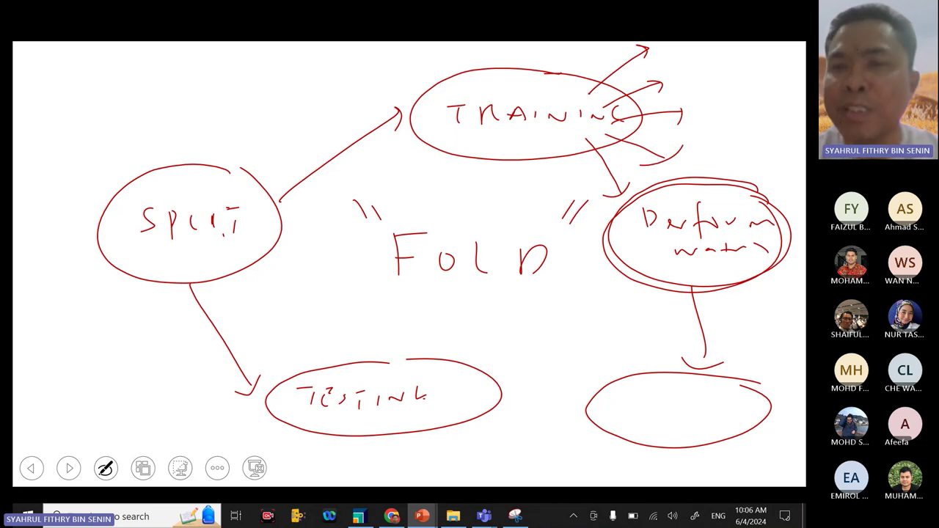
mouse_move(656, 59)
left_mouse_down()
mouse_move(752, 64)
mouse_move(734, 44)
mouse_move(653, 53)
mouse_move(698, 52)
mouse_move(697, 61)
left_mouse_up()
left_click_drag(714, 51, 714, 63)
mouse_move(662, 86)
left_mouse_down()
mouse_move(730, 96)
mouse_move(735, 74)
mouse_move(693, 89)
mouse_move(723, 93)
left_mouse_up()
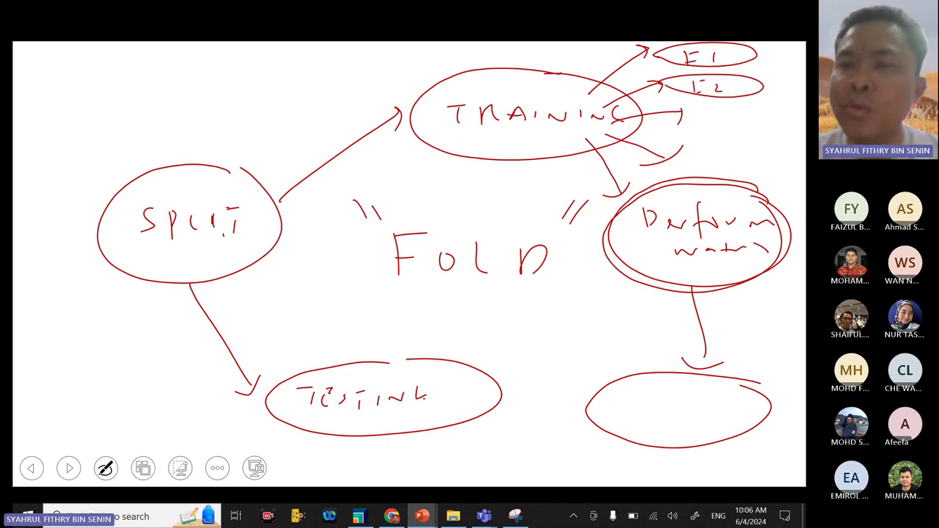
mouse_move(684, 118)
left_mouse_down()
mouse_move(767, 127)
mouse_move(683, 110)
mouse_move(730, 123)
mouse_move(683, 163)
mouse_move(683, 147)
mouse_move(718, 164)
left_mouse_up()
left_click(710, 116)
left_click_drag(731, 156, 738, 167)
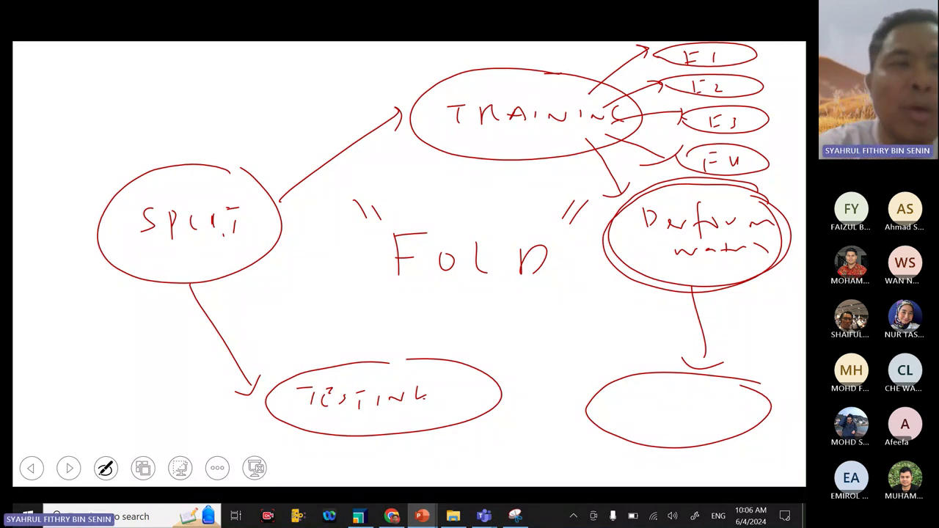
Step: Handwrite the first fold's result above the SPLIT oval as F1 → 100%
left_click_drag(71, 45, 72, 86)
mouse_move(74, 56)
left_mouse_down()
mouse_move(90, 53)
mouse_move(77, 70)
left_mouse_up()
mouse_move(95, 60)
left_mouse_down()
mouse_move(95, 77)
mouse_move(164, 67)
mouse_move(158, 84)
left_mouse_up()
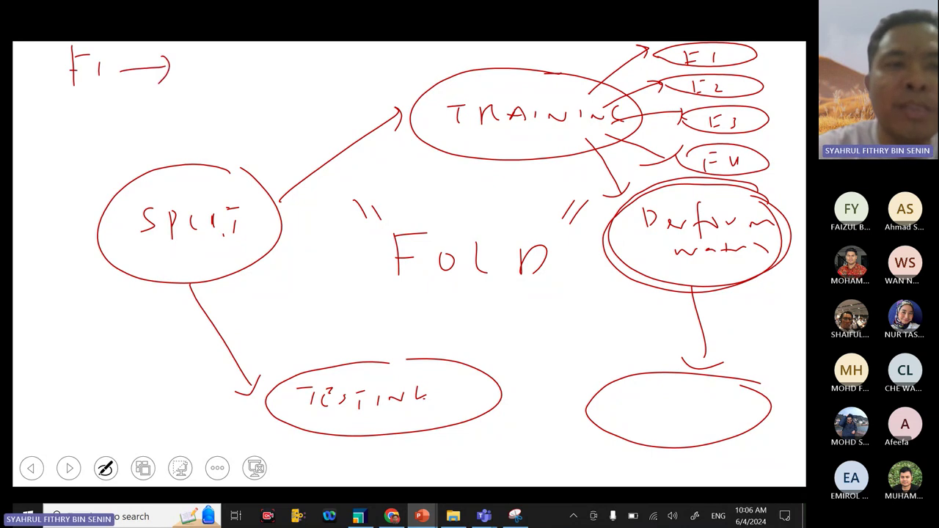
mouse_move(206, 49)
left_mouse_down()
mouse_move(203, 82)
mouse_move(240, 58)
mouse_move(261, 64)
left_mouse_up()
mouse_move(283, 46)
left_mouse_down()
mouse_move(287, 87)
mouse_move(307, 75)
left_mouse_up()
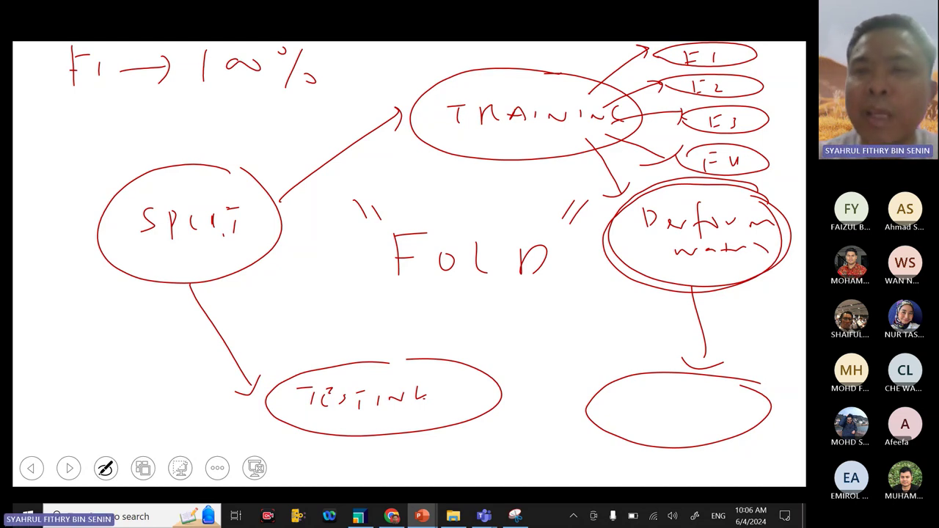
Step: Ring the F2 oval again and handwrite its result as F2 → 98% under the F1 line
left_click_drag(664, 91, 683, 76)
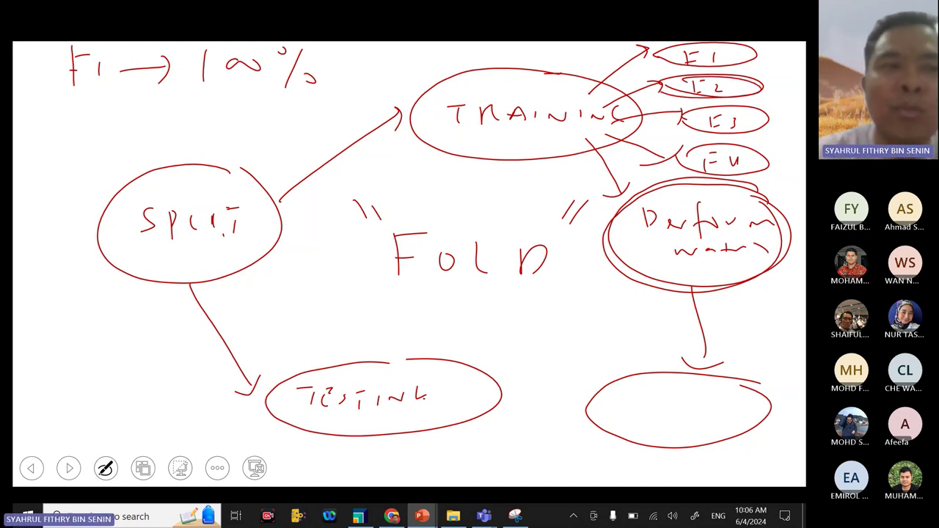
left_click_drag(71, 109, 71, 139)
mouse_move(71, 109)
left_mouse_down()
mouse_move(88, 107)
mouse_move(83, 122)
left_mouse_up()
mouse_move(98, 112)
left_mouse_down()
mouse_move(107, 129)
mouse_move(170, 120)
left_mouse_up()
mouse_move(163, 108)
left_mouse_down()
mouse_move(171, 119)
mouse_move(163, 130)
left_mouse_up()
mouse_move(242, 88)
left_mouse_down()
mouse_move(226, 92)
mouse_move(235, 121)
mouse_move(257, 118)
left_mouse_up()
left_click_drag(282, 94, 294, 116)
left_click_drag(310, 114, 309, 111)
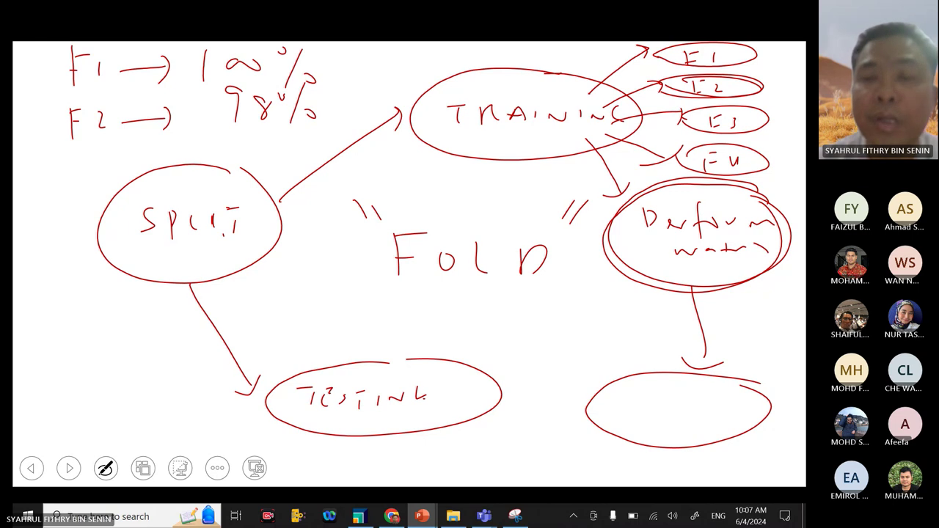
Step: Ring the F3 oval again and handwrite its result as F3 → 80% under the F2 line
mouse_move(676, 126)
left_mouse_down()
mouse_move(707, 135)
mouse_move(693, 126)
left_mouse_up()
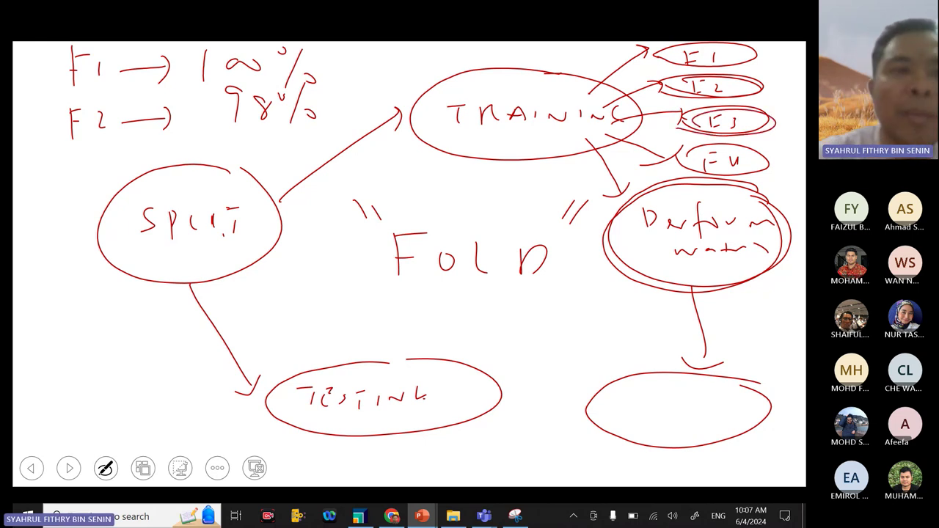
mouse_move(77, 155)
left_mouse_down()
mouse_move(79, 180)
mouse_move(89, 153)
left_mouse_up()
mouse_move(79, 170)
left_mouse_down()
mouse_move(104, 171)
mouse_move(184, 144)
left_mouse_up()
left_click_drag(183, 133, 186, 154)
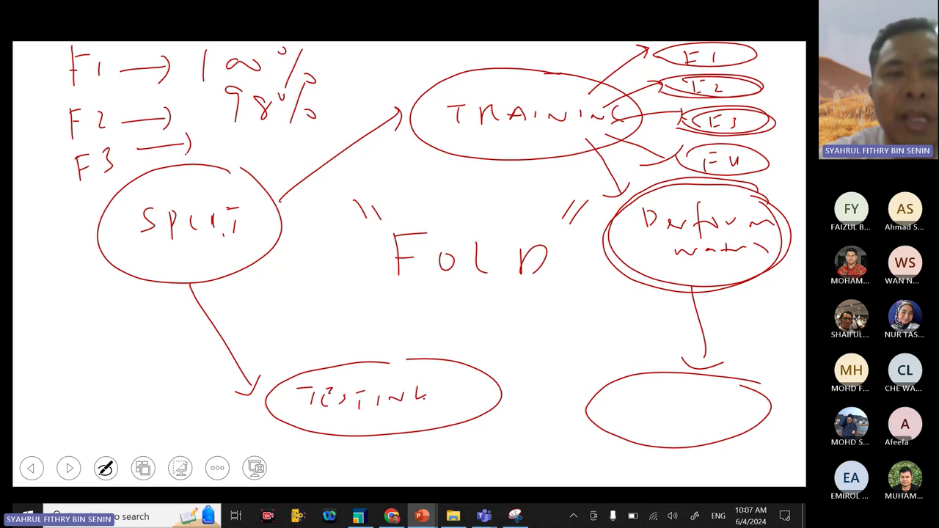
mouse_move(239, 138)
left_mouse_down()
mouse_move(263, 134)
mouse_move(242, 157)
left_mouse_up()
mouse_move(266, 141)
left_mouse_down()
mouse_move(275, 149)
mouse_move(300, 135)
left_mouse_up()
left_click_drag(298, 129, 301, 159)
left_click_drag(317, 145, 325, 156)
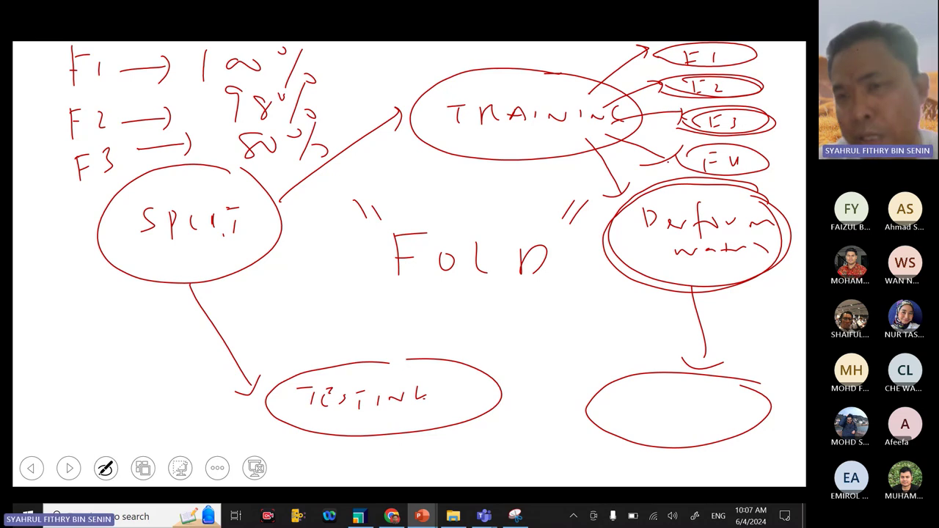
Step: Ring the F4 oval again and handwrite its result as F4 → 70% under the F3 line
mouse_move(669, 165)
left_mouse_down()
mouse_move(749, 181)
mouse_move(678, 147)
left_mouse_up()
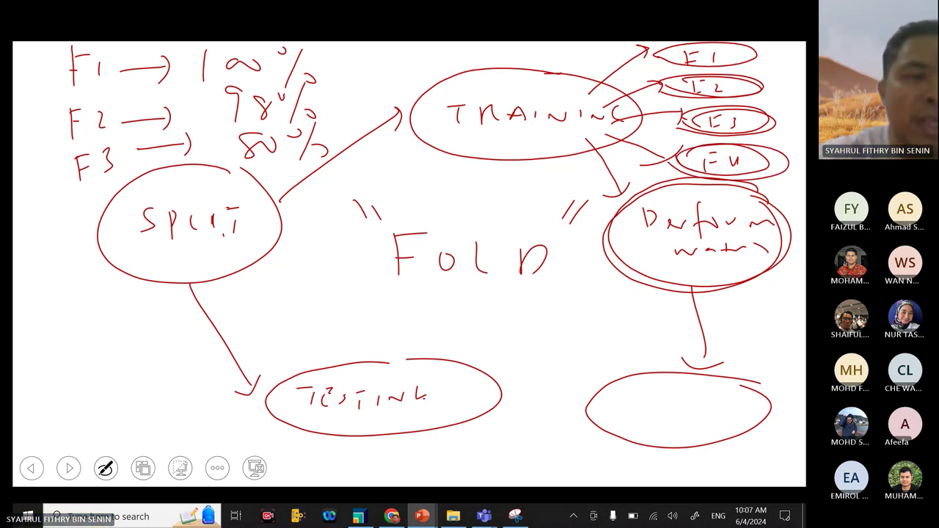
left_click_drag(34, 198, 31, 242)
left_click_drag(31, 200, 57, 194)
mouse_move(66, 198)
left_mouse_down()
mouse_move(75, 211)
mouse_move(153, 182)
mouse_move(160, 195)
left_mouse_up()
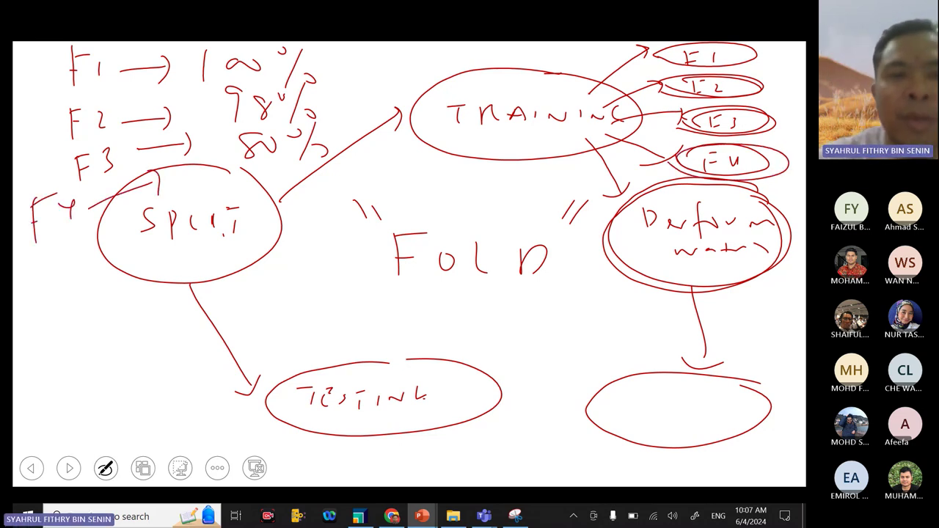
mouse_move(271, 168)
left_mouse_down()
mouse_move(292, 174)
mouse_move(282, 196)
left_mouse_up()
mouse_move(308, 180)
left_mouse_down()
mouse_move(331, 164)
mouse_move(355, 194)
left_mouse_up()
left_click_drag(378, 173, 377, 175)
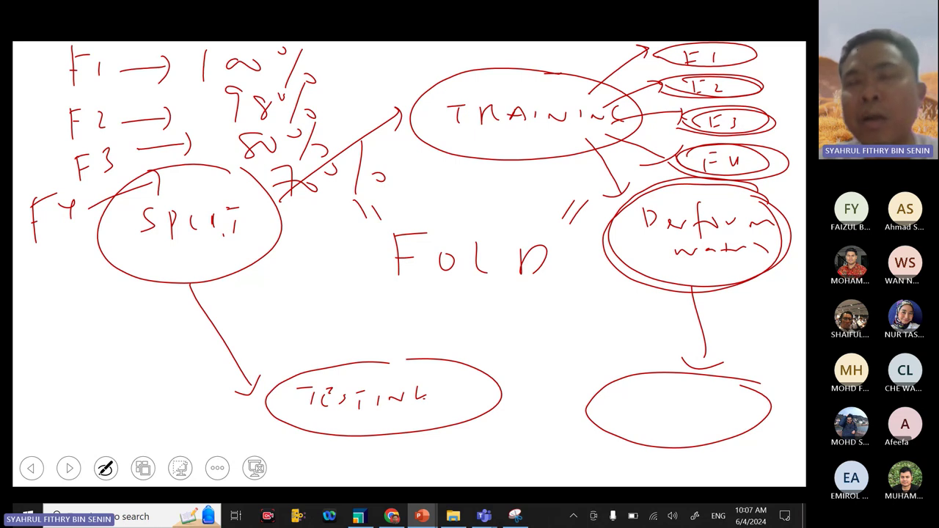
Step: Encircle the four fold percentages and handwrite their sum as "100 + 98 + 80 + 70" below FOLD
mouse_move(345, 64)
left_mouse_down()
mouse_move(302, 48)
mouse_move(213, 116)
mouse_move(227, 175)
mouse_move(385, 217)
mouse_move(421, 131)
mouse_move(316, 54)
left_mouse_up()
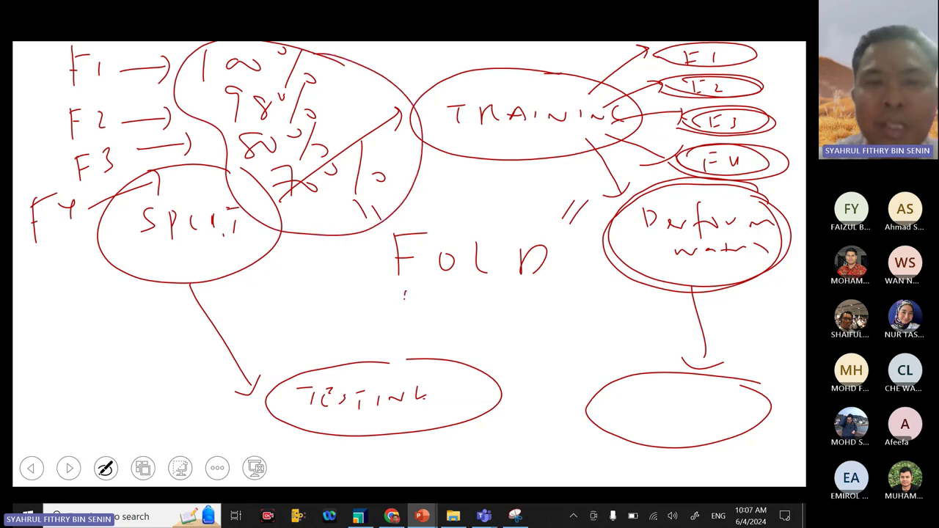
left_click_drag(404, 295, 405, 323)
mouse_move(423, 300)
left_mouse_down()
mouse_move(433, 320)
mouse_move(452, 299)
mouse_move(488, 305)
mouse_move(481, 323)
left_mouse_up()
mouse_move(500, 297)
left_mouse_down()
mouse_move(515, 295)
mouse_move(509, 325)
left_mouse_up()
mouse_move(540, 300)
left_mouse_down()
mouse_move(525, 311)
mouse_move(543, 321)
mouse_move(580, 312)
mouse_move(572, 333)
left_mouse_up()
left_click_drag(611, 300, 600, 324)
mouse_move(619, 309)
left_mouse_down()
mouse_move(628, 318)
mouse_move(671, 314)
left_mouse_up()
mouse_move(656, 302)
left_mouse_down()
mouse_move(656, 328)
mouse_move(694, 331)
left_mouse_up()
left_click_drag(702, 309, 720, 316)
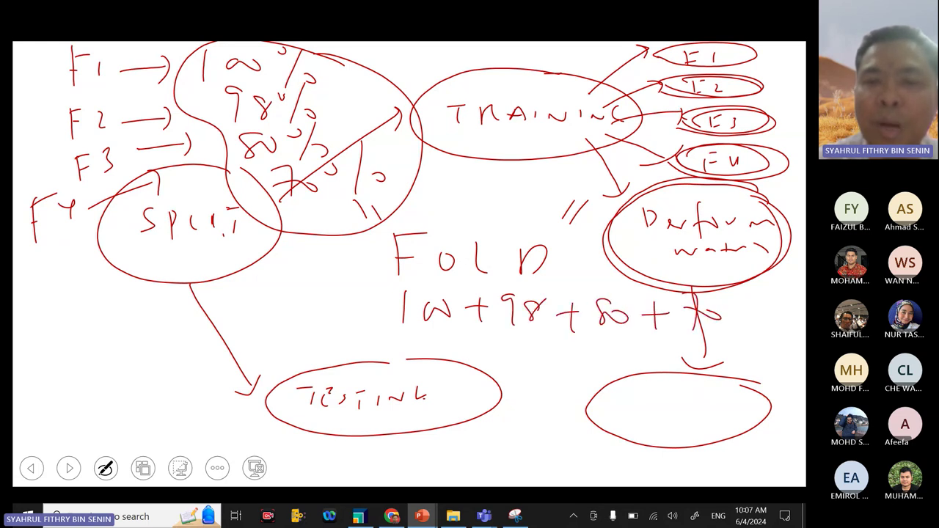
Step: Write the sum as divided by 4 with an equals sign and empty result circle, then end the slide show keeping the ink annotations
left_click_drag(389, 330, 684, 331)
mouse_move(537, 361)
left_mouse_down()
mouse_move(555, 372)
mouse_move(558, 392)
left_mouse_up()
left_click_drag(722, 328, 738, 325)
left_click_drag(720, 341, 736, 339)
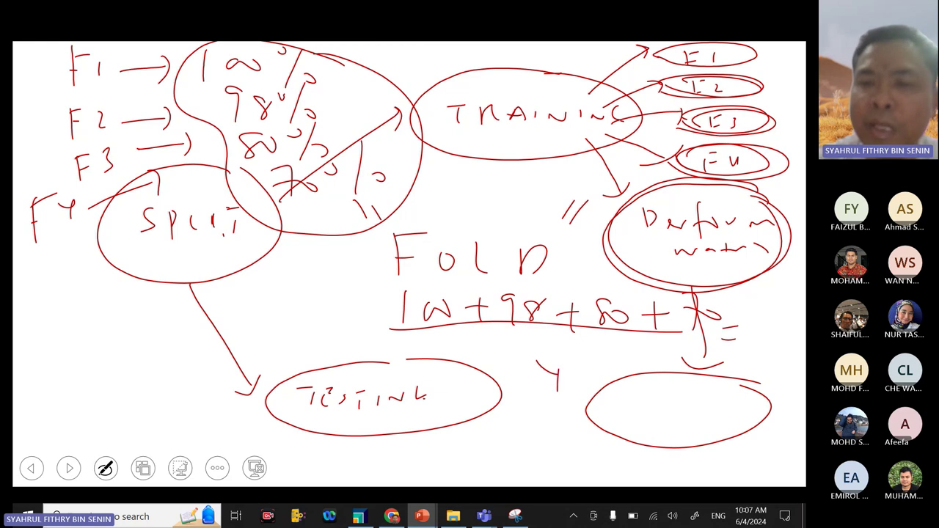
mouse_move(775, 293)
left_mouse_down()
mouse_move(801, 330)
mouse_move(771, 294)
left_mouse_up()
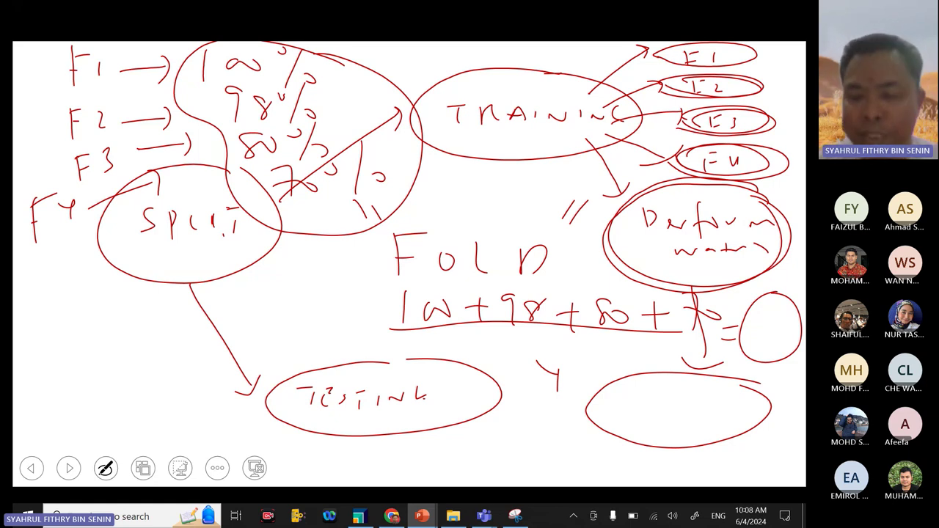
key("Escape")
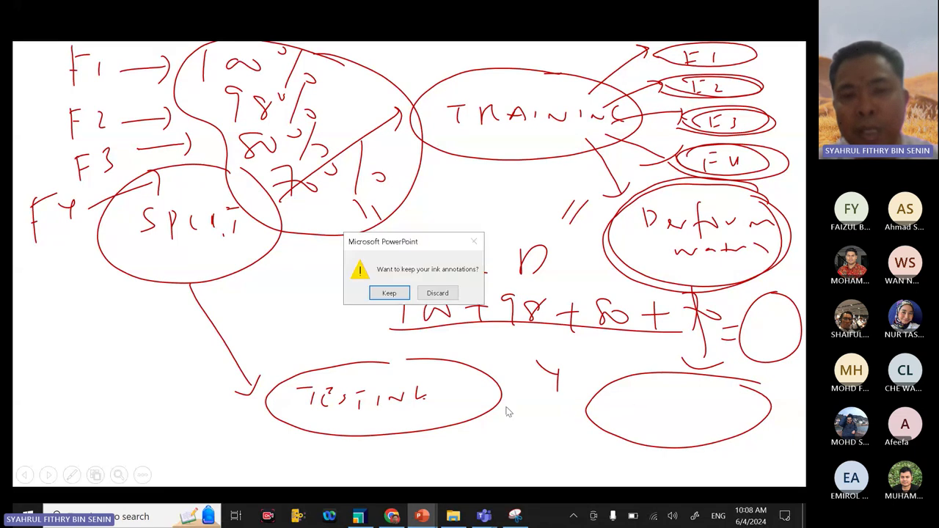
left_click(397, 294)
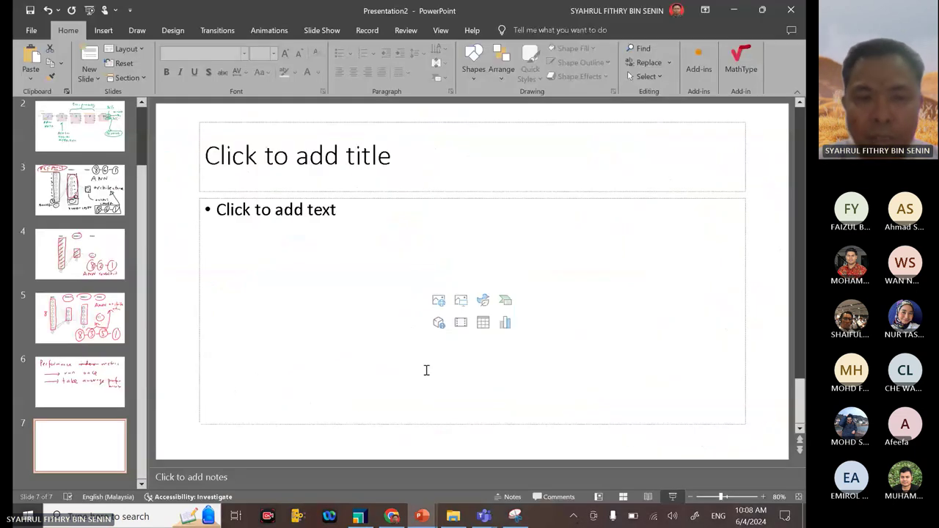
Step: Switch to RapidMiner, run the neural network process and open the performance vector's text description
key("alt+Tab")
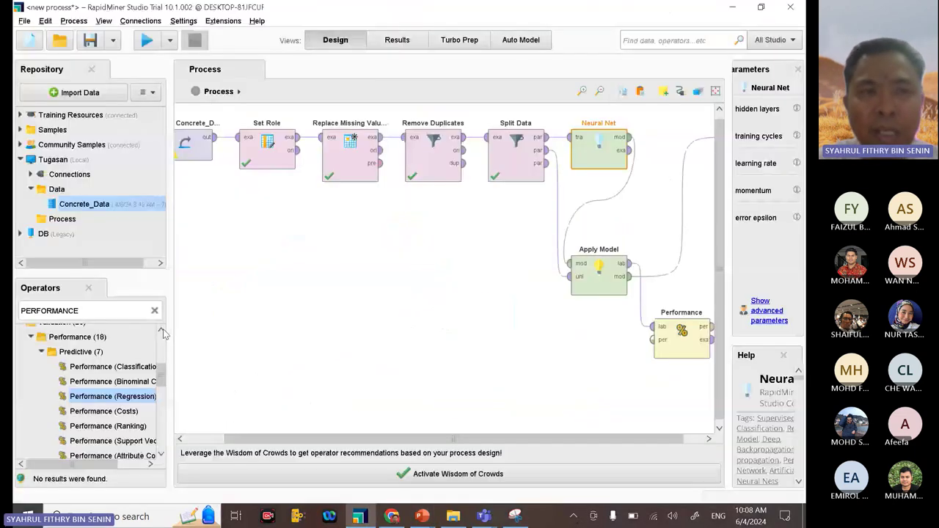
left_click(147, 40)
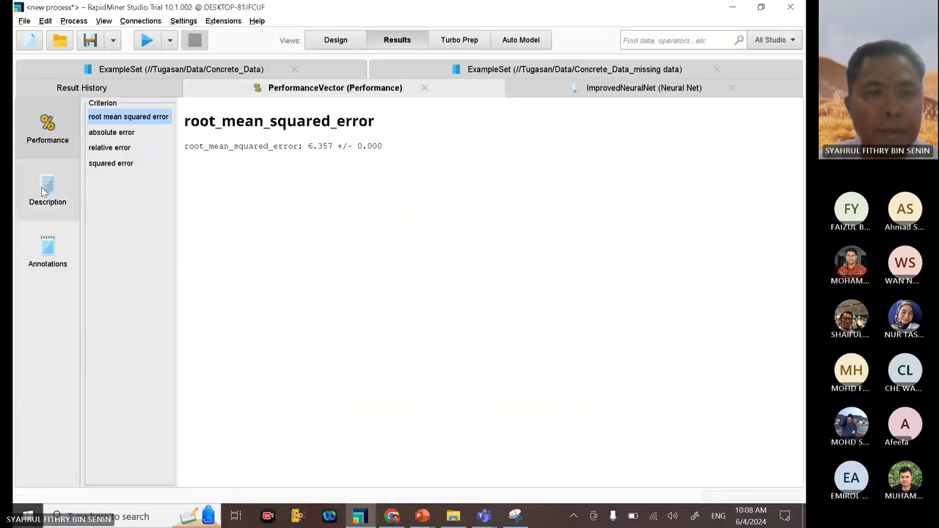
left_click(44, 191)
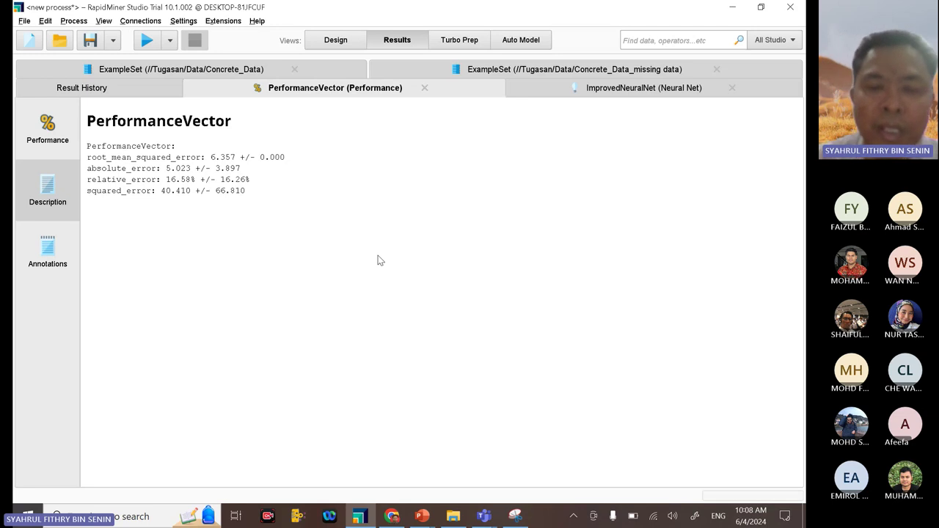
Step: Switch back to Presentation2 in PowerPoint, add a slide after slide 7 and present it with the pen active
mouse_move(422, 515)
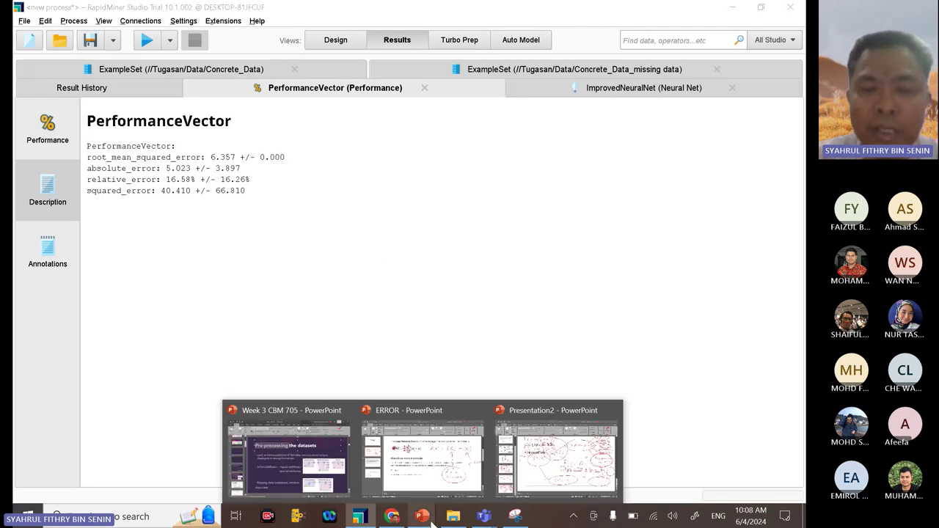
left_click(538, 477)
right_click(94, 417)
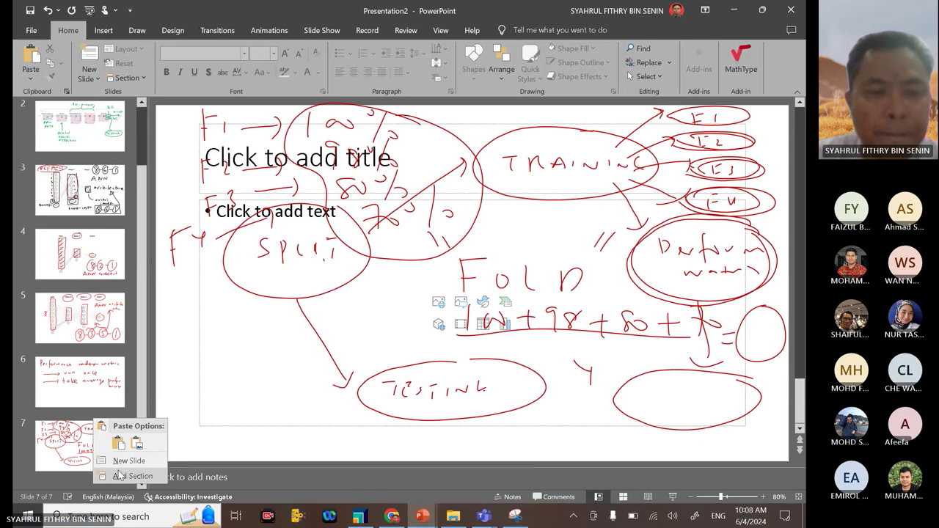
left_click(125, 461)
left_click(672, 496)
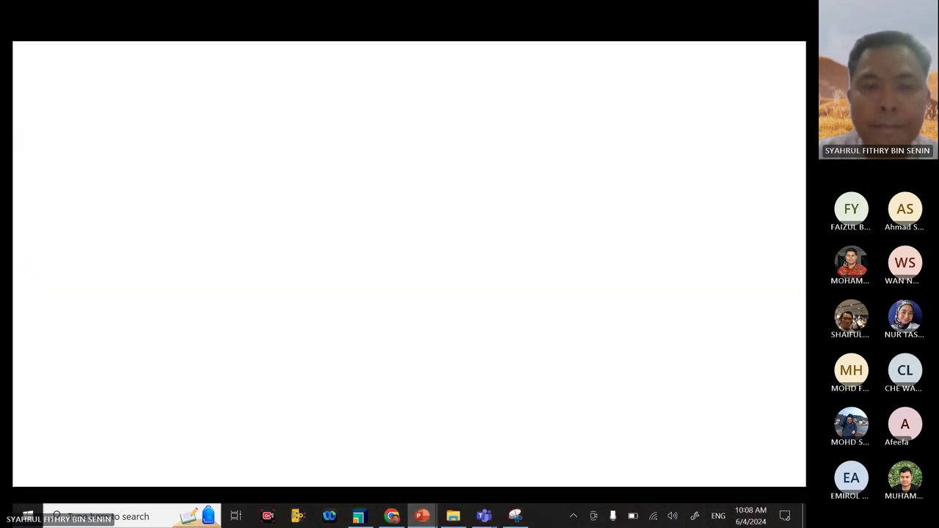
left_click(105, 468)
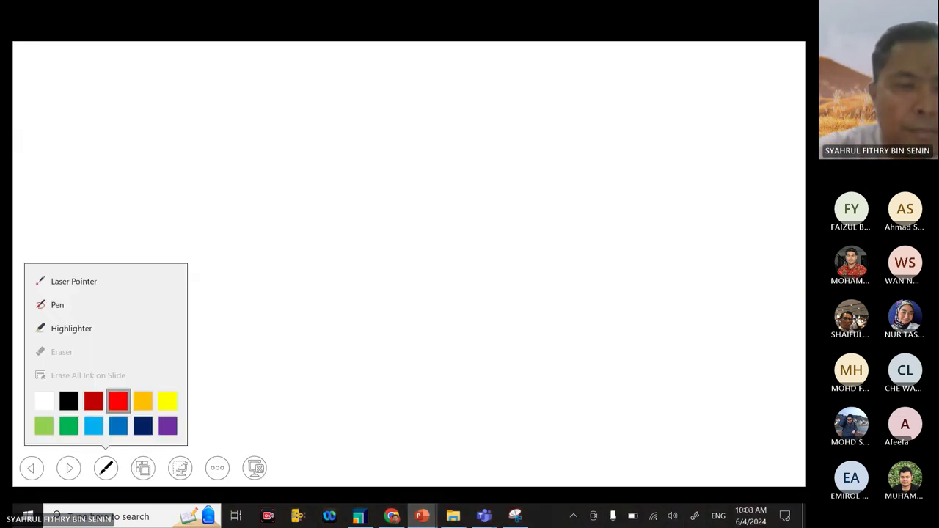
left_click(57, 304)
Step: Draw a red oval labelled "SPLIT" on the blank slide and handwrite "100" beneath it
mouse_move(188, 184)
left_mouse_down()
mouse_move(178, 182)
mouse_move(89, 294)
mouse_move(209, 182)
left_mouse_up()
mouse_move(127, 232)
left_mouse_down()
mouse_move(116, 254)
mouse_move(140, 258)
left_mouse_up()
mouse_move(142, 233)
left_mouse_down()
mouse_move(138, 259)
mouse_move(176, 250)
left_mouse_up()
mouse_move(195, 233)
left_mouse_down()
mouse_move(194, 245)
mouse_move(224, 230)
left_mouse_up()
left_click_drag(220, 232, 220, 253)
mouse_move(135, 322)
left_mouse_down()
mouse_move(136, 350)
mouse_move(162, 345)
left_mouse_up()
mouse_move(178, 334)
left_mouse_down()
mouse_move(188, 341)
mouse_move(187, 323)
left_mouse_up()
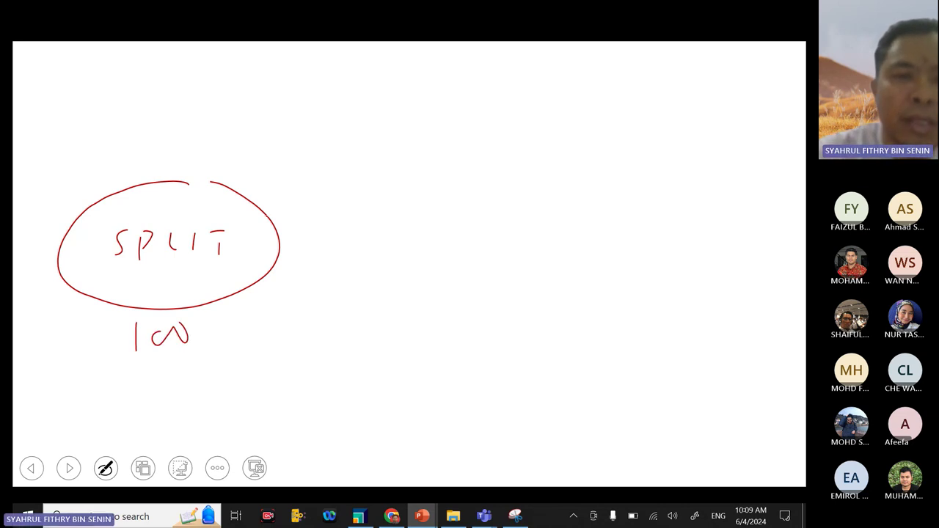
Step: Draw two arrows branching from the SPLIT oval and handwrite "TRAINING" at the end of the upper one
mouse_move(269, 216)
left_mouse_down()
mouse_move(378, 122)
mouse_move(372, 135)
left_mouse_up()
mouse_move(261, 285)
left_mouse_down()
mouse_move(392, 396)
mouse_move(416, 386)
left_mouse_up()
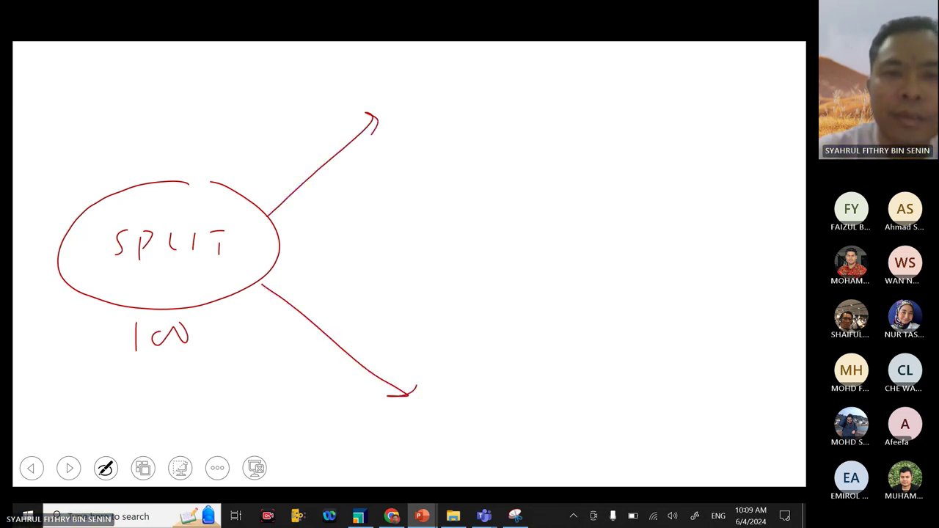
left_click_drag(395, 89, 422, 87)
mouse_move(407, 101)
left_mouse_down()
mouse_move(407, 119)
mouse_move(443, 103)
mouse_move(452, 116)
left_mouse_up()
mouse_move(473, 95)
left_mouse_down()
mouse_move(462, 117)
mouse_move(486, 116)
left_mouse_up()
left_click_drag(463, 110, 522, 114)
mouse_move(539, 98)
left_mouse_down()
mouse_move(570, 110)
mouse_move(593, 94)
mouse_move(609, 116)
left_mouse_up()
left_click_drag(597, 110, 611, 110)
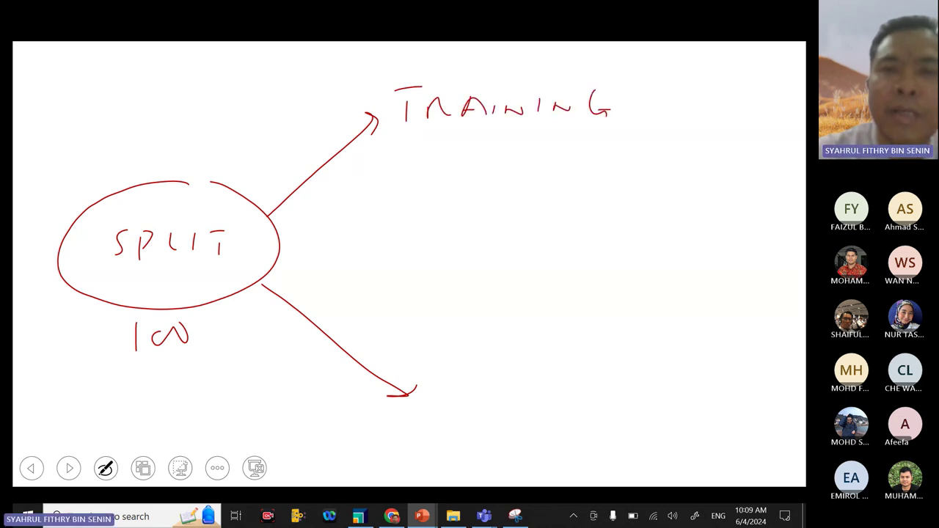
Step: Write "70% (70)" above TRAINING and label the lower arrow "TESTING" with "(30)" above it
mouse_move(471, 55)
left_mouse_down()
mouse_move(481, 79)
mouse_move(494, 65)
left_mouse_up()
mouse_move(516, 60)
left_mouse_down()
mouse_move(534, 86)
mouse_move(548, 82)
left_mouse_up()
mouse_move(591, 56)
left_mouse_down()
mouse_move(624, 76)
mouse_move(658, 56)
mouse_move(663, 86)
left_mouse_up()
mouse_move(426, 394)
left_mouse_down()
mouse_move(456, 394)
mouse_move(445, 421)
left_mouse_up()
mouse_move(475, 396)
left_mouse_down()
mouse_move(476, 419)
mouse_move(488, 407)
mouse_move(486, 418)
left_mouse_up()
left_click_drag(518, 398, 518, 401)
left_click_drag(507, 418, 558, 404)
mouse_move(579, 394)
left_mouse_down()
mouse_move(574, 420)
mouse_move(582, 417)
left_mouse_up()
mouse_move(443, 336)
left_mouse_down()
mouse_move(453, 370)
mouse_move(502, 359)
left_mouse_up()
left_click_drag(513, 336, 516, 371)
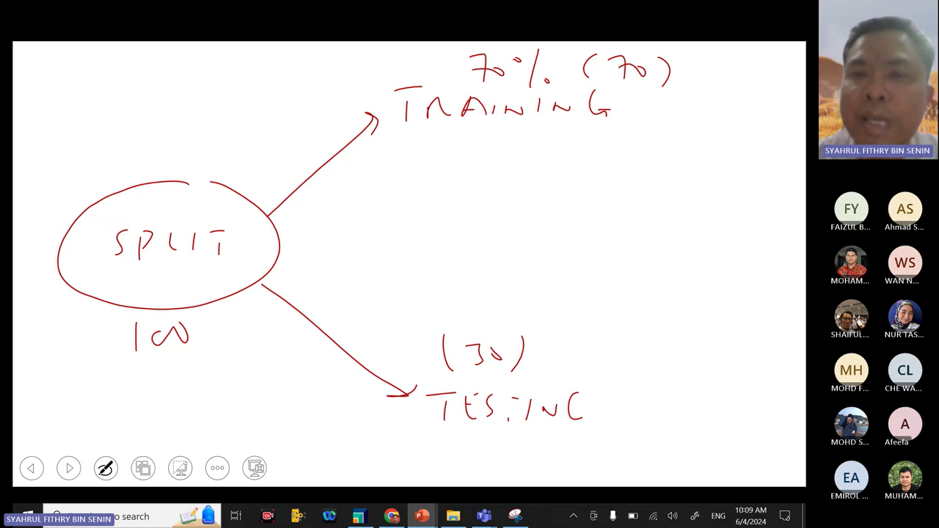
Step: Draw eight arrows fanning outward from the TRAINING label
left_click_drag(602, 135, 580, 205)
mouse_move(570, 197)
left_mouse_down()
mouse_move(579, 209)
mouse_move(600, 196)
left_mouse_up()
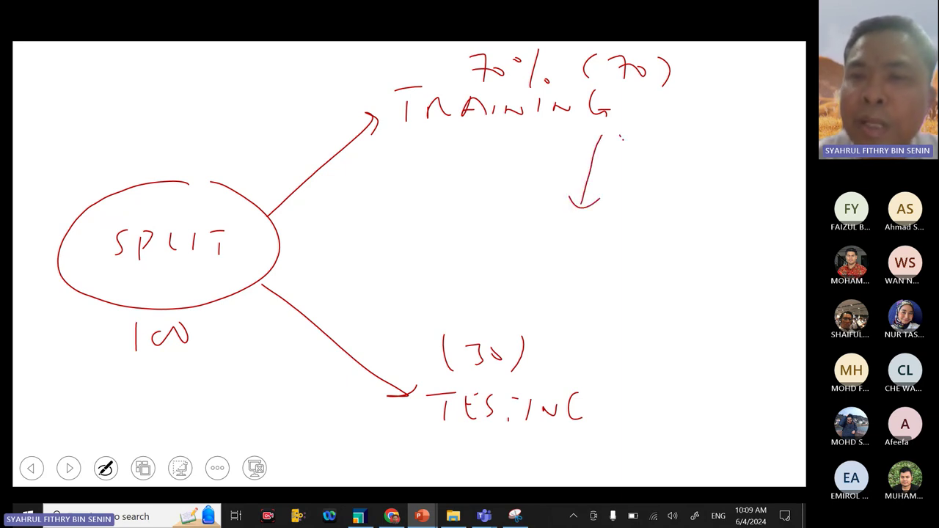
left_click_drag(620, 135, 670, 182)
left_click_drag(671, 182, 654, 185)
left_click_drag(631, 124, 717, 125)
left_click_drag(689, 133, 716, 124)
left_click_drag(641, 105, 723, 82)
mouse_move(710, 77)
left_mouse_down()
mouse_move(723, 82)
mouse_move(718, 91)
left_mouse_up()
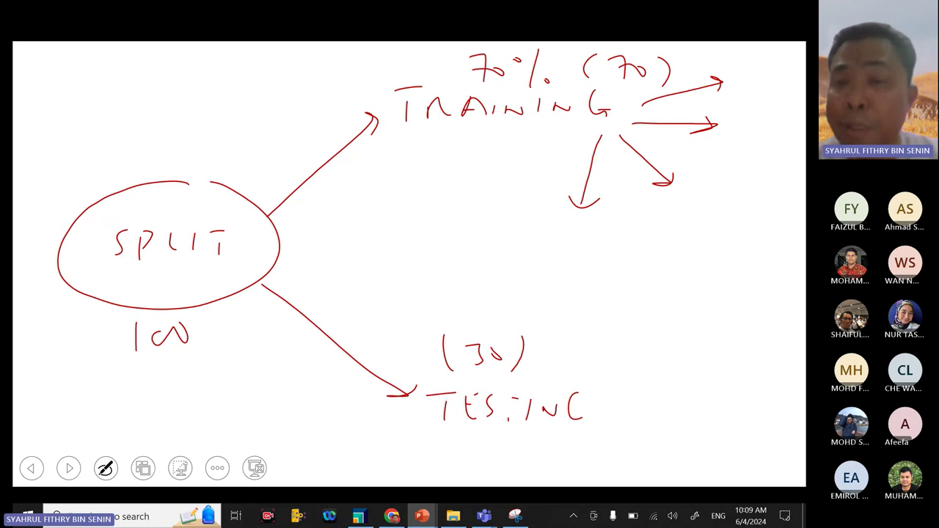
left_click_drag(593, 133, 505, 176)
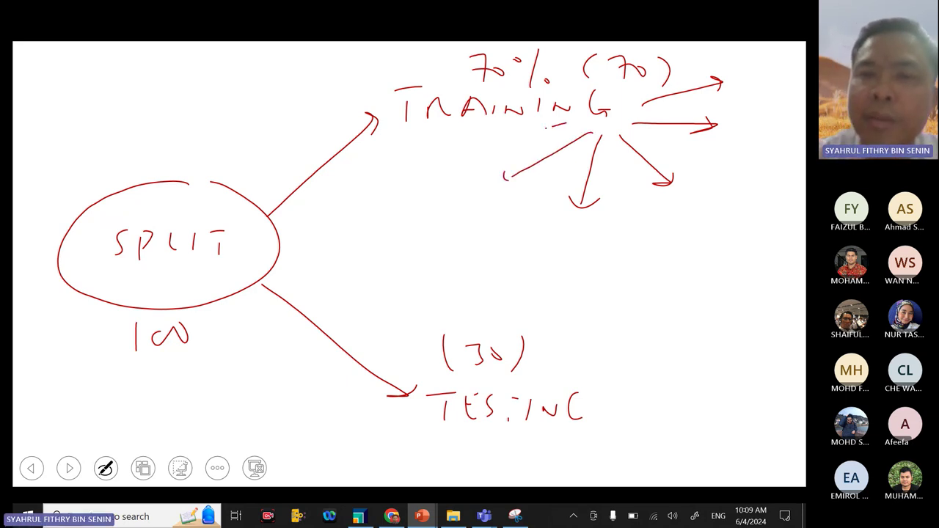
left_click_drag(565, 125, 460, 159)
mouse_move(606, 134)
left_mouse_down()
mouse_move(638, 246)
mouse_move(653, 247)
left_mouse_up()
left_click_drag(631, 135, 740, 207)
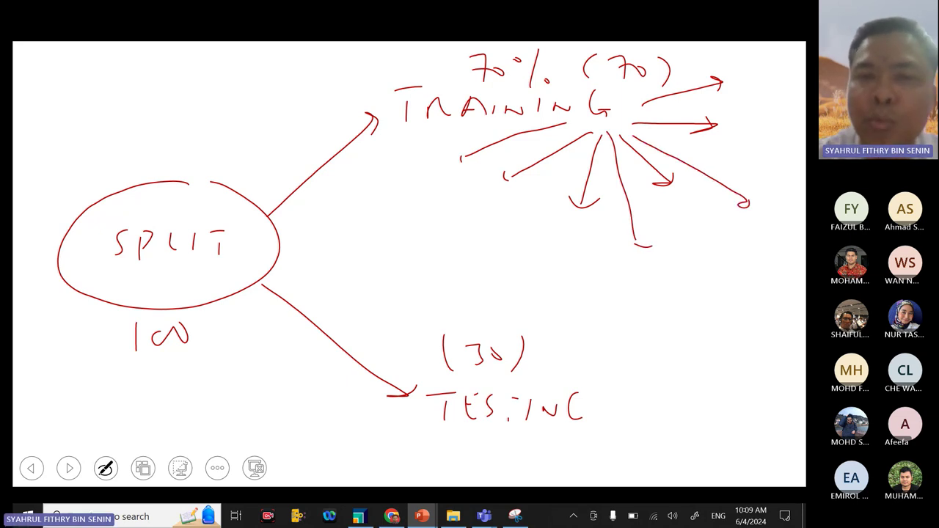
Step: Label seven of the training arrows "F1" to "F7" and scribble out the spare uppermost arrow
left_click_drag(411, 160, 411, 187)
mouse_move(408, 163)
left_mouse_down()
mouse_move(423, 160)
mouse_move(414, 173)
left_mouse_up()
mouse_move(430, 157)
left_mouse_down()
mouse_move(428, 184)
mouse_move(465, 187)
mouse_move(467, 210)
left_mouse_up()
left_click_drag(465, 188, 487, 198)
left_click_drag(545, 219, 544, 243)
left_click_drag(543, 220, 566, 234)
left_click_drag(628, 265, 628, 294)
mouse_move(627, 270)
left_mouse_down()
mouse_move(642, 267)
mouse_move(639, 279)
left_mouse_up()
left_click_drag(656, 270, 666, 286)
mouse_move(661, 194)
left_mouse_down()
mouse_move(662, 216)
mouse_move(672, 192)
mouse_move(680, 216)
mouse_move(694, 196)
left_mouse_up()
mouse_move(747, 224)
left_mouse_down()
mouse_move(747, 244)
mouse_move(760, 218)
left_mouse_up()
mouse_move(741, 236)
left_mouse_down()
mouse_move(760, 220)
mouse_move(753, 229)
mouse_move(774, 246)
left_mouse_up()
mouse_move(733, 122)
left_mouse_down()
mouse_move(734, 141)
mouse_move(763, 142)
left_mouse_up()
left_click_drag(643, 107, 740, 85)
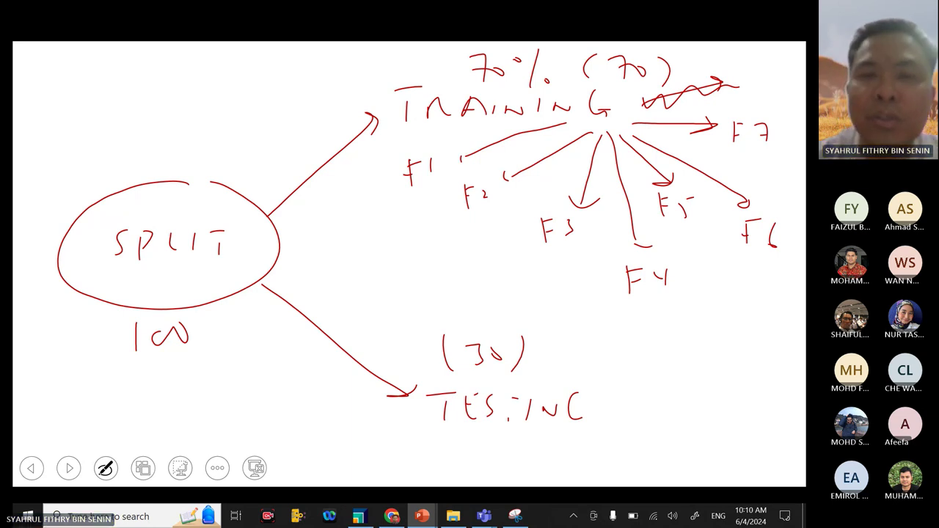
Step: Write "(7)" beneath each of the fold labels F1 to F7
mouse_move(396, 191)
left_mouse_down()
mouse_move(388, 213)
mouse_move(423, 211)
mouse_move(465, 233)
mouse_move(498, 229)
left_mouse_up()
left_click_drag(545, 251, 543, 268)
mouse_move(555, 250)
left_mouse_down()
mouse_move(560, 265)
mouse_move(577, 257)
left_mouse_up()
left_click_drag(578, 244, 581, 268)
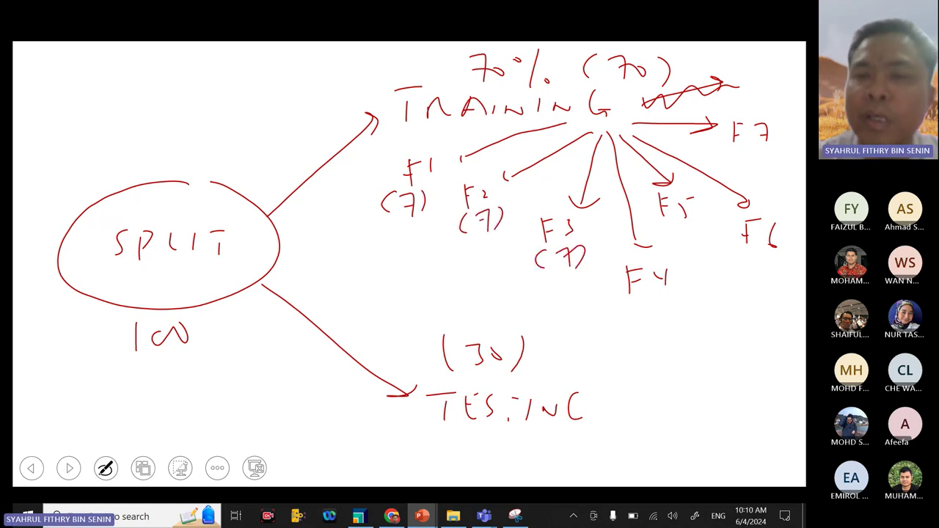
mouse_move(638, 304)
left_mouse_down()
mouse_move(632, 327)
mouse_move(675, 330)
left_mouse_up()
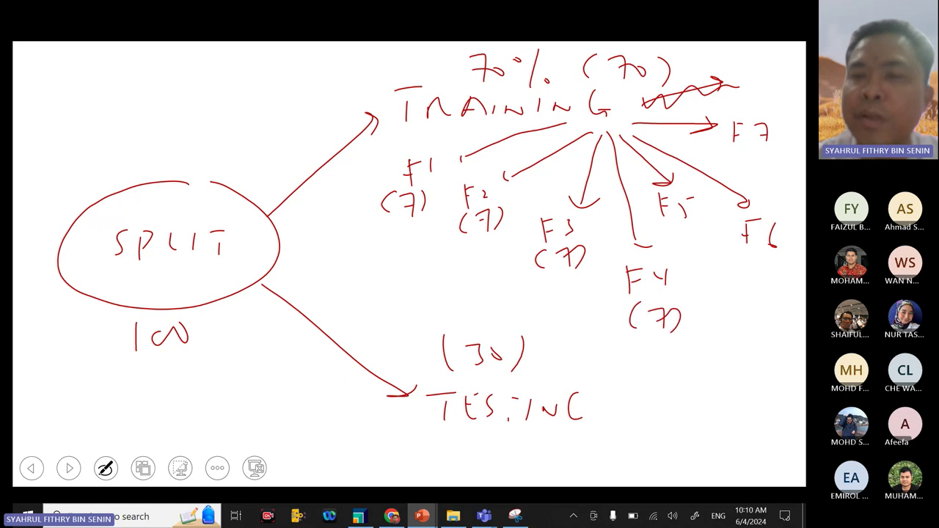
mouse_move(680, 226)
left_mouse_down()
mouse_move(672, 248)
mouse_move(706, 254)
mouse_move(740, 282)
mouse_move(766, 260)
mouse_move(758, 291)
left_mouse_up()
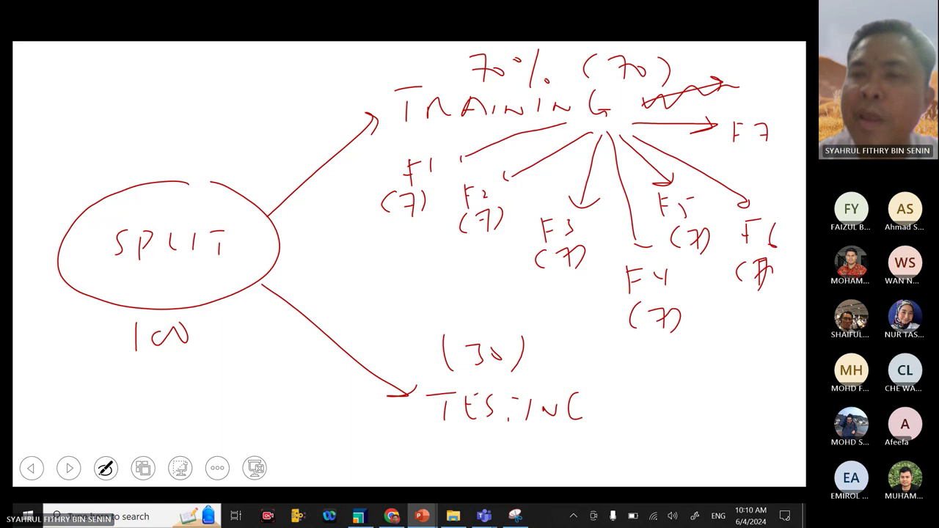
left_click(760, 156)
mouse_move(743, 155)
left_mouse_down()
mouse_move(742, 170)
mouse_move(780, 179)
left_mouse_up()
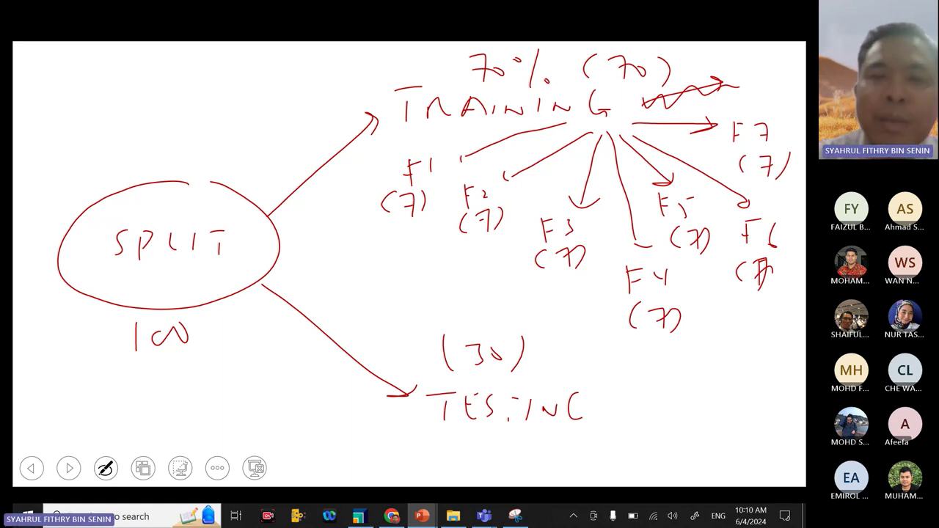
Step: Circle each of the seven folds F1 to F7 together with its count, going around F1 twice
mouse_move(442, 150)
left_mouse_down()
mouse_move(380, 171)
mouse_move(440, 239)
mouse_move(442, 156)
left_mouse_up()
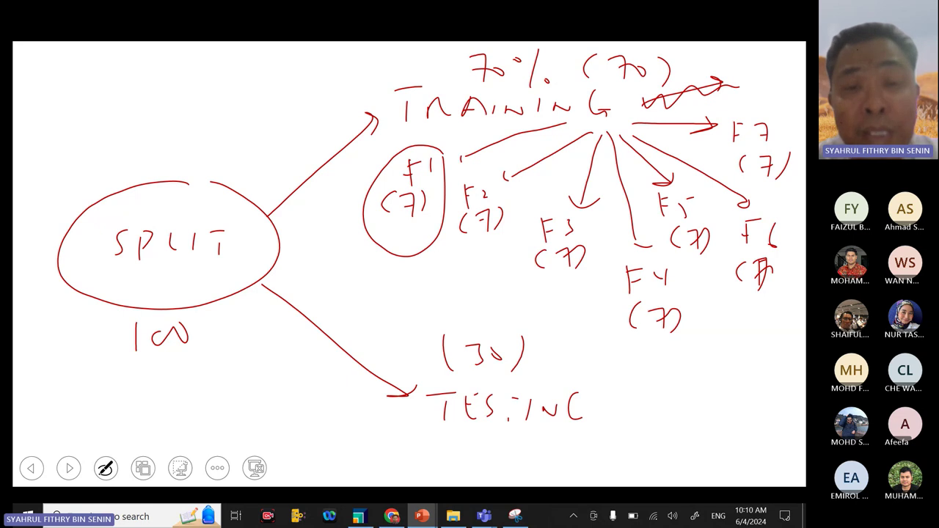
mouse_move(445, 160)
left_mouse_down()
mouse_move(416, 152)
mouse_move(447, 166)
left_mouse_up()
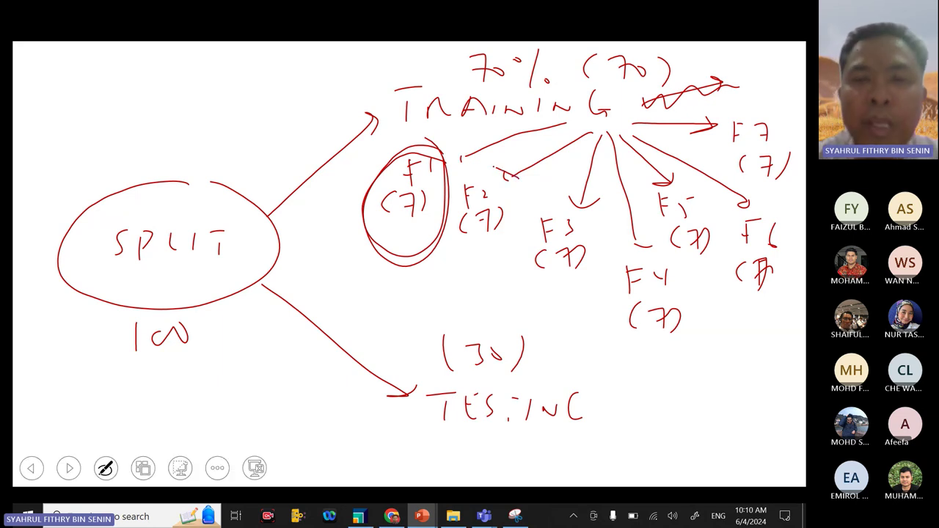
mouse_move(496, 170)
left_mouse_down()
mouse_move(443, 238)
mouse_move(506, 176)
left_mouse_up()
mouse_move(584, 209)
left_mouse_down()
mouse_move(594, 223)
mouse_move(534, 280)
mouse_move(591, 216)
left_mouse_up()
mouse_move(679, 257)
left_mouse_down()
mouse_move(608, 294)
mouse_move(696, 283)
left_mouse_up()
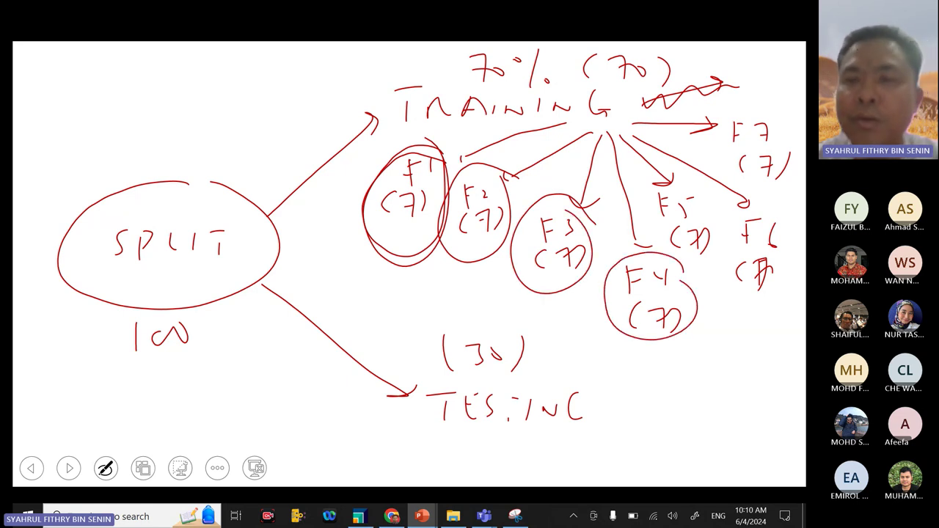
mouse_move(649, 224)
left_mouse_down()
mouse_move(657, 245)
mouse_move(657, 184)
mouse_move(651, 198)
left_mouse_up()
left_click_drag(756, 217, 763, 220)
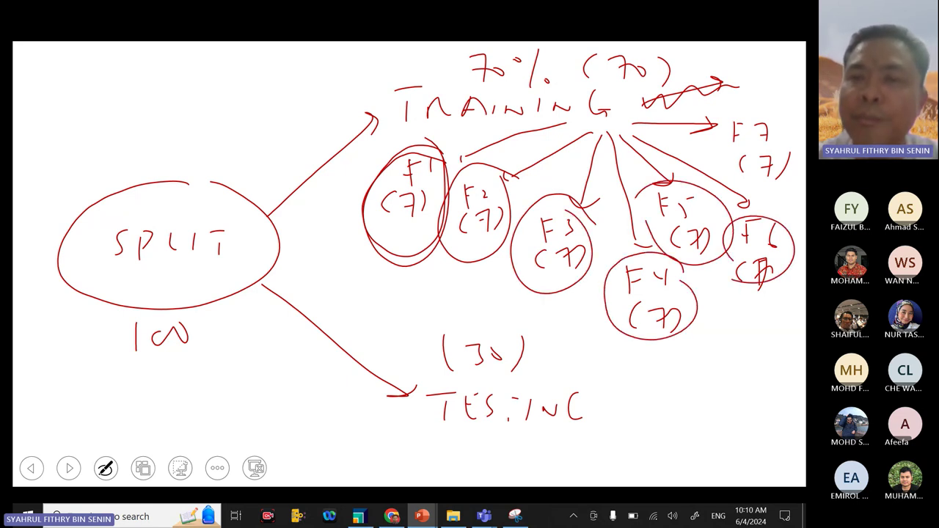
mouse_move(796, 150)
left_mouse_down()
mouse_move(730, 192)
mouse_move(792, 140)
left_mouse_up()
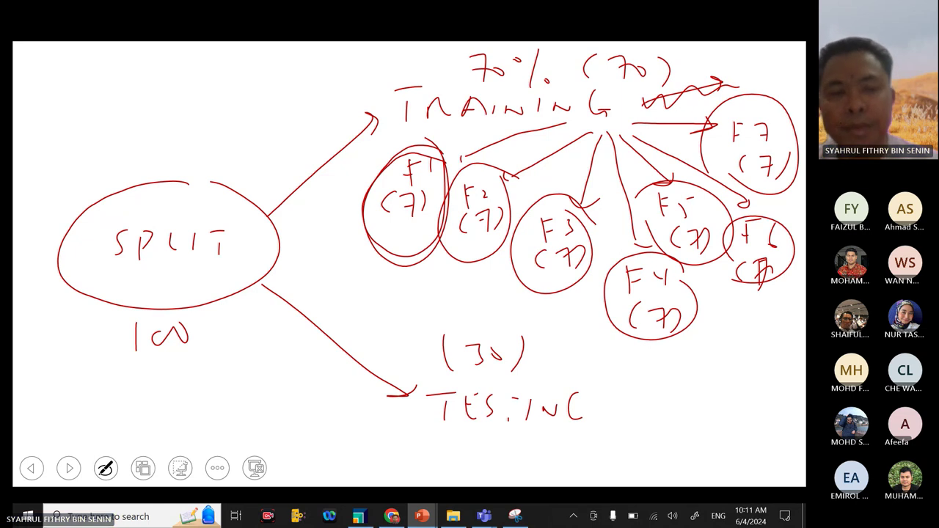
Step: End the slide show keeping the ink annotations, and bring up the Teams meeting window
key("Escape")
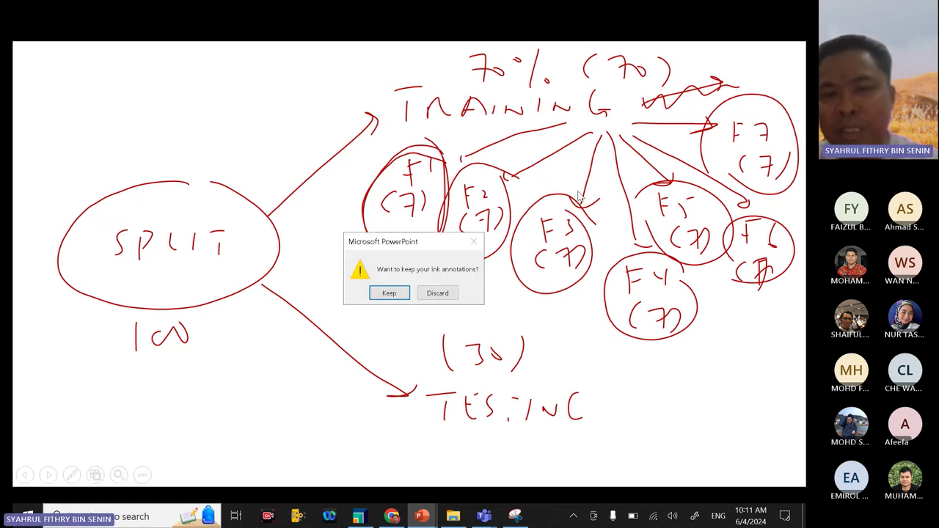
left_click(391, 292)
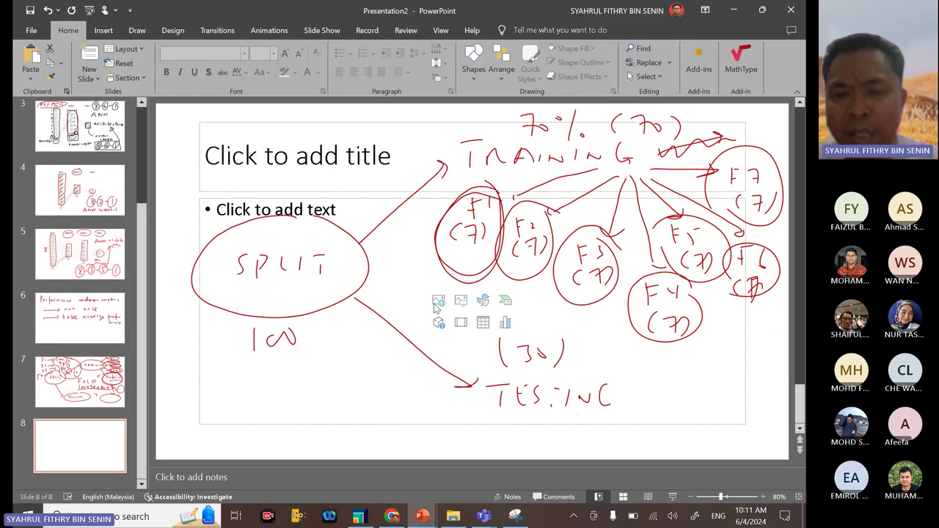
mouse_move(483, 516)
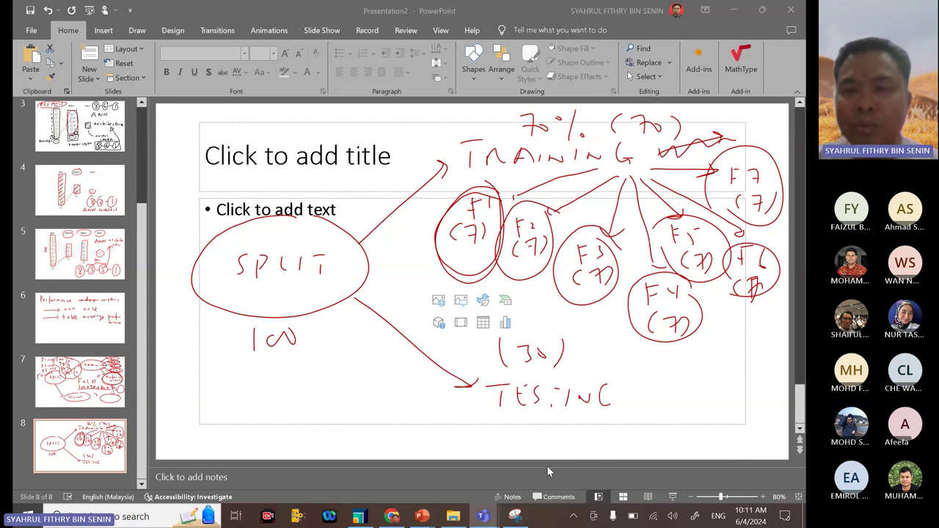
key("alt+Tab")
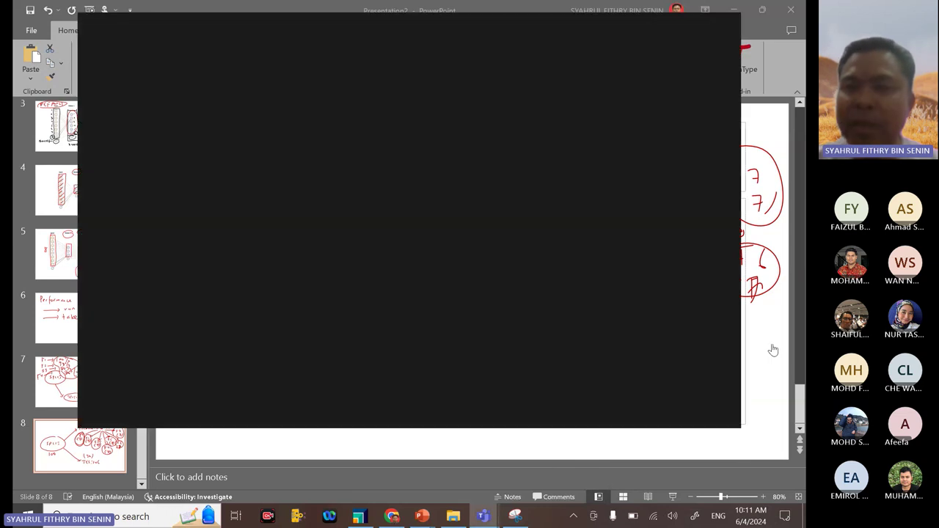
left_click(707, 27)
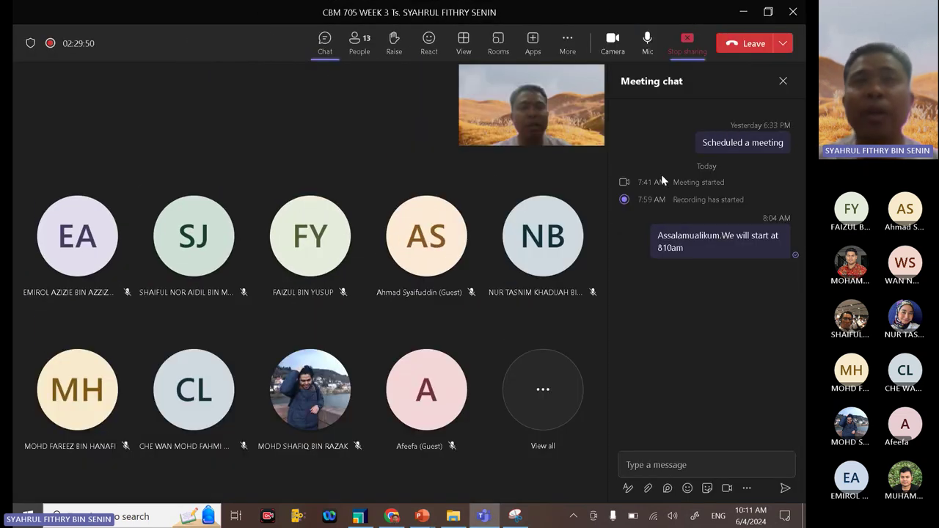
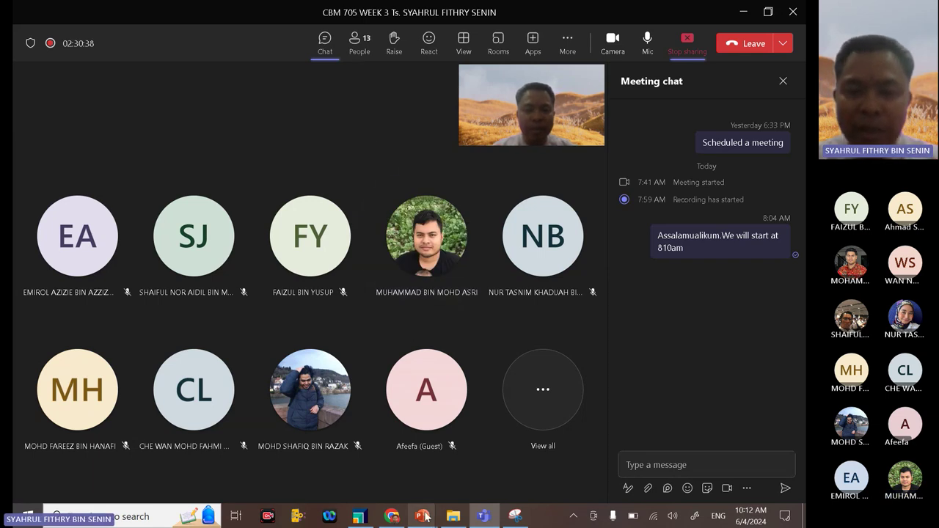
Step: Switch to RapidMiner's process design and delete the Neural Net, Apply Model and Performance operators plus the leftover Split Data output connection
mouse_move(422, 516)
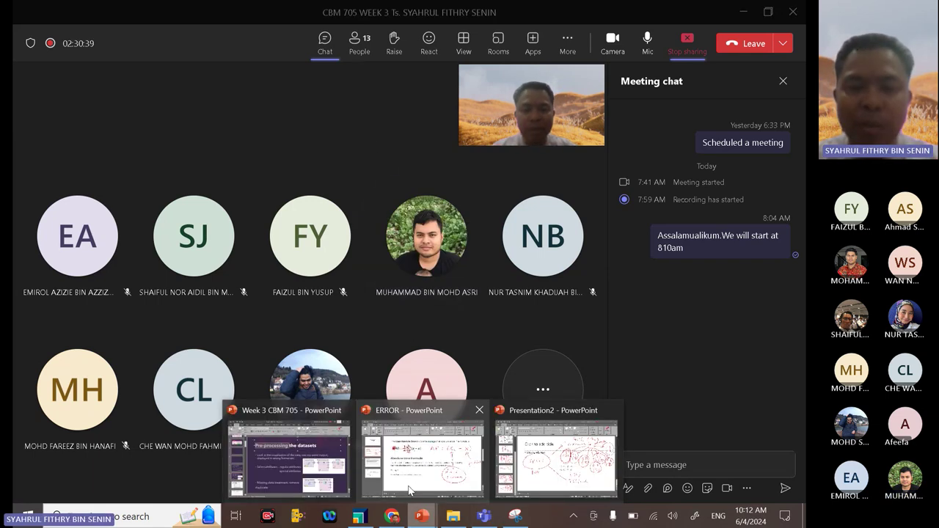
left_click(360, 516)
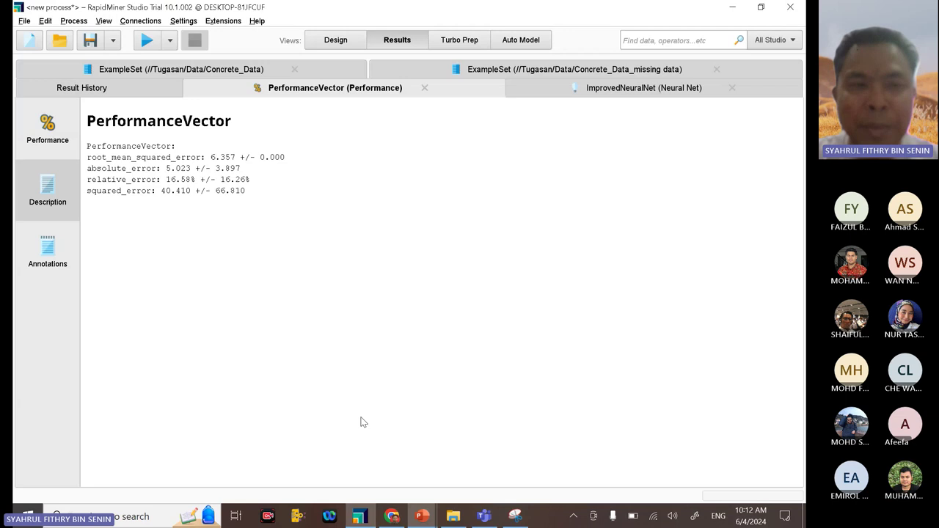
left_click(335, 40)
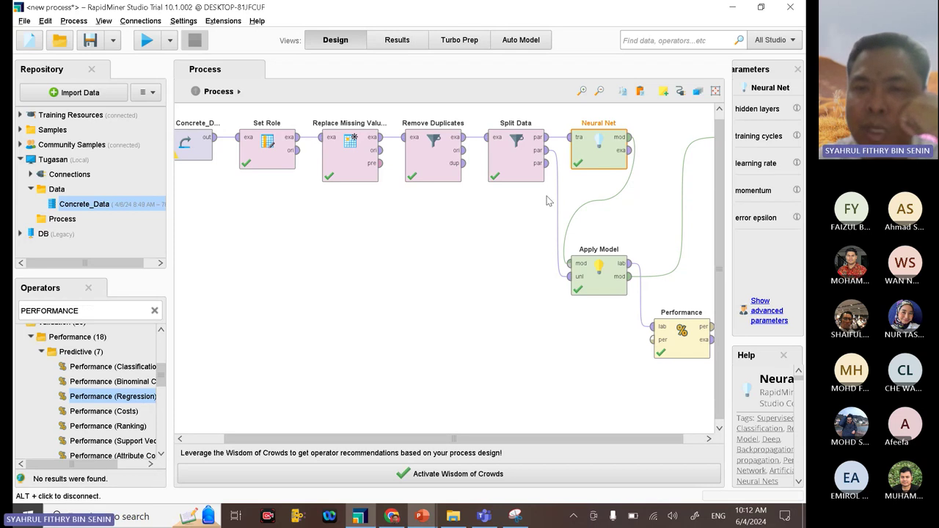
left_click(497, 245)
left_click(585, 168)
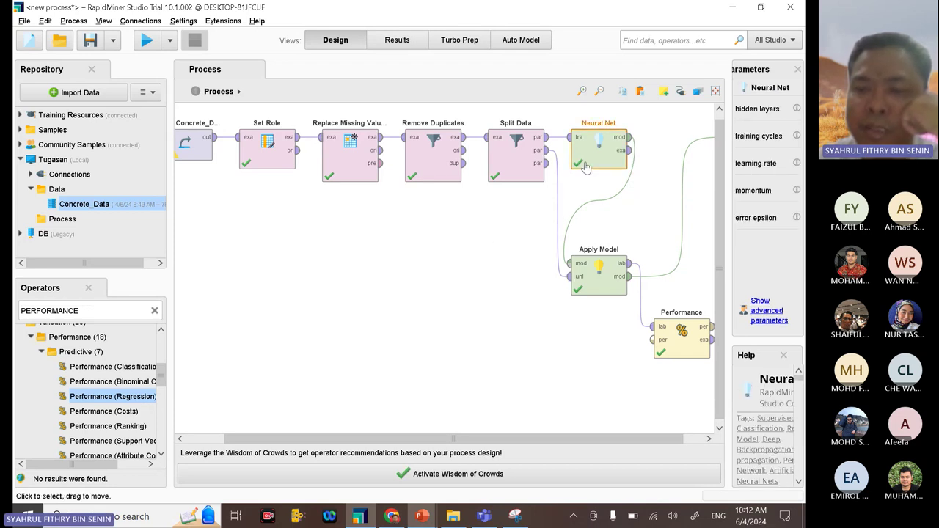
key("Delete")
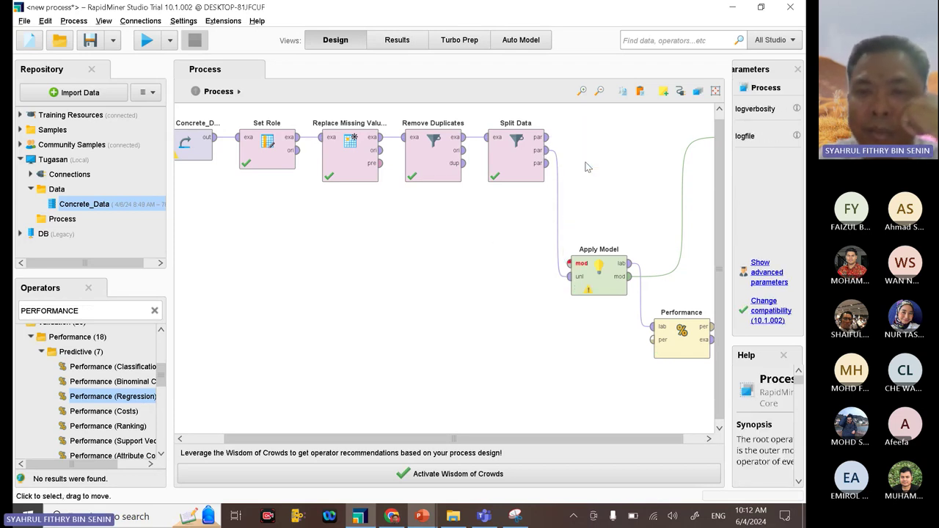
left_click(606, 277)
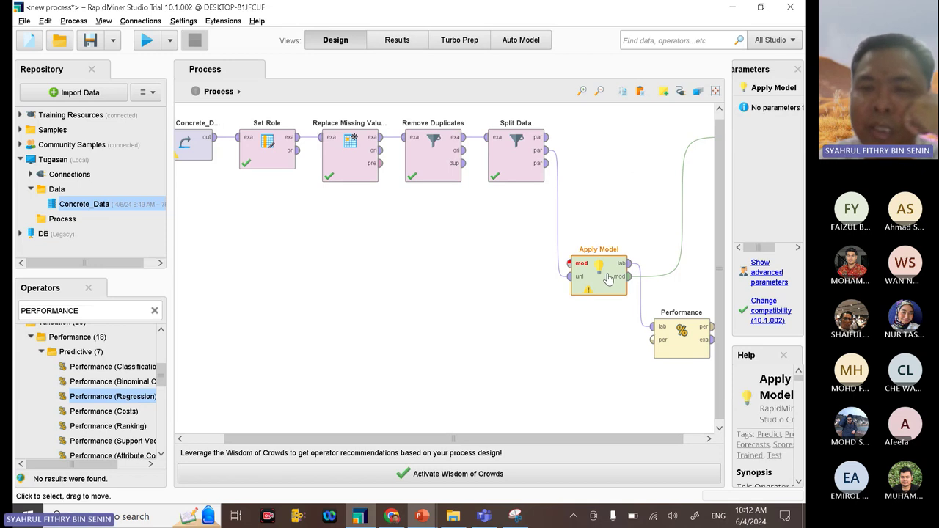
key("Delete")
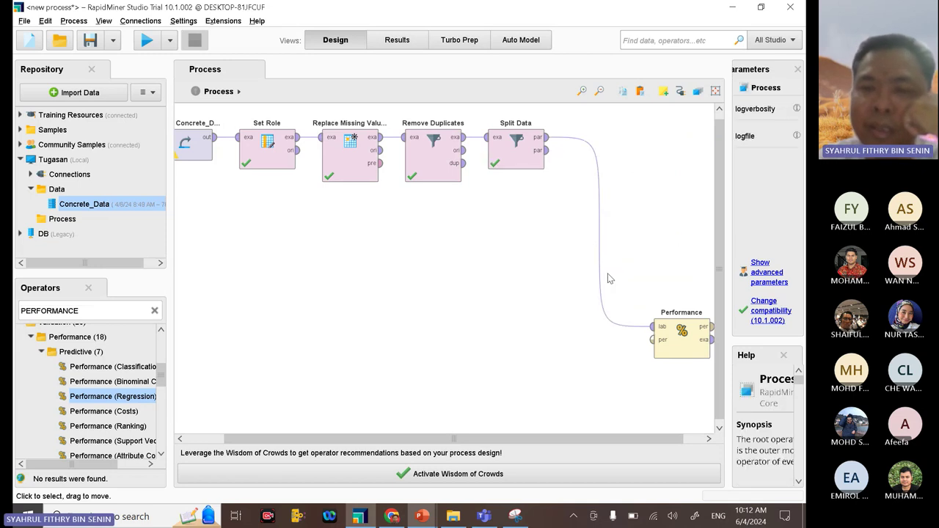
left_click(669, 349)
key("Delete")
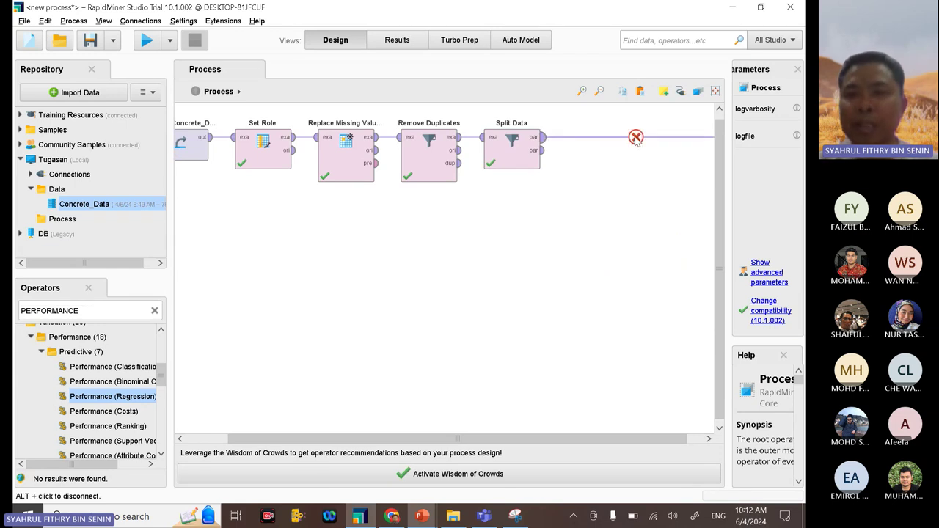
left_click(635, 137)
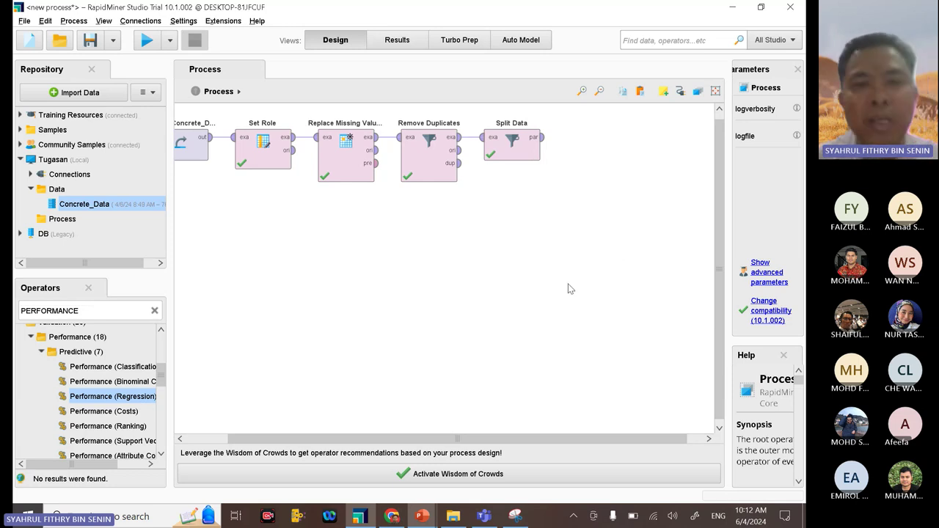
Step: Find the Cross Validation operator, place it after Split Data, and connect Split Data's first partition output to its example set input
left_click_drag(113, 314, 15, 320)
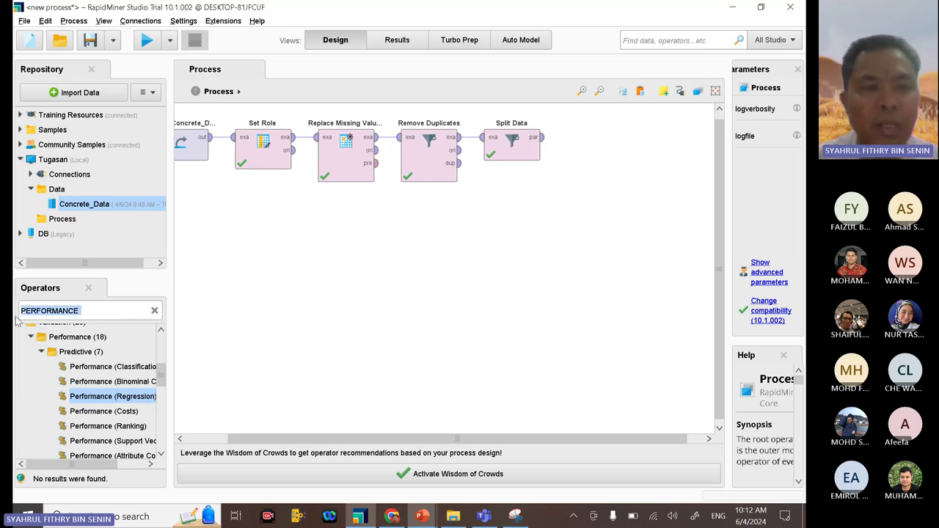
type("CROSS  ")
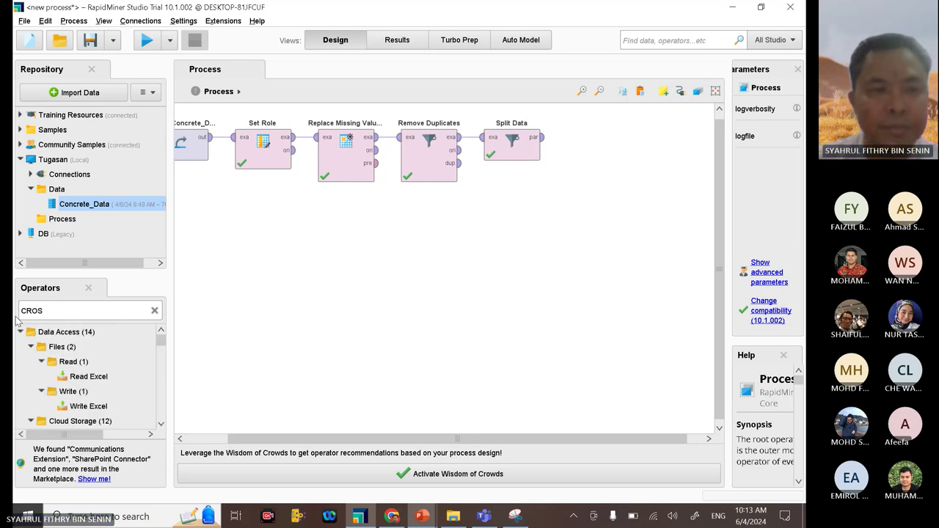
type("VALIAT")
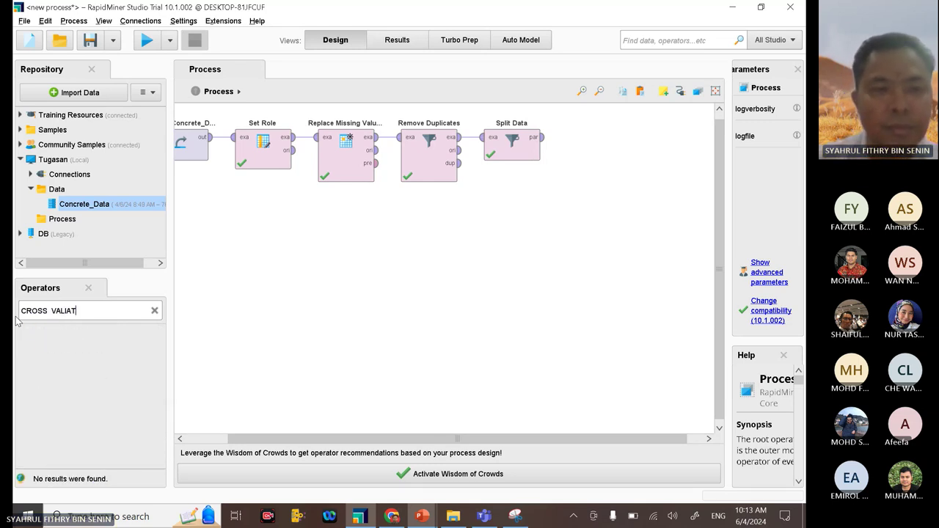
key("BackSpace")
key("BackSpace")
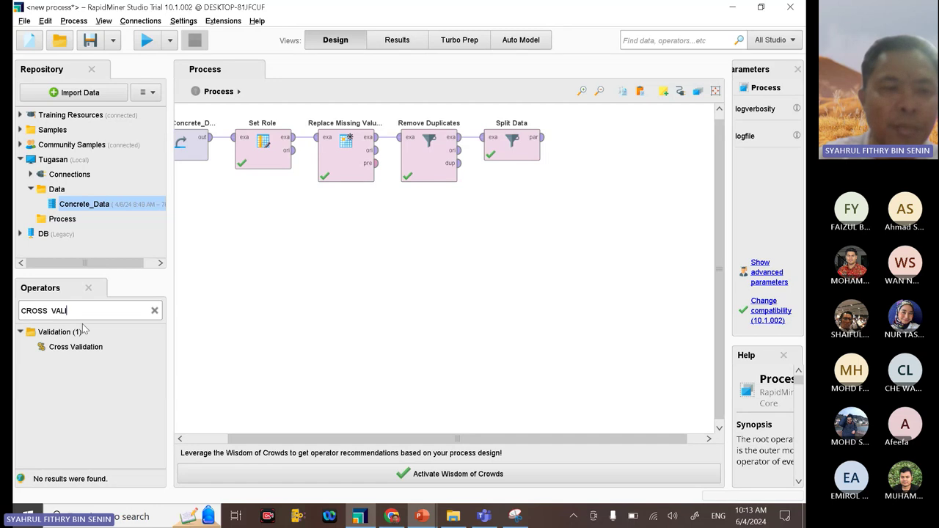
left_click_drag(75, 347, 589, 146)
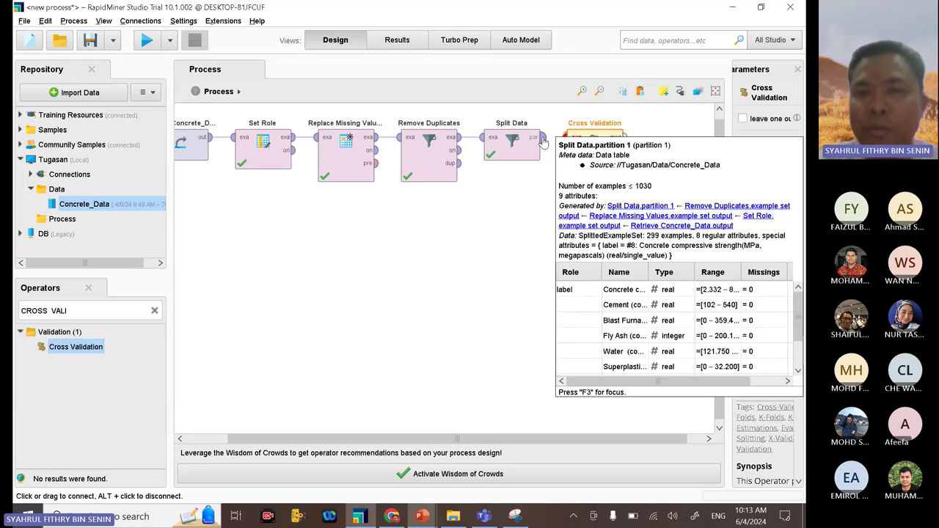
left_click(543, 141)
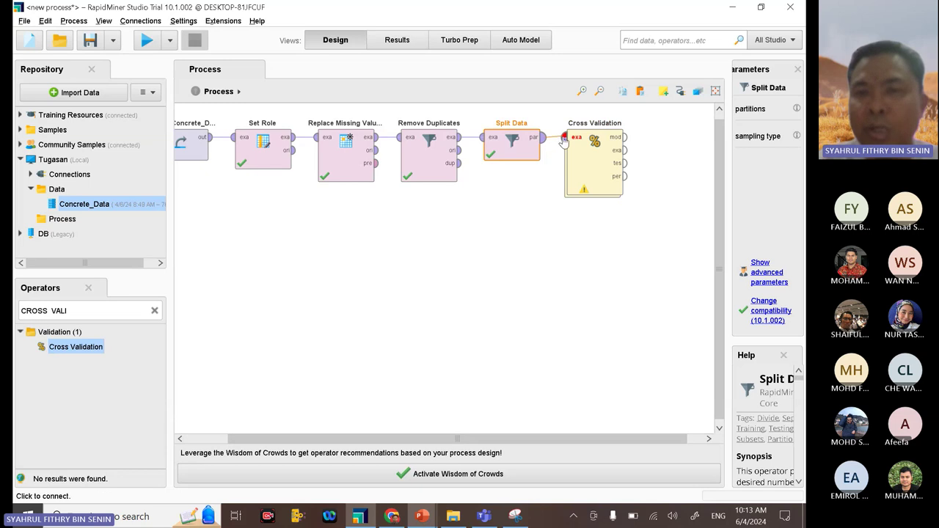
left_click(563, 139)
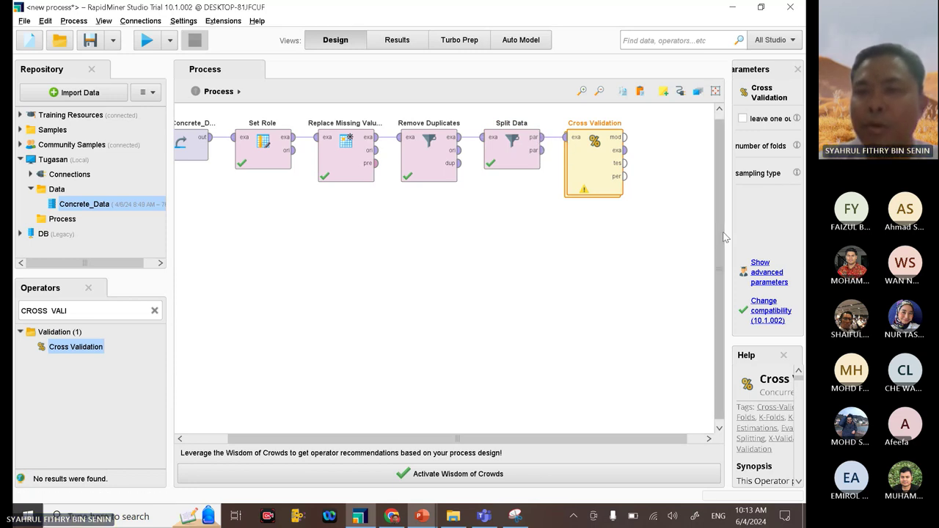
Step: Widen the area for parameter settings and open the Cross Validation operator's inner Training and Testing subprocesses
left_click_drag(724, 239, 688, 250)
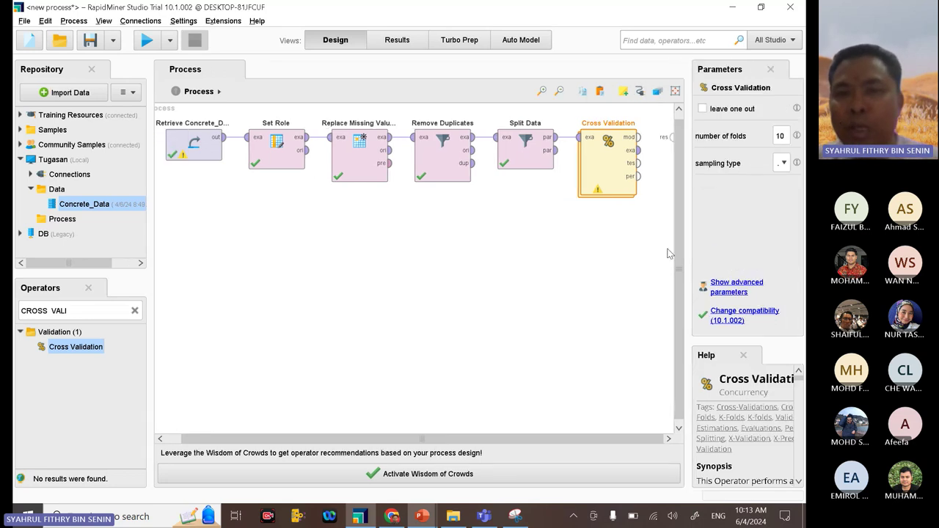
double_click(613, 170)
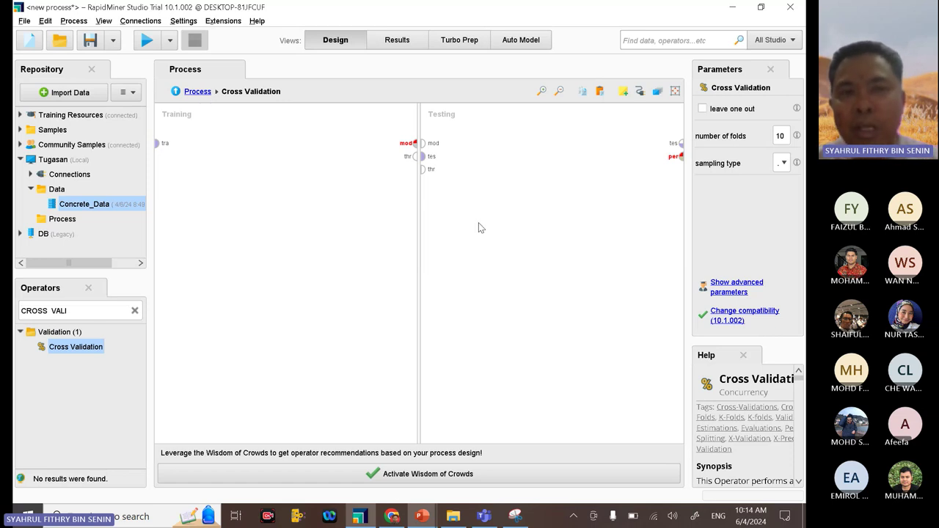
left_click(198, 91)
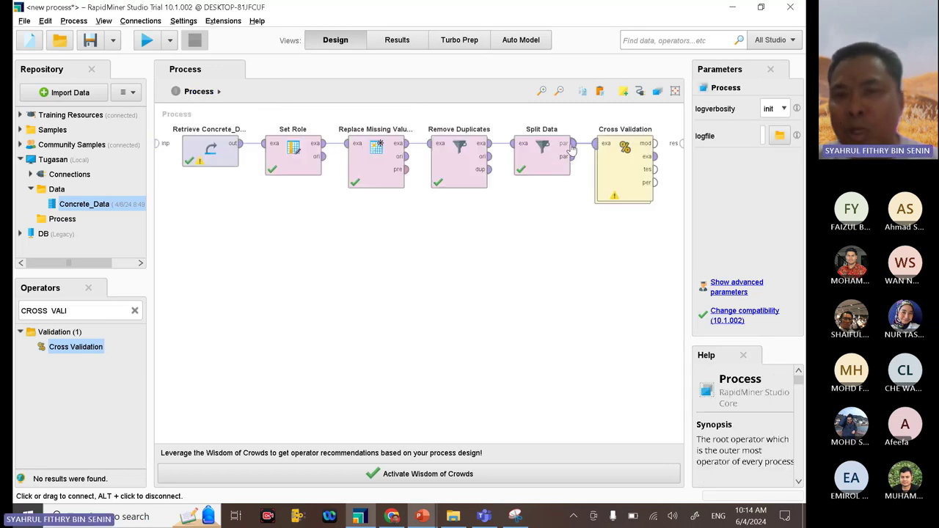
left_click(622, 170)
double_click(622, 172)
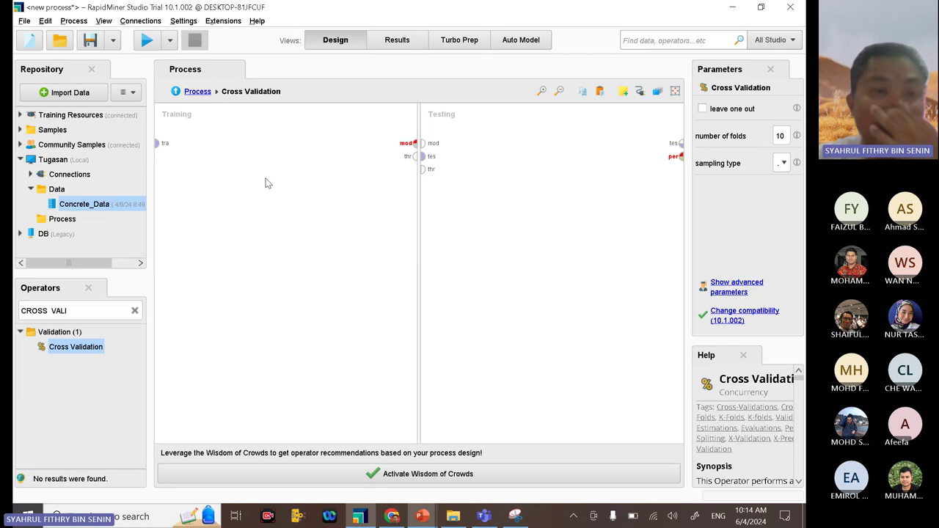
Step: Search the operators for NEURALNET and add a Neural Net operator to the Training subprocess
triple_click(85, 314)
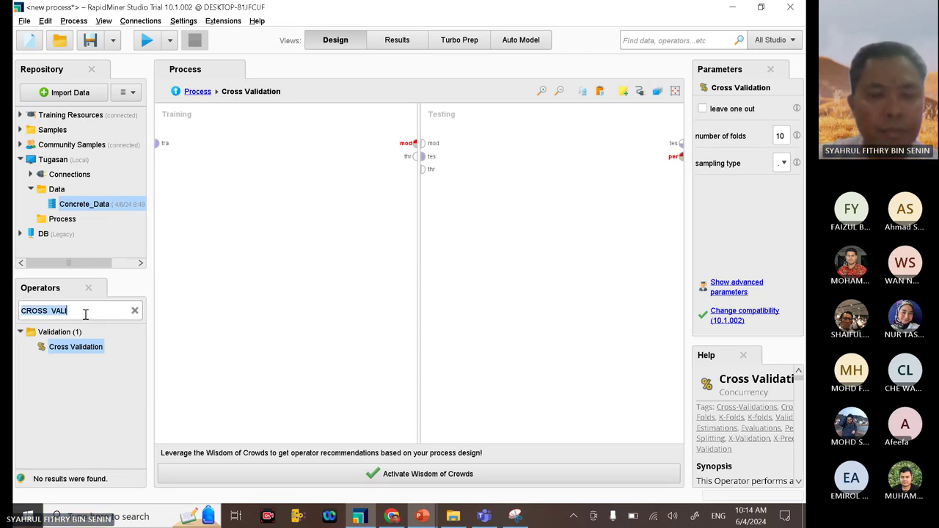
type("NEURAK")
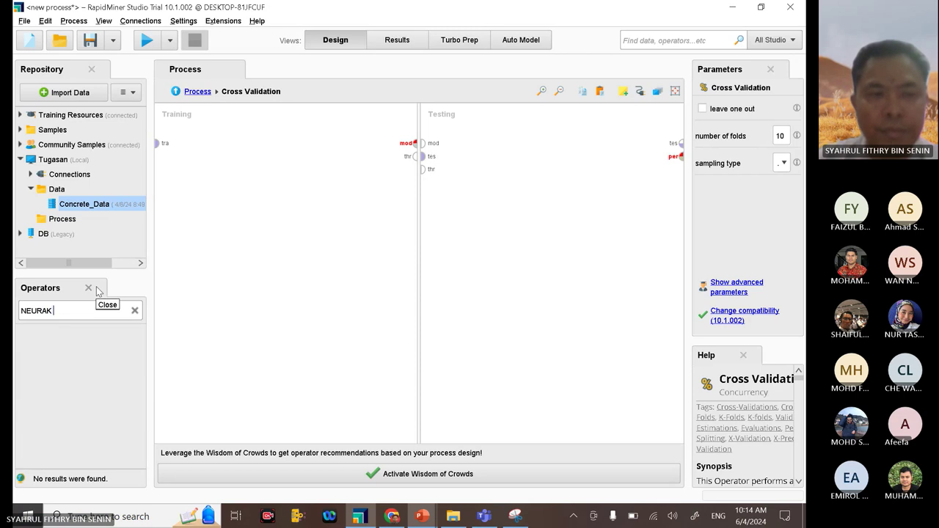
key("BackSpace")
type("LNET")
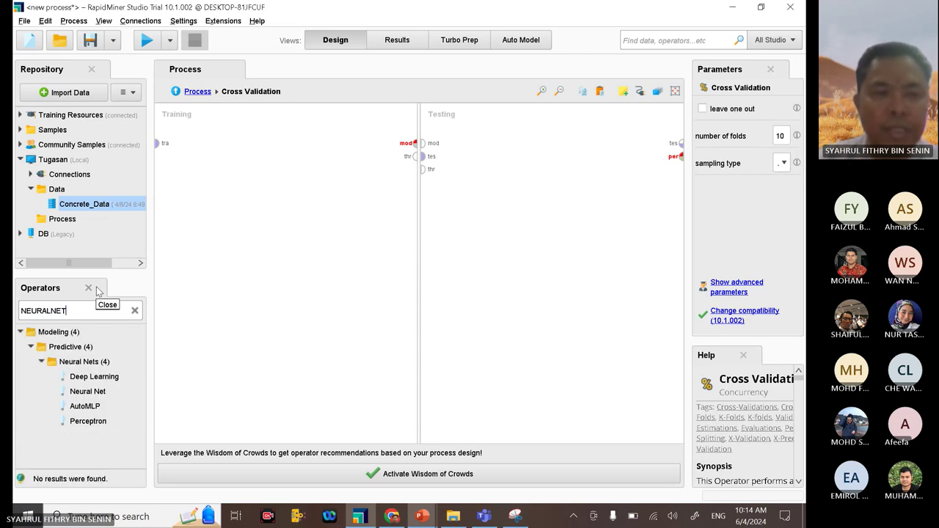
left_click_drag(78, 389, 238, 157)
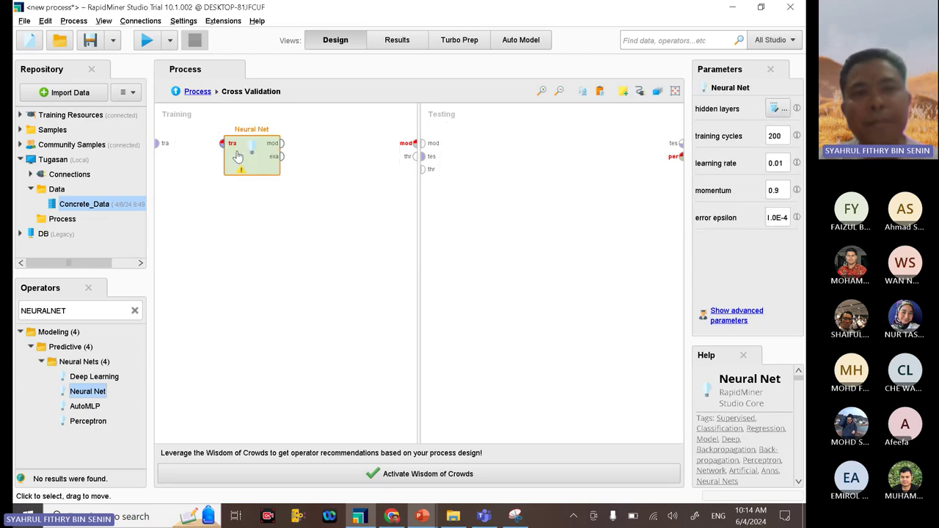
Step: Connect the training set input to Neural Net and its model output to the Training subprocess's model port
left_click(162, 145)
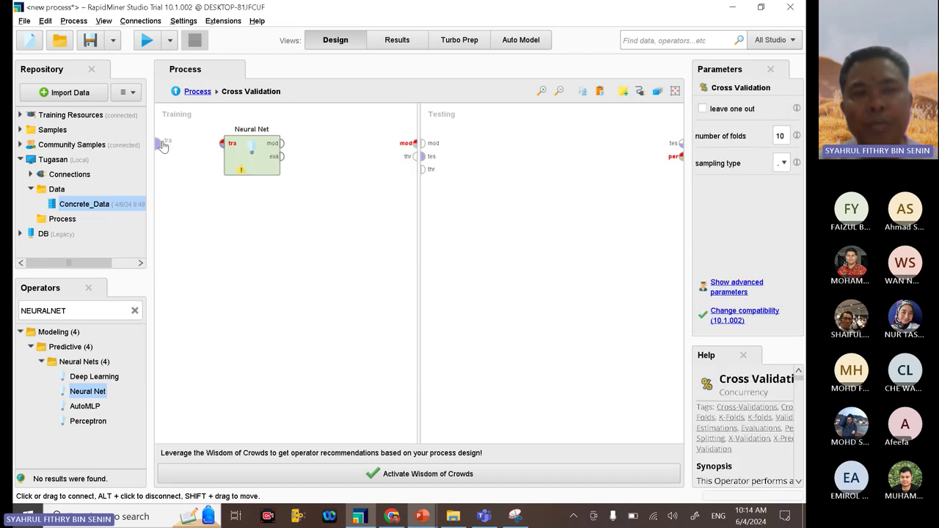
left_click(222, 145)
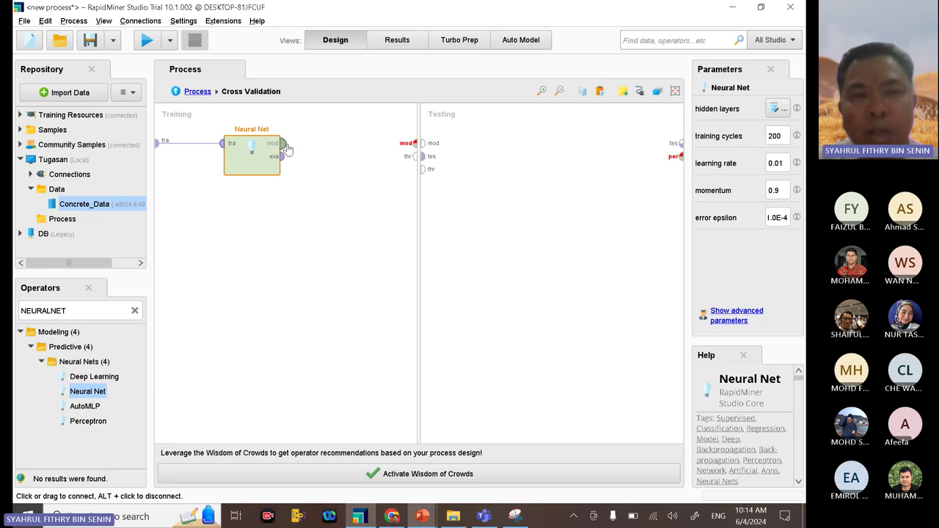
mouse_move(286, 149)
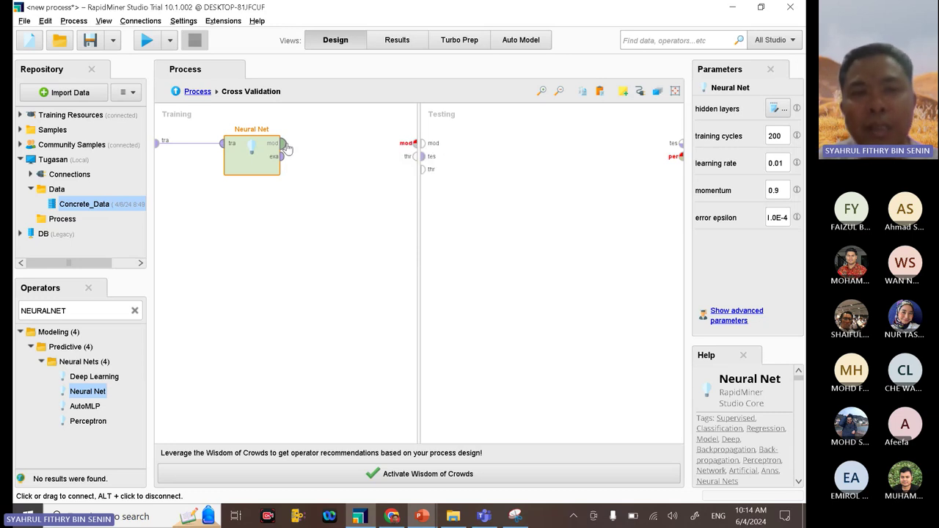
left_click(286, 147)
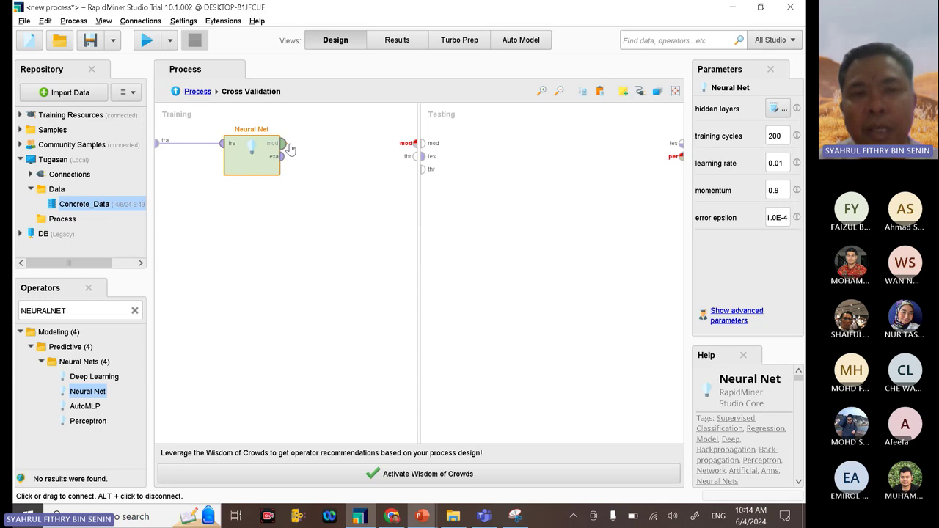
left_click(410, 147)
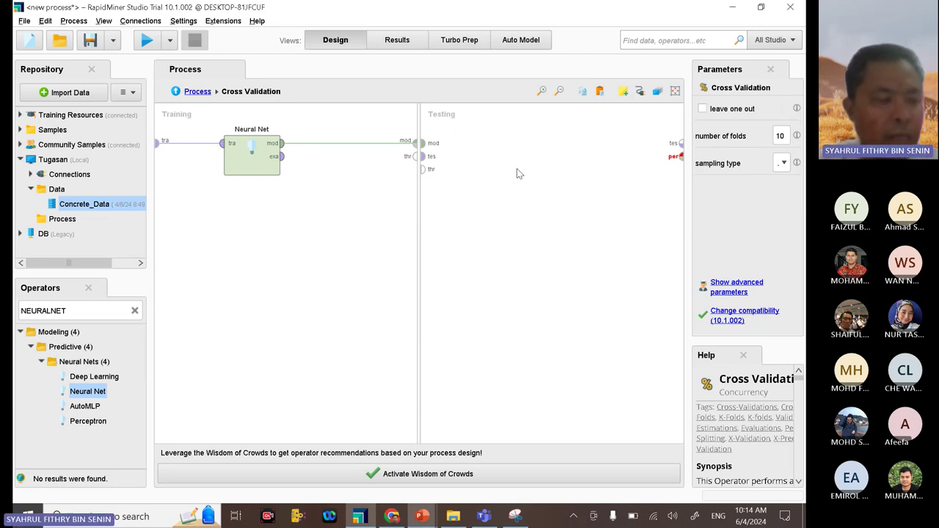
Step: Search the operators for APPLY MODEL and add an Apply Model operator to the Testing subprocess
double_click(78, 311)
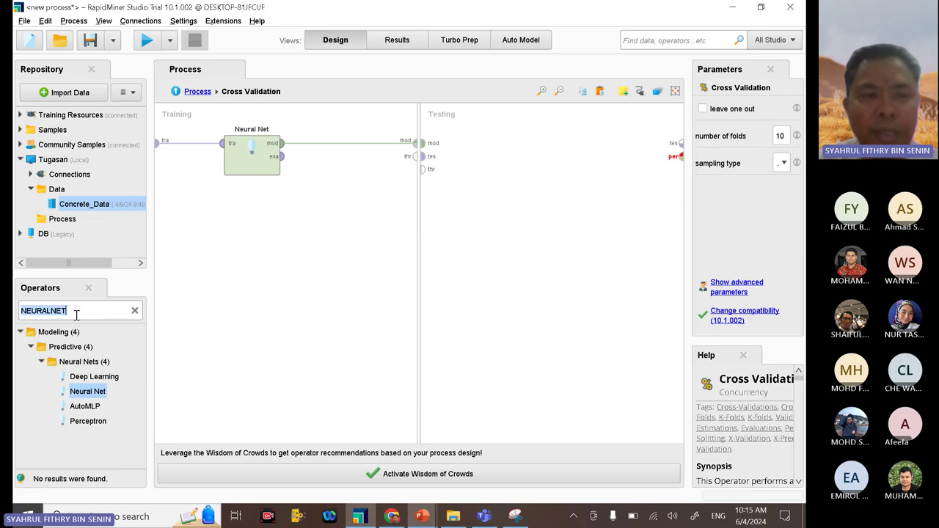
type("APPL")
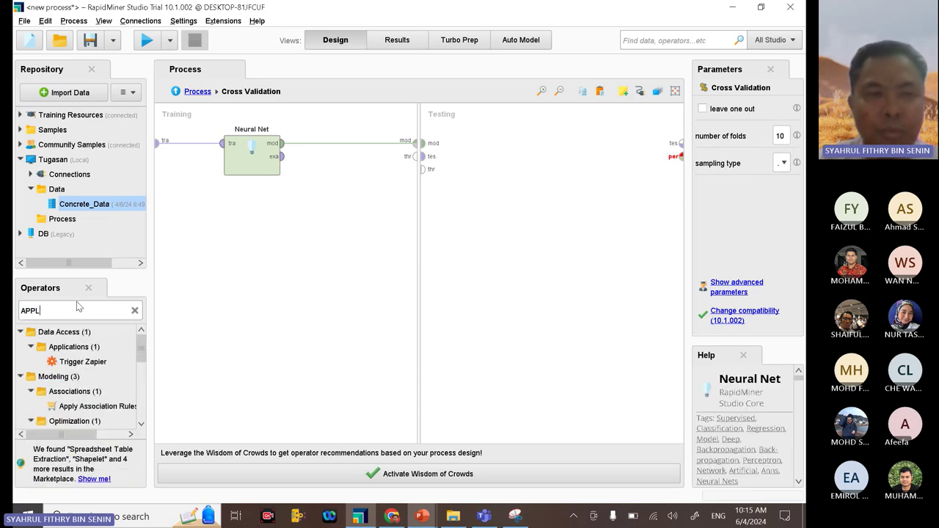
type("Y MP")
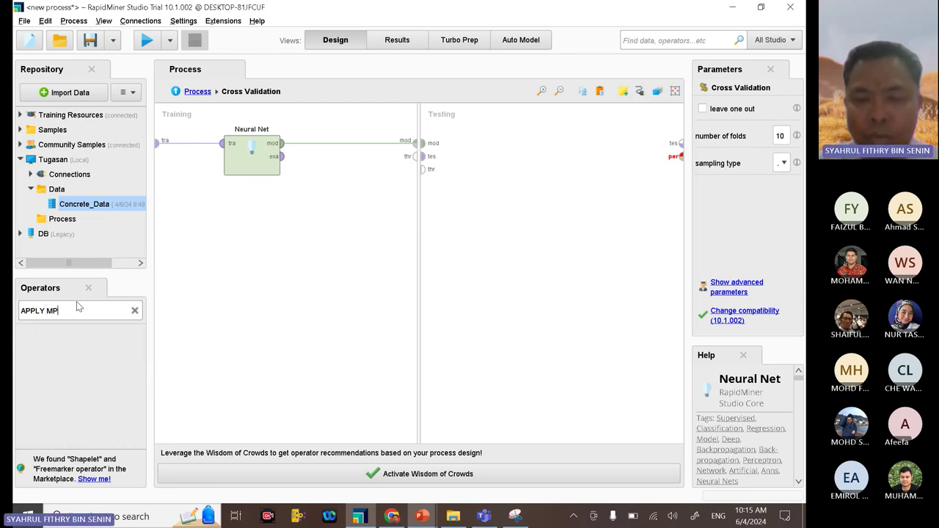
key("BackSpace")
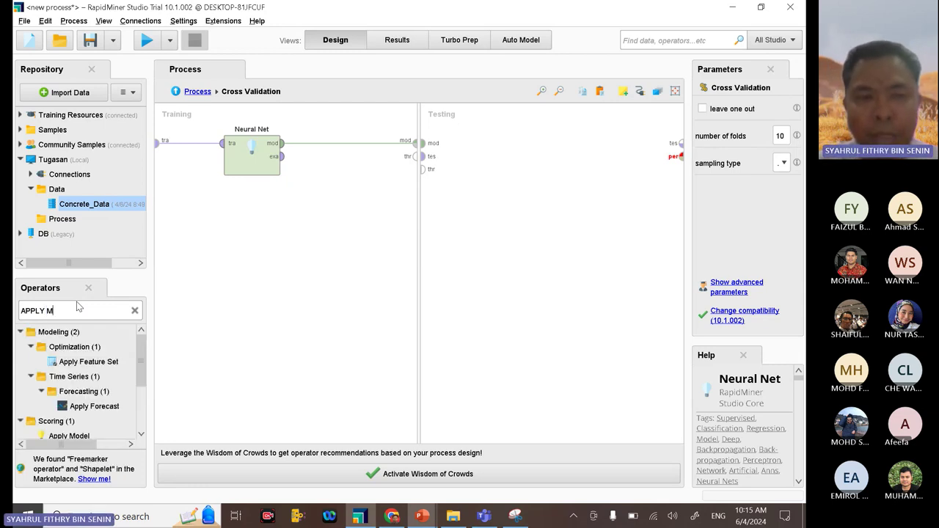
type("ODEL")
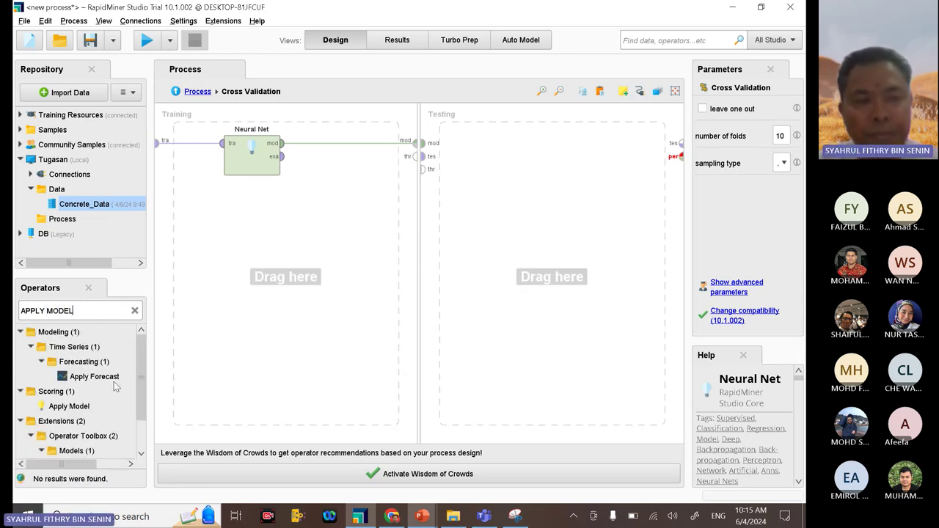
scroll(110, 381, "down", 1)
left_click_drag(75, 375, 487, 166)
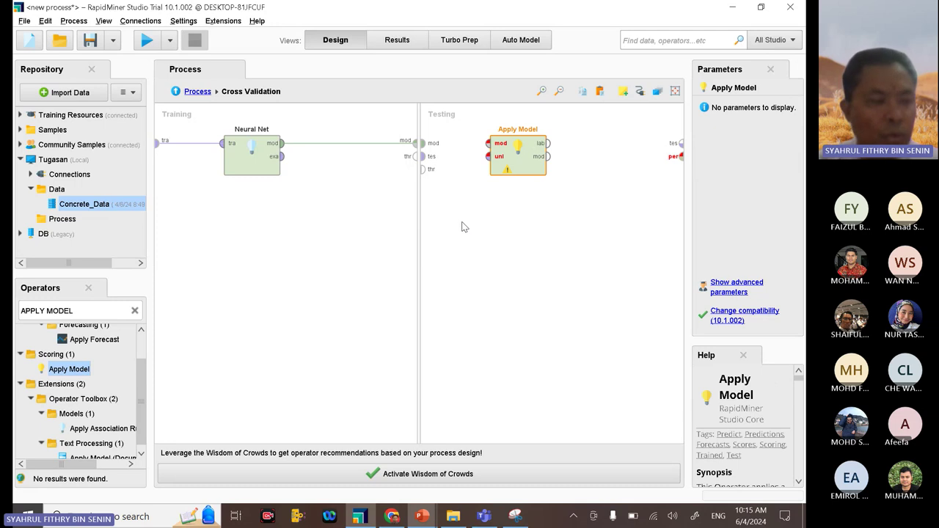
Step: Connect the Testing subprocess's model and test set ports to Apply Model's model and unlabelled data inputs
left_click(424, 146)
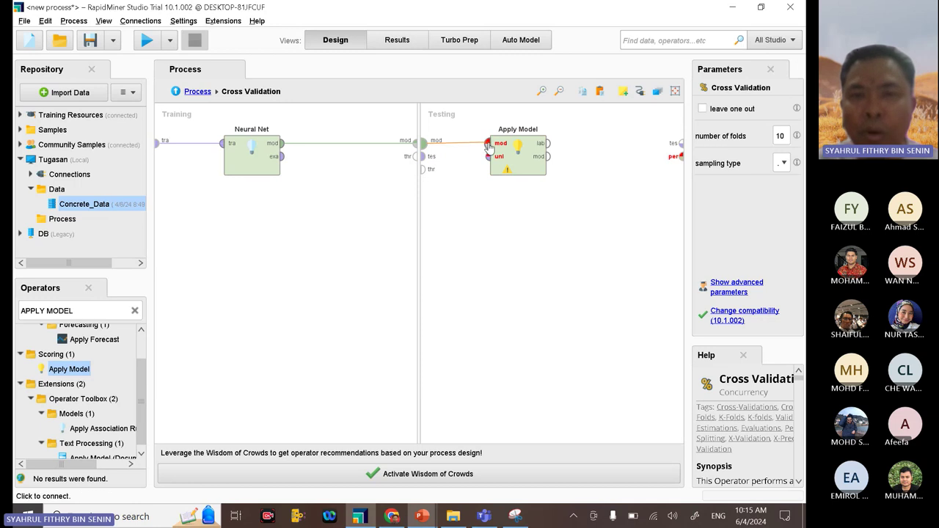
left_click(488, 143)
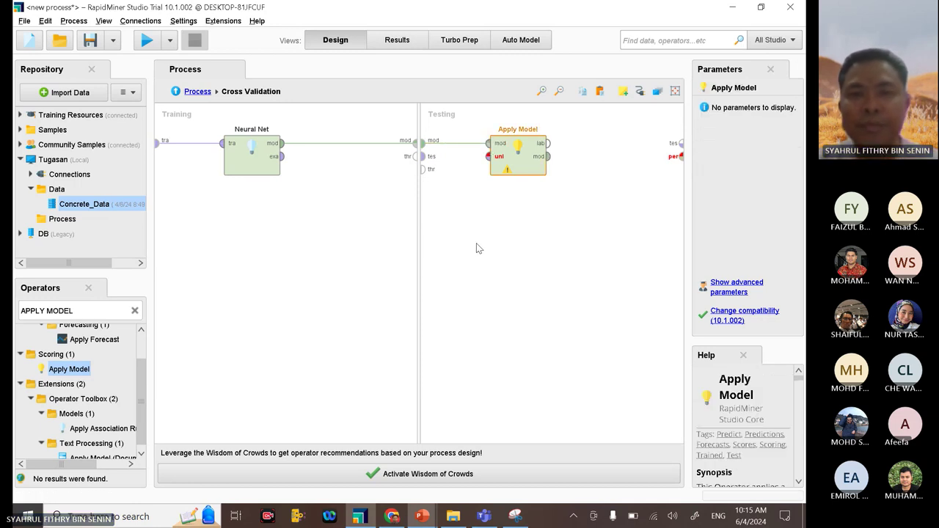
left_click(426, 161)
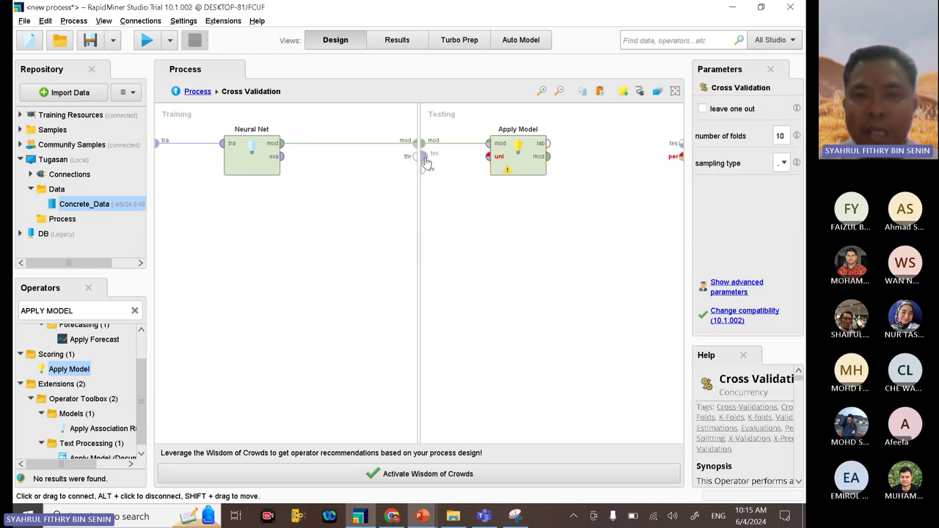
left_click_drag(426, 161, 488, 156)
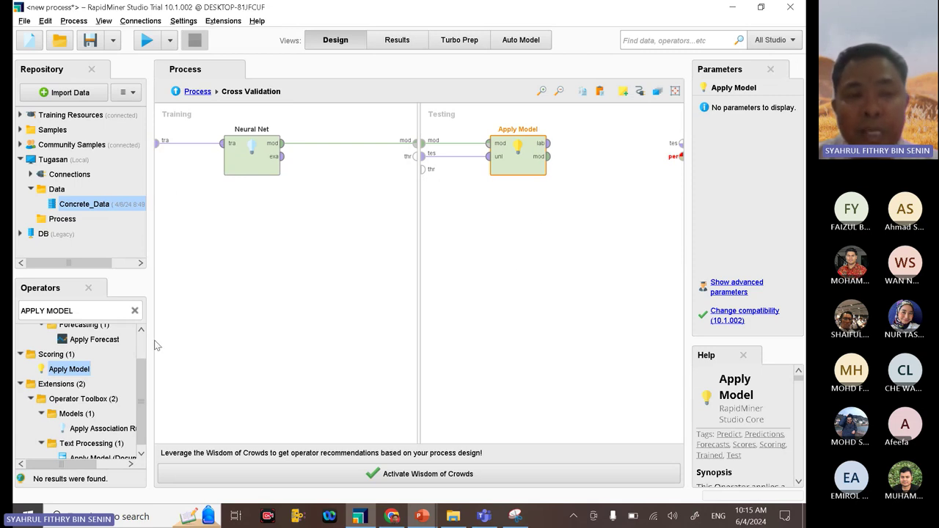
Step: Search the operators for PERFORMANCE
left_click(93, 308)
type("PE")
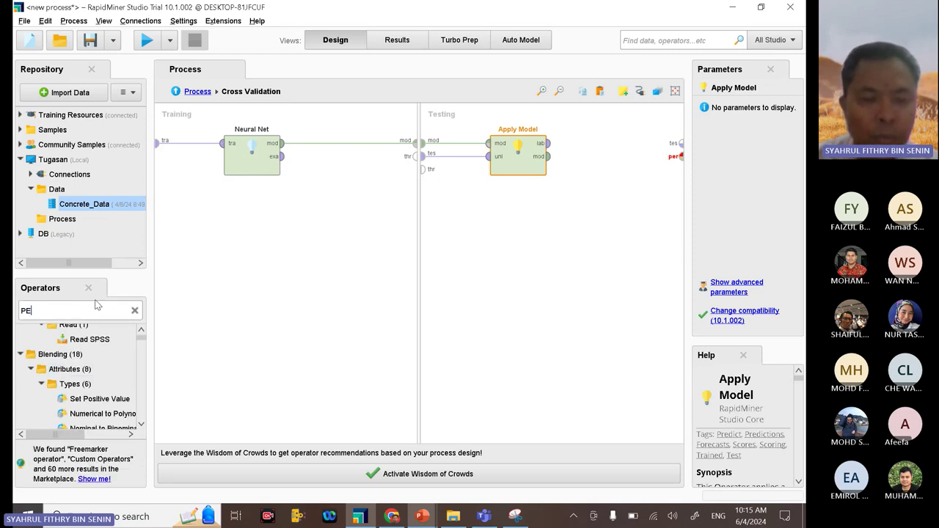
type("RFORMA")
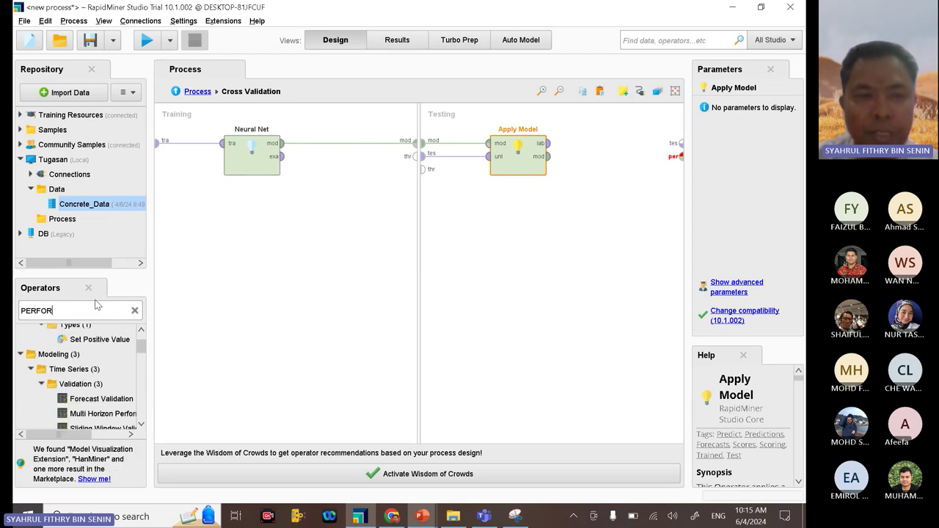
key("BackSpace")
key("BackSpace")
key("BackSpace")
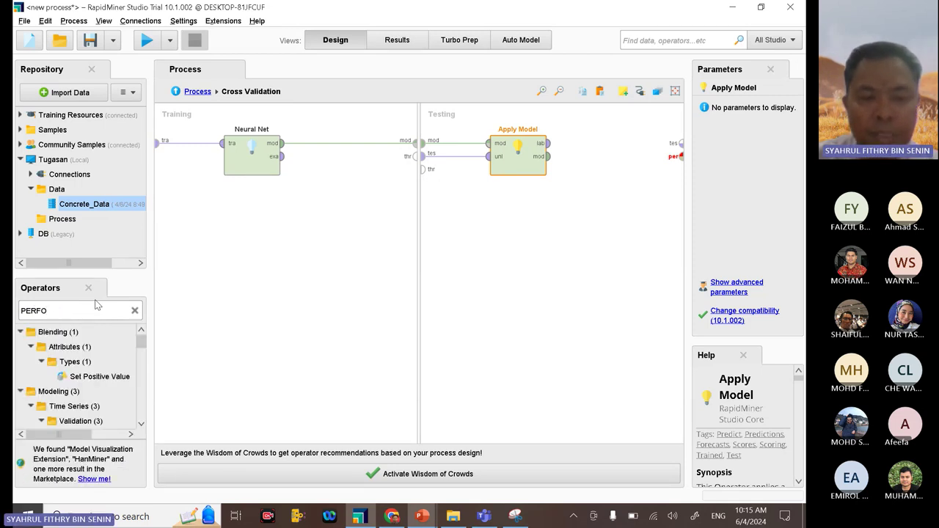
type("RMANCE")
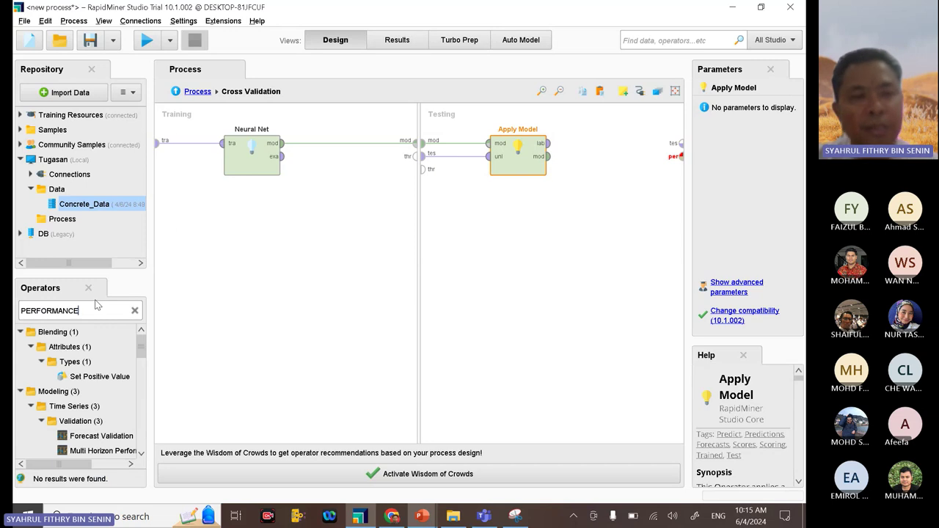
Step: Widen the operator list and add a Performance (Regression) operator after Apply Model in the Testing subprocess
scroll(102, 400, "down", 2)
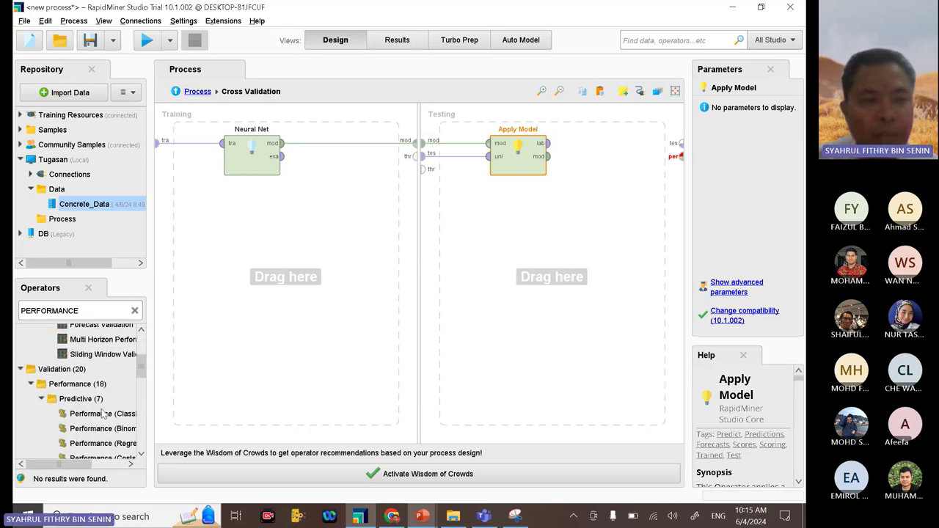
scroll(103, 414, "down", 1)
left_click_drag(150, 419, 196, 424)
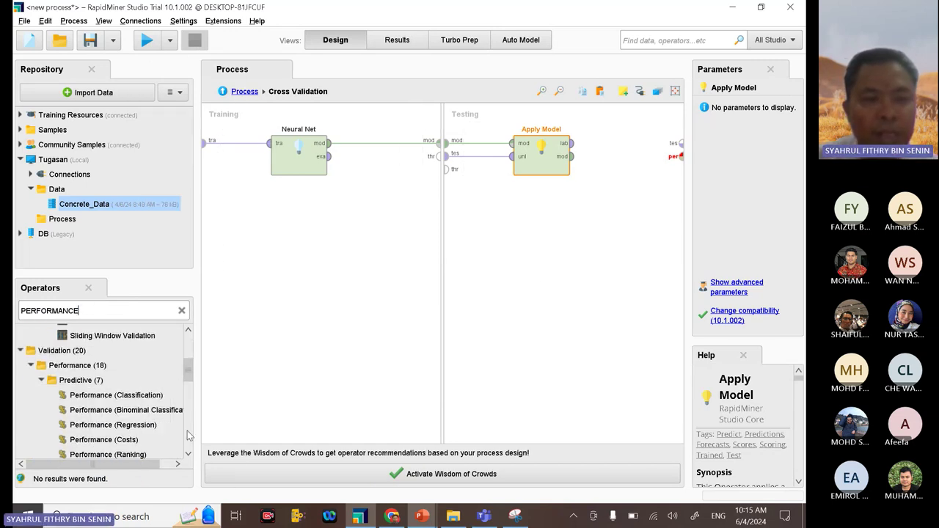
left_click(150, 425)
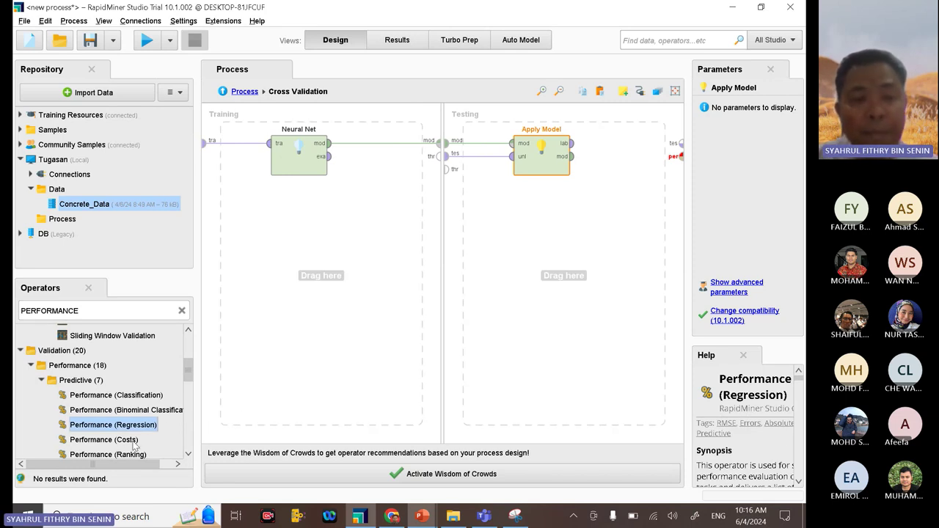
left_click_drag(143, 427, 598, 231)
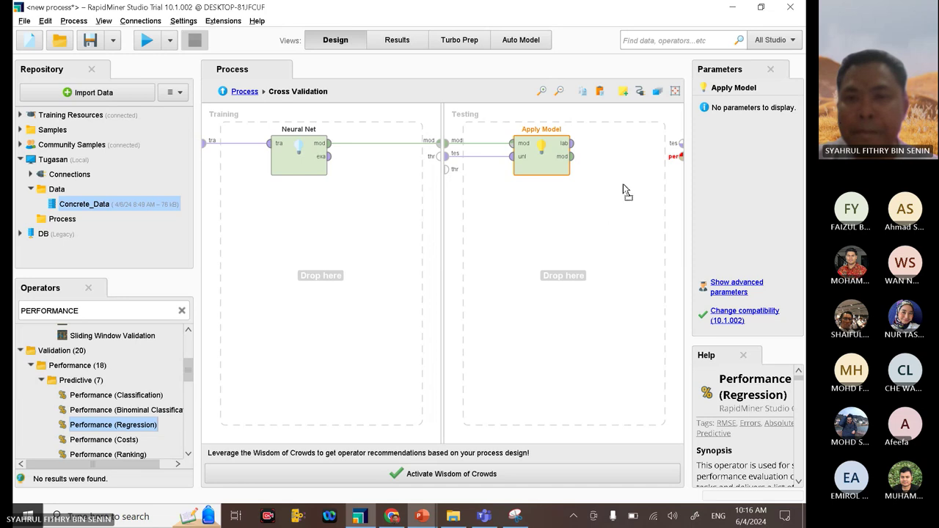
left_click_drag(623, 190, 625, 152)
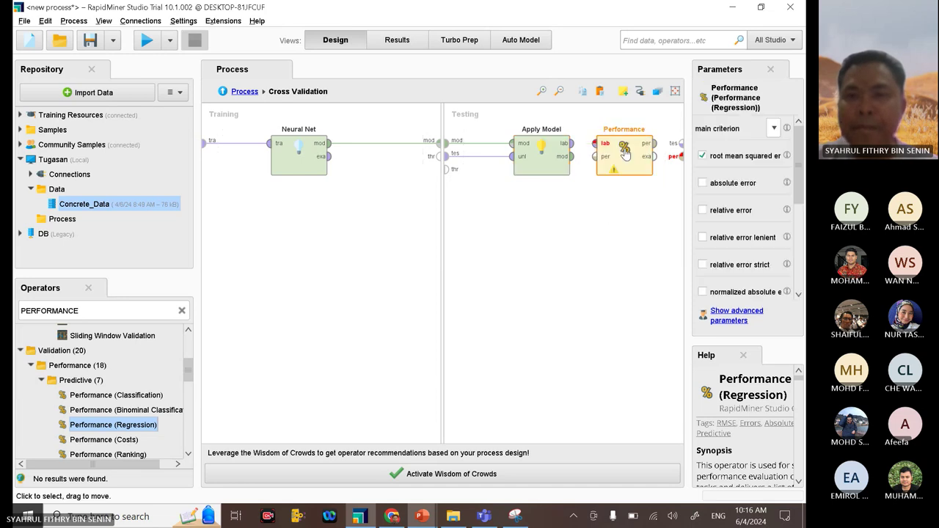
left_click(575, 283)
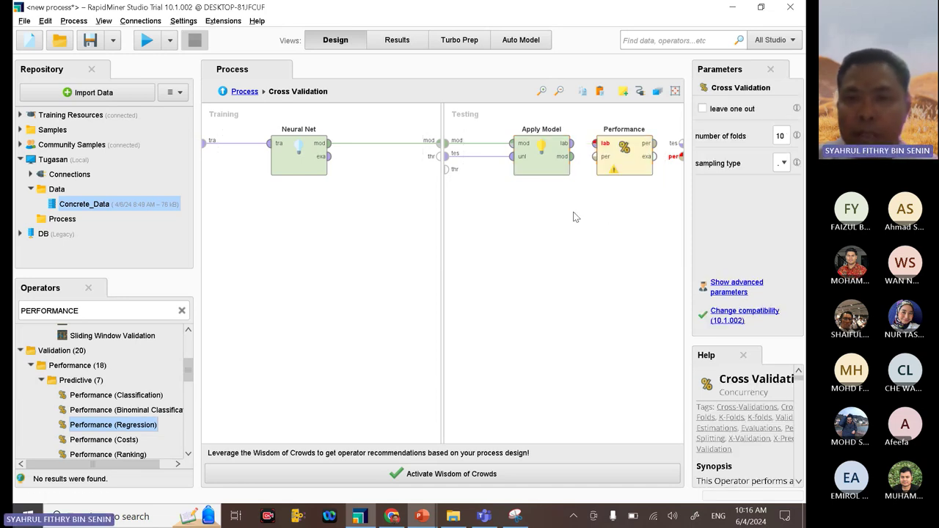
Step: Connect Apply Model's labelled data output to Performance and Performance's performance output to the Testing subprocess's performance port
left_click(574, 147)
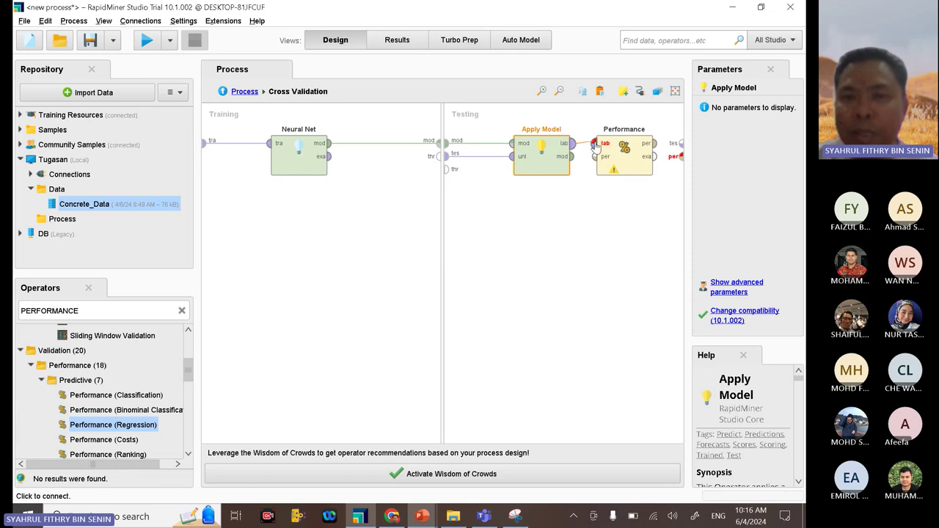
left_click(596, 144)
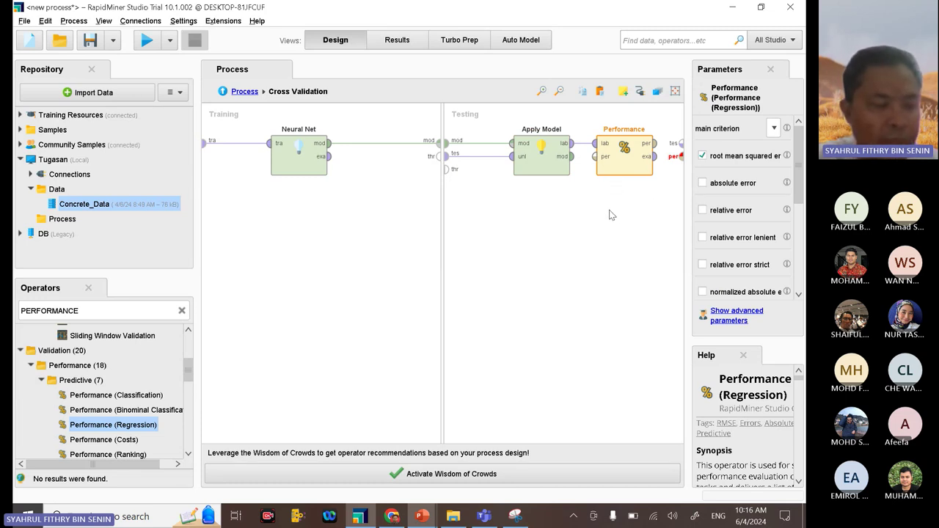
left_click(655, 144)
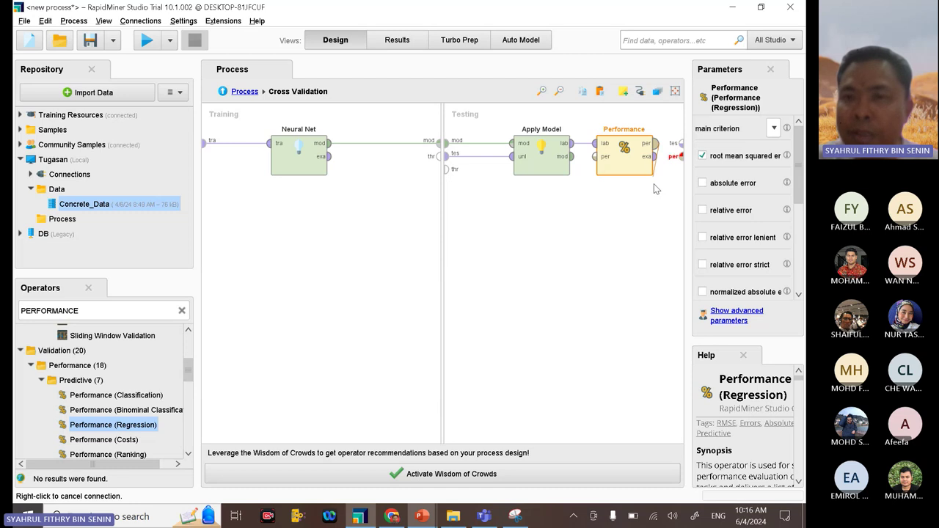
left_click(679, 156)
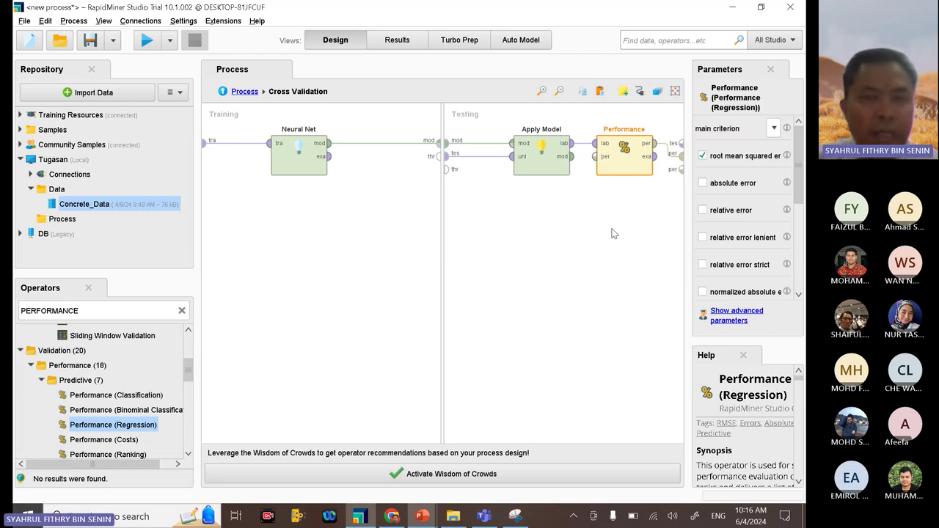
Step: Rename the Performance operator in the Testing subprocess as Training Performance
double_click(629, 129)
right_click(629, 130)
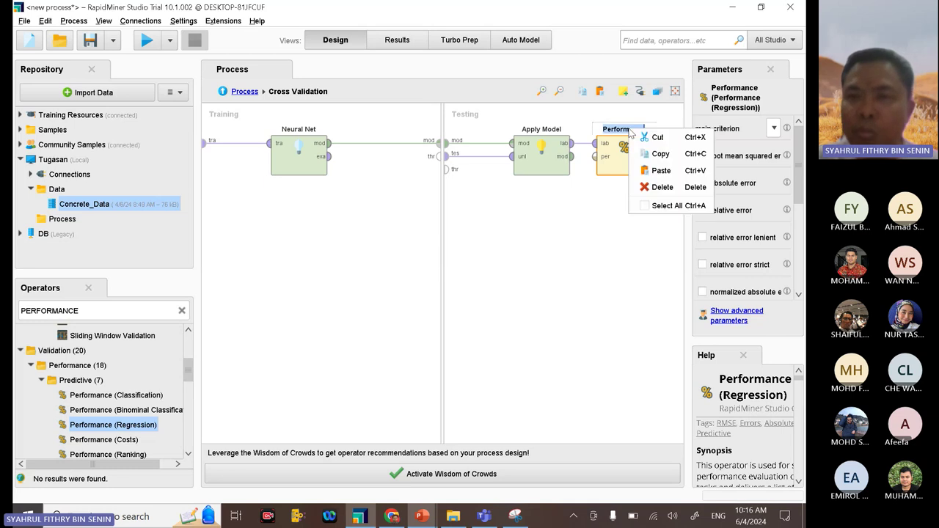
left_click(625, 132)
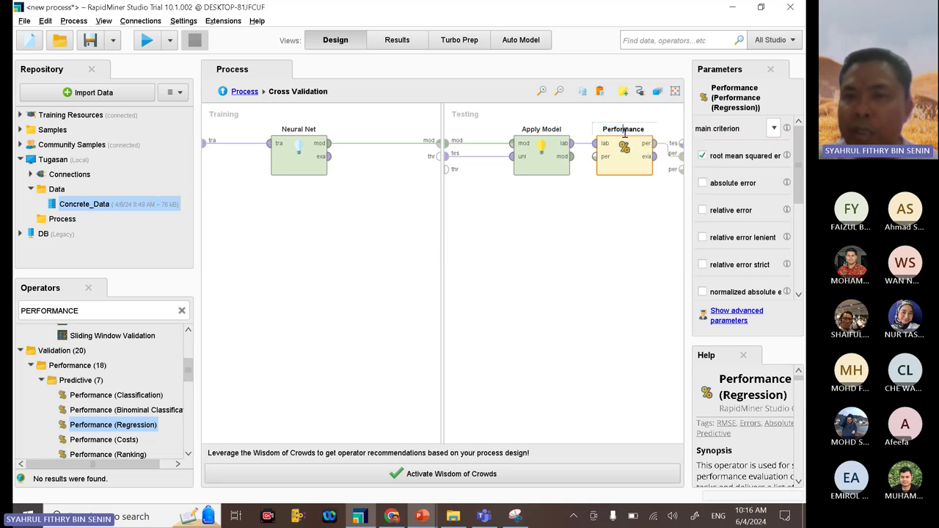
double_click(624, 130)
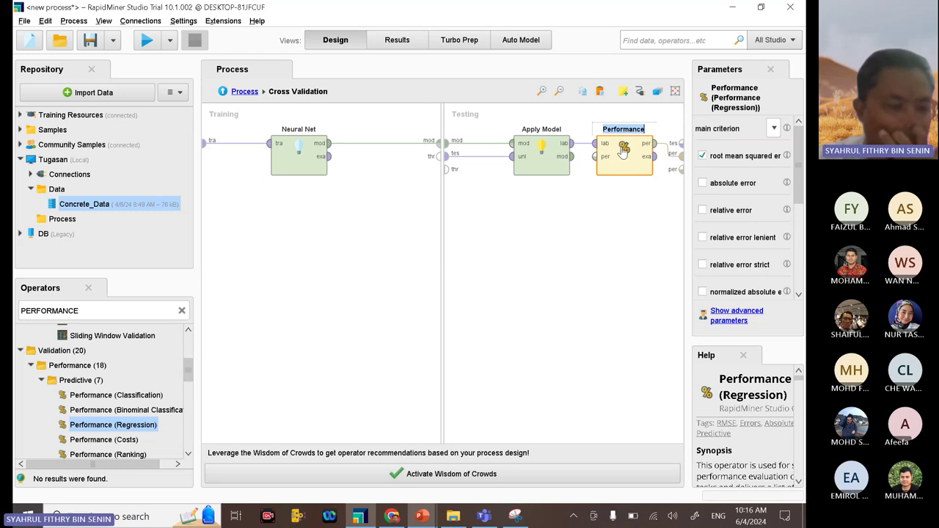
type("t")
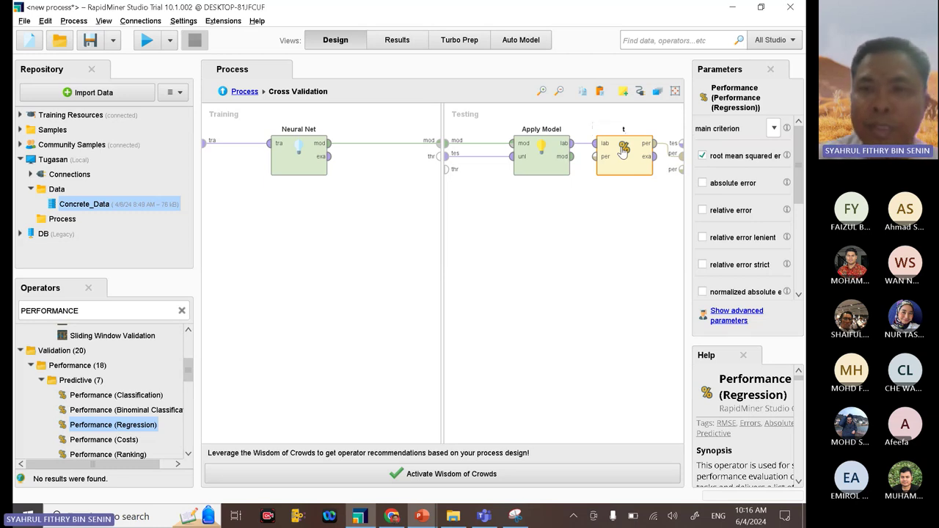
key("BackSpace")
type("Trai")
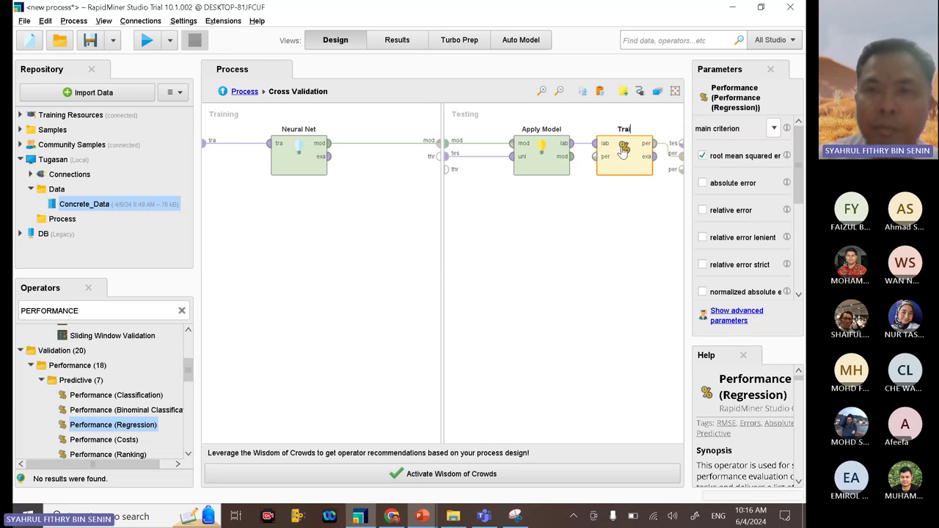
type("ning Perfo")
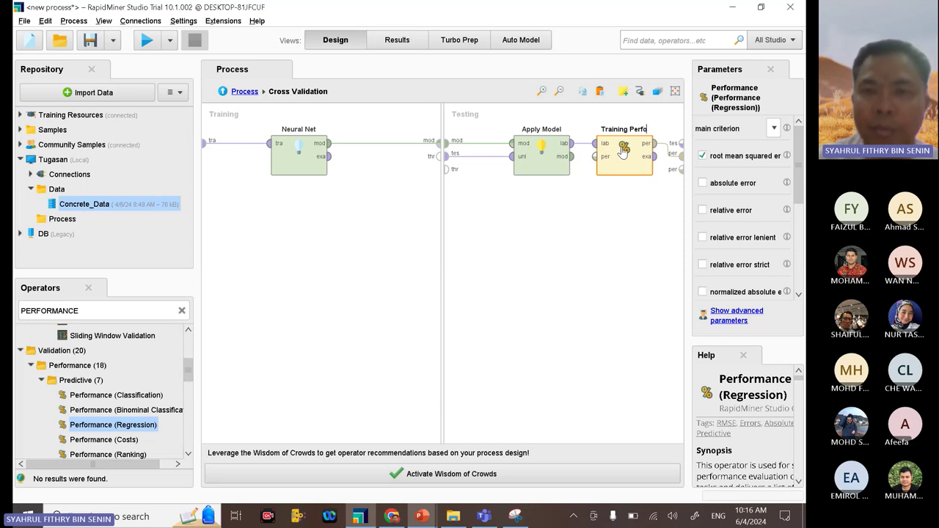
type("ra")
key("BackSpace")
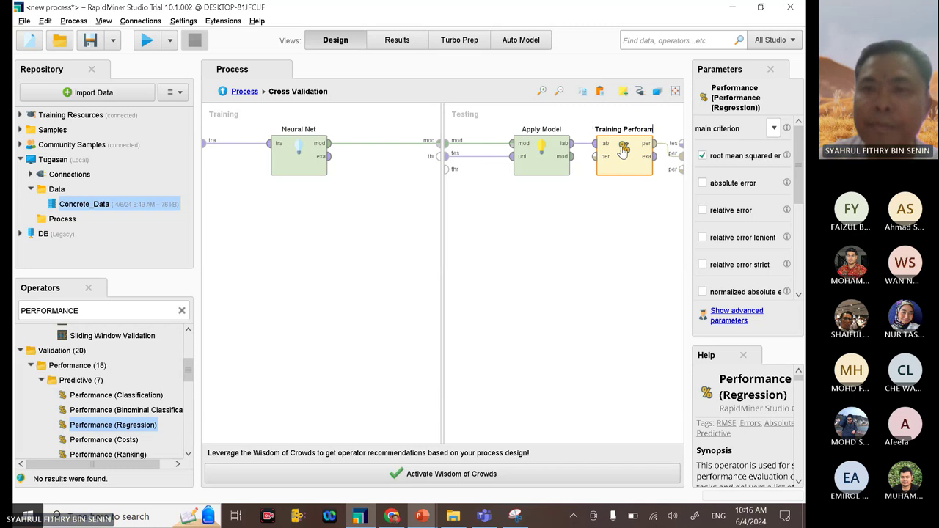
type("mance")
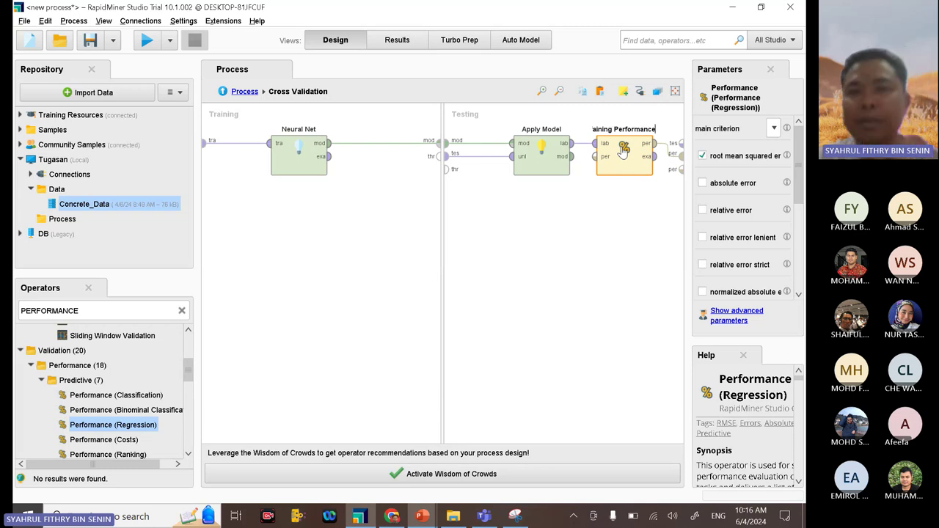
left_click(595, 236)
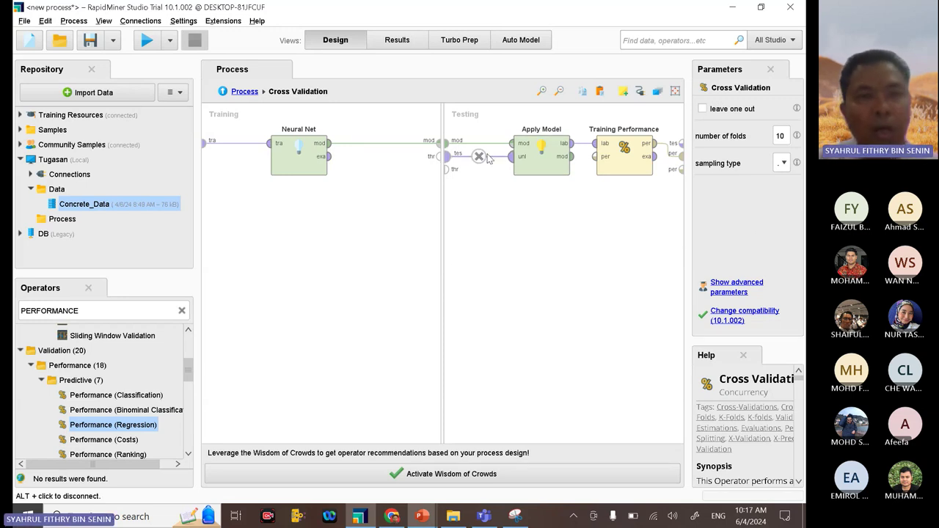
Step: Return to the main process, search the operators for "apply mode" and add an Apply Model operator below Cross Validation
left_click(250, 94)
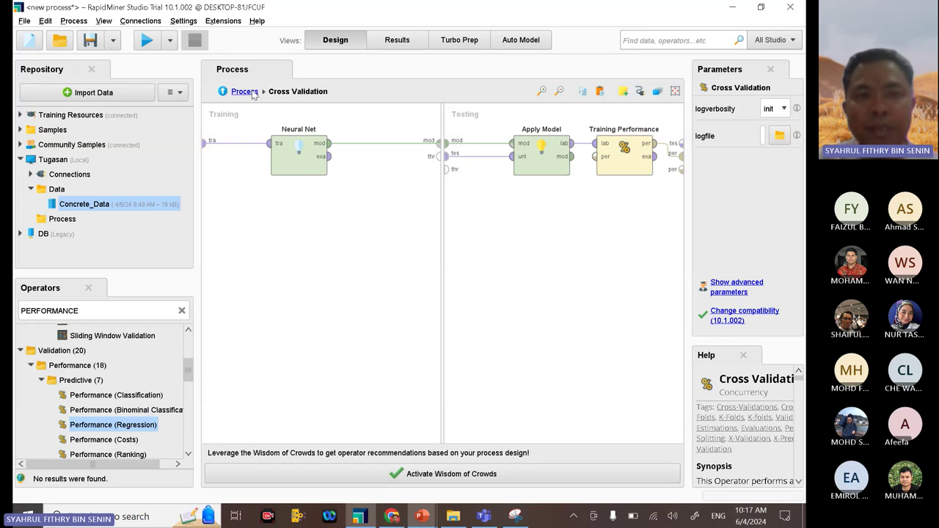
left_click_drag(630, 442, 681, 438)
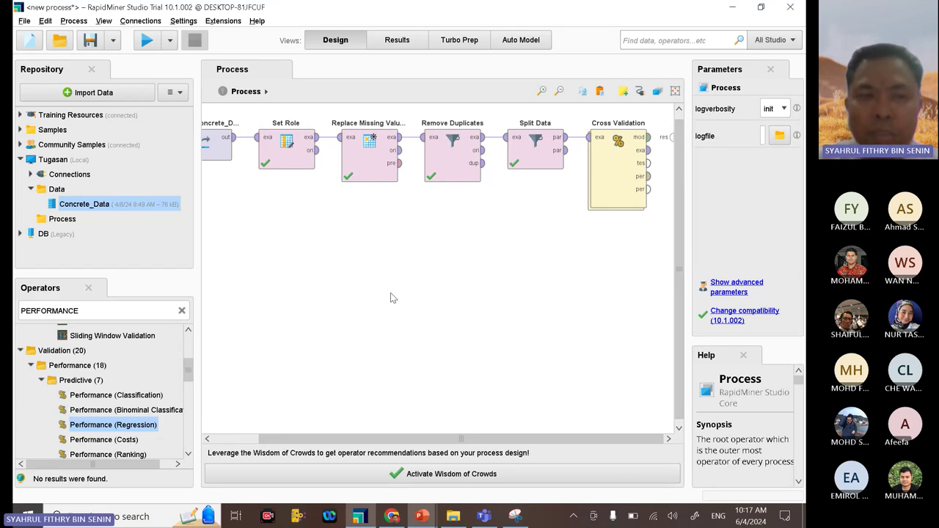
left_click(120, 310)
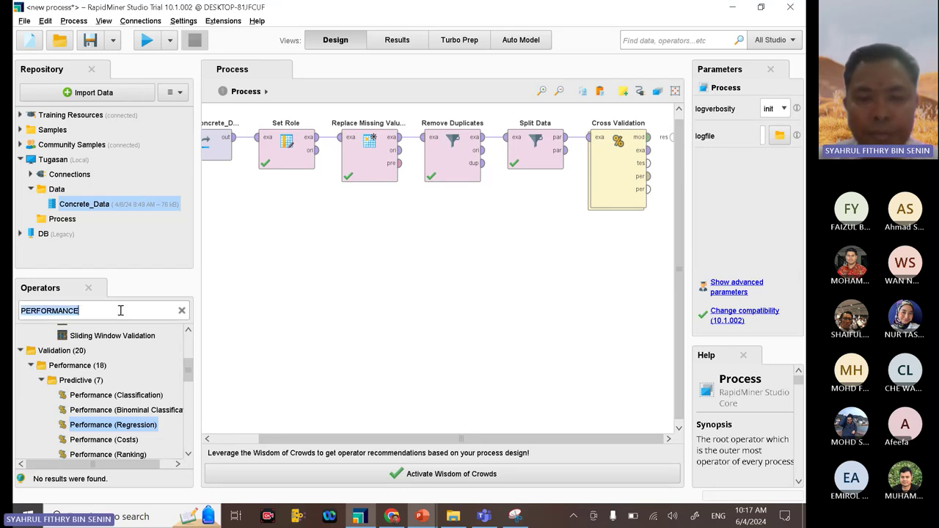
type("applu")
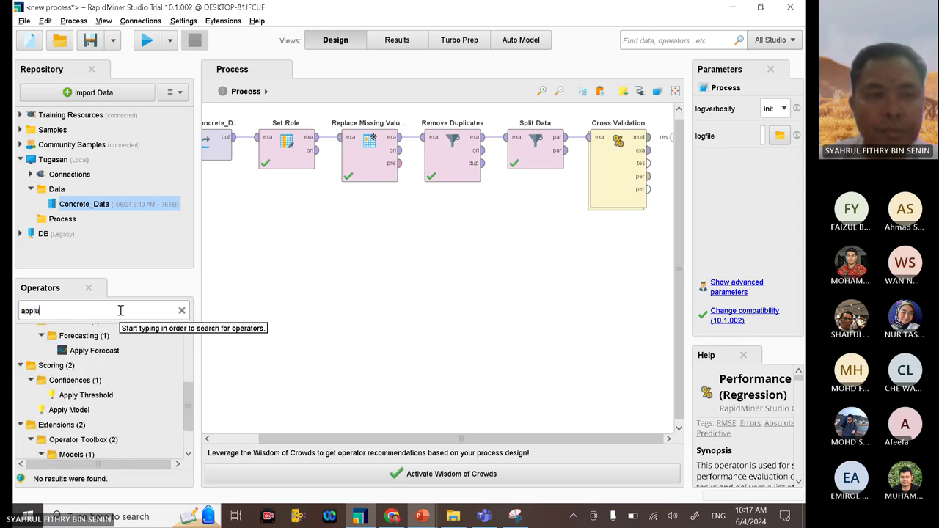
key("BackSpace")
type("y mode")
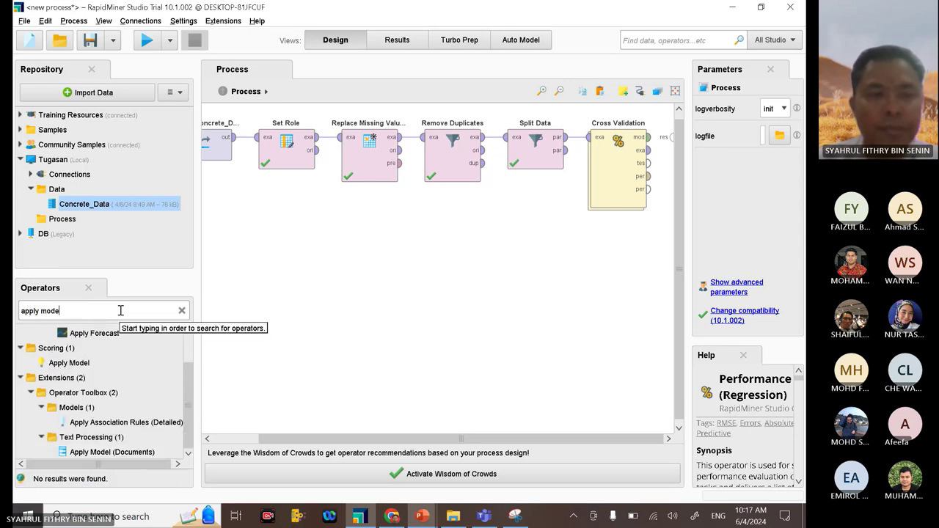
left_click_drag(102, 334, 109, 346)
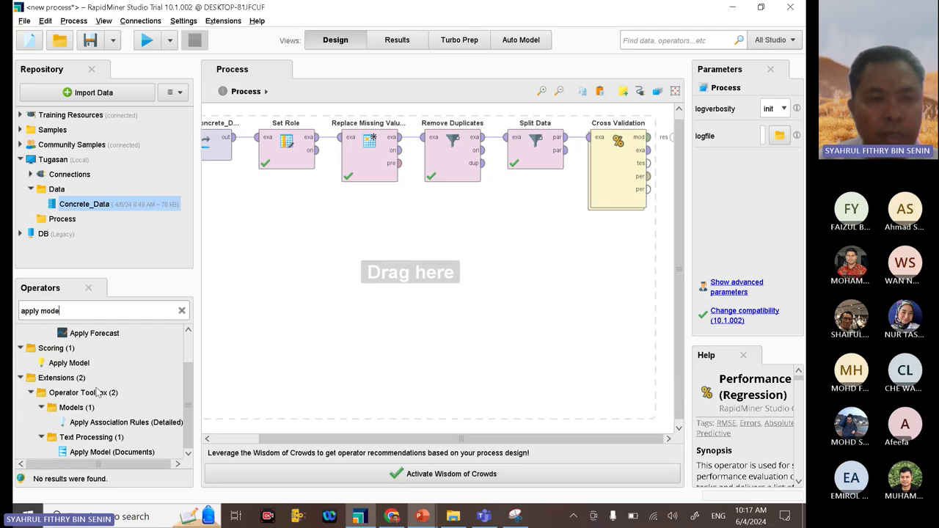
left_click(82, 365)
left_click_drag(88, 369, 587, 271)
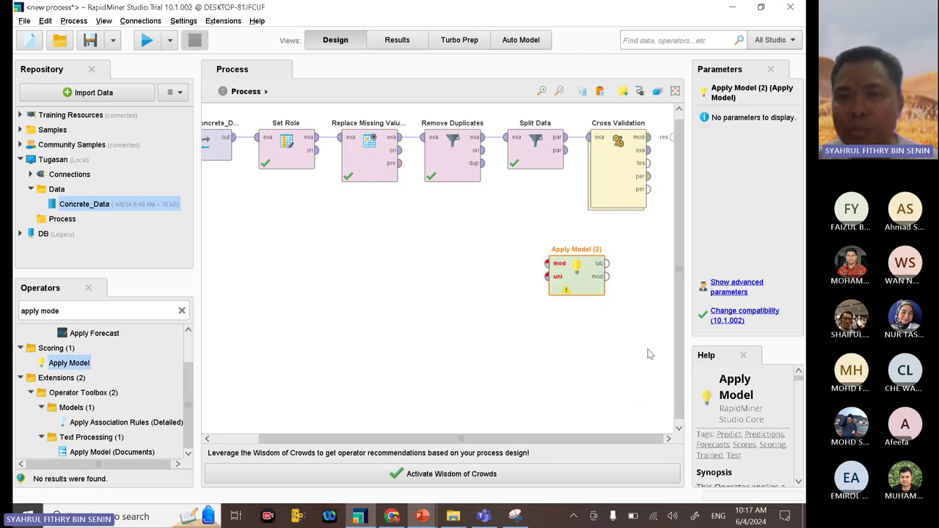
Step: Connect Cross Validation's model output to the new Apply Model's model input and move that operator farther down and right
left_click(657, 144)
left_click(650, 138)
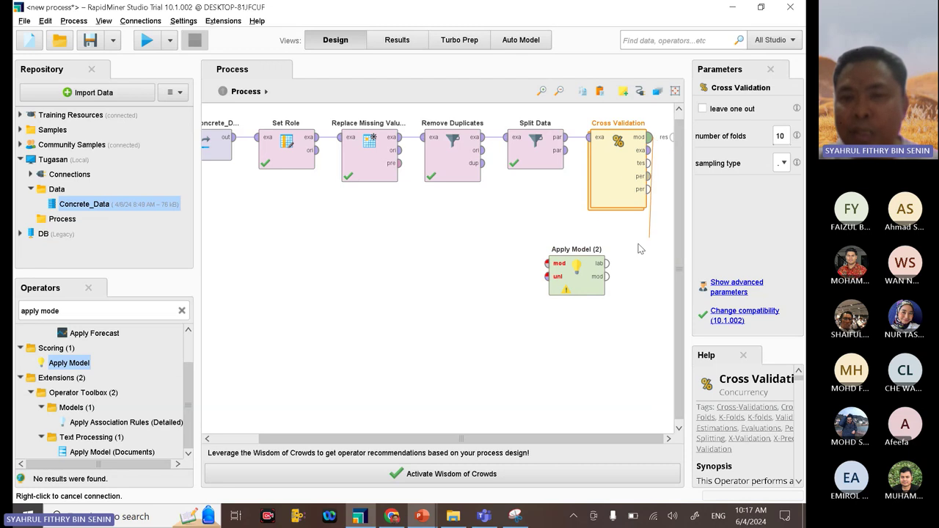
left_click(546, 268)
left_click_drag(606, 284, 689, 316)
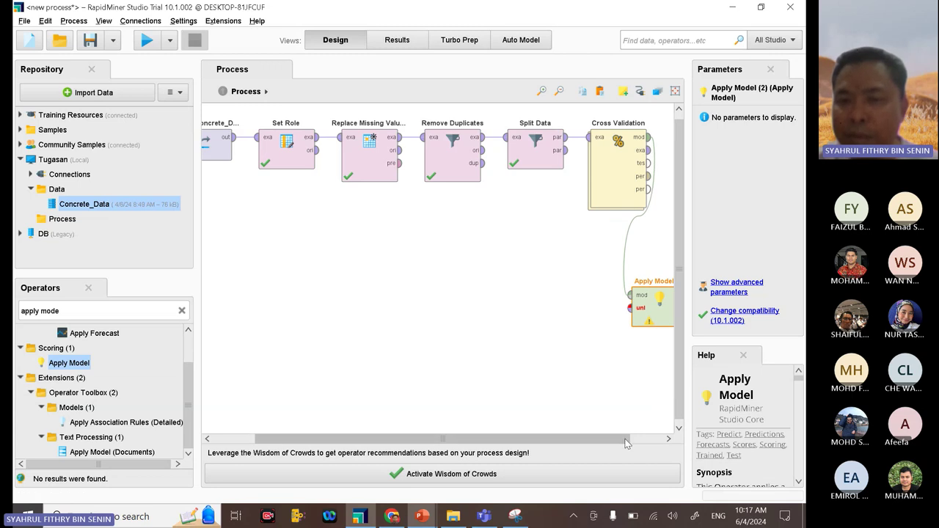
left_click_drag(626, 442, 664, 443)
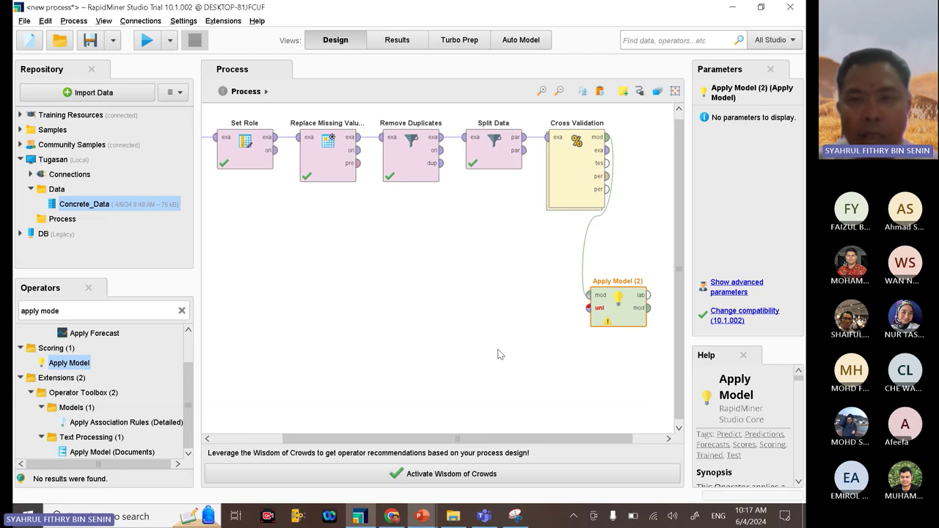
Step: Search the operators for "performance" and add a Performance (Regression) operator beside Cross Validation in the main process
left_click(132, 314)
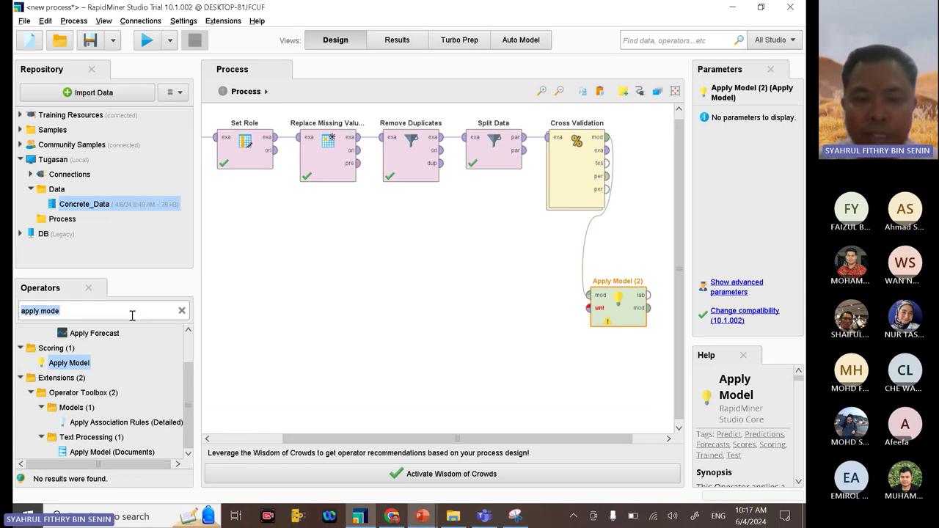
type("perfo")
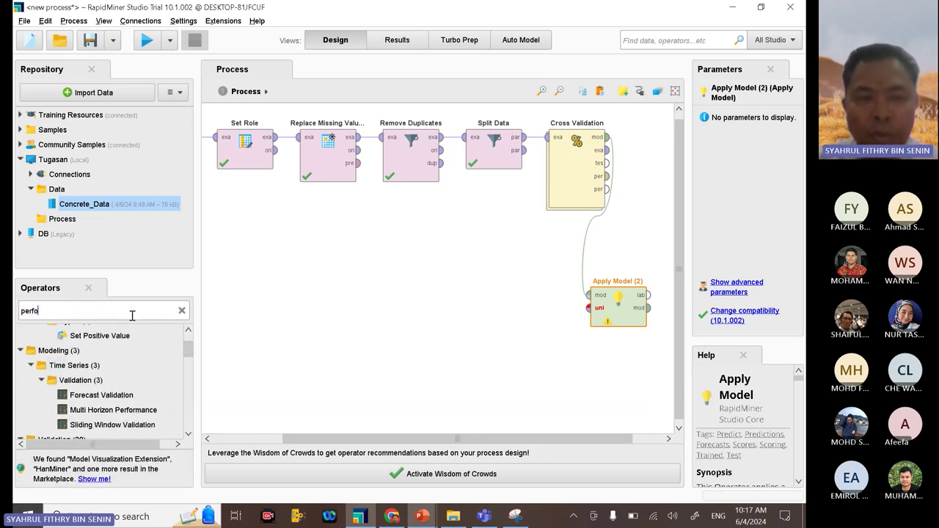
type("rmance")
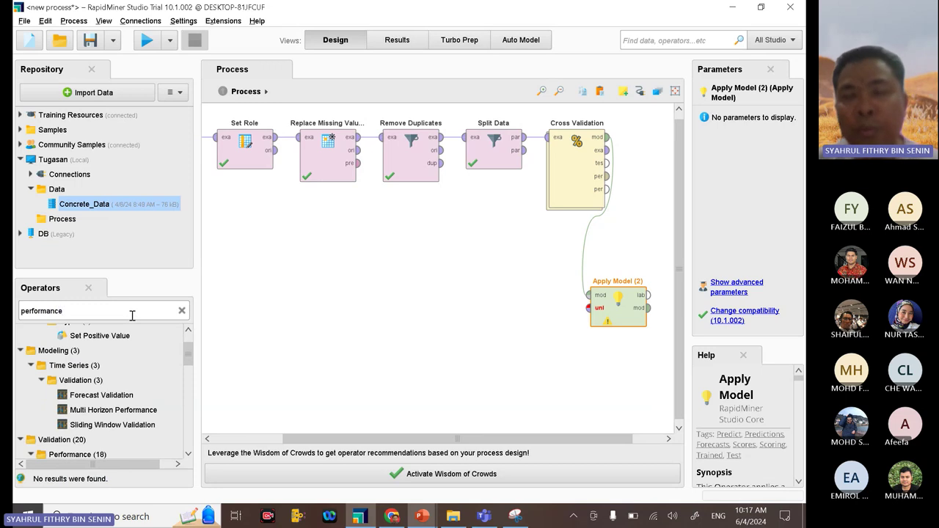
scroll(140, 371, "down", 3)
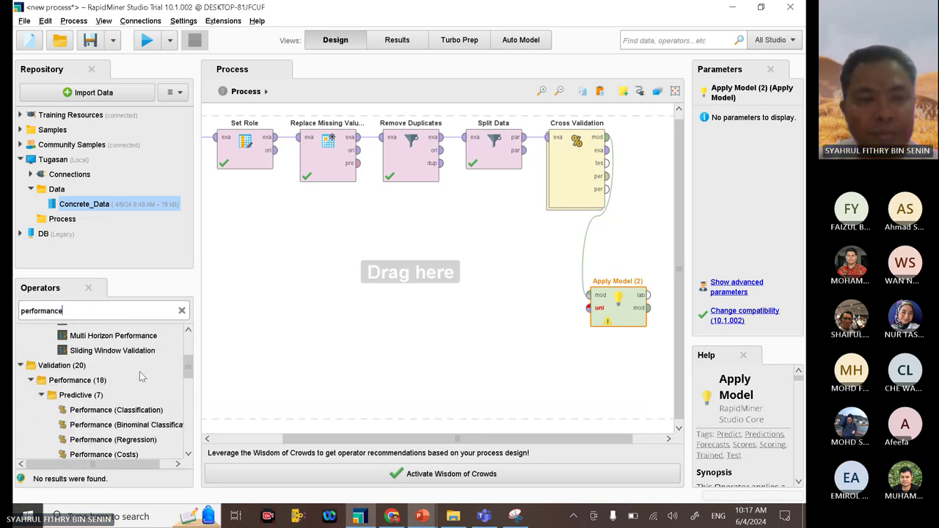
left_click_drag(138, 406, 648, 220)
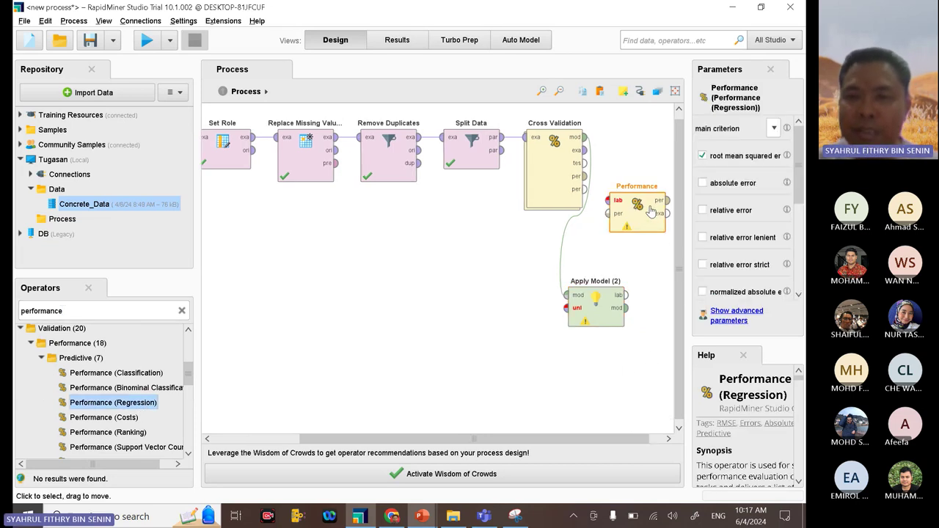
Step: Connect Apply Model (2)'s labelled data output to Performance's labelled input and its model output to the first process result port
left_click(625, 295)
left_click(606, 204)
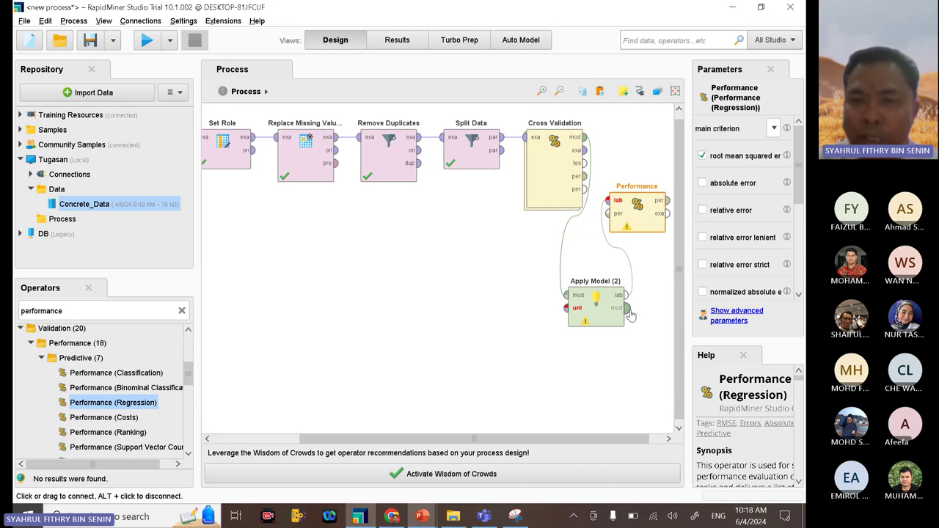
mouse_move(632, 315)
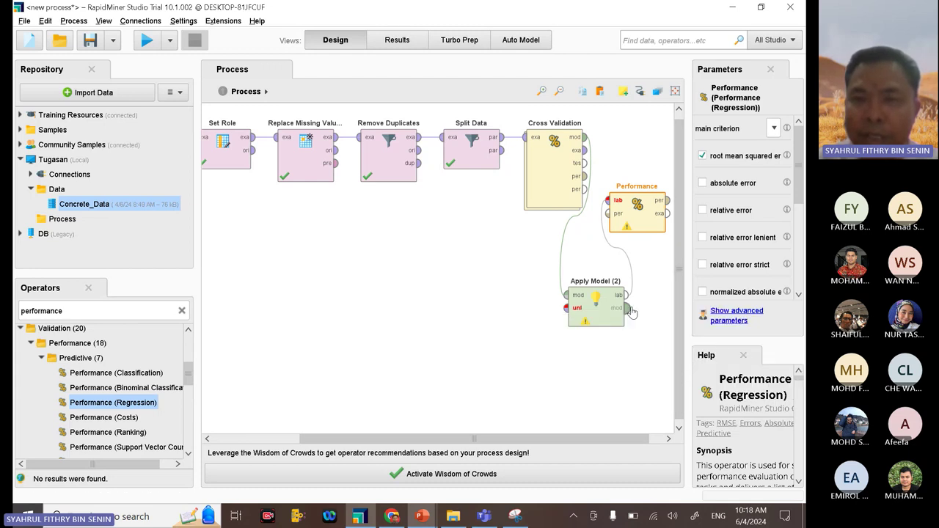
left_click(630, 311)
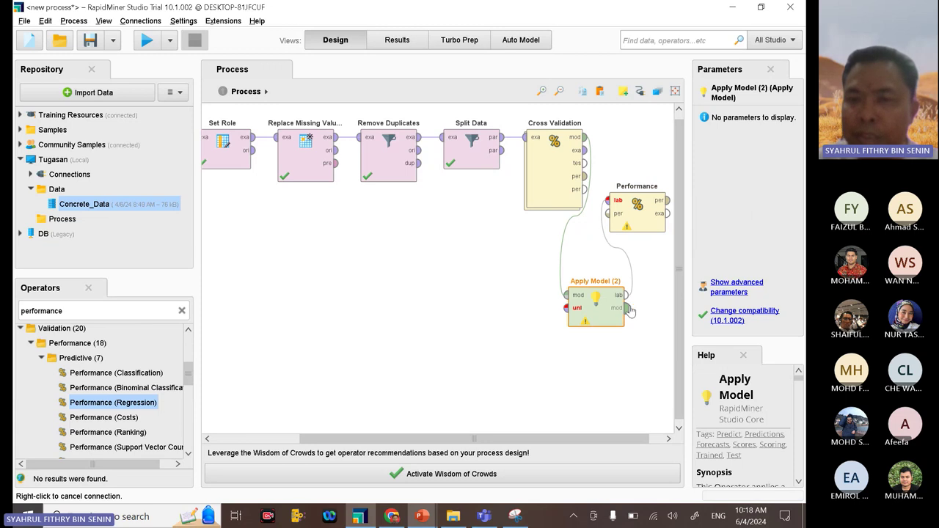
left_click(673, 138)
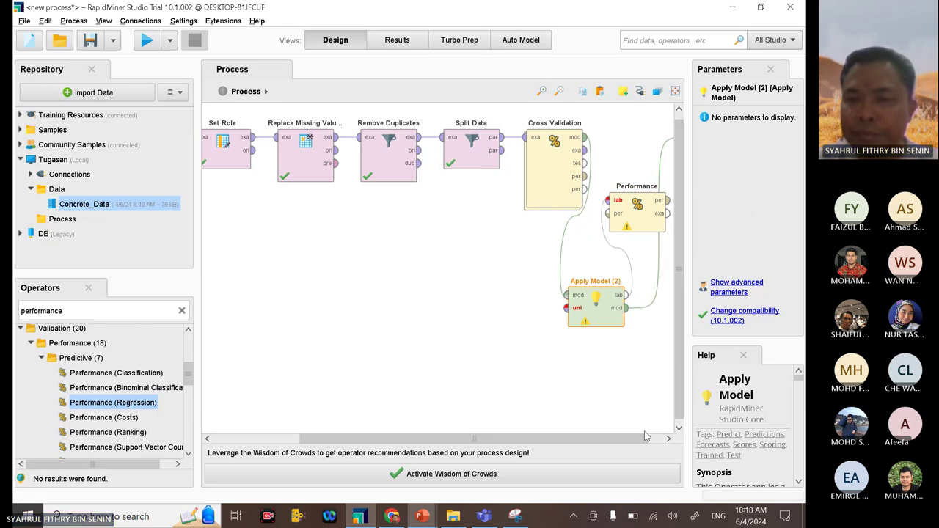
left_click_drag(645, 437, 659, 438)
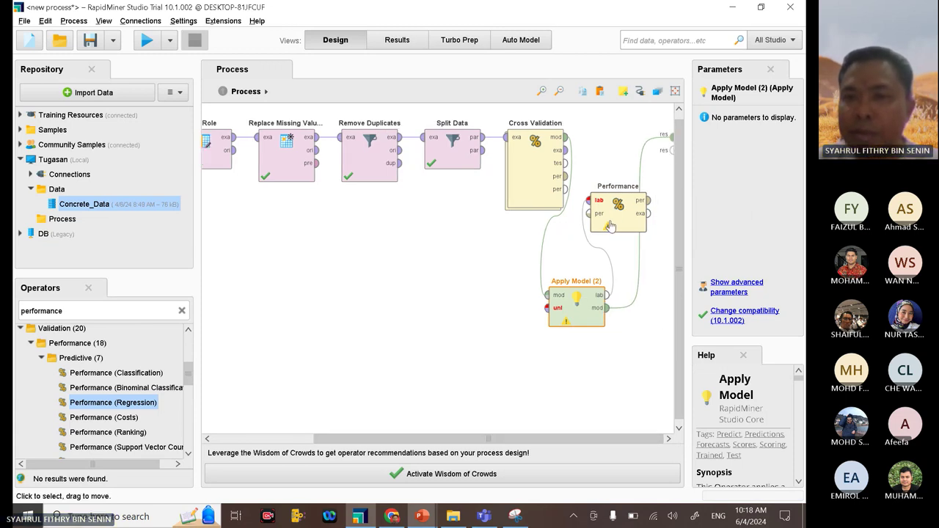
Step: Move Performance up close beside Cross Validation and Apply Model (2) farther down to separate the operators
left_click_drag(609, 225, 592, 151)
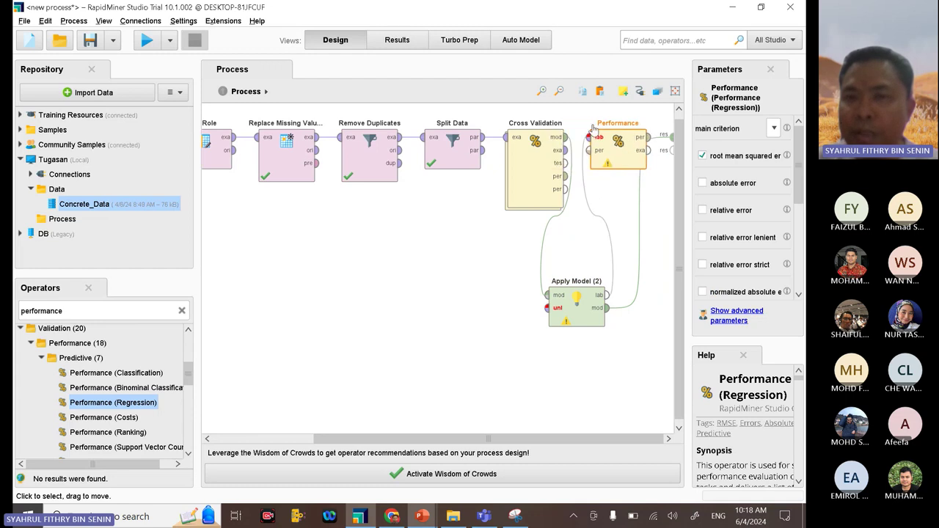
left_click_drag(577, 301, 577, 364)
left_click_drag(639, 169, 637, 201)
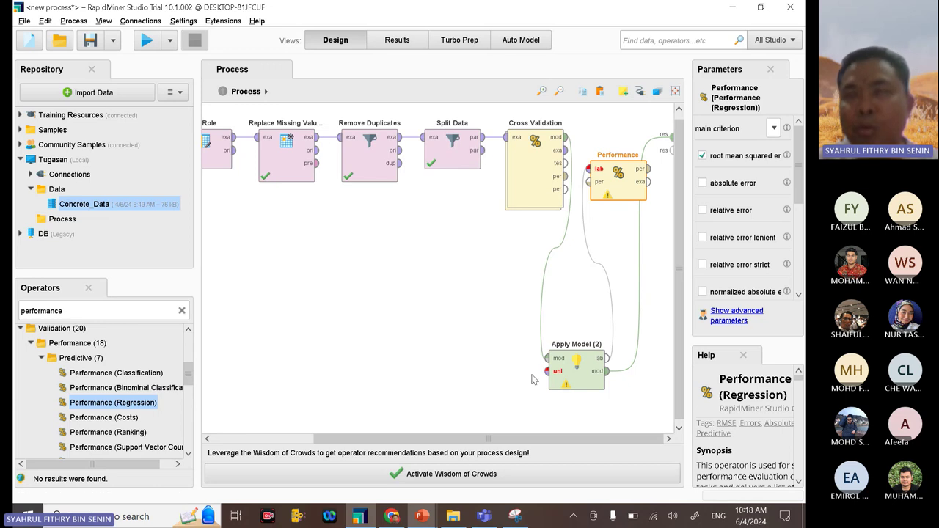
Step: Connect Split Data's second partition output to Apply Model (2)'s unlabelled input and Cross Validation's first performance output to the second result port
left_click(482, 151)
left_click_drag(484, 152, 548, 372)
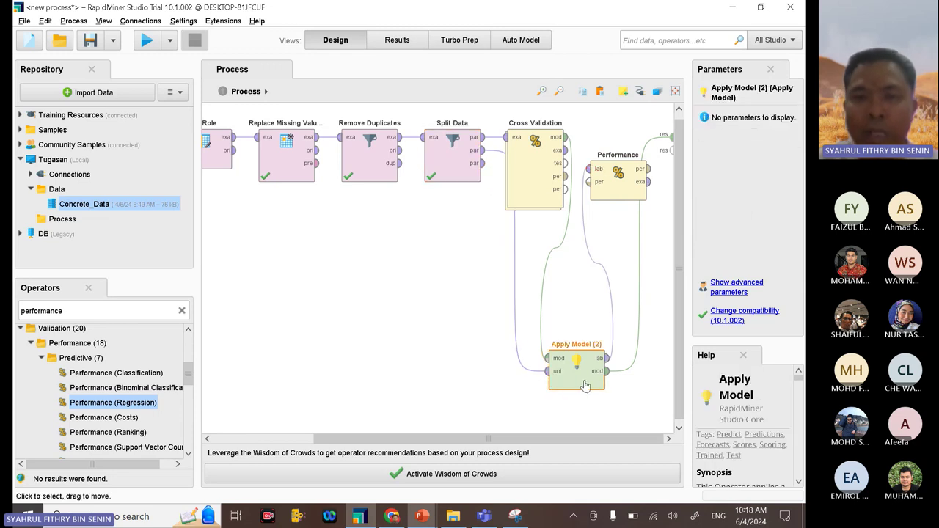
left_click(565, 176)
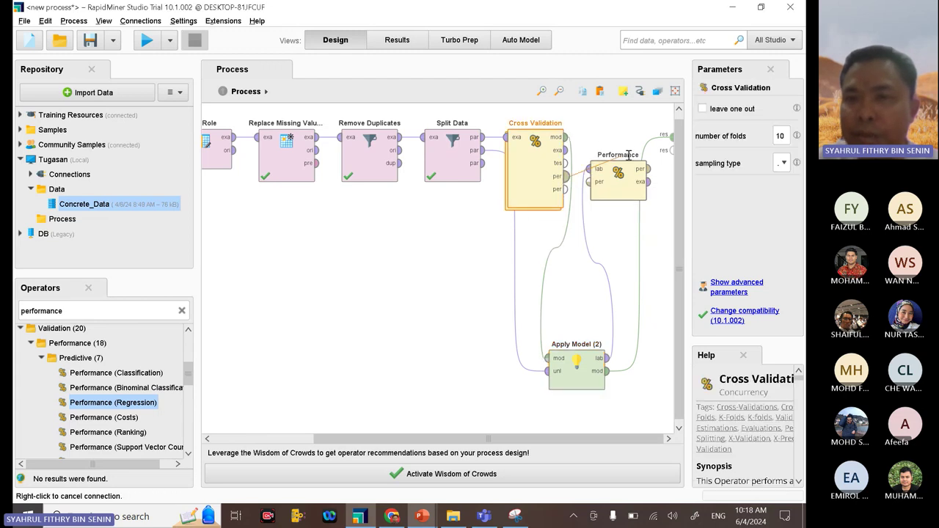
left_click(671, 151)
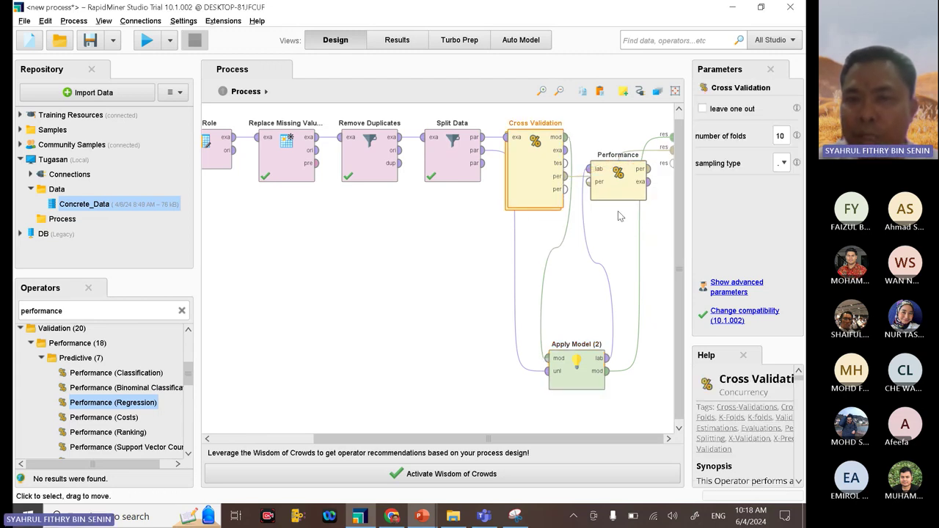
Step: Arrange the main process operators automatically and widen the process canvas
right_click(417, 236)
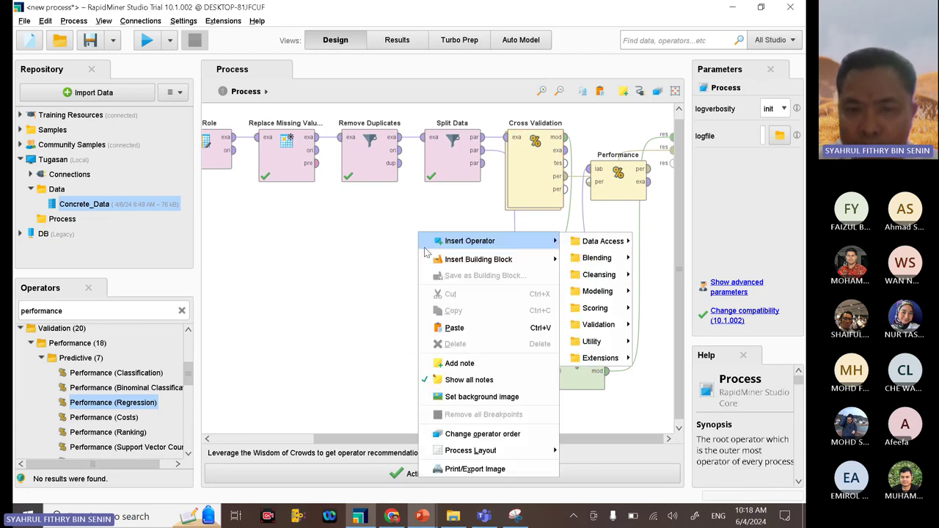
left_click(383, 241)
right_click(383, 241)
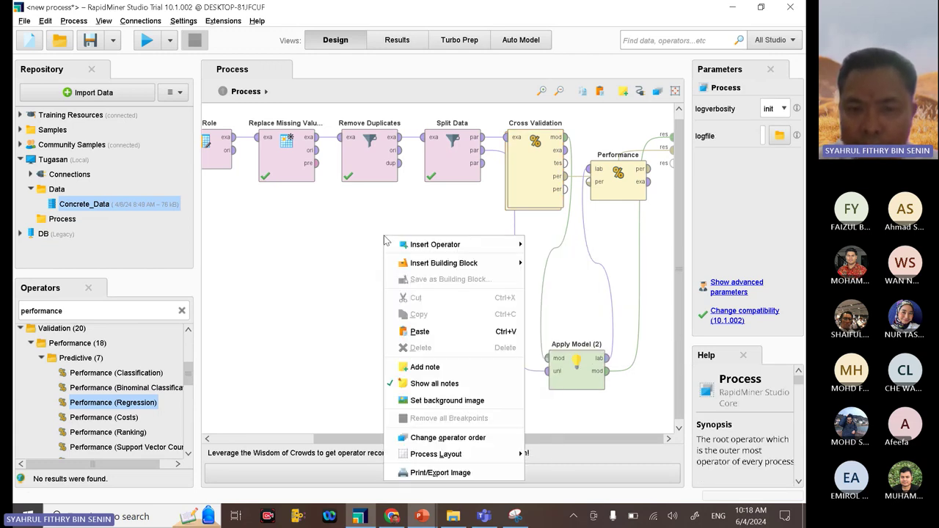
mouse_move(463, 458)
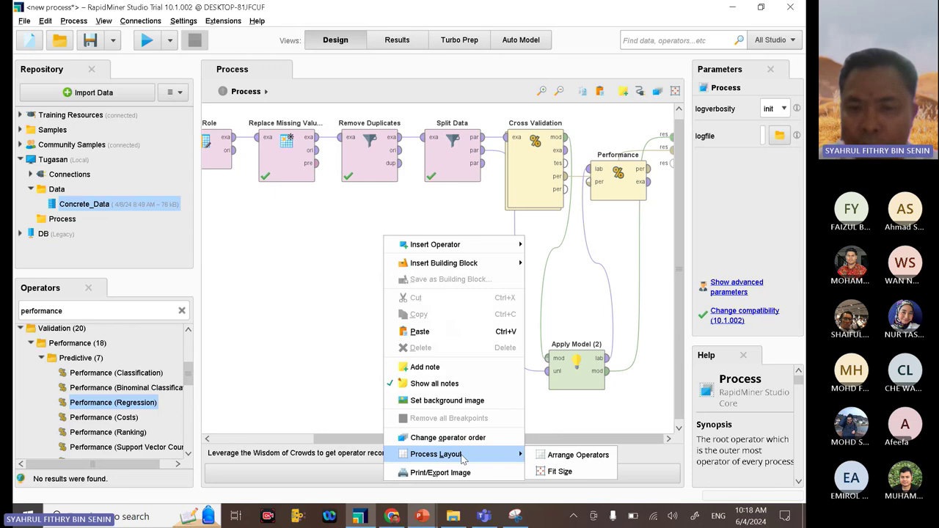
left_click(558, 455)
left_click_drag(576, 438, 654, 438)
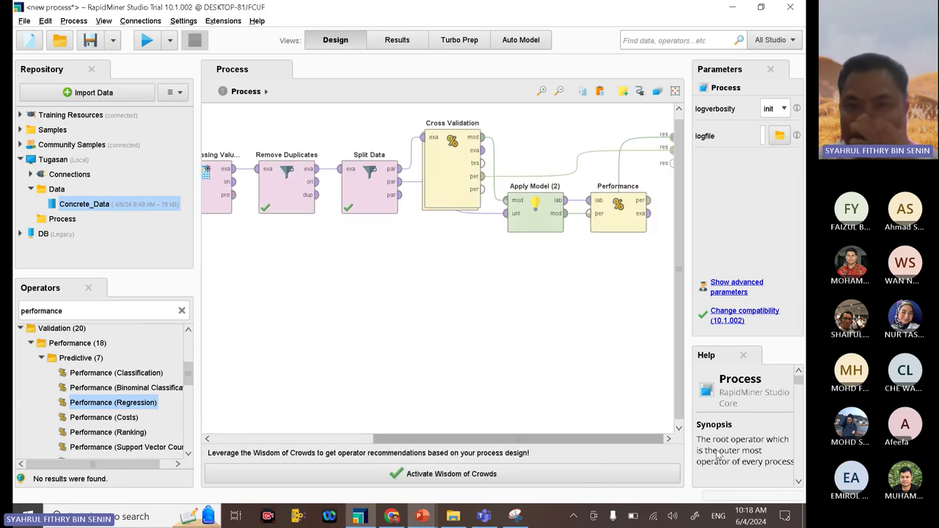
right_click(544, 352)
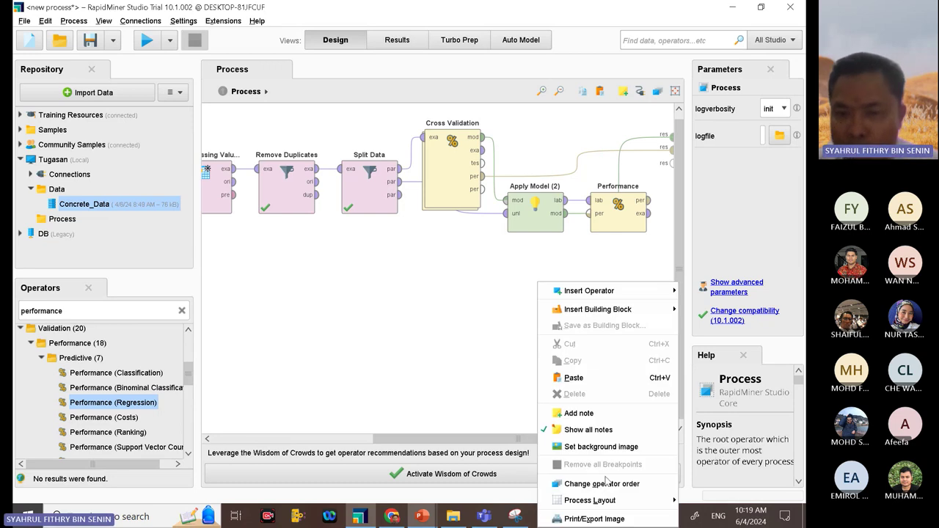
left_click(610, 422)
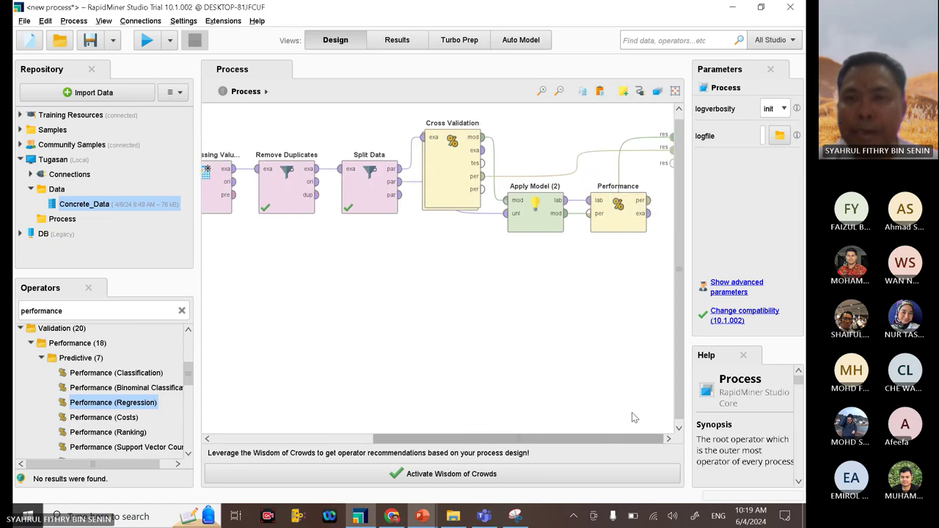
left_click_drag(689, 294, 747, 297)
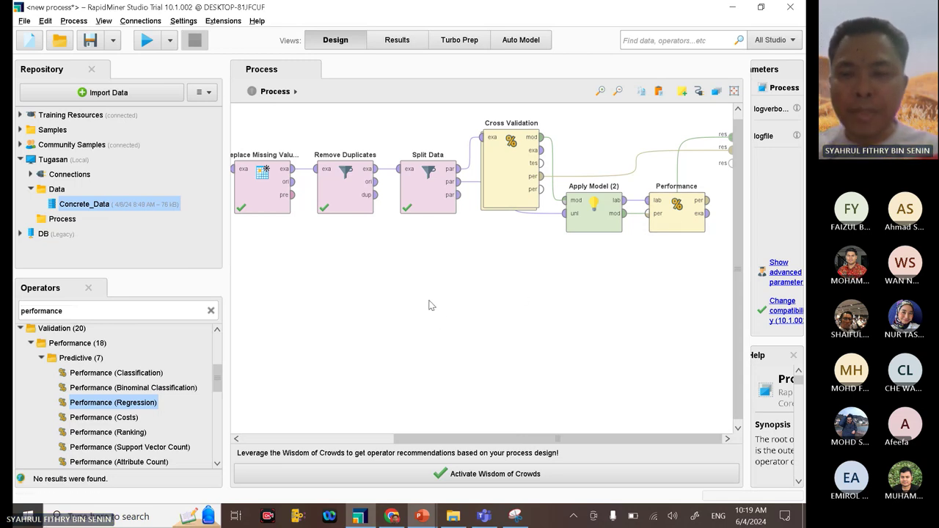
Step: Inside Cross Validation, define a Neural Net hidden layer named HIDDEN LAYER with size 2, and return to the main process
double_click(506, 182)
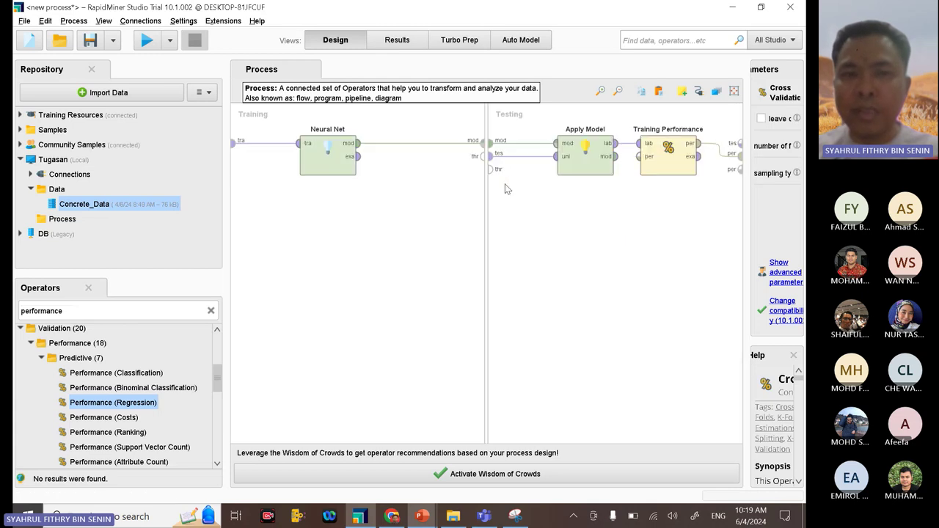
double_click(343, 164)
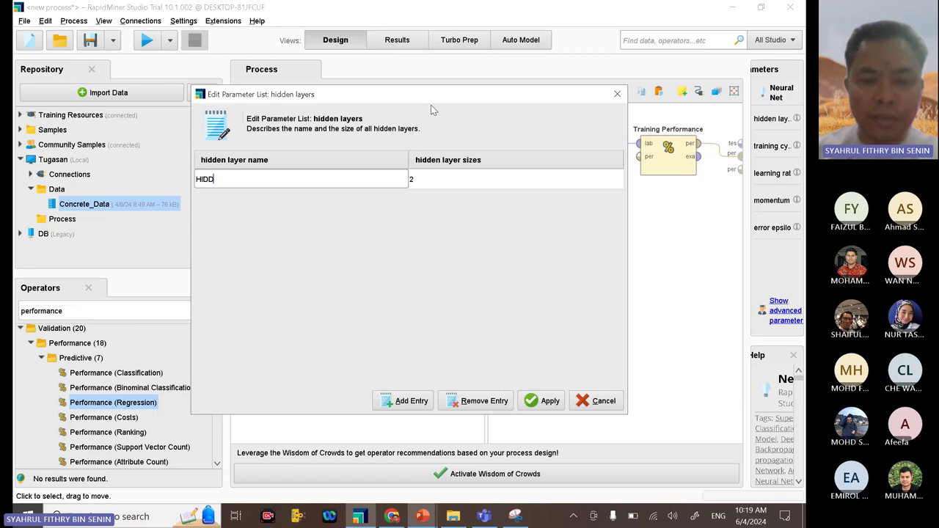
type("EN LAYE")
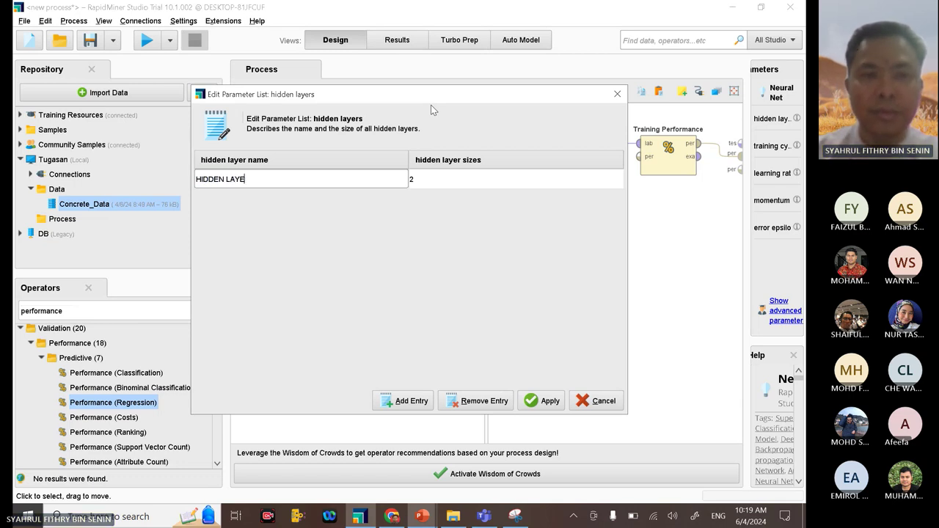
type("R")
left_click(443, 177)
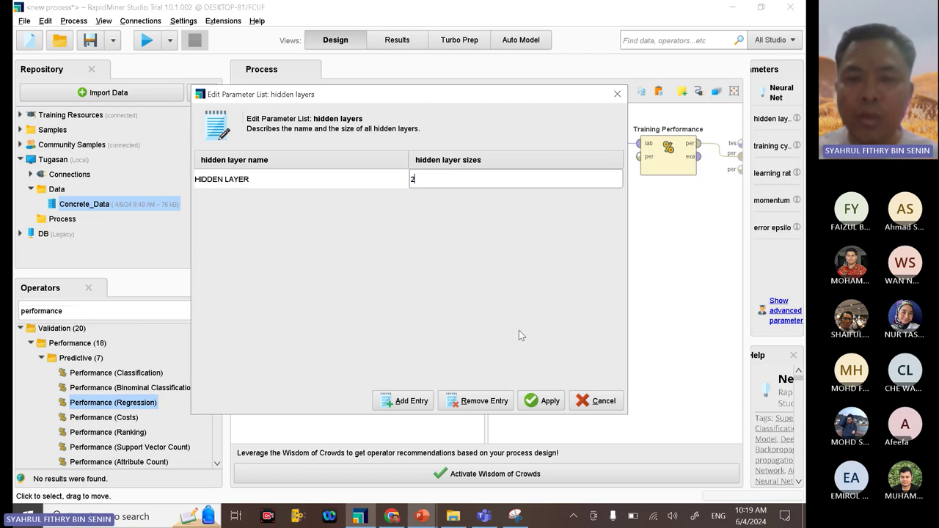
left_click(542, 401)
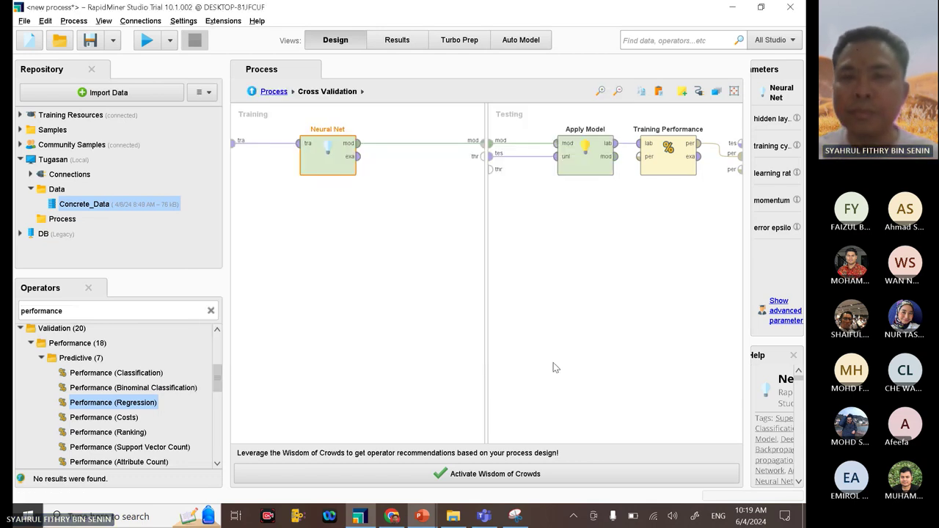
left_click(276, 94)
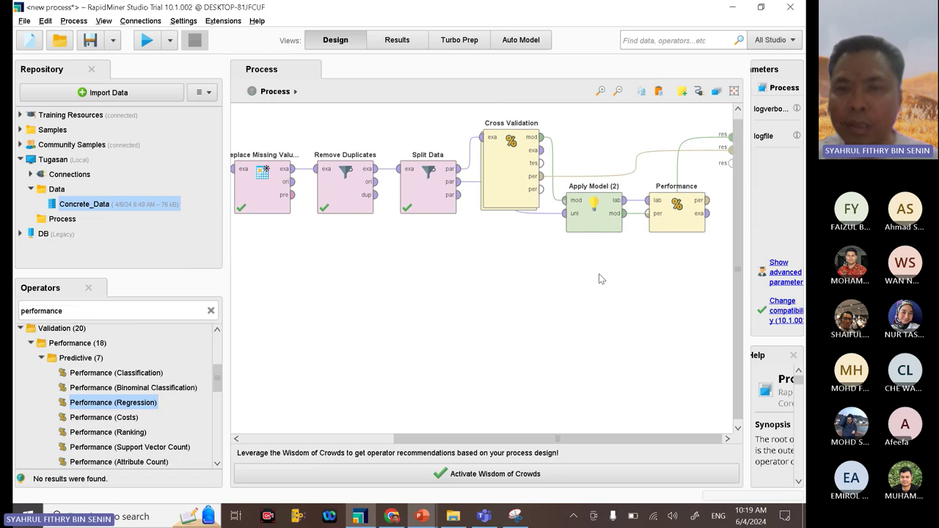
Step: Rename the main process's Performance operator as TESTING PERFORAMANCE and select Cross Validation
double_click(683, 188)
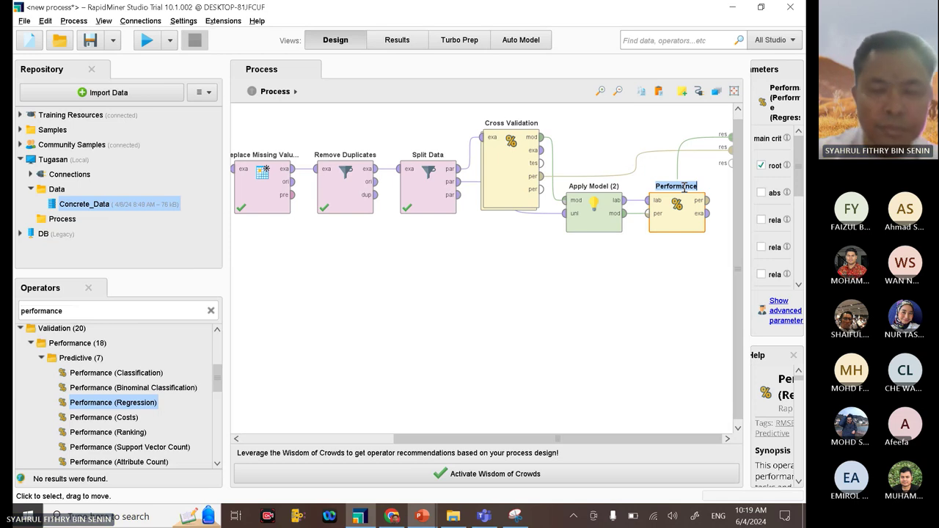
type("te")
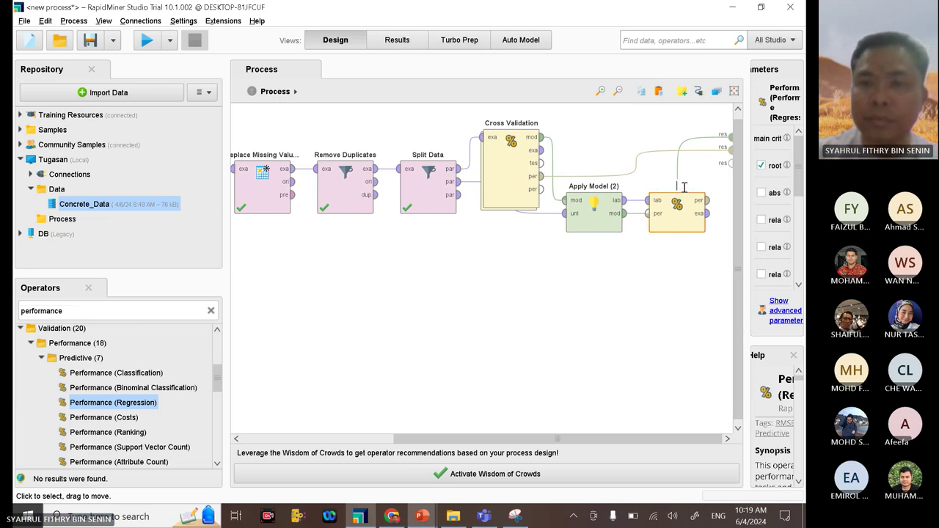
type("STING PERFO")
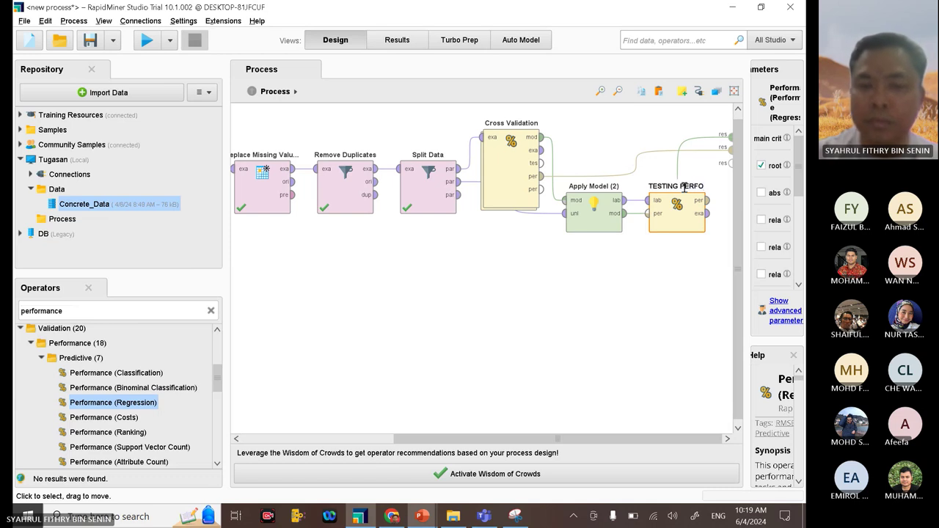
type("RMANCE")
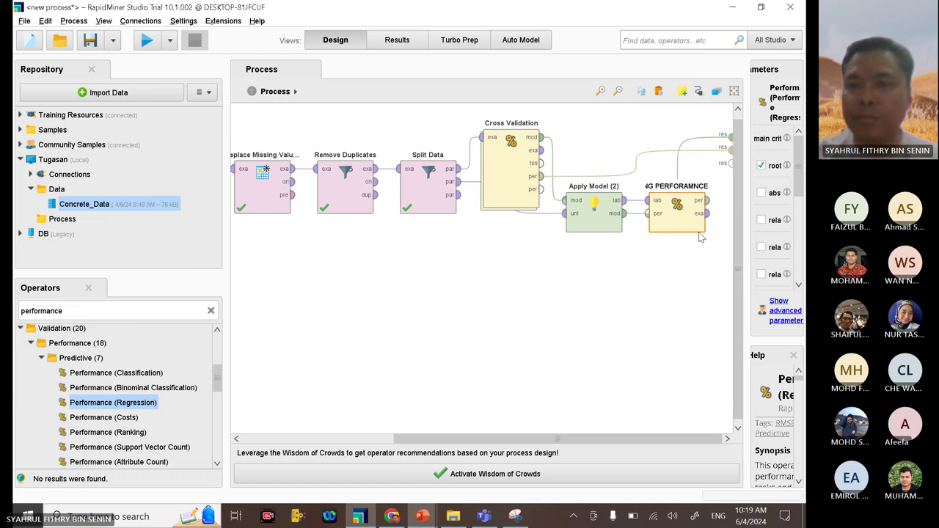
key("BackSpace")
key("BackSpace")
key("BackSpace")
type("ANCE")
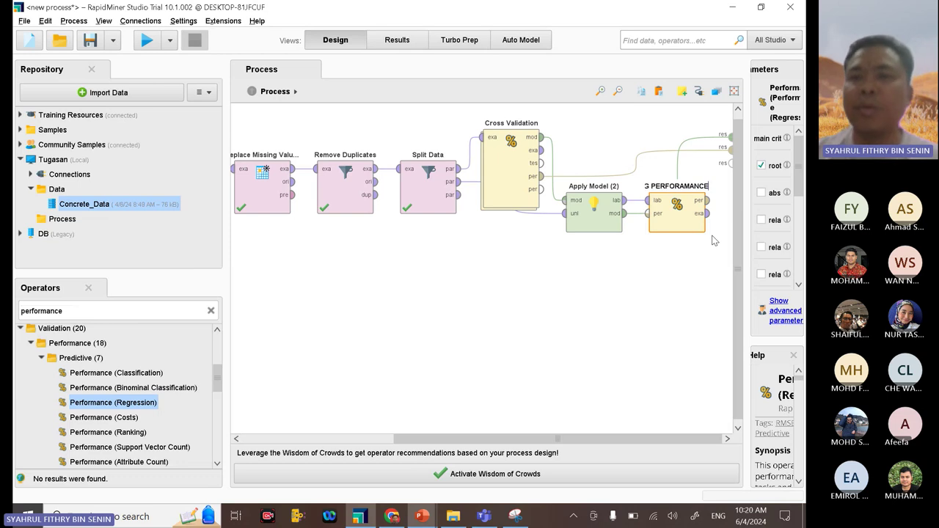
left_click(667, 273)
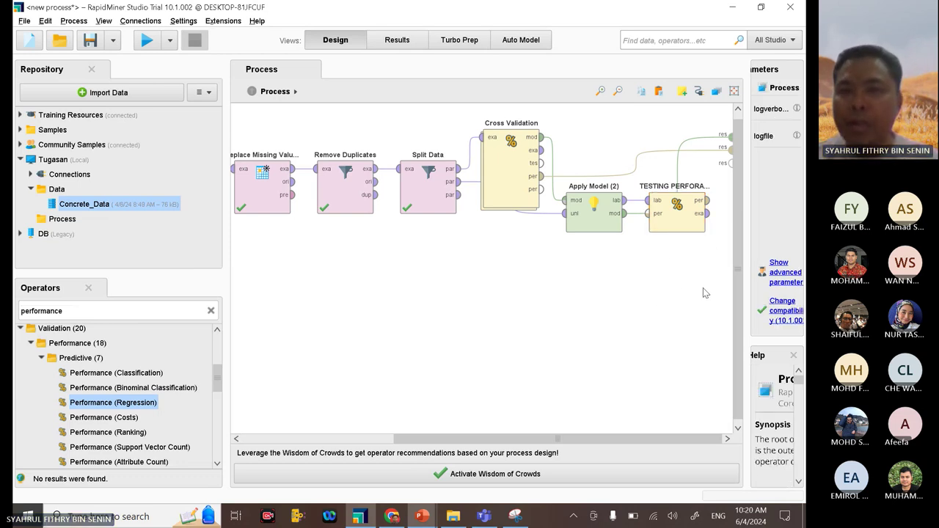
left_click(511, 175)
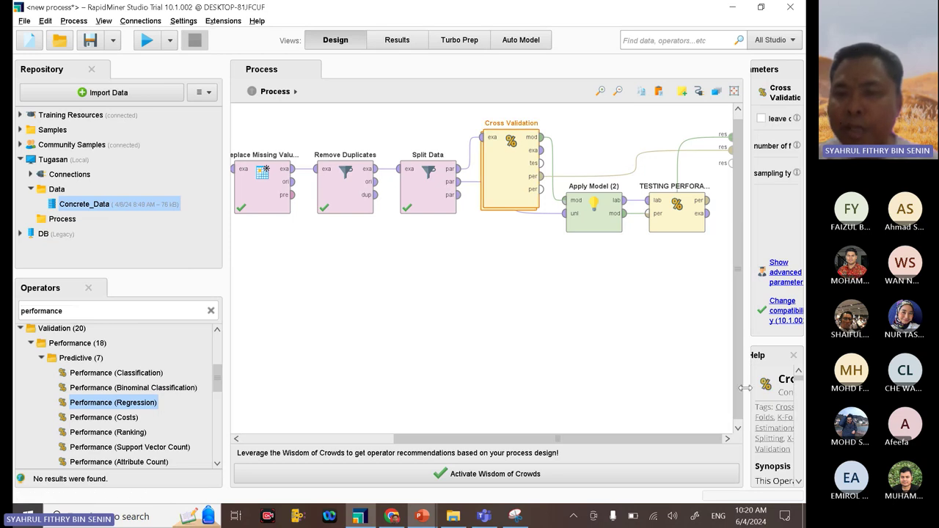
Step: Widen the parameter area and set Cross Validation's number of folds to 5
left_click_drag(743, 411, 623, 352)
left_click(742, 136)
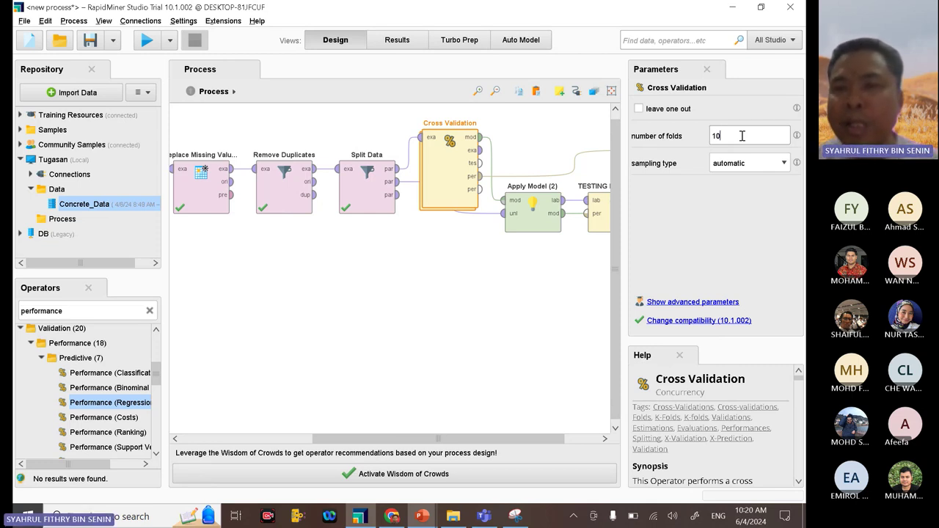
left_click_drag(738, 137, 695, 140)
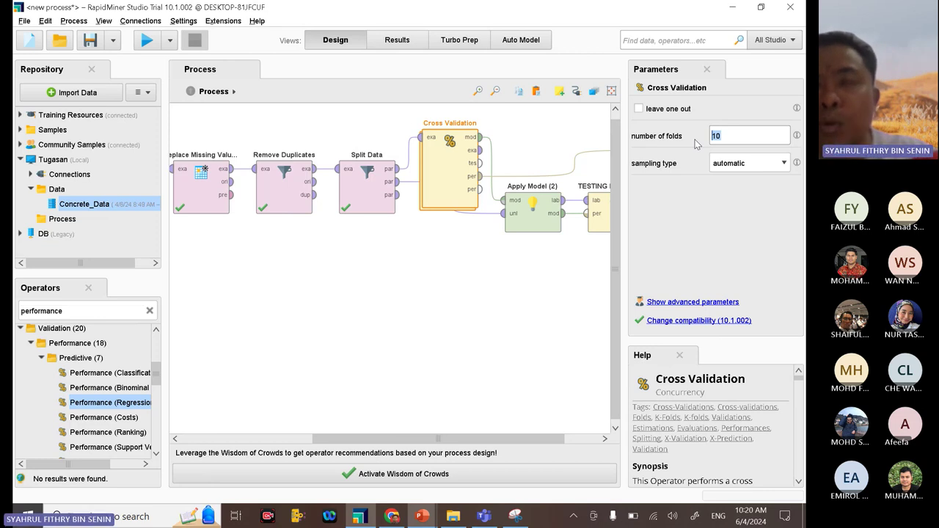
type("5")
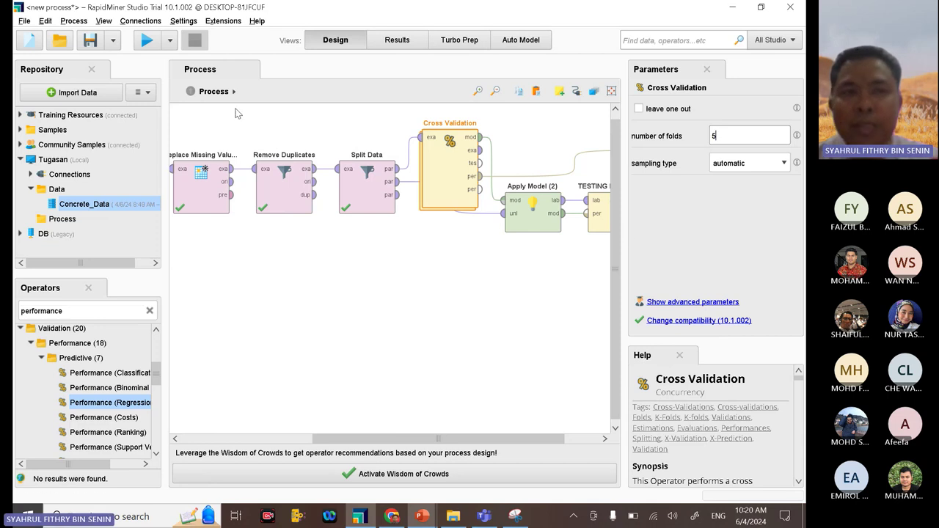
Step: Run the process, read the text description of the training performance result, and return to the process design
left_click(148, 42)
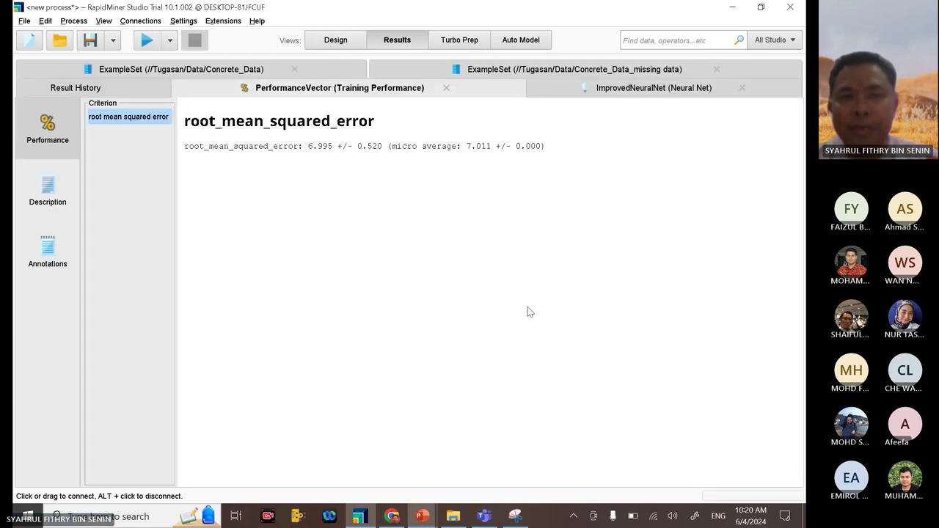
left_click(48, 198)
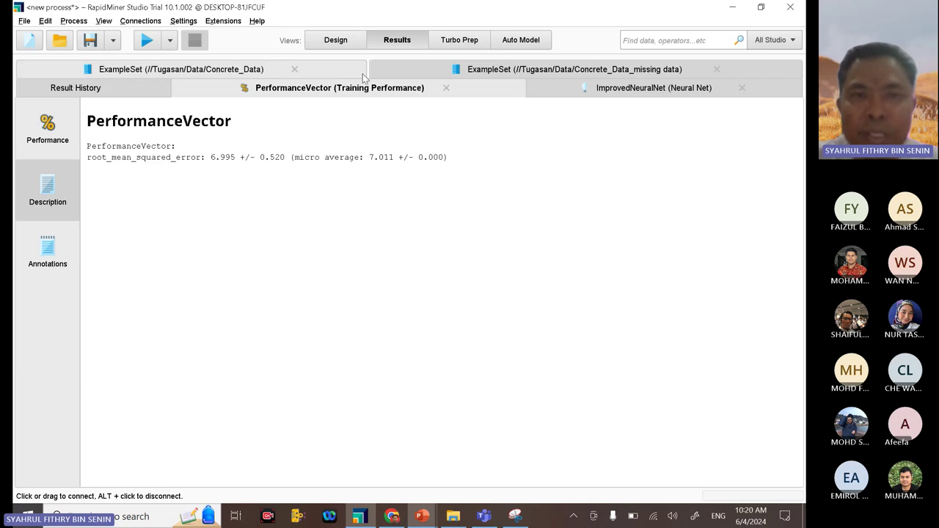
left_click(339, 44)
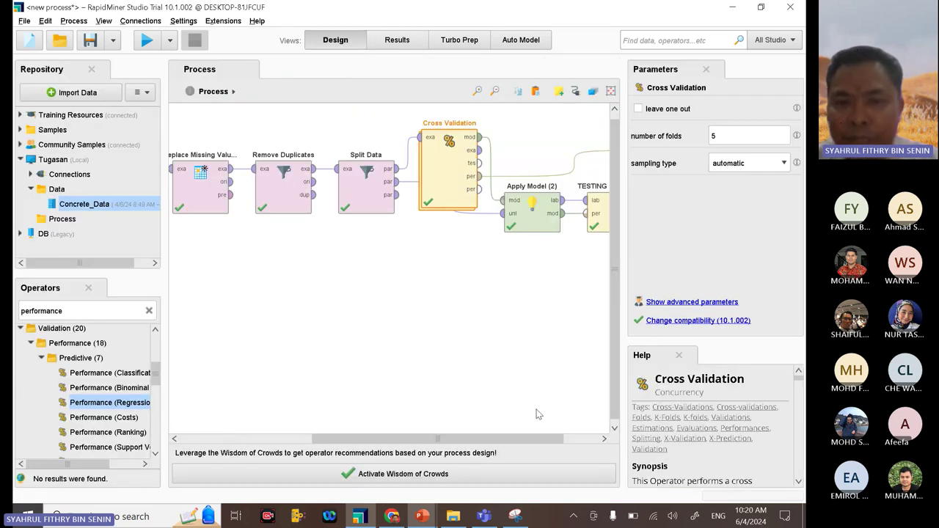
Step: Enable the absolute error and relative error criteria for the TESTING PERFORAMANCE operator
left_click_drag(534, 439, 568, 440)
left_click(547, 224)
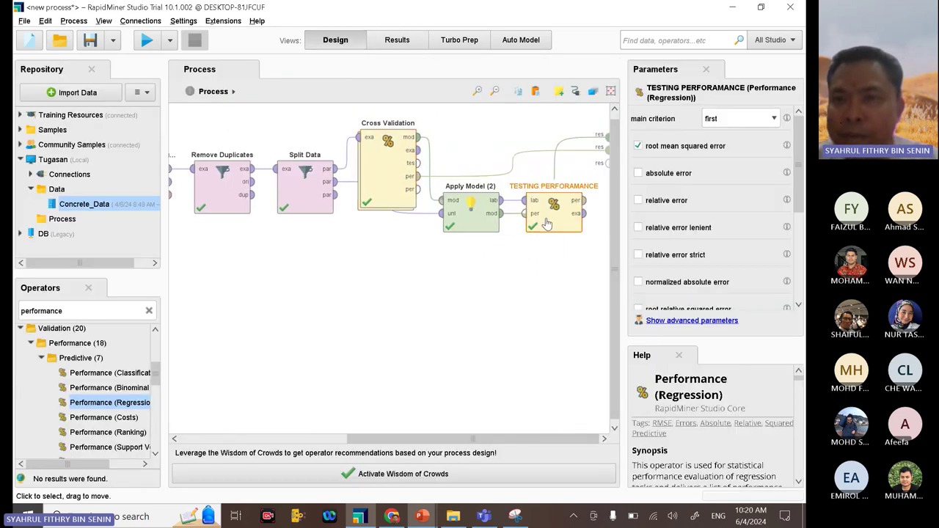
left_click(638, 175)
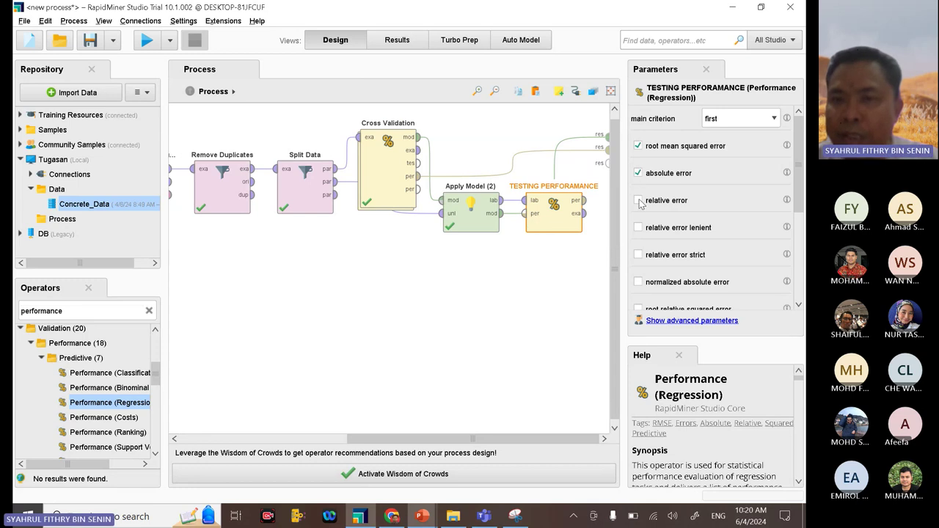
left_click(639, 200)
scroll(642, 242, "down", 1)
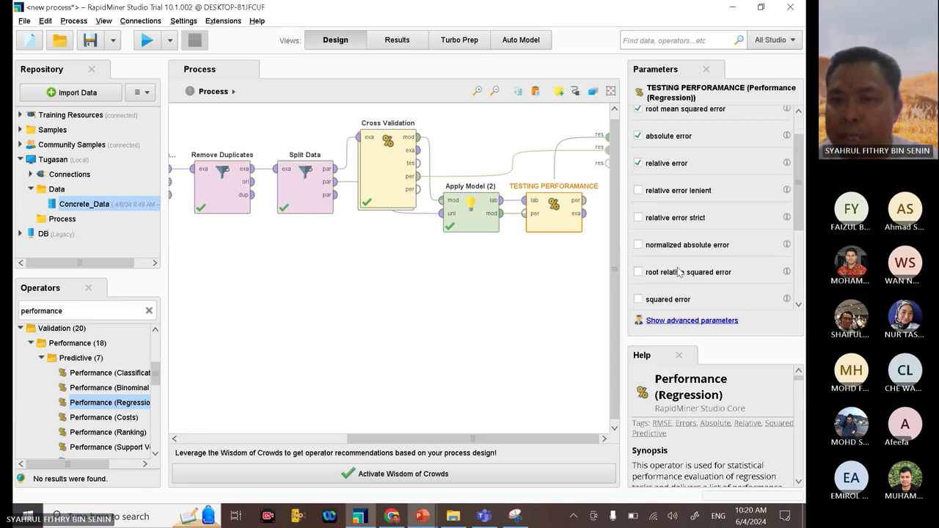
scroll(637, 305, "up", 1)
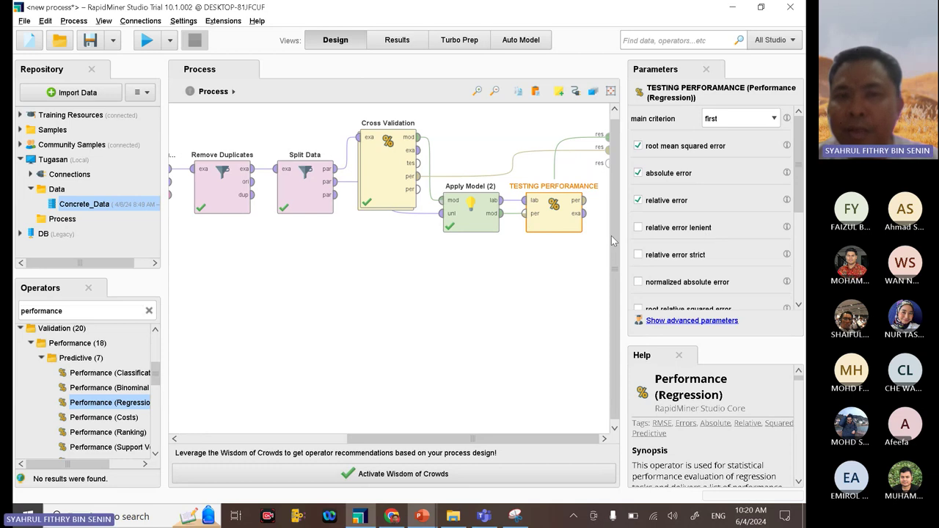
Step: Inside Cross Validation, enable absolute error, relative error and squared error for Training Performance, and return to the main process
left_click(391, 177)
double_click(391, 177)
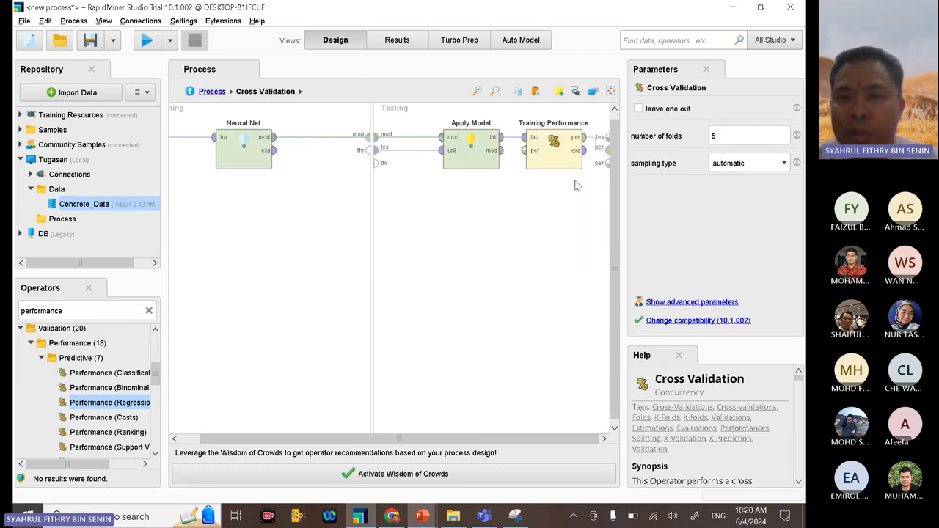
left_click(566, 160)
left_click(638, 173)
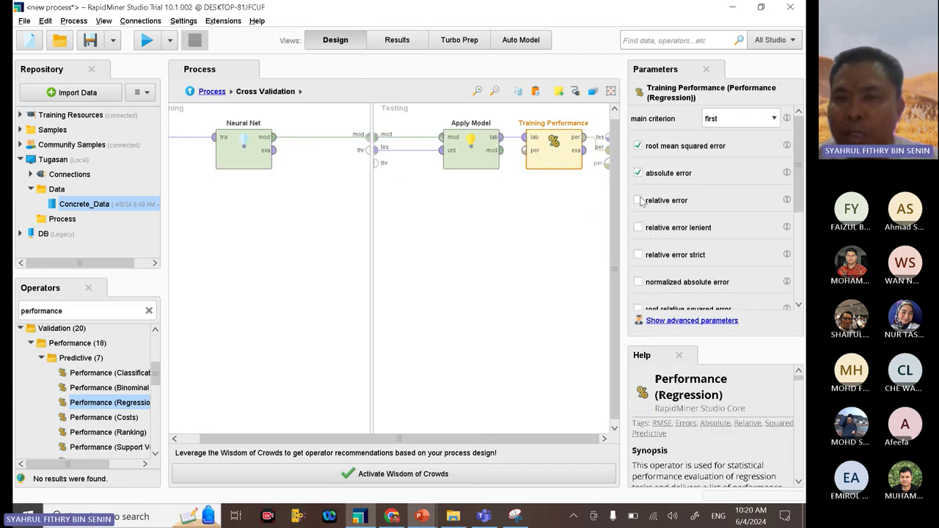
left_click(638, 201)
scroll(695, 231, "down", 1)
scroll(693, 234, "down", 1)
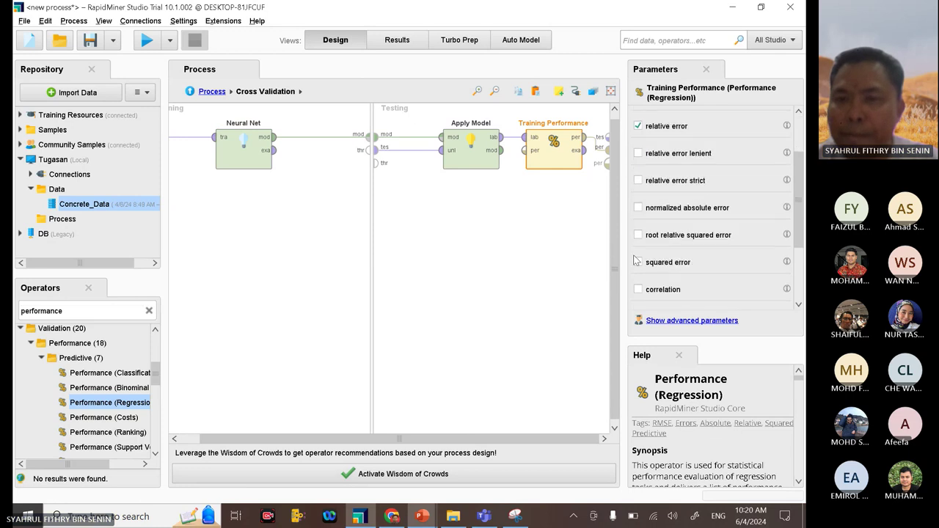
scroll(720, 271, "up", 2)
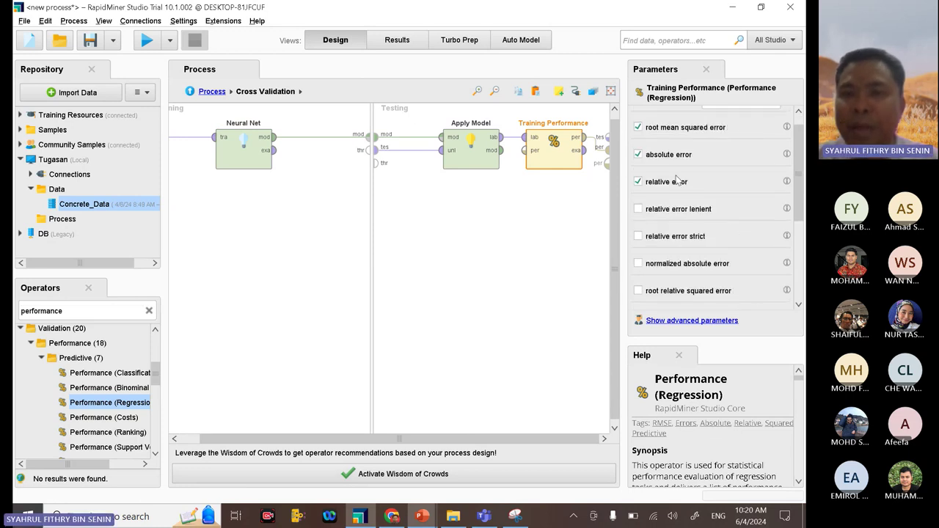
left_click(218, 94)
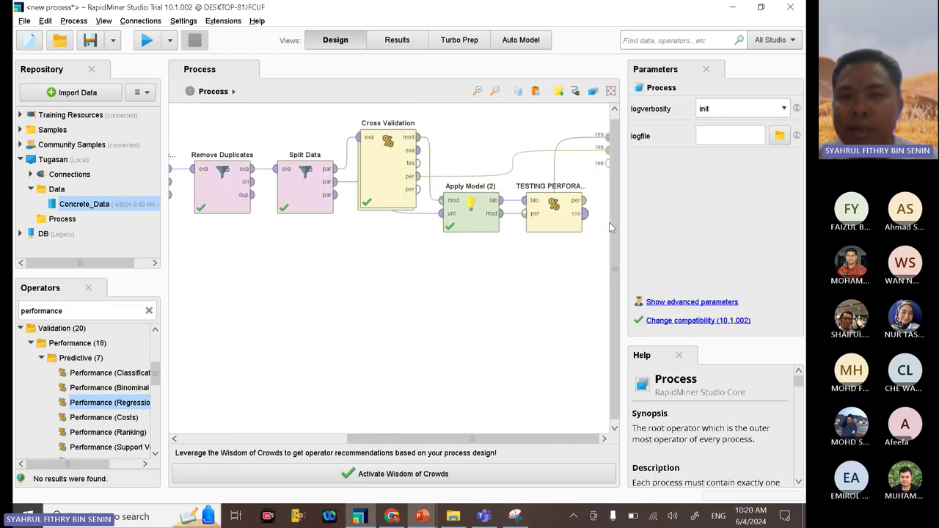
Step: Run the process and examine the error values in the training performance description, highlighting the root mean squared error
left_click(558, 224)
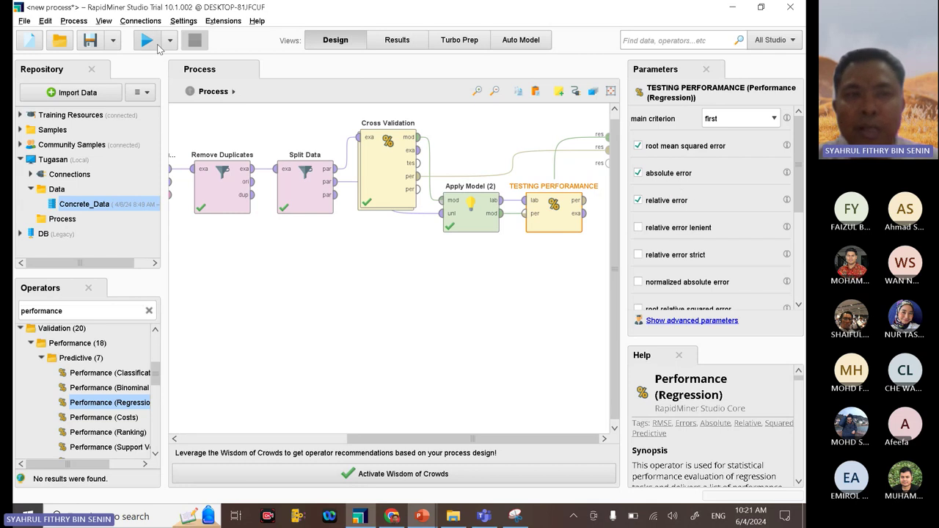
left_click(149, 42)
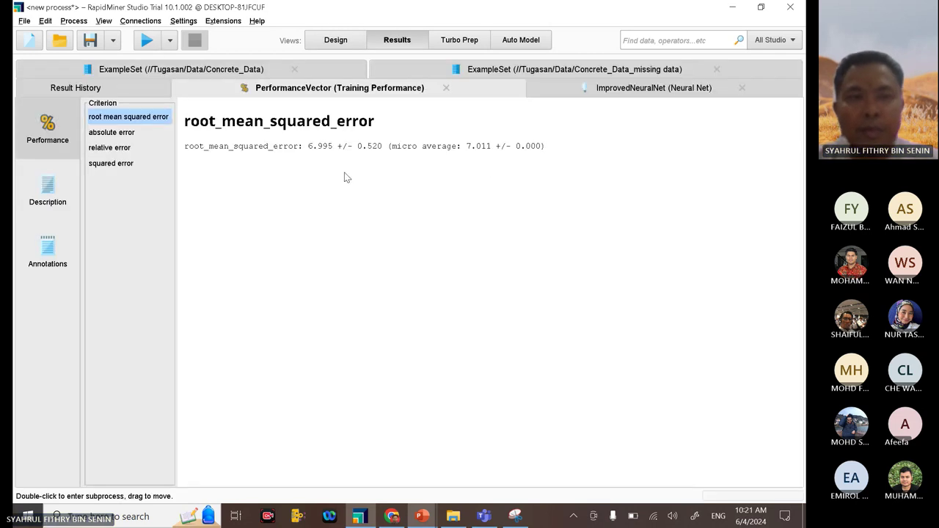
left_click(70, 183)
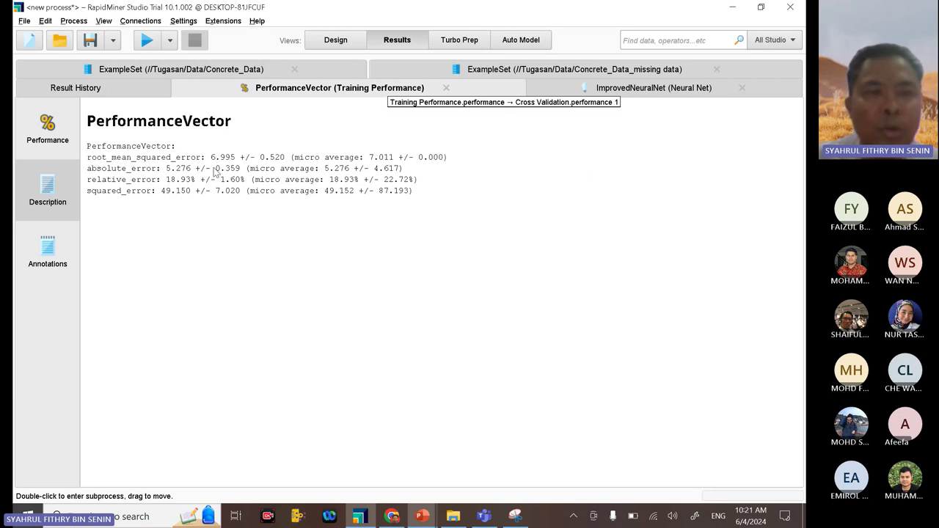
mouse_move(211, 163)
left_mouse_down()
mouse_move(231, 156)
mouse_move(219, 160)
left_mouse_up()
left_click_drag(171, 179, 193, 170)
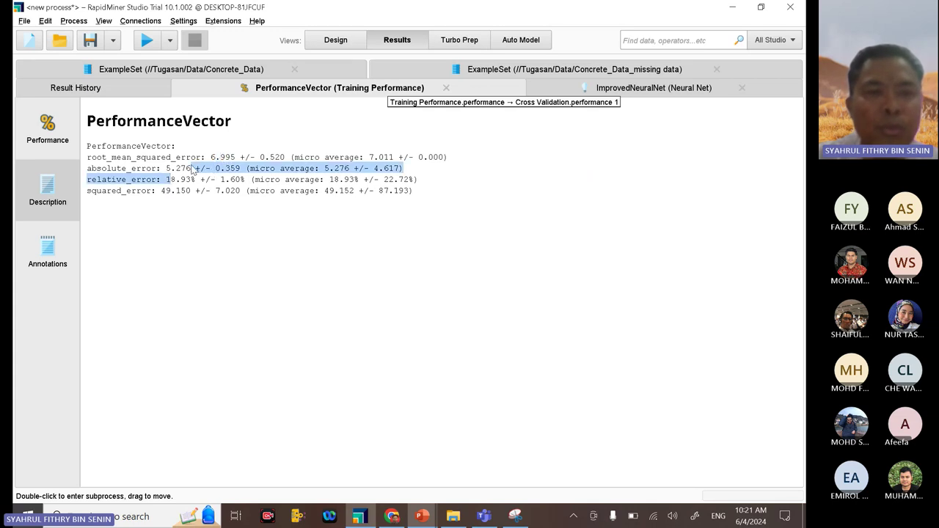
left_click(173, 185)
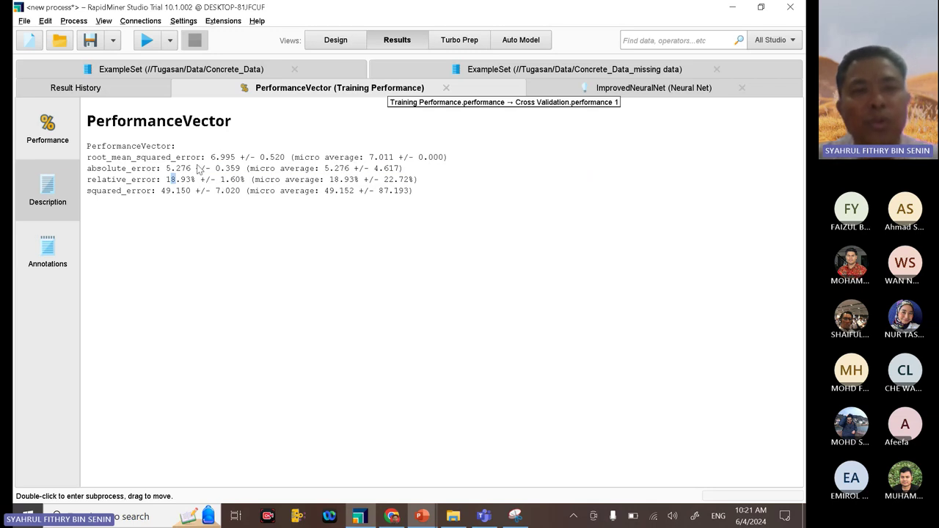
left_click_drag(211, 158, 241, 160)
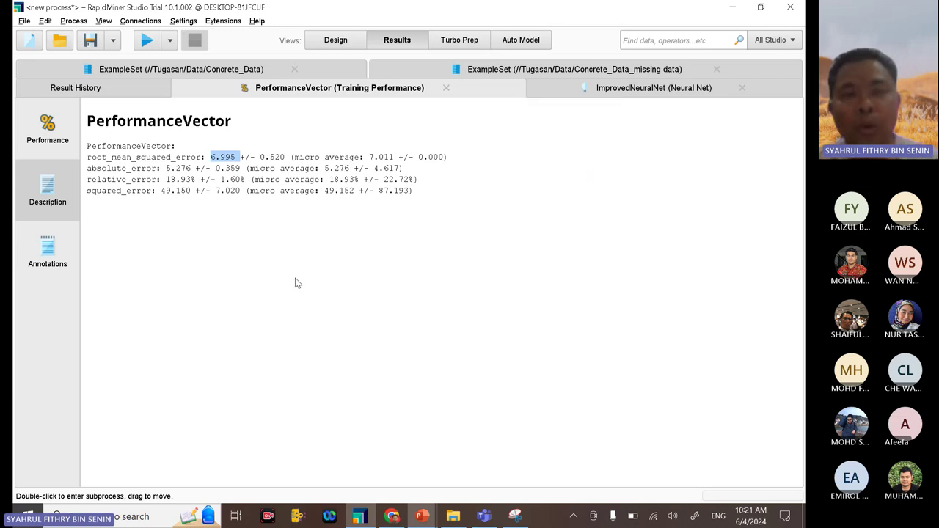
Step: Inside Cross Validation, set the size of the Neural Net's HIDDEN LAYER to 10 and apply it
left_click(333, 46)
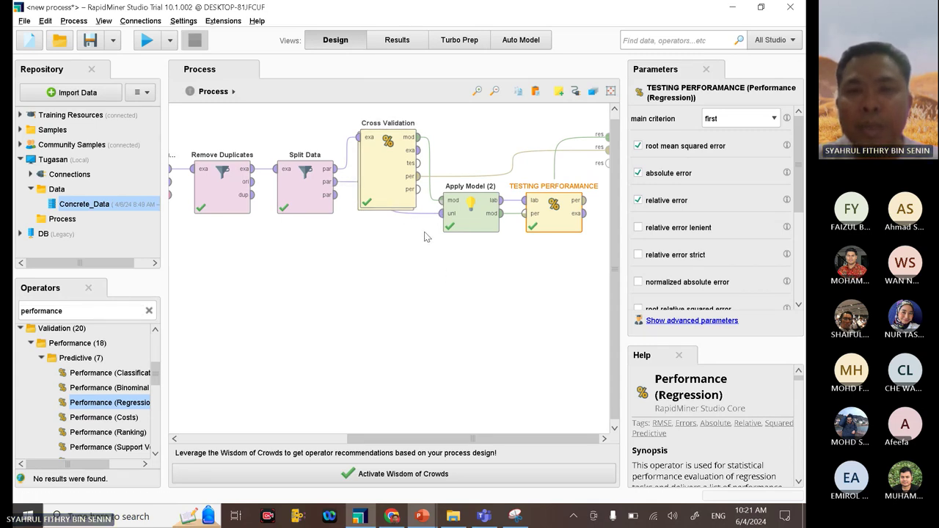
left_click(396, 185)
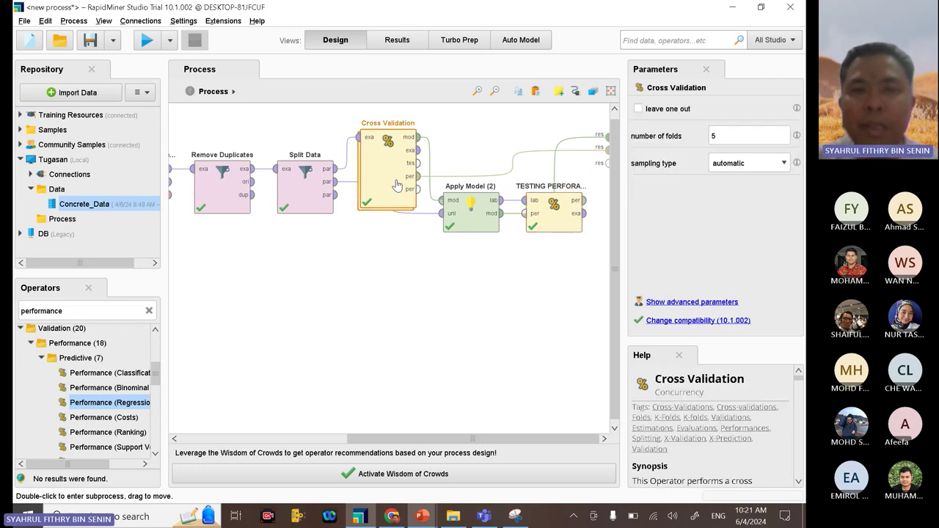
double_click(396, 185)
left_click(248, 163)
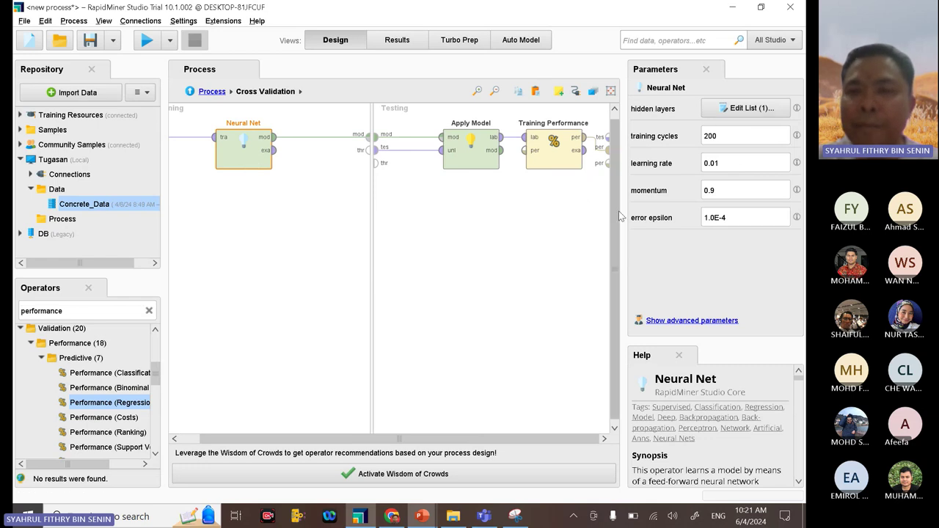
left_click_drag(624, 207, 491, 217)
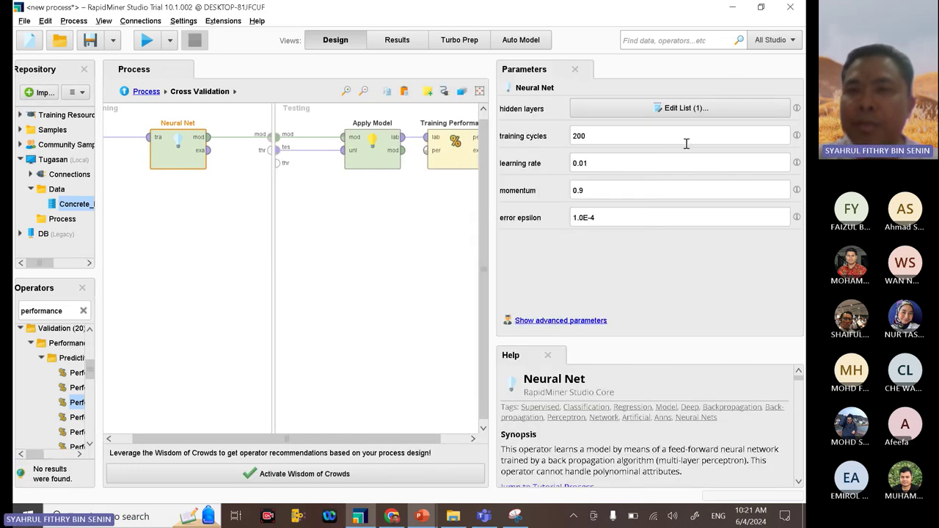
left_click(701, 109)
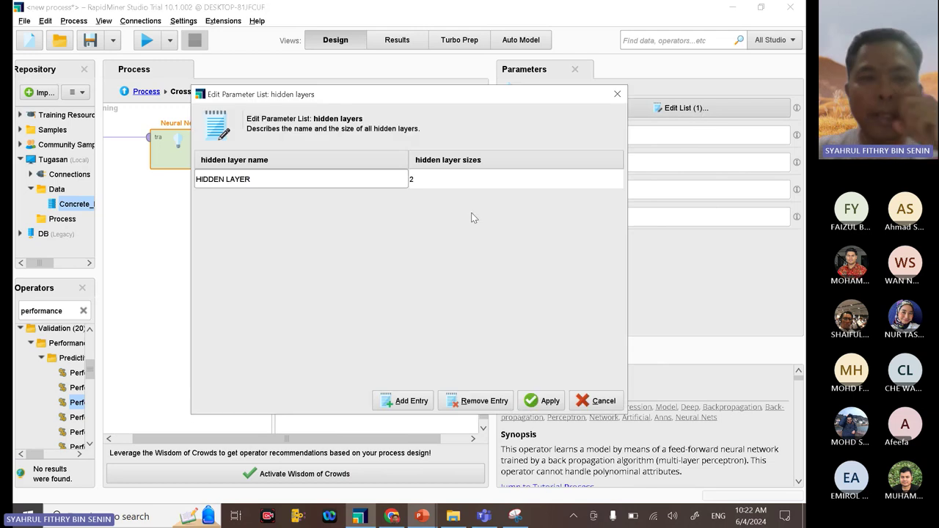
left_click(413, 401)
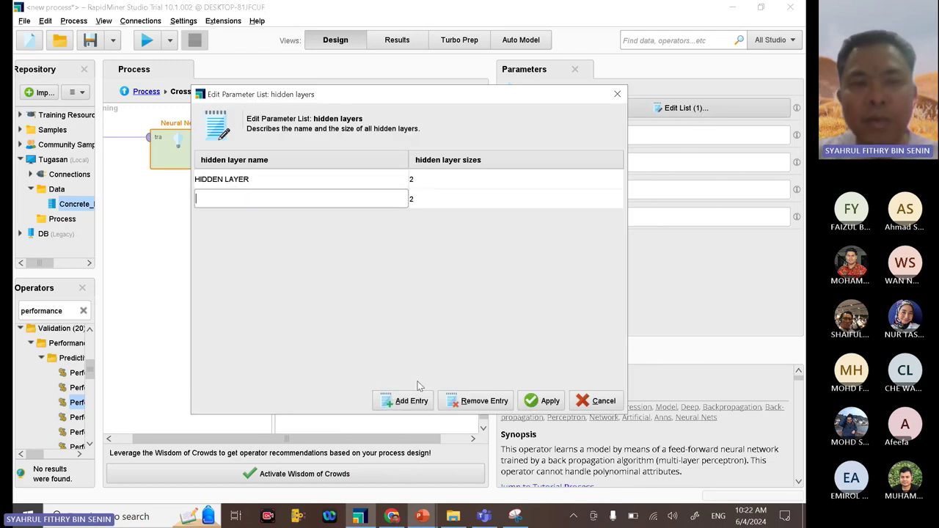
left_click(506, 403)
left_click(433, 179)
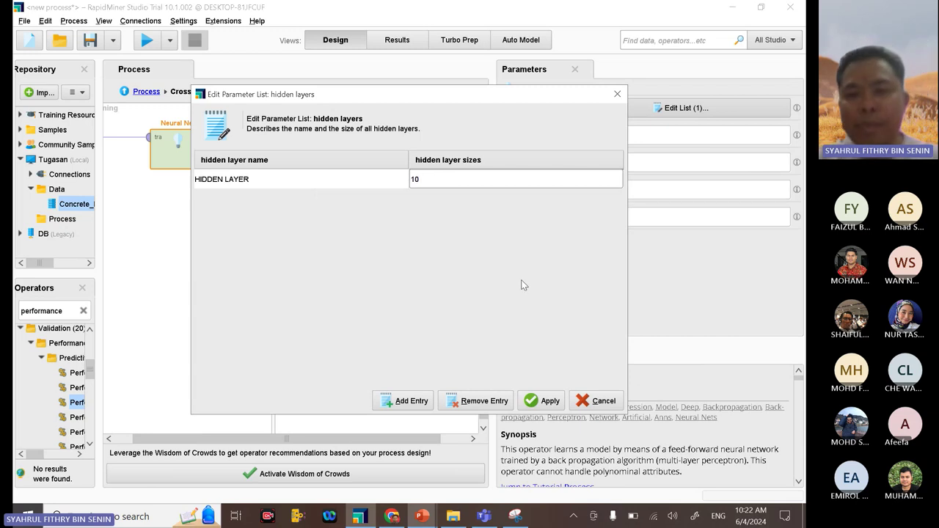
left_click(551, 401)
left_click_drag(493, 159, 581, 161)
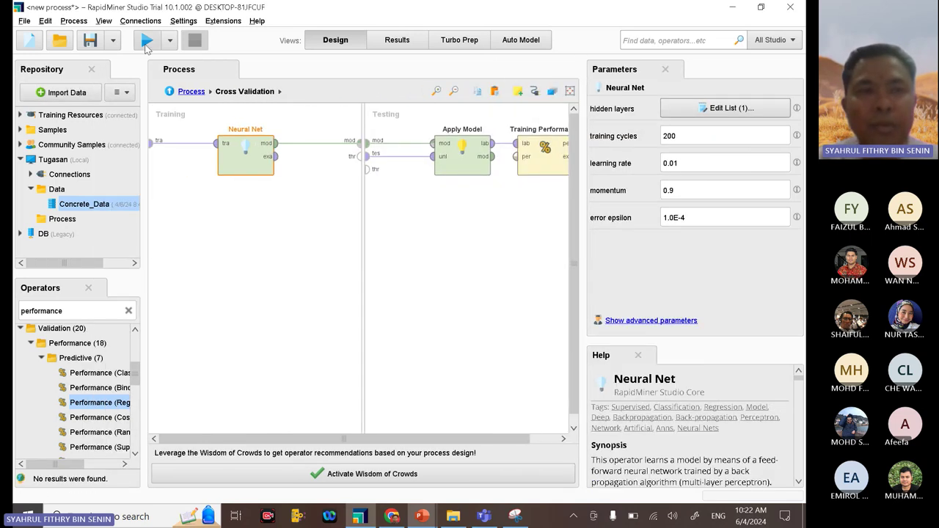
Step: Run the process and compare the training performance description with the ImprovedNeuralNet network diagram
left_click(146, 42)
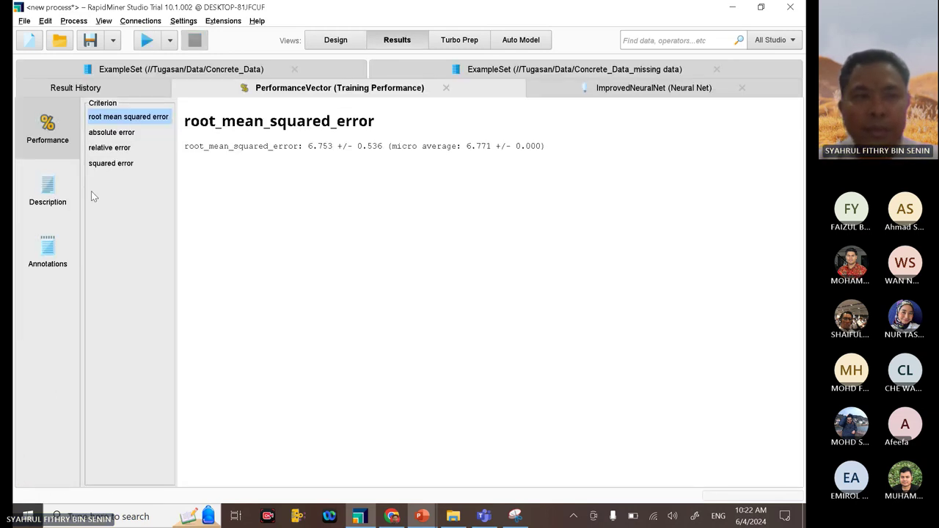
left_click(48, 192)
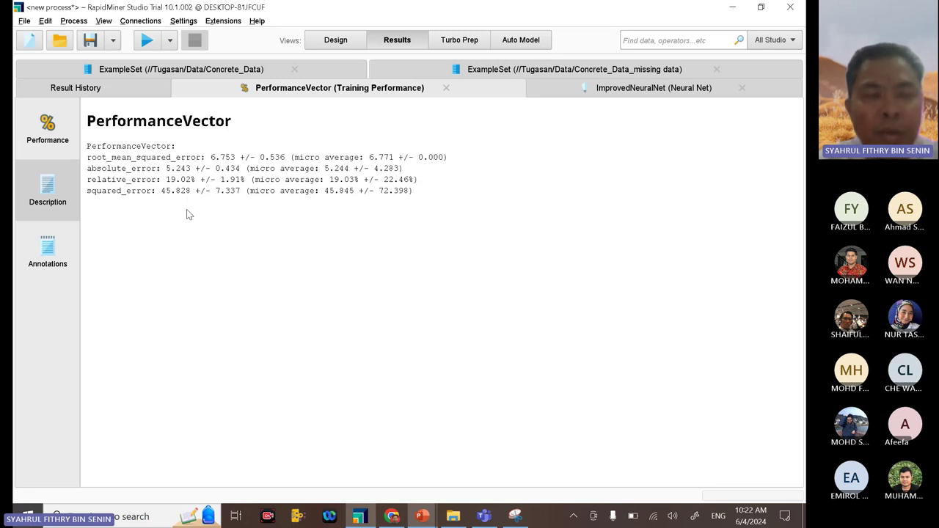
left_click(576, 95)
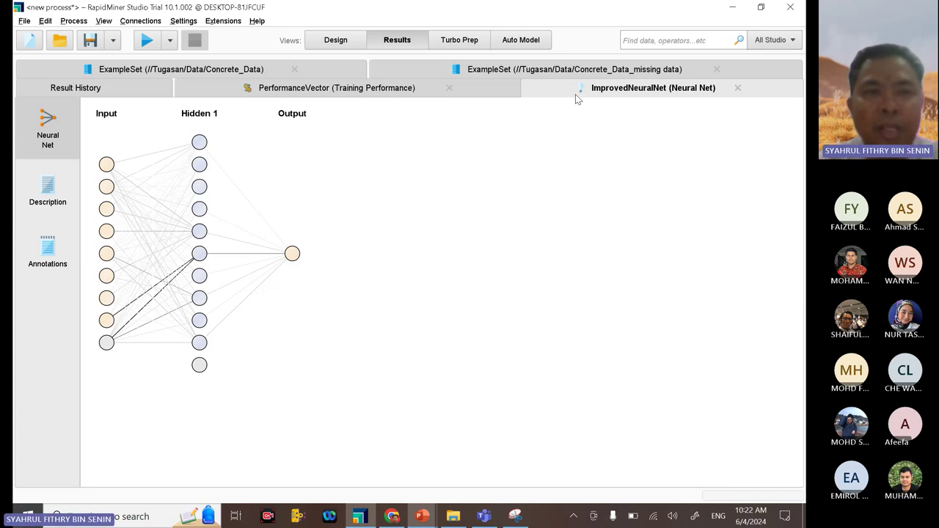
left_click(334, 93)
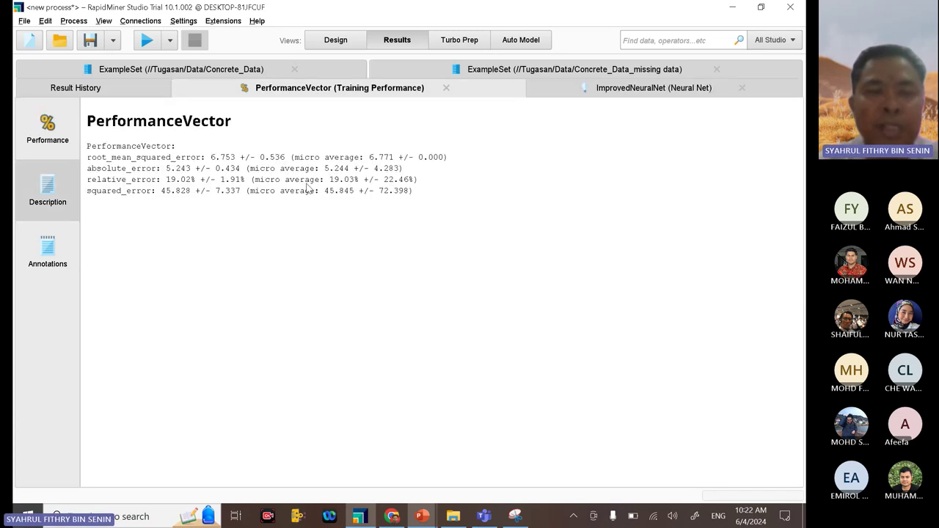
Step: Inside Cross Validation, set the size of the Neural Net's HIDDEN LAYER to 15 and apply it
left_click(350, 42)
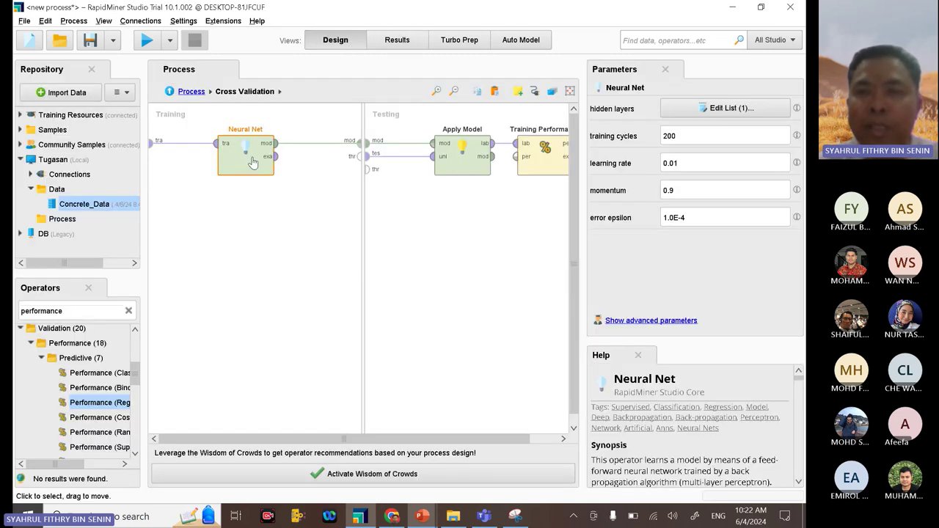
left_click(745, 109)
double_click(436, 178)
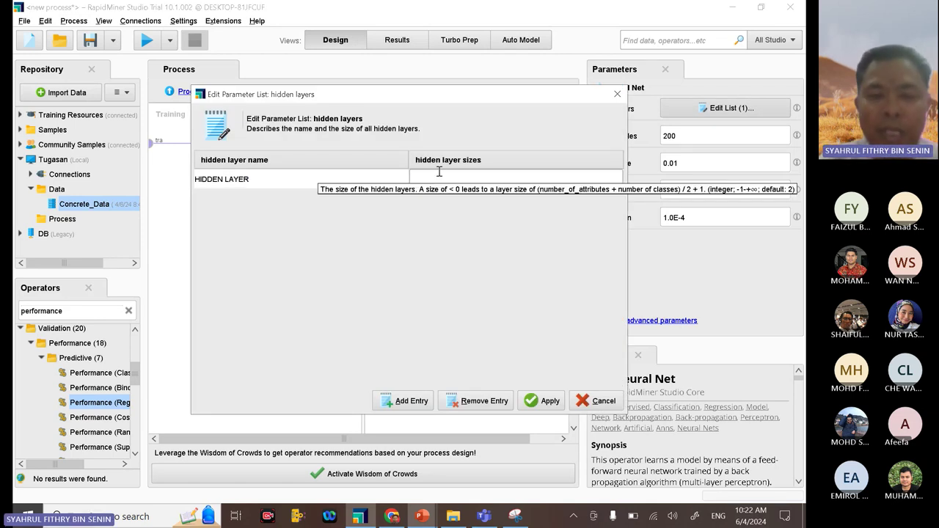
left_click(547, 400)
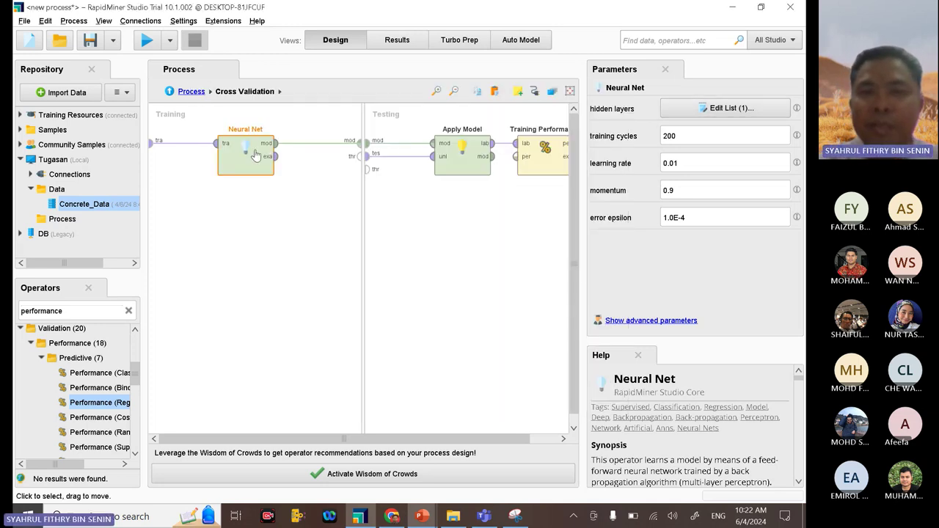
Step: Return to the main process, run it and show the description of the training performance errors
left_click(189, 92)
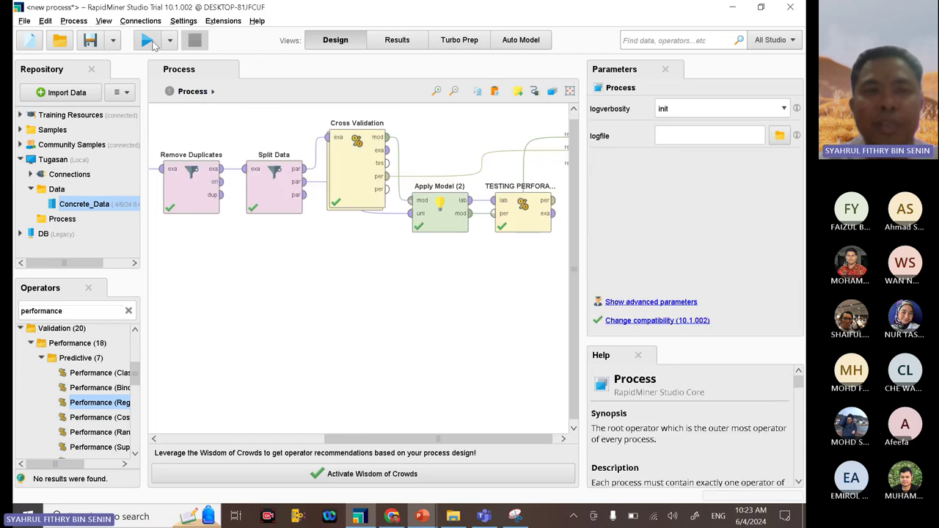
left_click(150, 42)
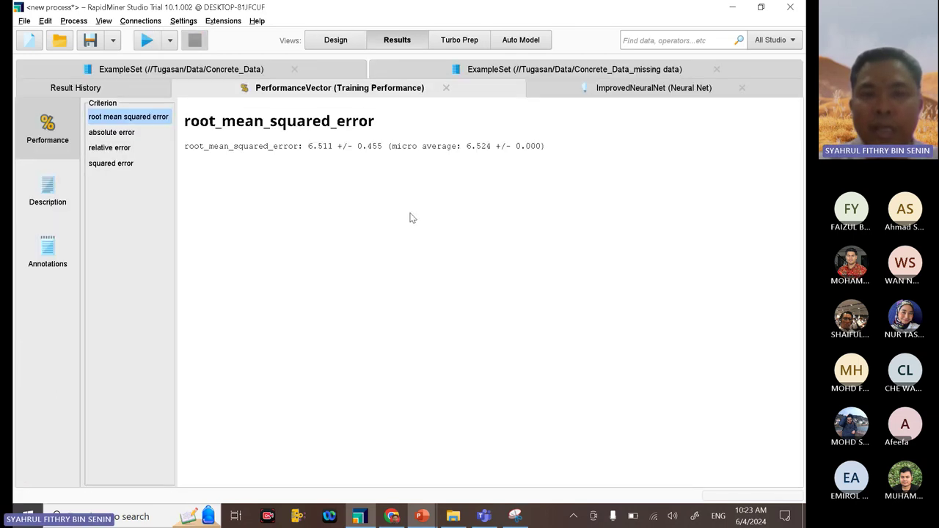
left_click(48, 192)
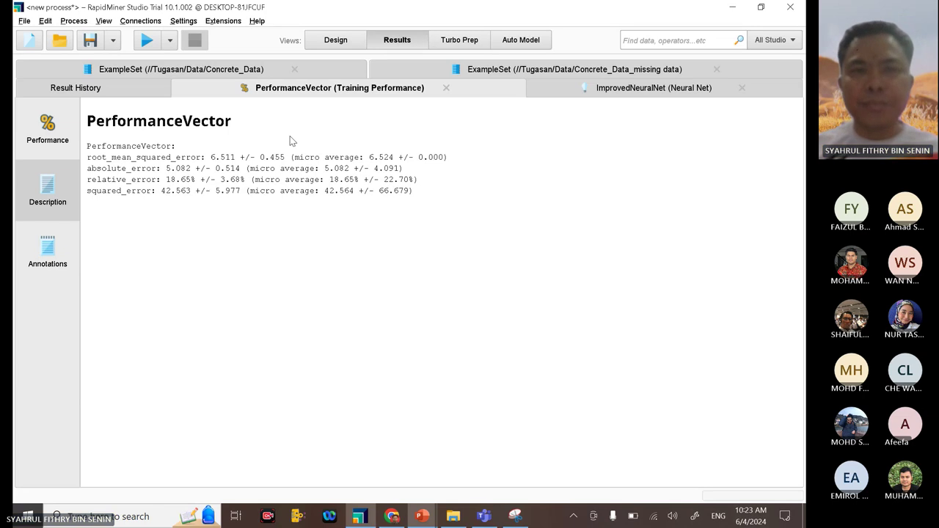
Step: Inside Cross Validation, set the size of the Neural Net's HIDDEN LAYER to 20 and apply it
left_click(345, 44)
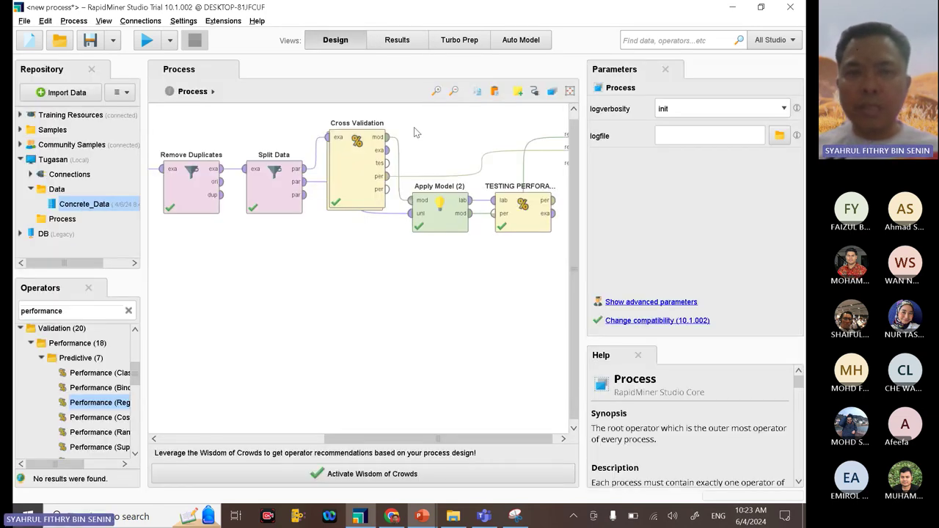
double_click(356, 169)
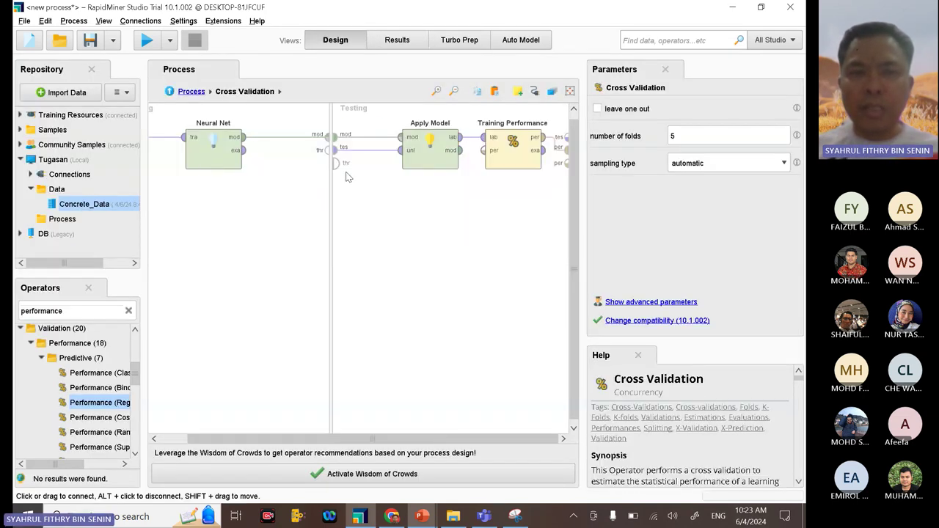
left_click(212, 152)
left_click(727, 108)
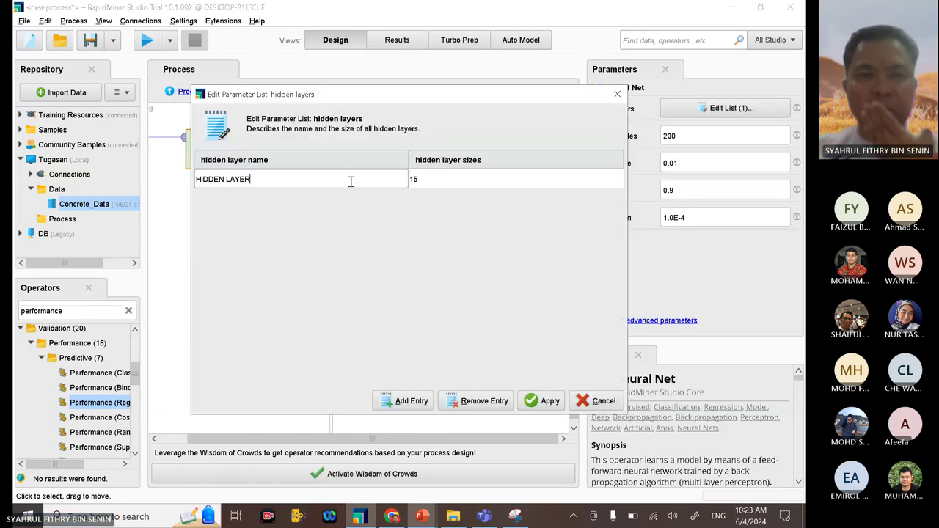
left_click(426, 180)
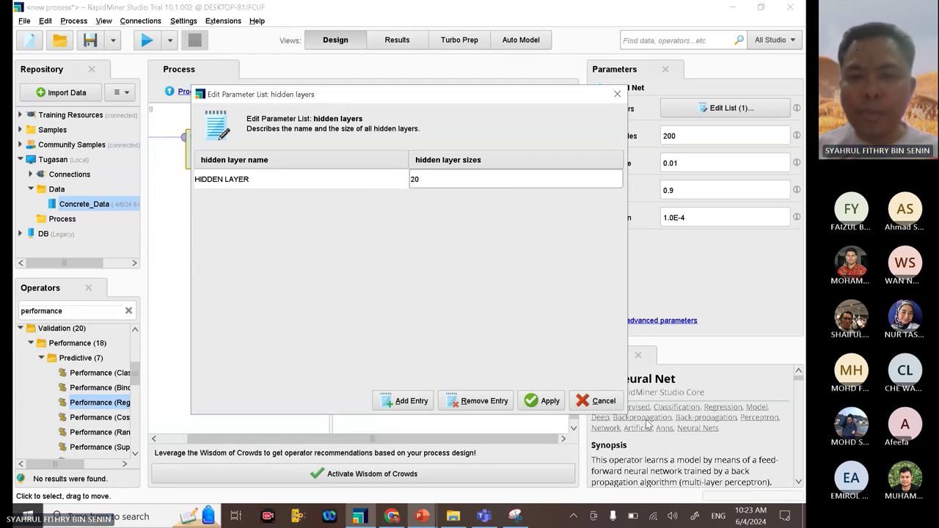
left_click(543, 400)
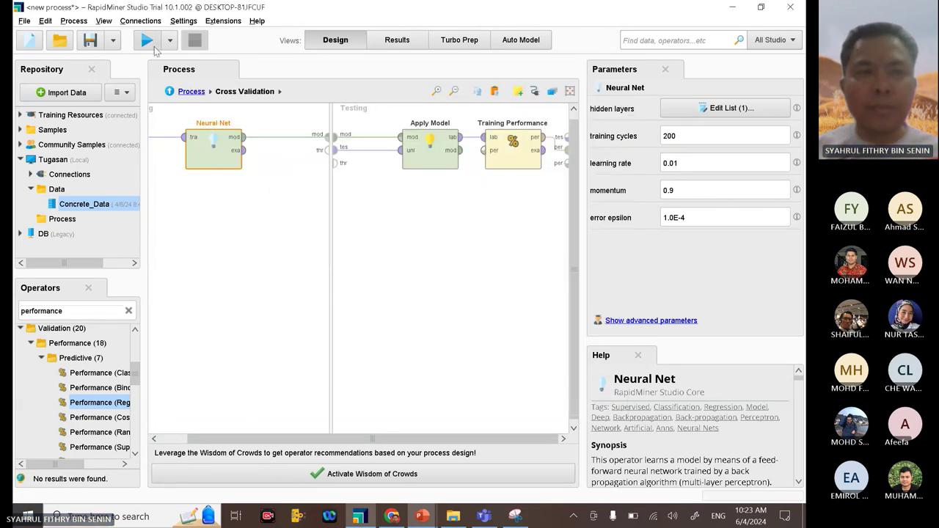
Step: Run the main process and examine the training performance description, highlighting the root mean squared error and absolute error values
left_click(190, 91)
left_click(148, 42)
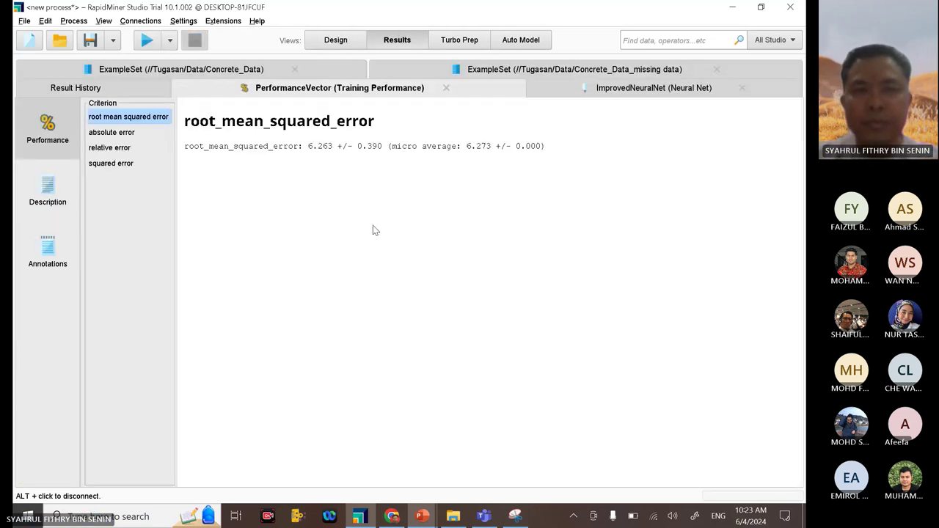
left_click(67, 188)
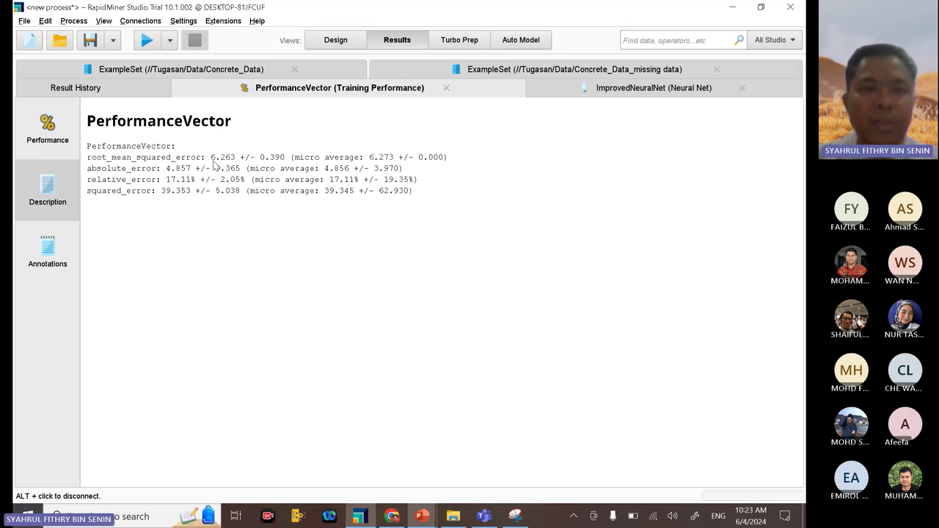
left_click_drag(213, 166, 242, 171)
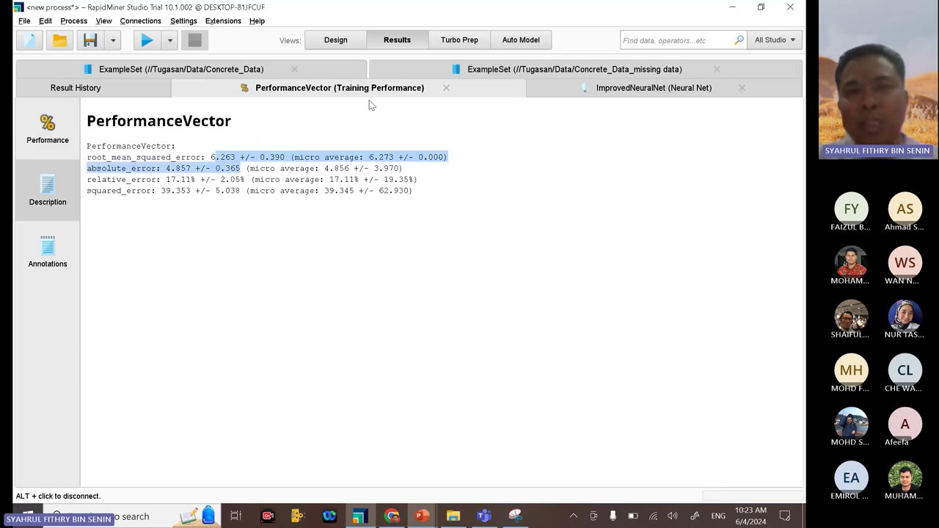
Step: Change the Neural Net's HIDDEN LAYER size to 17 inside Cross Validation and run the process to check the error values
left_click(342, 43)
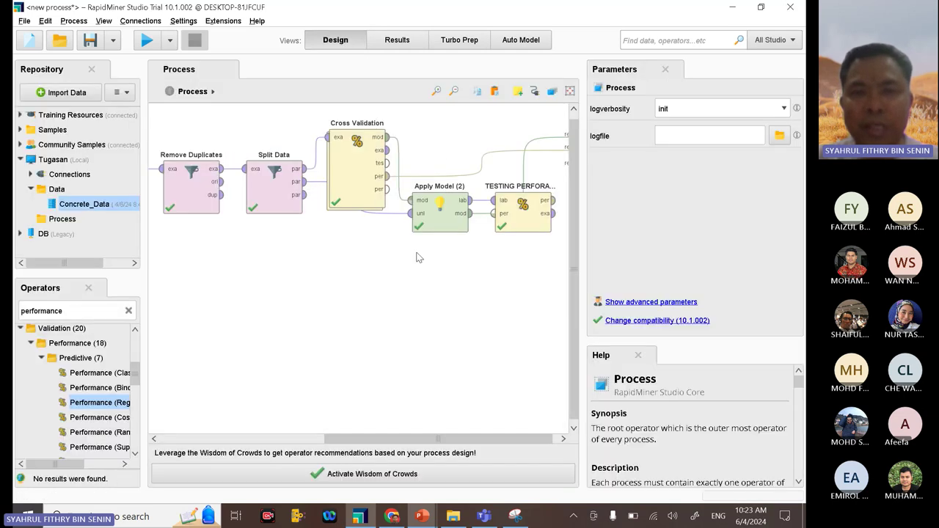
left_click(361, 177)
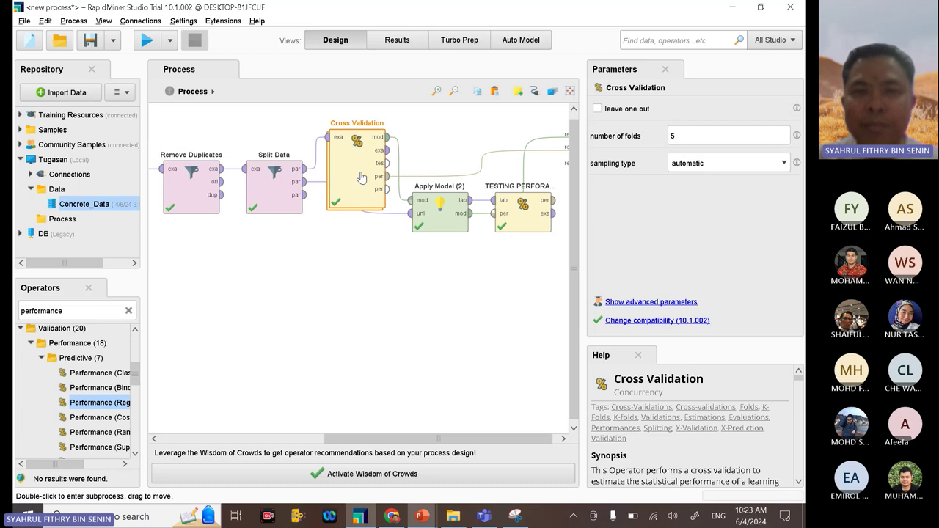
double_click(361, 177)
left_click(220, 155)
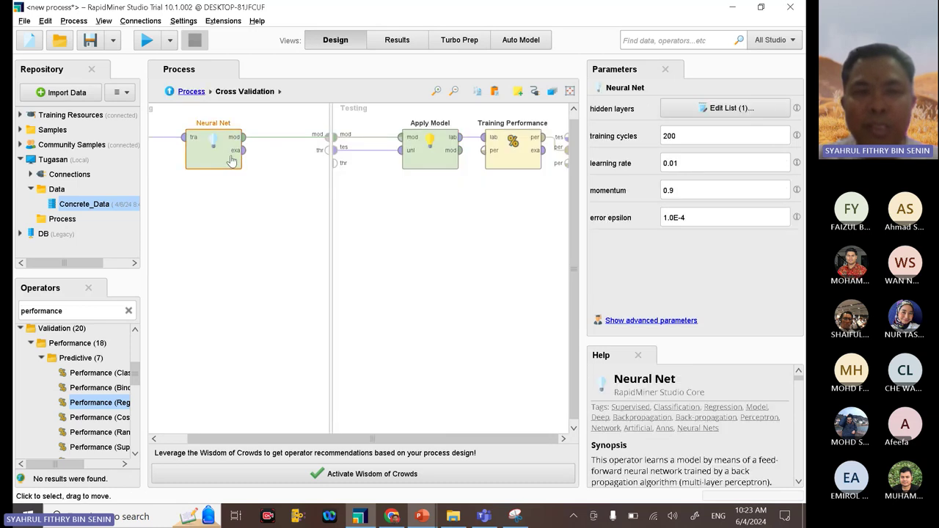
left_click(722, 108)
left_click(429, 182)
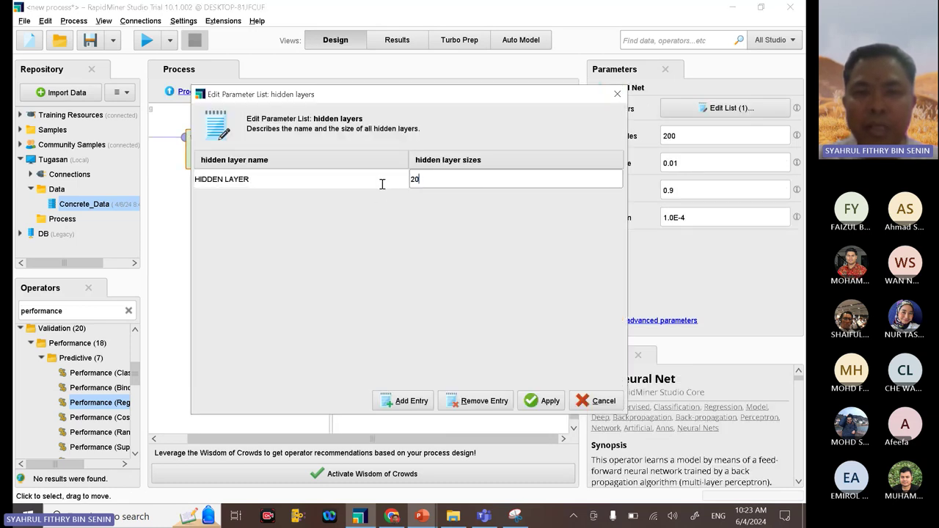
key("BackSpace")
key("BackSpace")
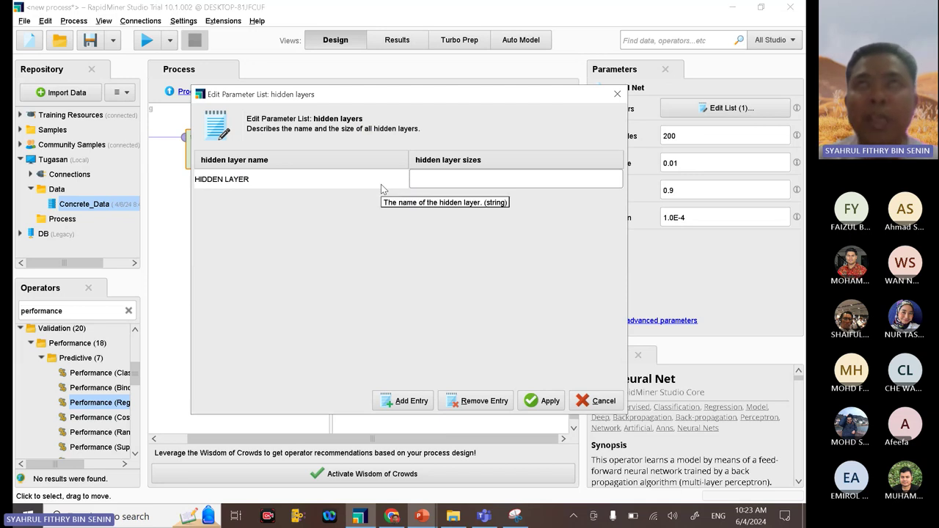
type("17")
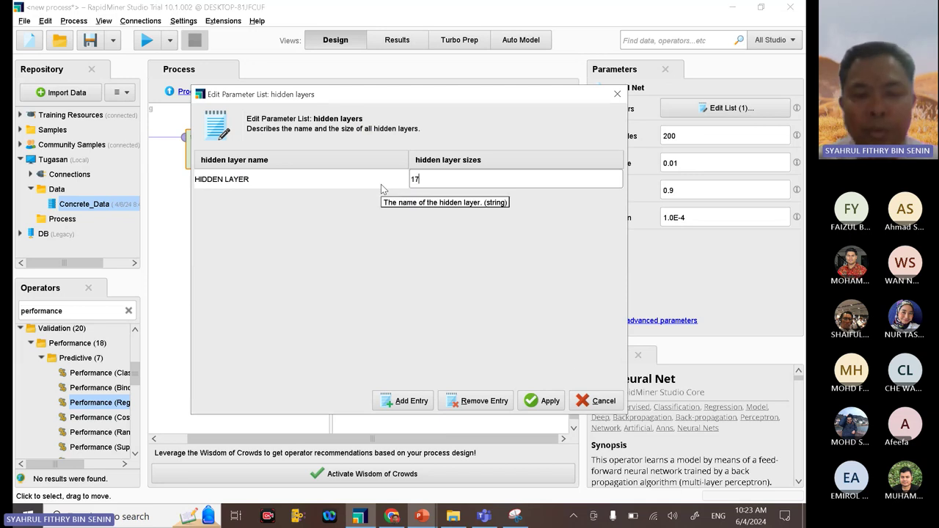
left_click(544, 400)
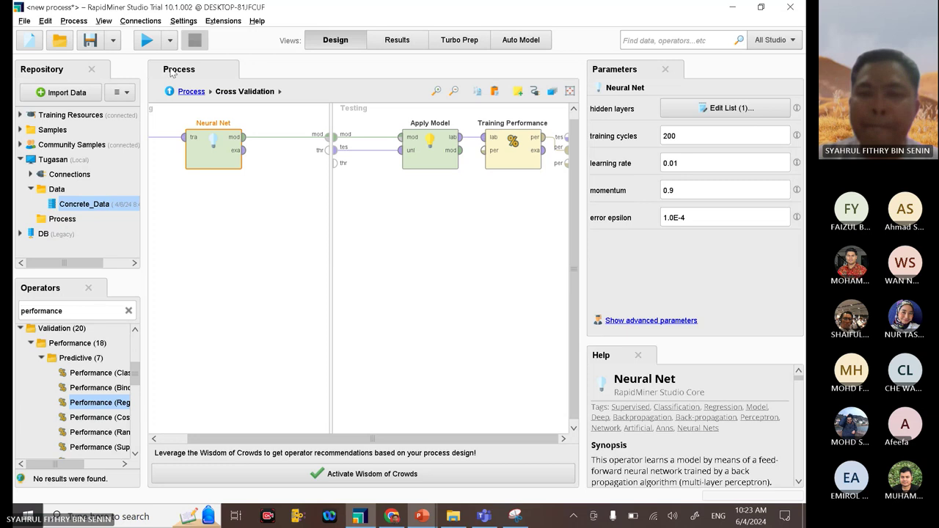
left_click(190, 92)
key("F11")
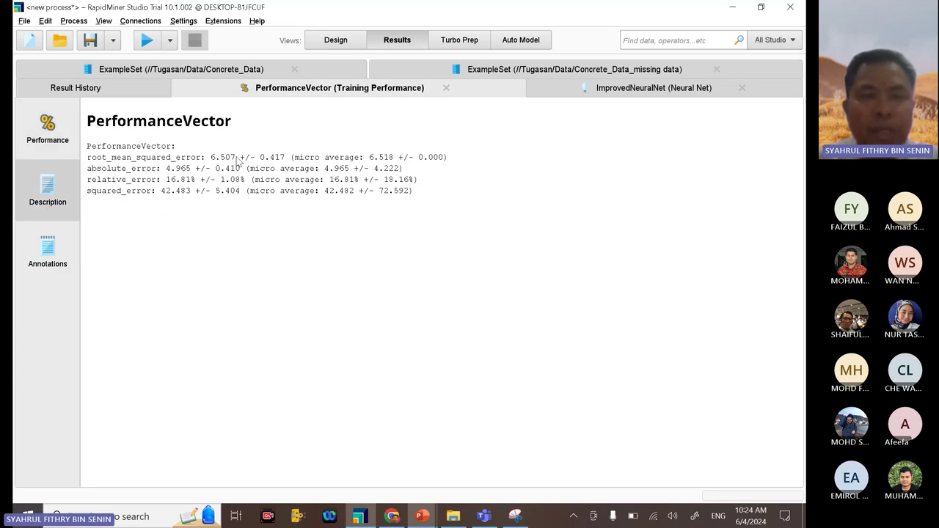
Step: Change the Neural Net's HIDDEN LAYER size to 16 and run the process to check the training performance description
left_click(335, 40)
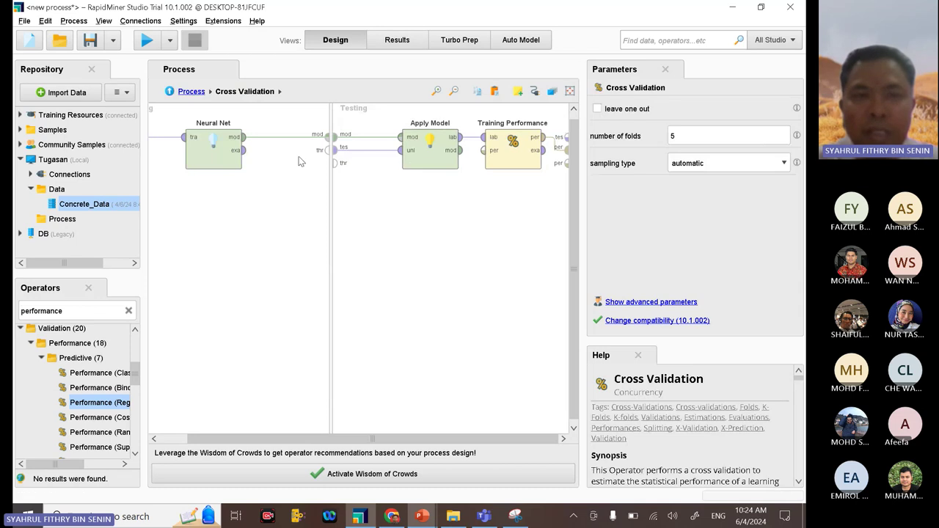
left_click(212, 154)
left_click(731, 108)
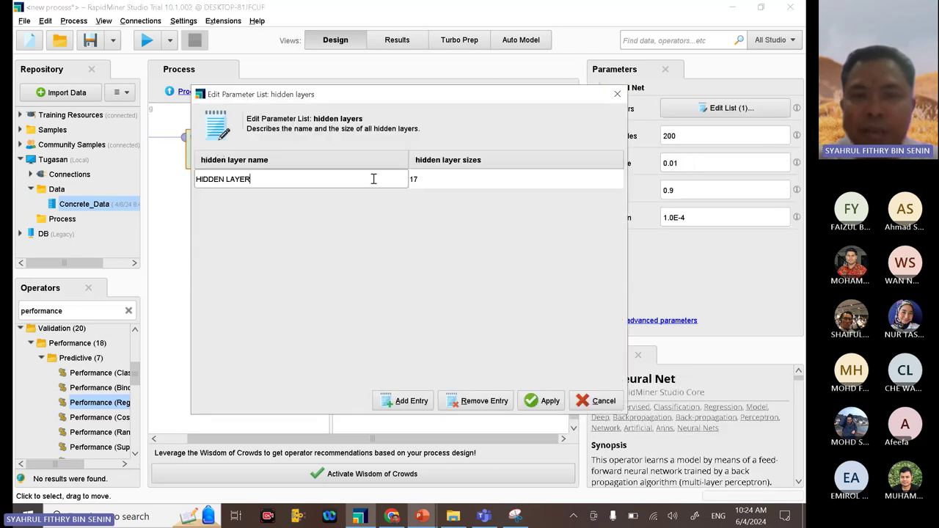
double_click(421, 183)
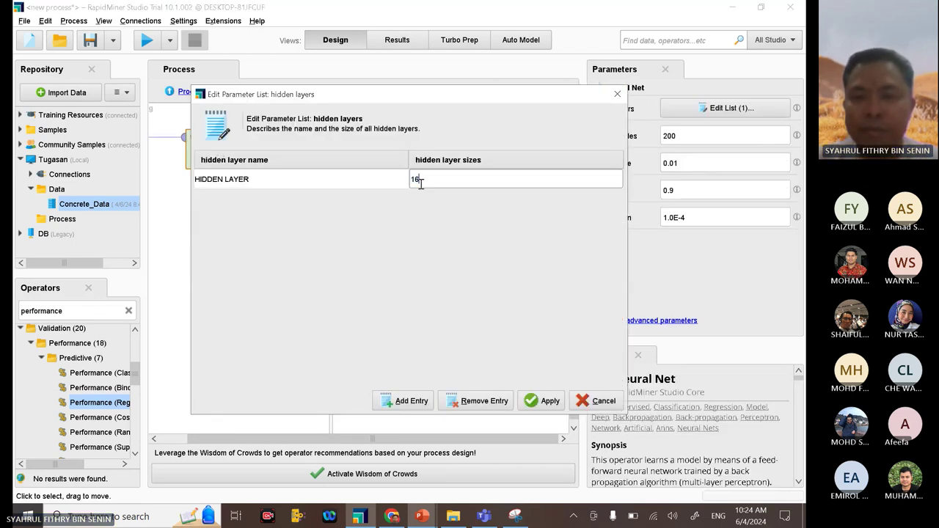
left_click(541, 400)
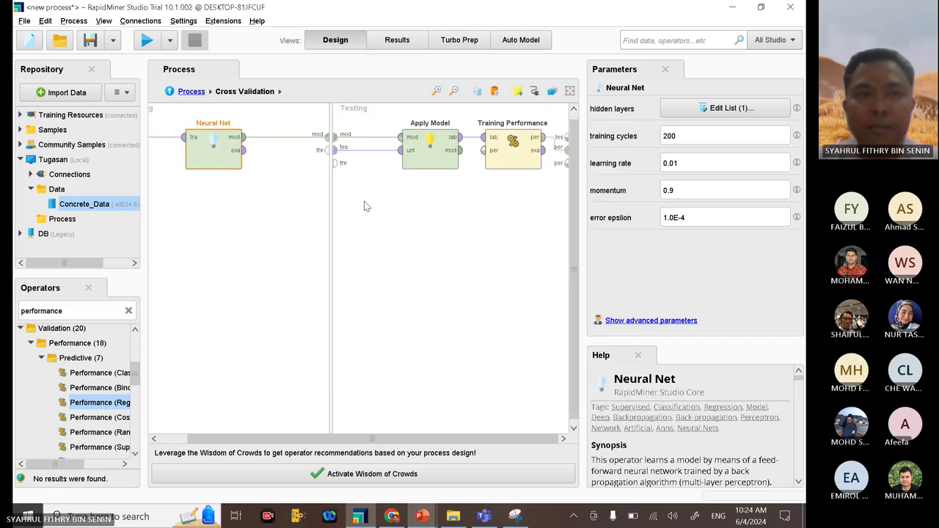
left_click(148, 42)
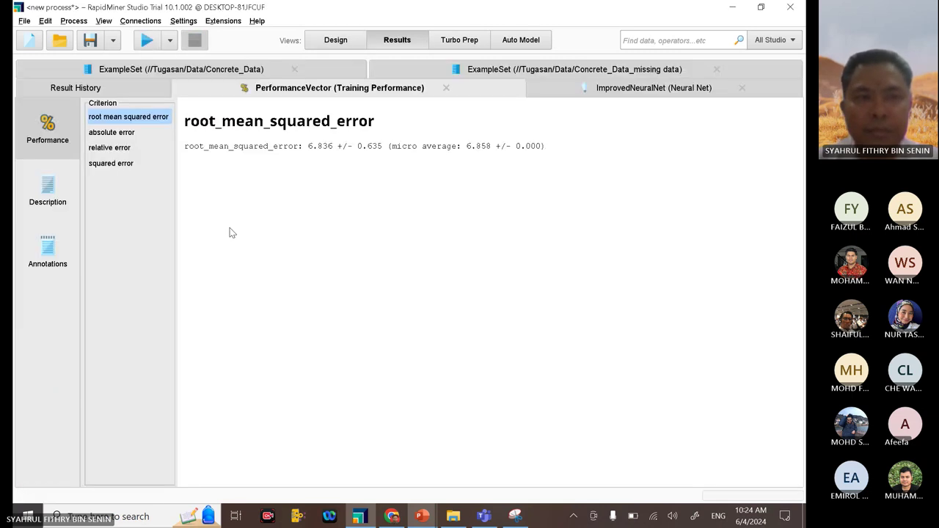
left_click(59, 194)
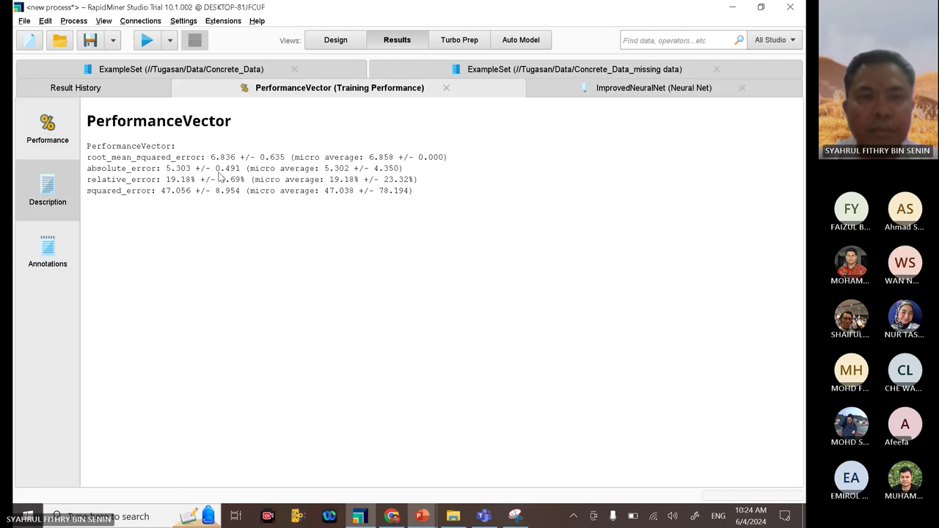
Step: Set the Neural Net's first hidden layer size to 15 and add a second HIDDEN LAYER entry with size 2
left_click(334, 40)
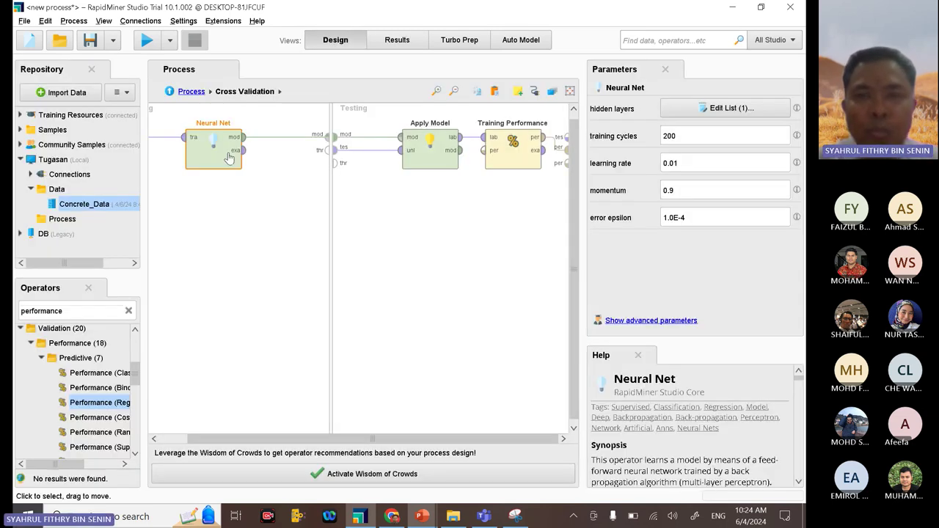
double_click(424, 179)
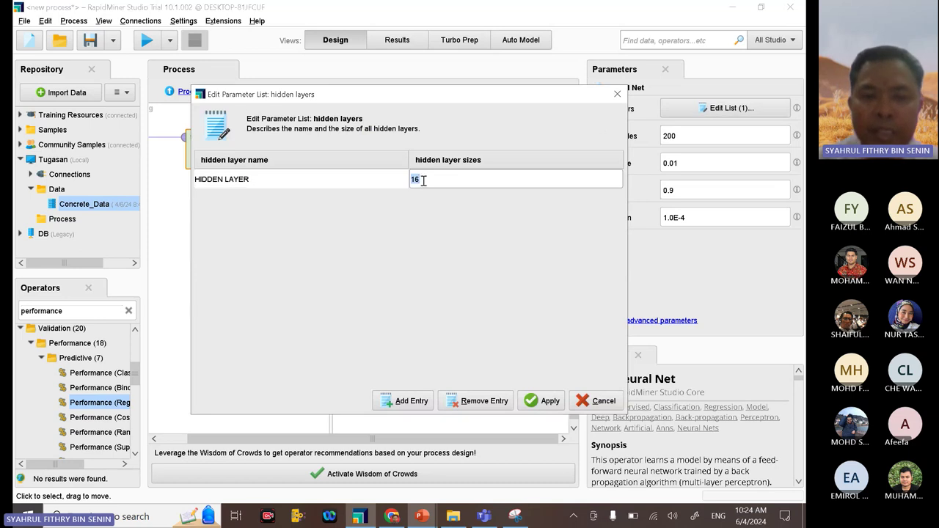
type("15")
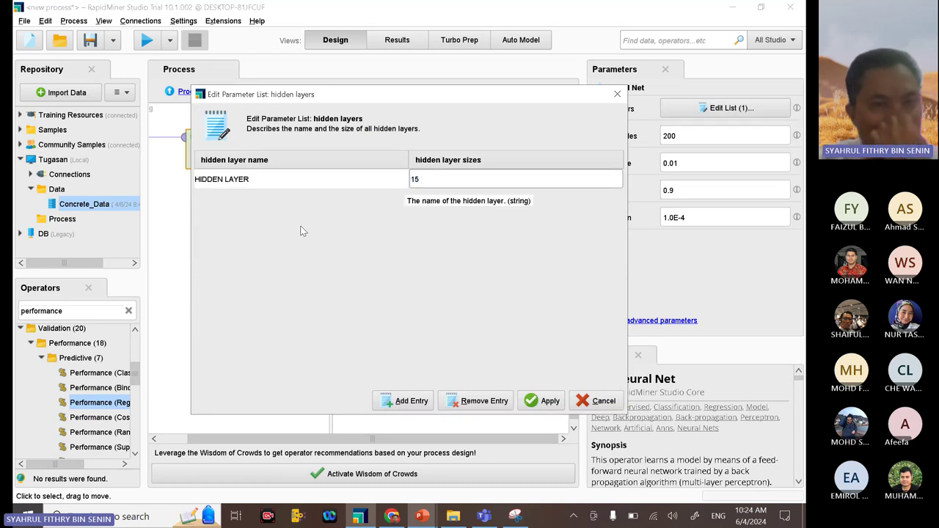
left_click(408, 400)
type("HIDDEN LAYER")
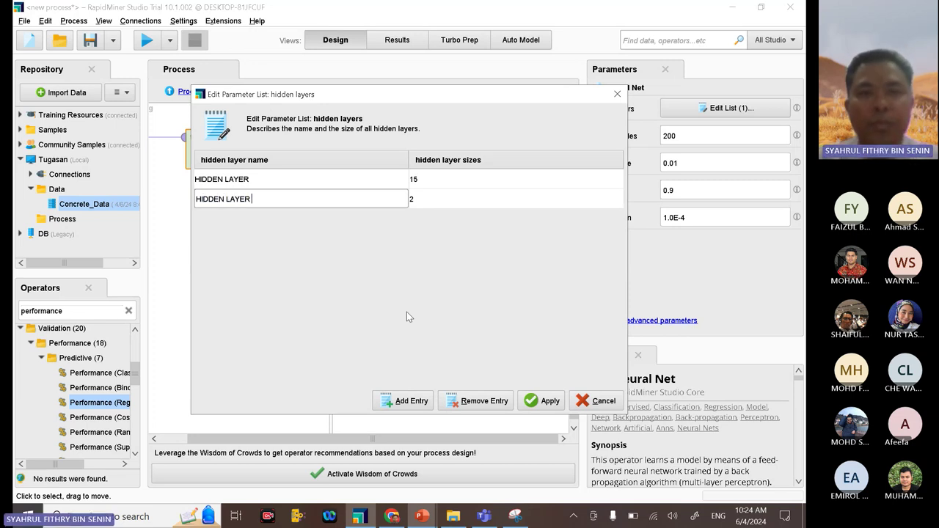
left_click(544, 400)
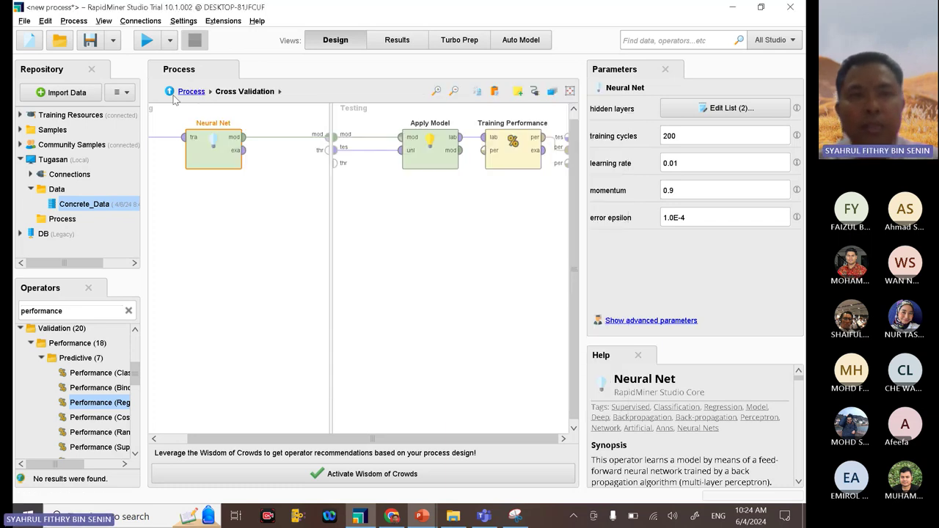
Step: Run the process with two hidden layers and examine the root mean squared error and the ImprovedNeuralNet network diagram
left_click(147, 40)
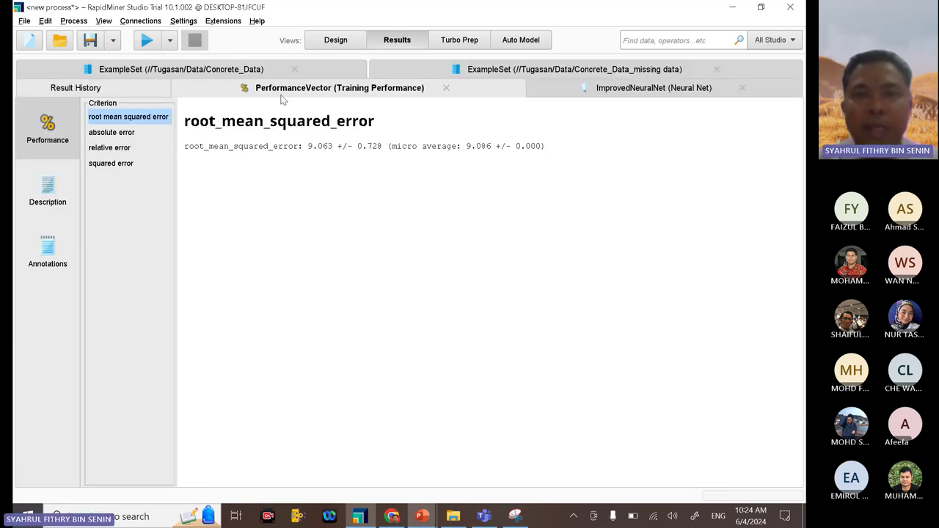
left_click(607, 88)
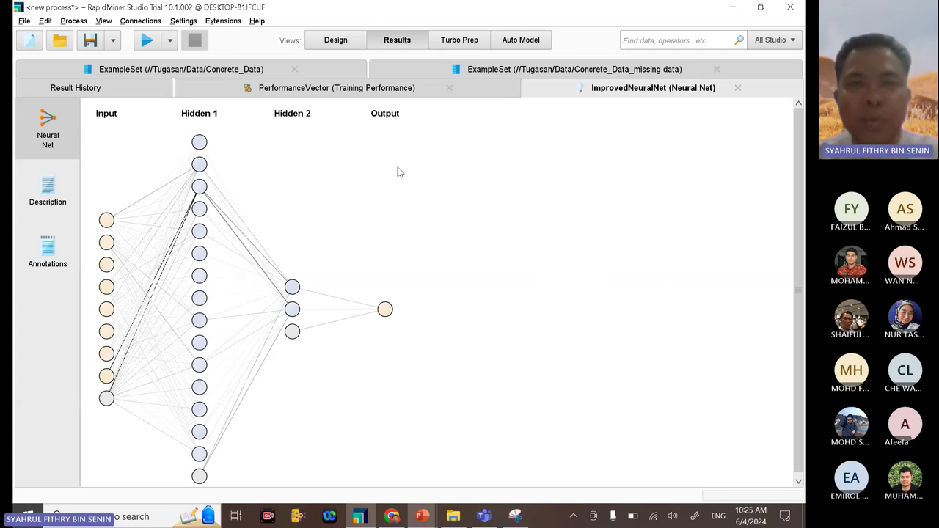
Step: Examine the error values in the Training Performance description for the two-hidden-layer network
left_click(361, 90)
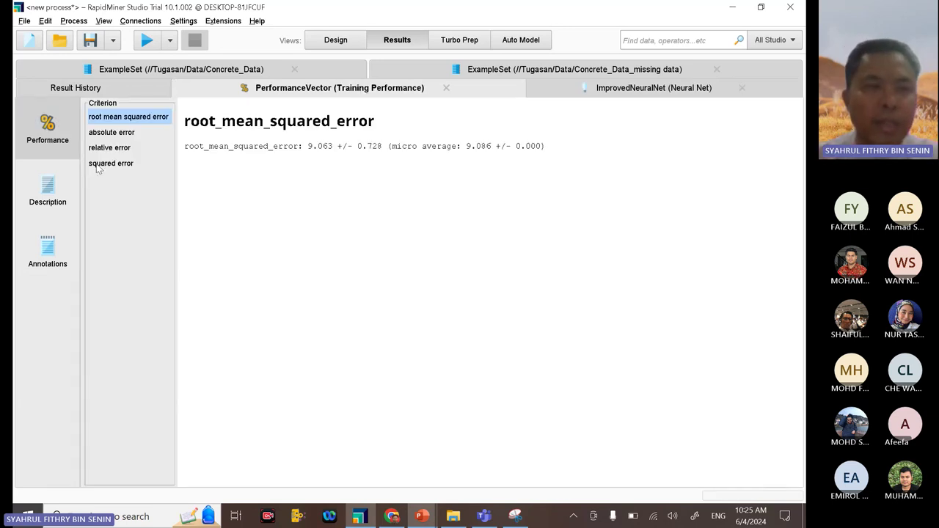
left_click(58, 196)
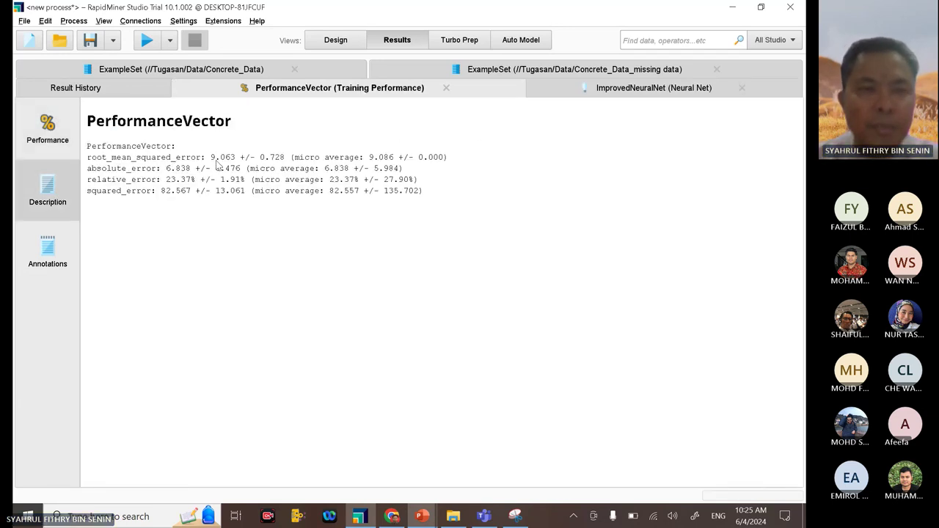
left_click_drag(211, 163, 235, 168)
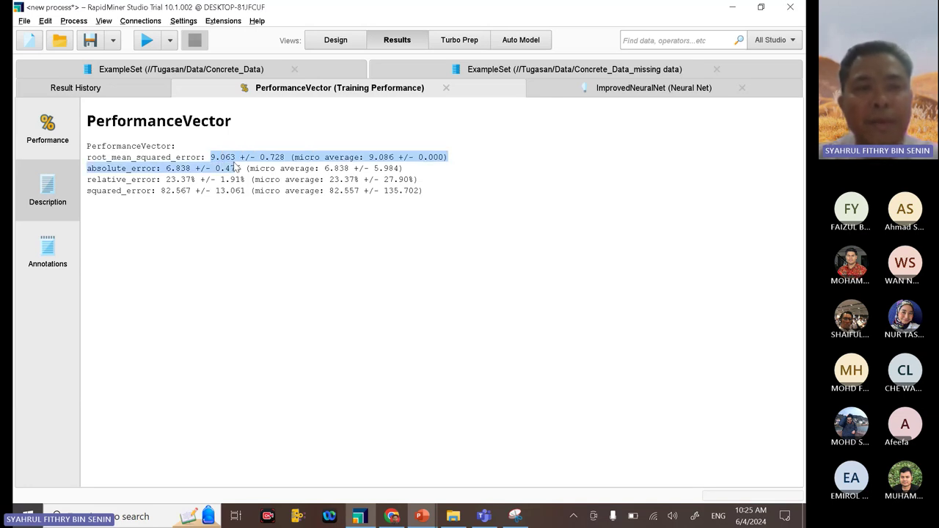
left_click_drag(161, 193, 175, 198)
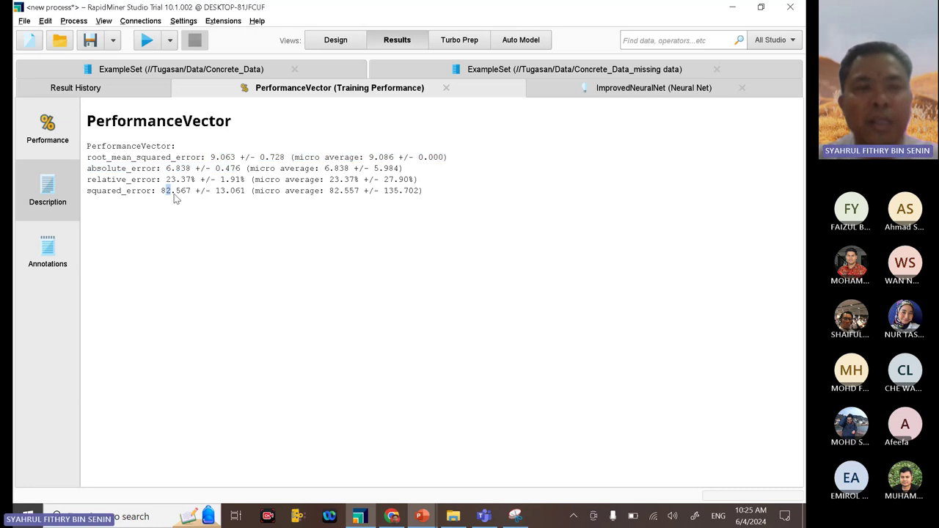
Step: Set the Neural Net's second HIDDEN LAYER size to 5 and run the process to check the training performance description
left_click(327, 38)
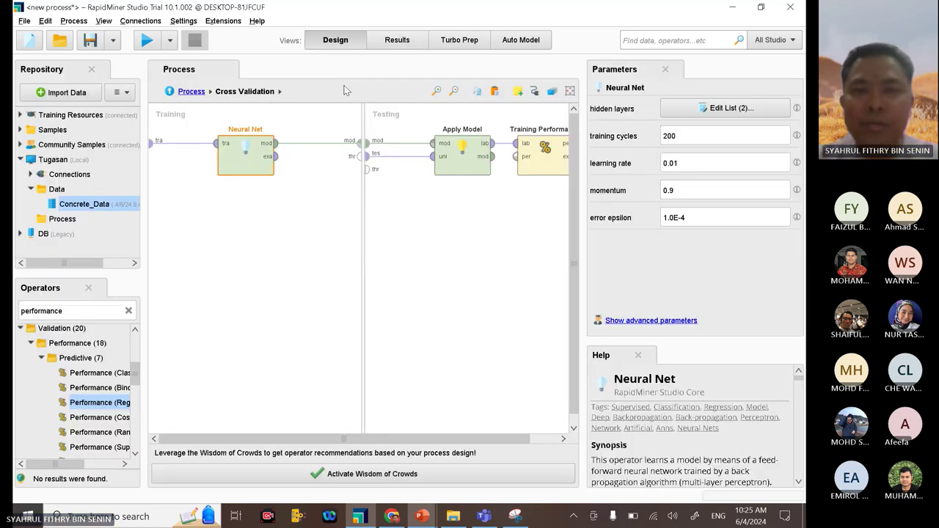
left_click(726, 107)
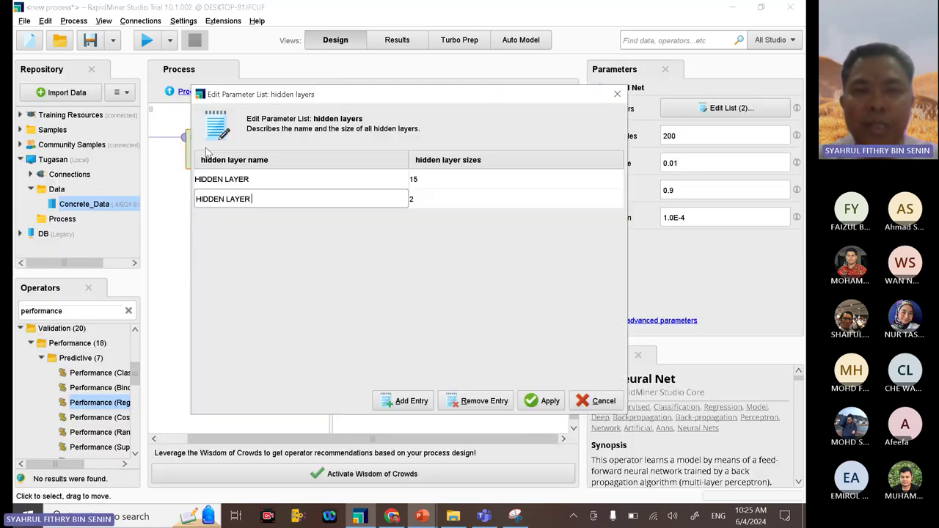
double_click(421, 200)
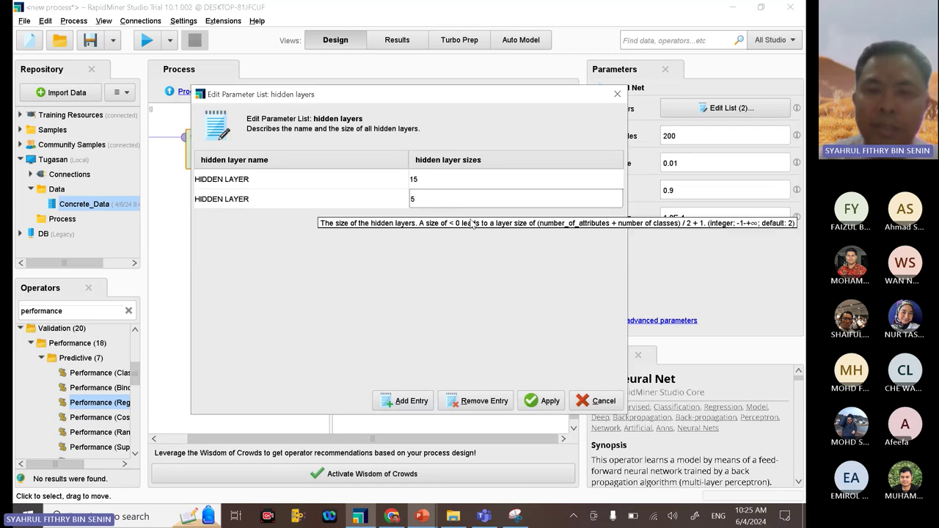
left_click(546, 399)
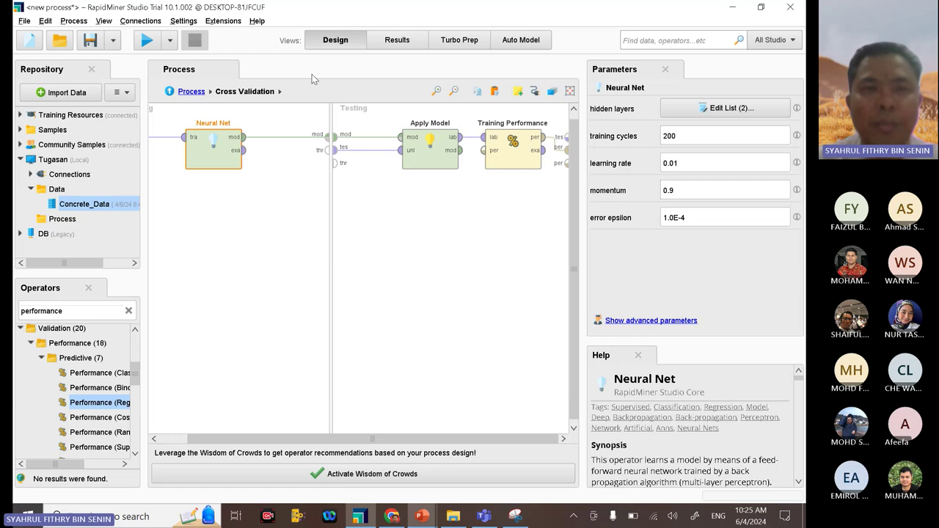
left_click(146, 39)
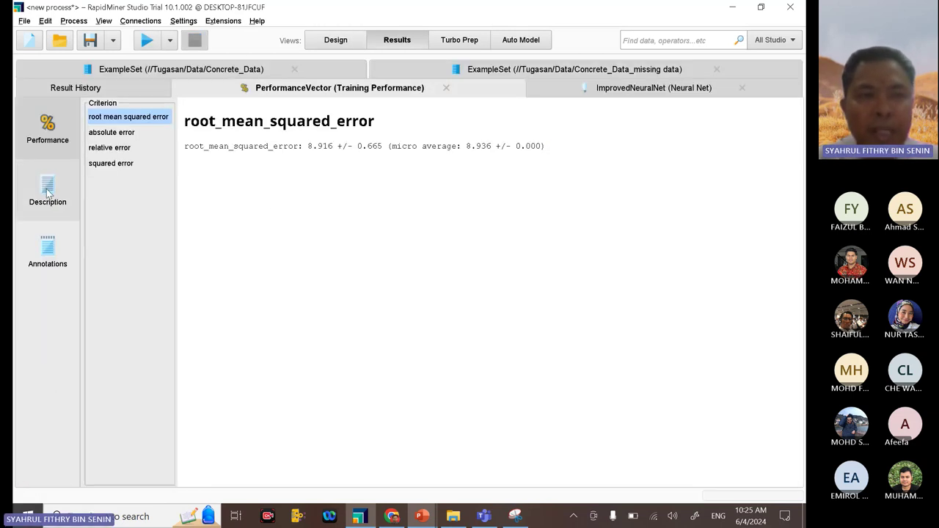
left_click(49, 191)
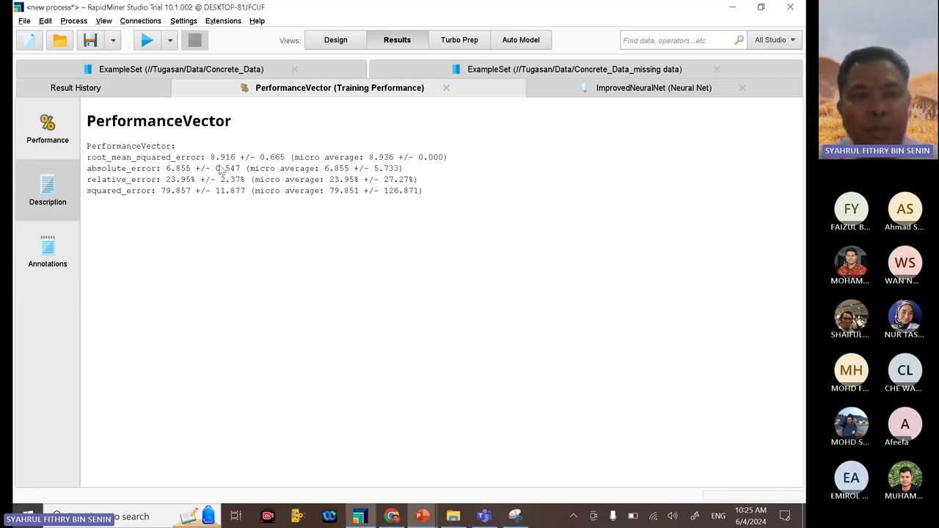
Step: Change the second HIDDEN LAYER size to 7, run the process and check the error values in the performance description
left_click(336, 39)
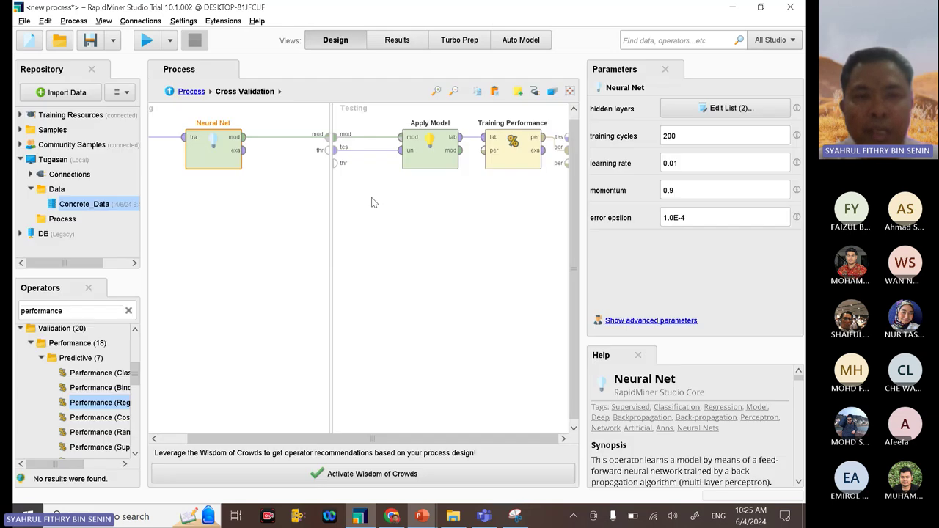
left_click(727, 107)
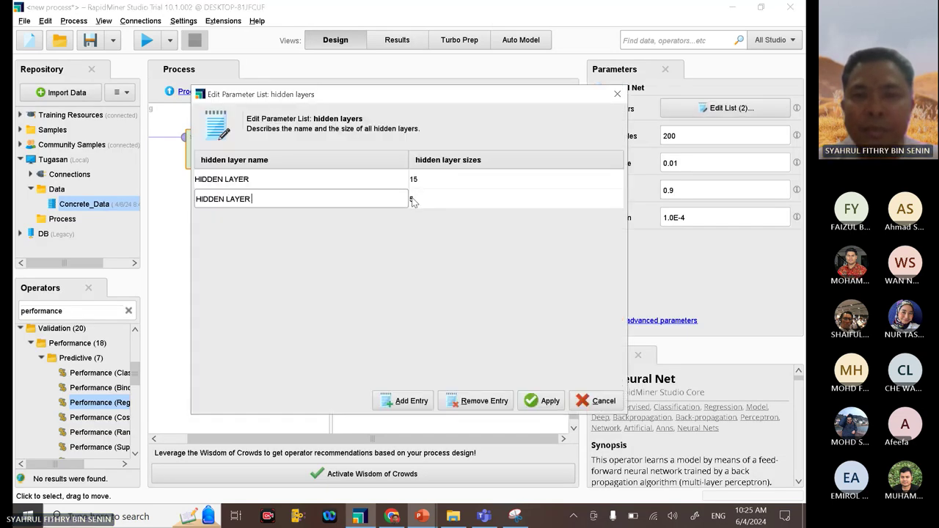
left_click(412, 201)
type("2")
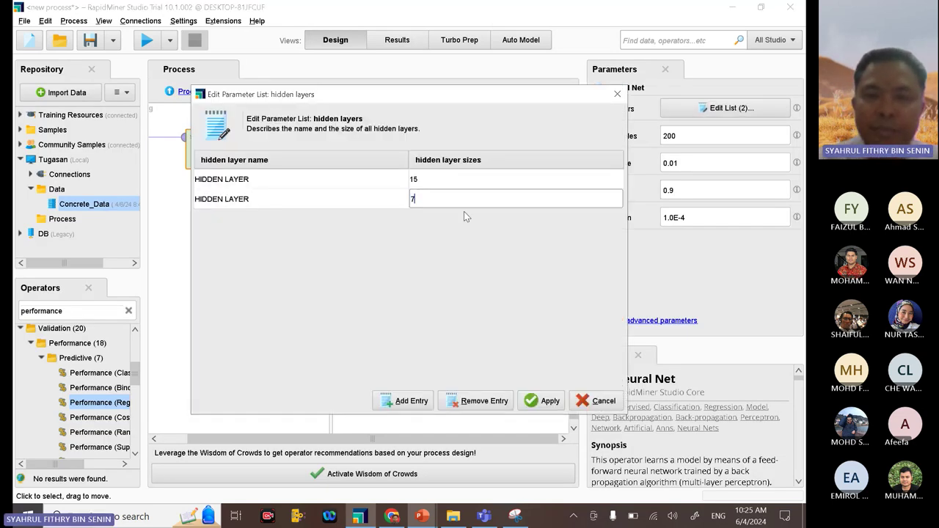
left_click(549, 400)
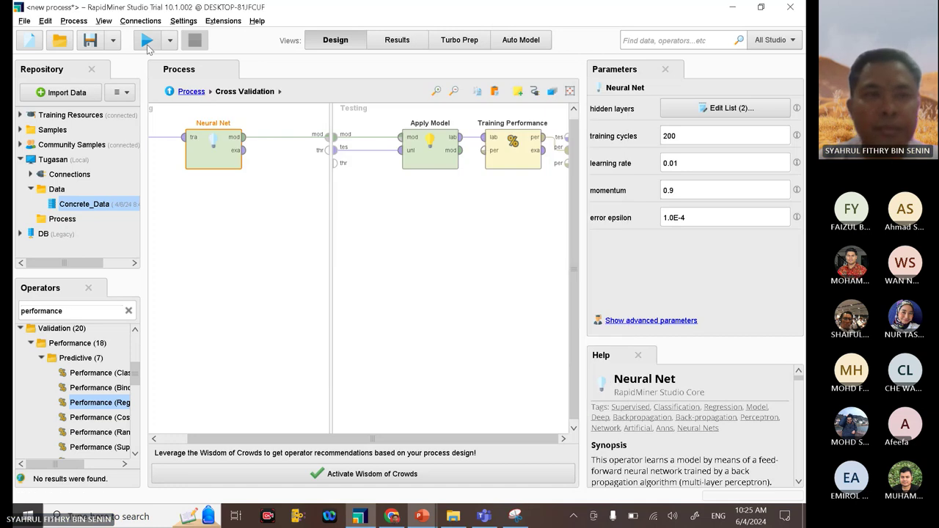
left_click(148, 44)
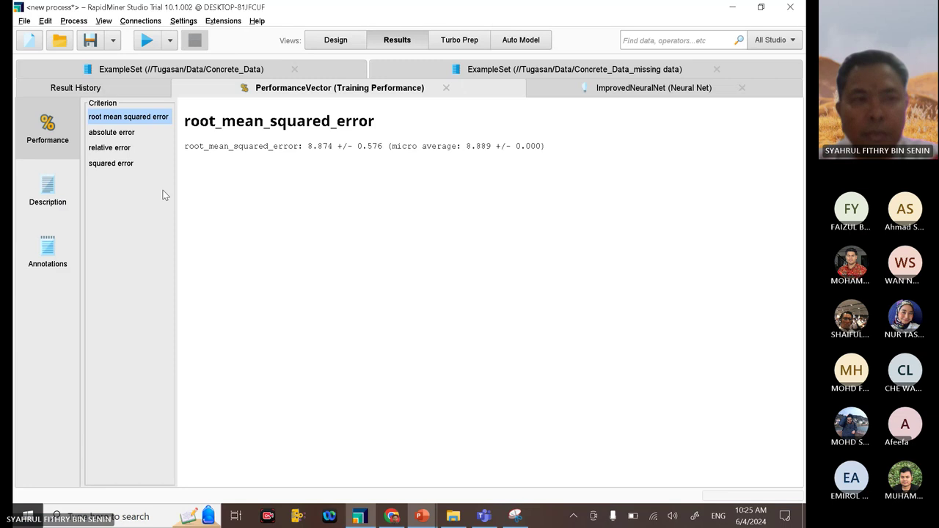
left_click(47, 192)
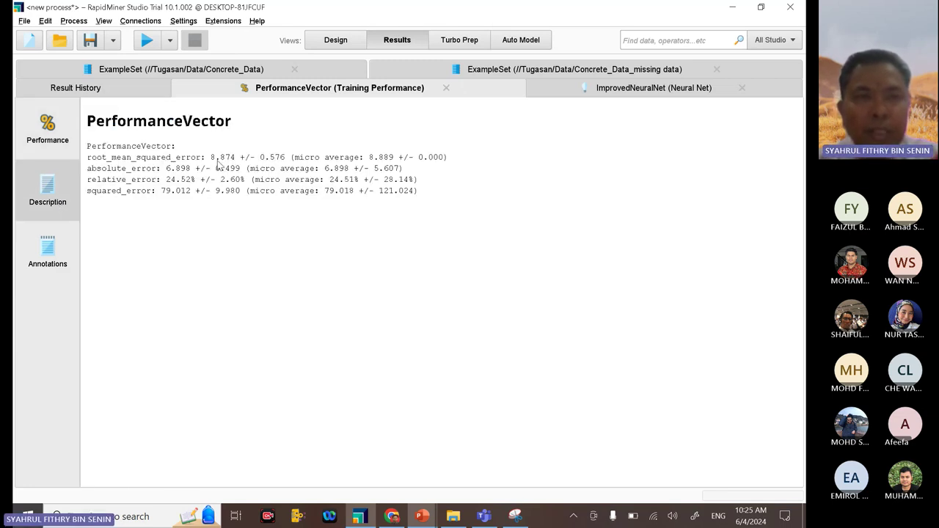
Step: Set the Neural Net's hidden layer sizes to 10 and 5, and run the process to review the performance description
left_click(336, 41)
left_click(726, 108)
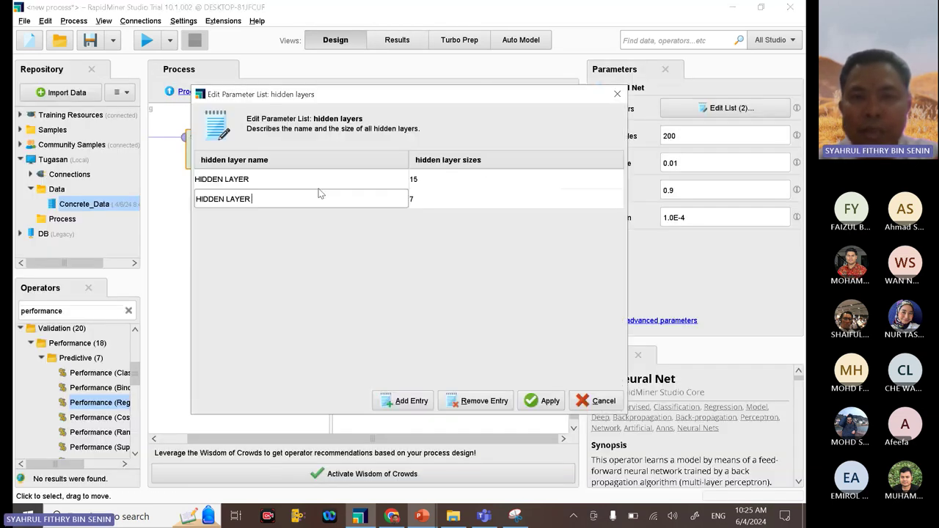
left_click(427, 182)
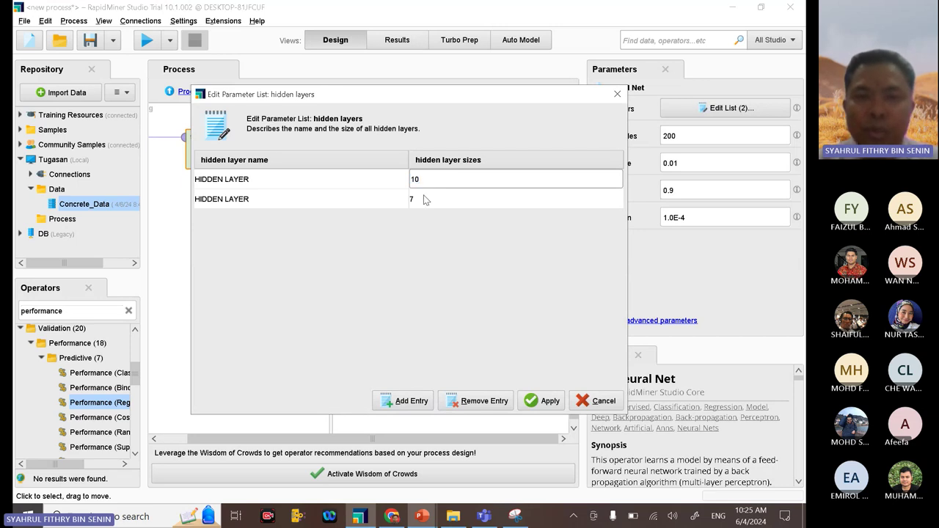
left_click(424, 199)
type("5")
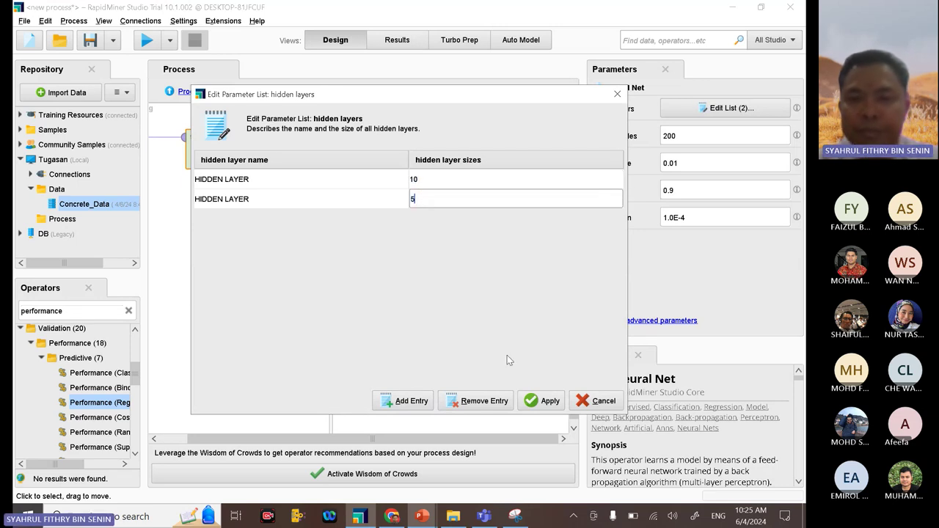
left_click(542, 400)
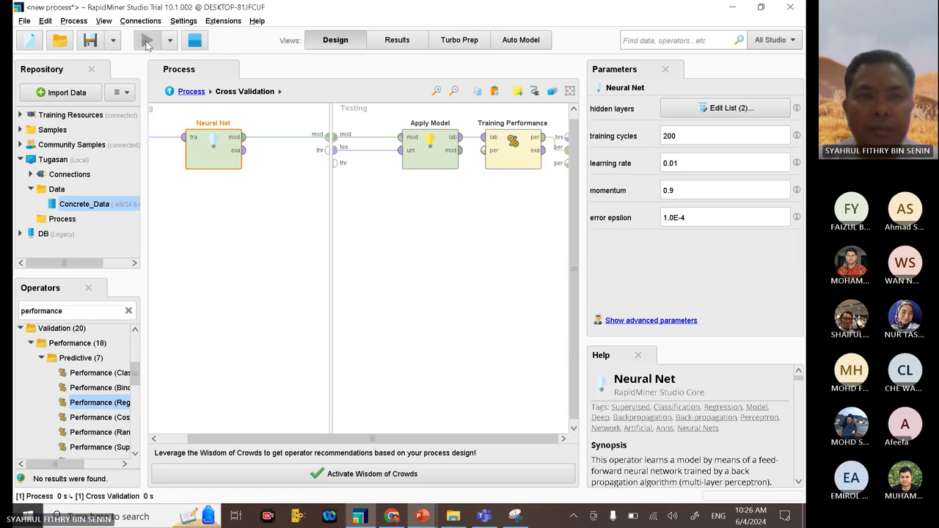
key("F11")
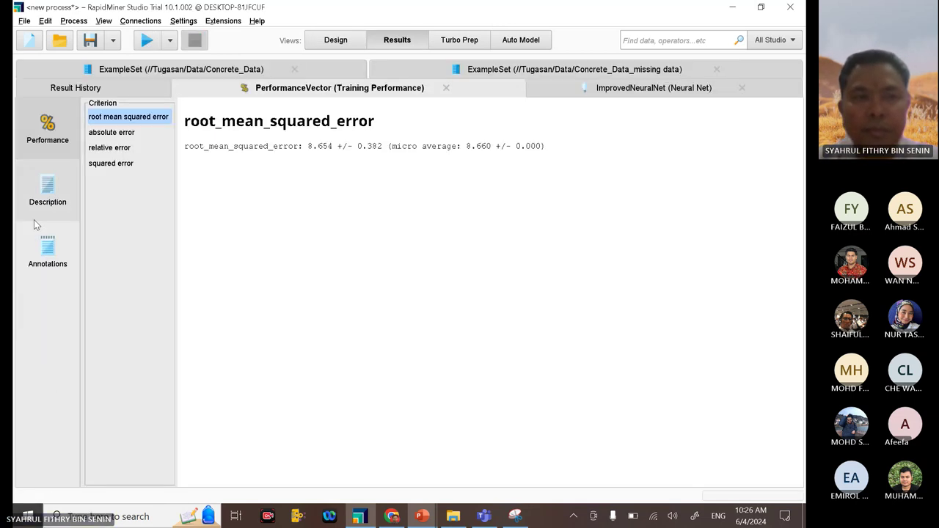
left_click(44, 198)
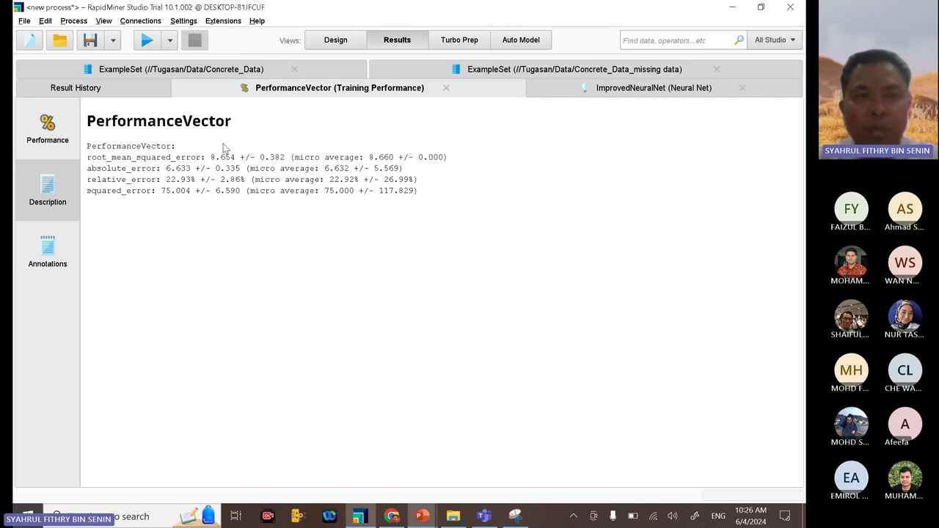
Step: Set the Neural Net's hidden layer sizes to 15 and 3, and run the process to check the performance description
left_click(327, 46)
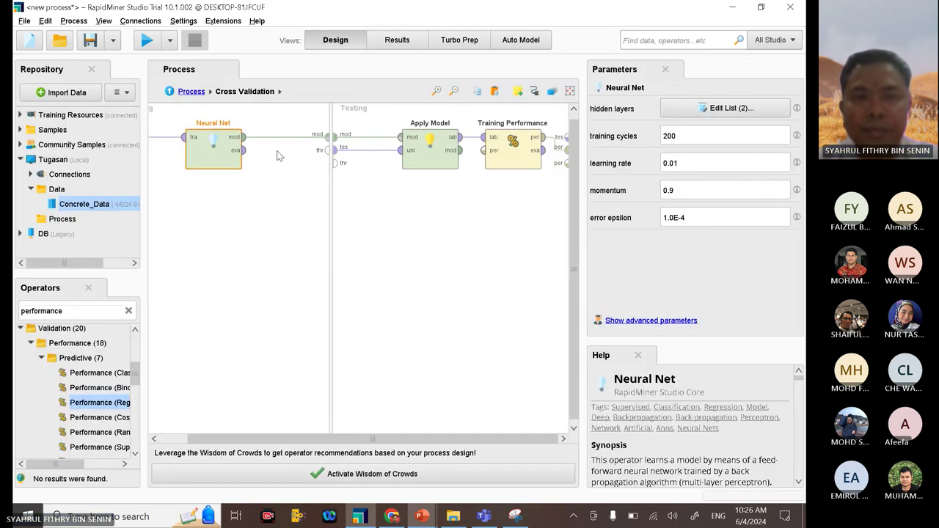
left_click(726, 107)
double_click(415, 179)
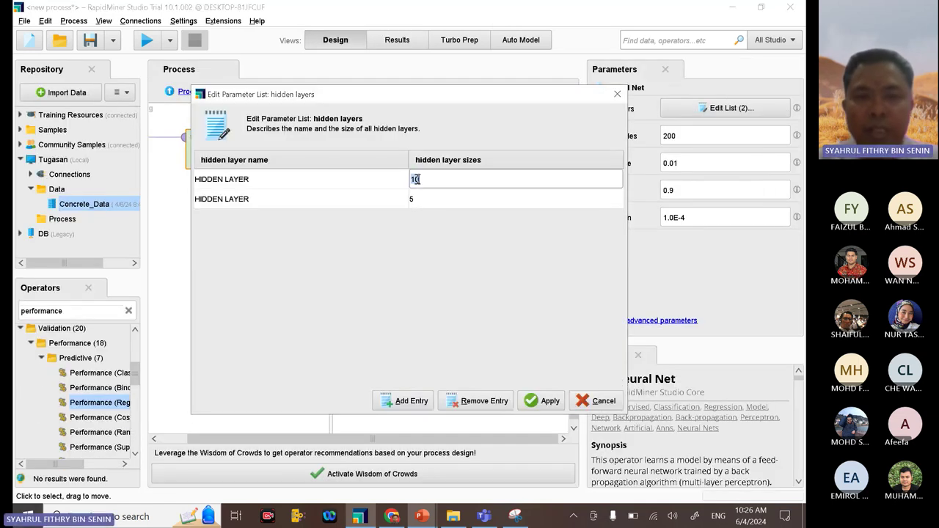
type("15")
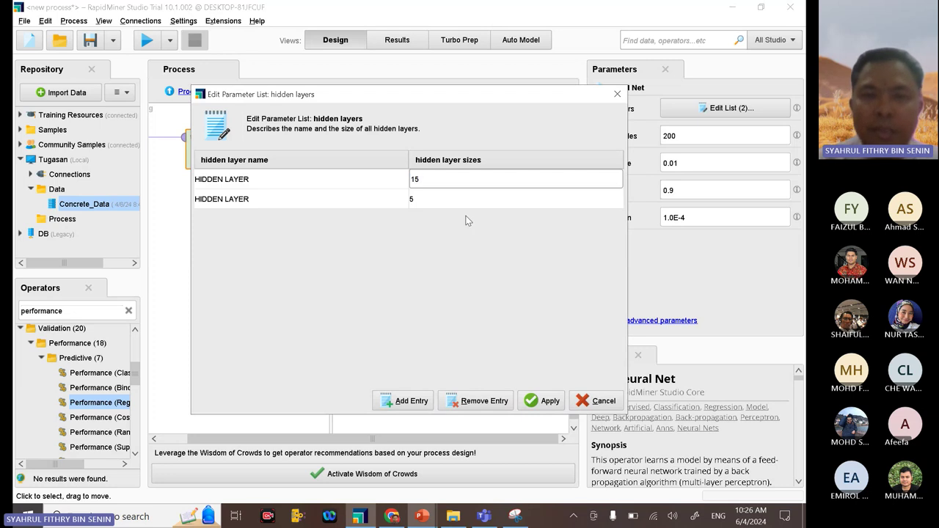
double_click(433, 199)
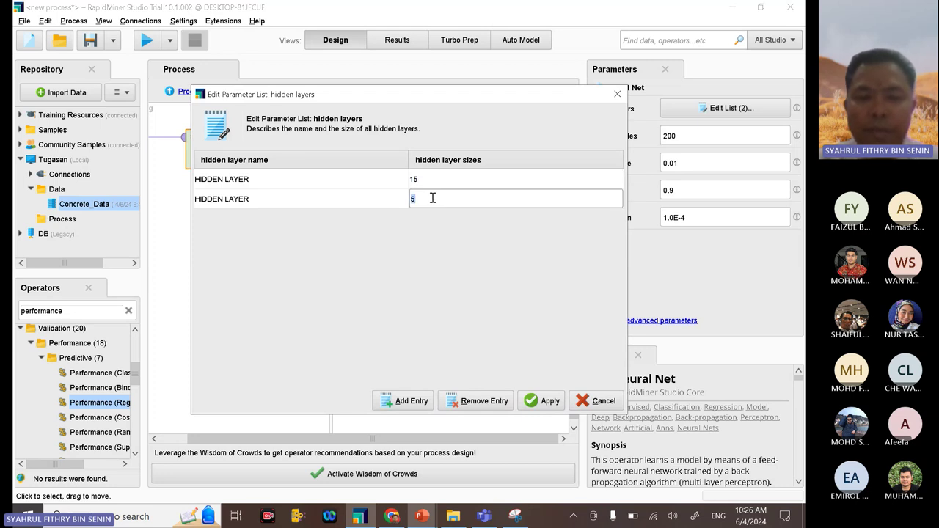
left_click(547, 402)
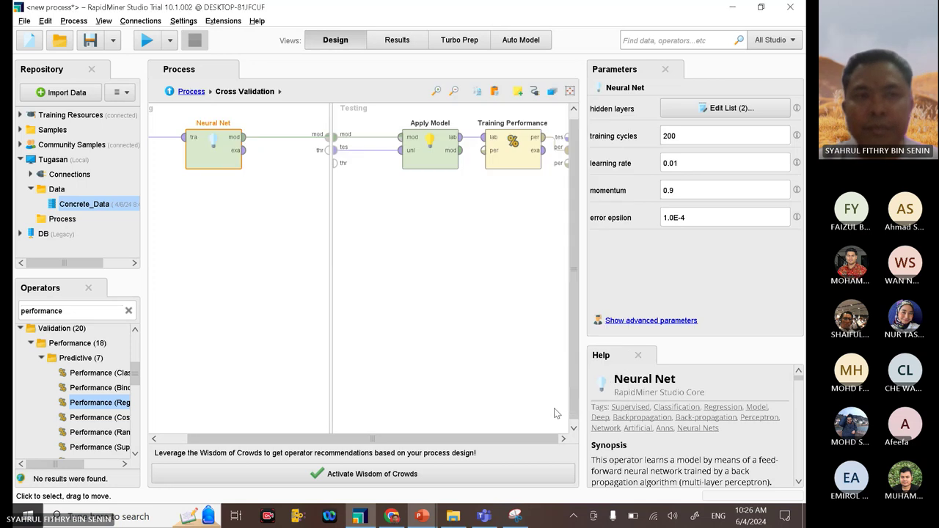
left_click(147, 40)
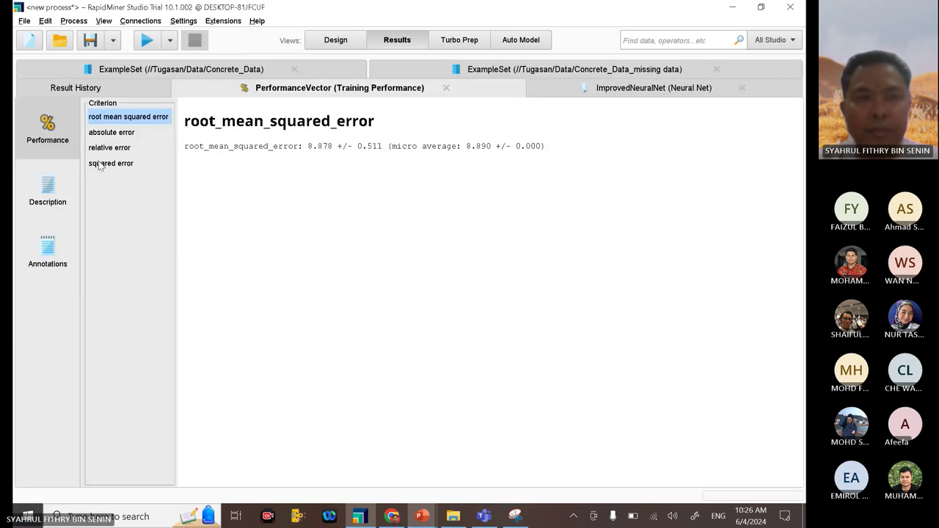
left_click(59, 189)
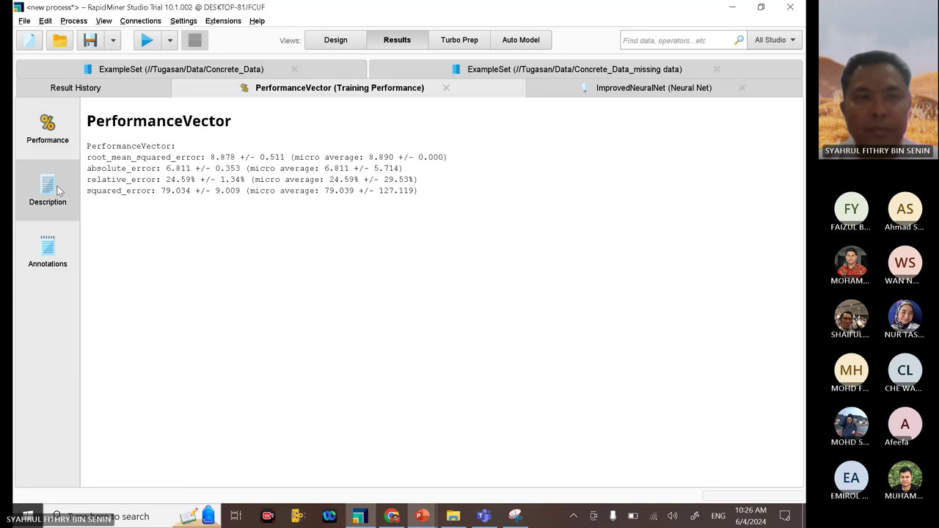
Step: Open the Neural Net's hidden layers list inside Cross Validation for editing
left_click(335, 43)
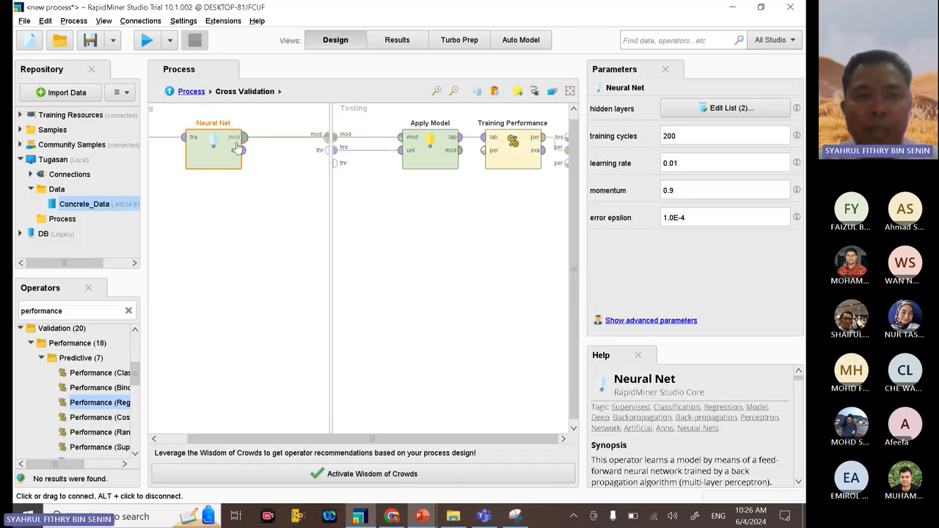
left_click(727, 108)
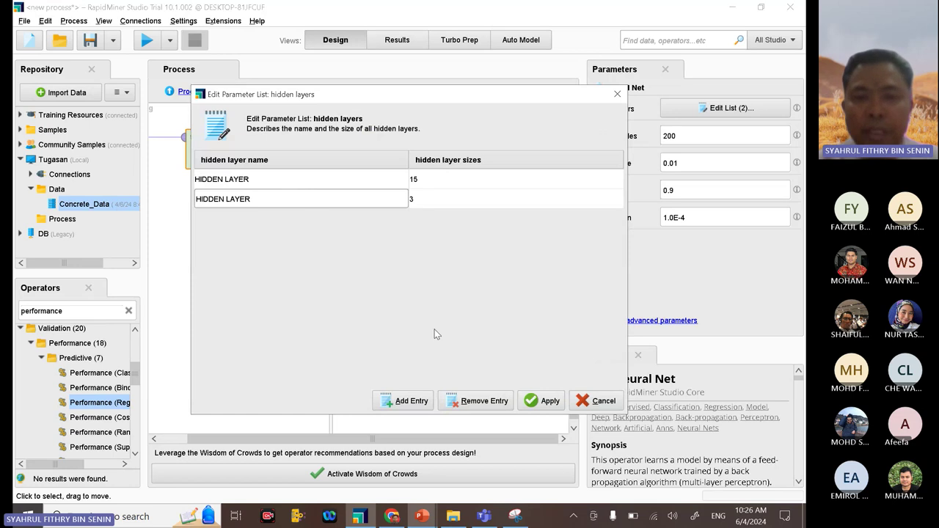
Step: Add a third hidden layer of size 2 named HIDDEN LAYER to the neural net's hidden layer list
left_click(411, 403)
type("H")
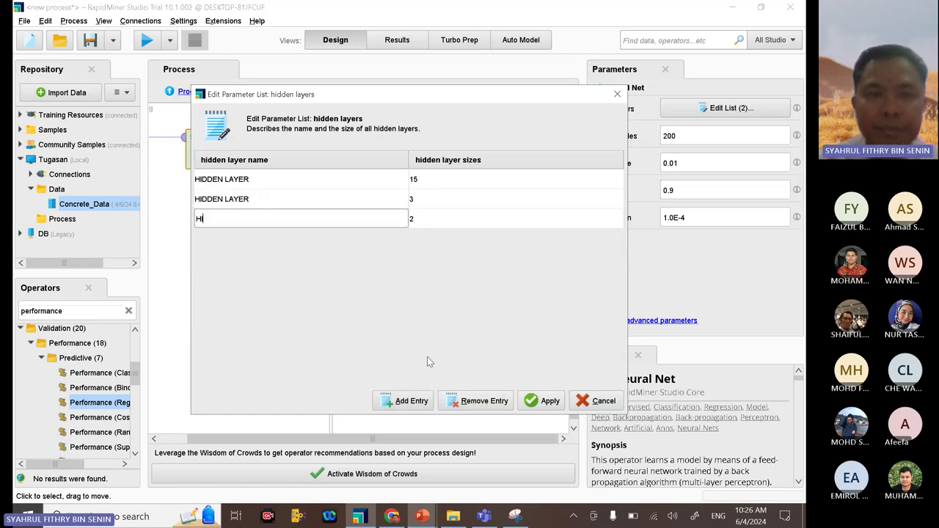
type("IDDEN LAYER")
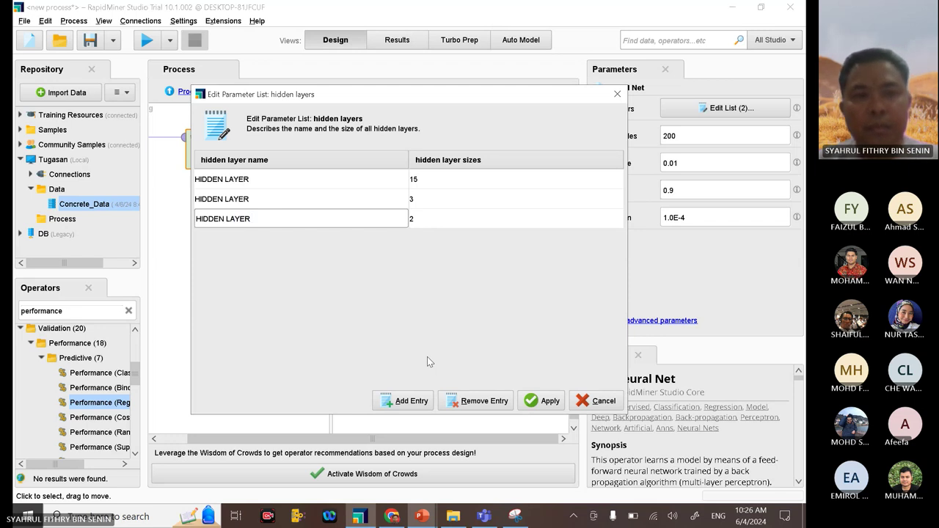
Step: Rename the three hidden layers HIDDEN LAYER 1, HIDDEN LAYER 2 and HIDDEN LAYER 3, and apply the list
left_click(300, 185)
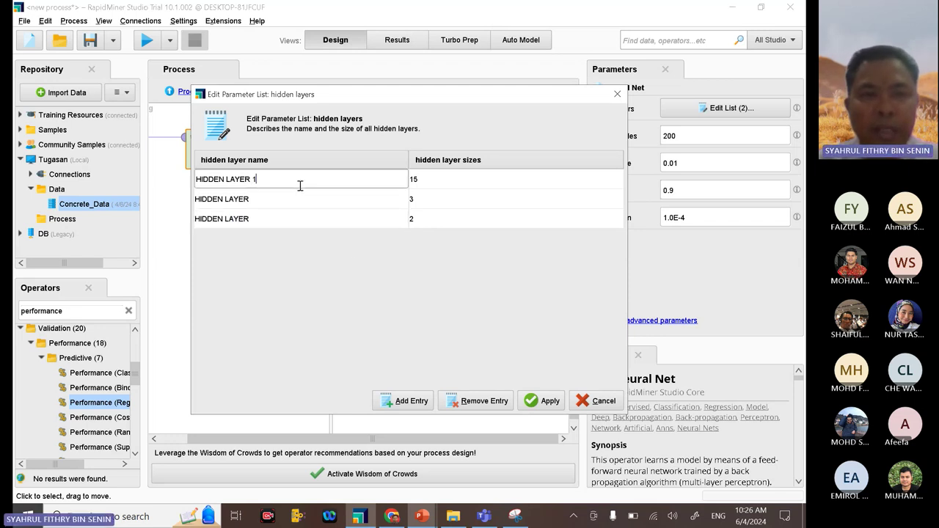
left_click(310, 196)
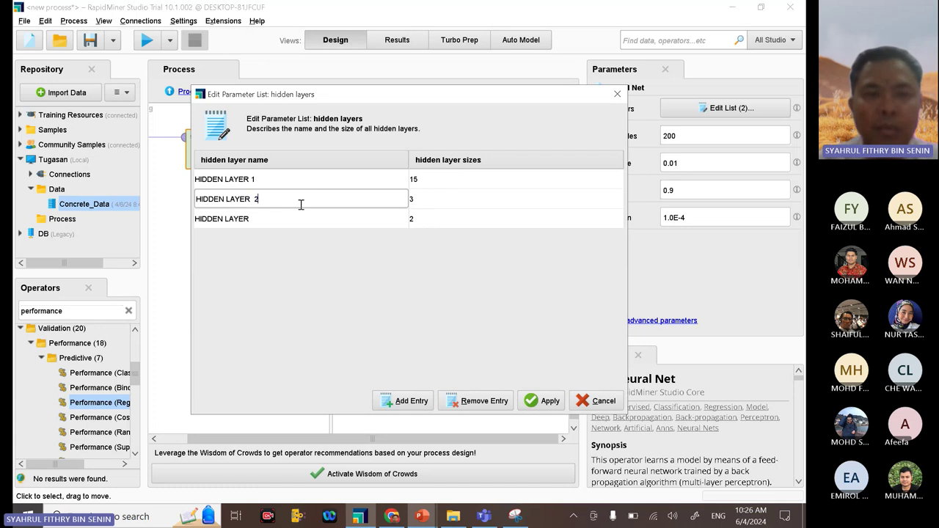
left_click(311, 220)
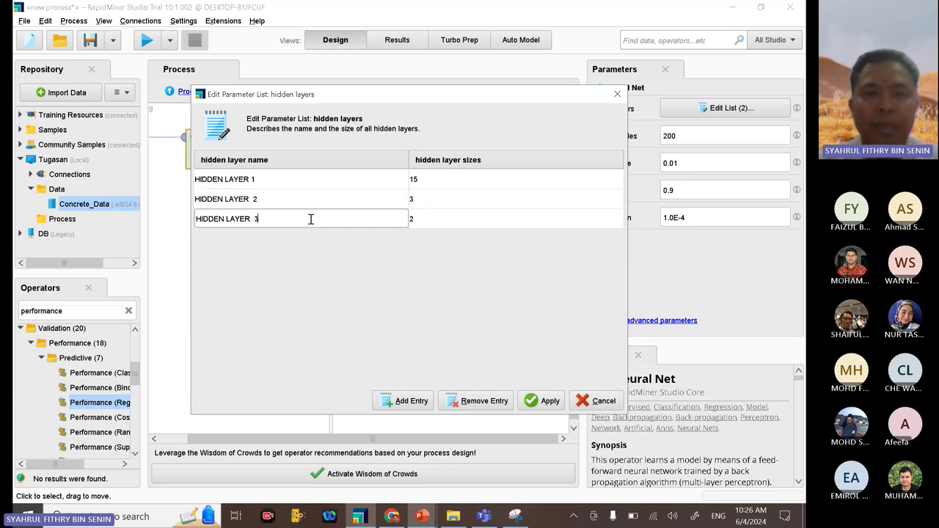
type("3")
left_click(439, 221)
left_click(549, 402)
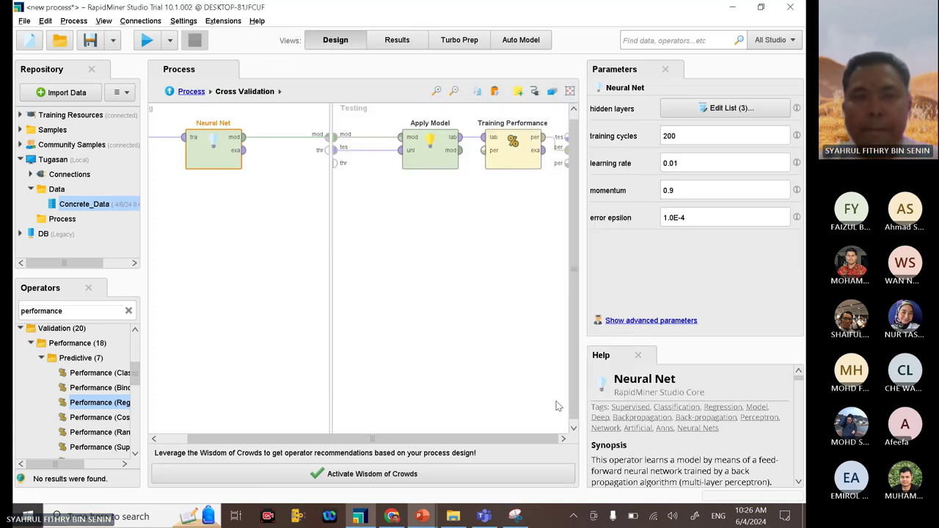
Step: Run the process and review the ImprovedNeuralNet diagram and the full description of the training performance
left_click(146, 39)
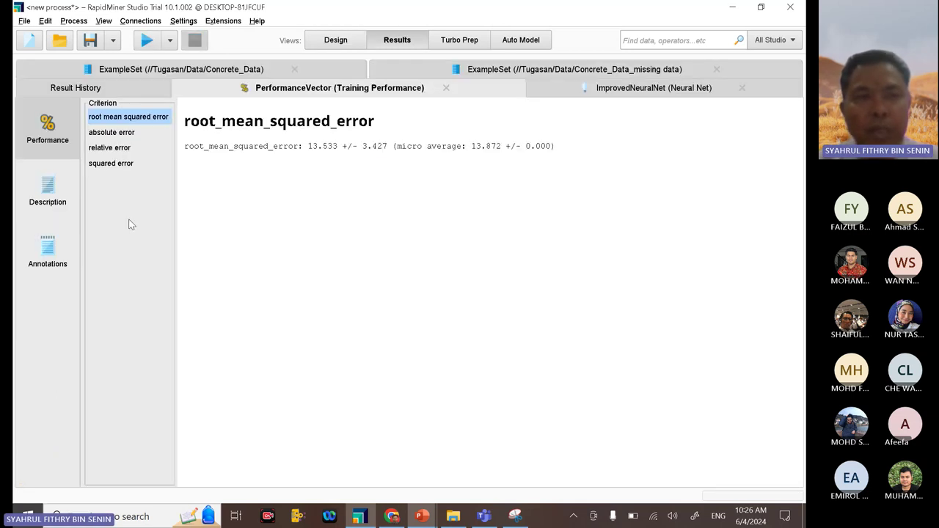
left_click(592, 93)
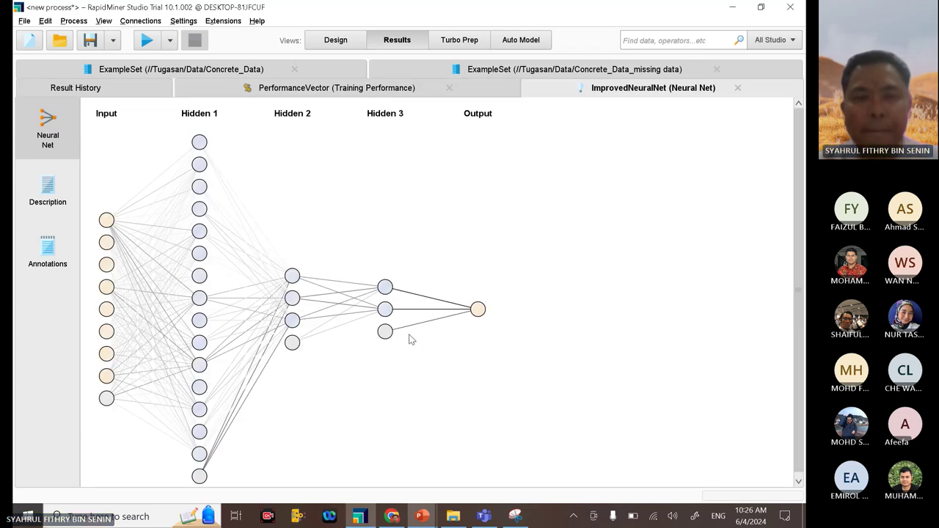
left_click(261, 88)
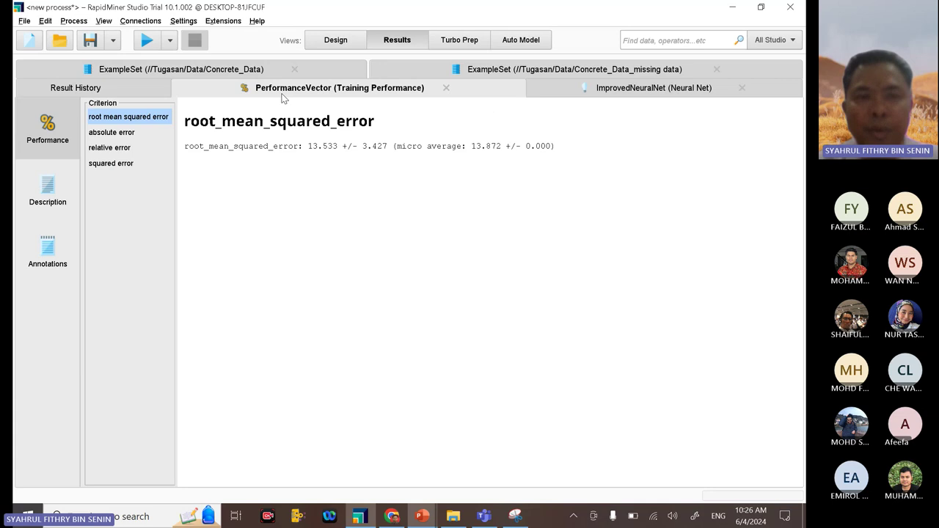
left_click(50, 208)
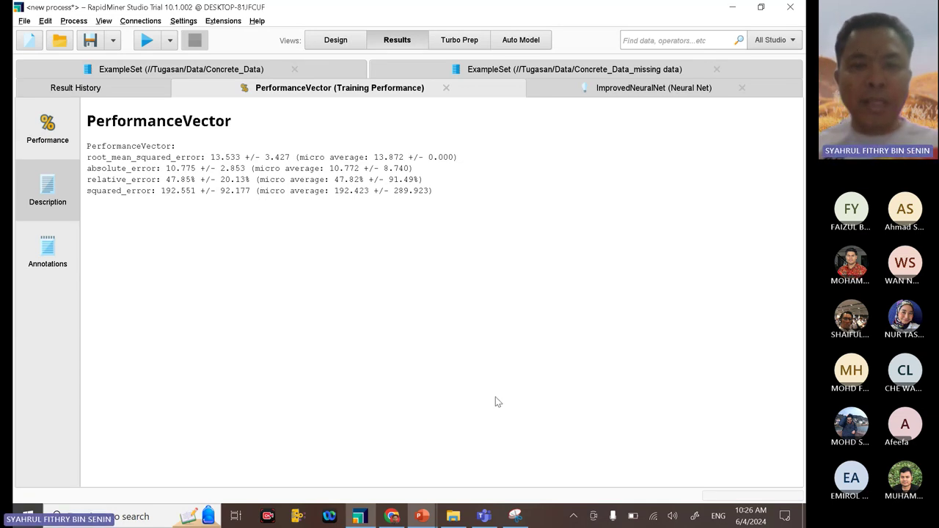
Step: Switch to the assignment PDF in the browser and examine the section v cross-validation task, its marks and the preceding report requirements
mouse_move(476, 513)
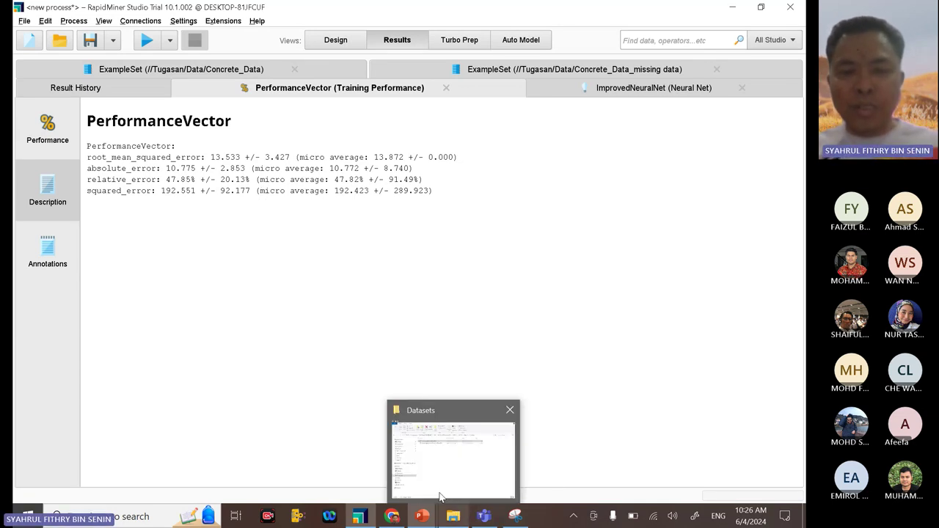
left_click(391, 517)
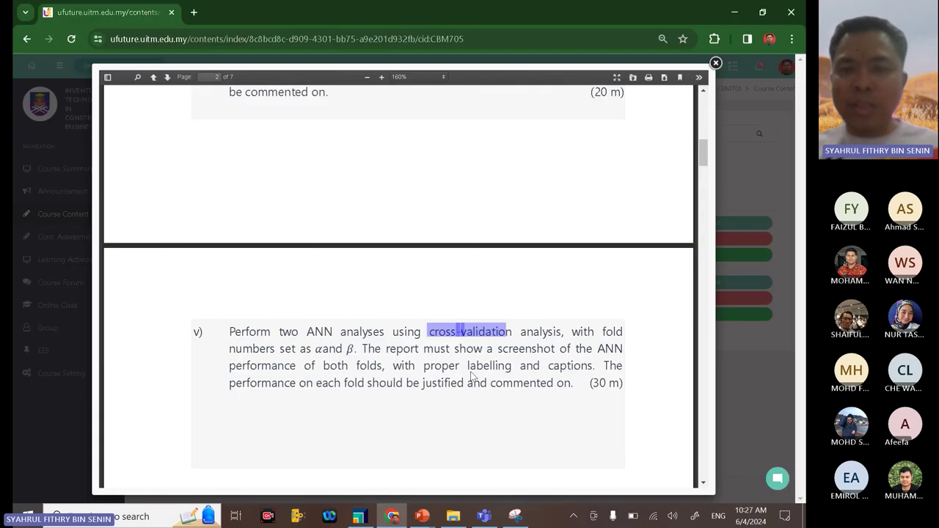
scroll(568, 366, "down", 3)
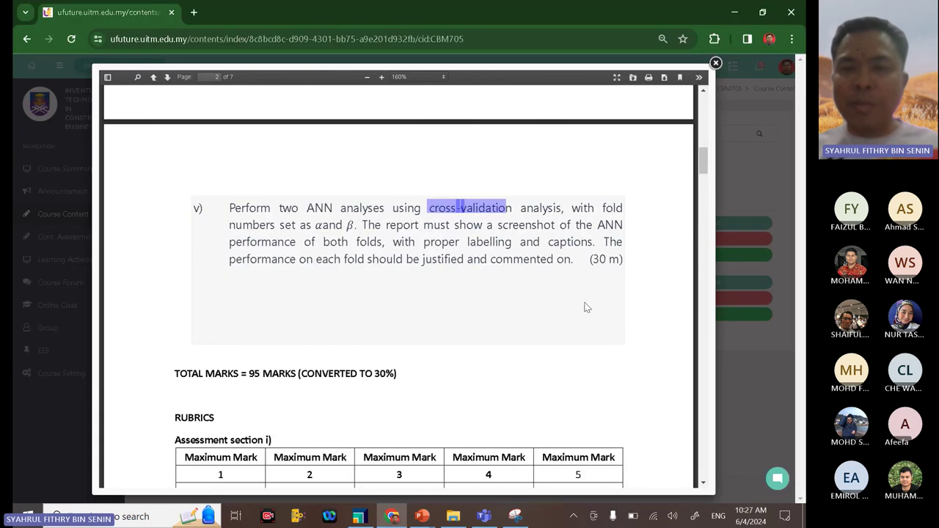
double_click(596, 260)
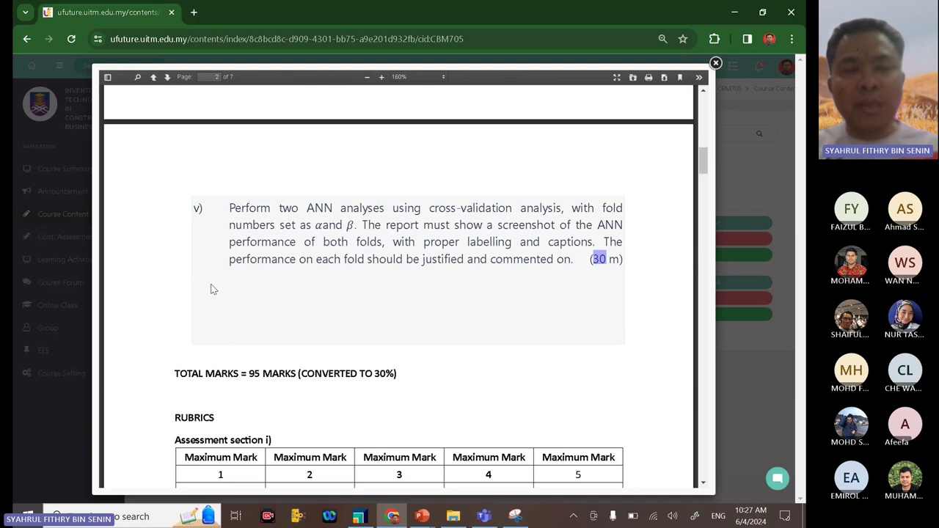
left_click_drag(229, 208, 567, 254)
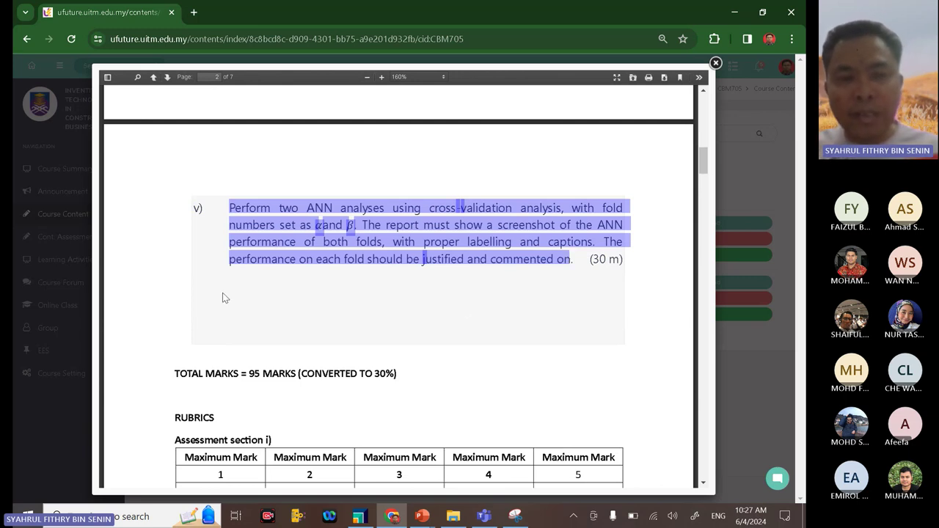
left_click(524, 333)
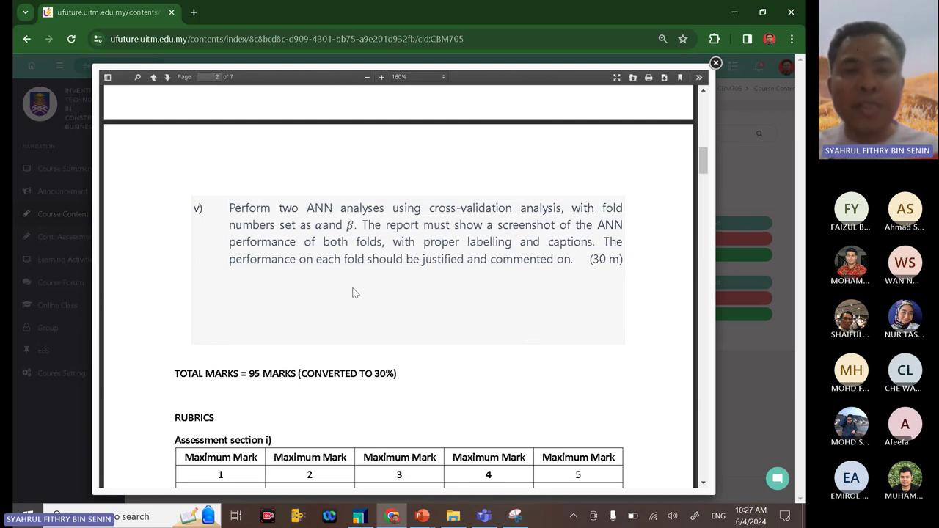
scroll(279, 233, "up", 6)
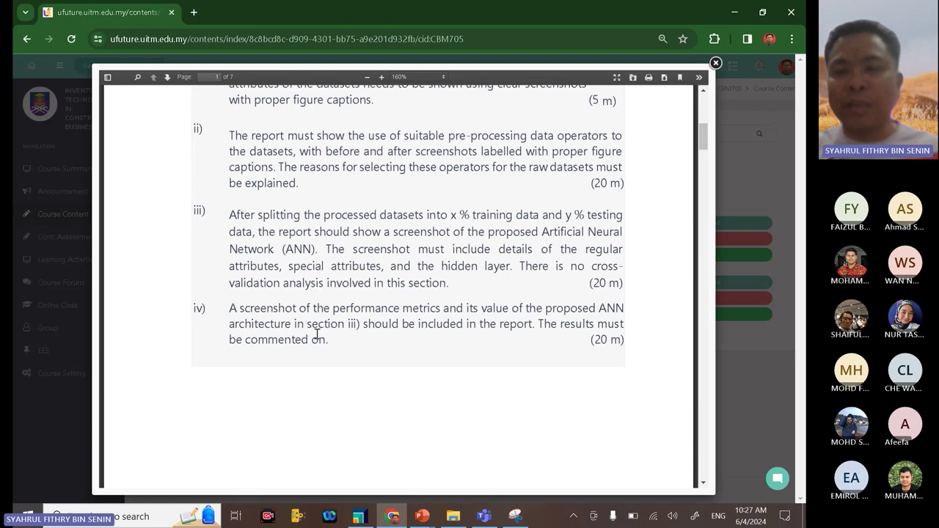
scroll(453, 354, "down", 3)
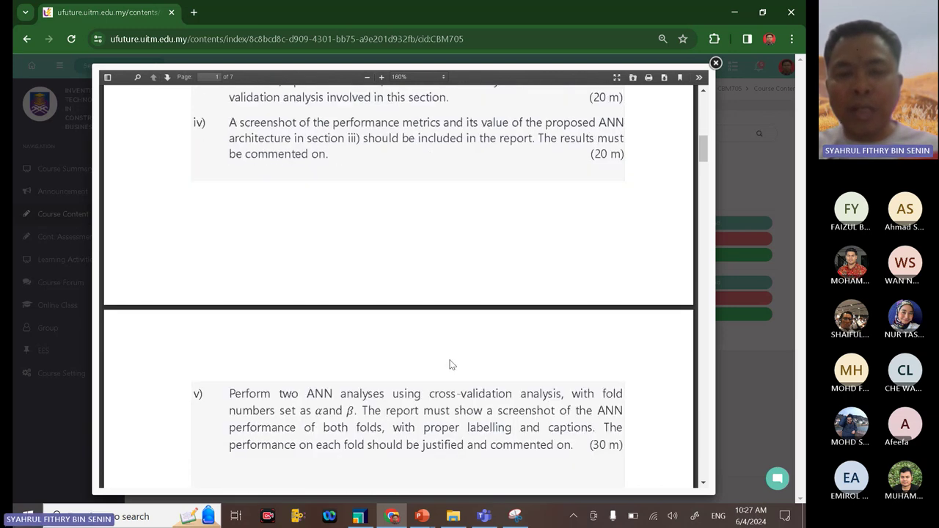
Step: Close the assignment document in the browser and view the file dataset assignment cbm705 MAC 2024.pdf
left_click(362, 516)
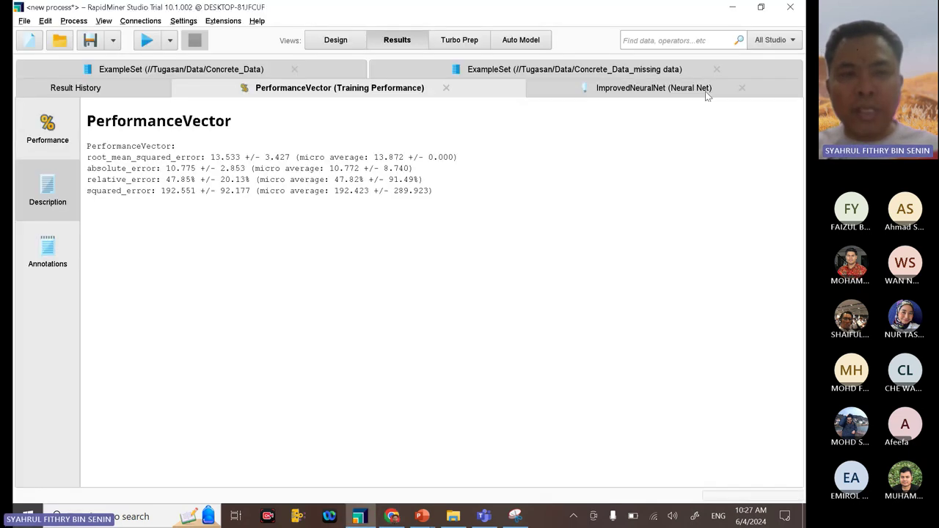
left_click(733, 7)
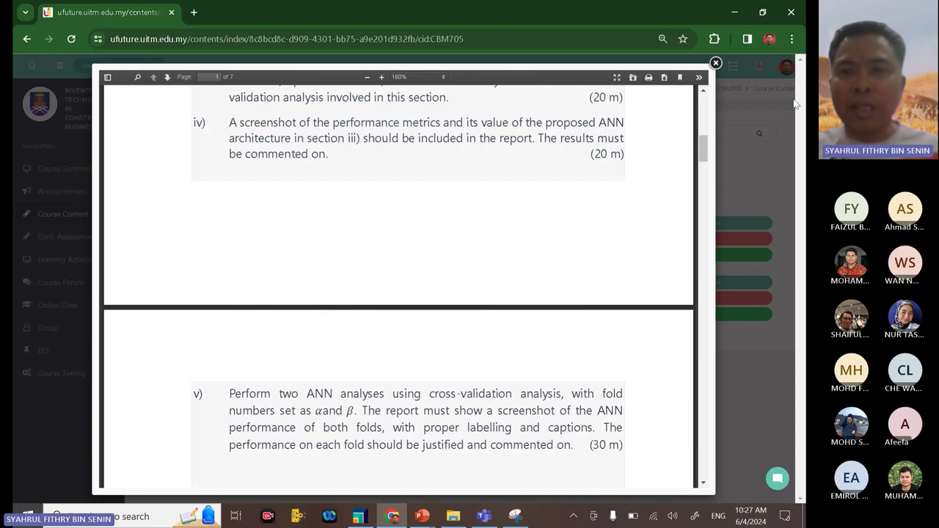
left_click(716, 63)
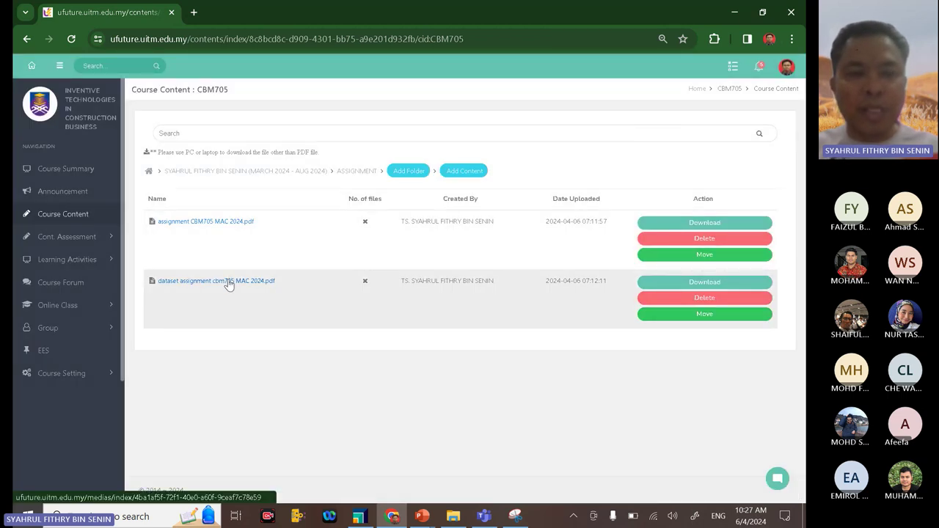
left_click(229, 285)
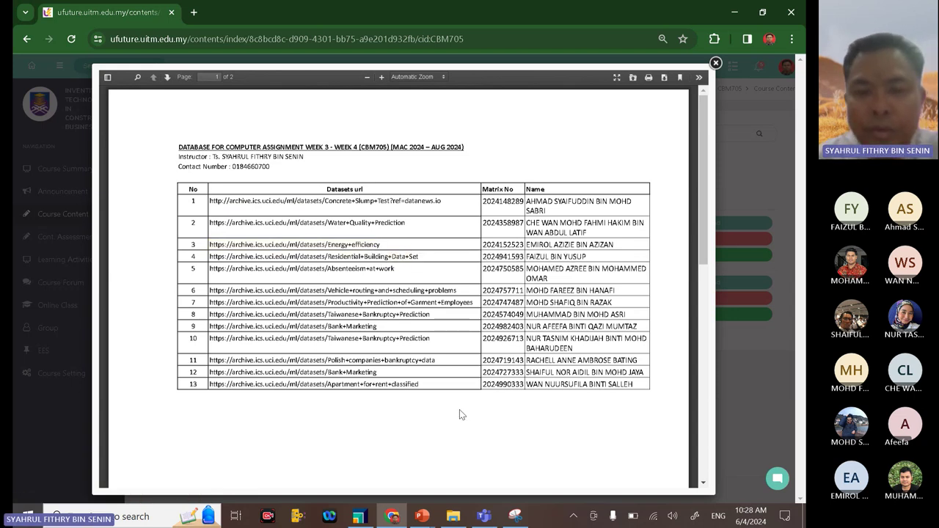
Step: Switch to the Teams meeting, close the Datasets folder window and stop sharing the screen
left_click(484, 516)
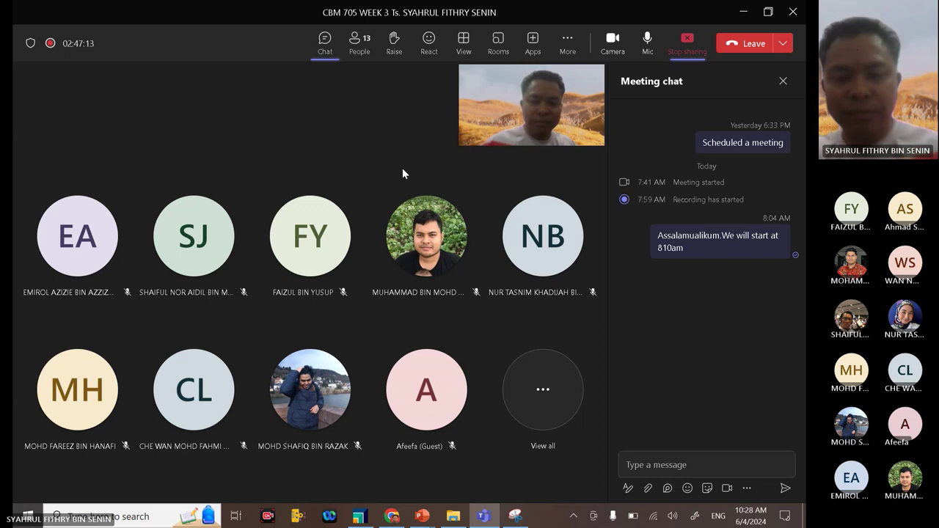
left_click(453, 517)
key("alt+F4")
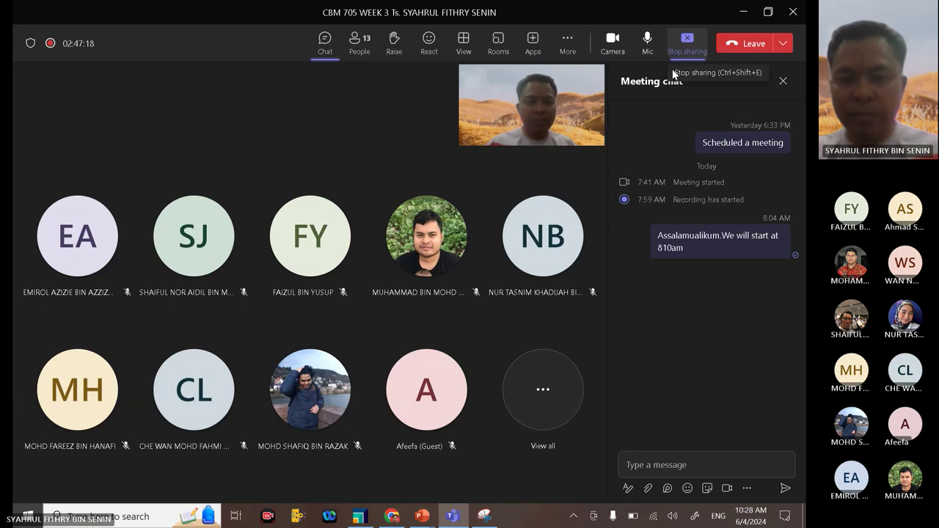
left_click(686, 42)
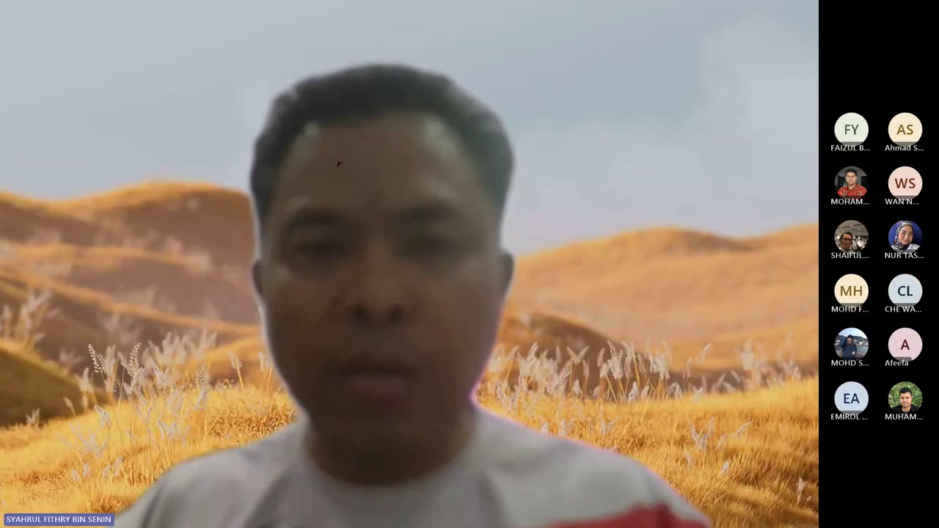
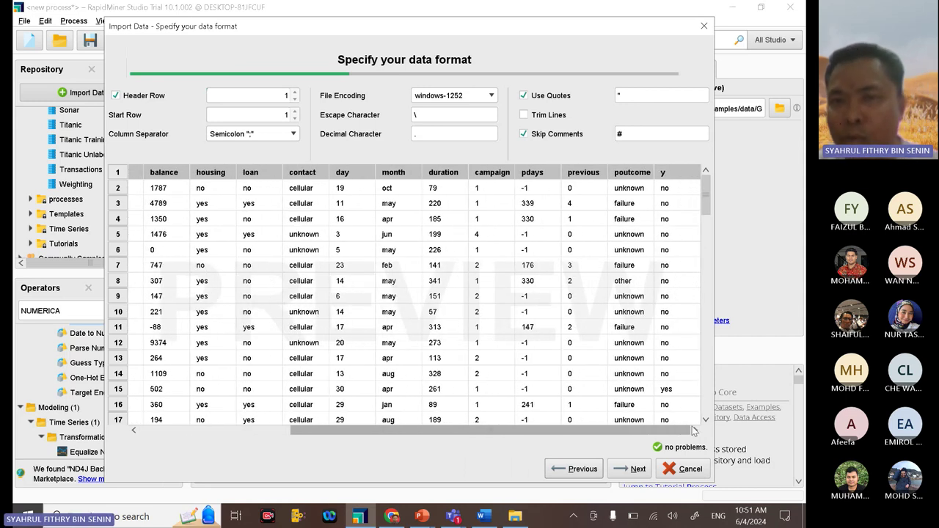
Step: Finish importing the bank dataset with the detected column formats, store it as bank in Tugasan's Data folder, and check its columns
left_click(636, 471)
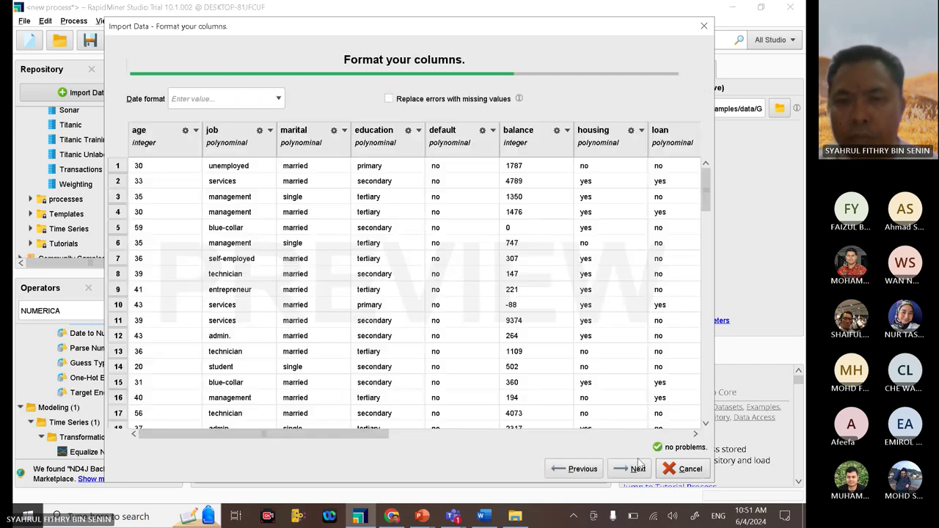
left_click(644, 474)
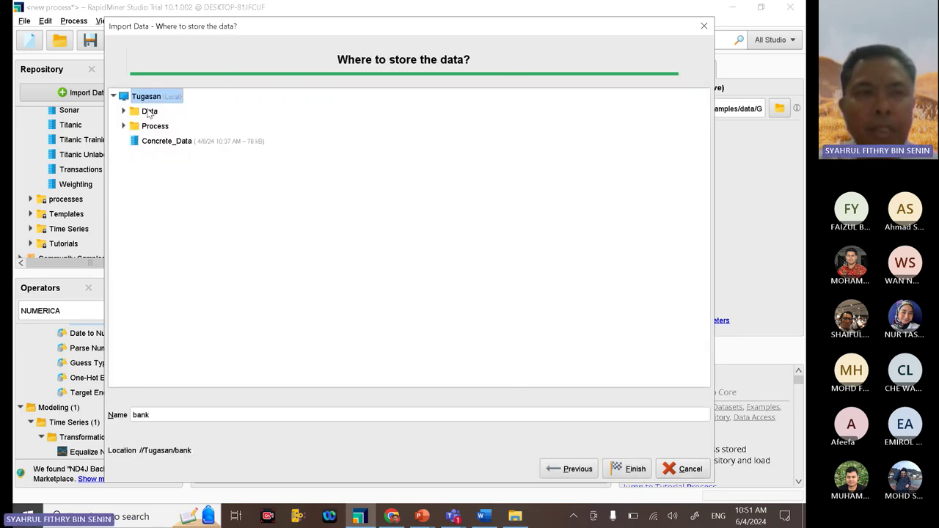
left_click(124, 112)
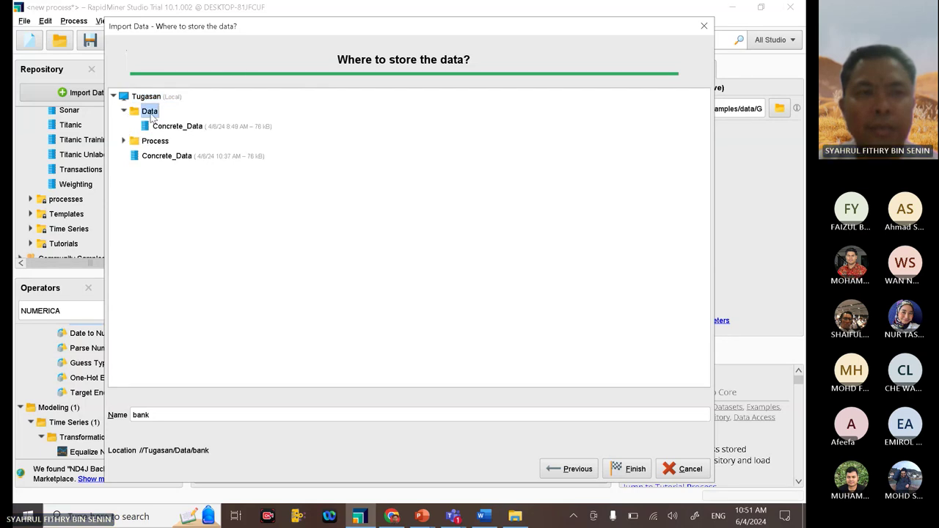
left_click(629, 469)
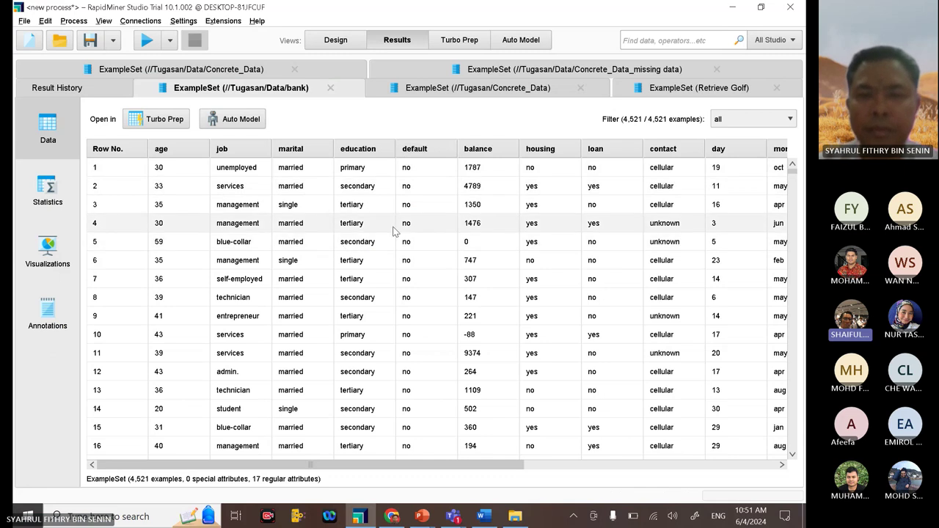
left_click_drag(489, 462, 798, 462)
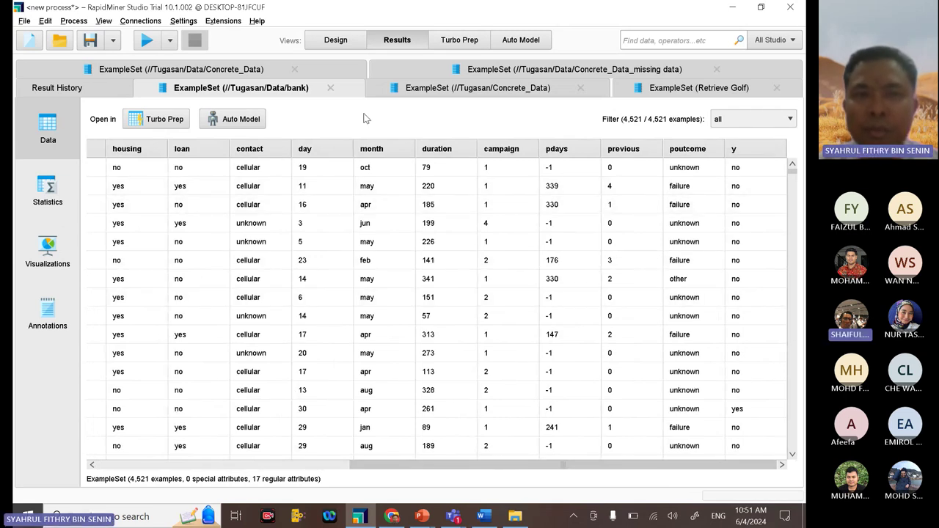
Step: Empty the process design by deleting Retrieve Golf, the concrete data chain, Cross Validation and the other remaining operators
left_click(336, 41)
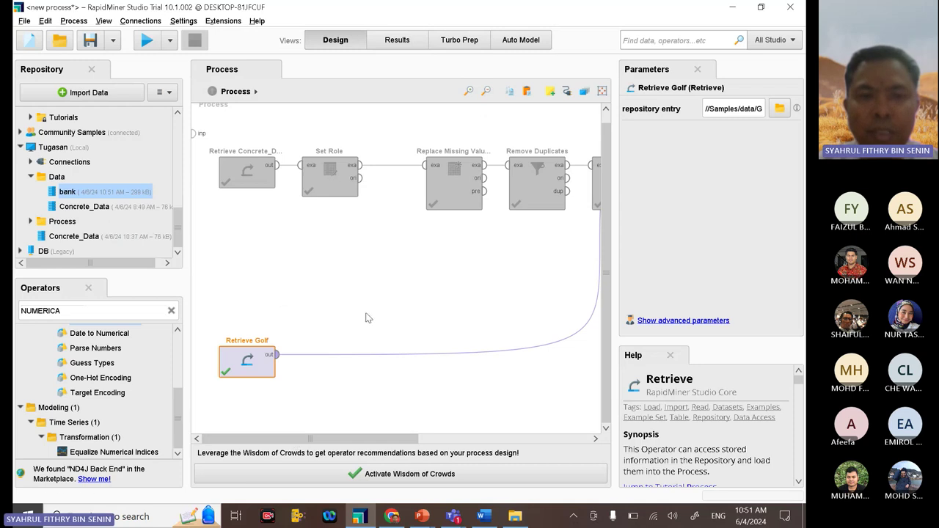
left_click(248, 323)
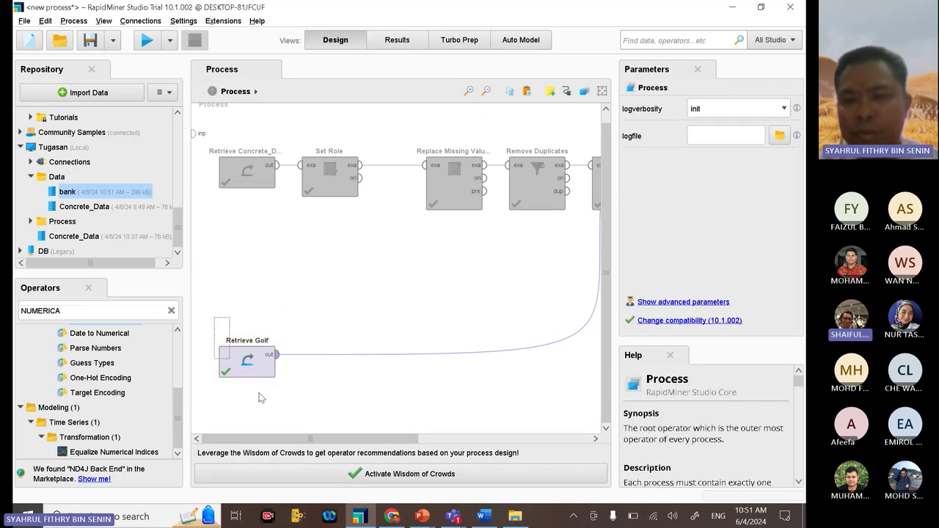
left_click(257, 364)
key("Delete")
left_click_drag(224, 158, 687, 287)
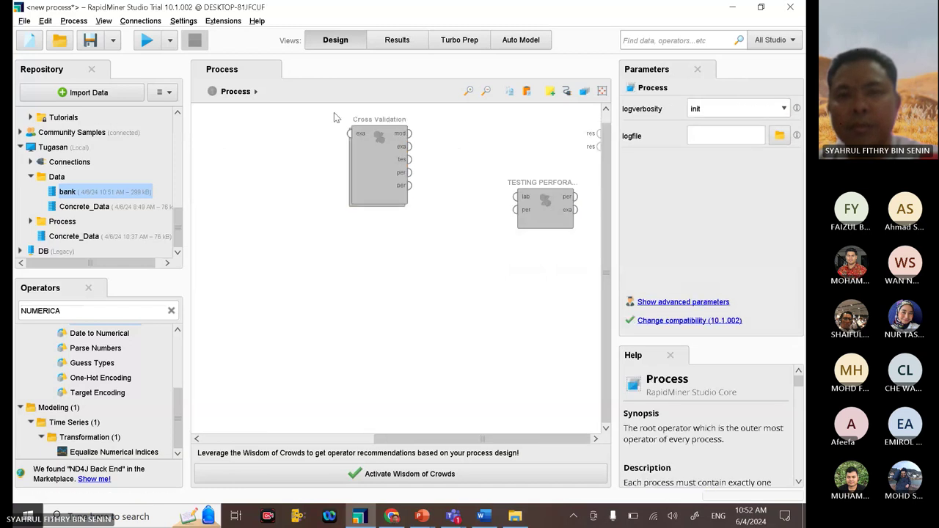
left_click_drag(320, 114, 577, 265)
key("Delete")
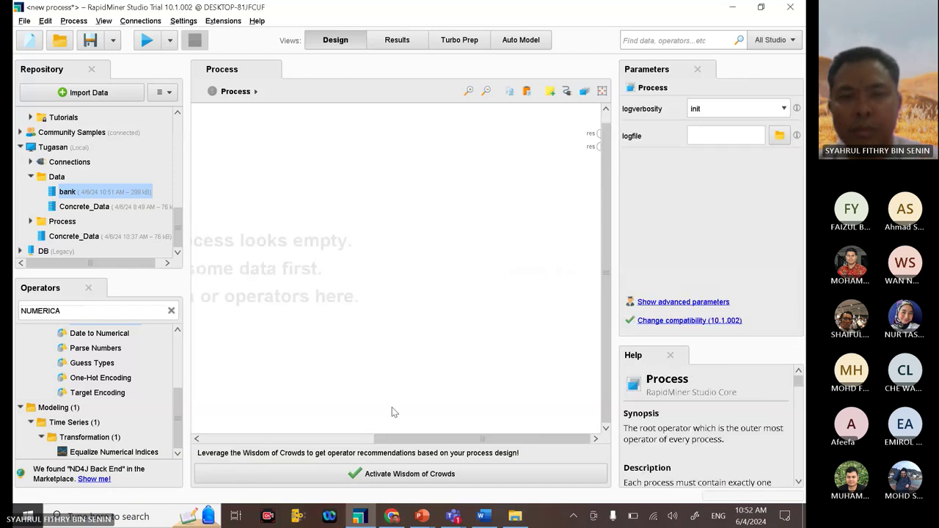
Step: Add the bank dataset from Tugasan's Data folder to the process, run it to show its table, and return to the design
left_click_drag(613, 299, 664, 297)
left_click_drag(208, 277, 181, 273)
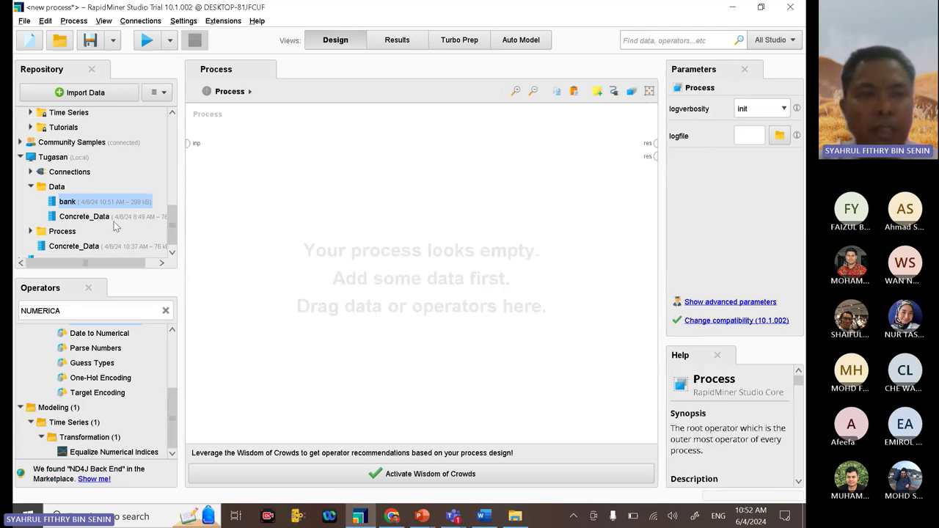
left_click_drag(102, 209, 229, 160)
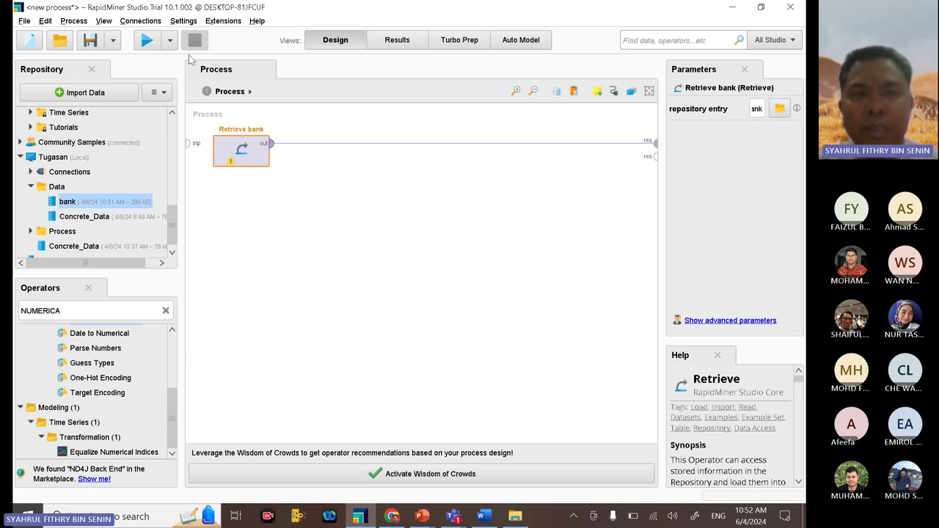
key("F11")
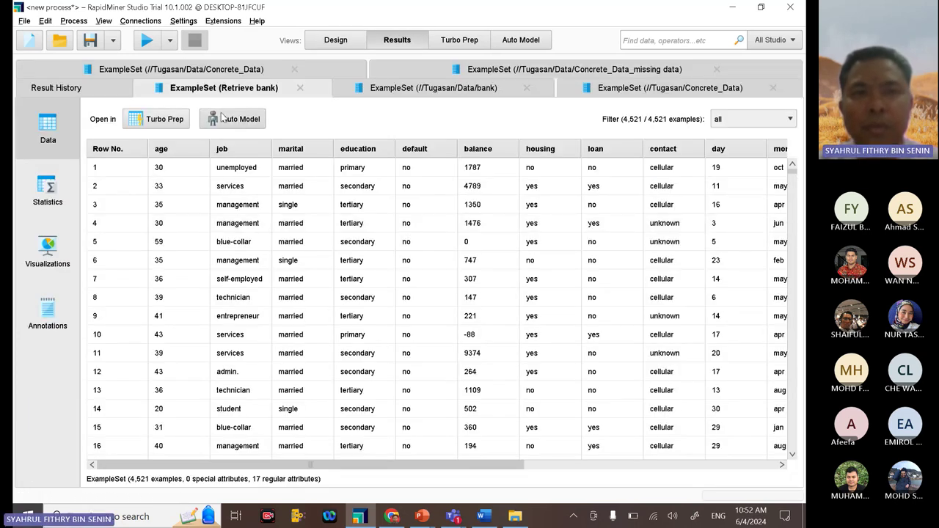
left_click(327, 40)
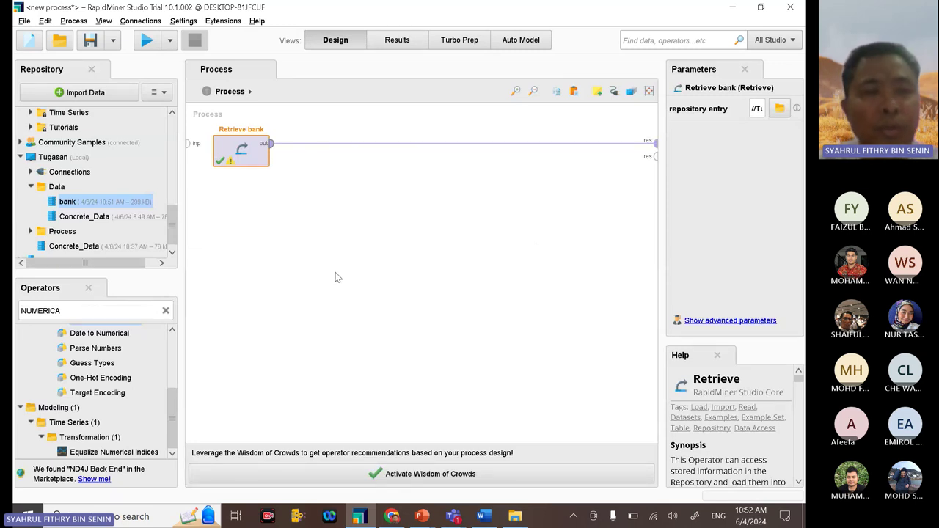
Step: Insert the Nominal to Numerical operator between Retrieve bank and the process result
left_click_drag(176, 398, 170, 379)
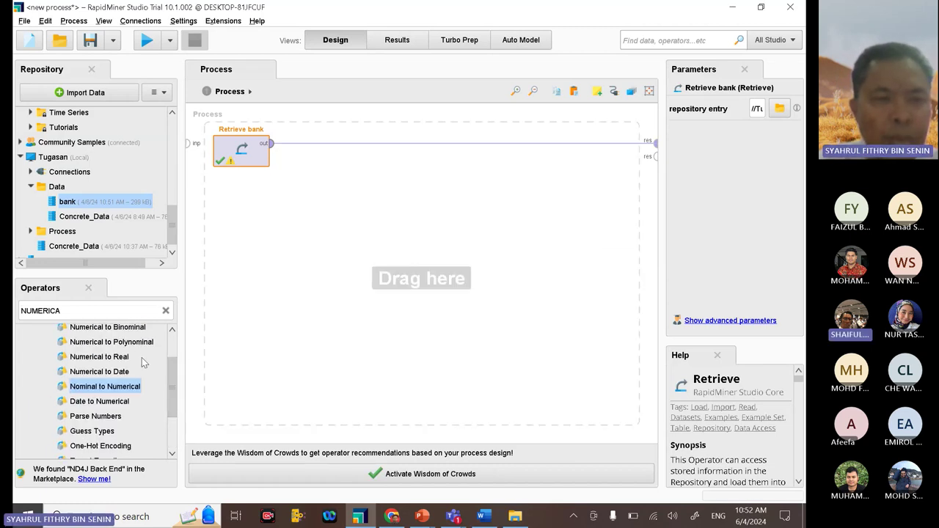
scroll(146, 359, "up", 1)
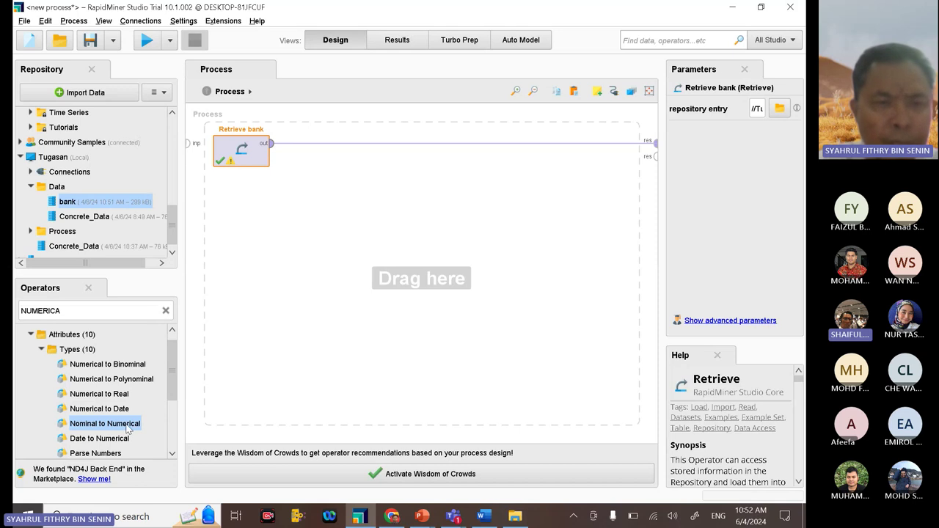
left_click_drag(128, 429, 316, 150)
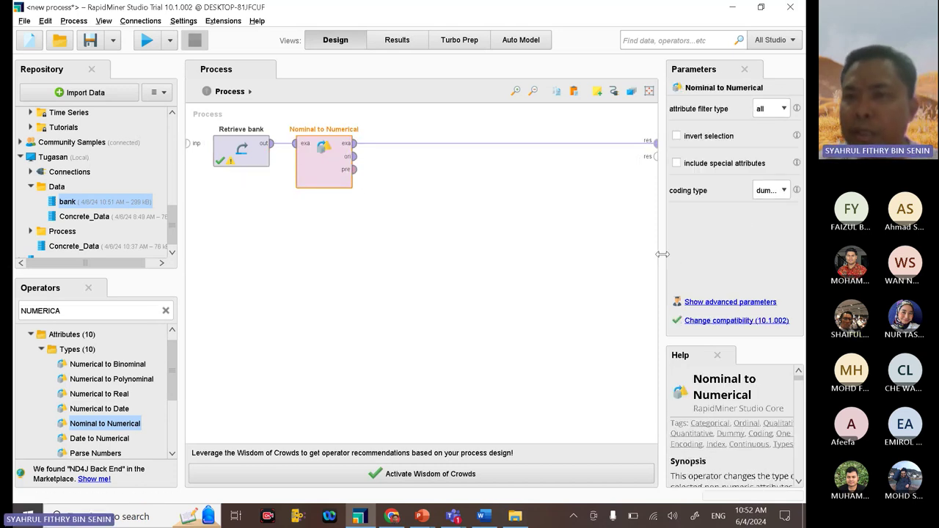
Step: Filter Nominal to Numerical to the subset contact, default, education, housing and job, and run the process
left_click_drag(662, 254, 552, 250)
left_click(783, 107)
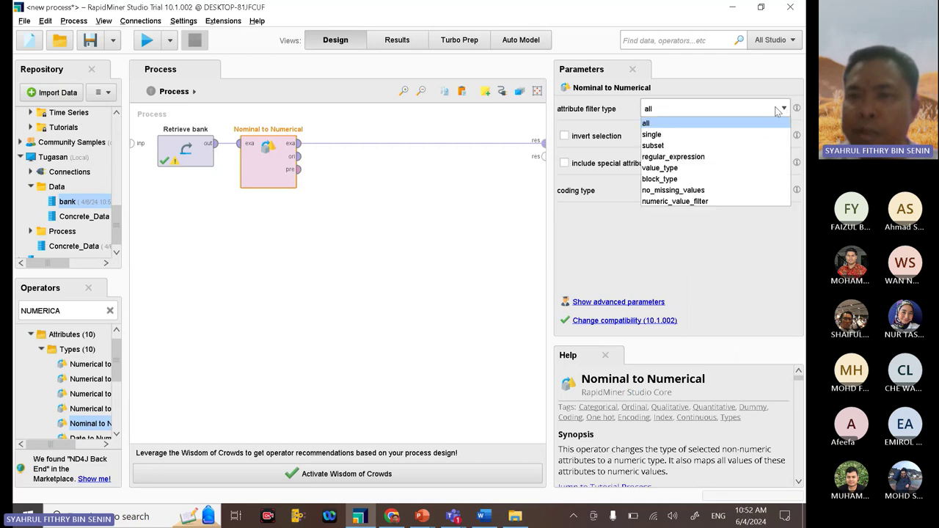
left_click(741, 146)
left_click(709, 139)
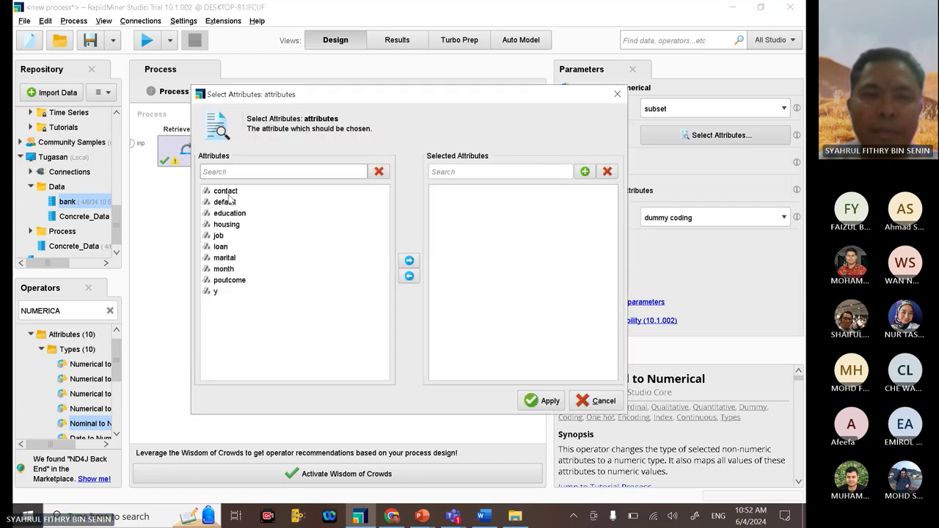
left_click(230, 190)
left_click(236, 213, "shift")
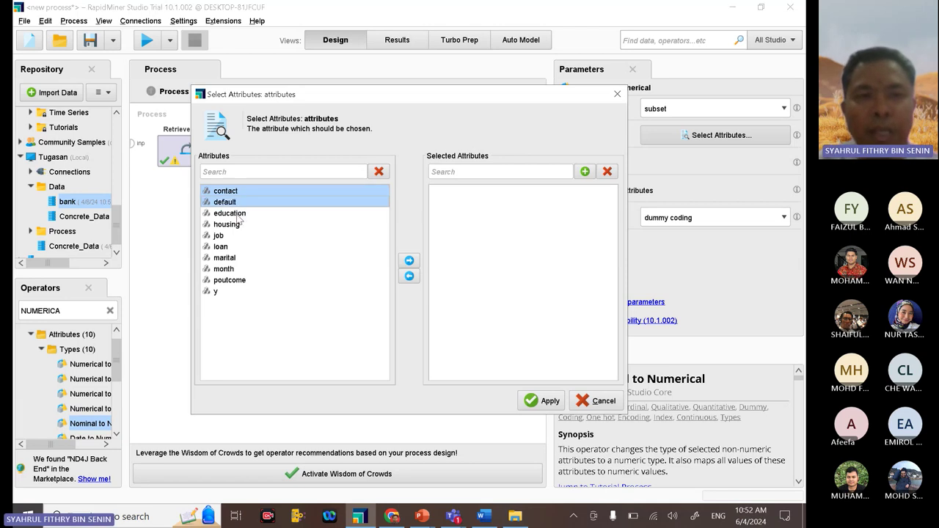
left_click(239, 225, "shift")
left_click(229, 236, "shift")
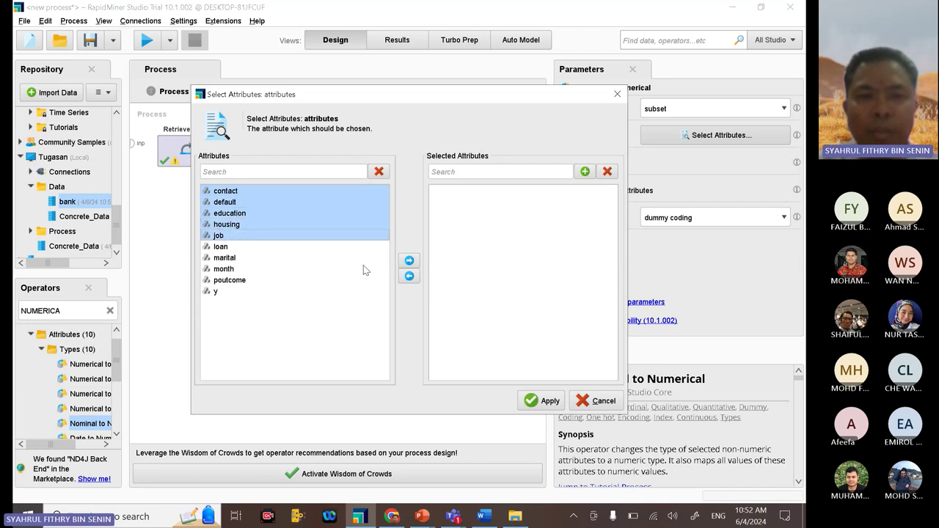
left_click(409, 260)
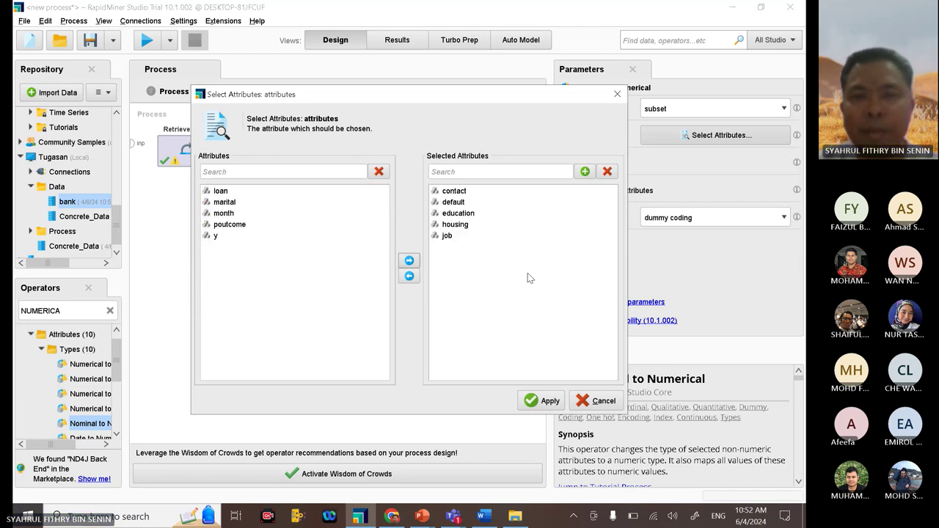
left_click(547, 401)
left_click(147, 41)
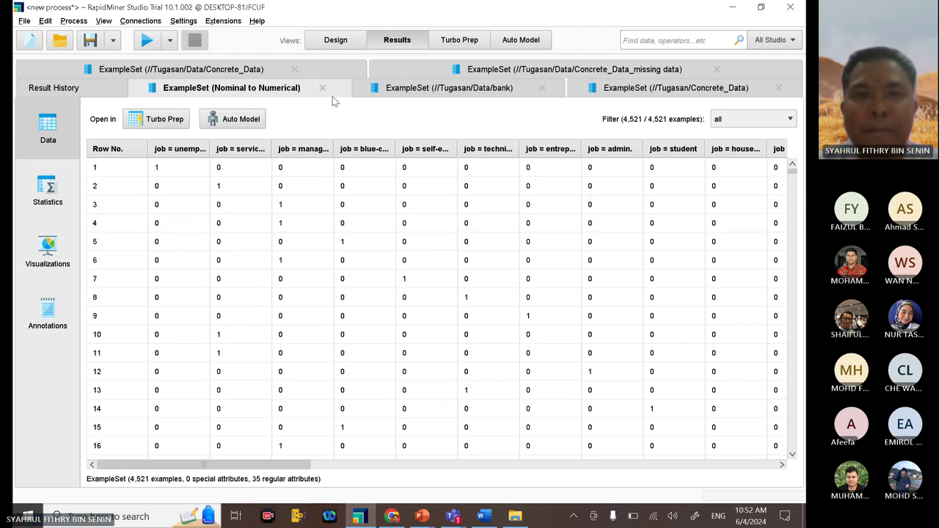
Step: Close all open ExampleSet results, keeping only the Result History, and return to the process design
left_click_drag(324, 91, 325, 94)
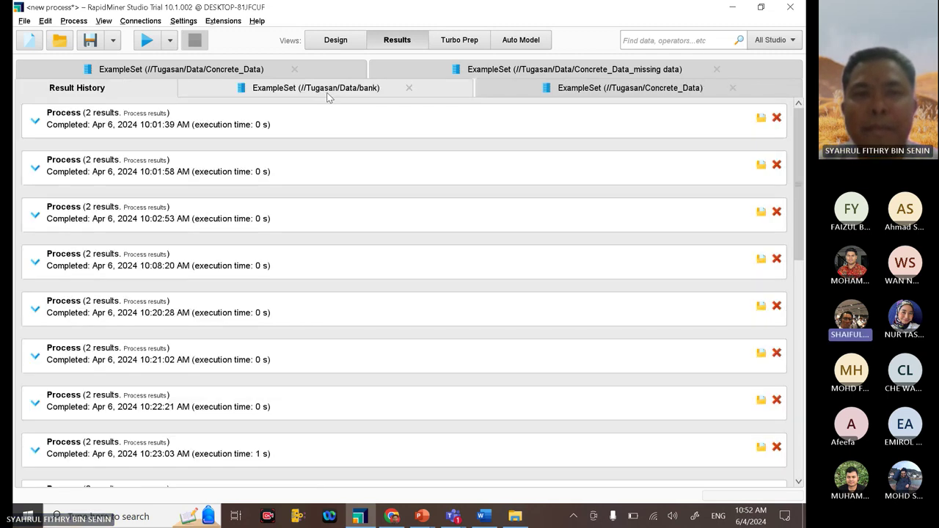
left_click(406, 88)
left_click(409, 87)
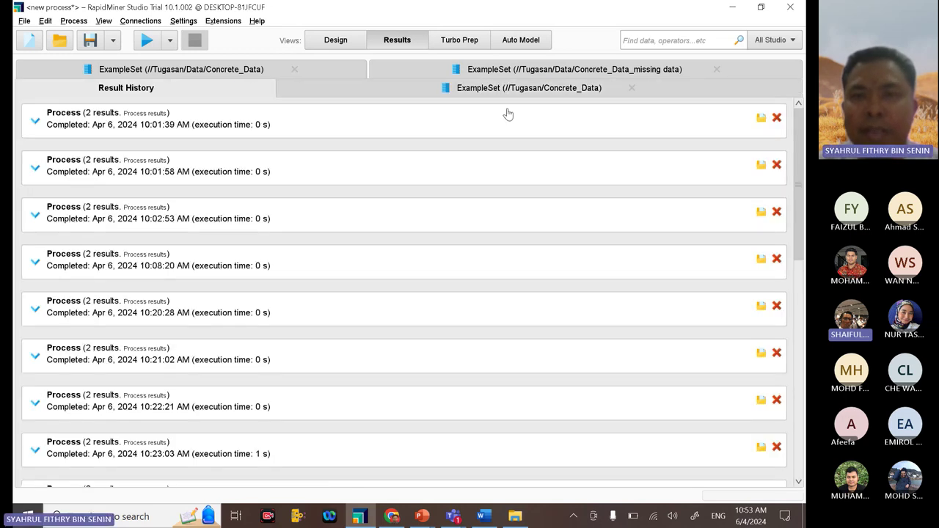
left_click(632, 88)
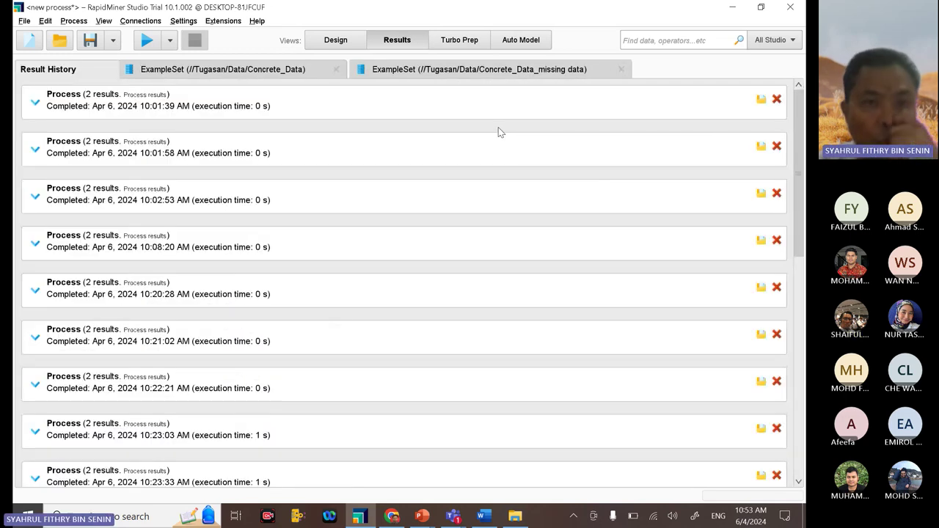
left_click(621, 71)
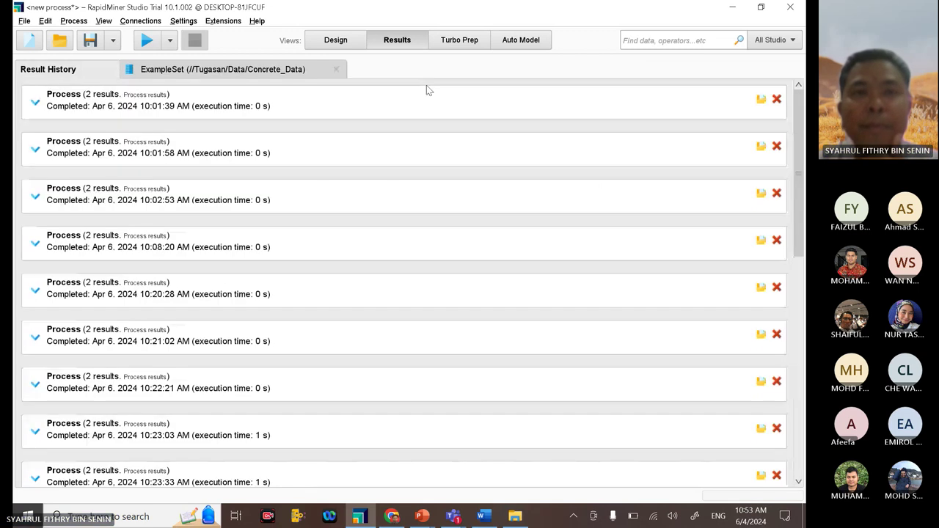
left_click(339, 72)
left_click(336, 70)
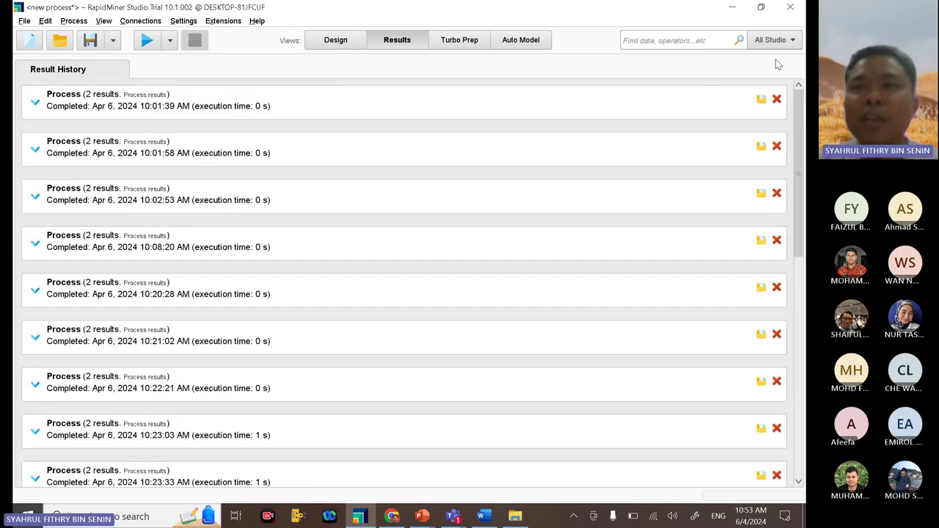
left_click(351, 44)
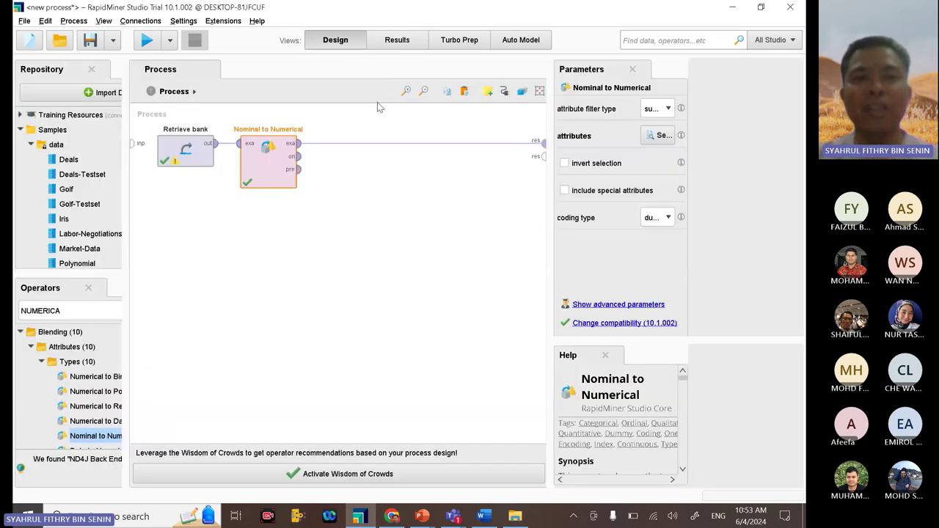
Step: Review the Teams General channel posts and the Word dataset assignment list, and minimise both to return to RapidMiner
mouse_move(452, 516)
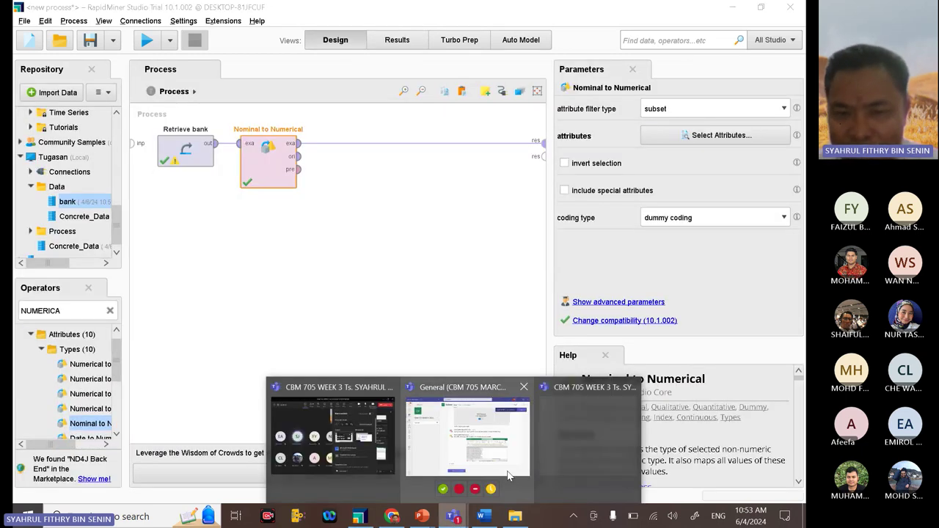
left_click(495, 453)
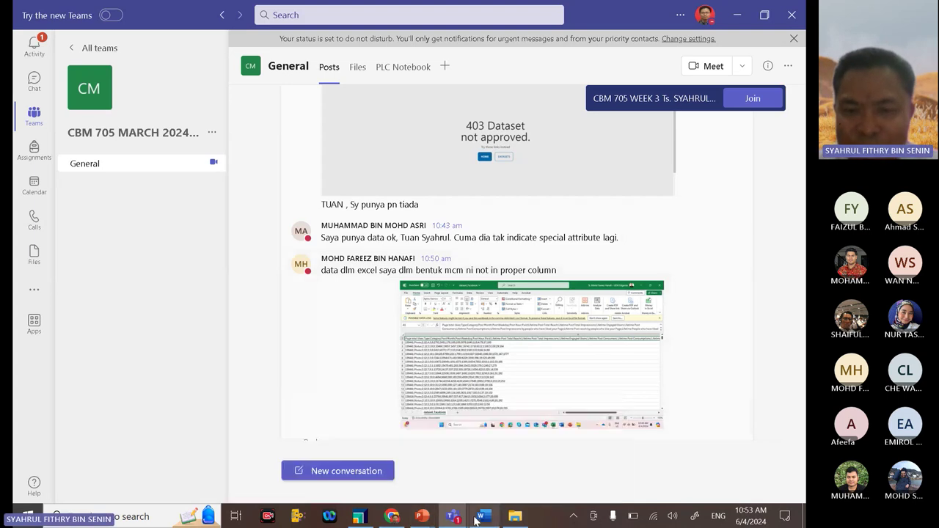
mouse_move(482, 516)
left_click(528, 455)
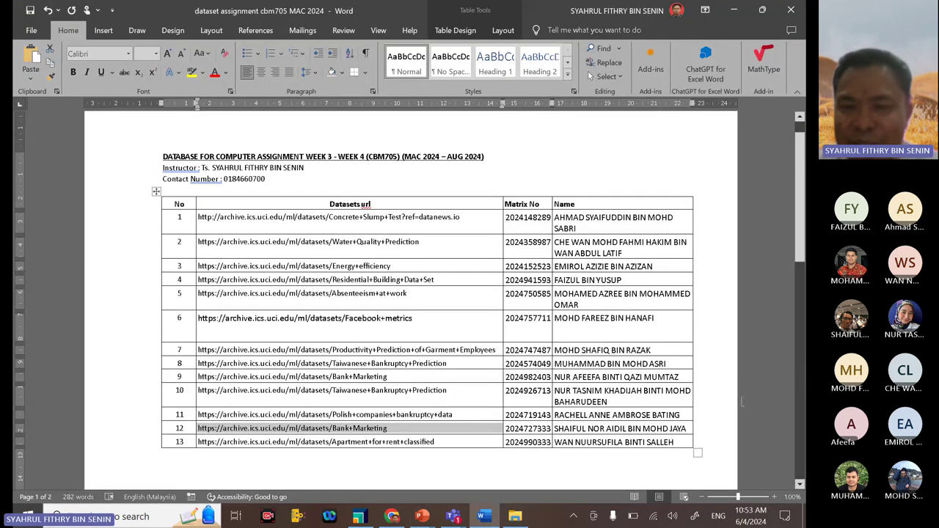
left_click(750, 394)
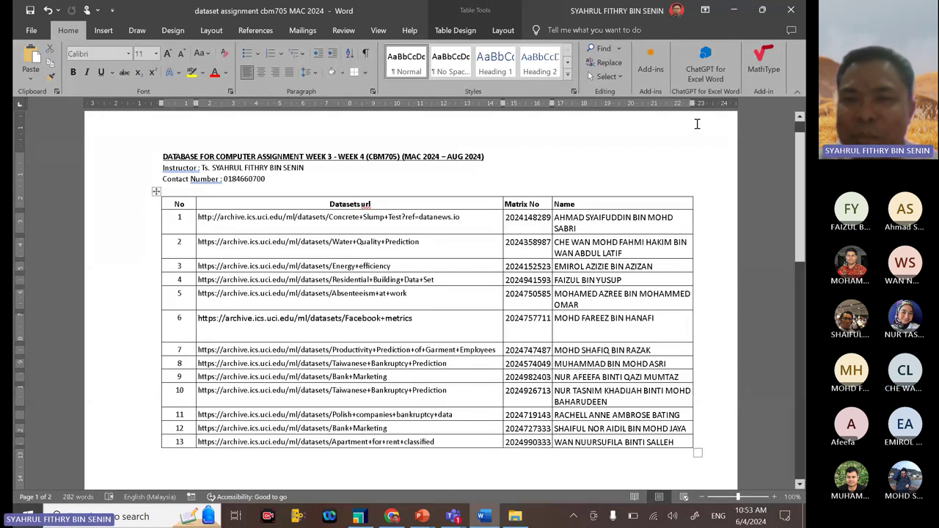
left_click(737, 17)
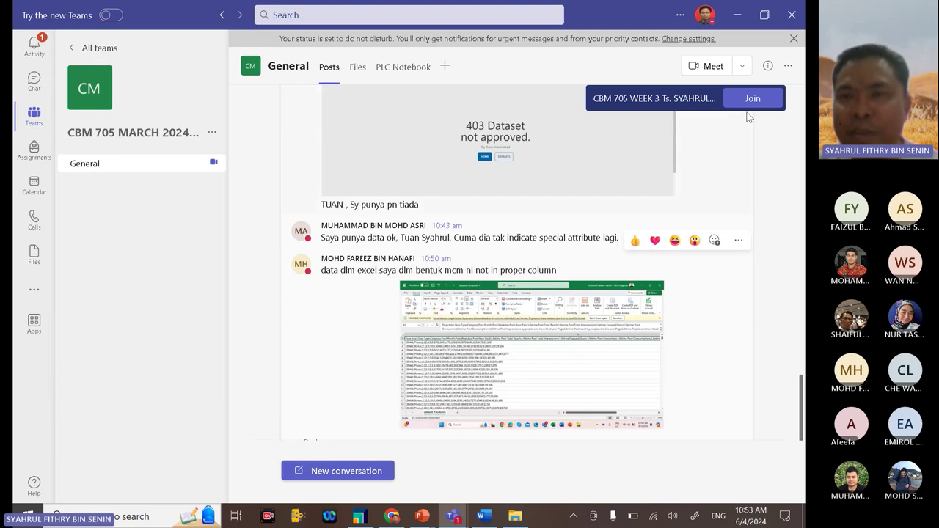
left_click(737, 15)
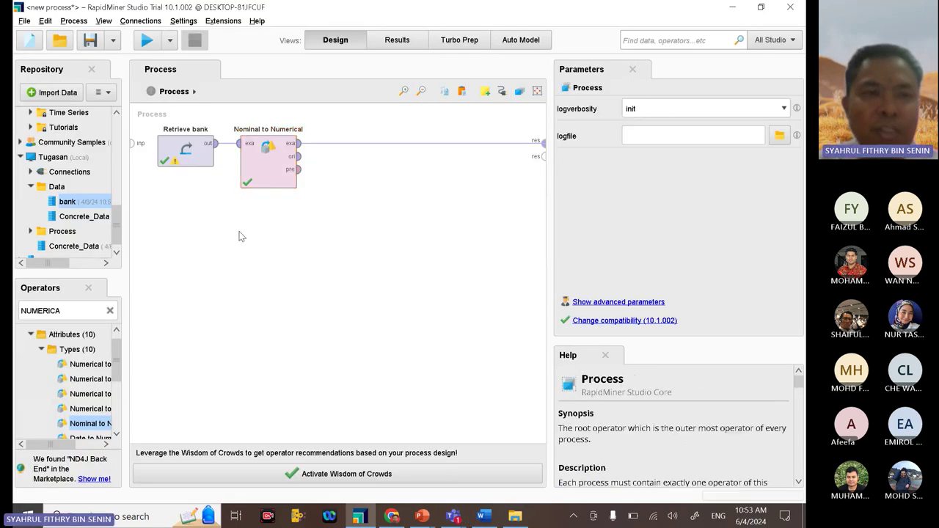
Step: Delete the Retrieve bank and Nominal to Numerical operators from the process
left_click(192, 158)
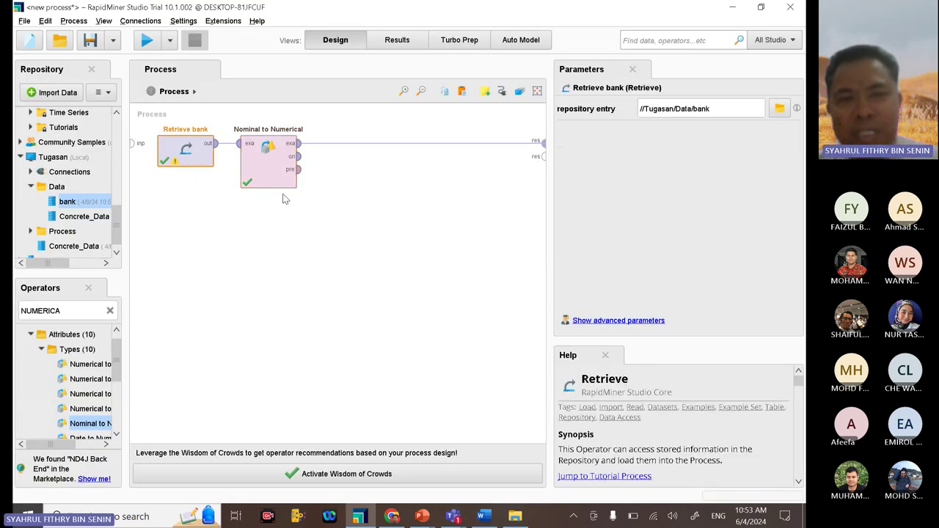
key("Delete")
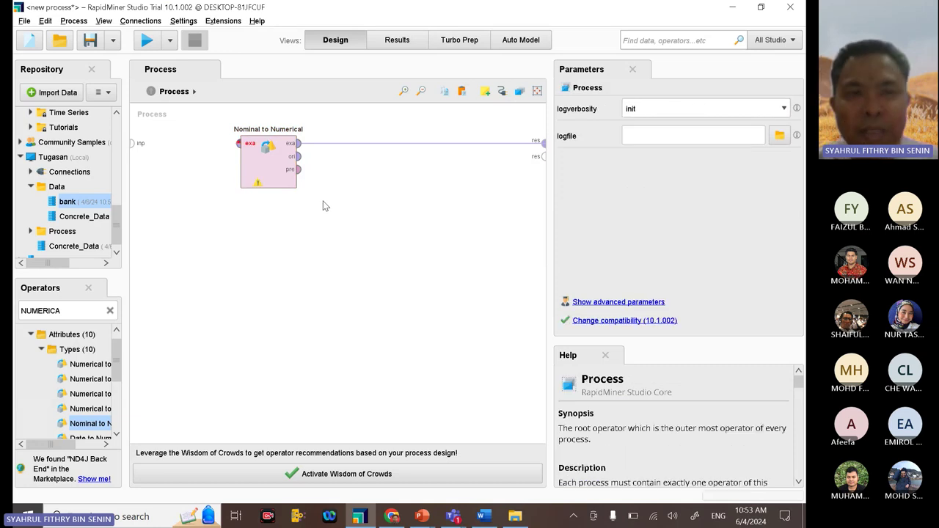
left_click(288, 170)
key("Delete")
Step: Search the operators for READ CSV and place the Read CSV operator in the empty process
double_click(69, 312)
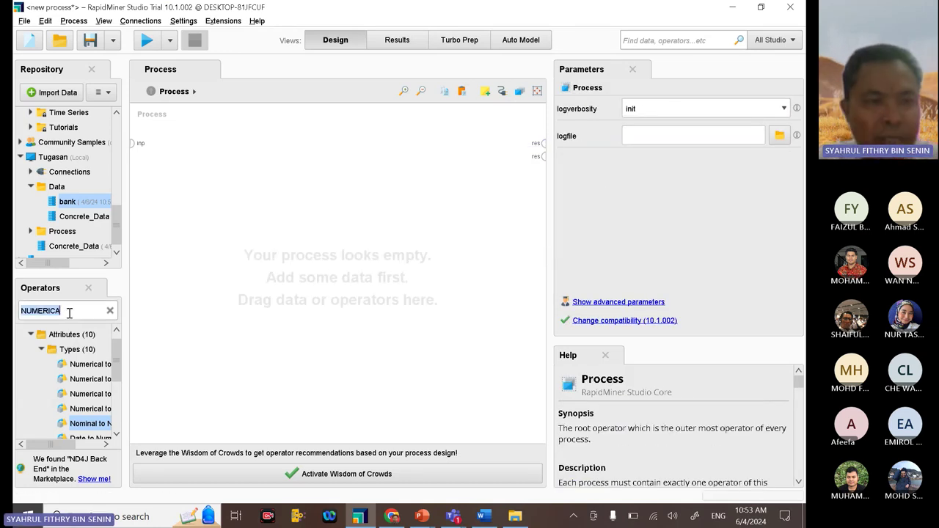
type("RE")
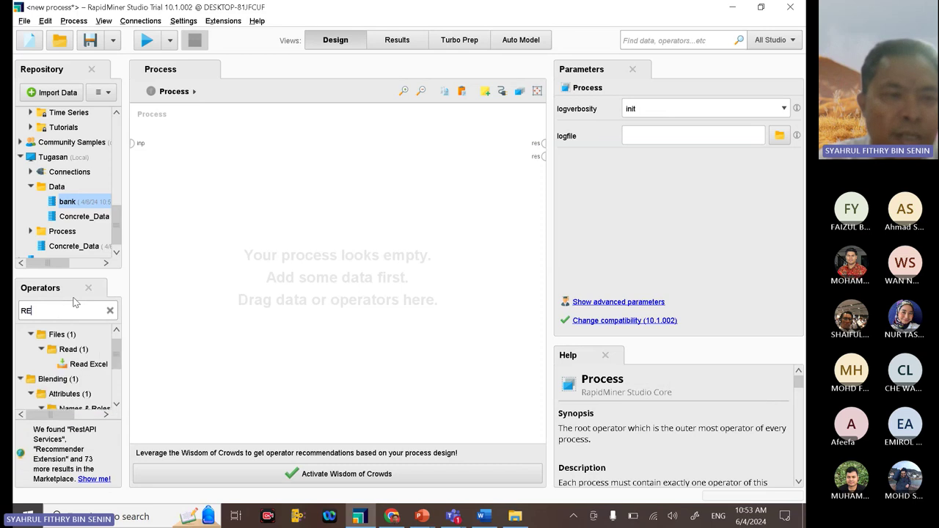
type("AD S")
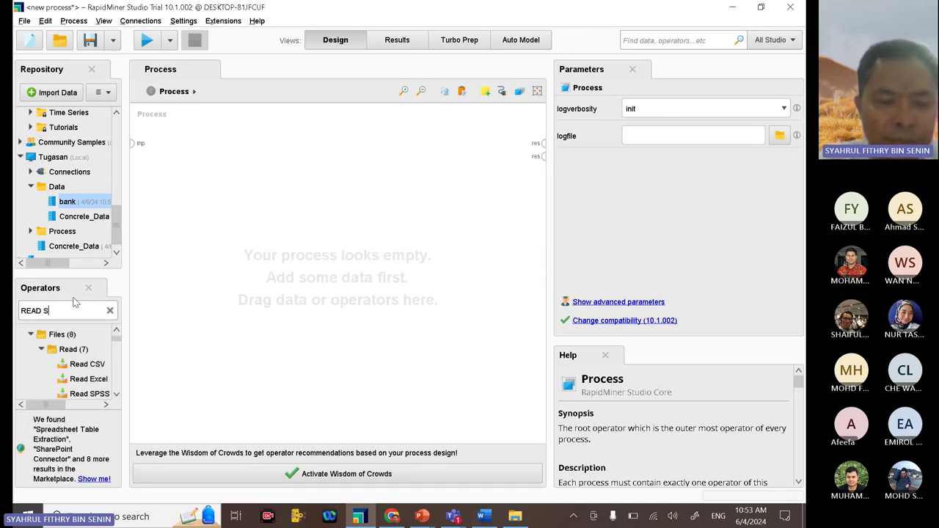
key("BackSpace")
type("C")
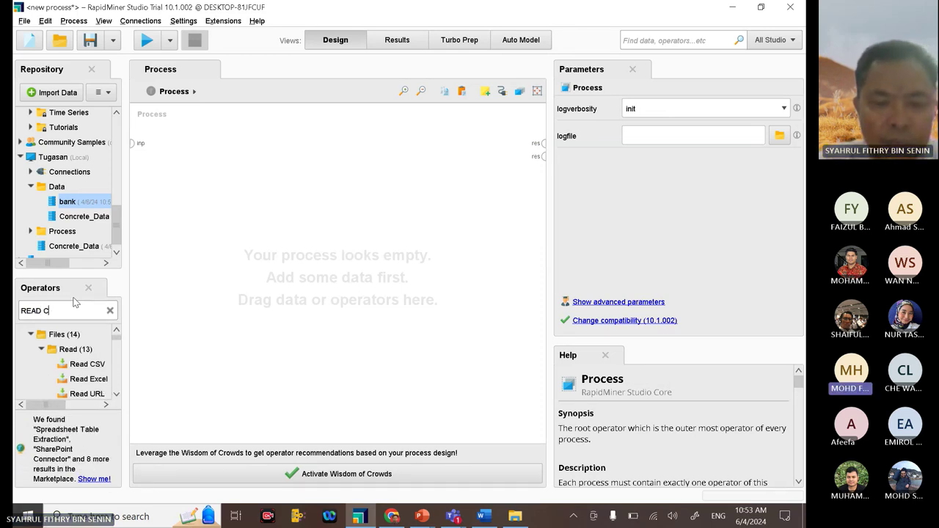
type("SV")
left_click_drag(86, 377, 174, 177)
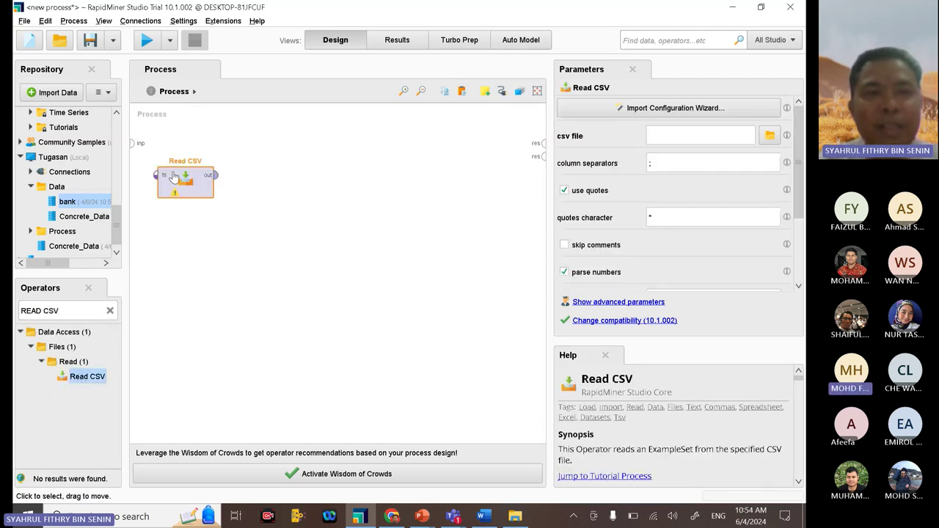
left_click(769, 136)
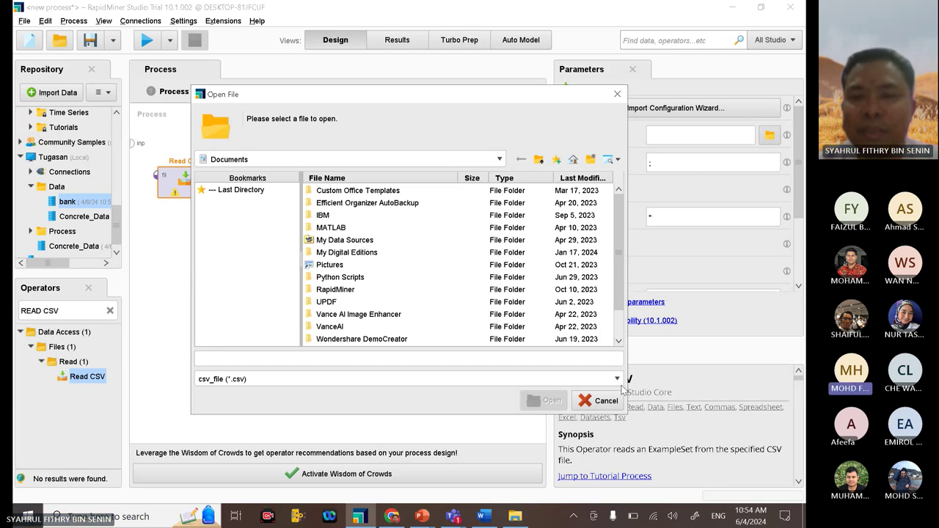
left_click(617, 94)
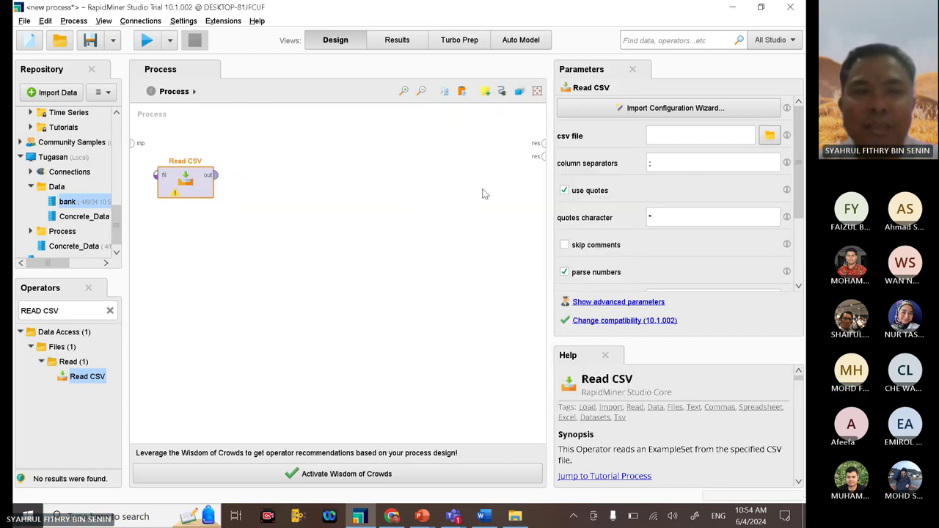
left_click(486, 194)
left_click(184, 187)
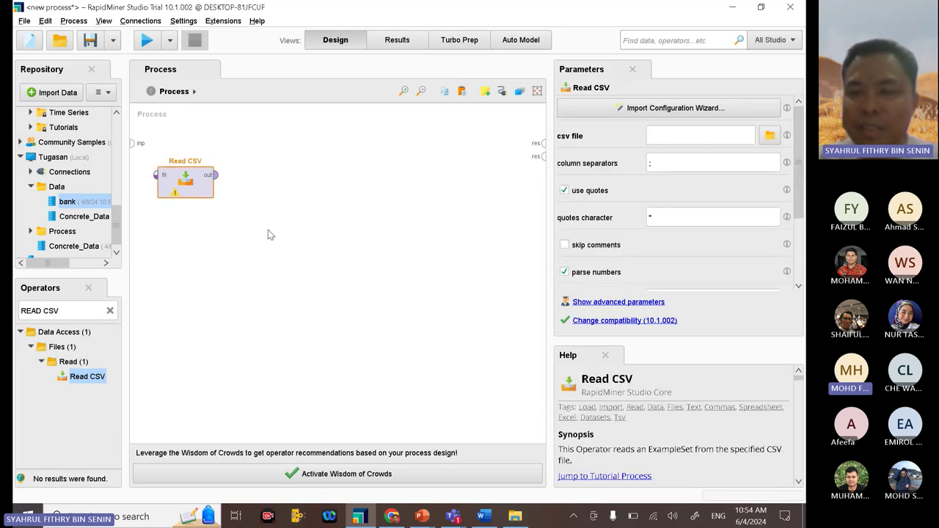
Step: Delete the Read CSV operator from the process and widen the process and repository areas by narrowing the parameters area
key("Delete")
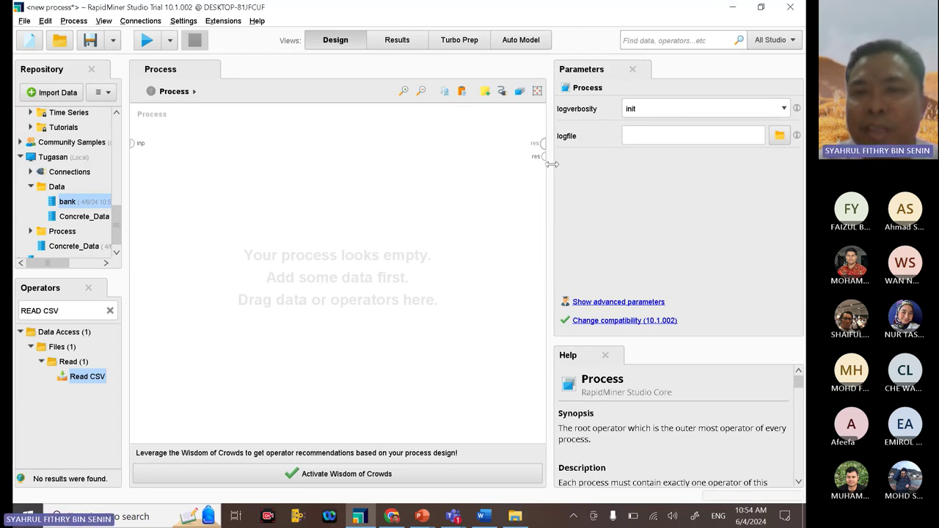
left_click_drag(550, 166, 669, 168)
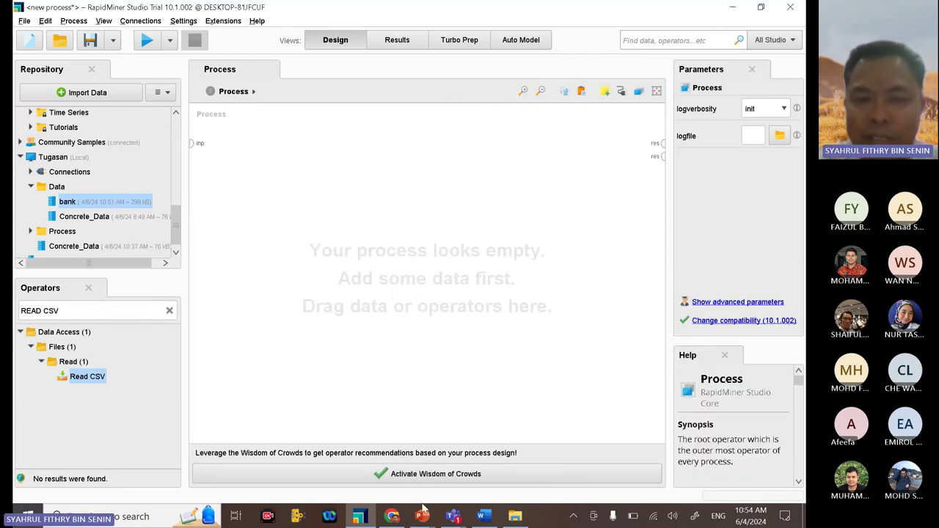
Step: Switch to the CBM 705 WEEK 3 meeting window in Teams and stop sharing the screen
mouse_move(452, 513)
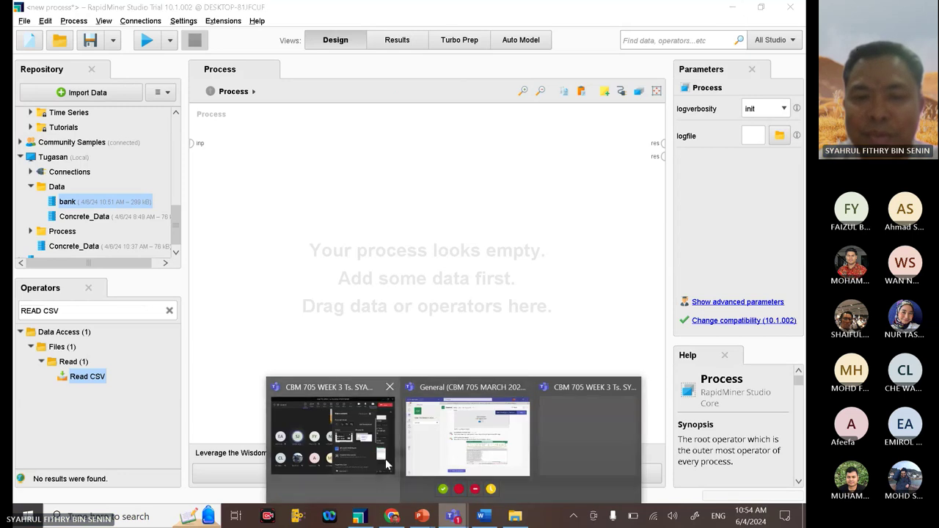
left_click(332, 437)
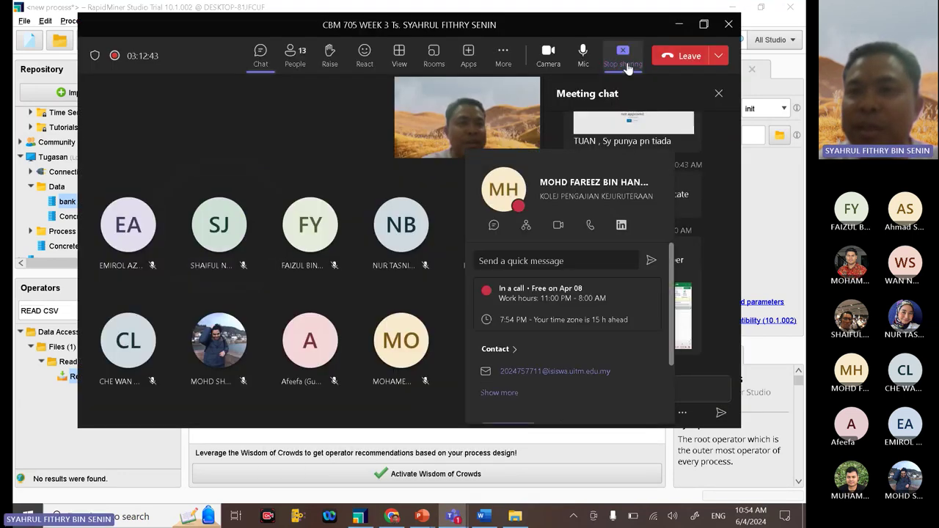
left_click(622, 55)
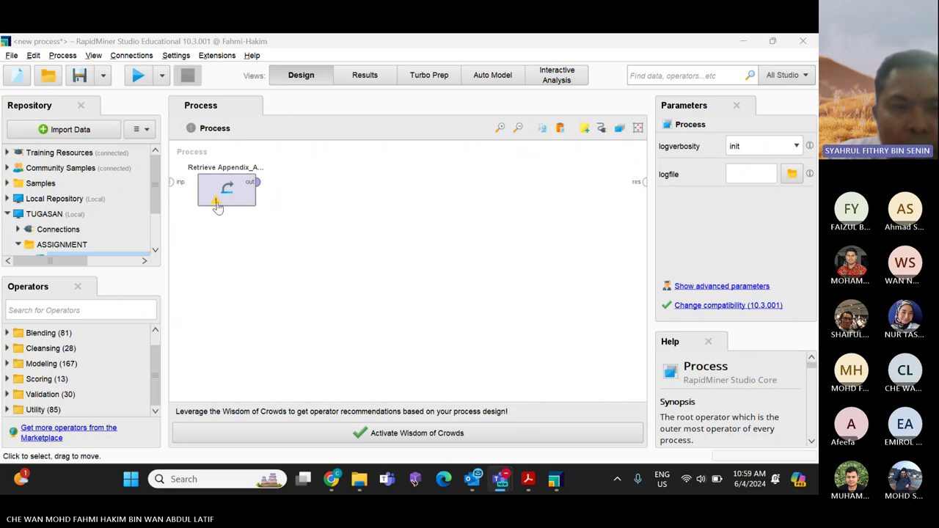
Step: Connect the Retrieve Appendix_A_ProcurementsByIndustry output to the process result port and run the process
left_click(258, 182)
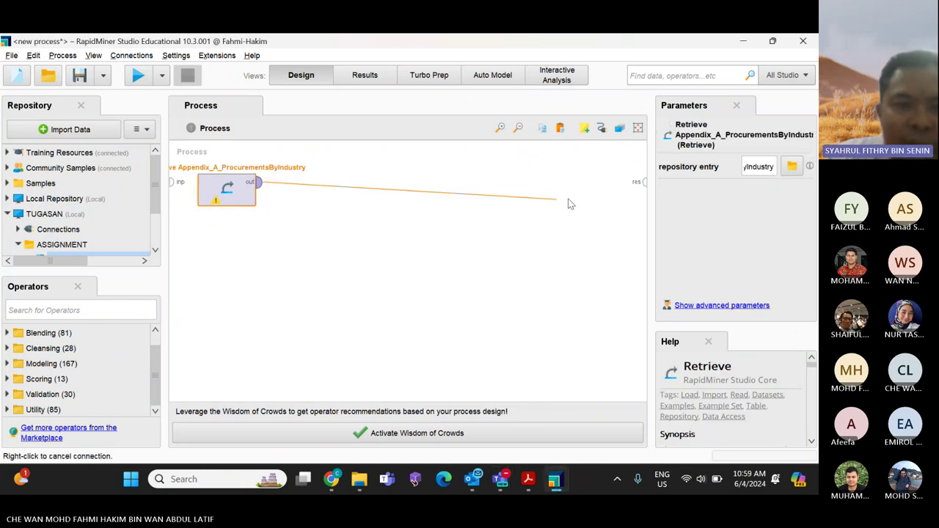
left_click(644, 182)
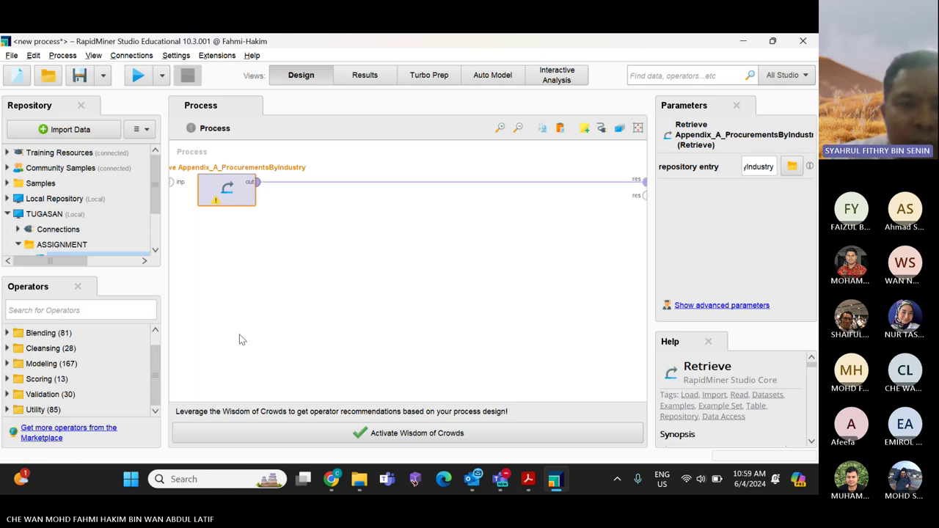
left_click(139, 76)
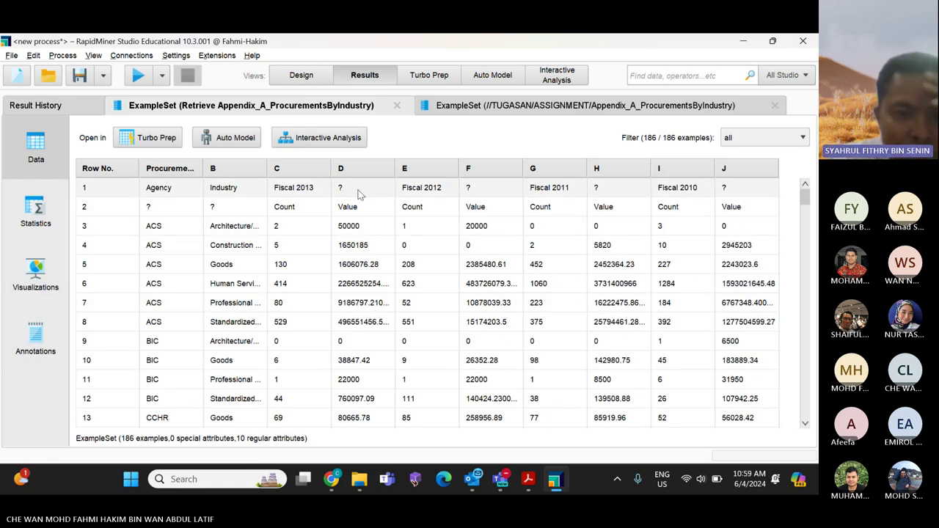
Step: Look through the data rows of the retrieved Appendix_A_ProcurementsByIndustry ExampleSet and examine its attribute statistics for missing values
scroll(403, 284, "down", 1)
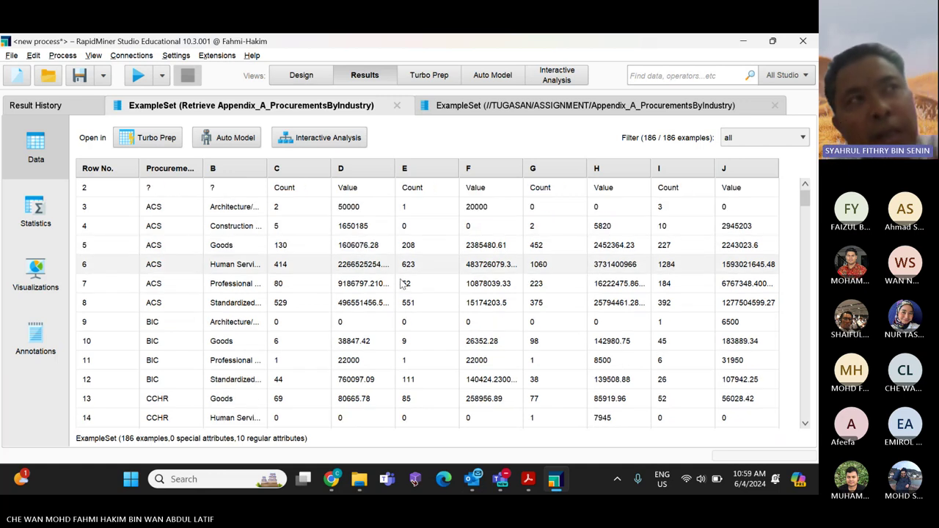
scroll(403, 285, "down", 1)
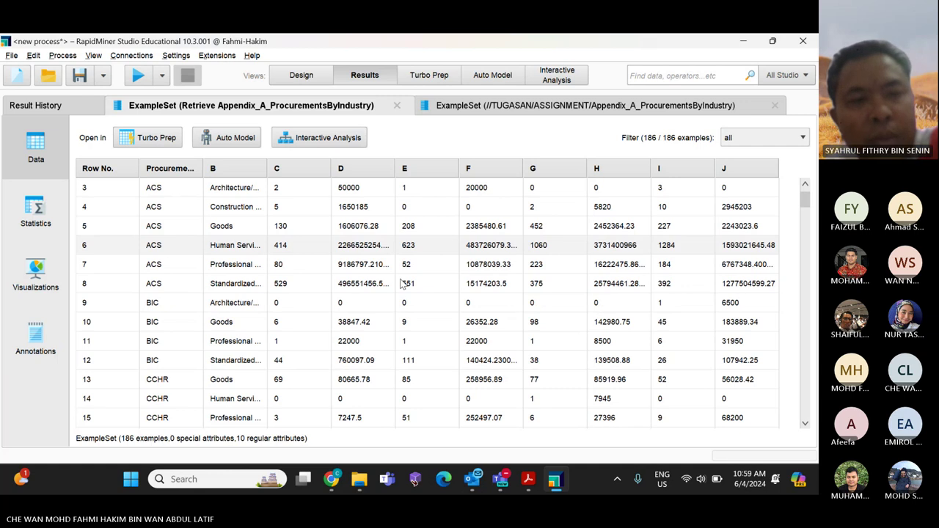
scroll(402, 285, "down", 1)
scroll(402, 285, "down", 6)
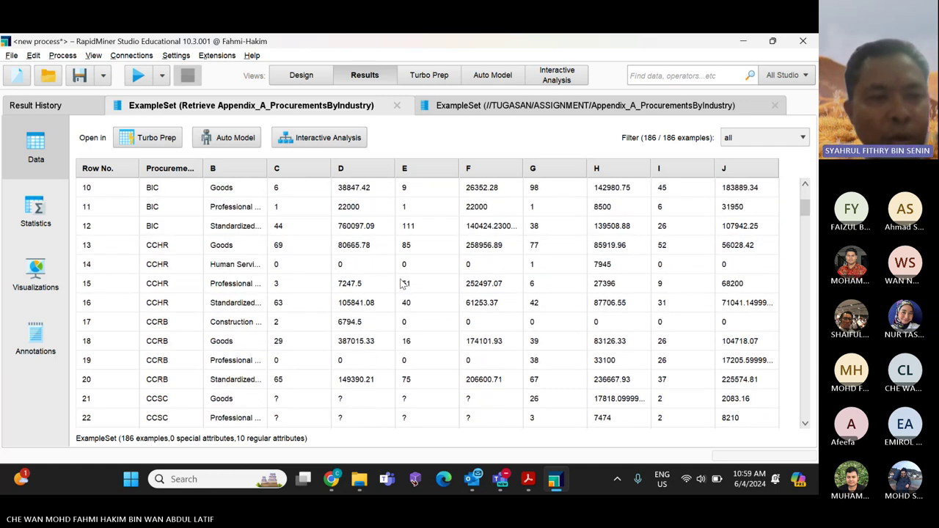
left_click(62, 223)
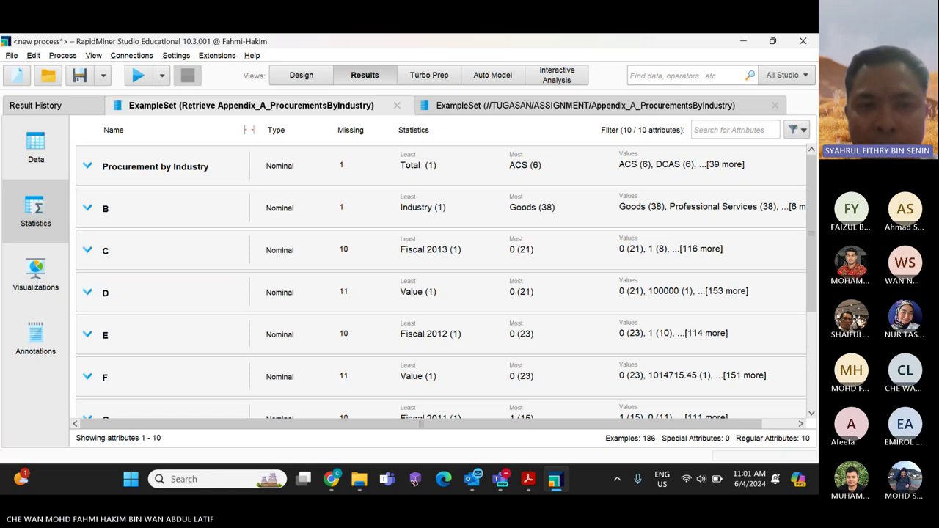
Step: Return to the process design and search the operators for "replace mi"
left_click(301, 76)
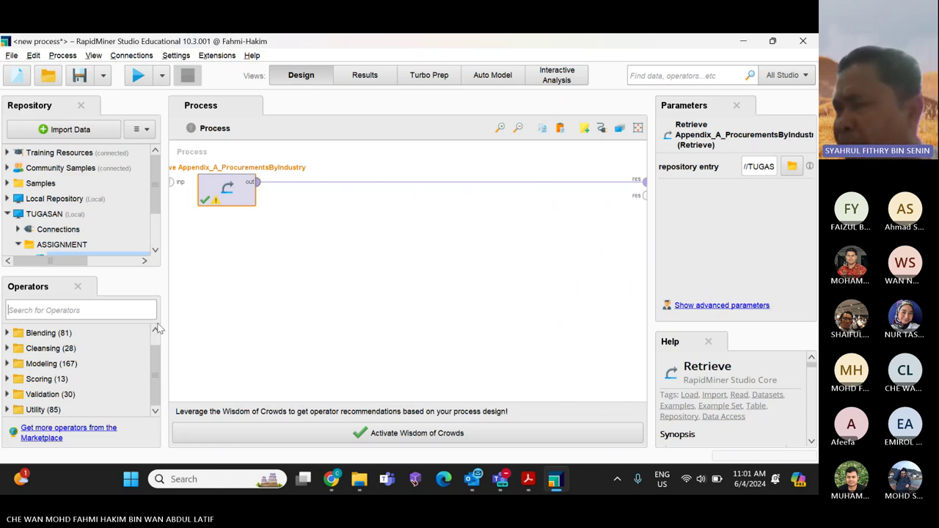
type("remo")
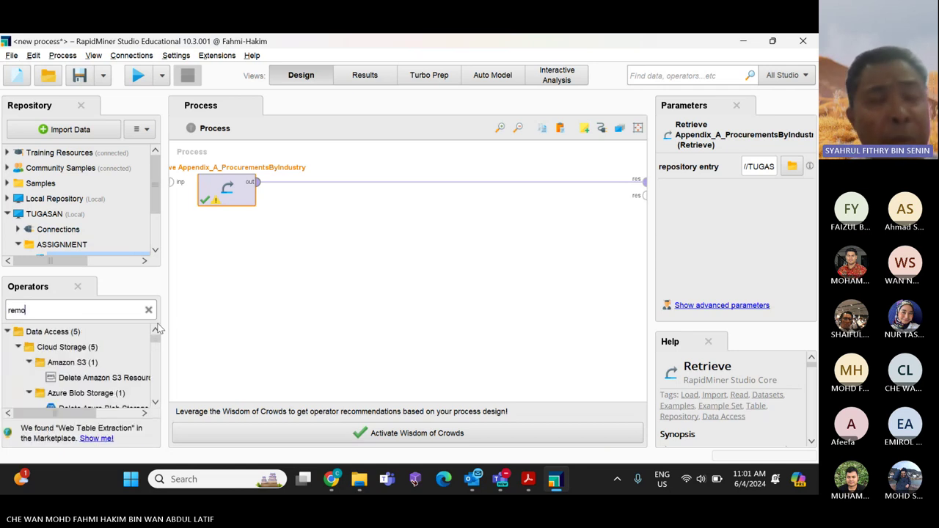
key("BackSpace")
key("BackSpace")
type("pl")
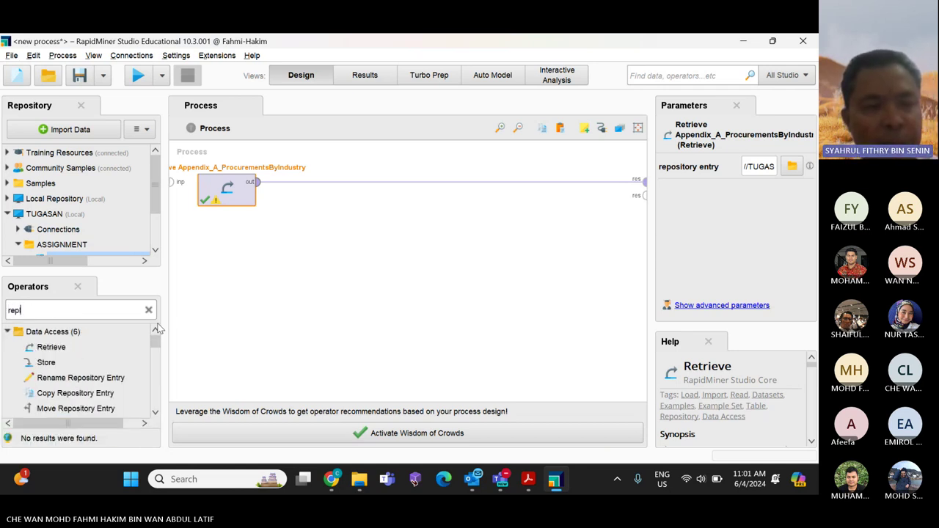
type("ace")
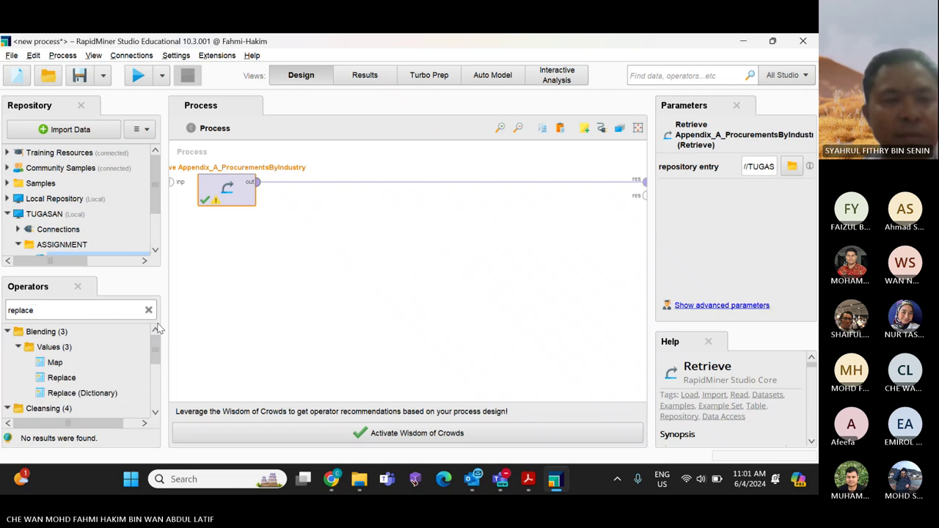
type(" mi")
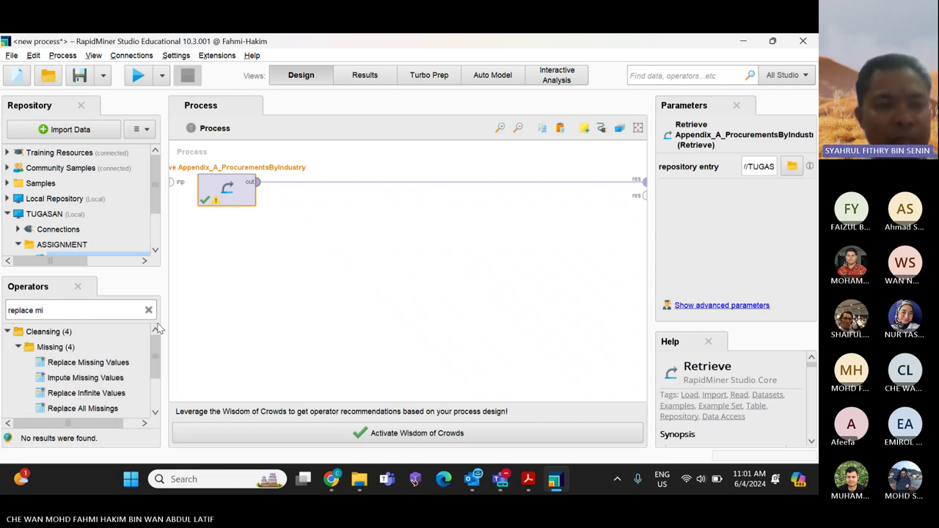
Step: Add Replace Missing Values after the Retrieve operator, with invert selection off and the attribute filter type set to subset
left_click(110, 369)
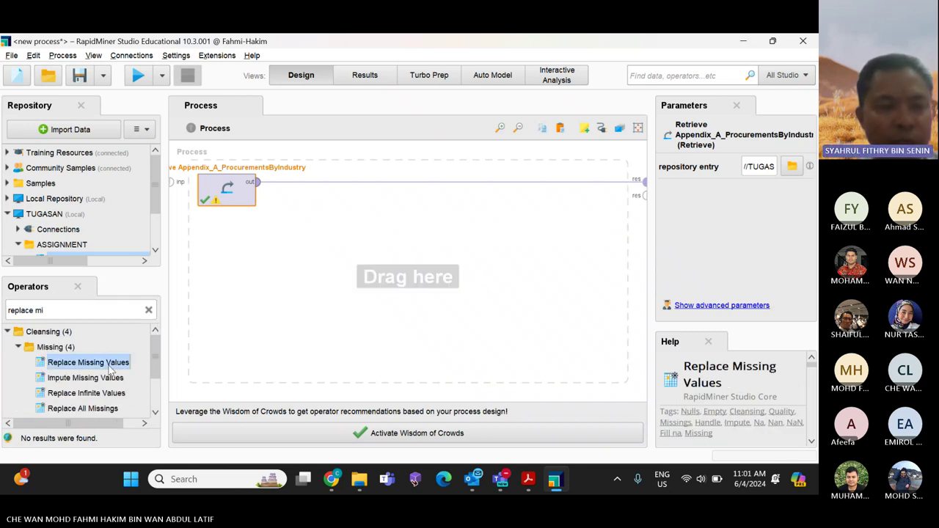
double_click(110, 369)
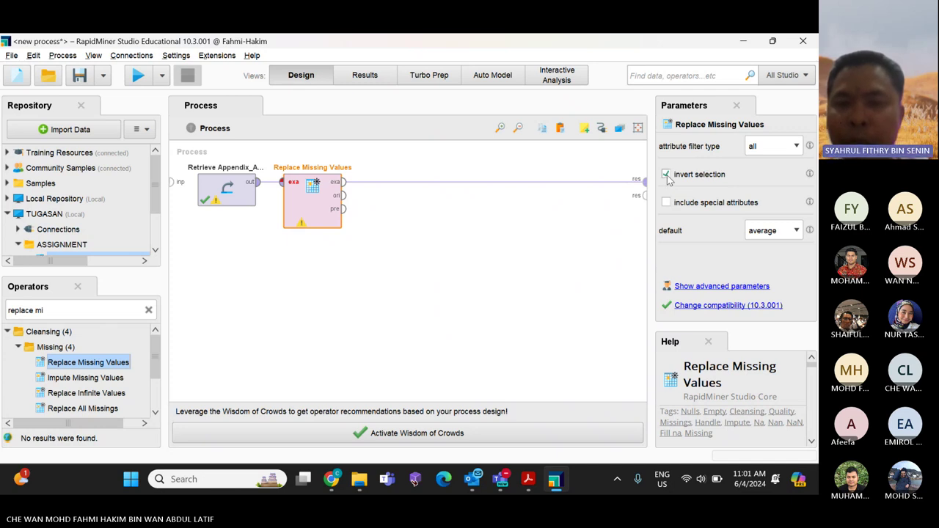
left_click(667, 177)
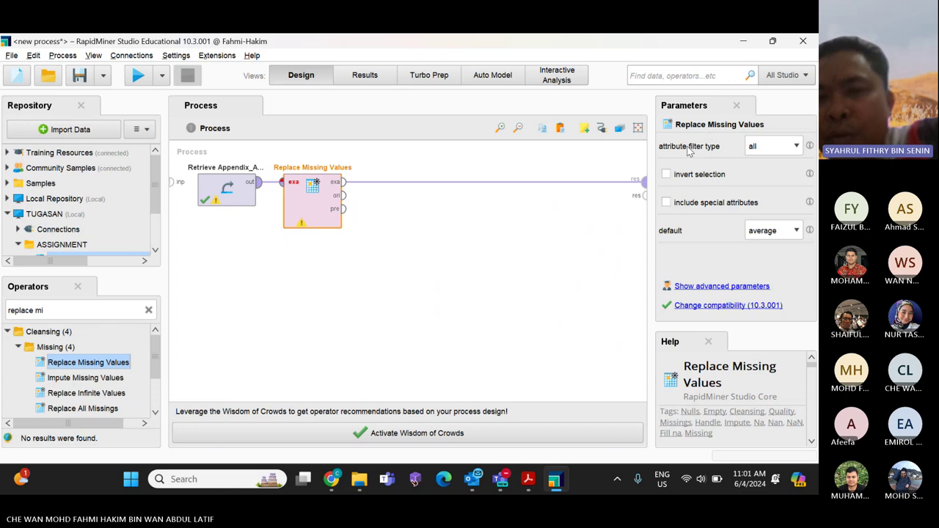
left_click(777, 147)
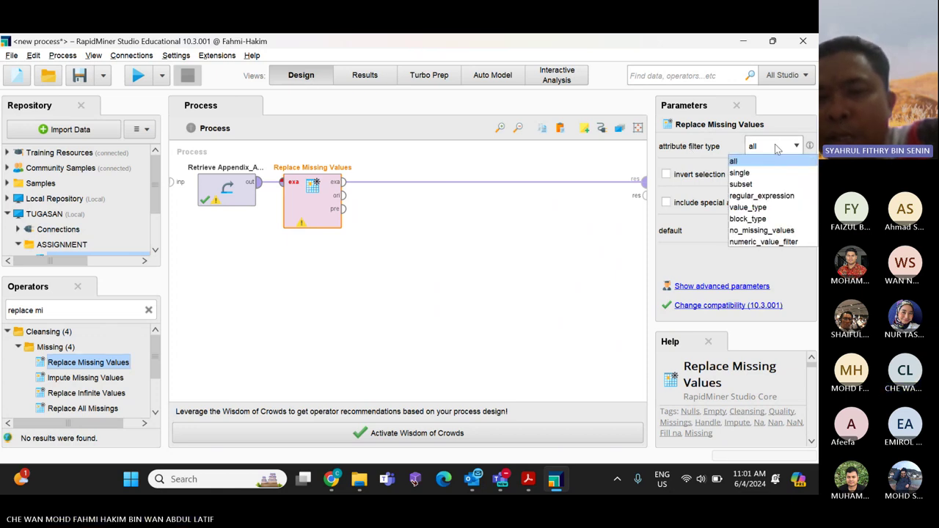
left_click(763, 184)
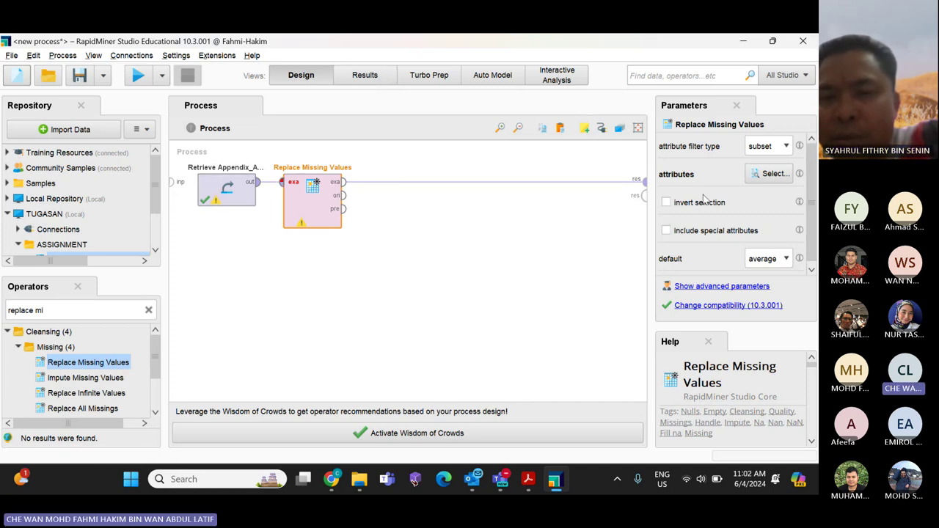
Step: Check which attributes are available for the Replace Missing Values subset and close the attribute selection without applying anything
left_click(769, 174)
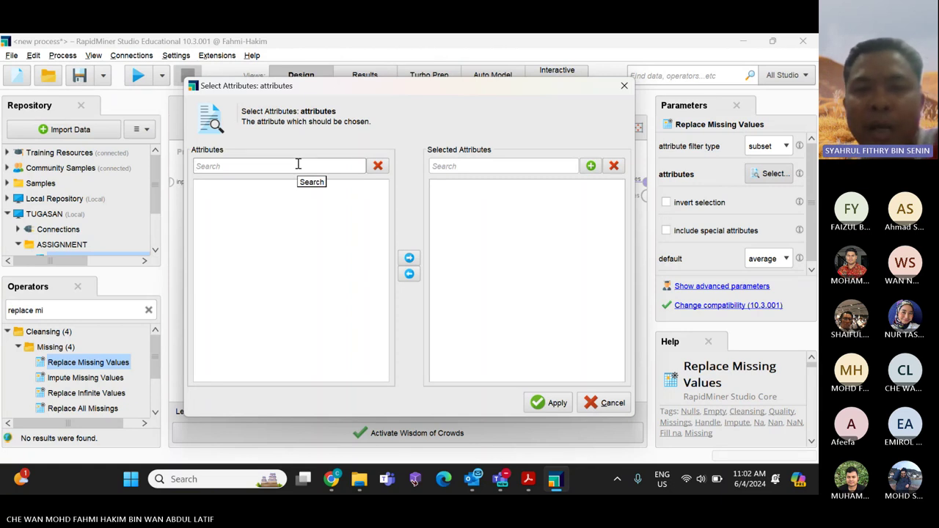
left_click(624, 86)
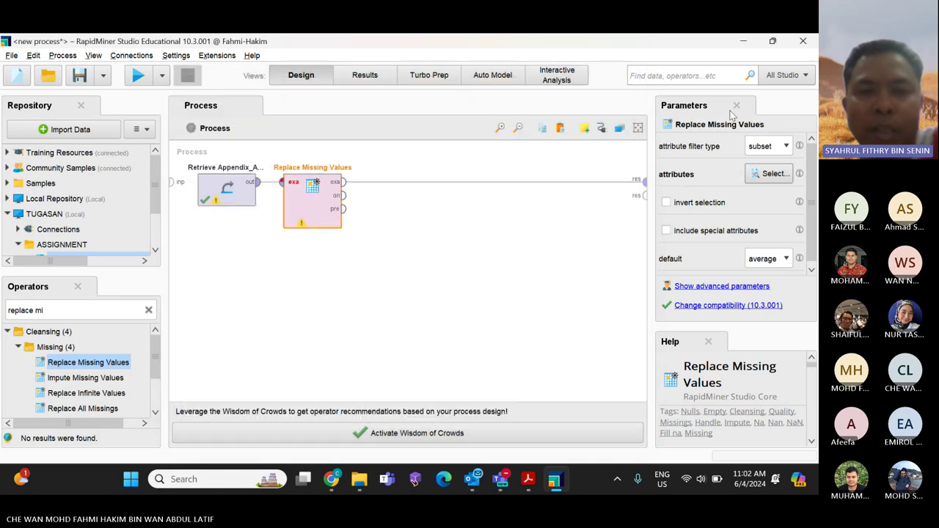
left_click(782, 172)
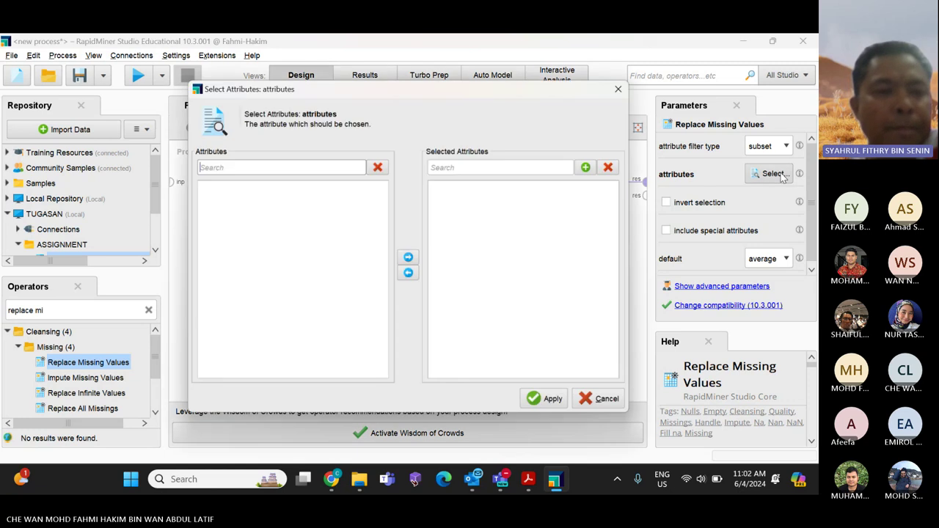
left_click(625, 86)
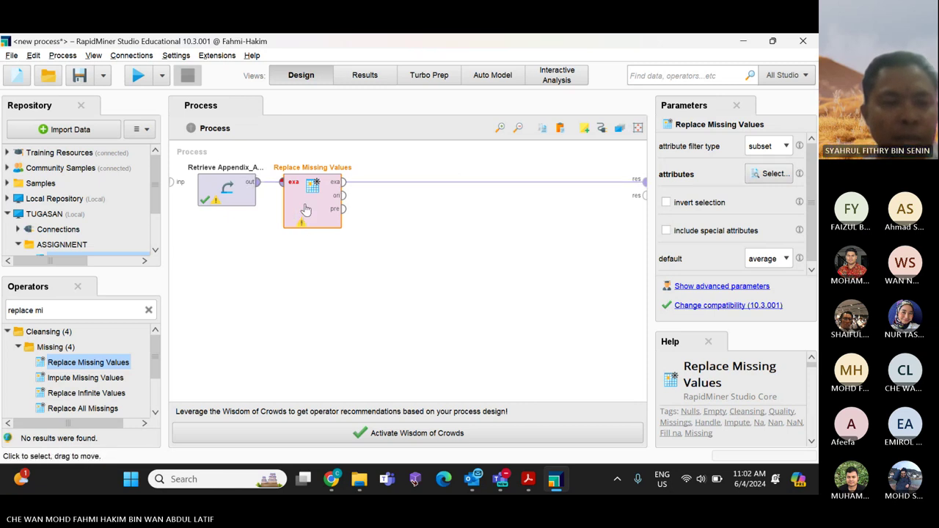
mouse_move(307, 210)
left_mouse_down()
mouse_move(308, 265)
mouse_move(312, 206)
left_mouse_up()
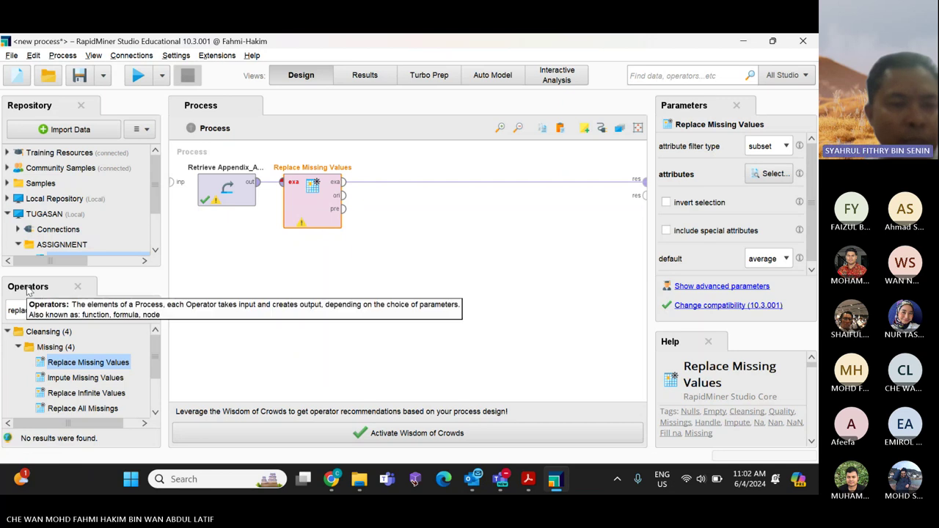
Step: Undock the Operators view into a floating window and place it below the repository tree
left_click_drag(28, 291, 68, 290)
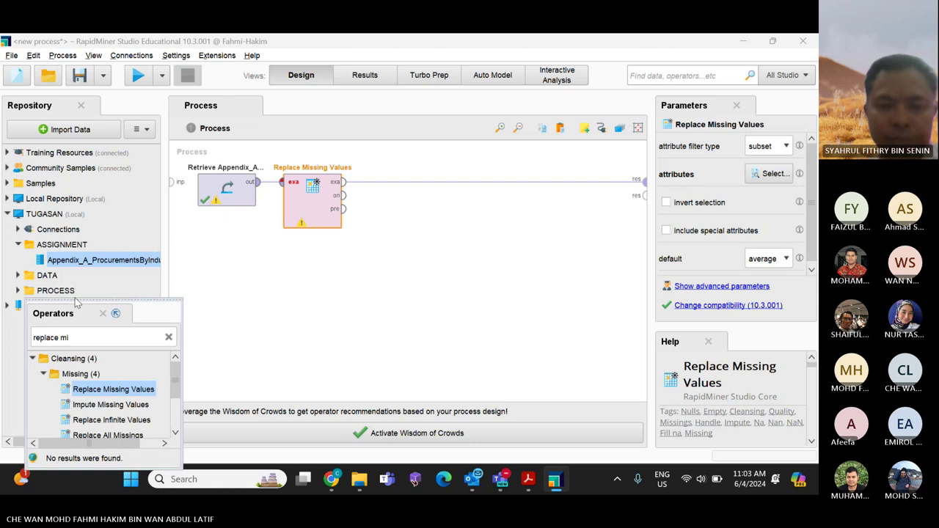
left_click_drag(77, 302, 66, 351)
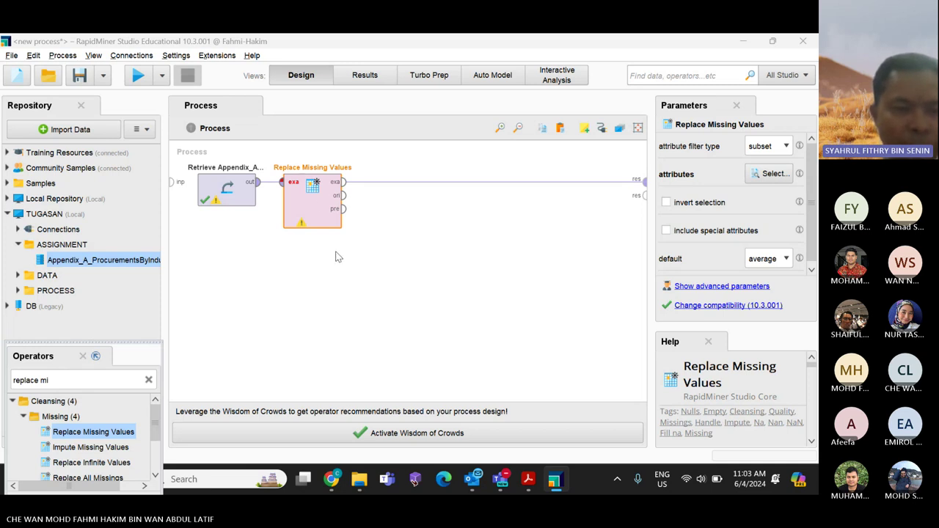
Step: Delete the Replace Missing Values operator and add Replace All Missings after the Retrieve operator instead
left_click(315, 205)
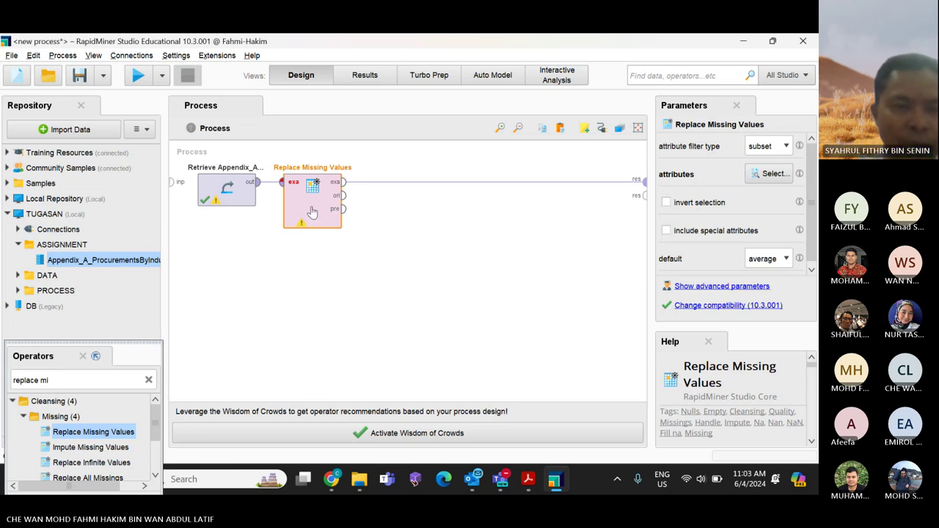
key("Delete")
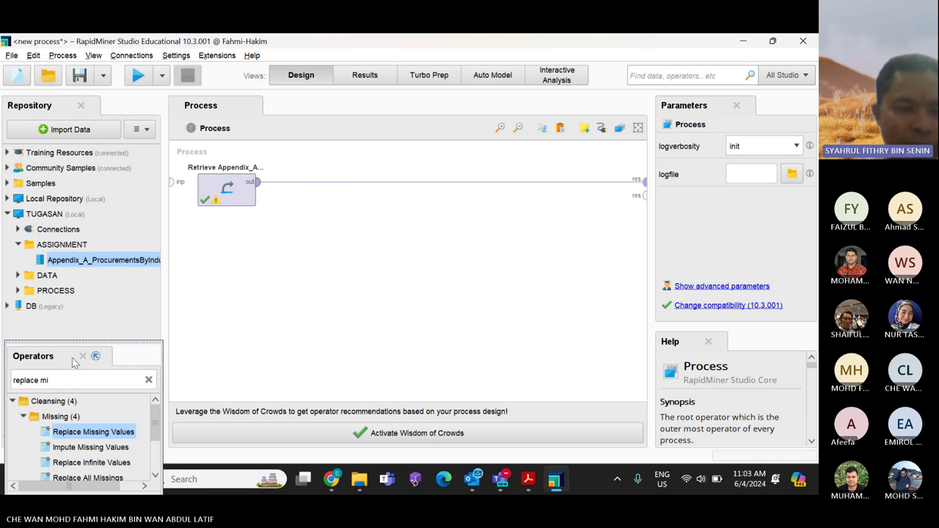
left_click_drag(82, 431, 89, 436)
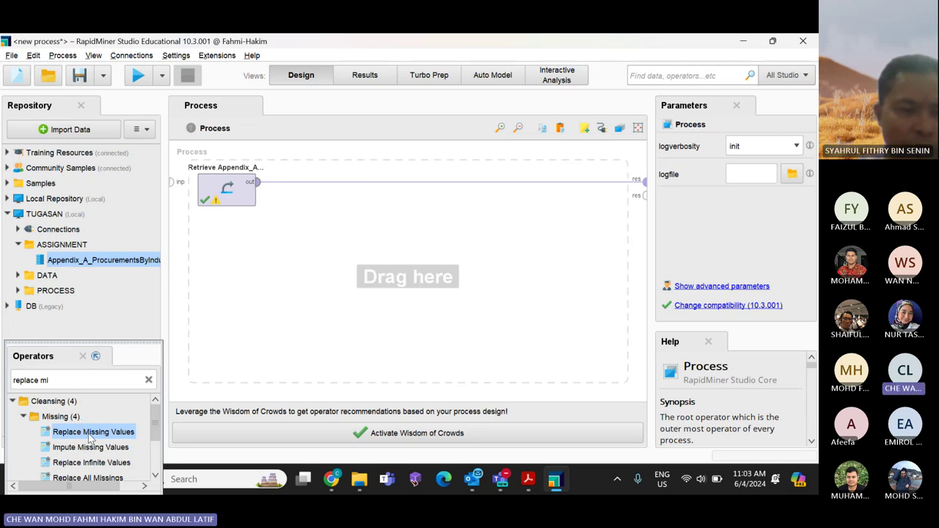
left_click(90, 478)
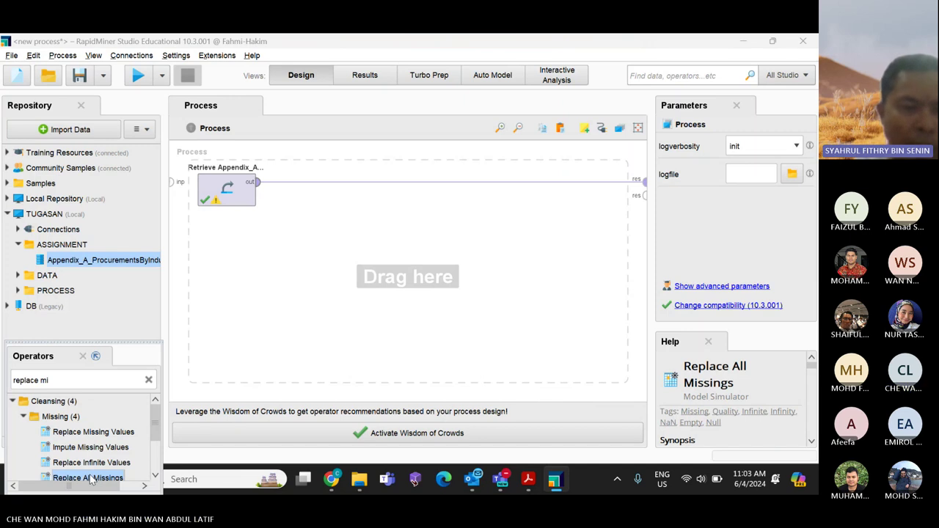
double_click(90, 479)
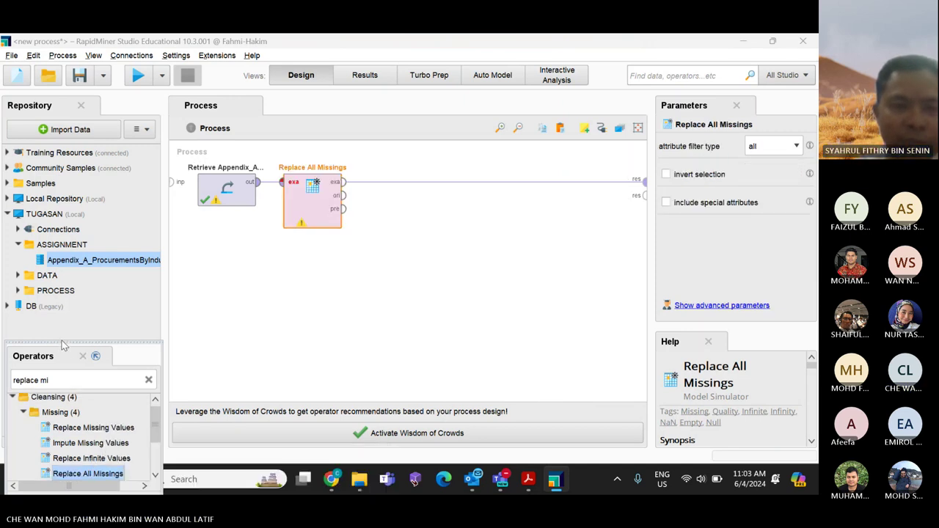
Step: Dock the floating Operators view together with the Repository view
left_click_drag(62, 345, 59, 322)
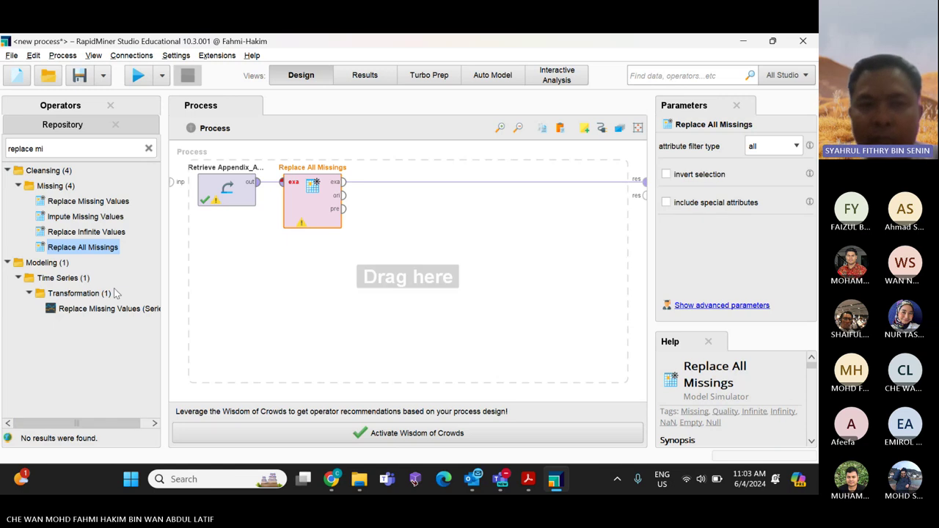
Step: Return to the Repository view and try to run the process with the Replace All Missings operator
left_click(94, 121)
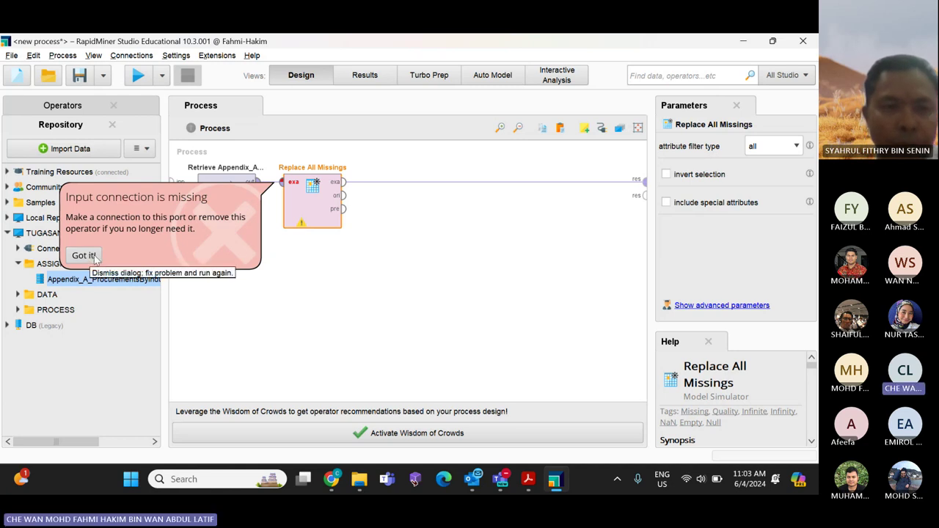
left_click(83, 255)
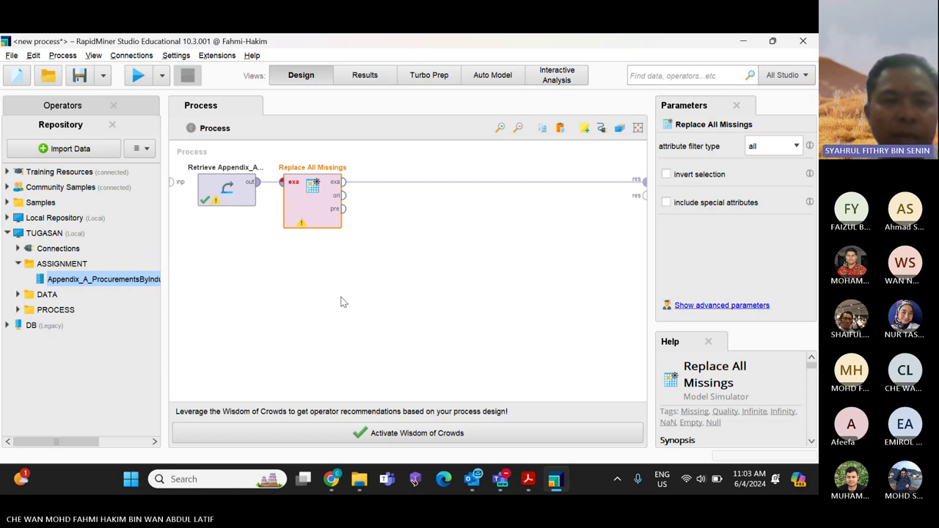
left_click(137, 79)
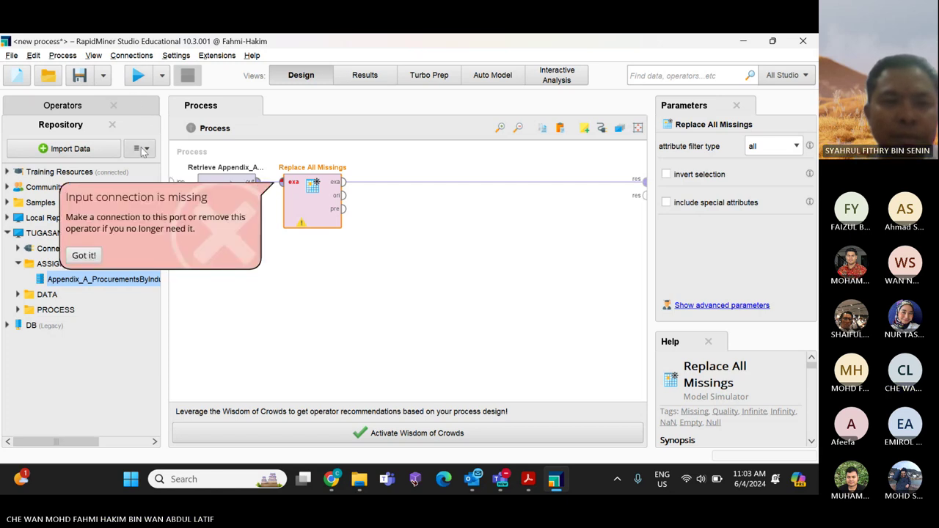
left_click(94, 257)
Step: Move the Replace All Missings operator down, clear of the connection line running from the Retrieve operator
left_click(259, 190)
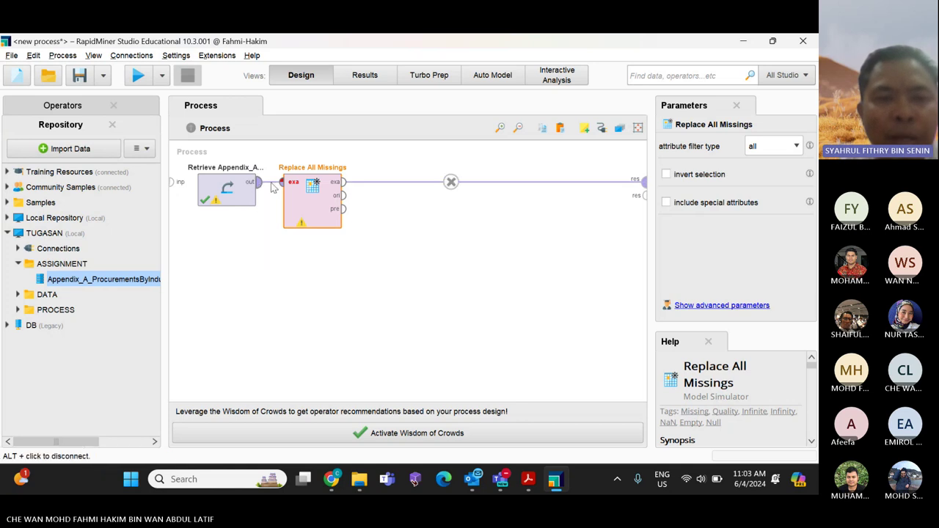
left_click(283, 188)
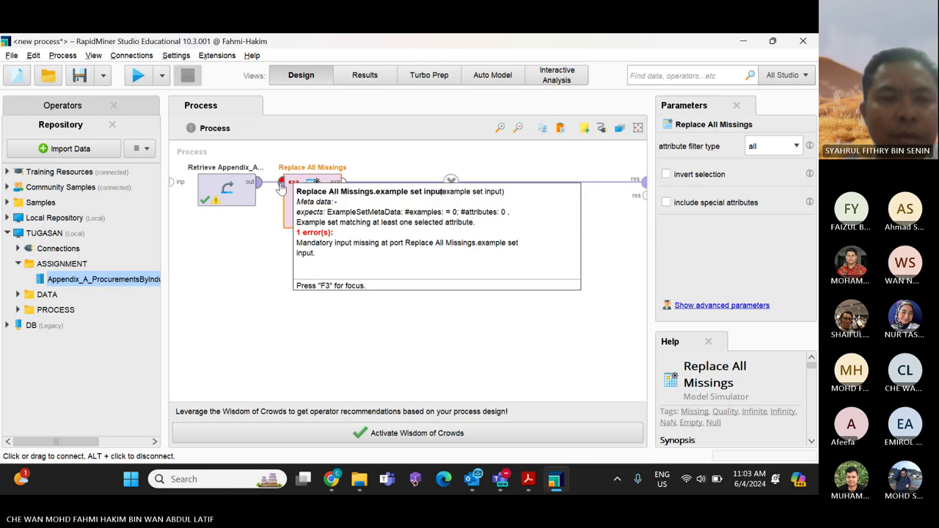
left_click_drag(283, 188, 284, 219)
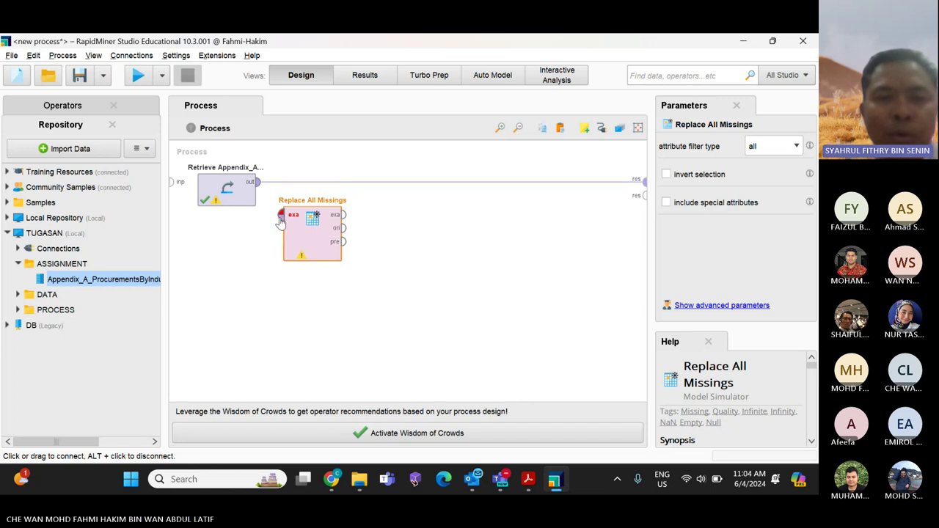
Step: Remove the direct connection between the Retrieve operator's output and the process result port
left_click(259, 187)
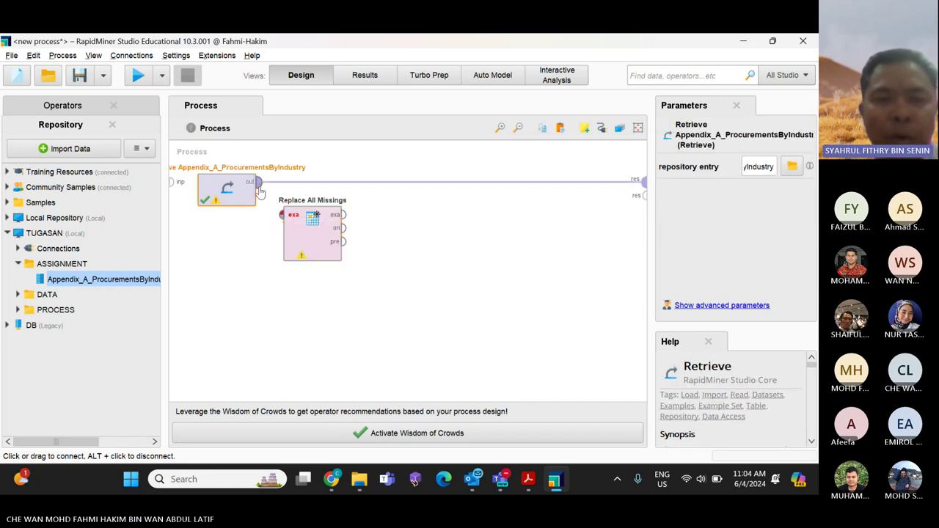
left_click(259, 188)
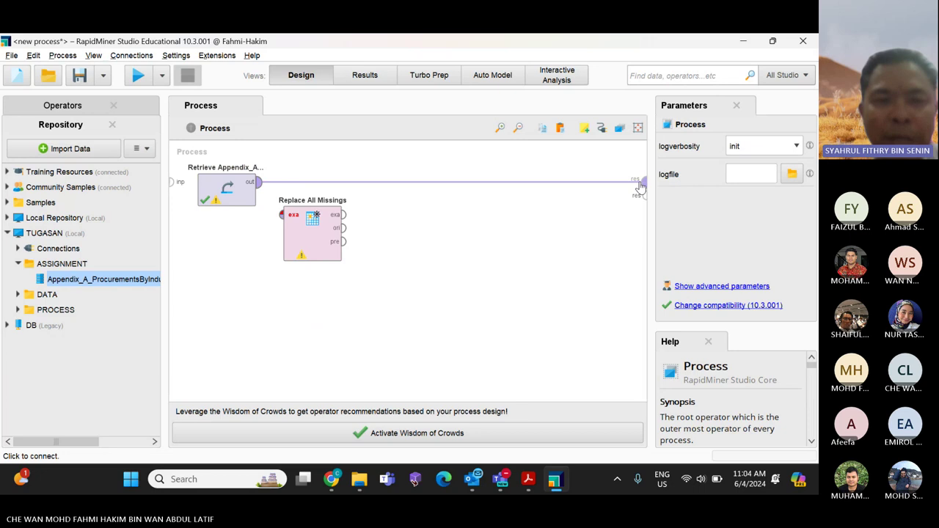
left_click(258, 186)
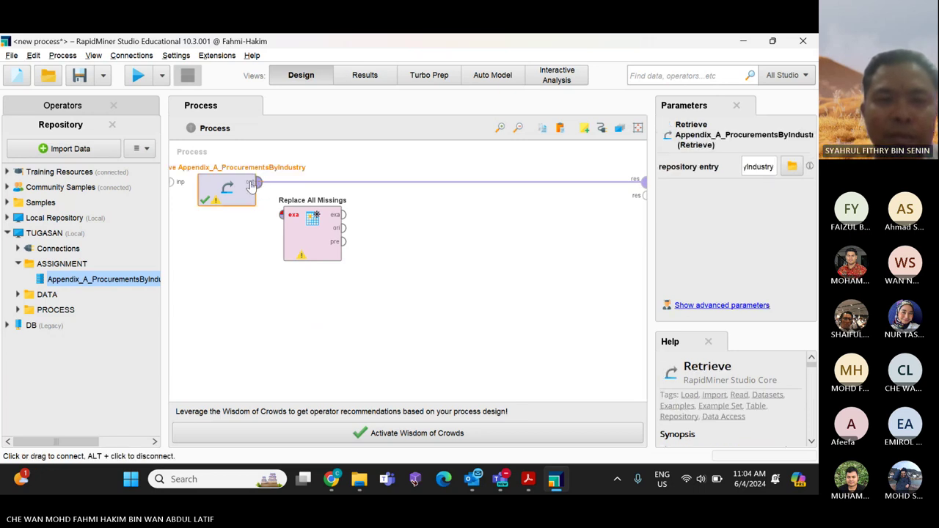
left_click(251, 184)
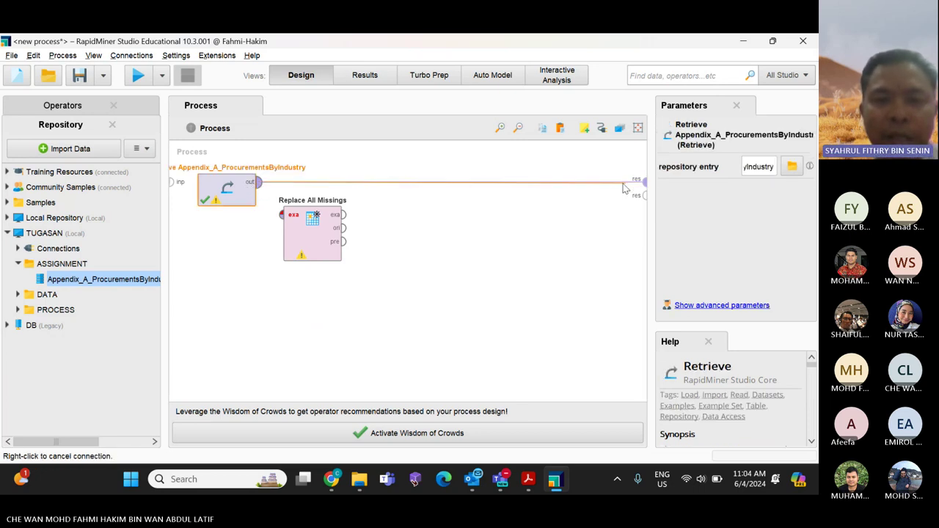
left_click(515, 191)
left_click(450, 181)
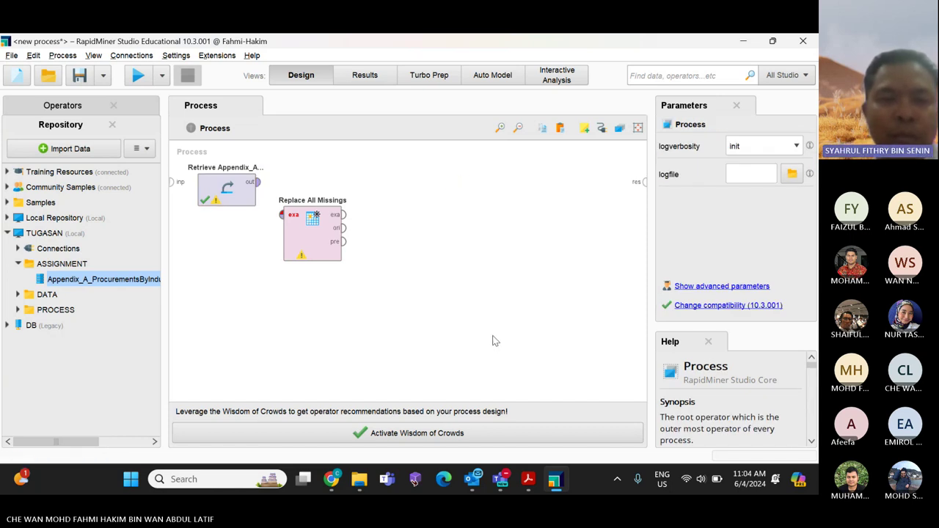
left_click(341, 220)
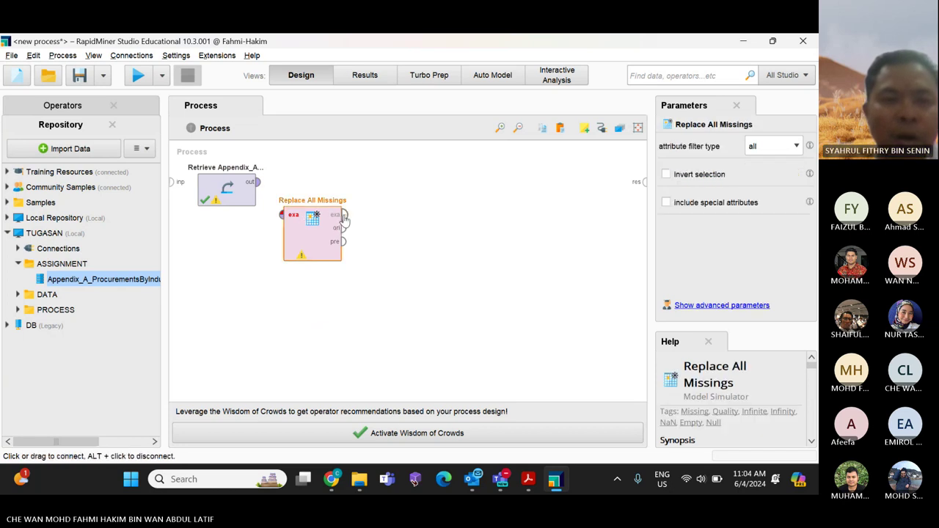
left_click(350, 217)
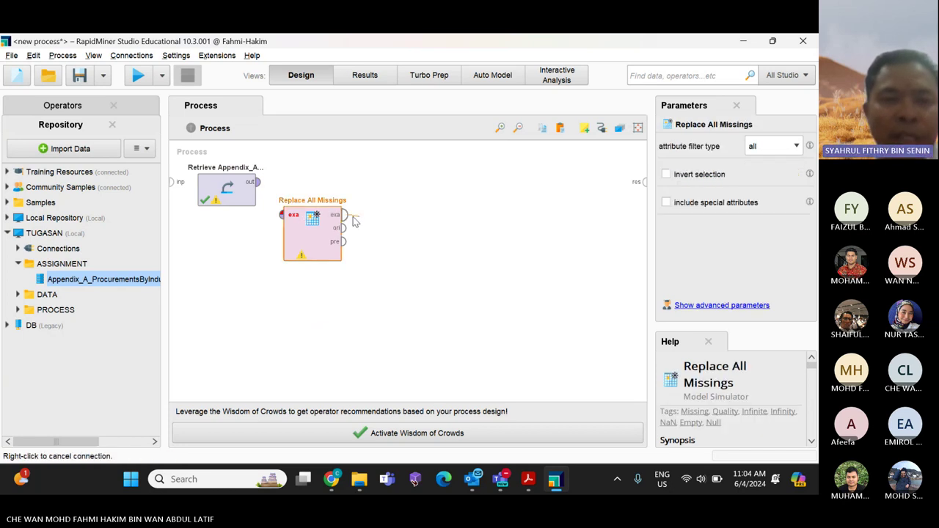
right_click(264, 191)
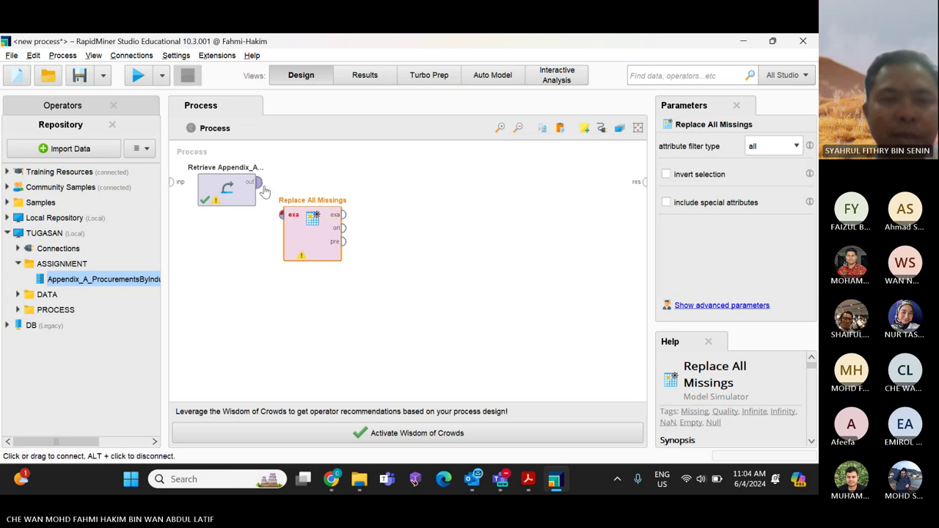
Step: Connect the Retrieve output to the Replace All Missings input, and its example set output to the process result port
left_click(259, 182)
left_click(282, 215)
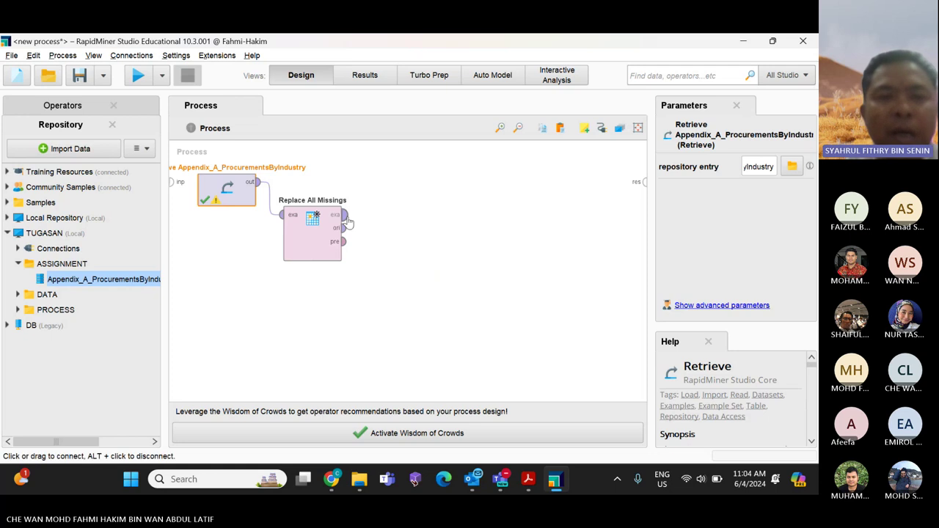
mouse_move(348, 222)
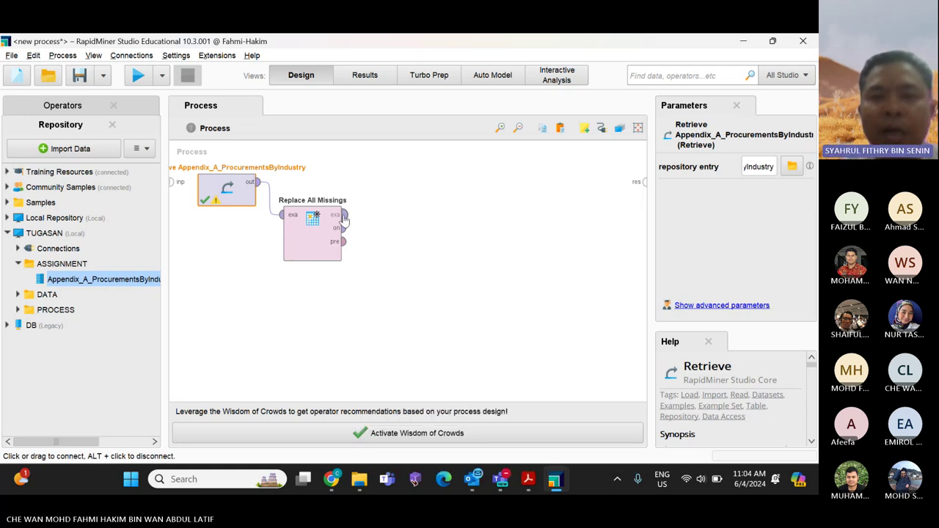
left_click(344, 215)
left_click(642, 183)
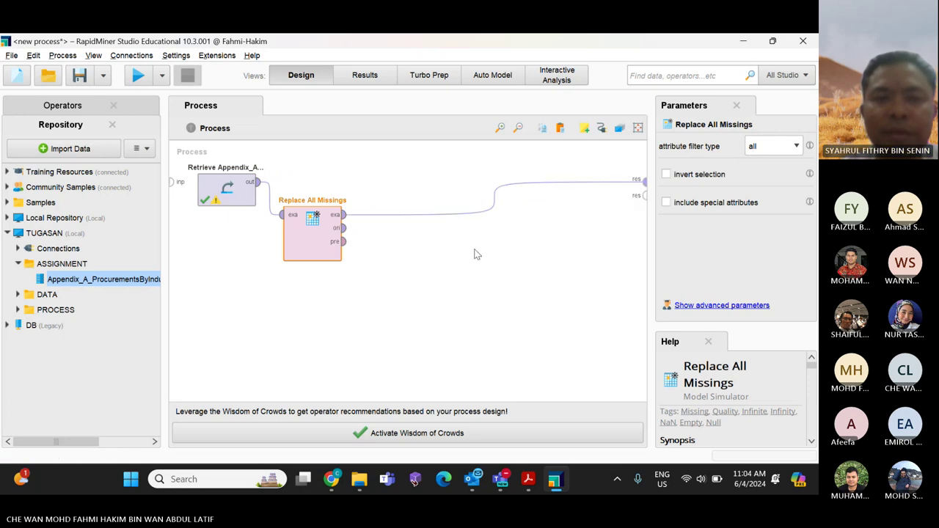
Step: Run the process and review the data rows of the Replace All Missings example set
left_click(137, 76)
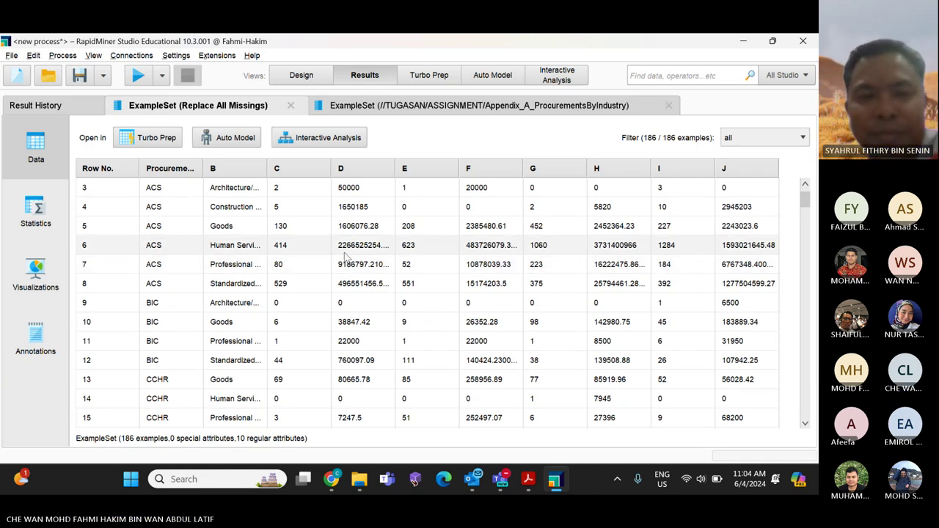
scroll(345, 255, "down", 5)
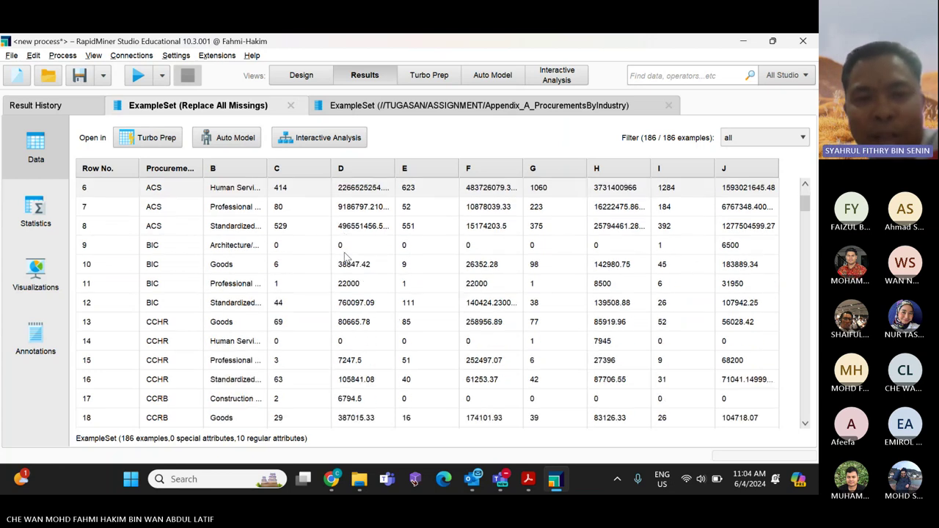
scroll(345, 254, "up", 5)
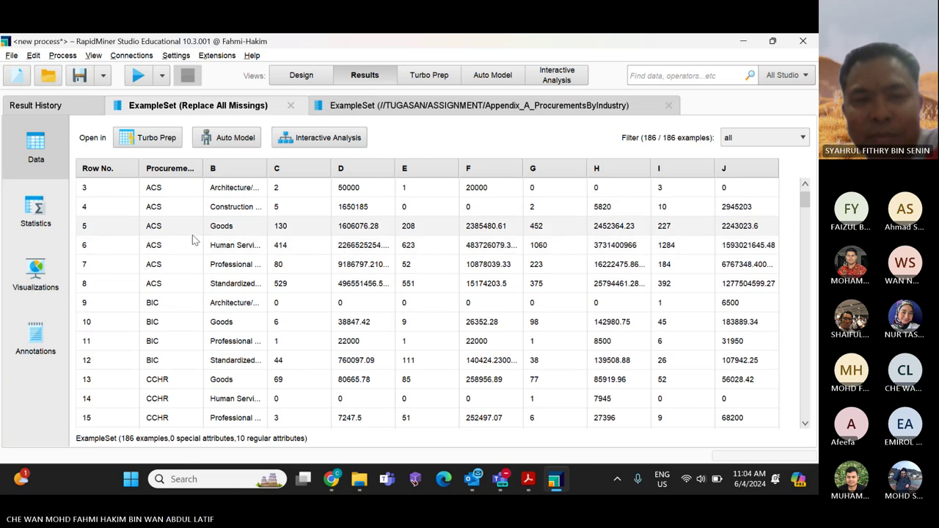
scroll(213, 248, "up", 2)
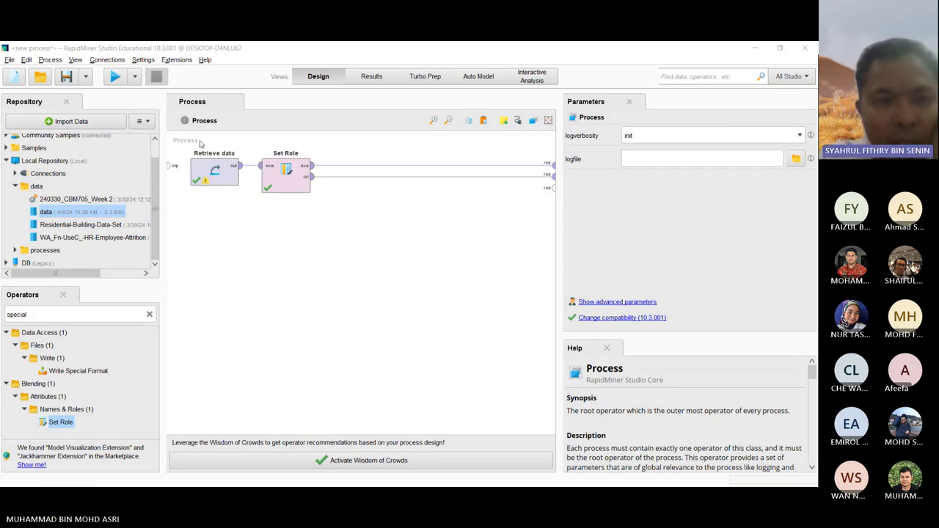
Step: Run the process with Retrieve data and Set Role, and open the Set Role example set
left_click(111, 81)
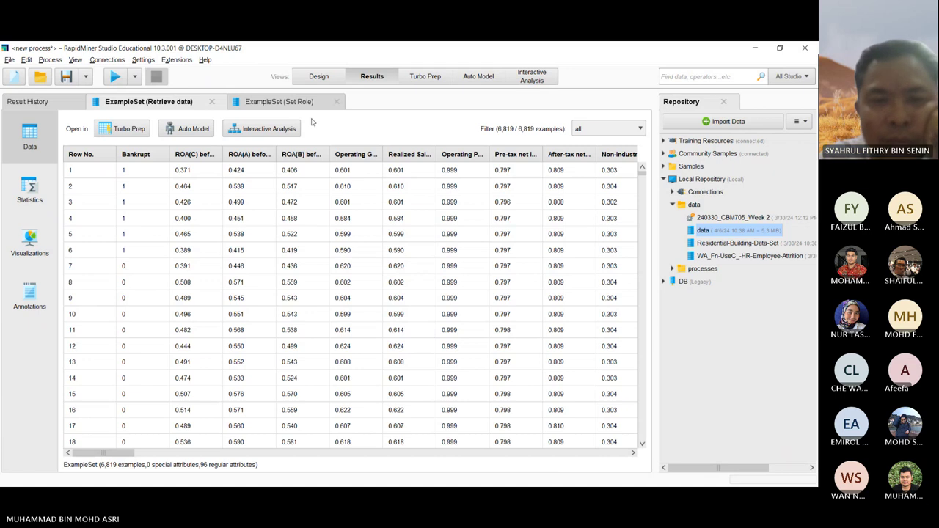
left_click(279, 101)
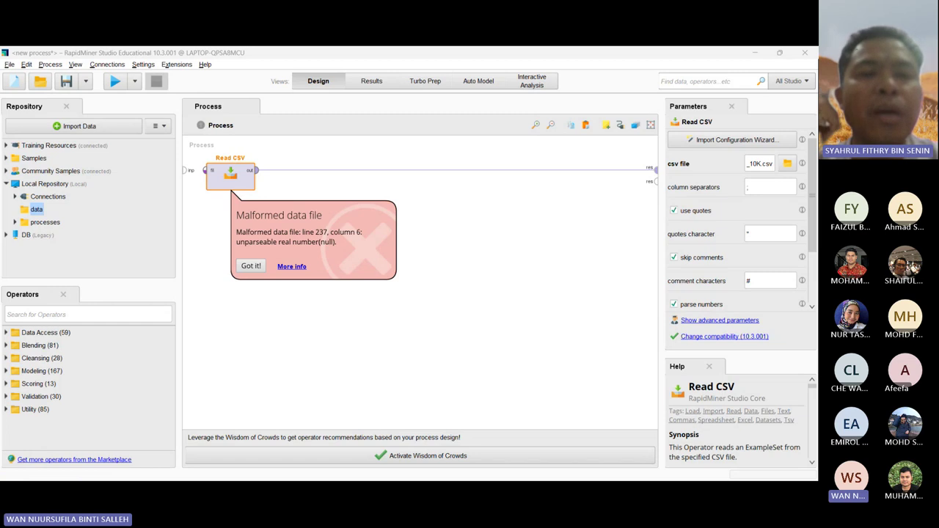
Step: Show more information about the data file error reported for the Read CSV operator
left_click(291, 266)
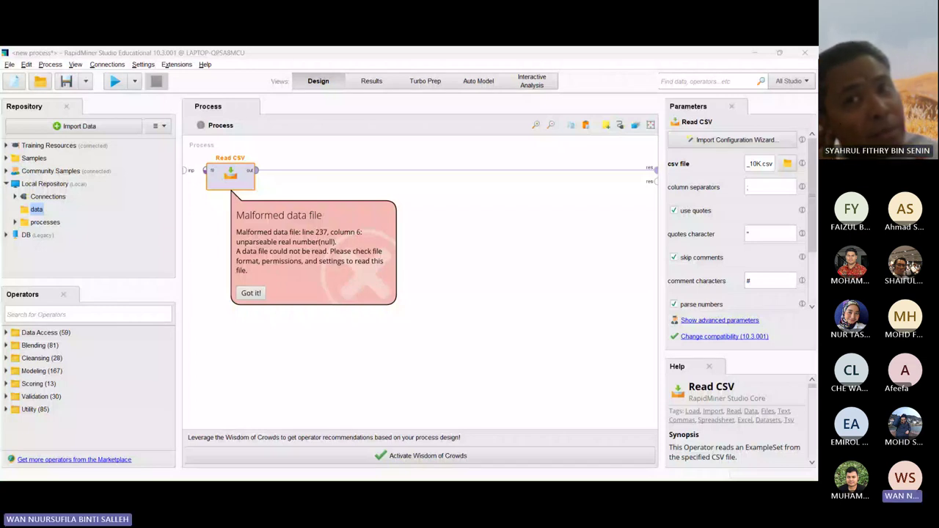
Step: Switch to Chrome, open the downloaded apartment+for+rent+classified (1).zip from its folder, and open the apartments_for_rent_classified_10K.7z archive inside it
key("alt+Tab")
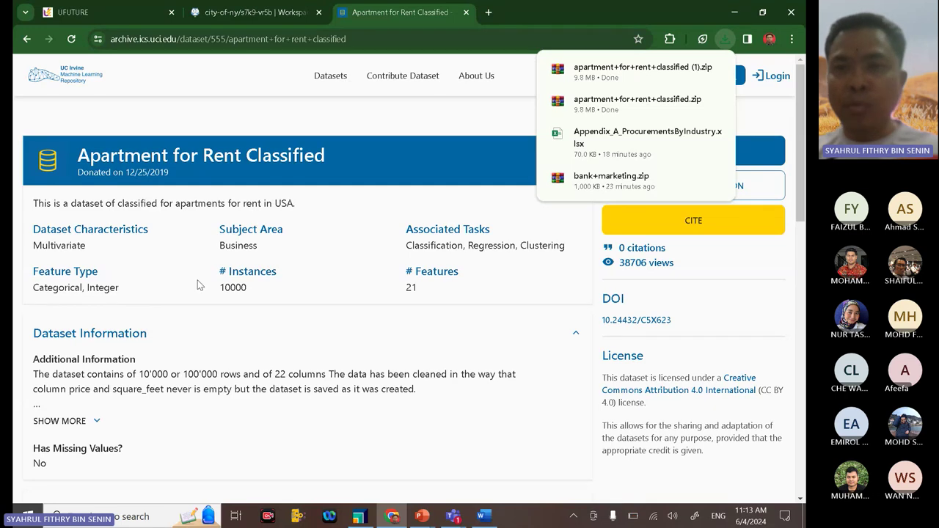
left_click(668, 64)
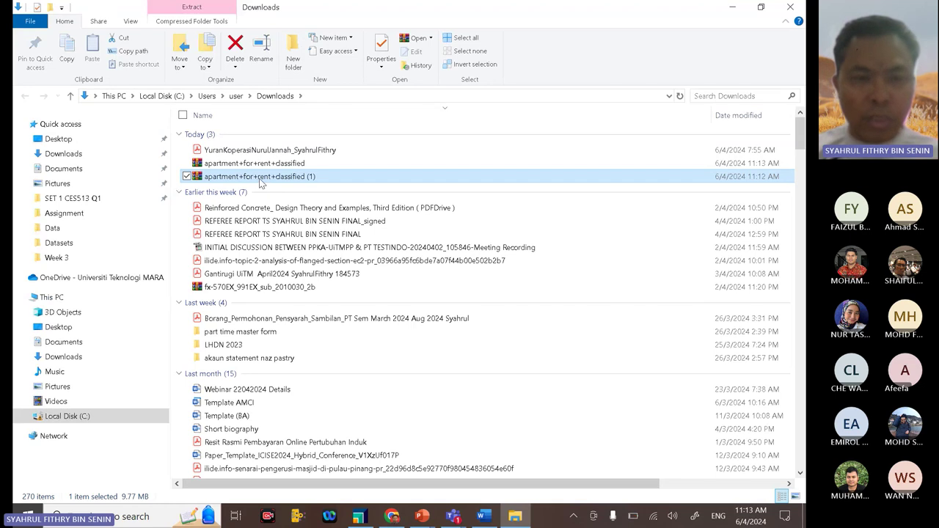
double_click(260, 180)
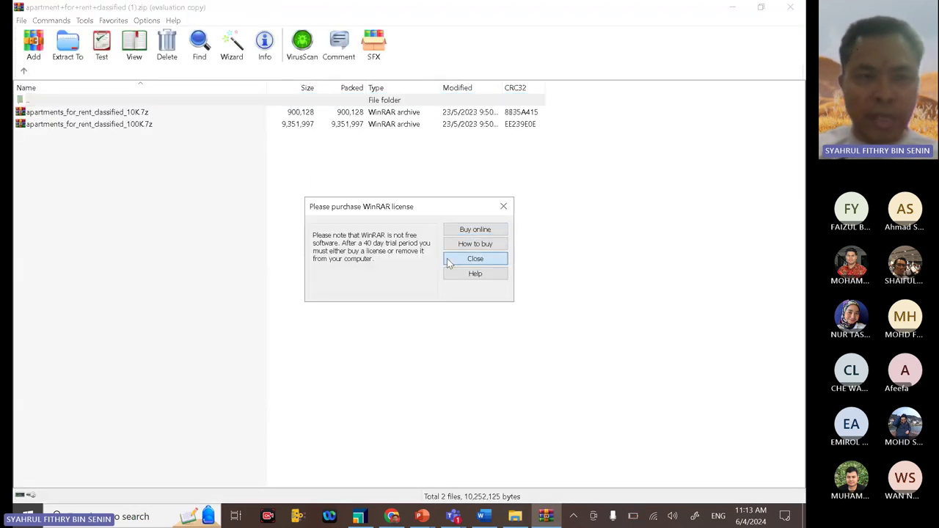
left_click(446, 258)
double_click(134, 112)
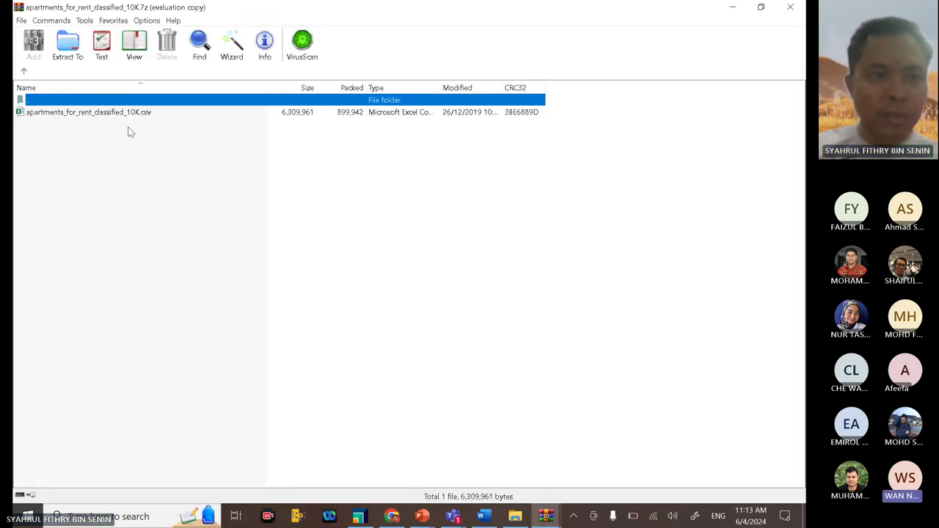
left_click(449, 258)
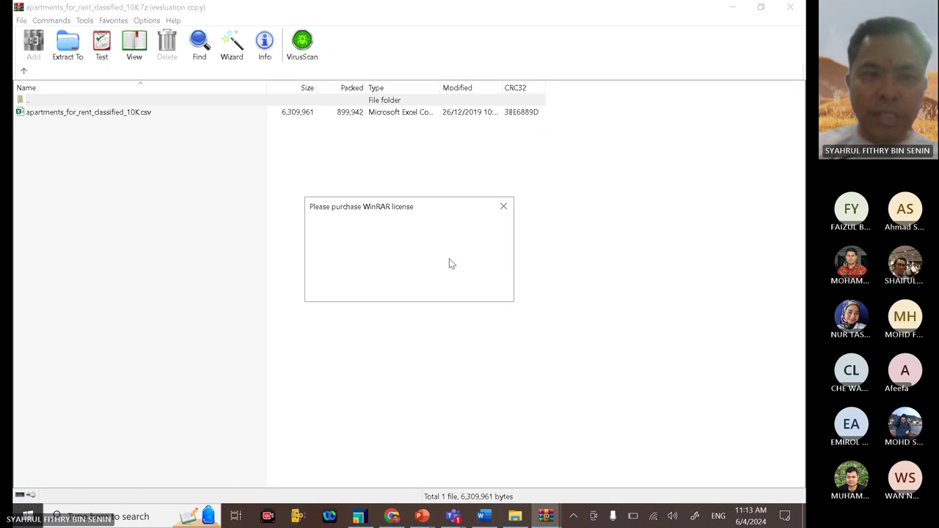
Step: Extract apartments_for_rent_classified_10K.csv from the archive to the Desktop
left_click(139, 116)
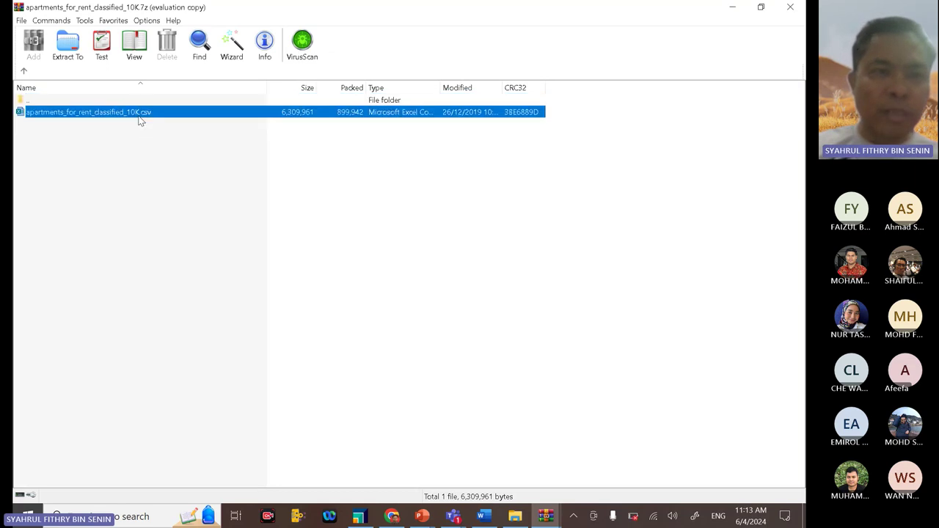
left_click(67, 52)
left_click(428, 276)
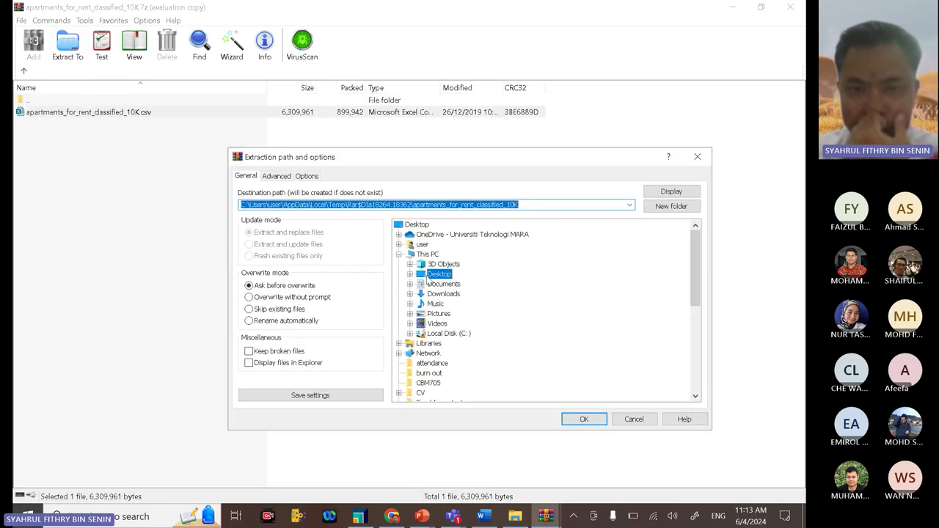
left_click(584, 419)
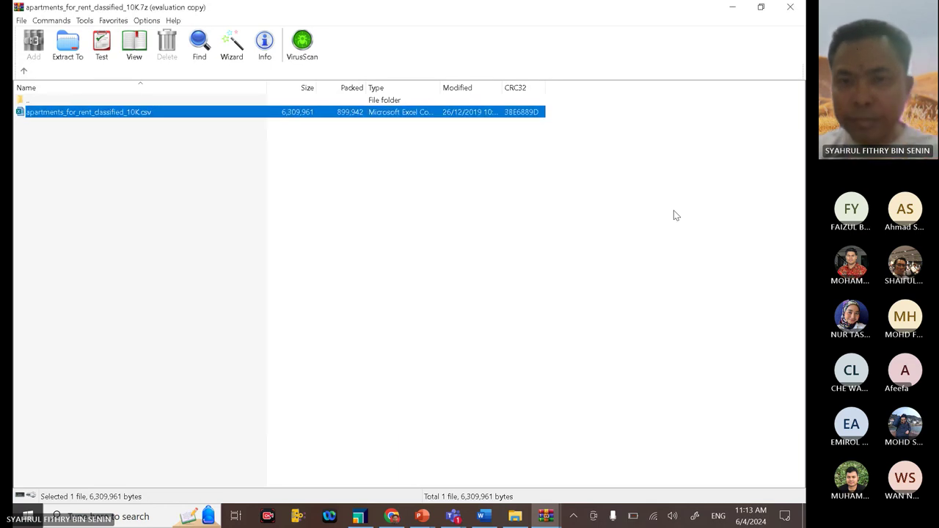
Step: Close both archive windows and minimize the remaining windows to reveal the desktop
left_click(790, 11)
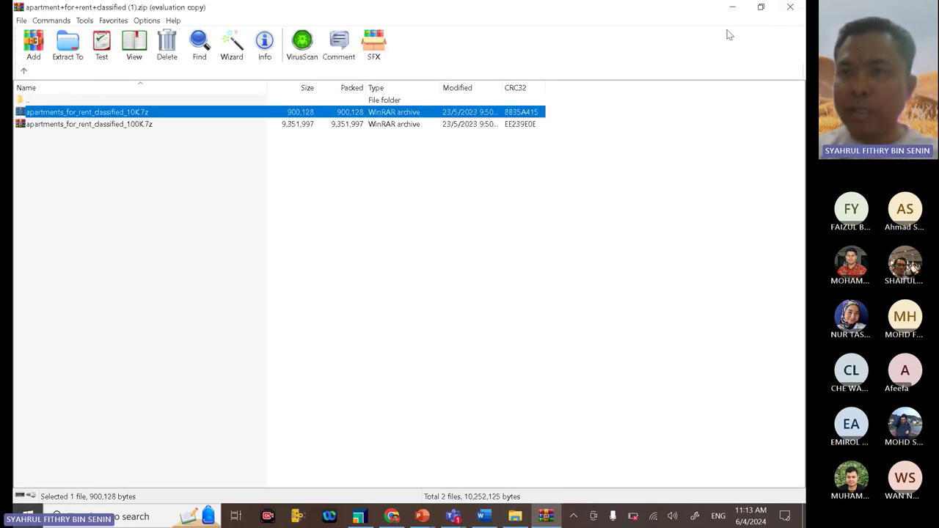
left_click(785, 11)
left_click(733, 9)
left_click(733, 11)
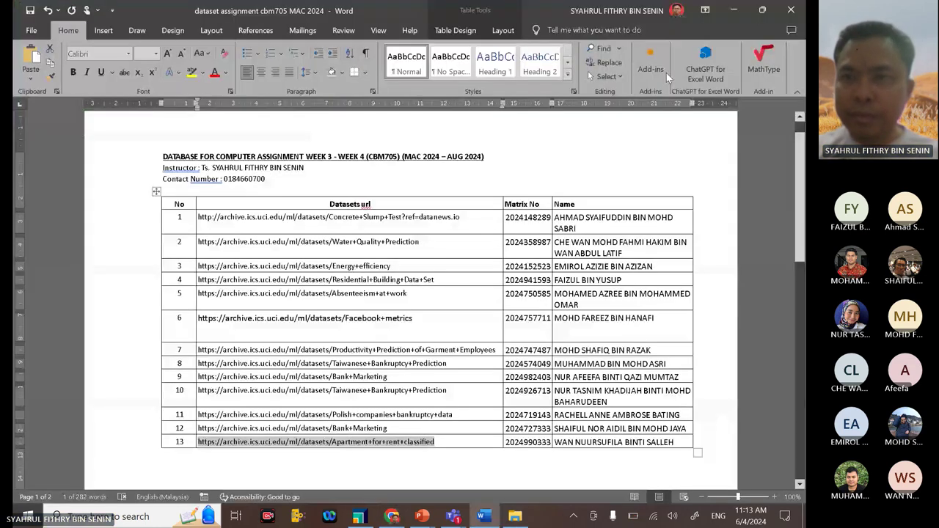
left_click(738, 13)
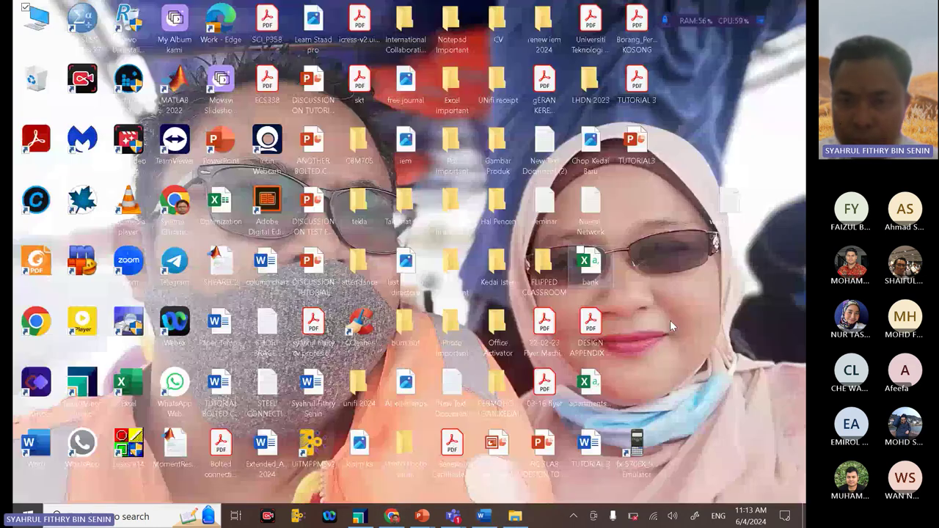
Step: Open apartments_for_rent_classified_10K in Excel, enable its content, inspect the workbook links, and close the workbook
left_click(597, 389)
double_click(598, 389)
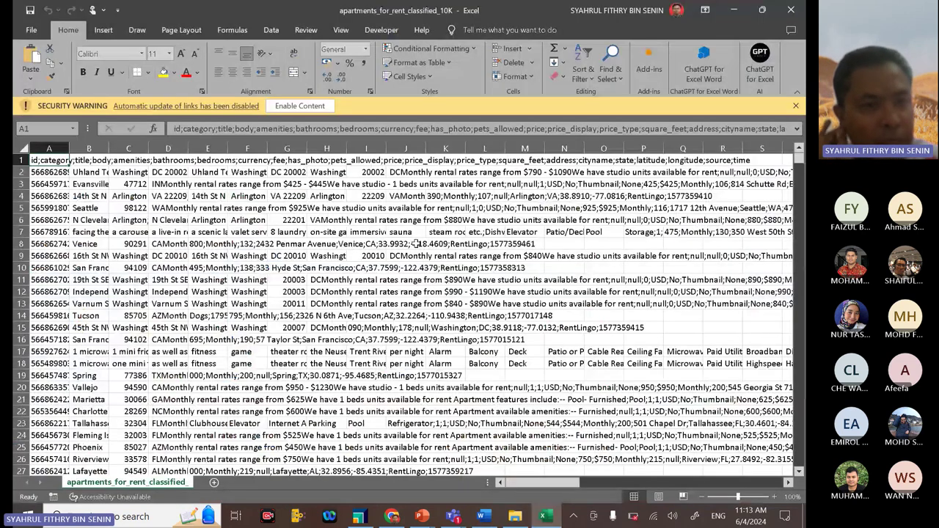
left_click(300, 106)
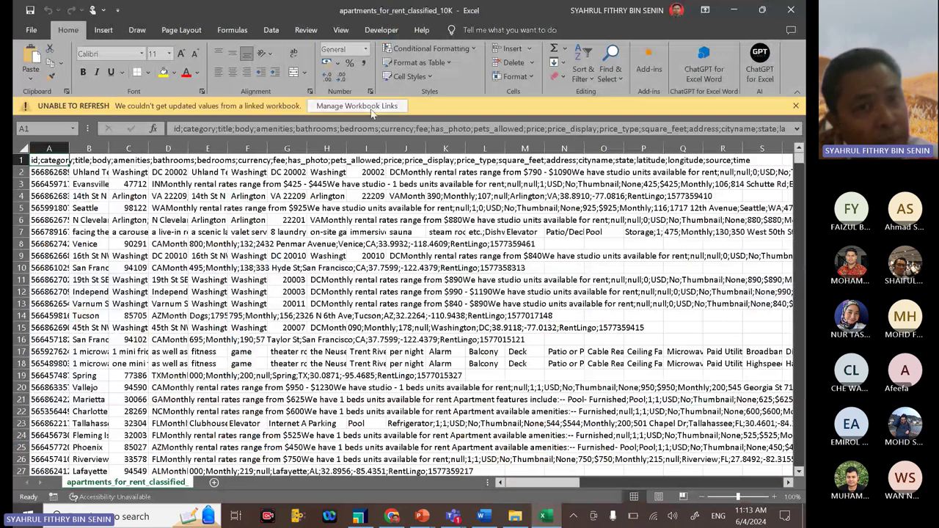
left_click(366, 107)
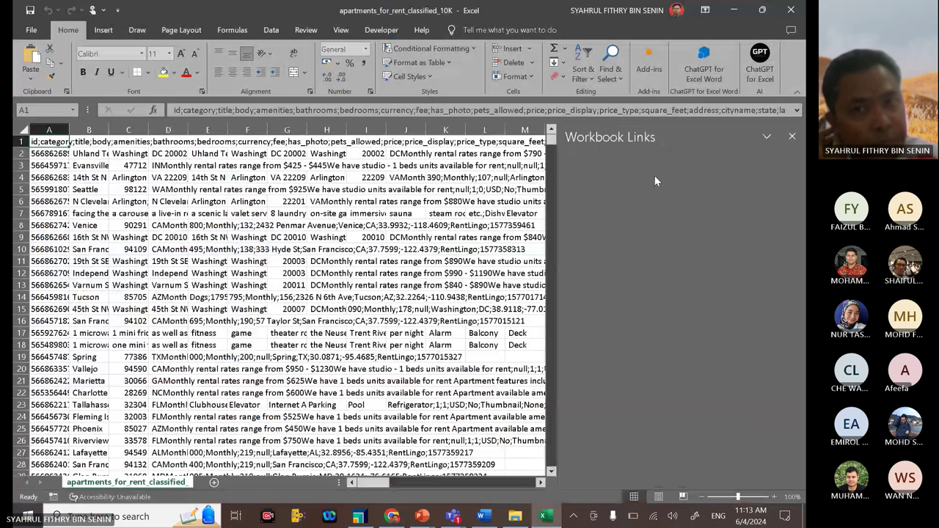
left_click(791, 9)
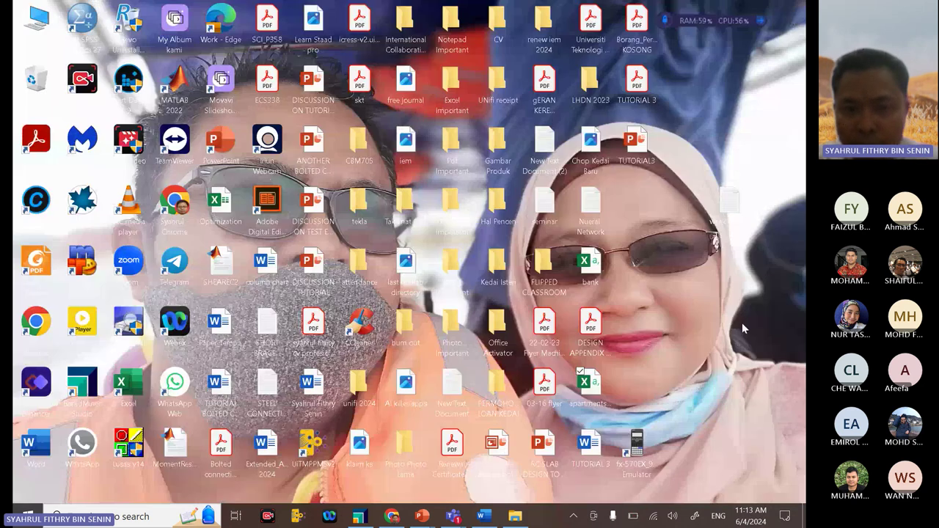
Step: Switch to RapidMiner and start a data import from the computer, choosing apartments_for_rent_classified_10K.csv in the Desktop folder
left_click(358, 516)
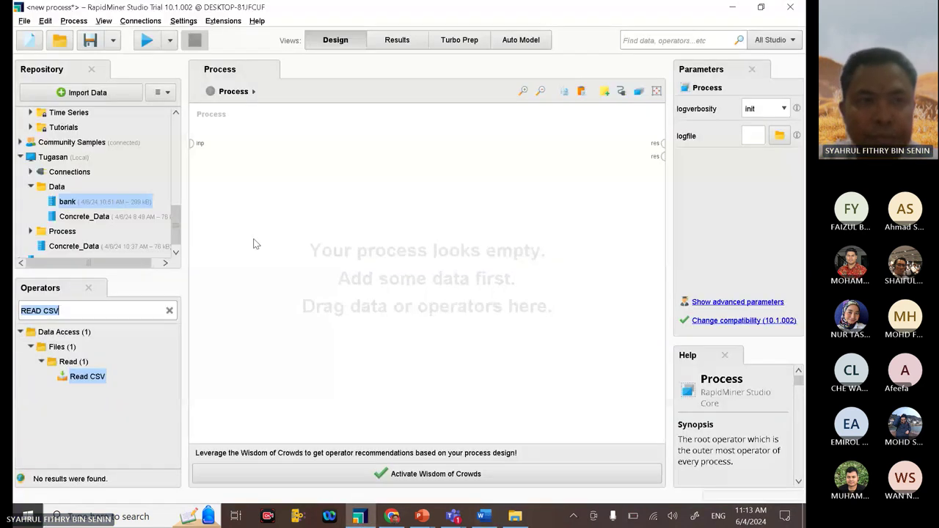
left_click(130, 92)
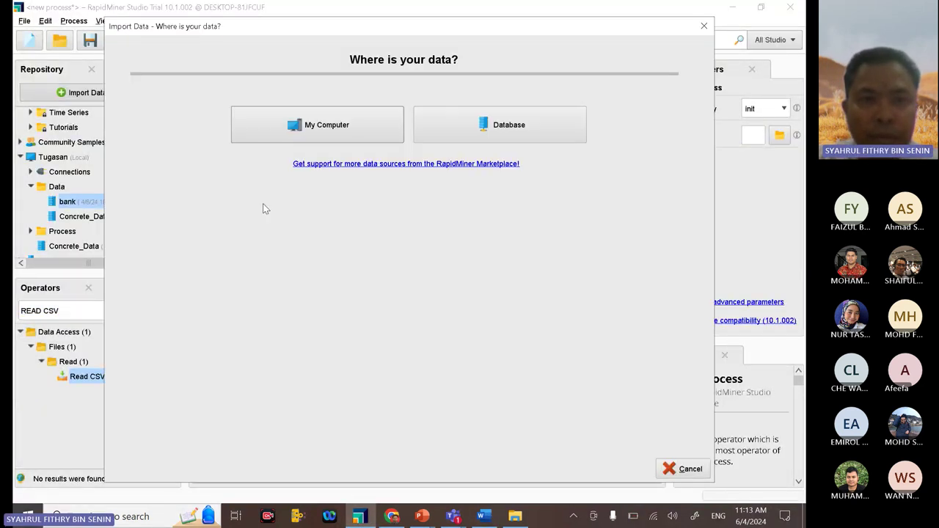
left_click(336, 135)
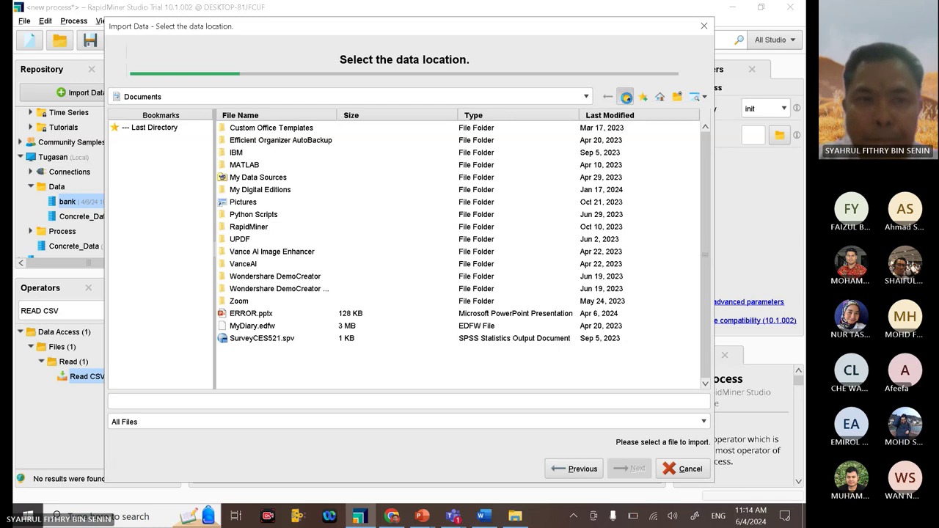
left_click(626, 97)
left_click(260, 328)
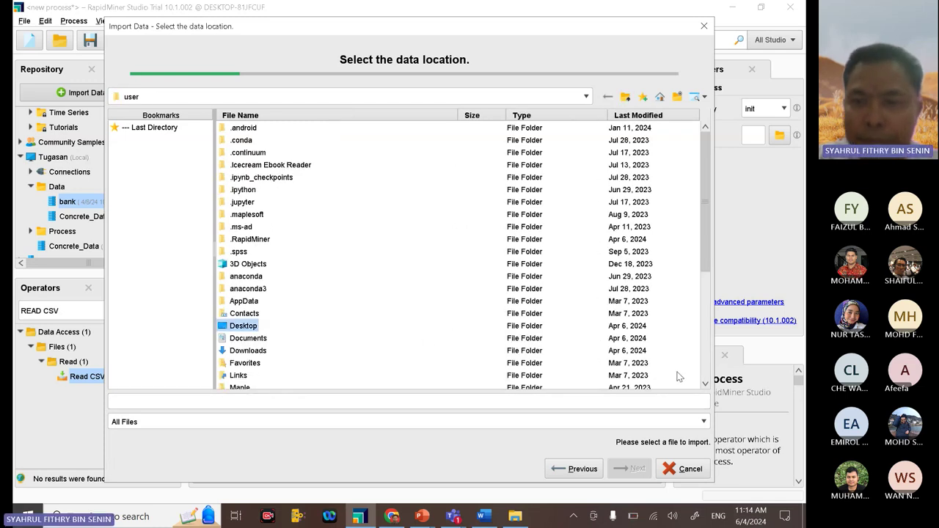
scroll(705, 261, "down", 2)
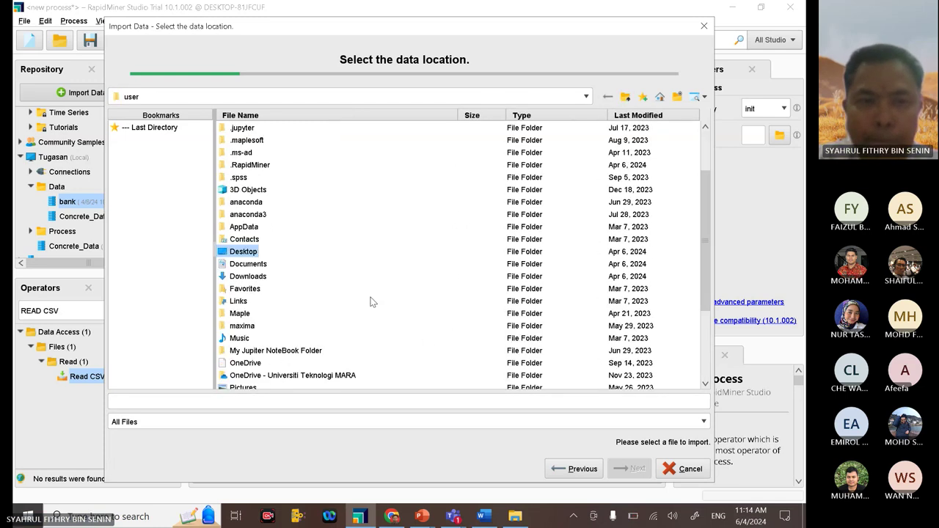
double_click(242, 252)
scroll(374, 277, "down", 2)
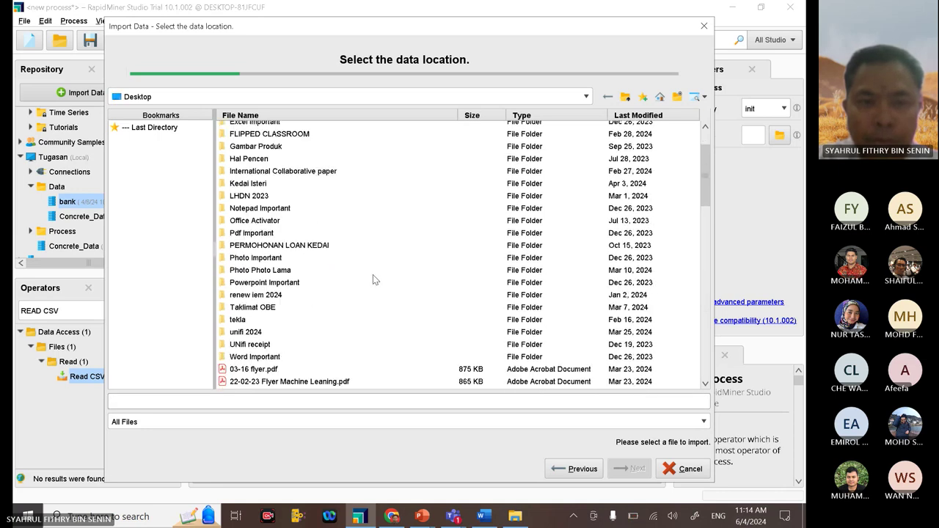
scroll(373, 277, "down", 3)
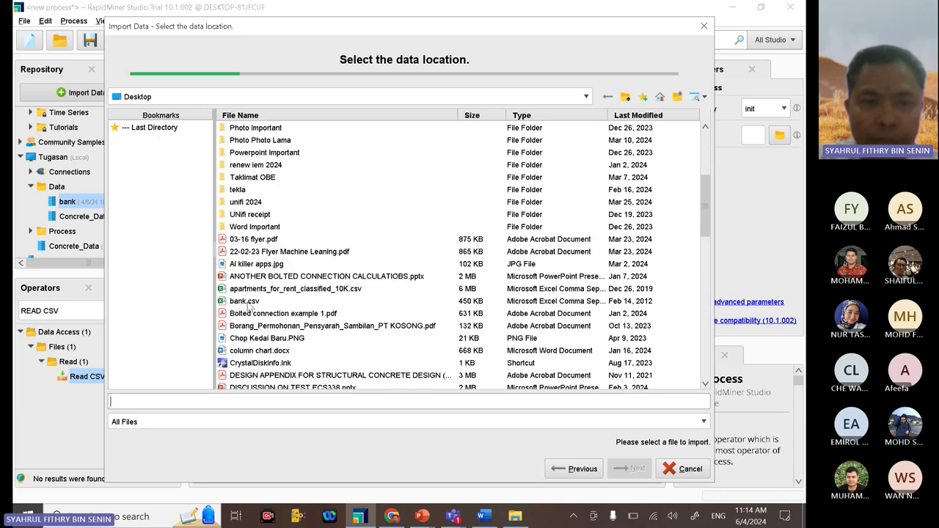
left_click(265, 291)
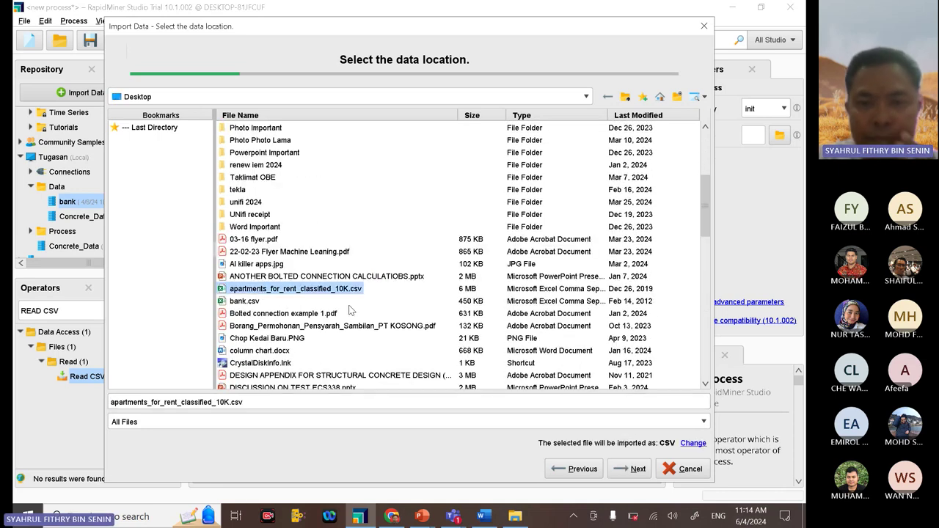
left_click(639, 469)
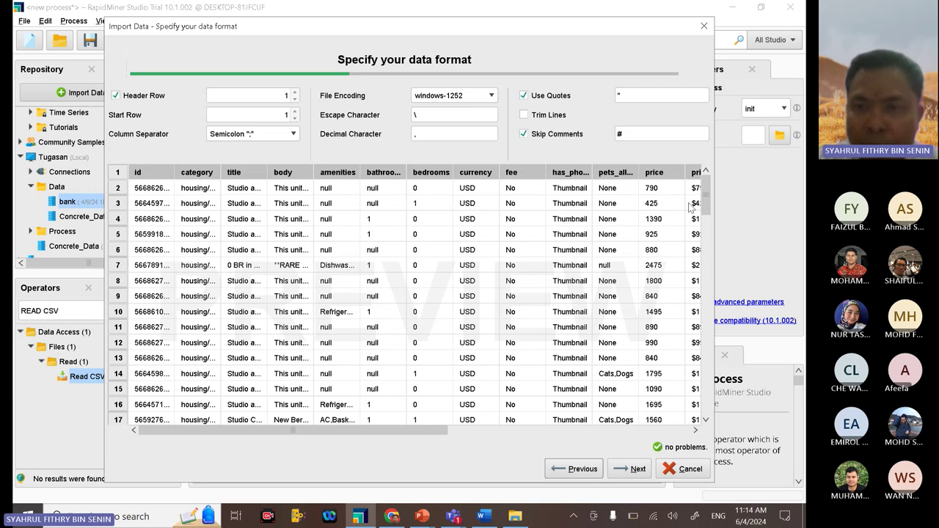
Step: Try to import the apartments data with semicolon-separated columns into the Tugasan Data folder, then dismiss the error and cancel the import
mouse_move(707, 195)
left_mouse_down()
mouse_move(730, 408)
mouse_move(721, 185)
left_mouse_up()
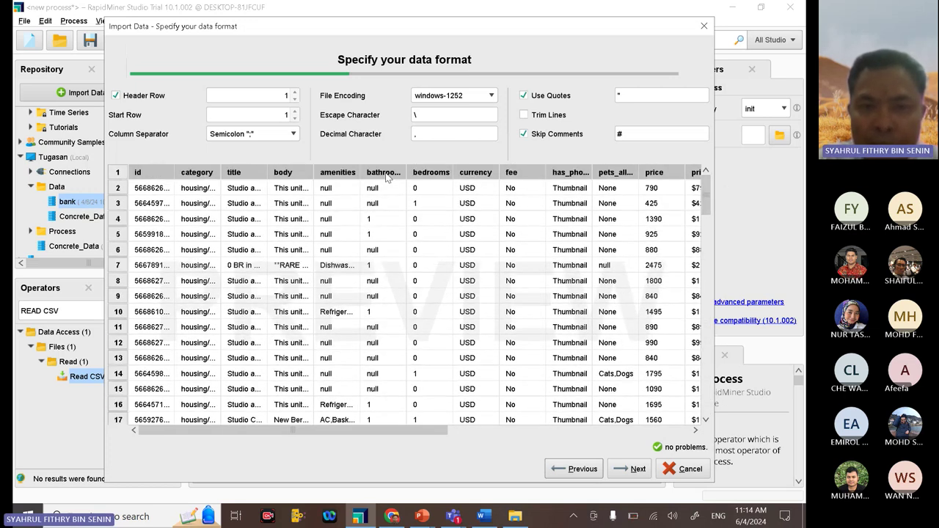
left_click(638, 470)
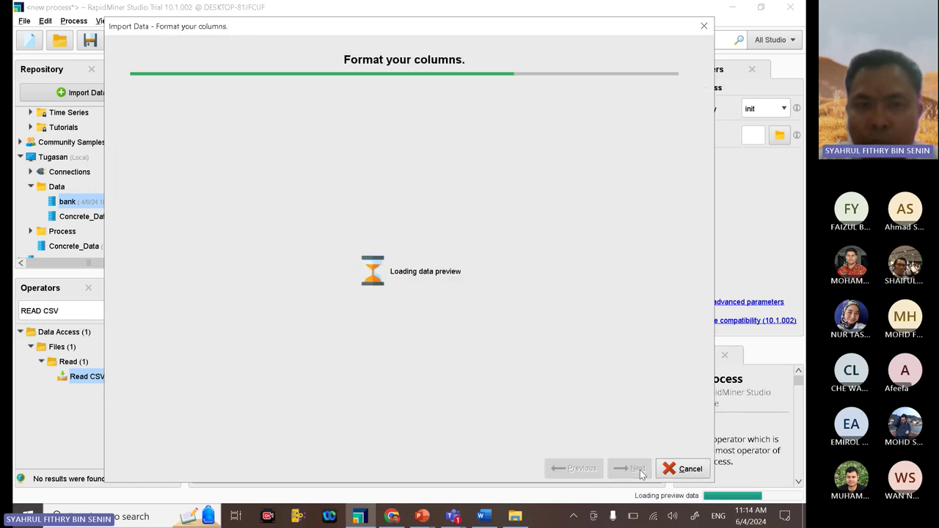
left_click(638, 470)
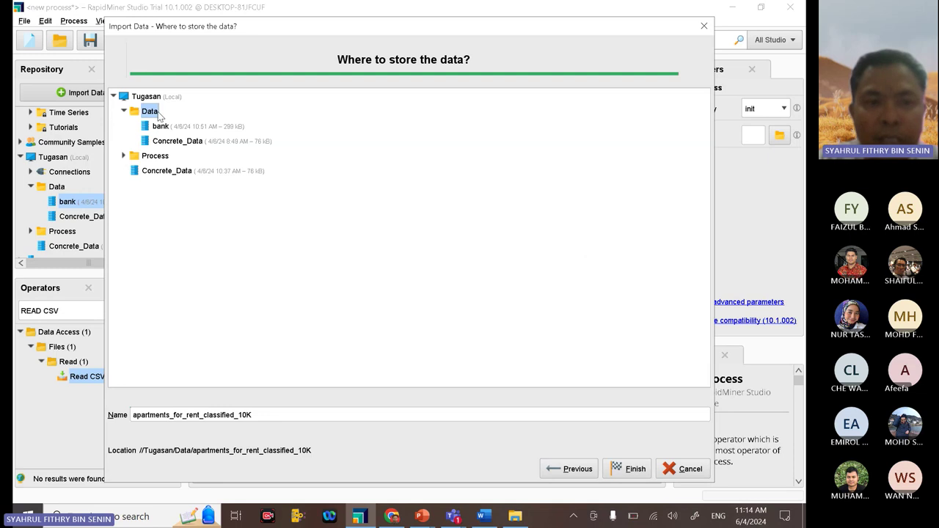
left_click(628, 470)
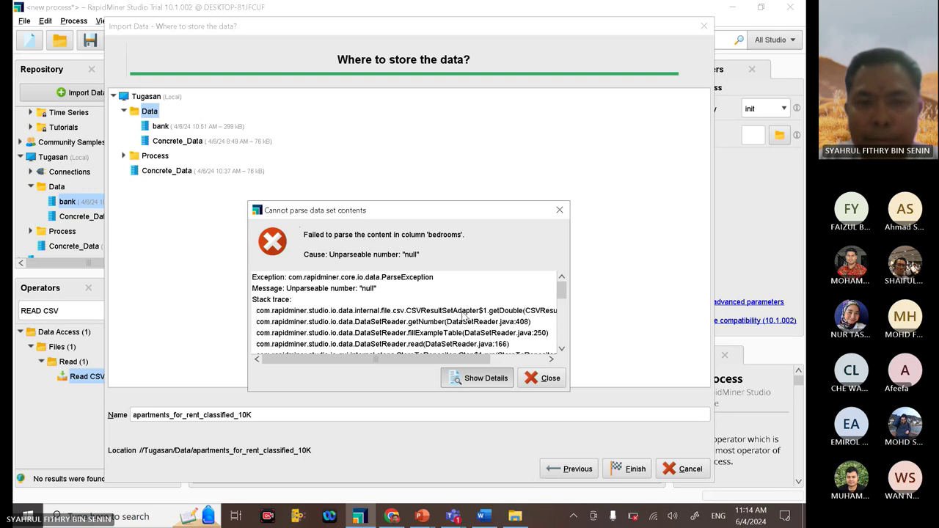
left_click(549, 379)
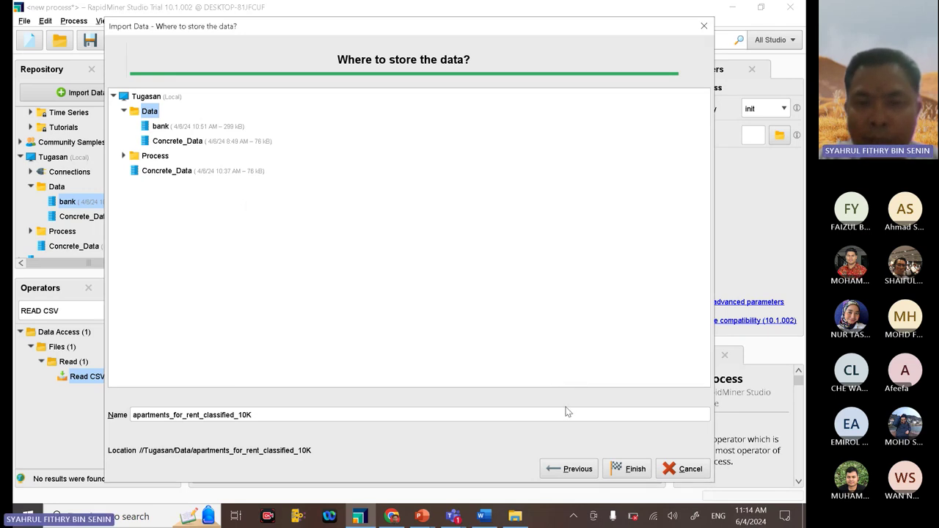
left_click(686, 470)
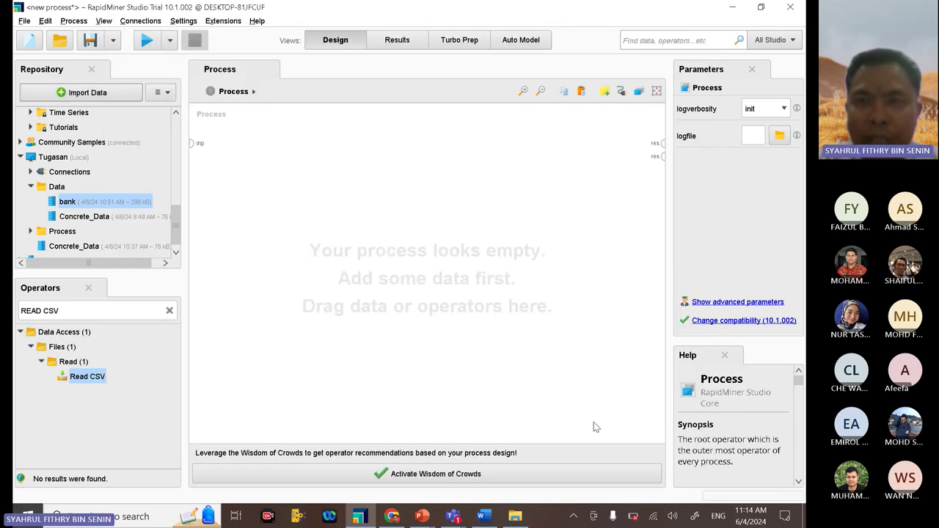
Step: Minimize RapidMiner, open apartment+for+rent+classified (1) from Downloads, and open the apartments_for_rent_classified_100K.7z archive inside it
left_click(733, 9)
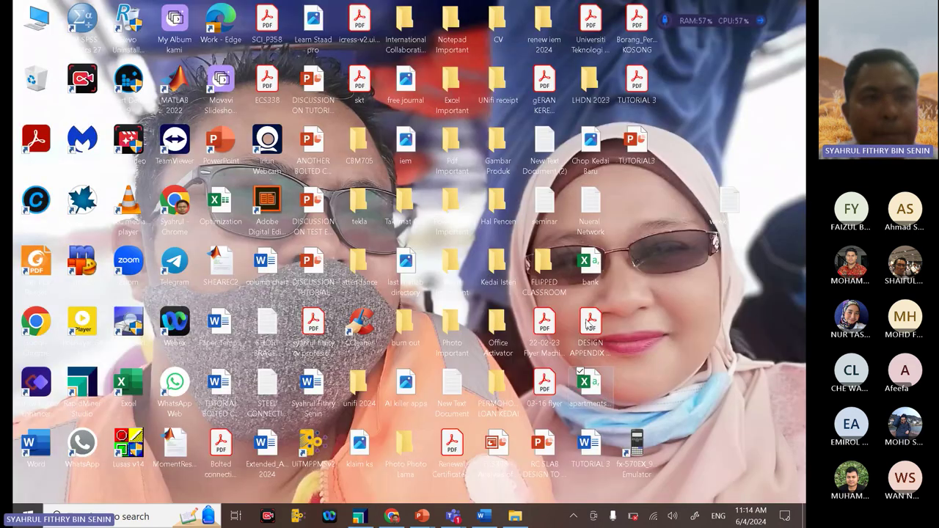
double_click(35, 22)
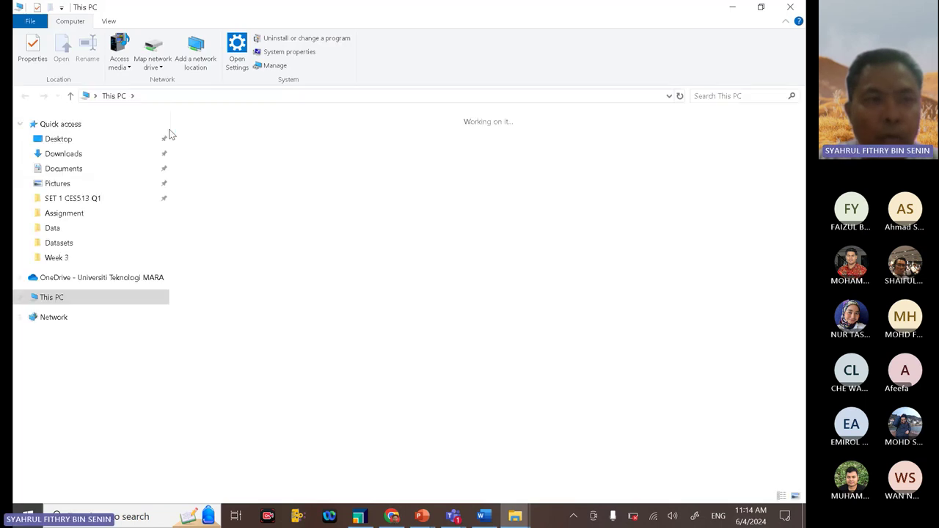
left_click(100, 154)
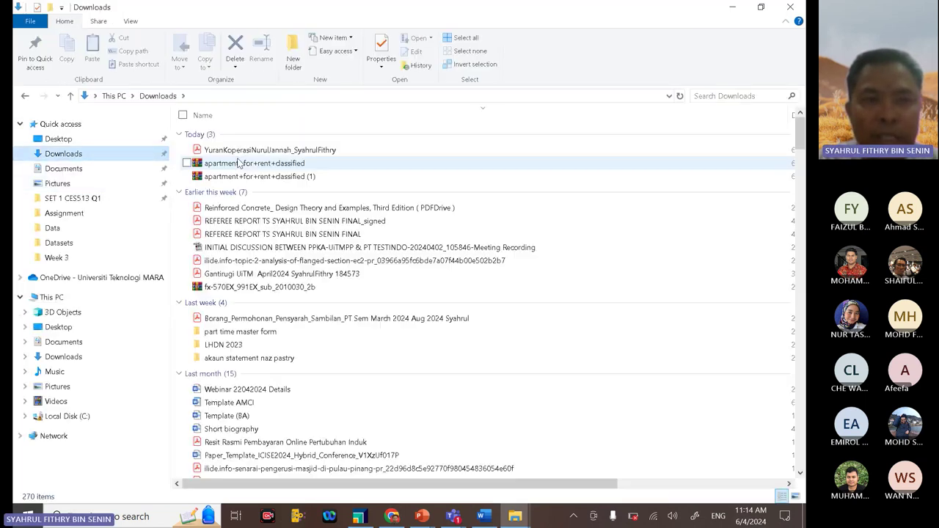
double_click(270, 177)
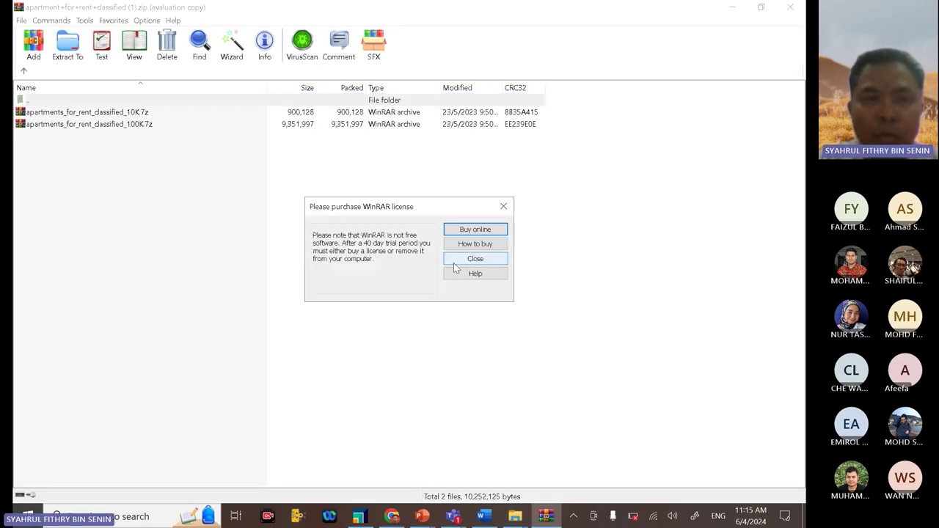
left_click(462, 260)
double_click(138, 125)
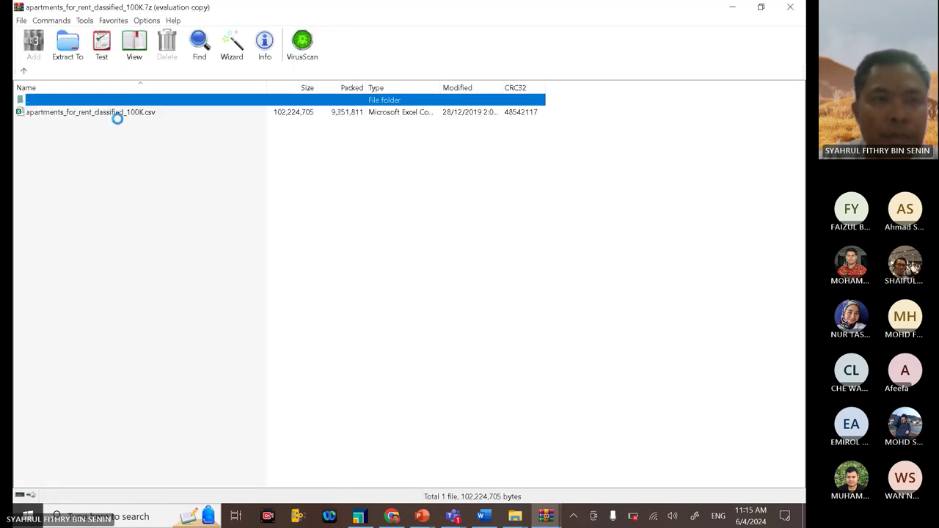
left_click(462, 259)
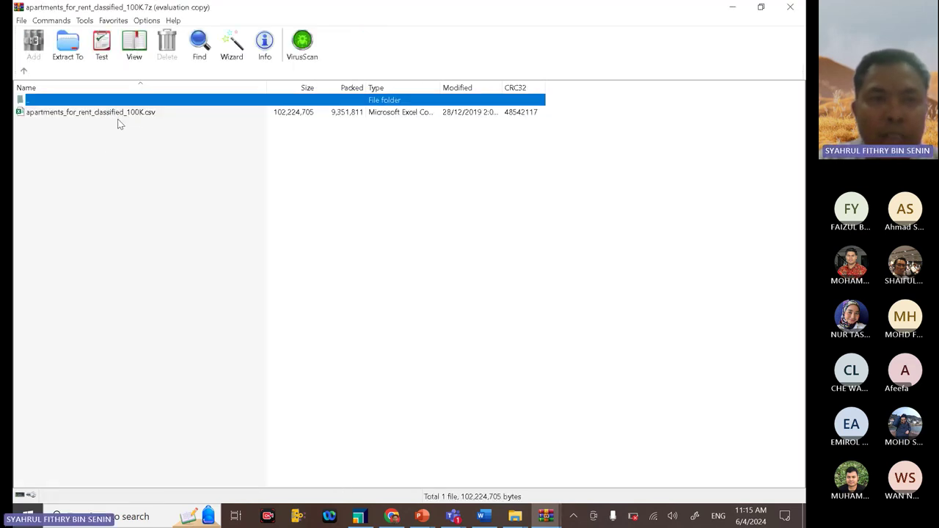
Step: Extract apartments_for_rent_classified_100K.csv from the archive to the Desktop
left_click(110, 116)
left_click(68, 44)
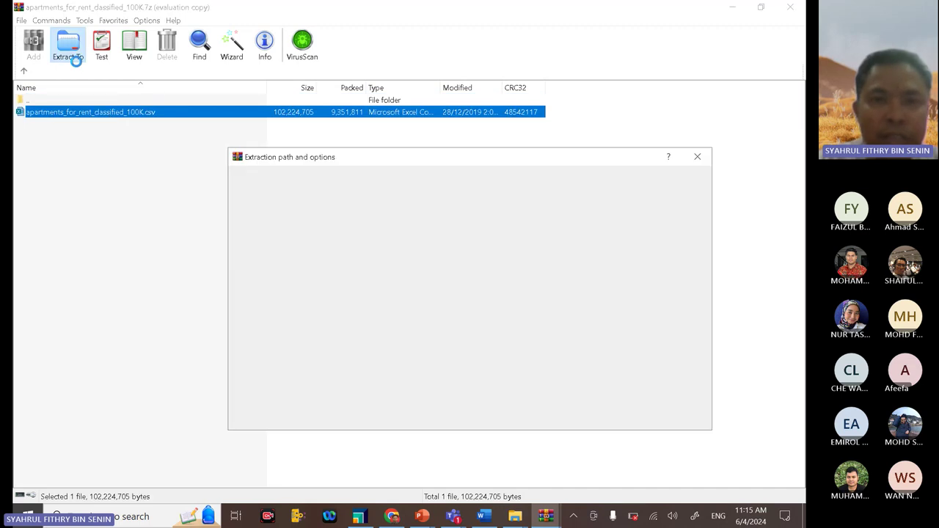
left_click(418, 226)
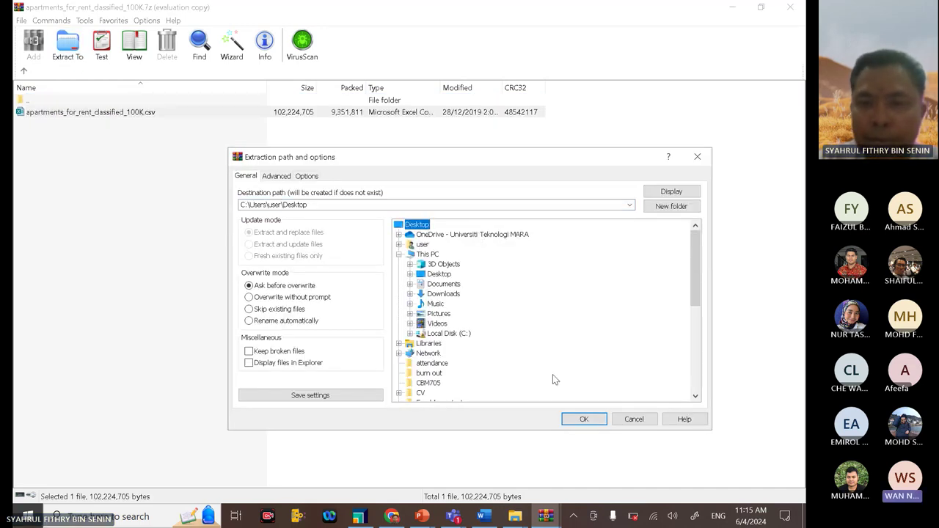
scroll(456, 356, "down", 9)
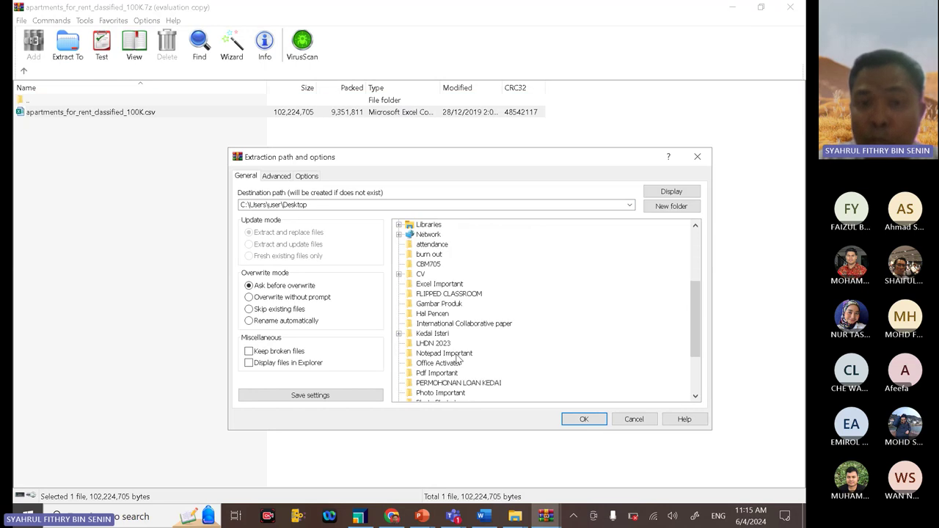
scroll(457, 356, "up", 9)
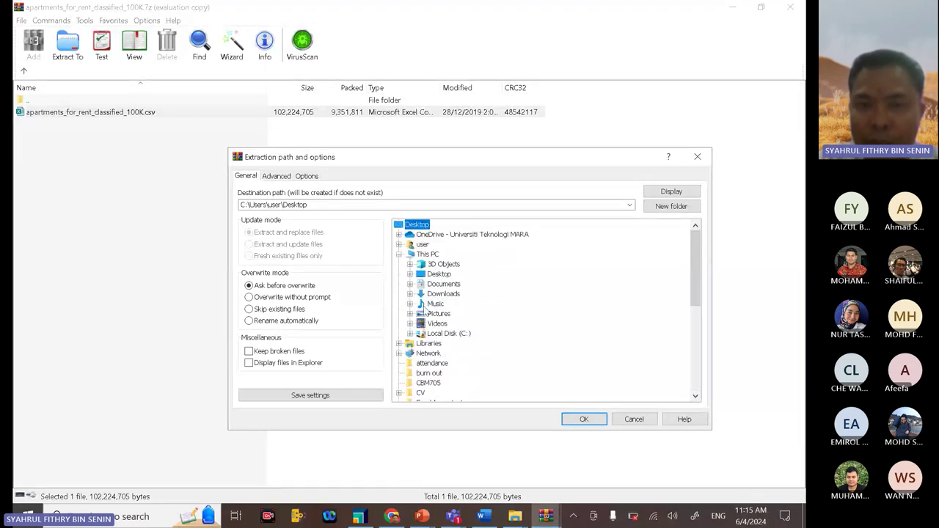
left_click(409, 275)
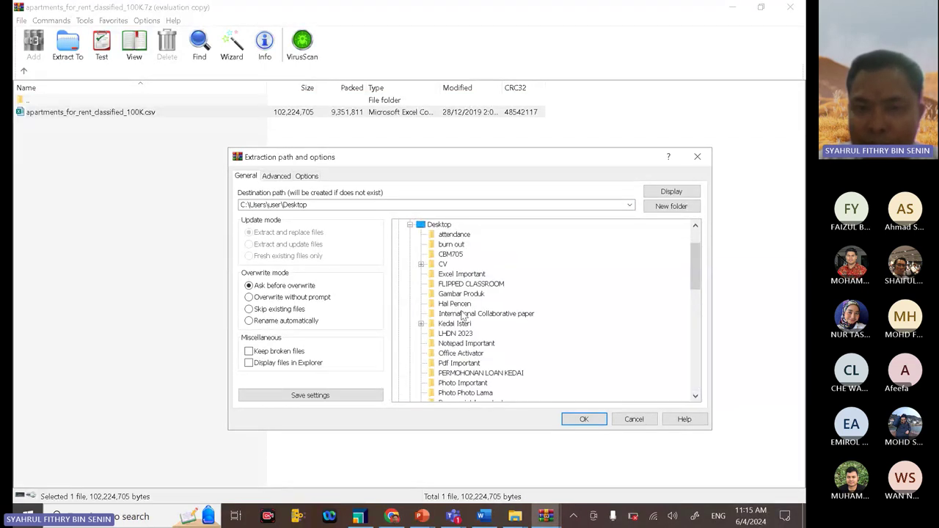
left_click(584, 419)
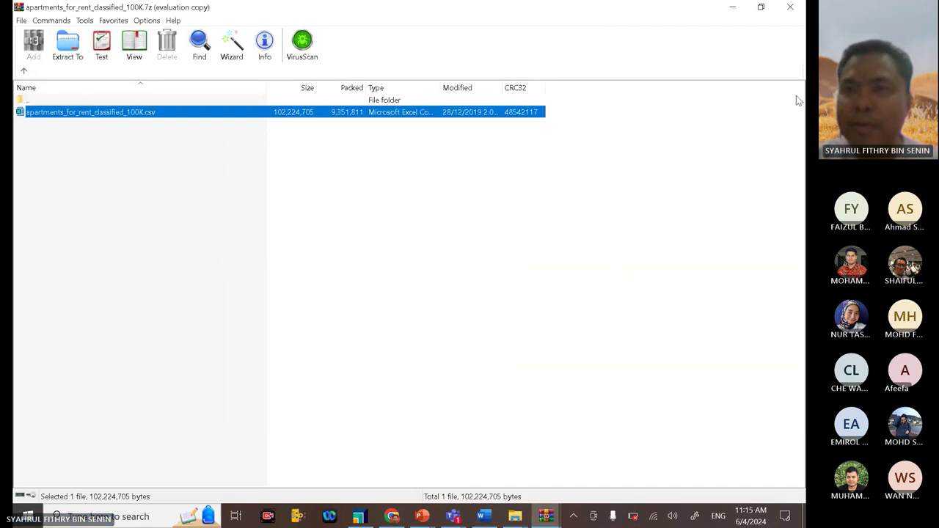
Step: Close both archive windows and the Downloads folder, and select the extracted apartments_for_rent_classified_100K file on the desktop
left_click(792, 9)
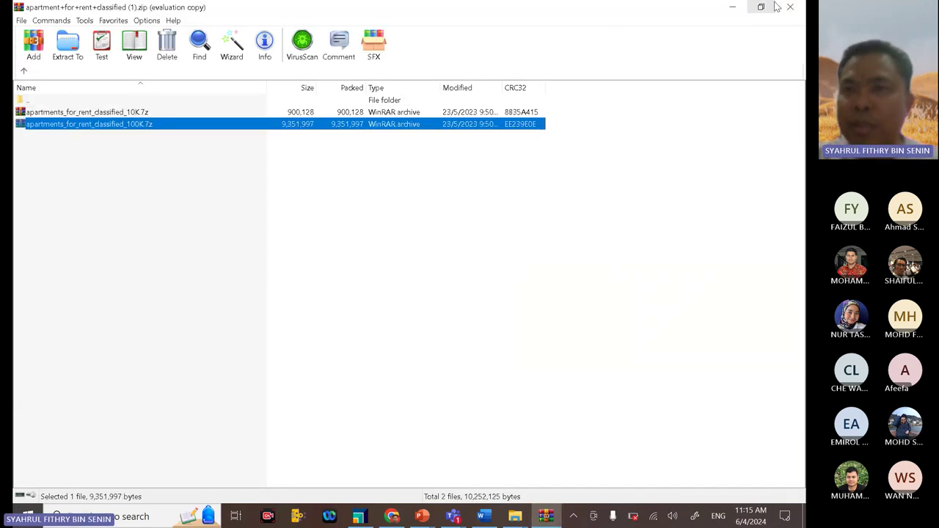
left_click(784, 7)
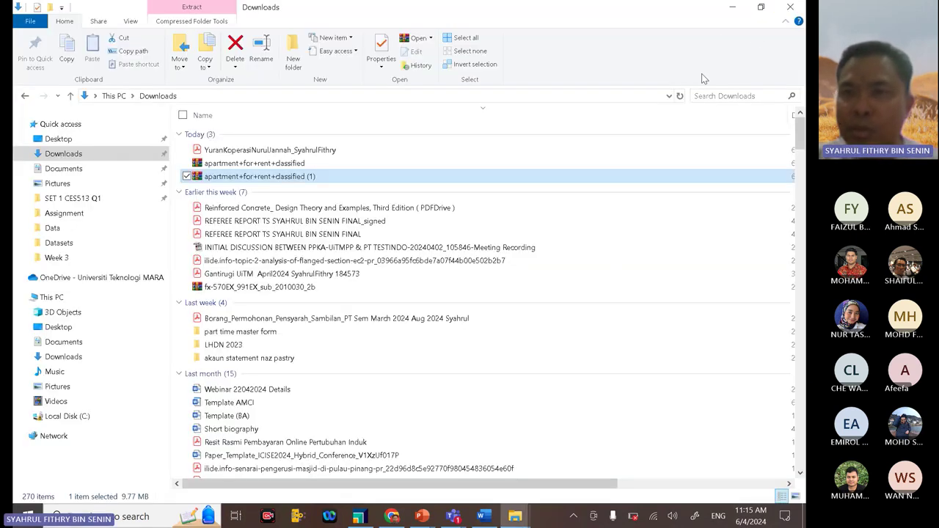
left_click(791, 8)
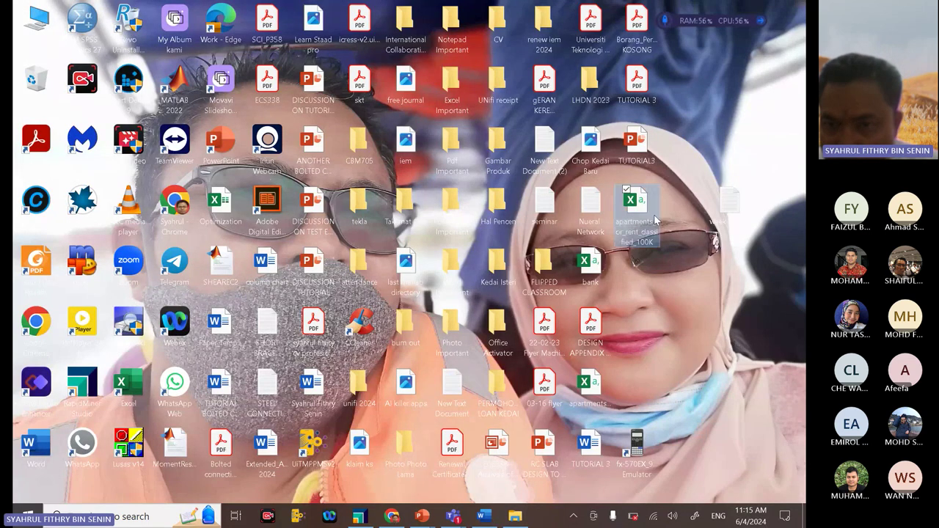
left_click(635, 204)
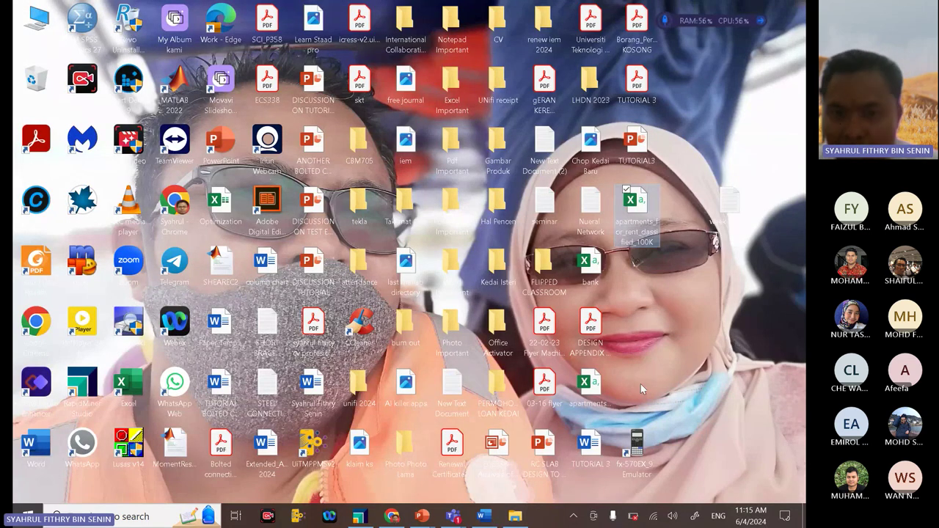
Step: Switch to RapidMiner, start a data import from the computer, and choose apartments_for_rent_classified_100K.csv in the Desktop folder
left_click(359, 516)
left_click(120, 91)
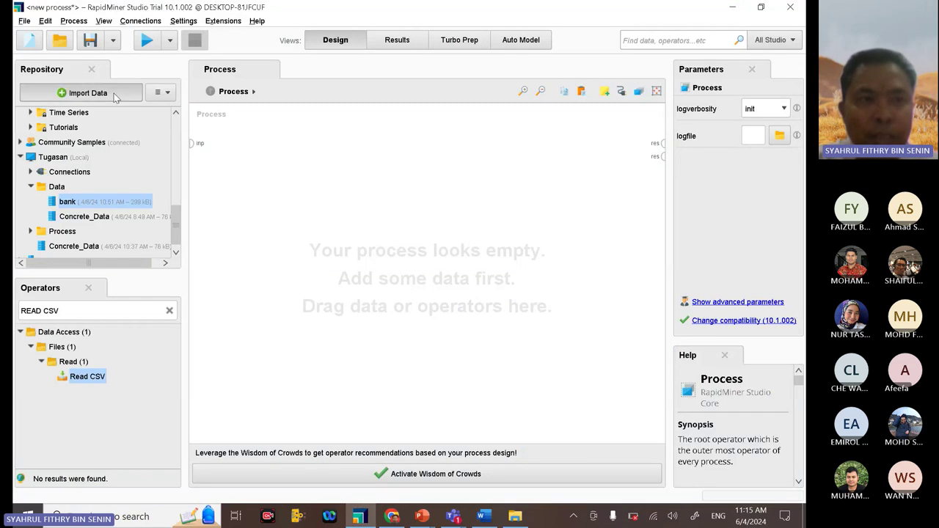
left_click(309, 130)
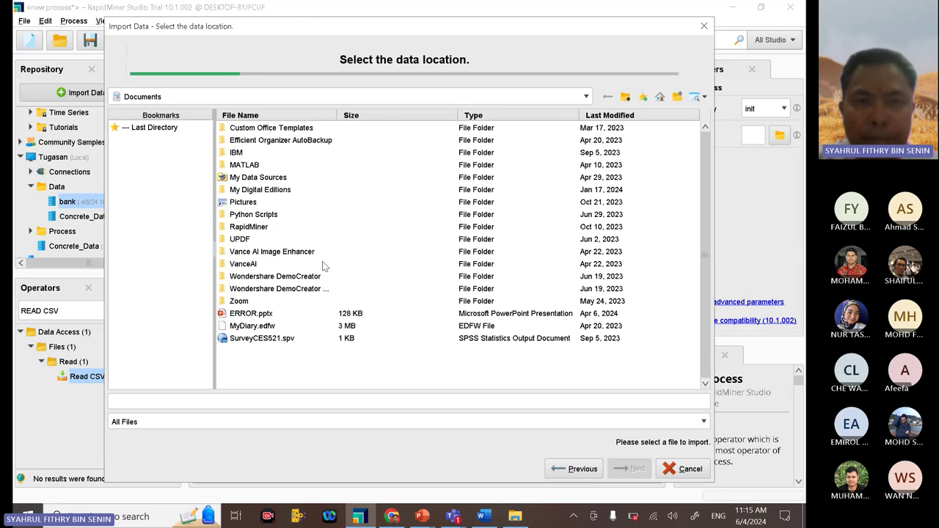
left_click(623, 98)
left_click(243, 326)
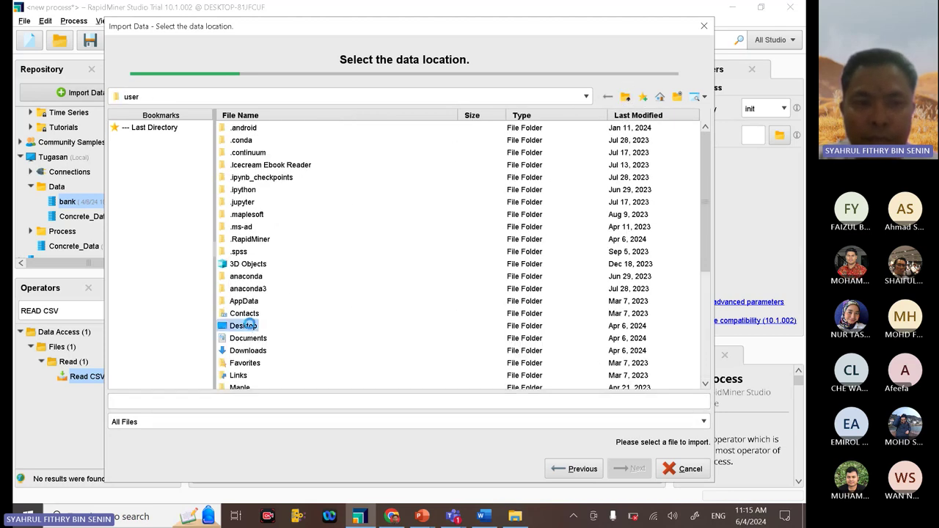
double_click(243, 326)
scroll(356, 296, "down", 2)
scroll(359, 296, "down", 3)
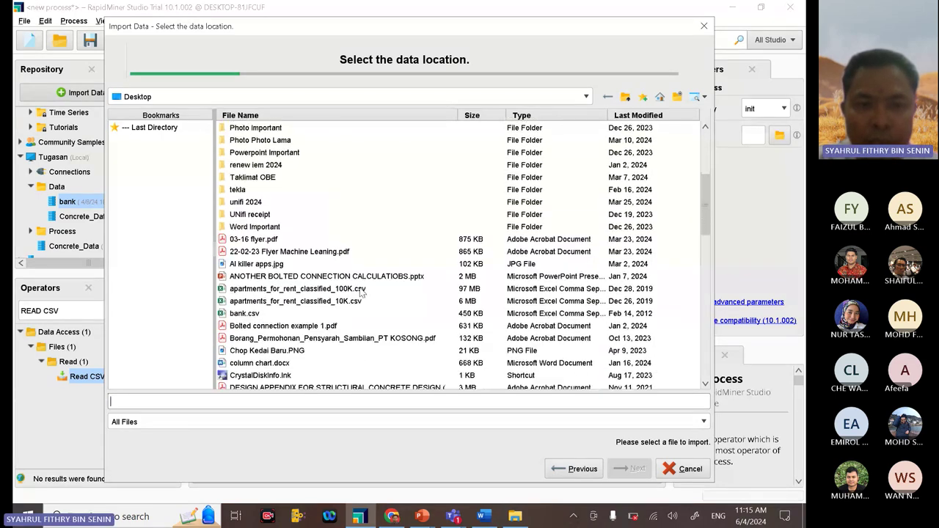
left_click(358, 291)
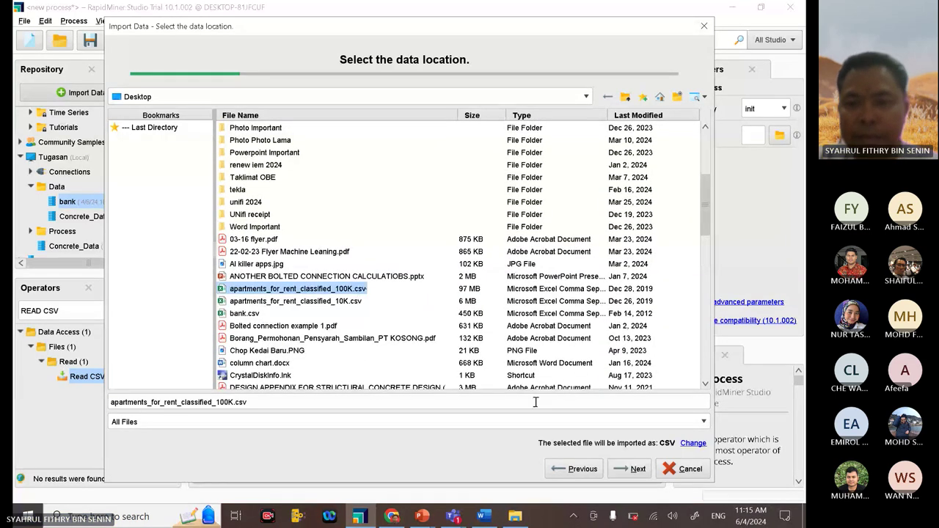
Step: Try to import the 100K apartments data into the Tugasan Data folder with default settings, then dismiss the error and cancel the import
left_click(638, 469)
left_click(639, 469)
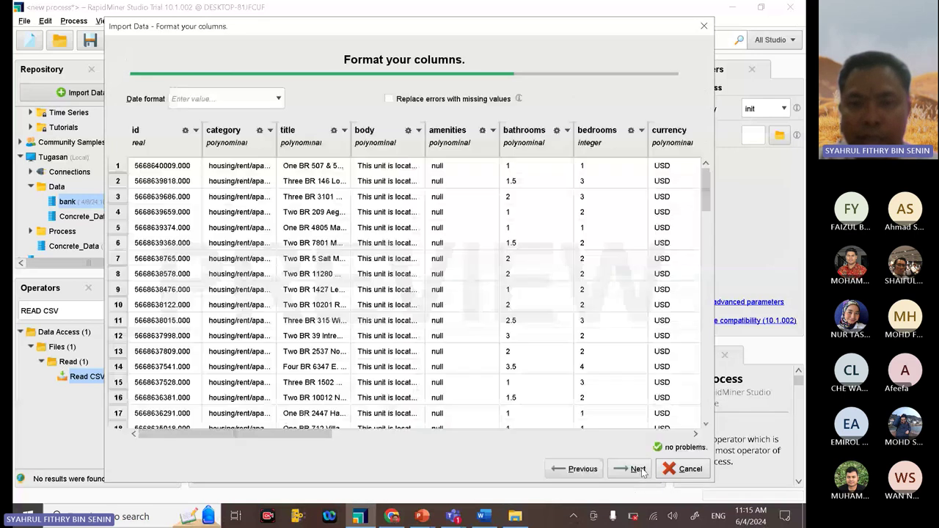
left_click(640, 469)
left_click(635, 469)
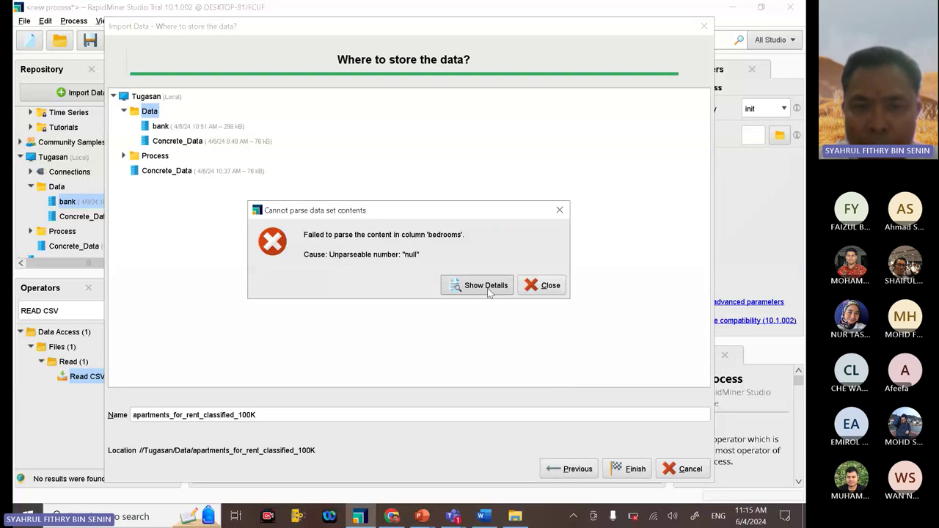
left_click(546, 290)
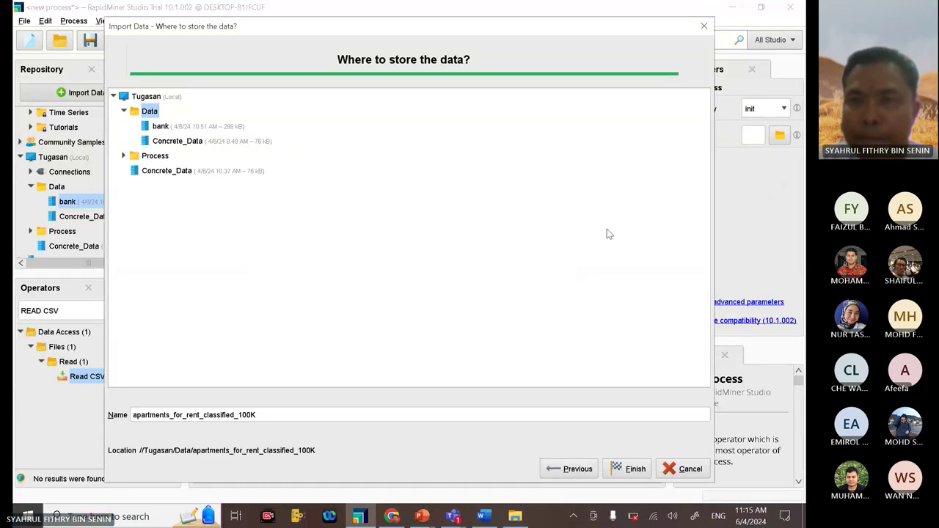
left_click(704, 26)
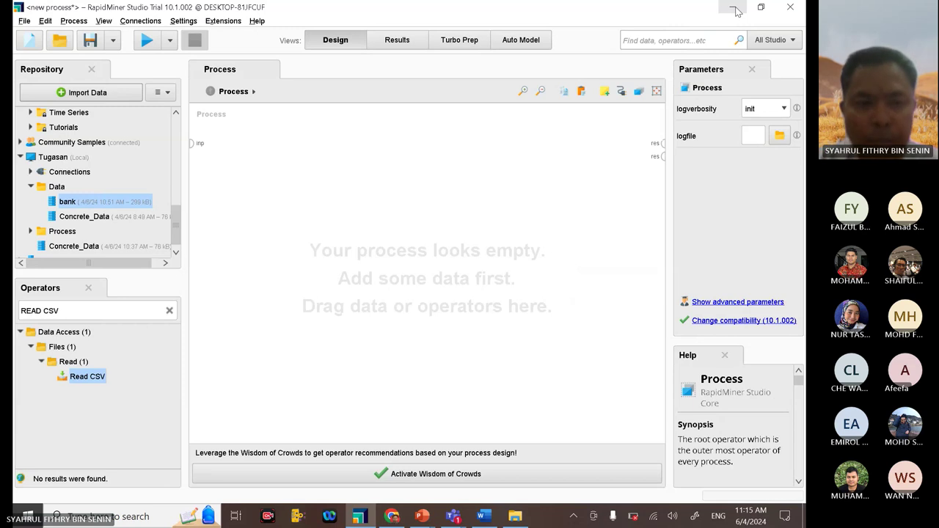
Step: Minimize RapidMiner, search Windows for Excel, launch it, and create a blank workbook
left_click(736, 10)
left_click(165, 513)
type("exce")
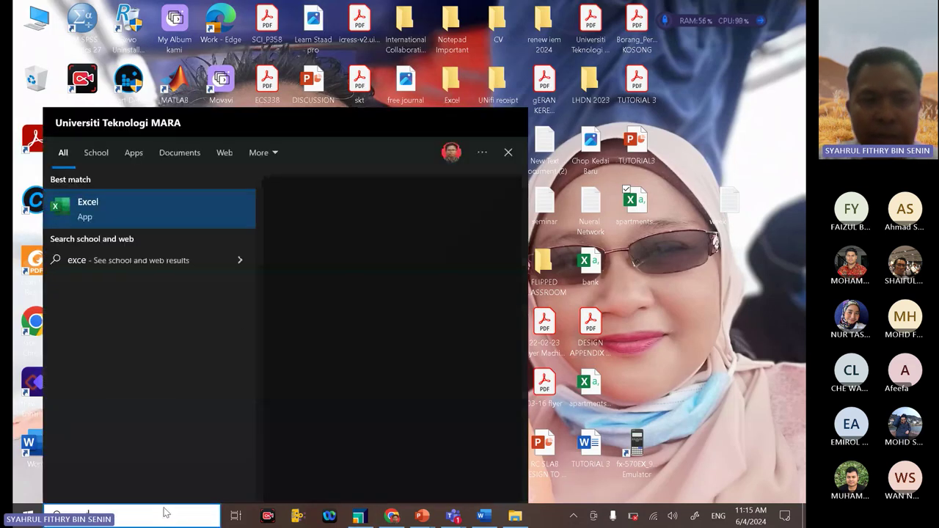
type("l")
left_click(155, 223)
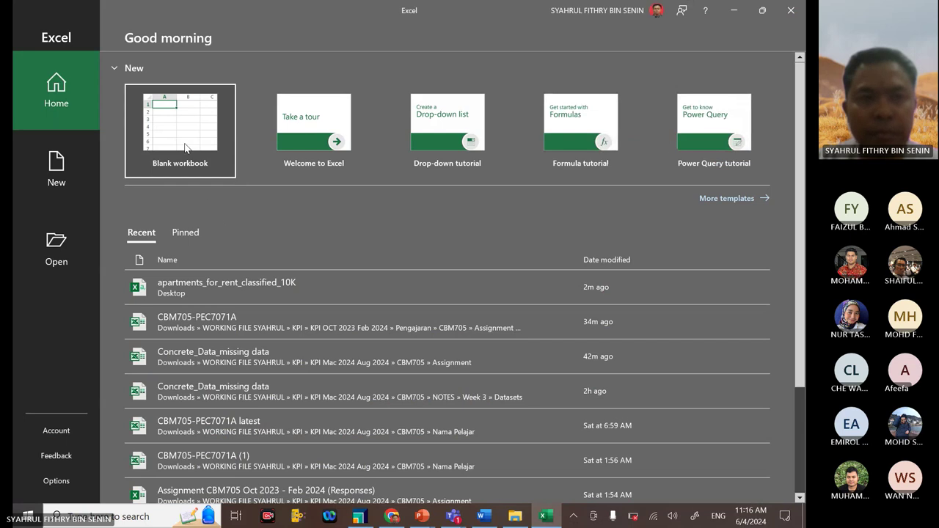
left_click(176, 133)
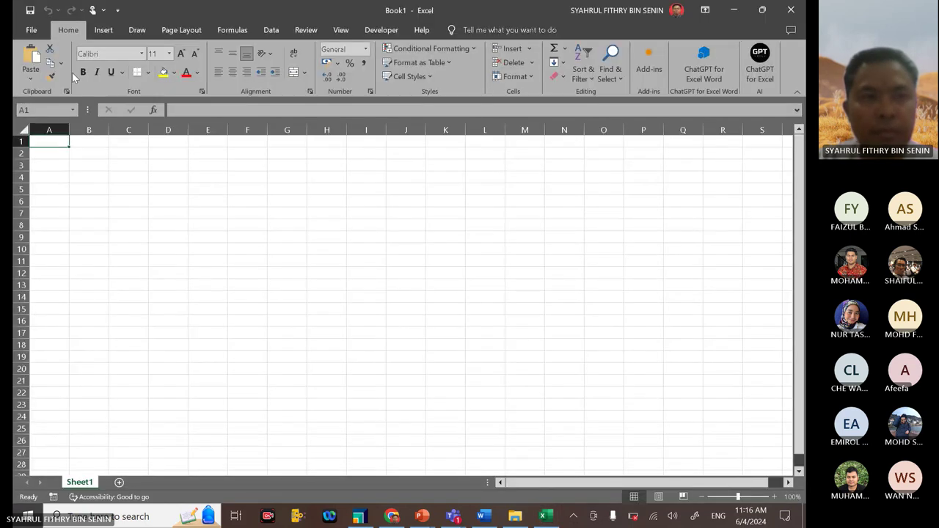
Step: Open apartments_for_rent_classified_10K from the Desktop in Excel with all file types listed, and update its external links
left_click(32, 31)
left_click(67, 110)
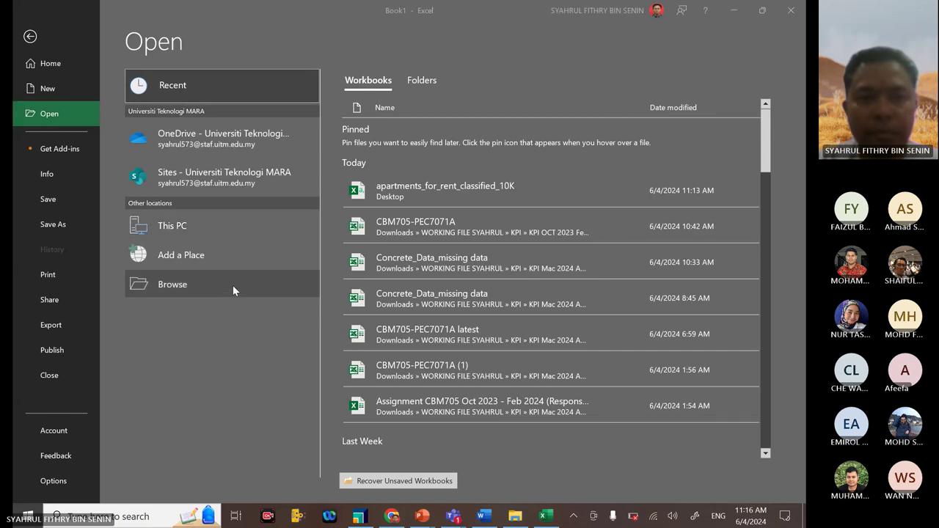
left_click(232, 286)
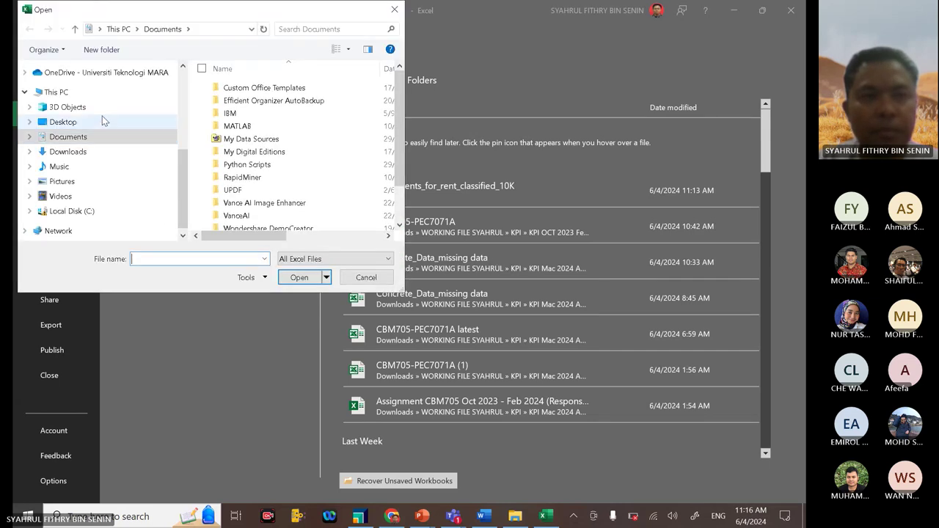
left_click(99, 124)
scroll(321, 171, "down", 10)
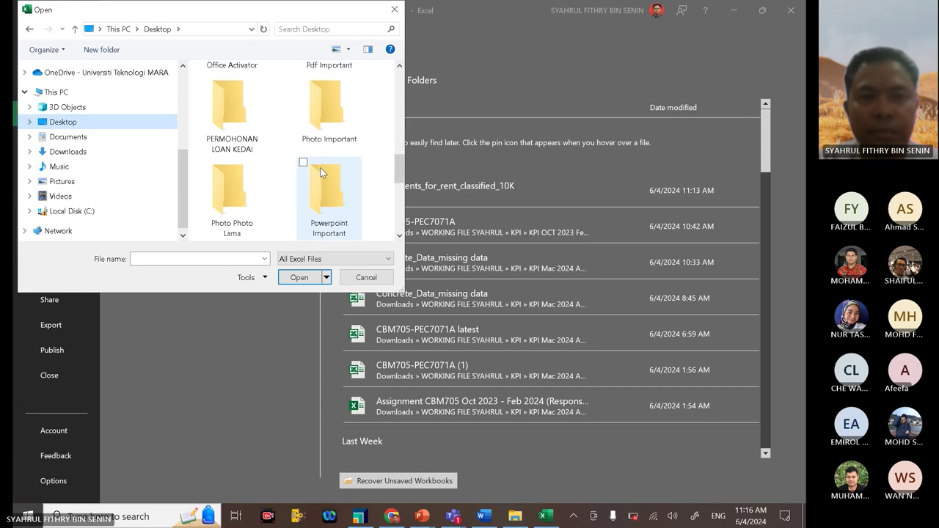
left_click(323, 257)
left_click(297, 269)
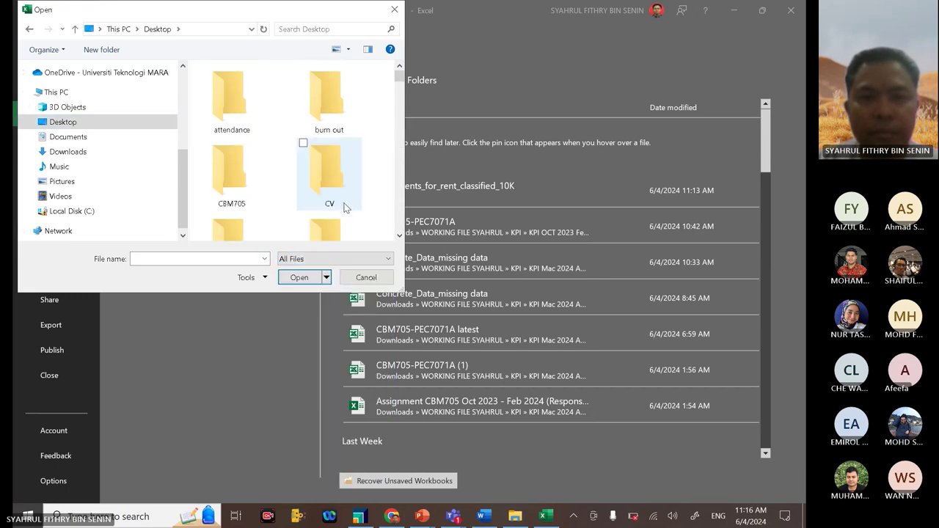
scroll(346, 208, "down", 8)
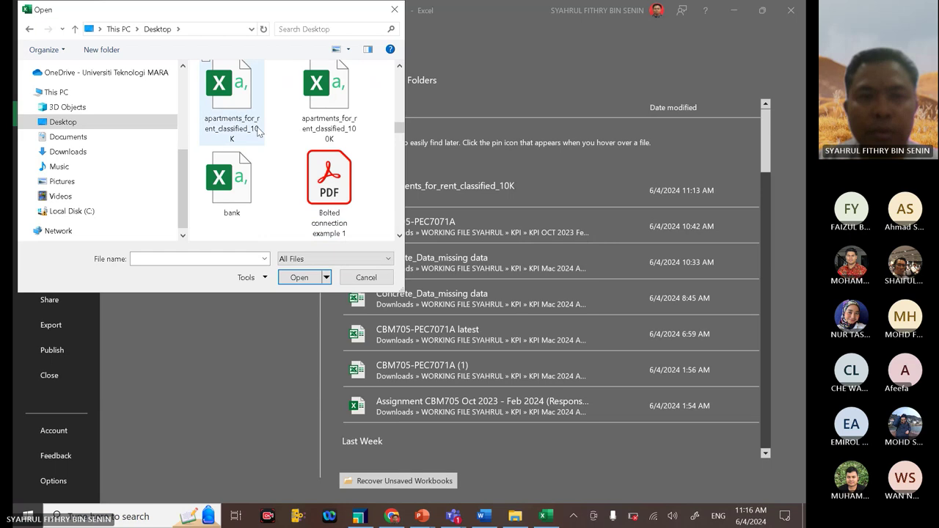
key("Escape")
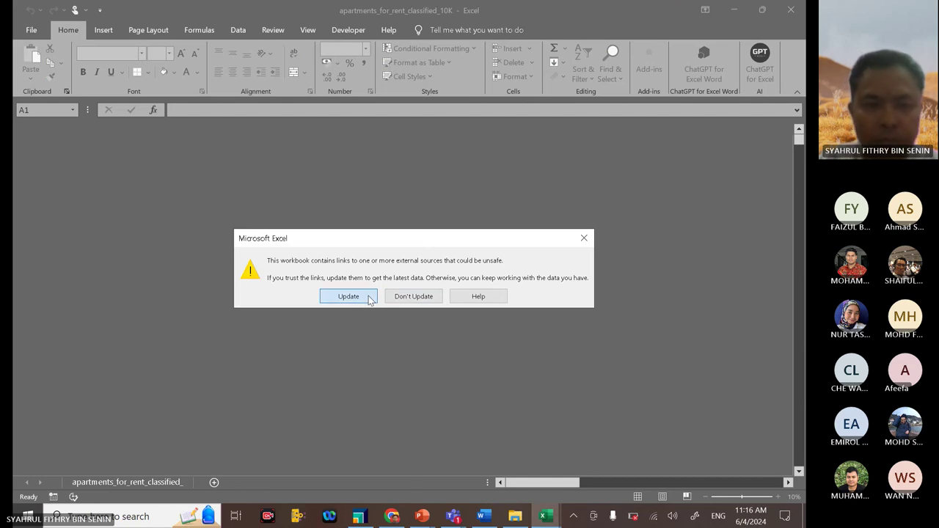
left_click(348, 297)
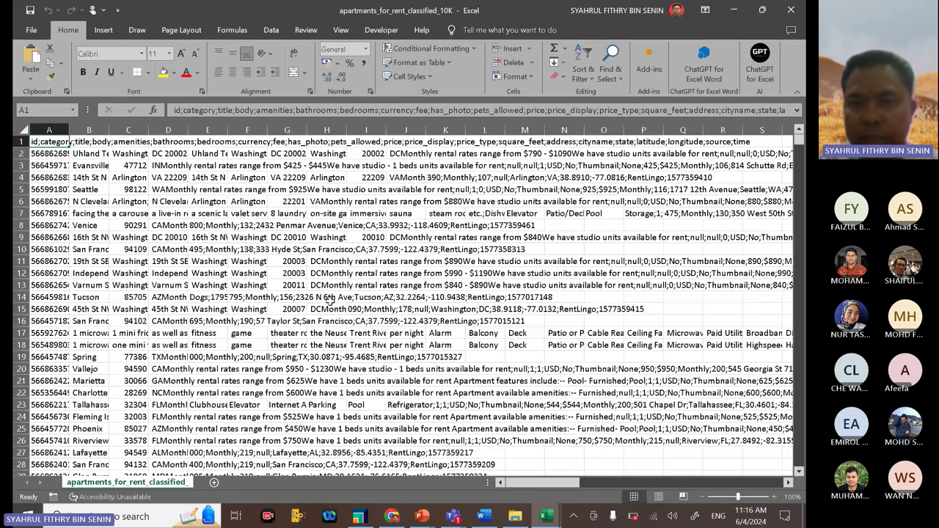
Step: Examine the rows of the 10K apartments data, then close the file without saving and close the blank workbook
scroll(328, 298, "down", 3)
scroll(353, 289, "down", 16)
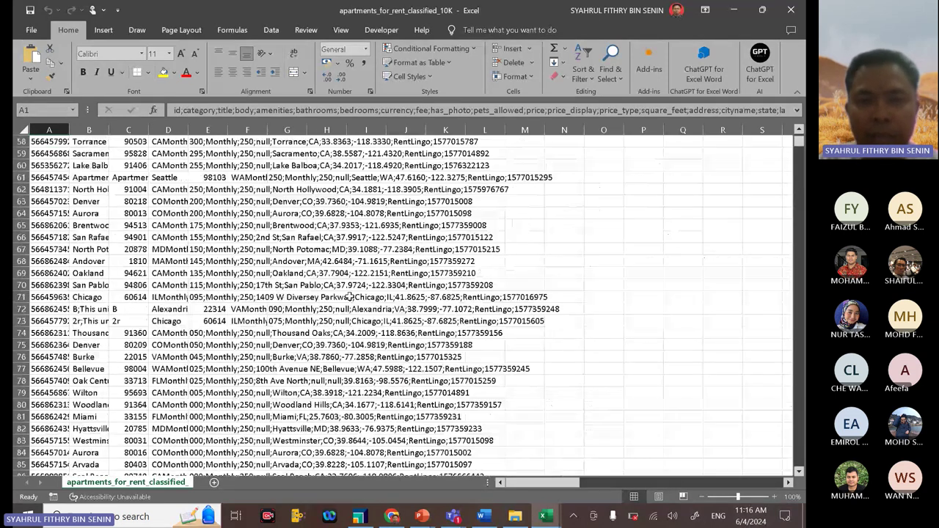
scroll(351, 296, "up", 3)
left_click(790, 9)
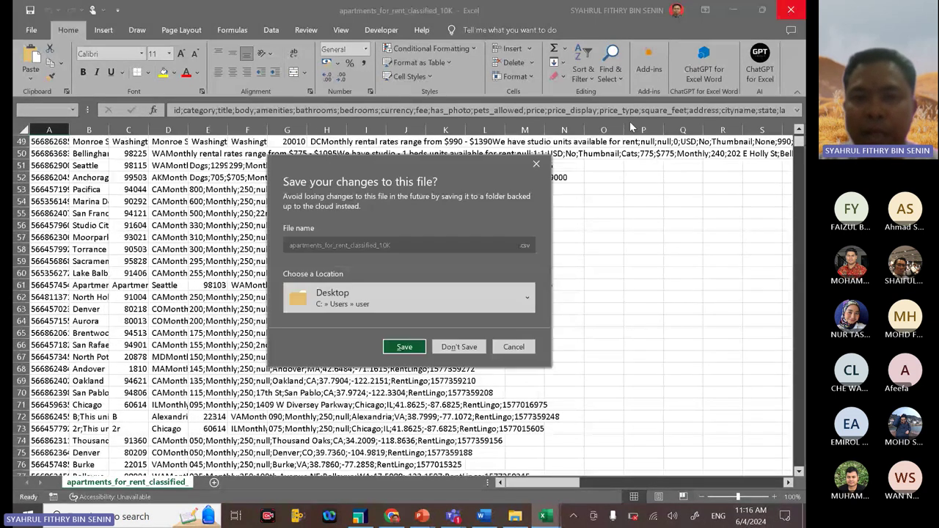
left_click(460, 347)
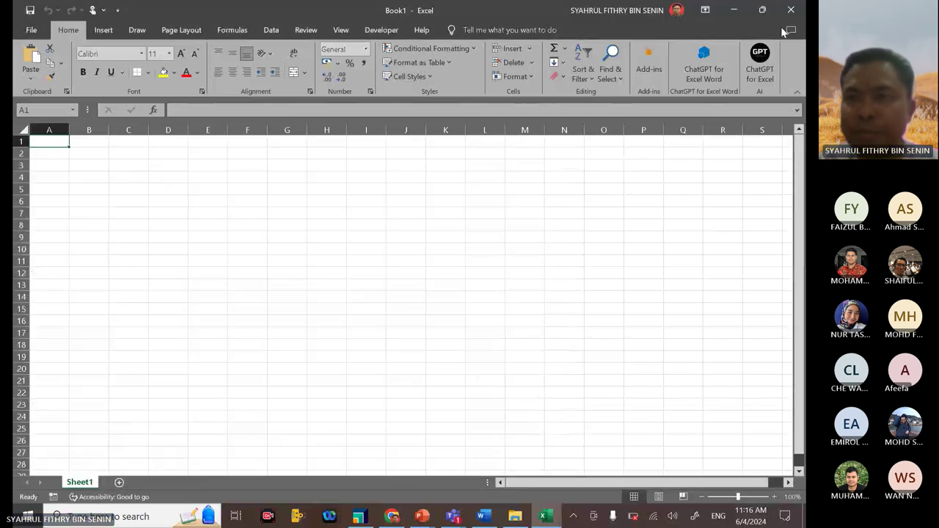
left_click(791, 11)
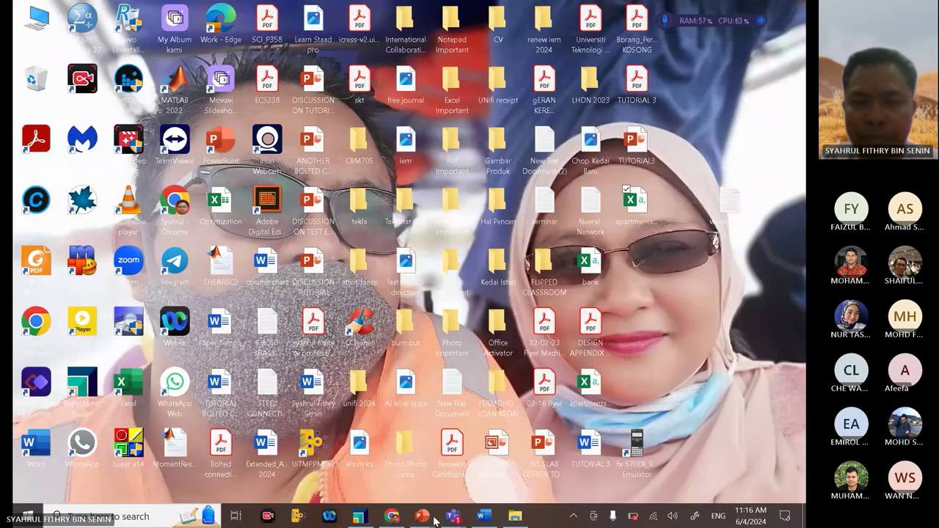
Step: Check the assignment's dataset list in Word, minimize it, and stop screen sharing in the Teams meeting
left_click(492, 523)
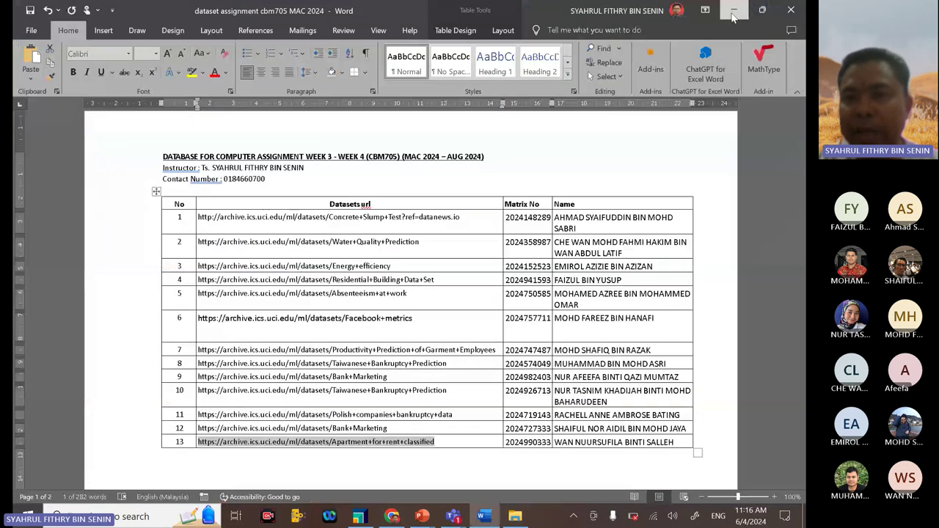
left_click(732, 15)
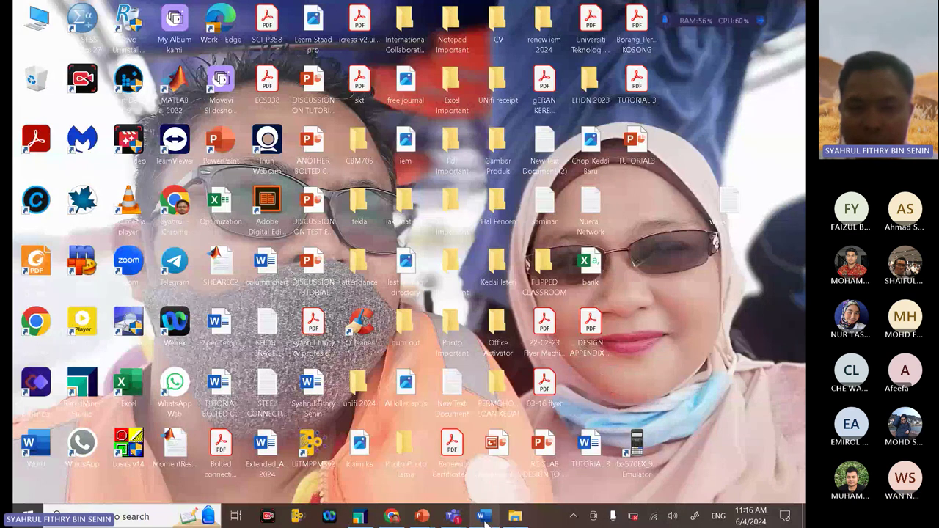
mouse_move(453, 517)
left_click(378, 460)
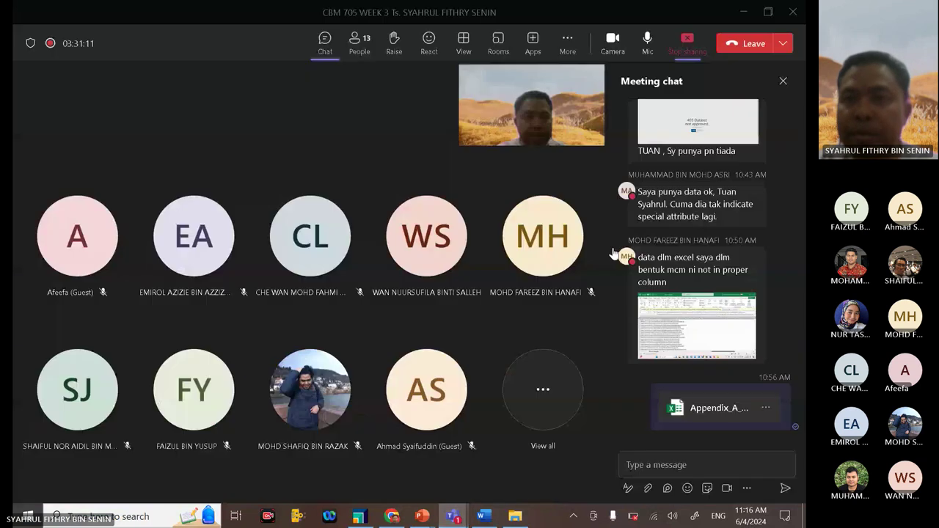
left_click(688, 51)
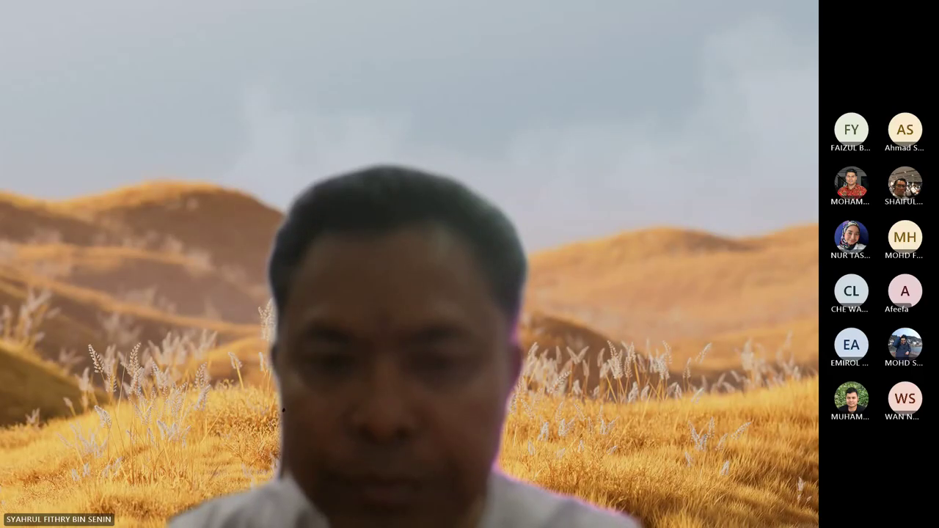
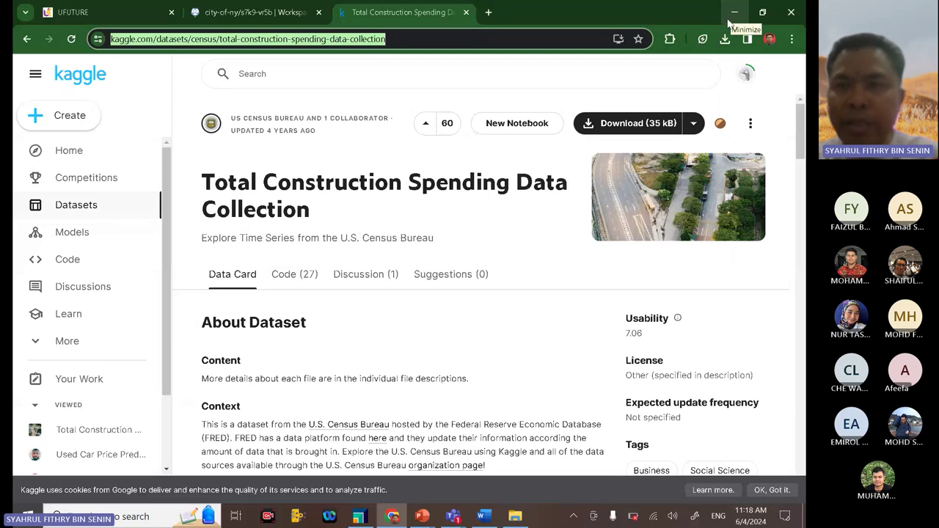
Step: Show Kaggle's Total Construction Spending Data Collection page in Chrome, minimize it, and bring up the Teams meeting window with its chat
left_click(733, 13)
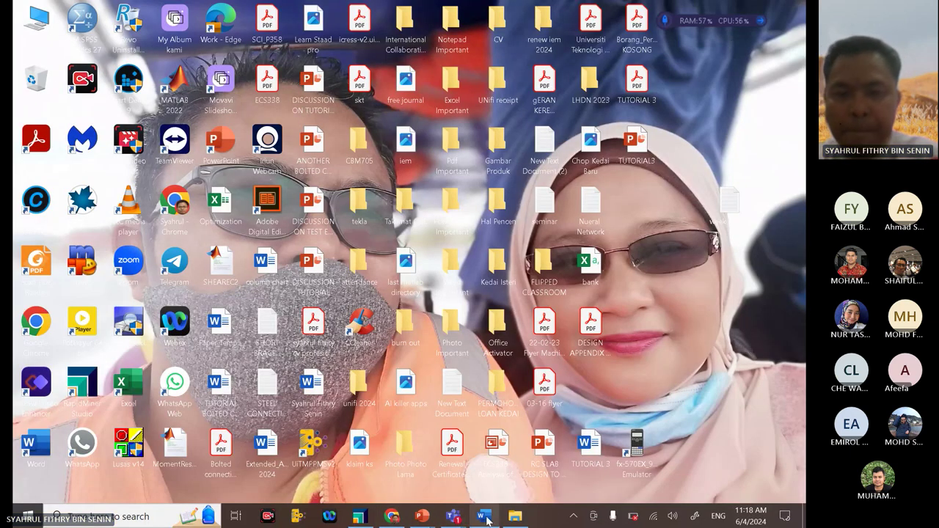
left_click(392, 516)
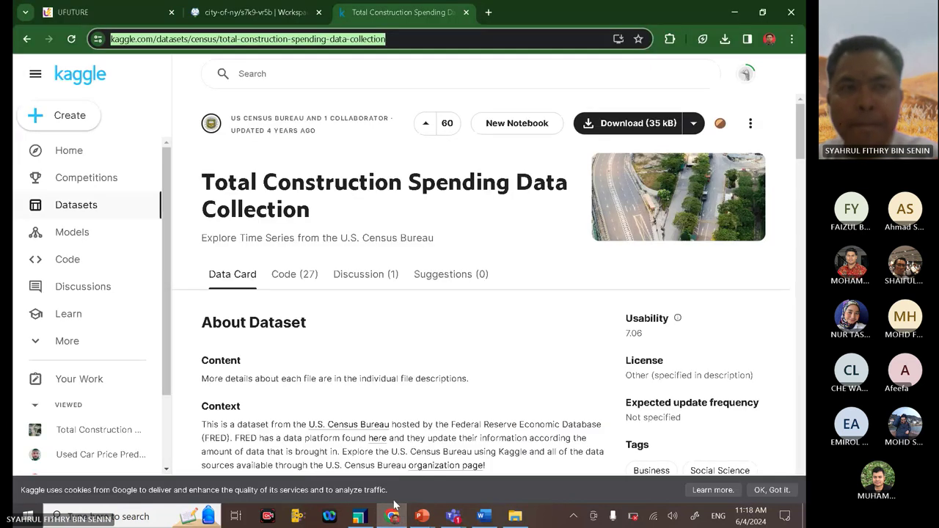
left_click(733, 12)
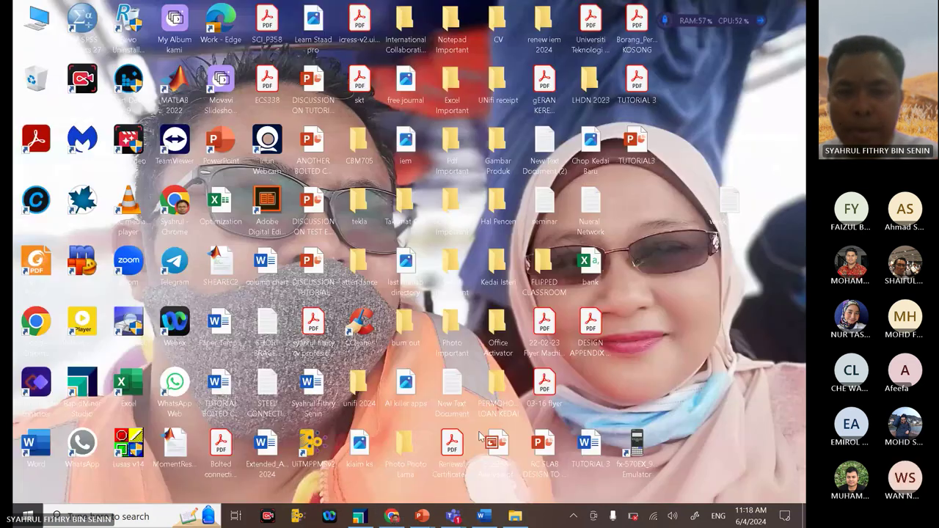
mouse_move(455, 519)
left_click(562, 389)
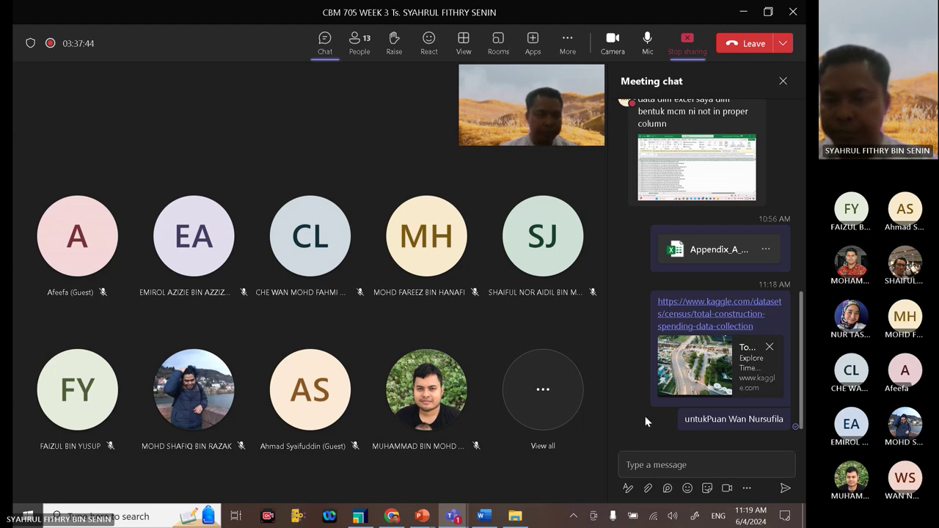
Step: Check the Kaggle link in row 13 of the Word dataset list, minimize the document, and open the Downloads folder
left_click(485, 515)
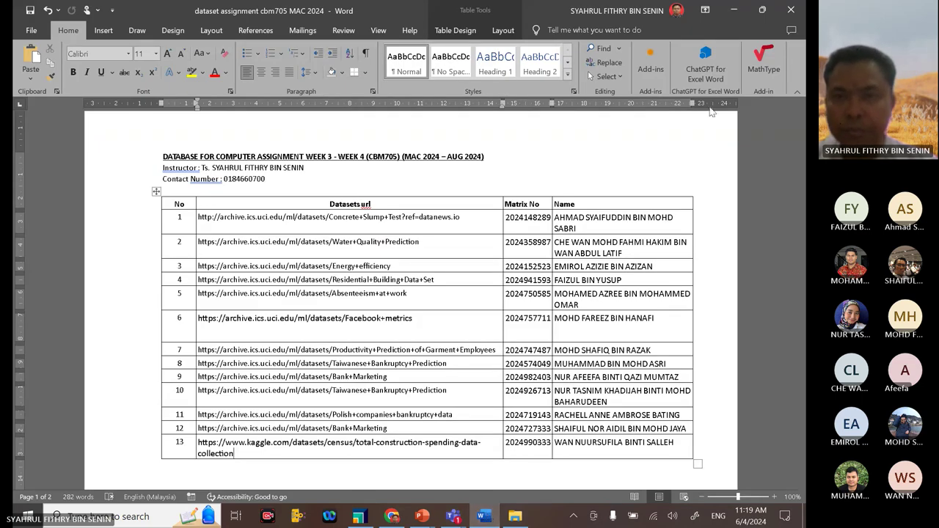
left_click(735, 11)
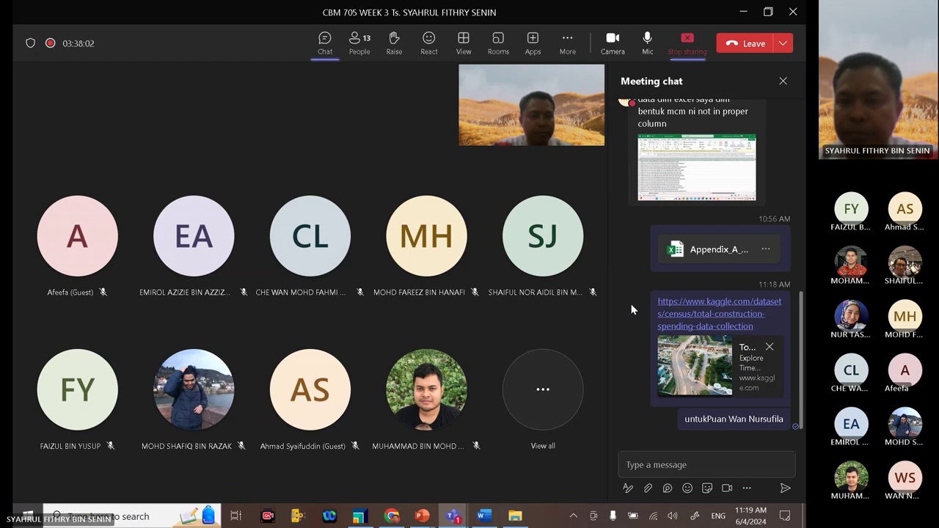
left_click(516, 515)
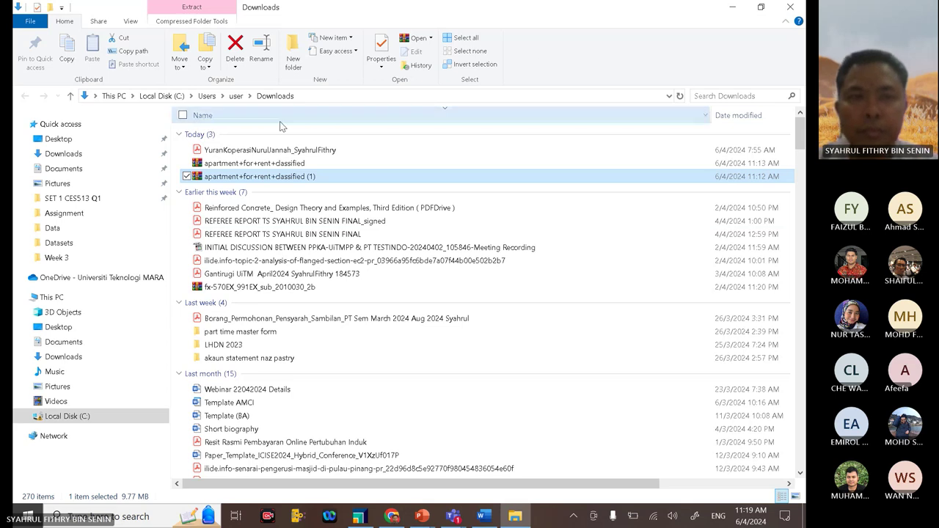
Step: Permanently delete both apartment+for+rent+classified archives from the Downloads folder and close the folder
left_click(258, 162, "ctrl")
key("shift+Delete")
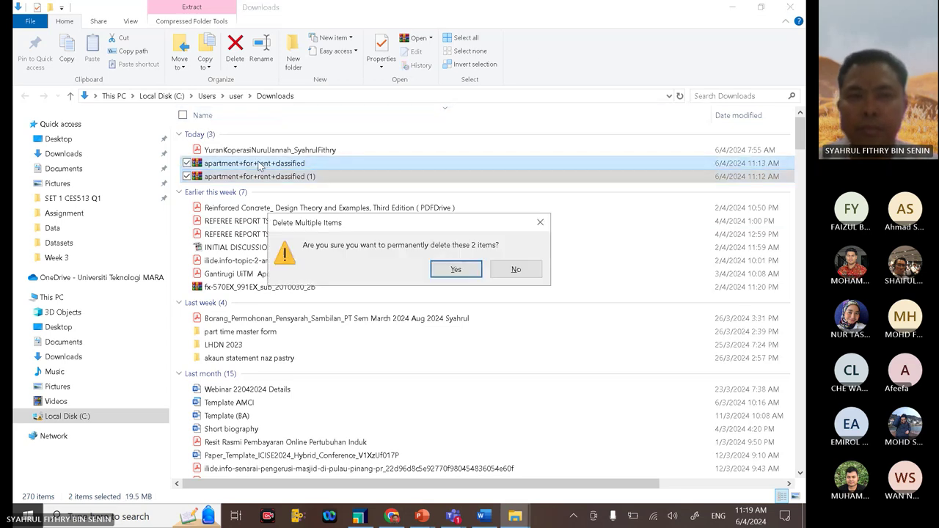
key("Return")
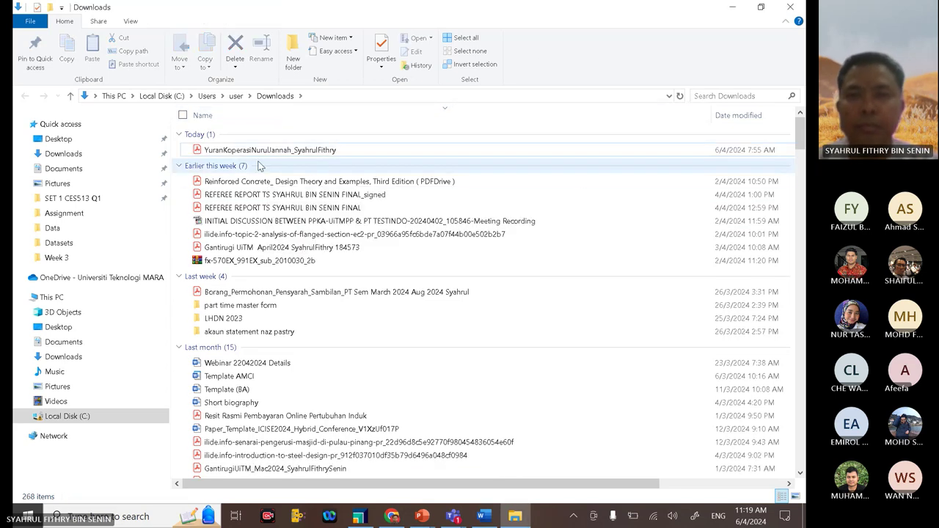
left_click(790, 7)
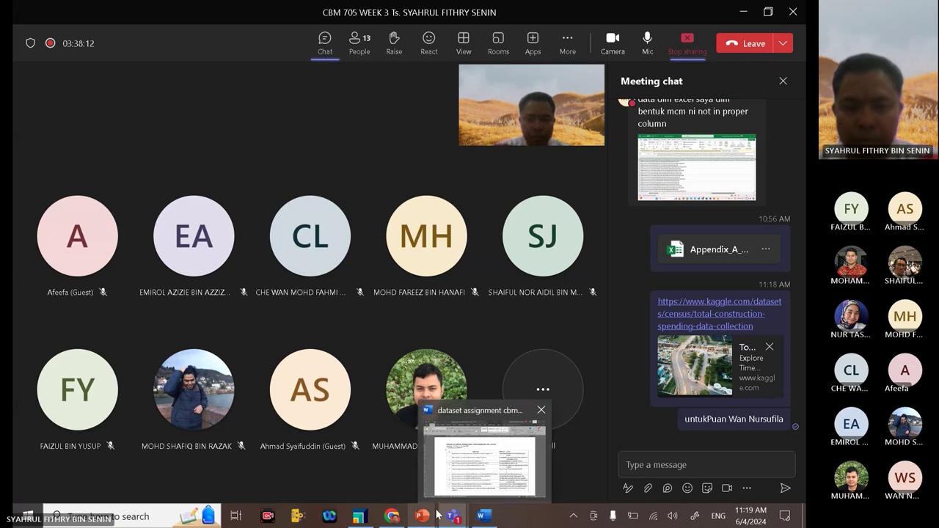
Step: Bring up the handwritten Presentation2 in PowerPoint and start closing it with its changes saved to the OneDrive location
mouse_move(421, 519)
left_click(479, 410)
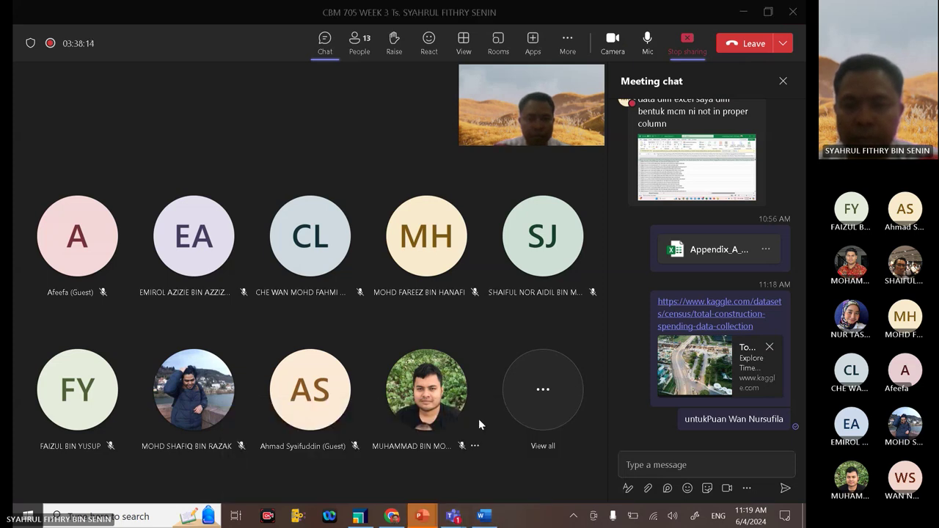
left_click(547, 335)
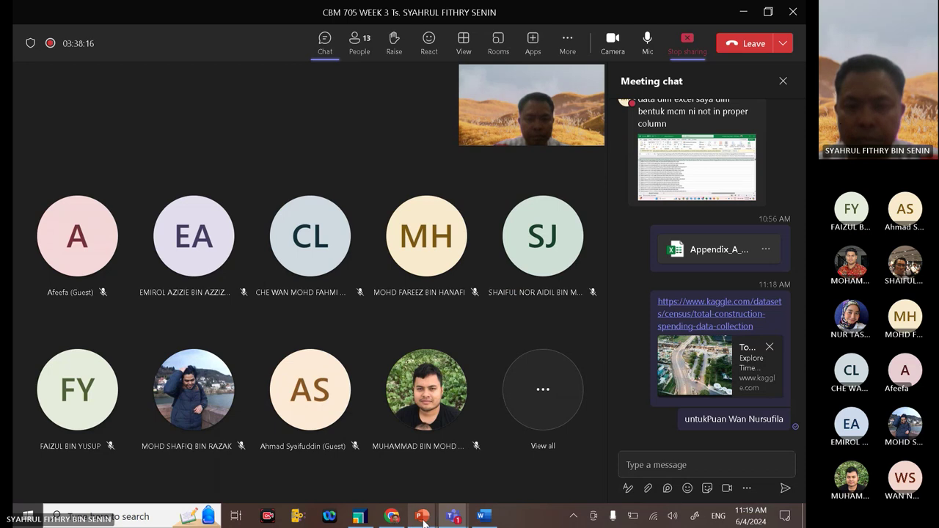
mouse_move(422, 516)
left_click(517, 459)
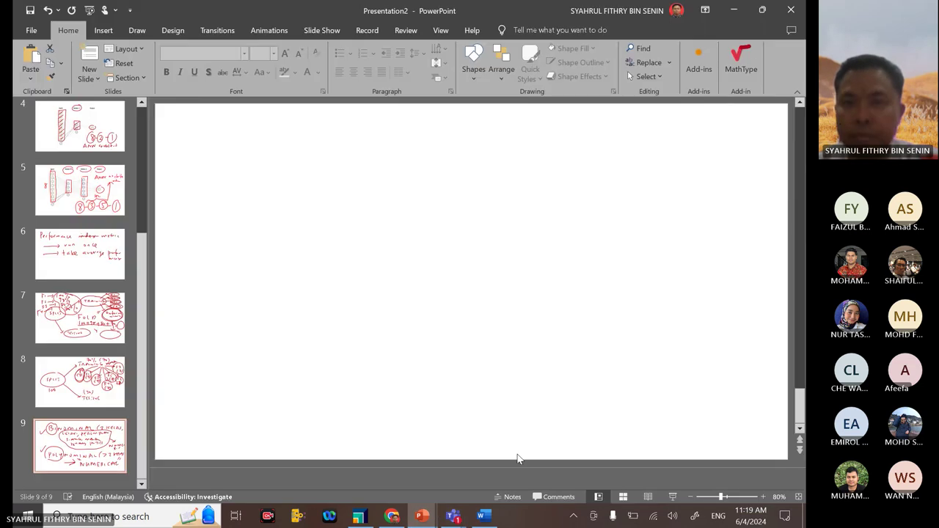
left_click(788, 11)
left_click(405, 325)
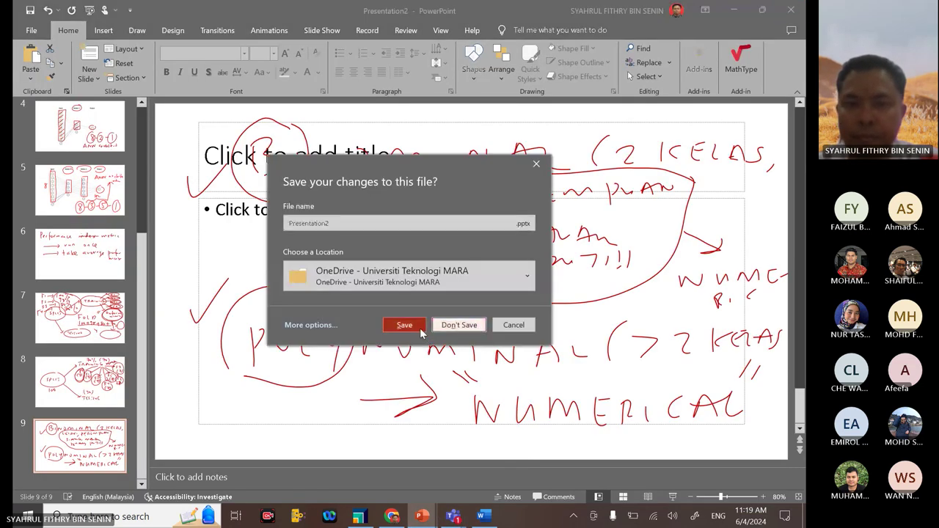
Step: Finish closing Presentation2 by answering the file replacement and save prompts, and close the Week 3 CBM 705 presentation
mouse_move(422, 516)
left_click(385, 496)
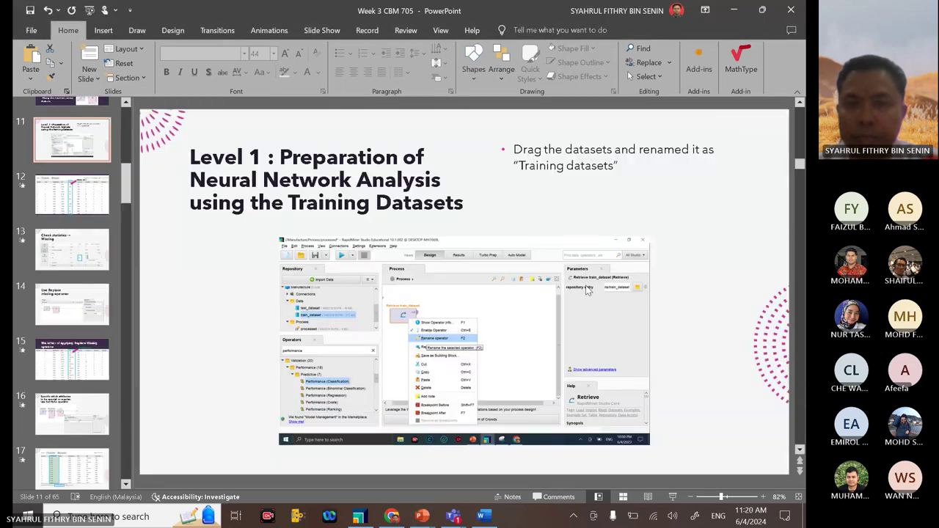
left_click(777, 62)
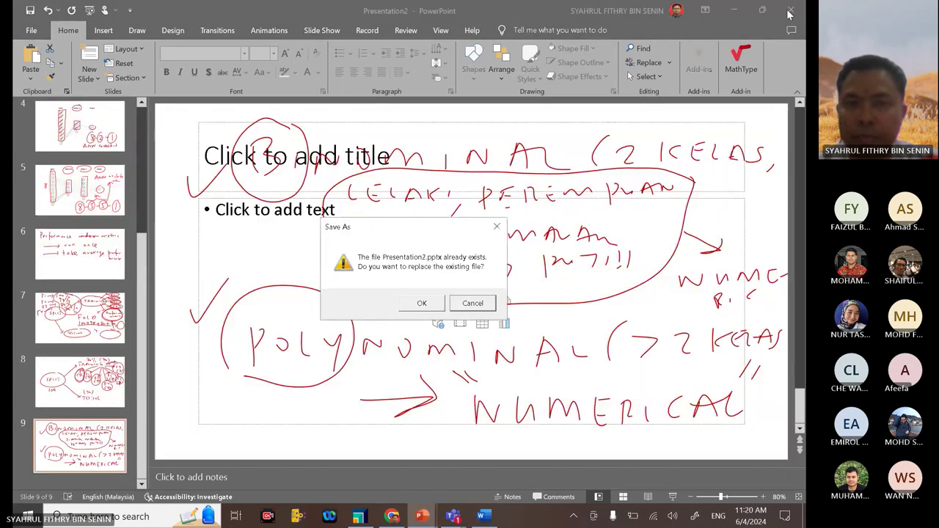
left_click(437, 305)
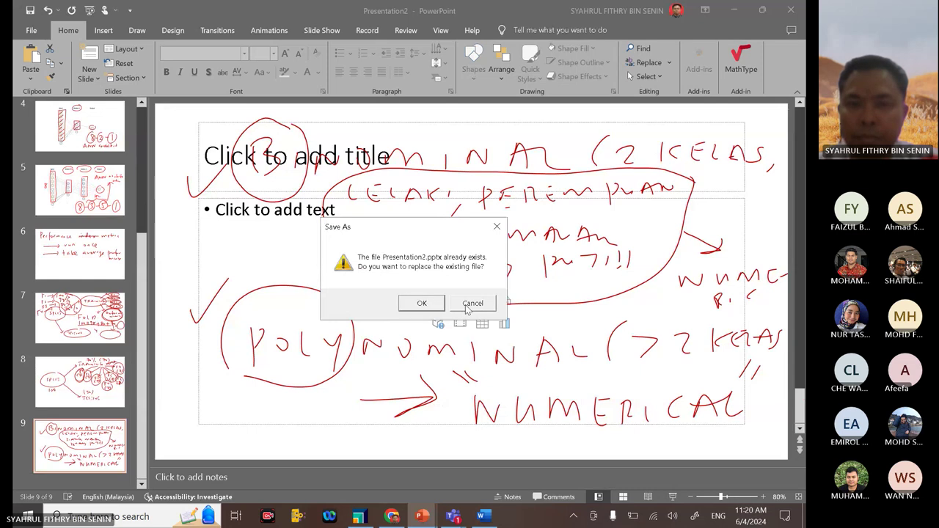
left_click(453, 326)
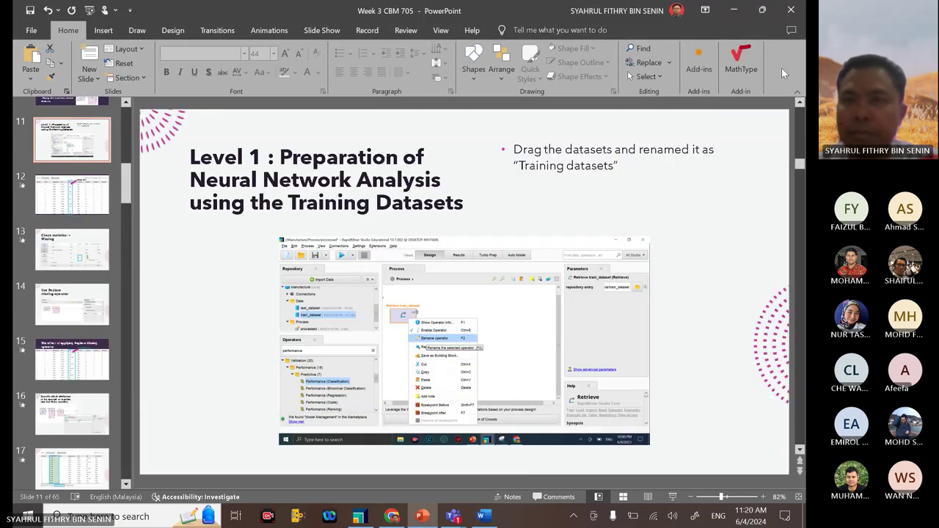
left_click(790, 10)
left_click(571, 338)
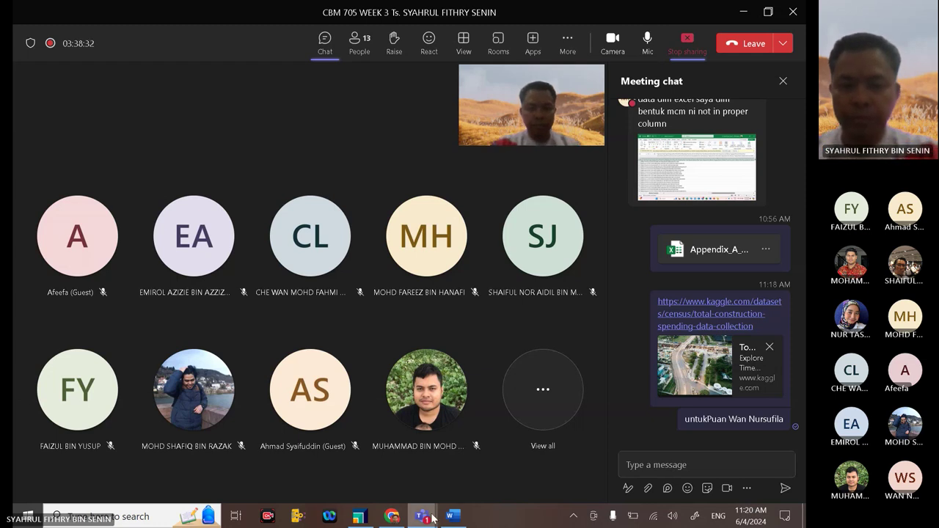
Step: Check the assignment dataset list in Word and minimize the document
left_click(452, 516)
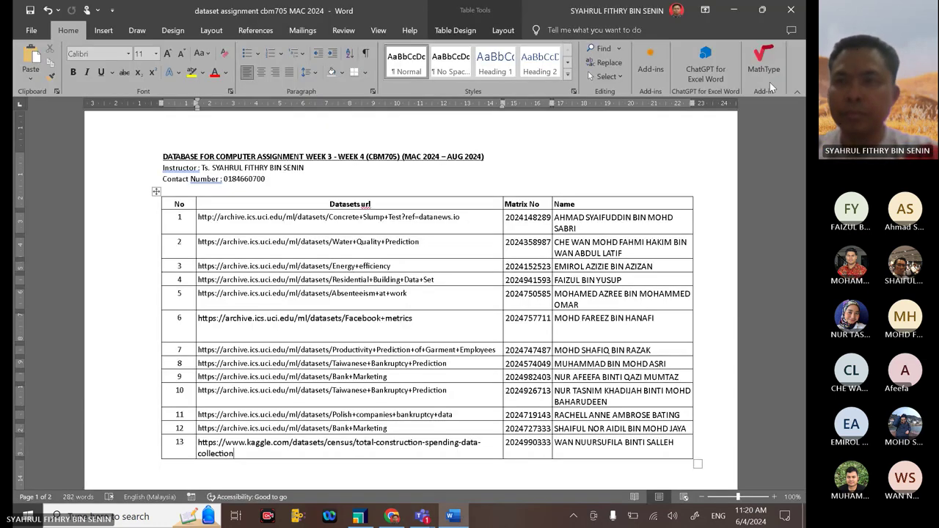
left_click(734, 10)
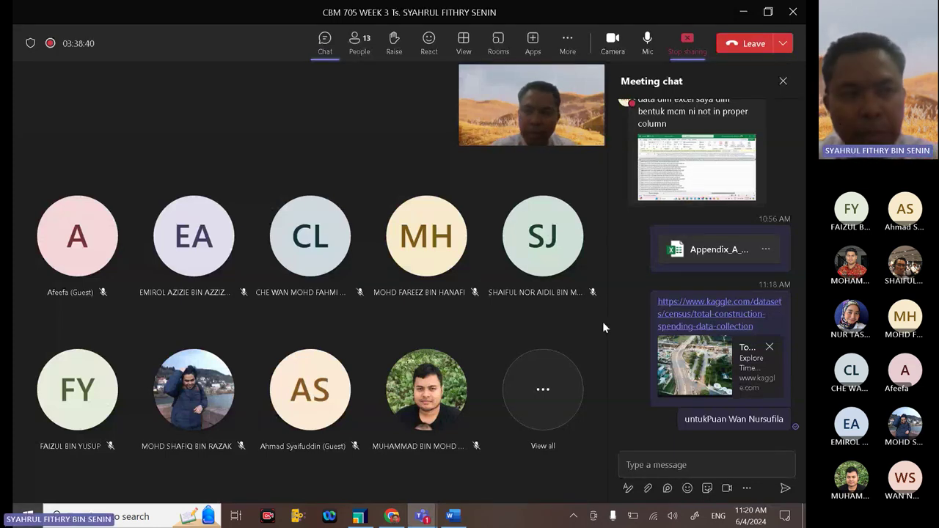
Step: Close the data.world and UFUTURE tabs in Chrome, keeping the Kaggle construction spending page, and minimize the browser
left_click(399, 519)
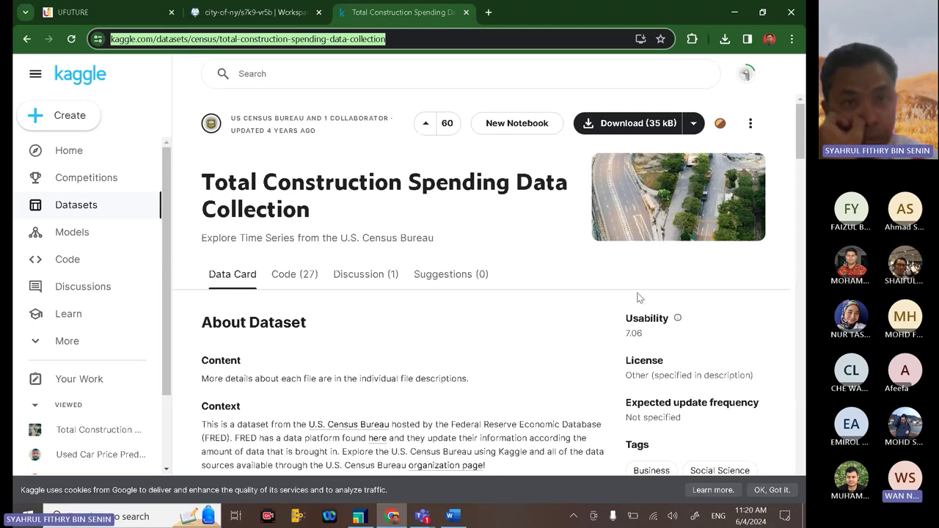
left_click(265, 22)
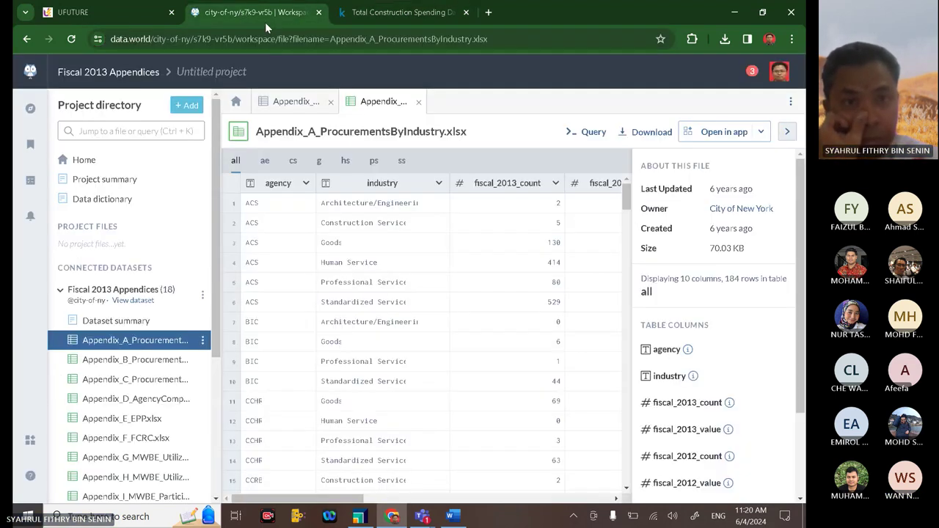
left_click(317, 16)
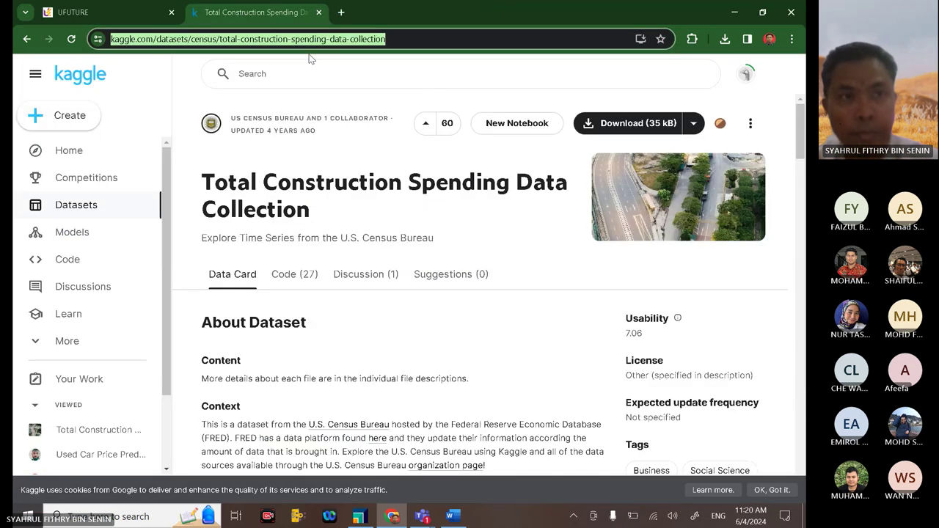
left_click(141, 17)
left_click(171, 12)
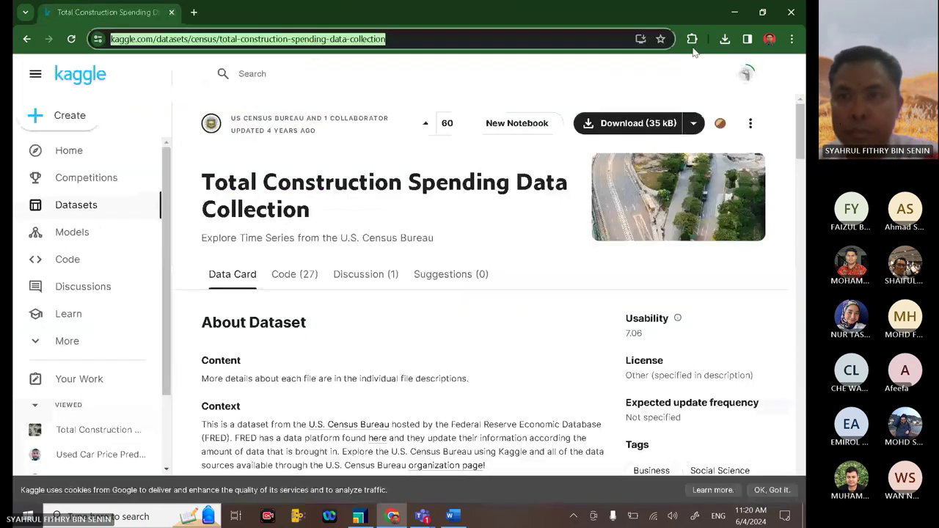
left_click(735, 12)
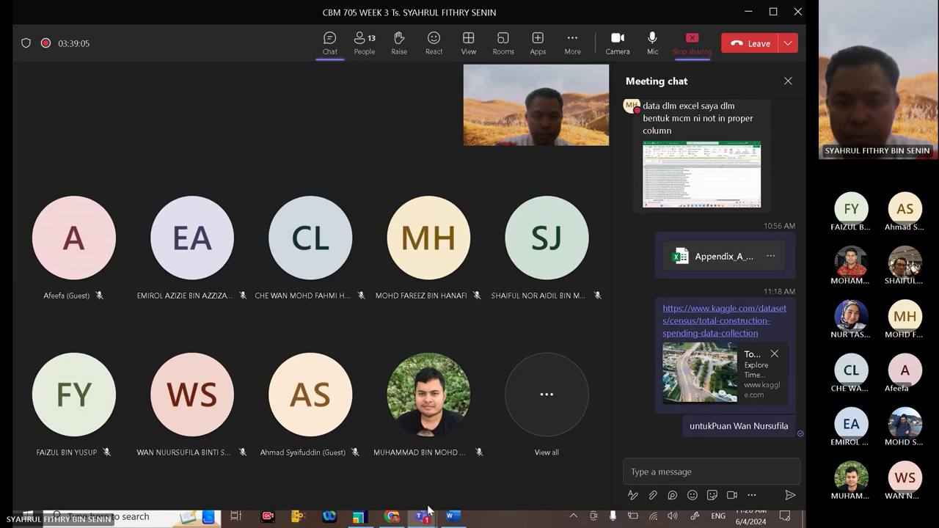
Step: View the General channel posts of the CBM 705 team in Teams and minimize that window
mouse_move(425, 511)
left_click(460, 469)
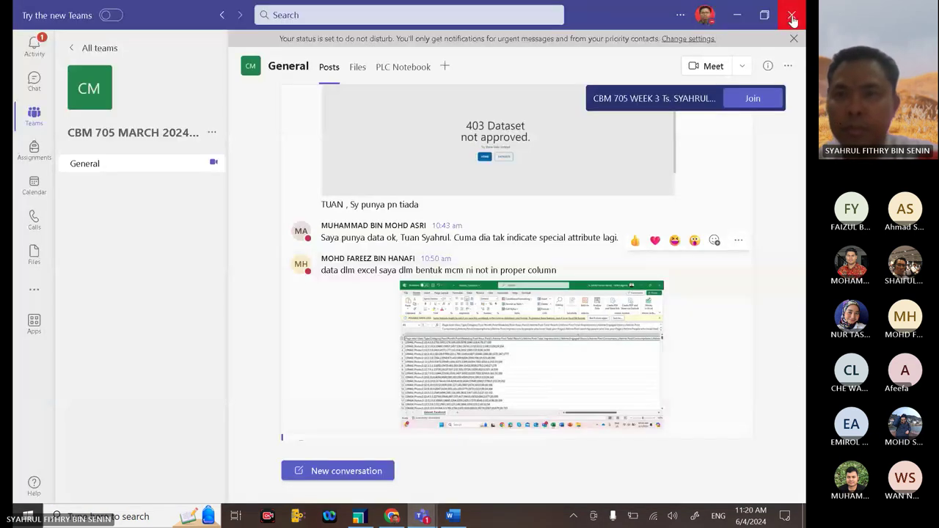
left_click(737, 15)
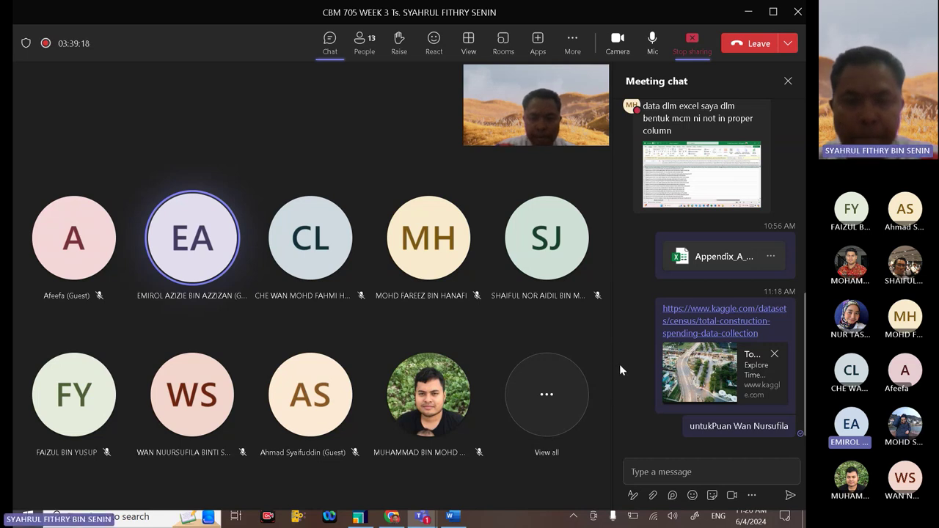
Step: Download the Total Construction Spending dataset from the Kaggle page in Chrome and show archive.zip in its folder
mouse_move(452, 516)
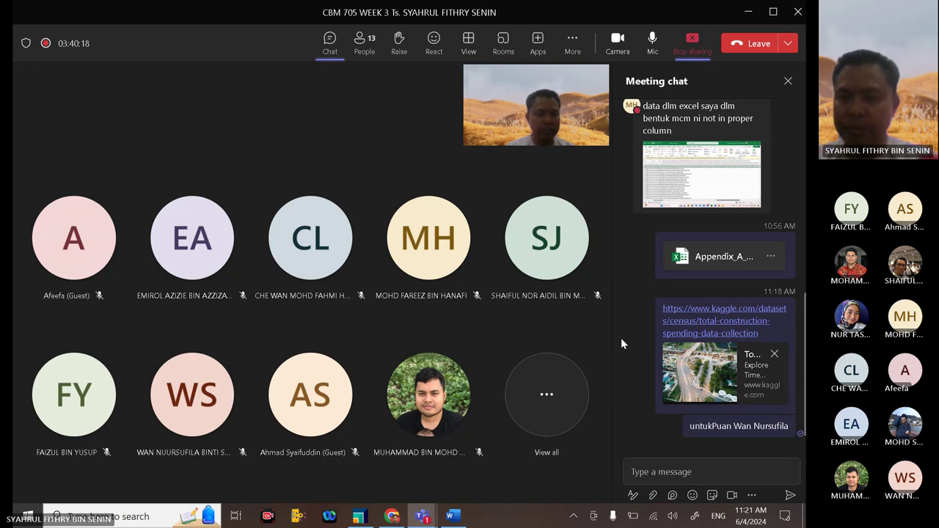
left_click(402, 520)
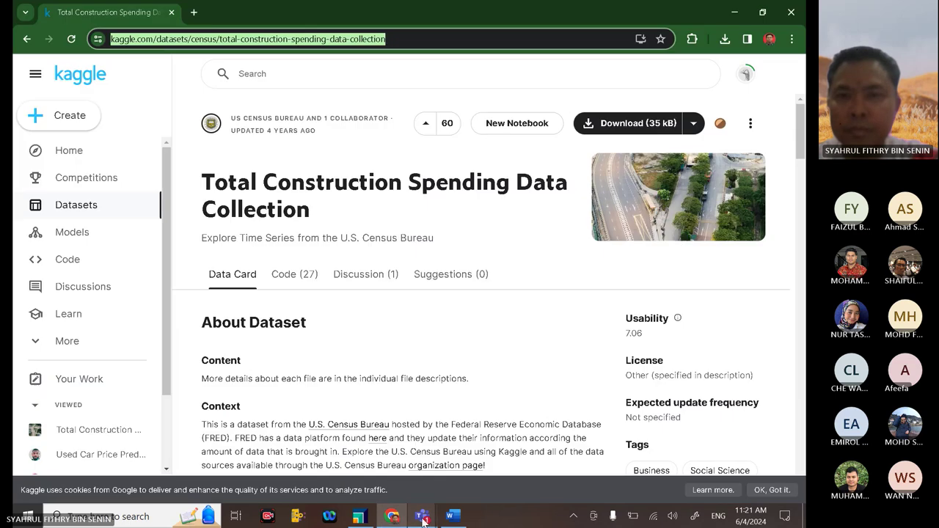
left_click(656, 120)
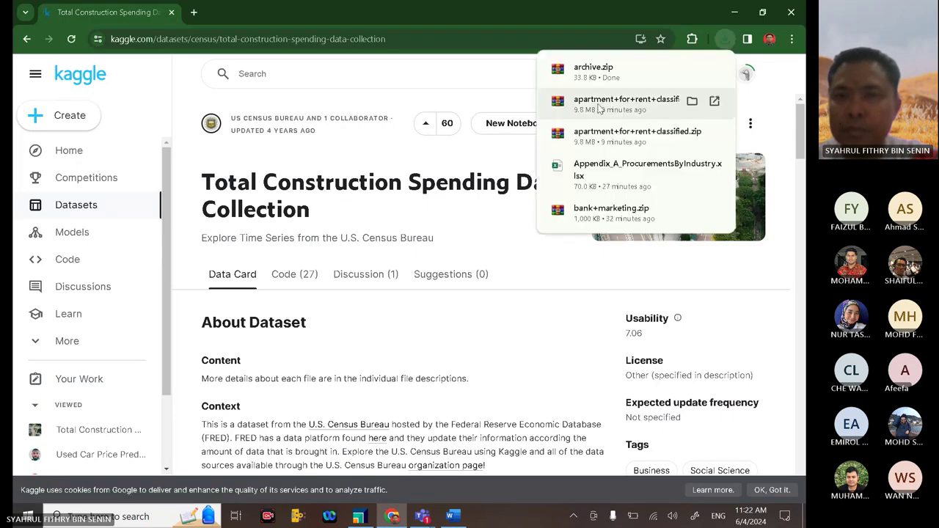
left_click(692, 68)
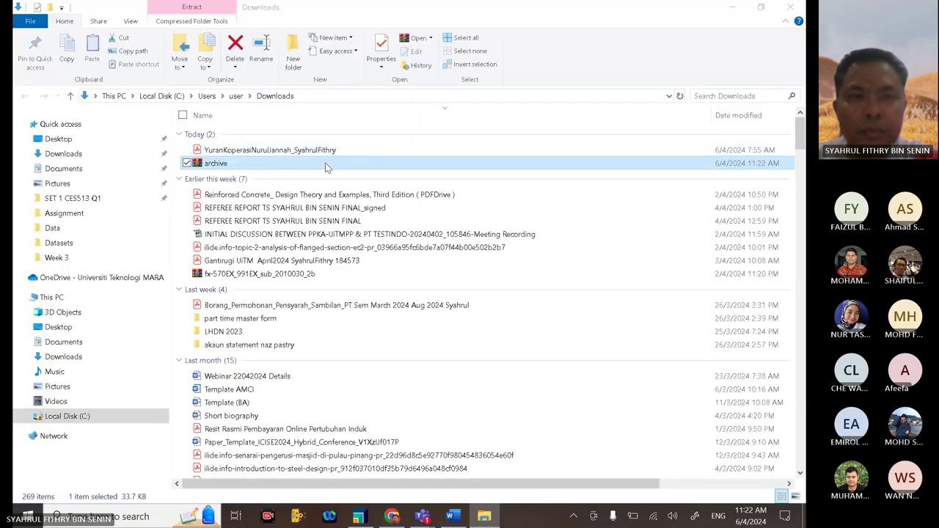
Step: Open archive.zip in WinRAR, dismiss the extra window, and preview MPCT03XXS.csv in Excel before closing it
double_click(325, 162)
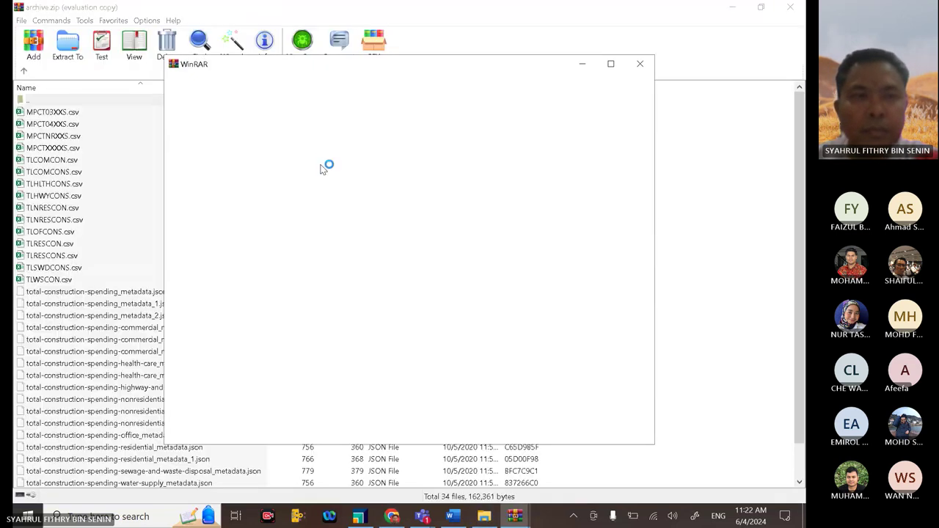
left_click(640, 64)
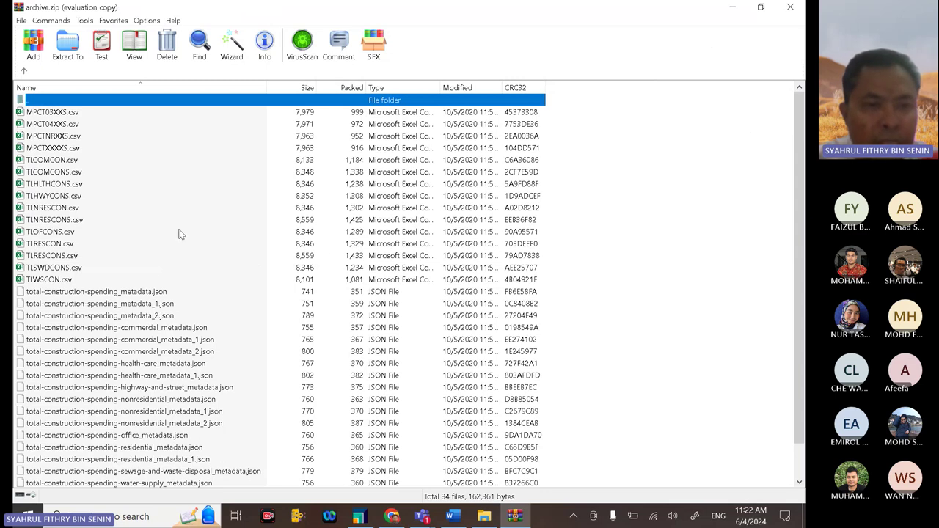
double_click(68, 115)
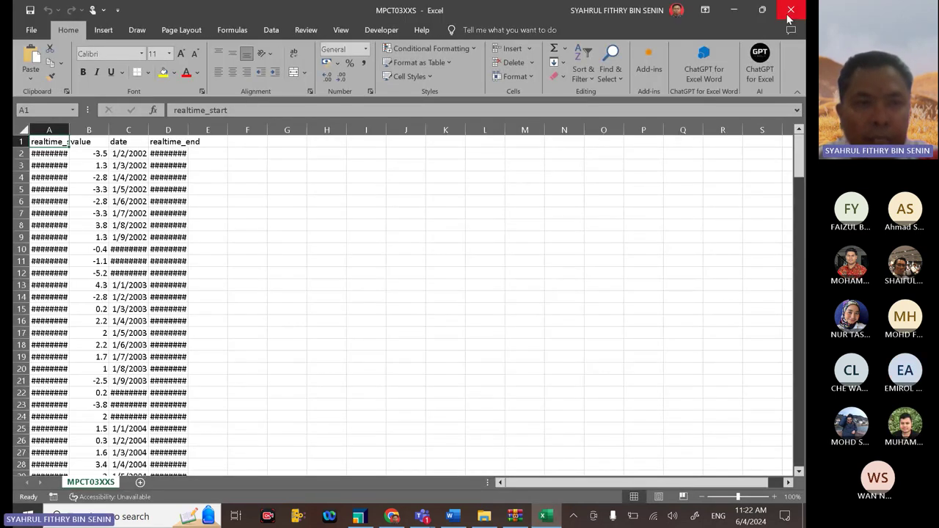
left_click(791, 12)
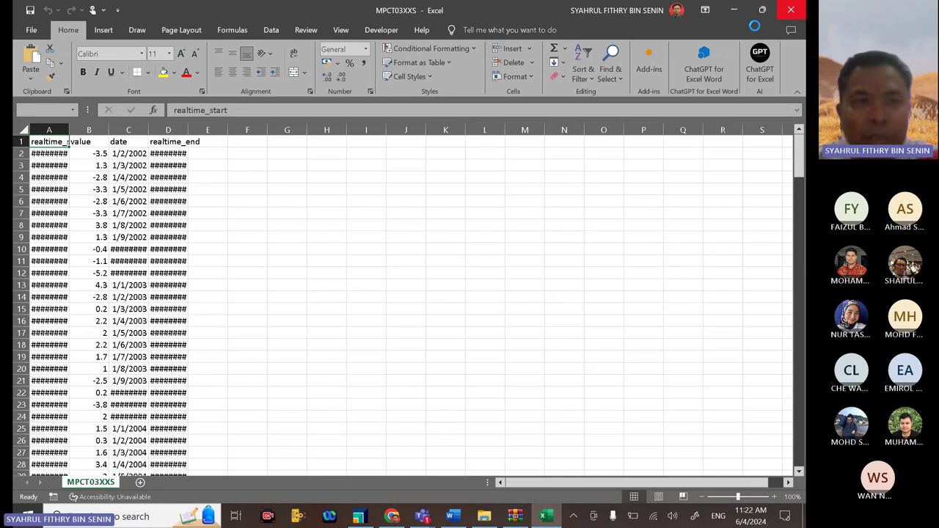
Step: Extract the selected MPCT03XXS.csv from the archive to the Desktop
left_click(81, 55)
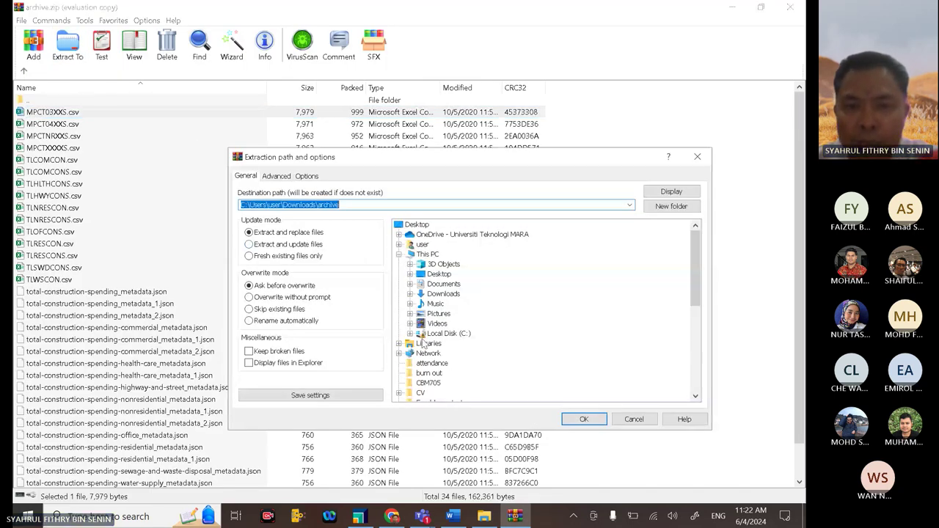
left_click(410, 276)
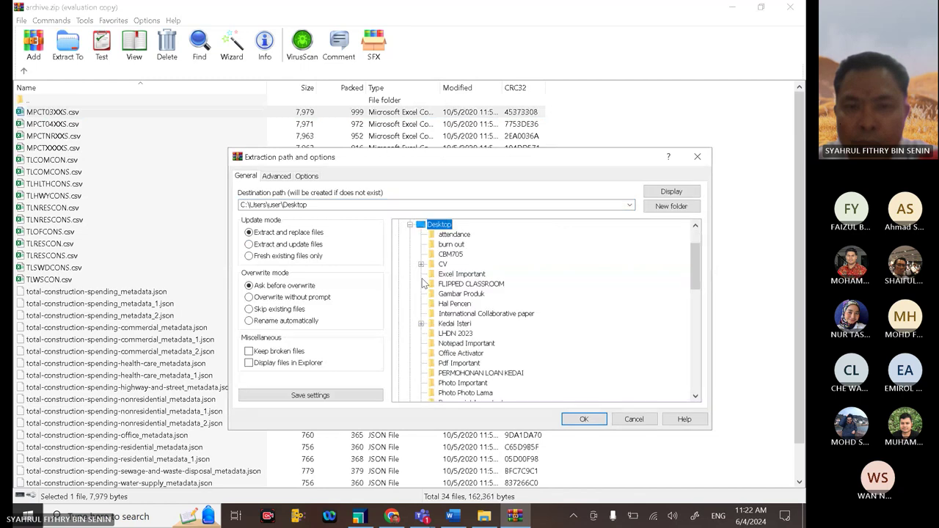
left_click(580, 419)
Step: Admit the guest waiting in the Teams meeting lobby, and minimize the meeting and the archive window
mouse_move(422, 515)
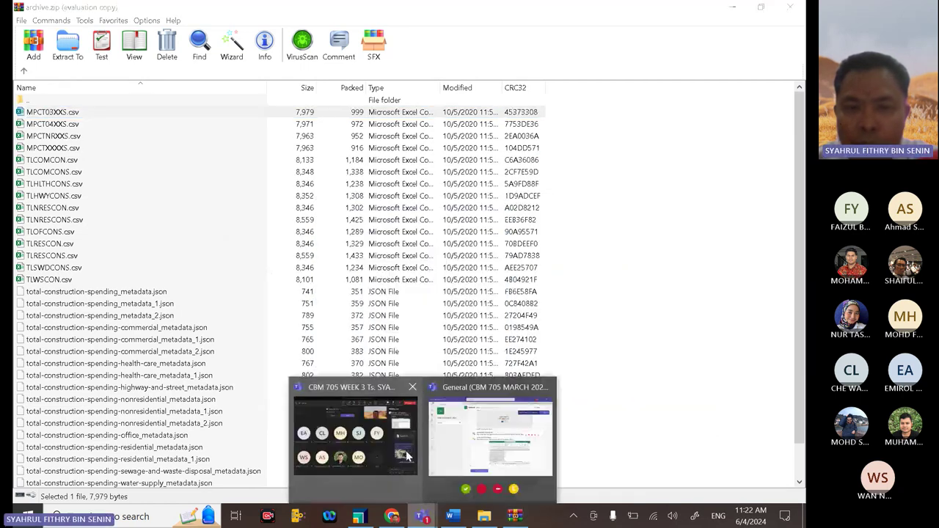
left_click(408, 456)
left_click(352, 125)
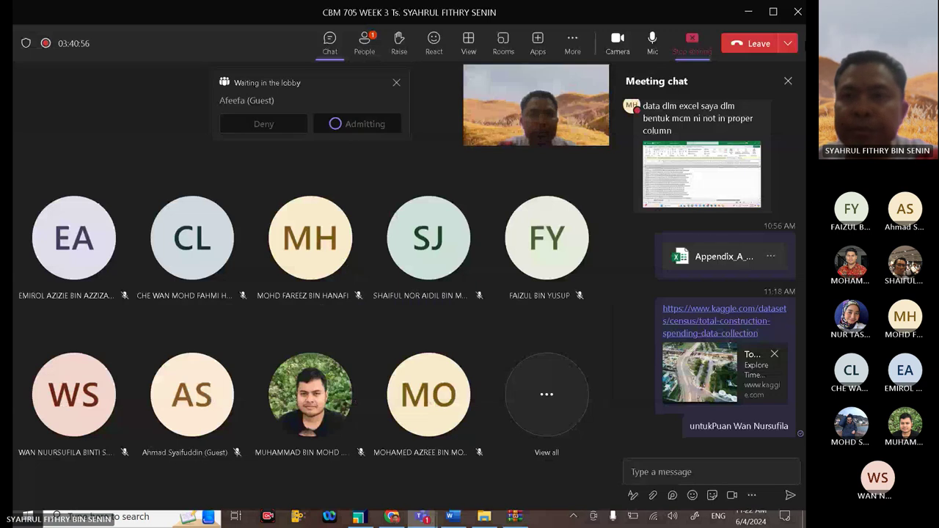
left_click(748, 15)
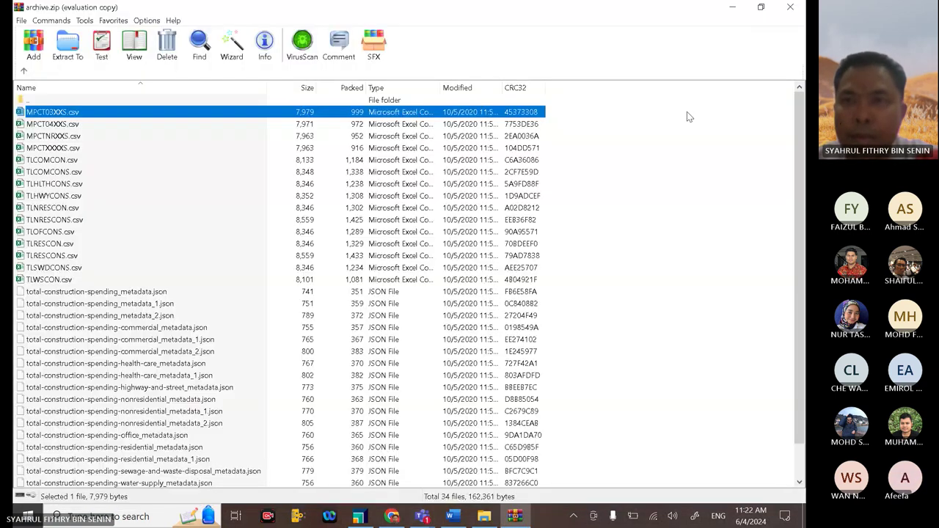
left_click(732, 7)
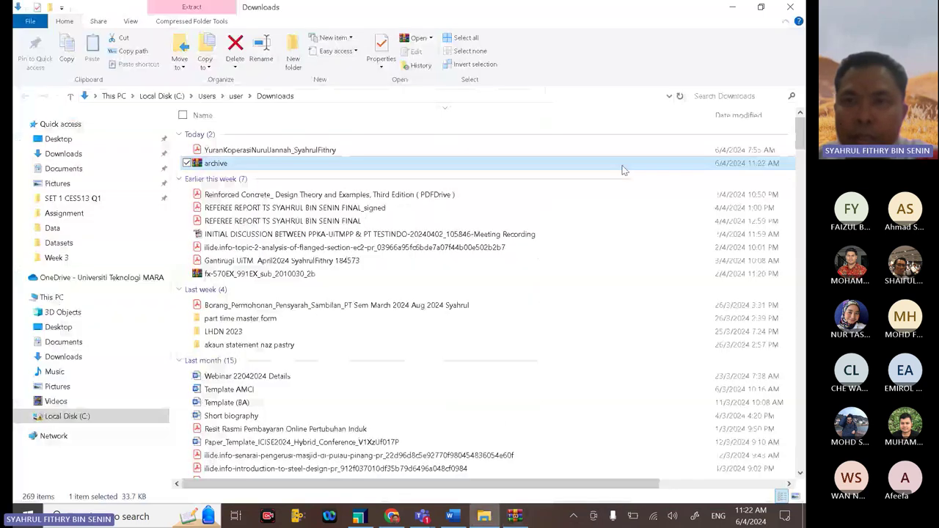
Step: Minimize the Downloads folder and switch to RapidMiner Studio
left_click(735, 8)
mouse_move(358, 516)
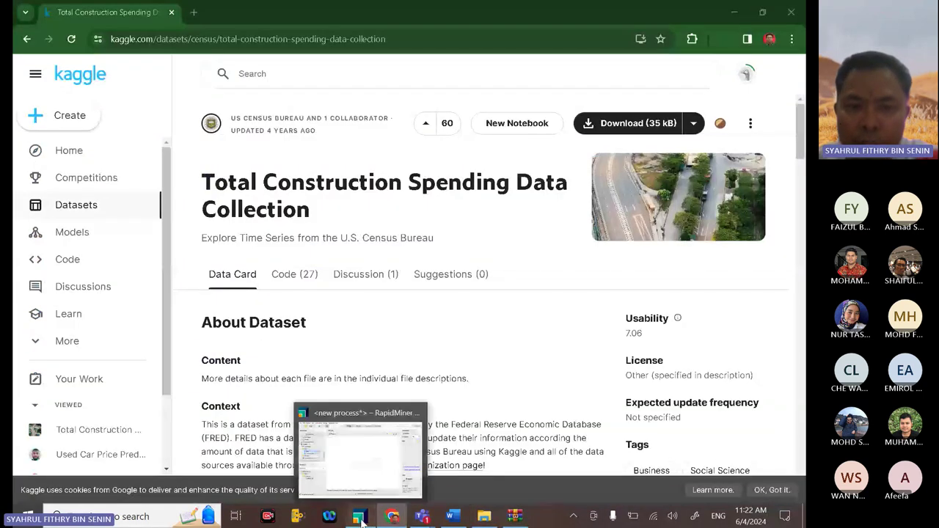
left_click(337, 447)
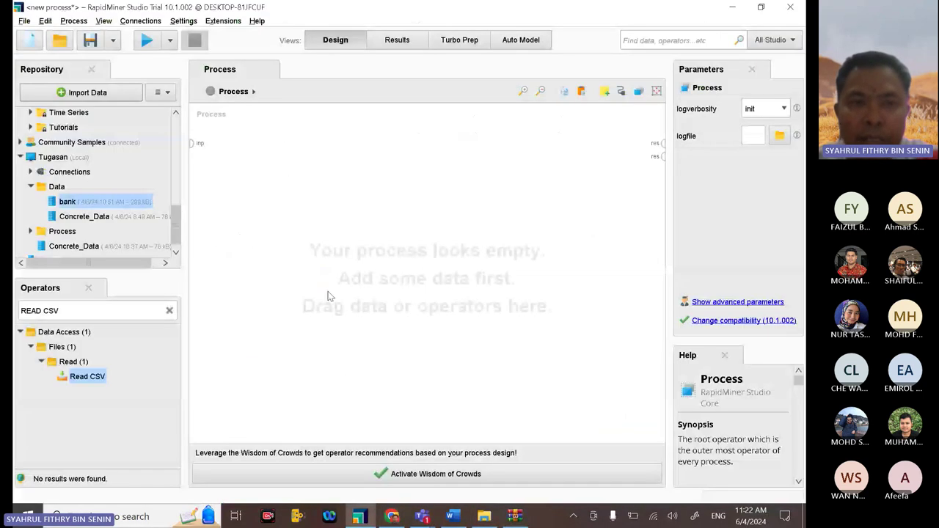
left_click(118, 92)
left_click(322, 131)
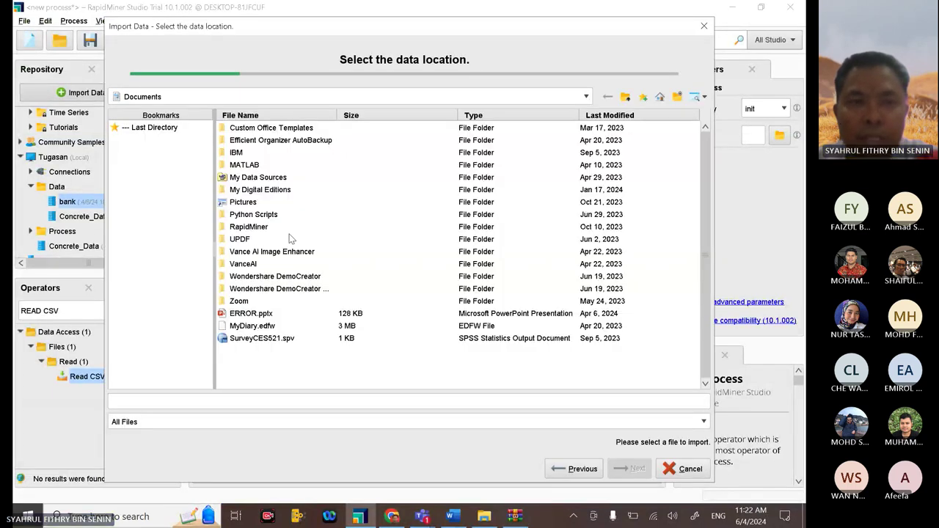
left_click(625, 97)
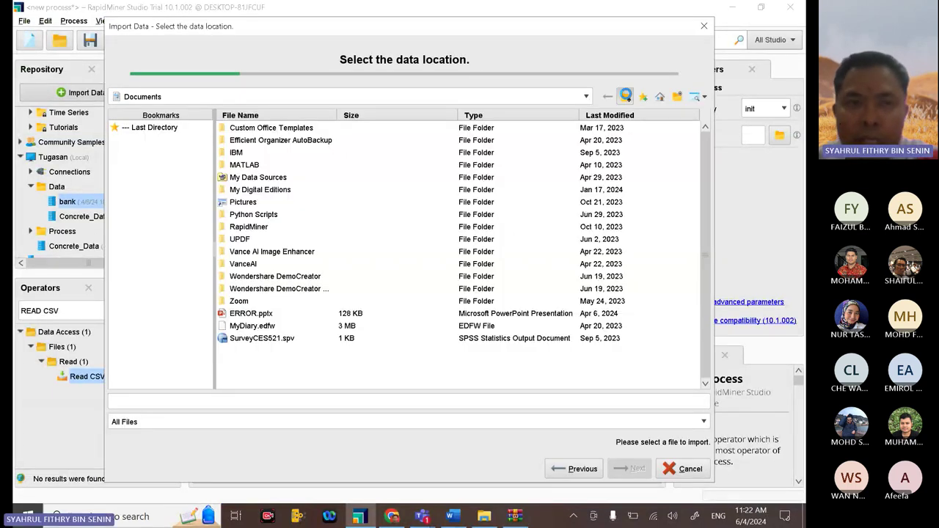
scroll(266, 304, "down", 1)
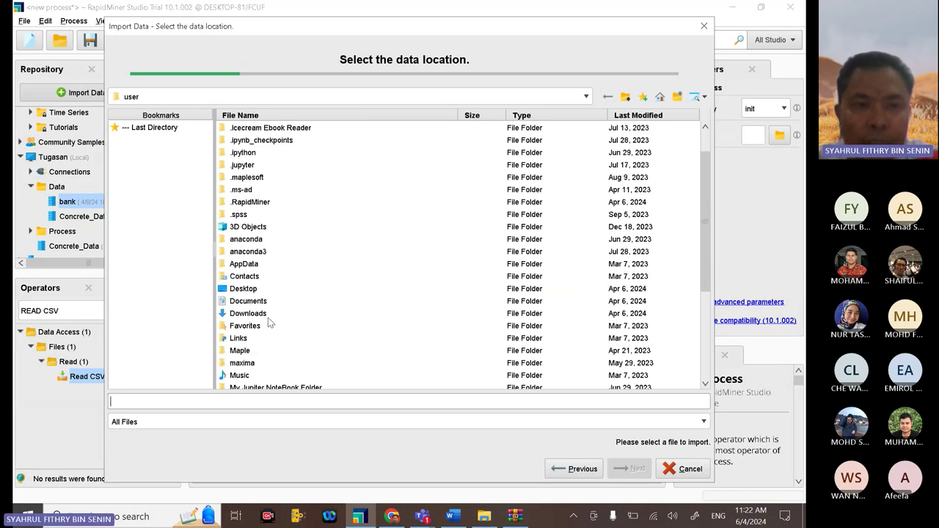
left_click(245, 315)
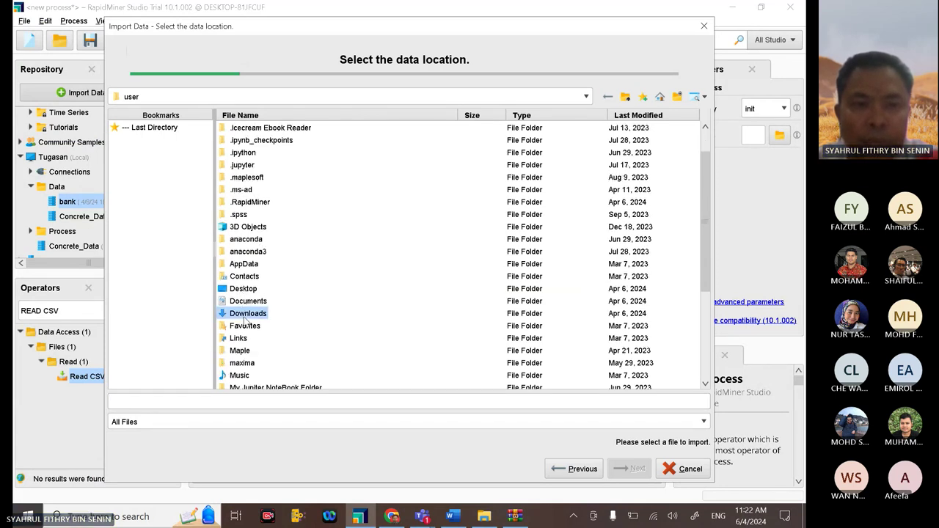
double_click(245, 315)
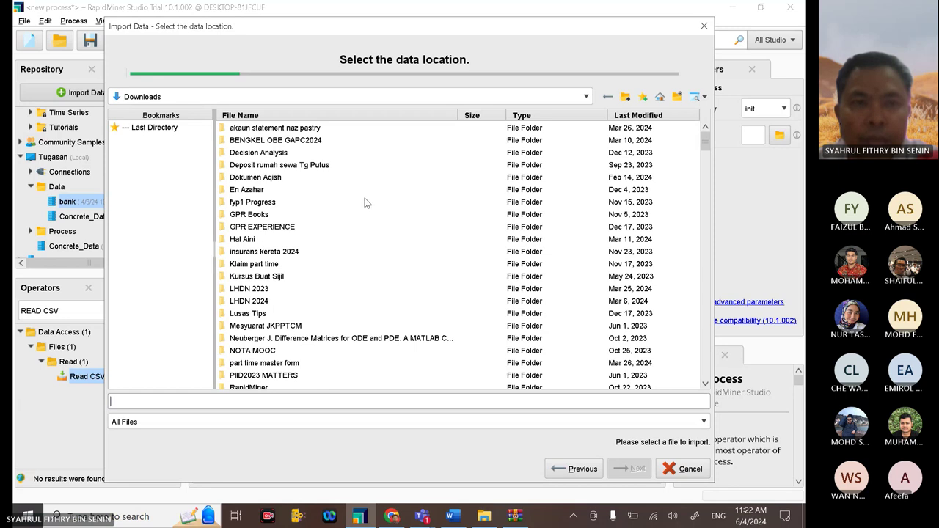
scroll(364, 203, "down", 3)
scroll(362, 205, "up", 3)
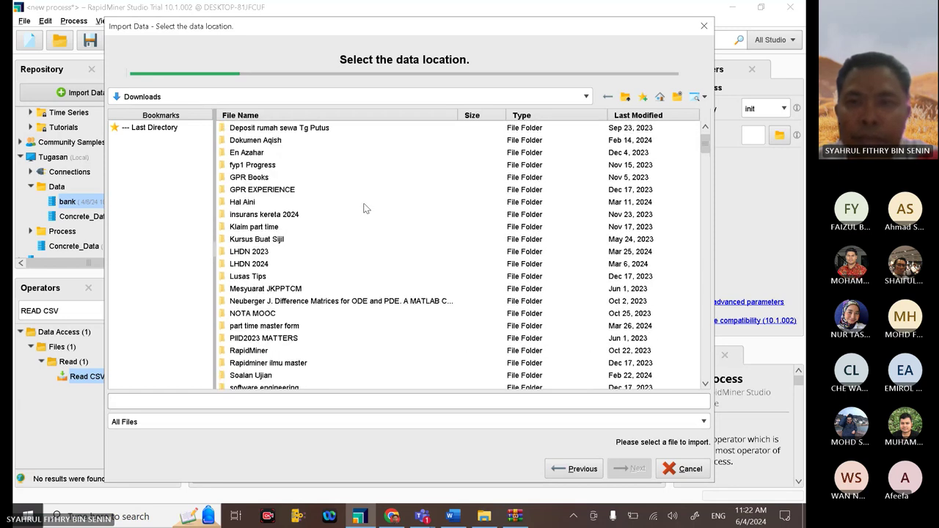
left_click(702, 27)
left_click(515, 517)
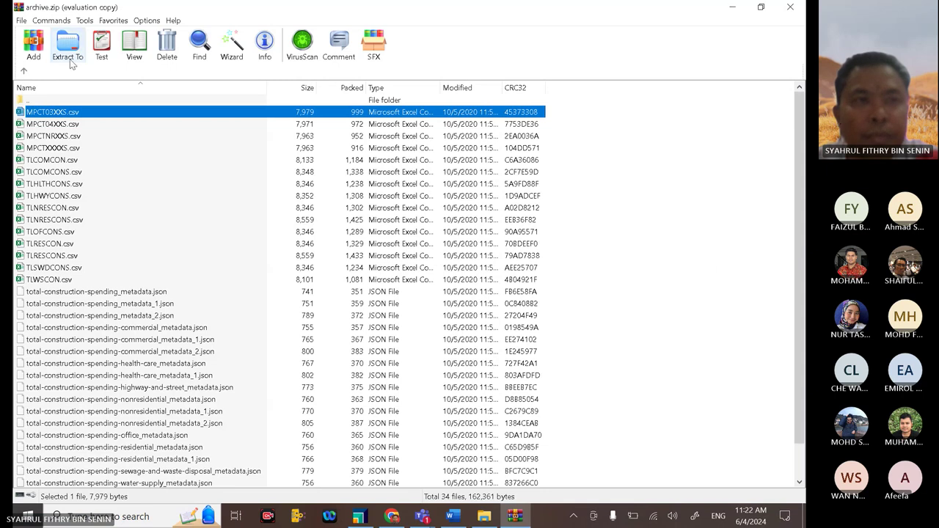
left_click(66, 46)
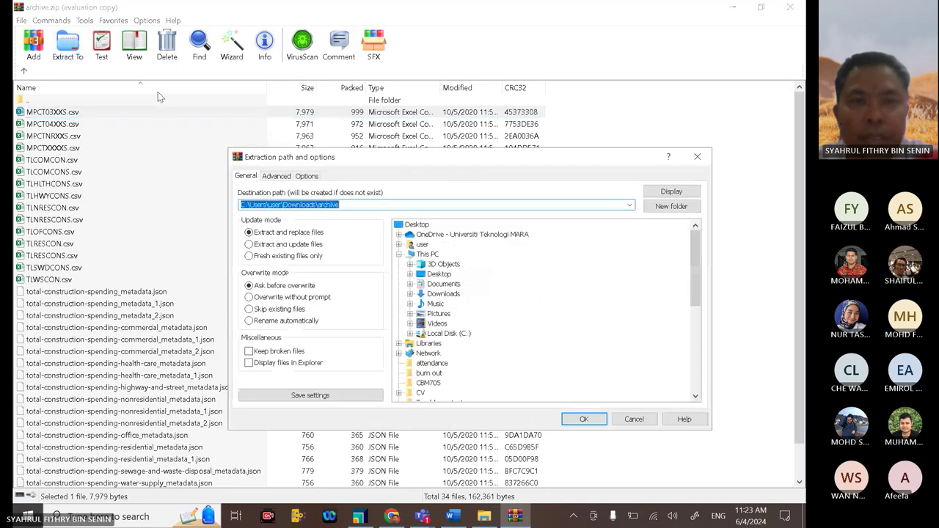
left_click(697, 156)
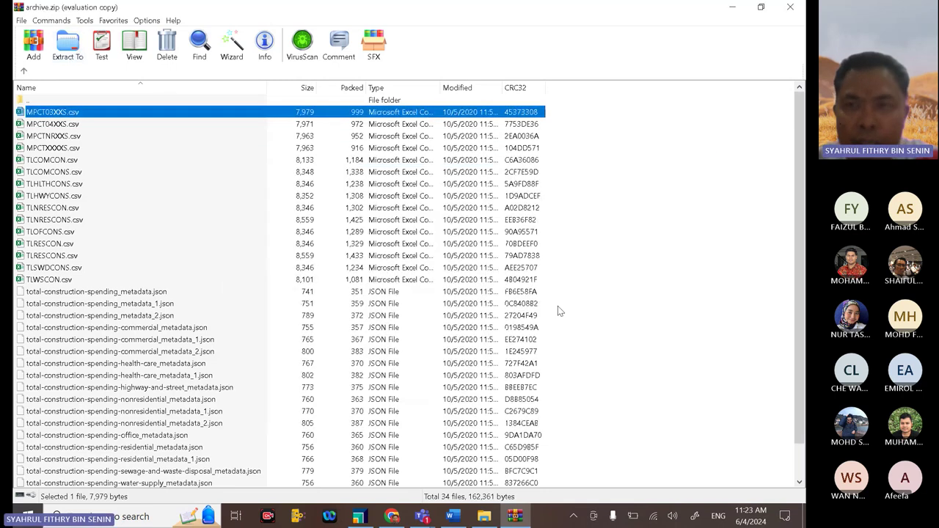
left_click(736, 7)
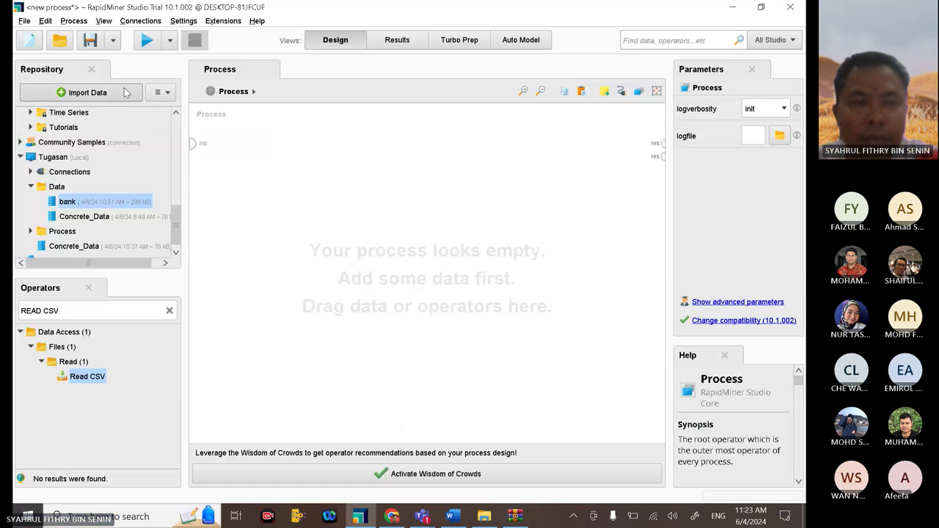
Step: Start a data import from the local computer and select MPCT03XXS.csv in the user's Desktop folder
left_click(125, 92)
left_click(284, 138)
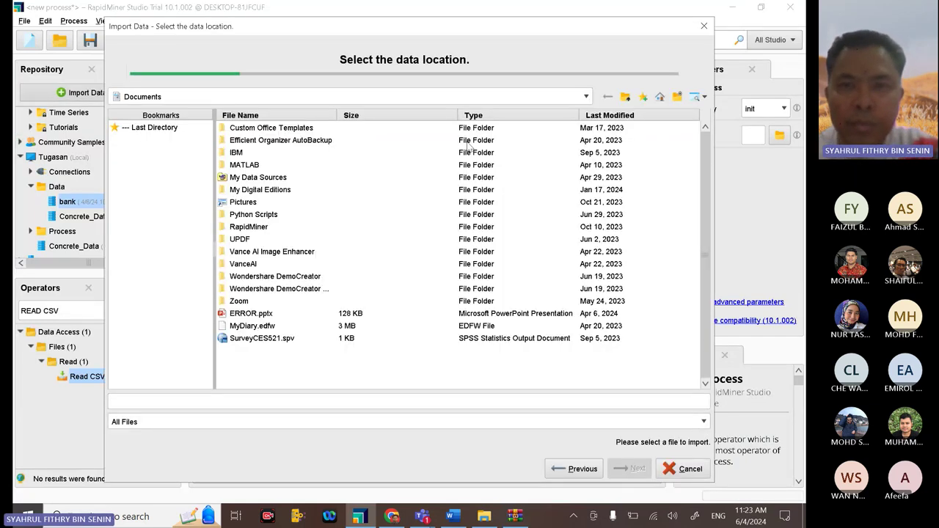
left_click(625, 96)
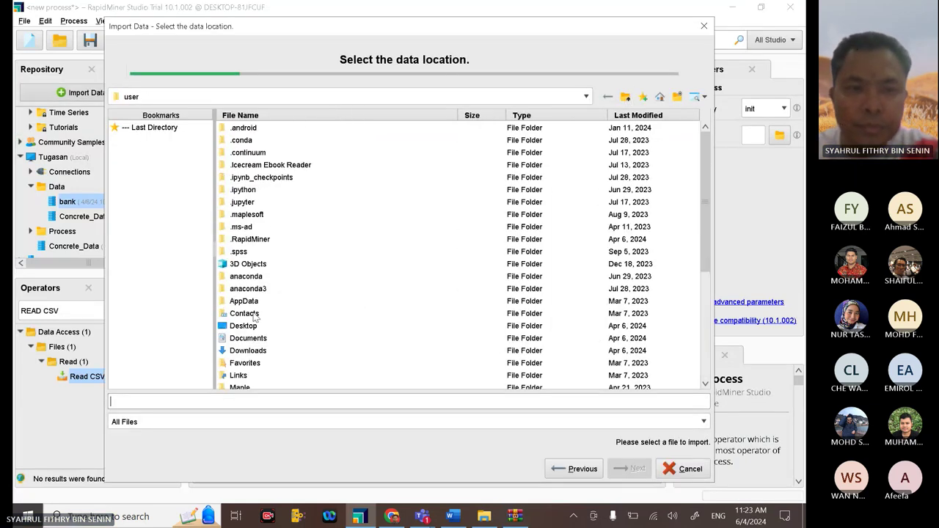
double_click(242, 326)
scroll(362, 283, "down", 6)
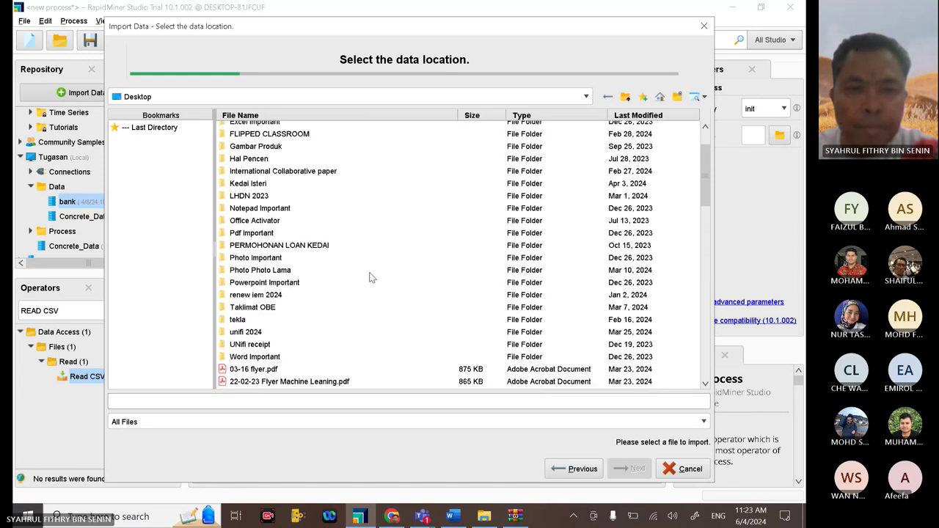
scroll(373, 268, "down", 9)
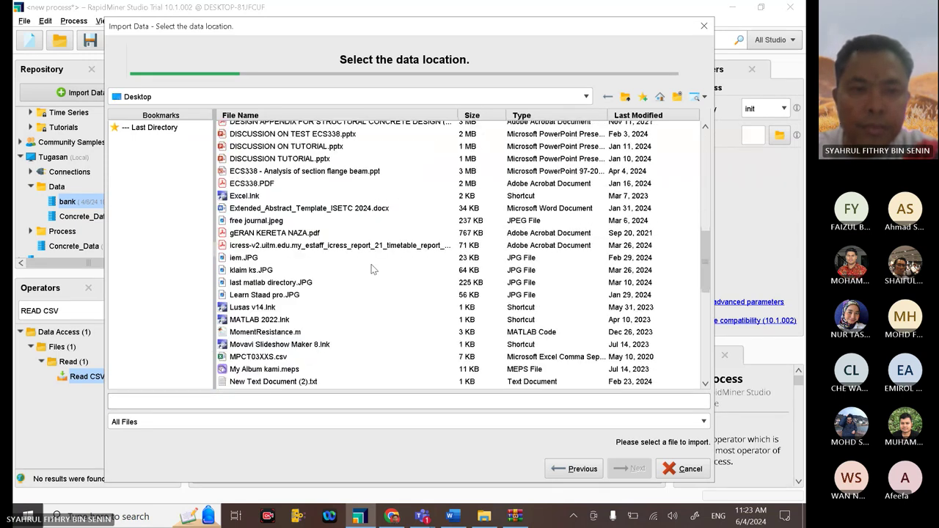
left_click(273, 283)
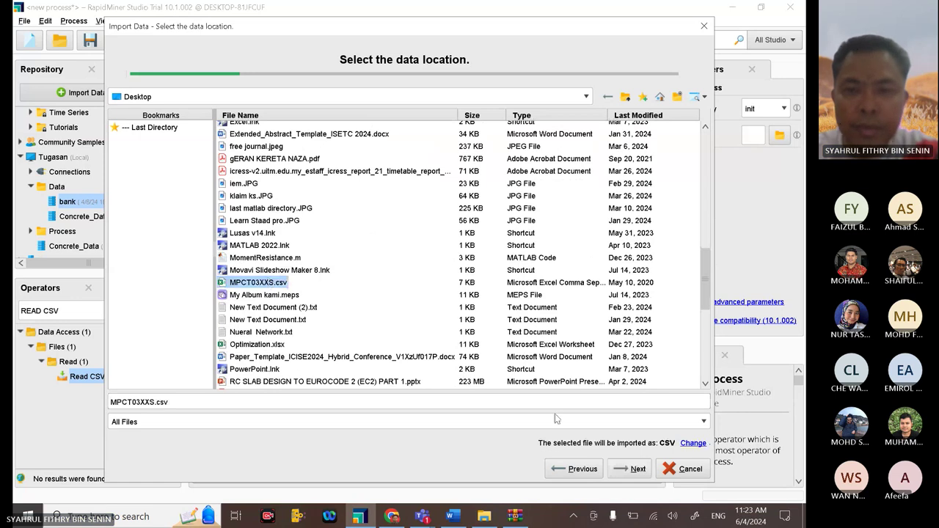
Step: Accept the proposed CSV format and column types, and store the data as MPCT03XXS in the Tugasan repository's Data folder
left_click(645, 472)
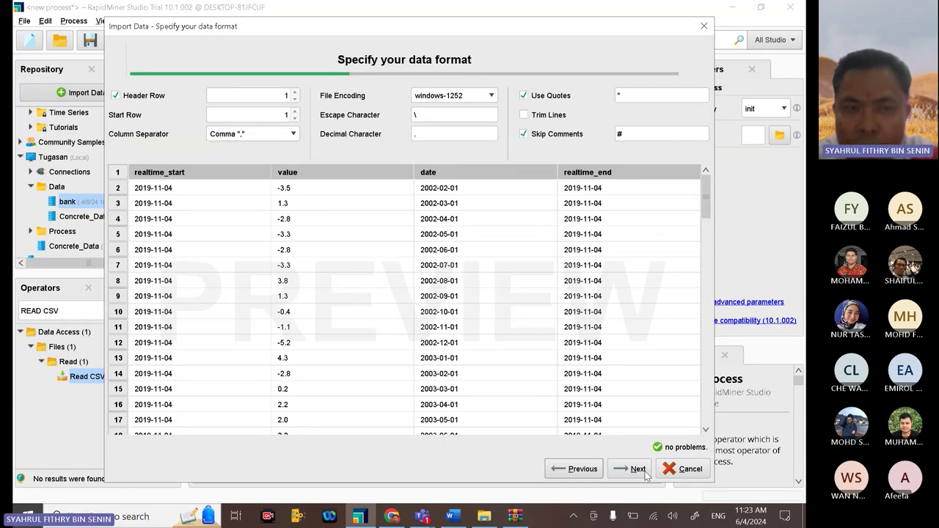
left_click(644, 472)
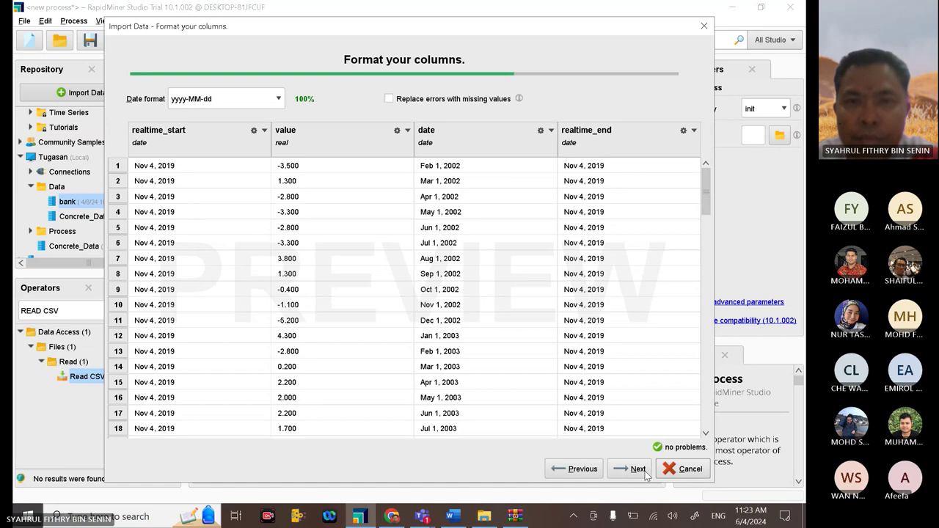
left_click(637, 470)
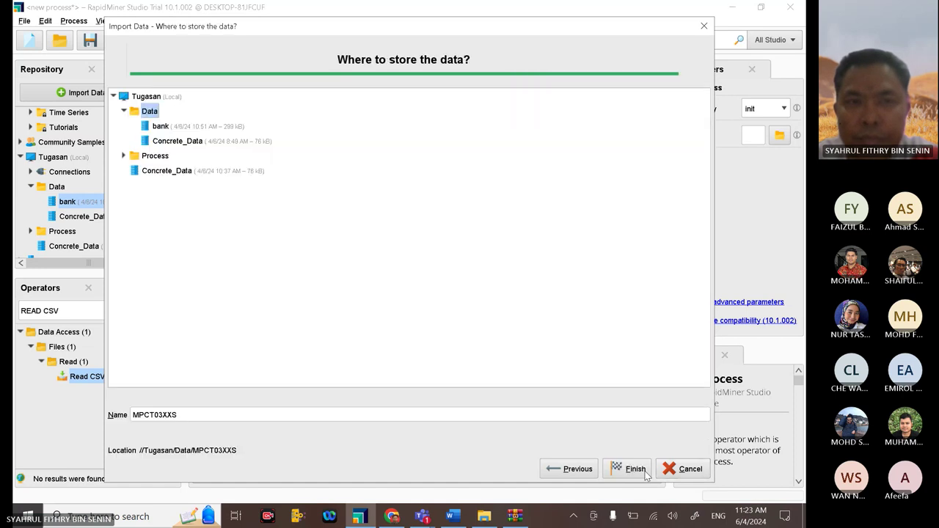
left_click(630, 469)
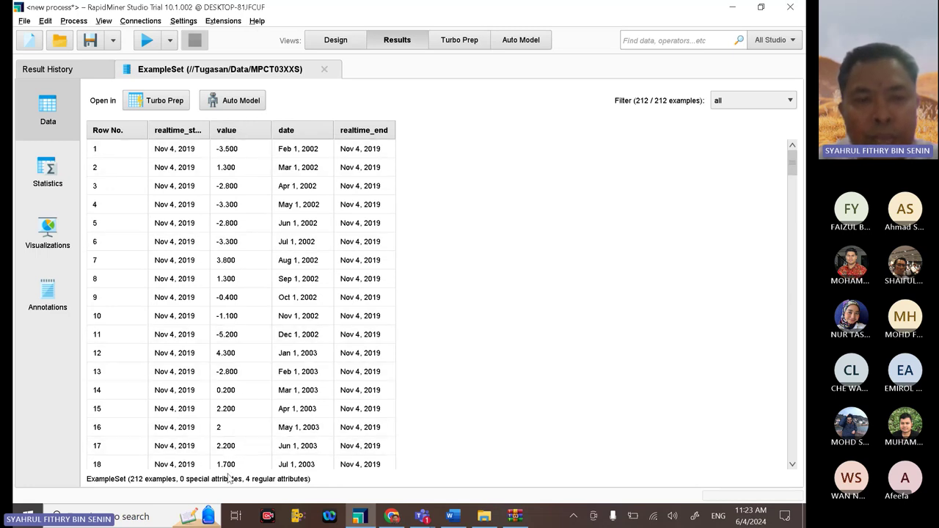
Step: Review the rows of the imported MPCT03XXS example set and return to the process design view
scroll(493, 302, "down", 8)
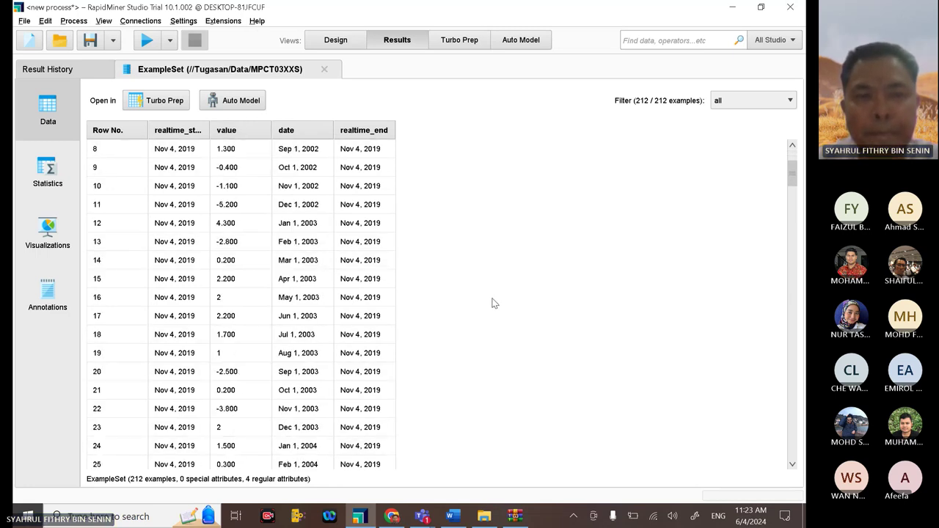
scroll(493, 294, "up", 8)
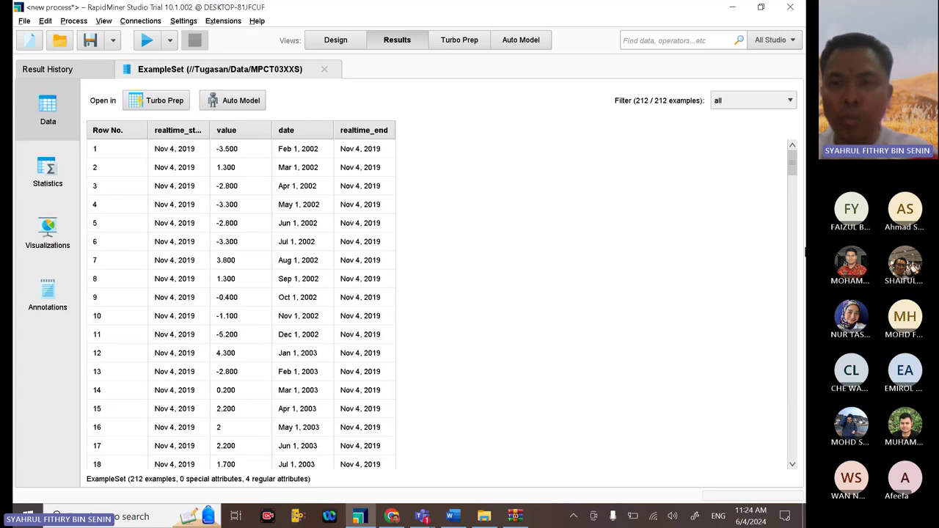
left_click(790, 194)
left_click_drag(791, 194, 791, 151)
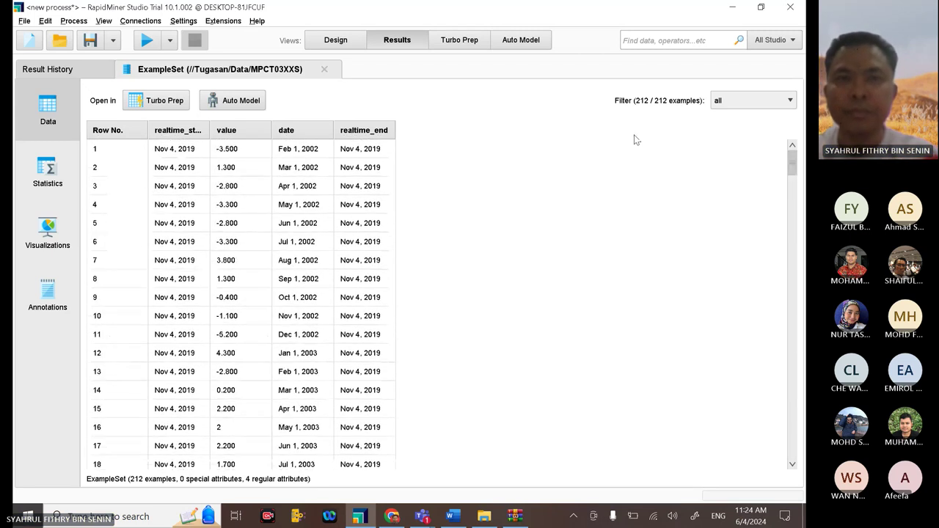
left_click(339, 41)
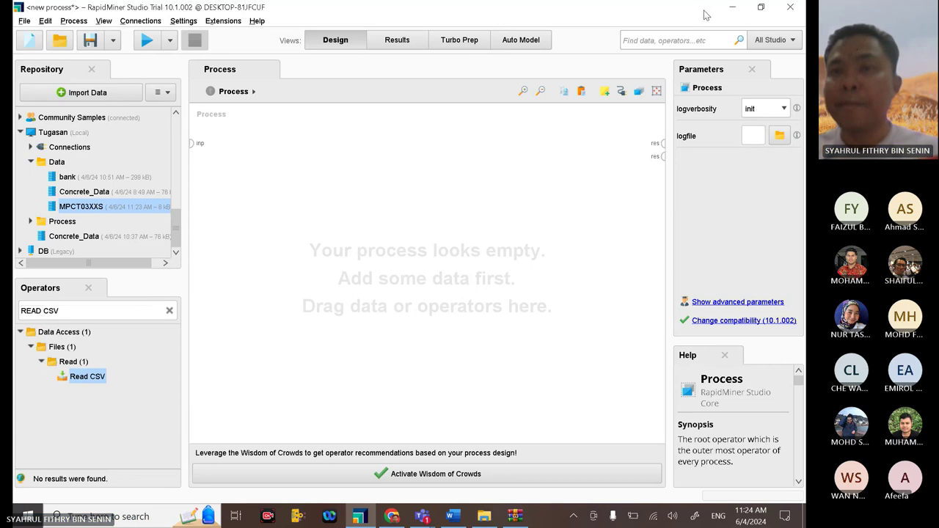
Step: Check the Teams meeting window and its chat, clearing RapidMiner and the browser from the desktop
left_click(732, 7)
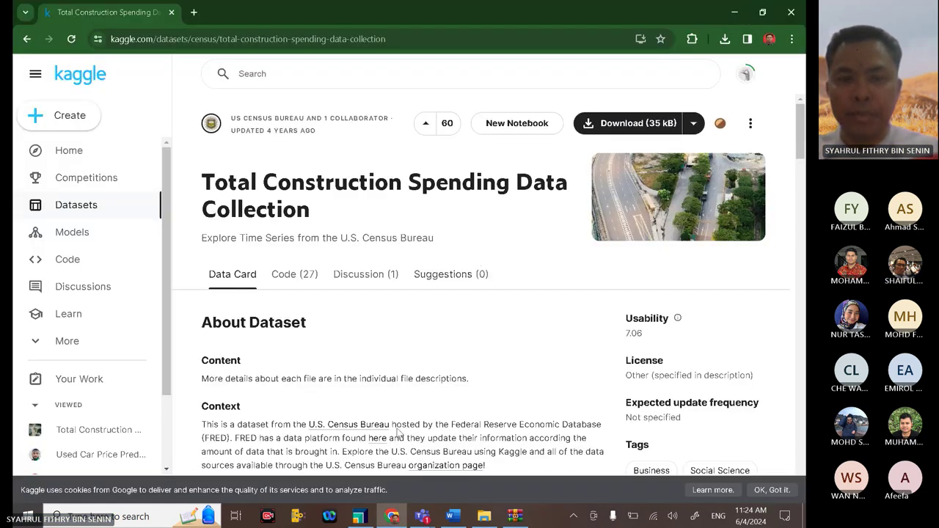
mouse_move(422, 516)
left_click(341, 457)
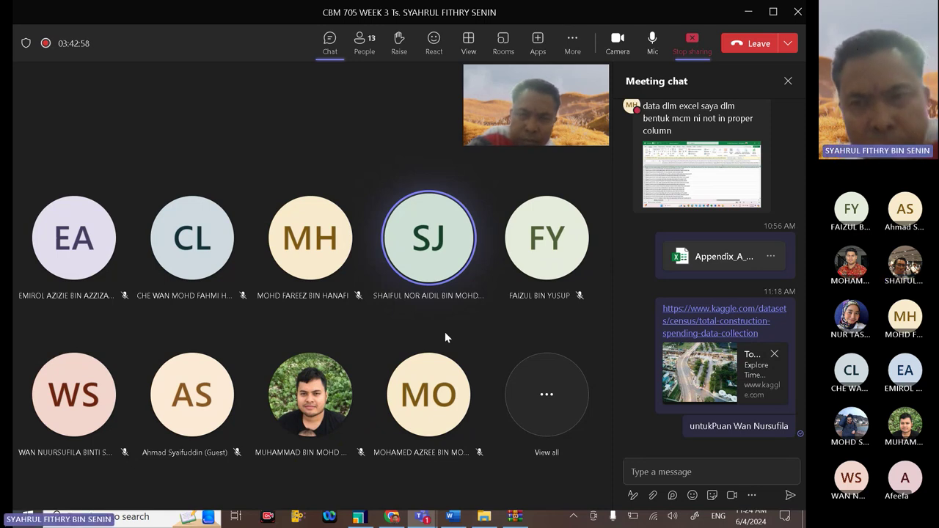
left_click(698, 55)
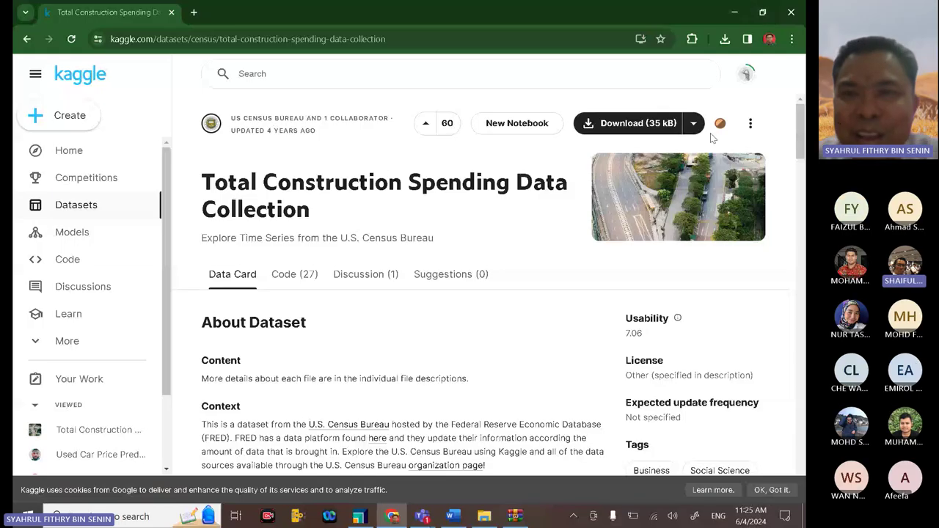
left_click(736, 13)
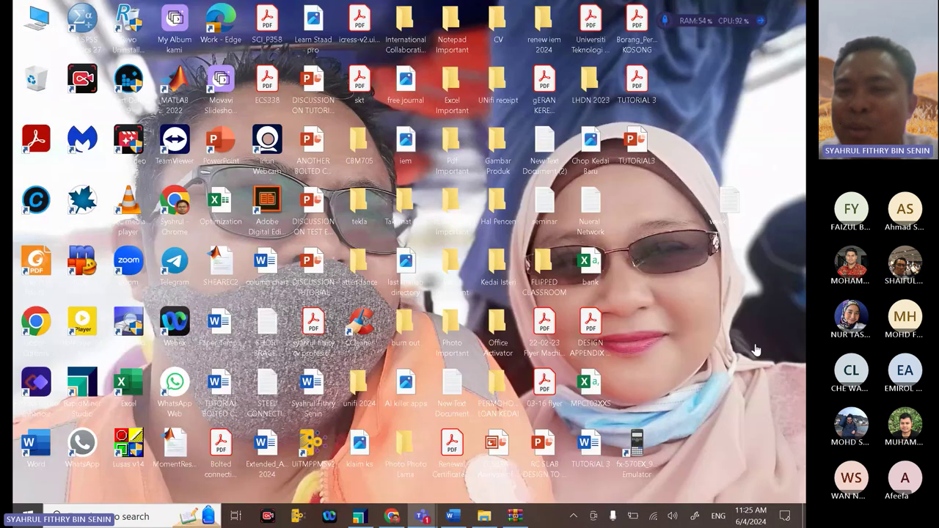
Step: Copy the Bank+Marketing dataset URL from row 12 of the Word assignment table, and switch to the Kaggle page in Chrome
mouse_move(406, 517)
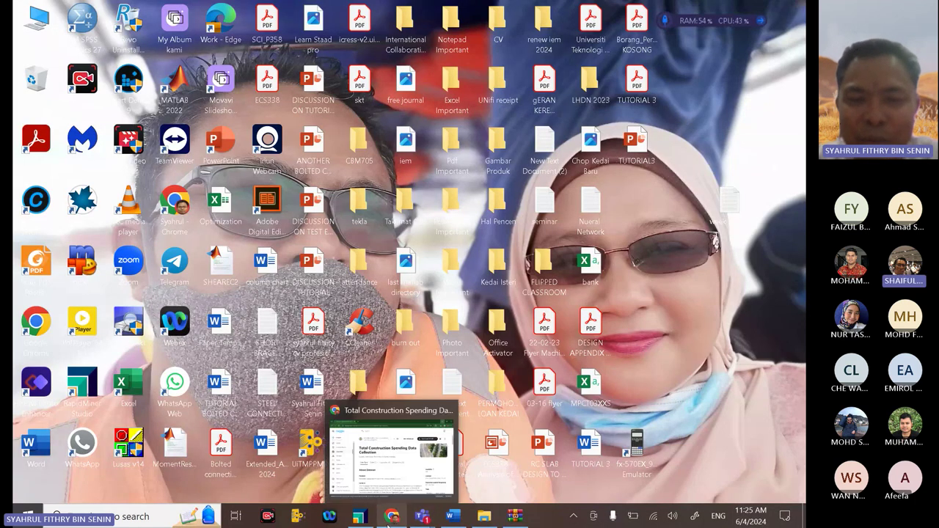
left_click(453, 516)
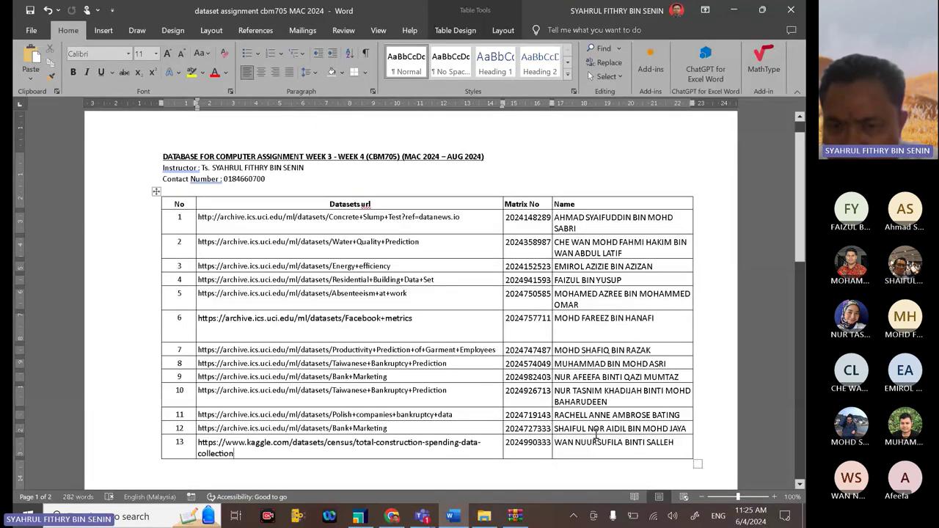
left_click_drag(391, 426, 340, 439)
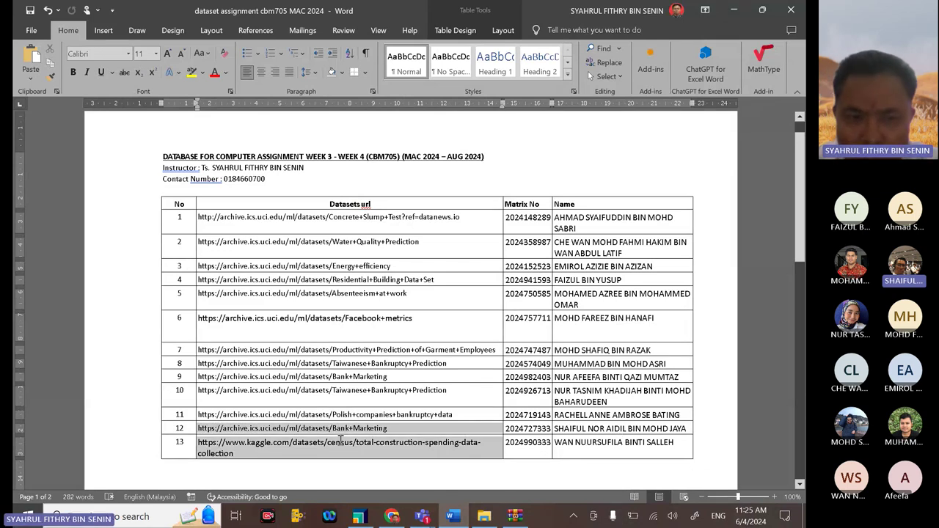
left_click_drag(208, 430, 206, 429)
right_click(206, 430)
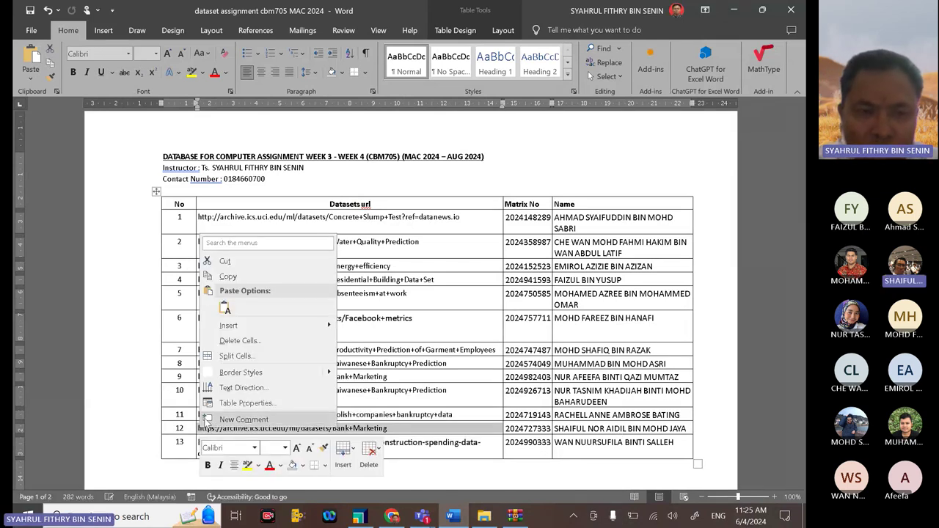
left_click(228, 277)
left_click(734, 11)
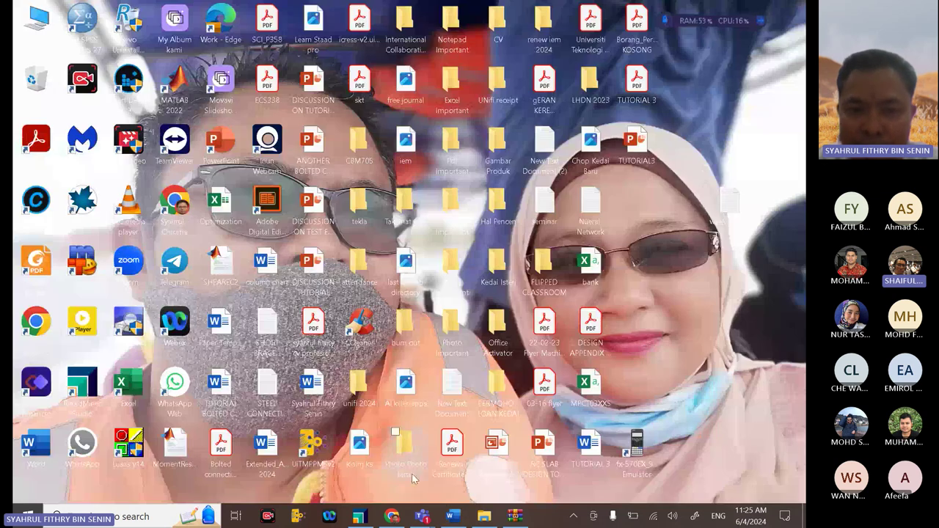
left_click(392, 517)
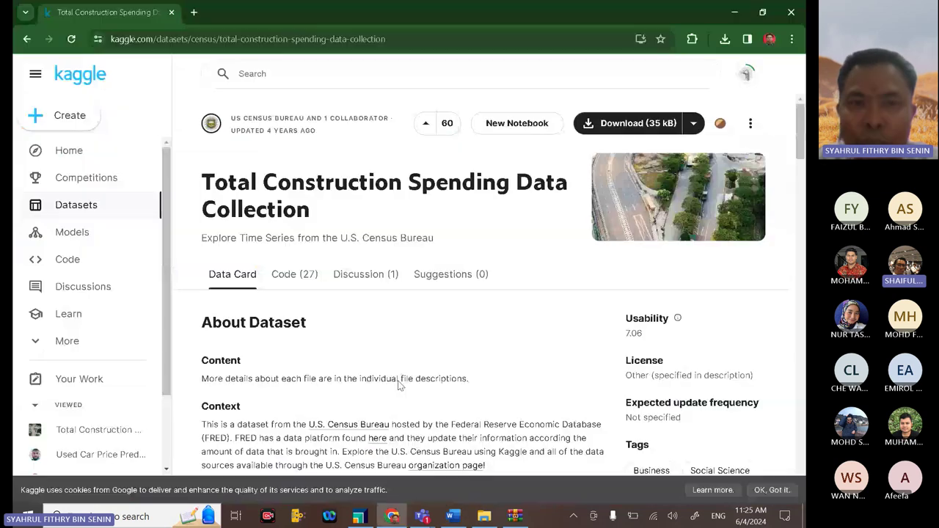
Step: Open the copied Bank+Marketing URL in a new browser tab, then download the dataset archive and open it
left_click(195, 13)
right_click(210, 40)
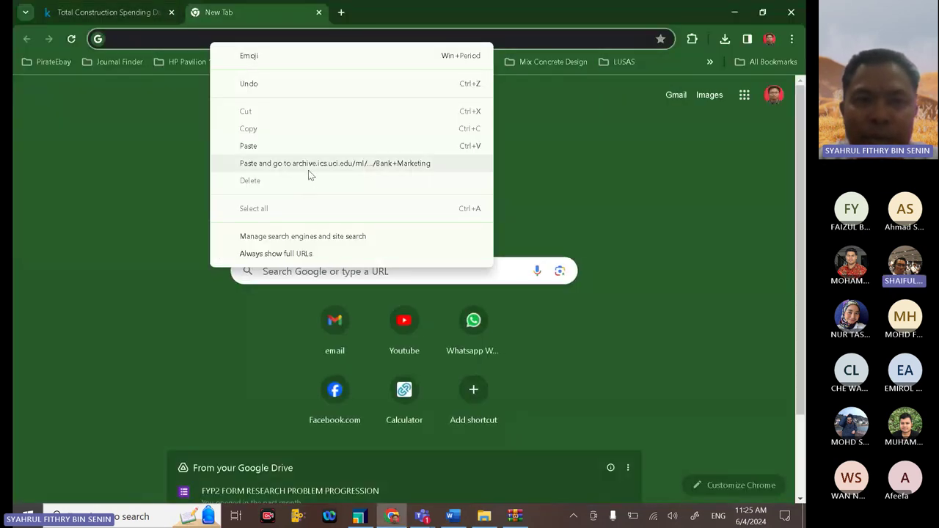
left_click(308, 164)
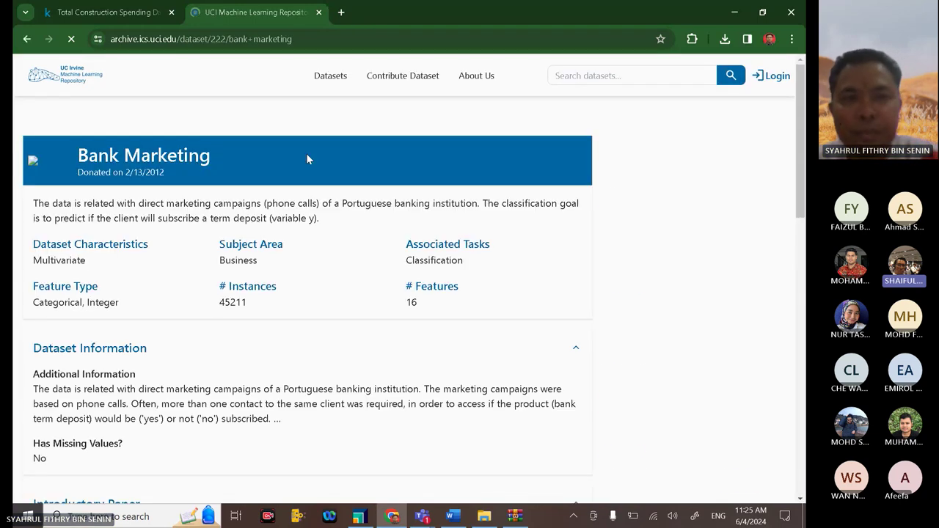
left_click(685, 151)
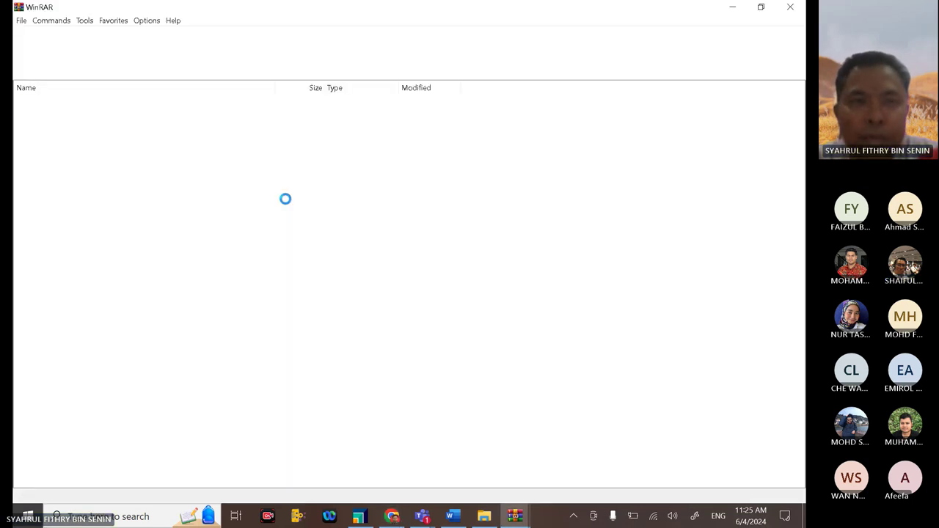
left_click(637, 65)
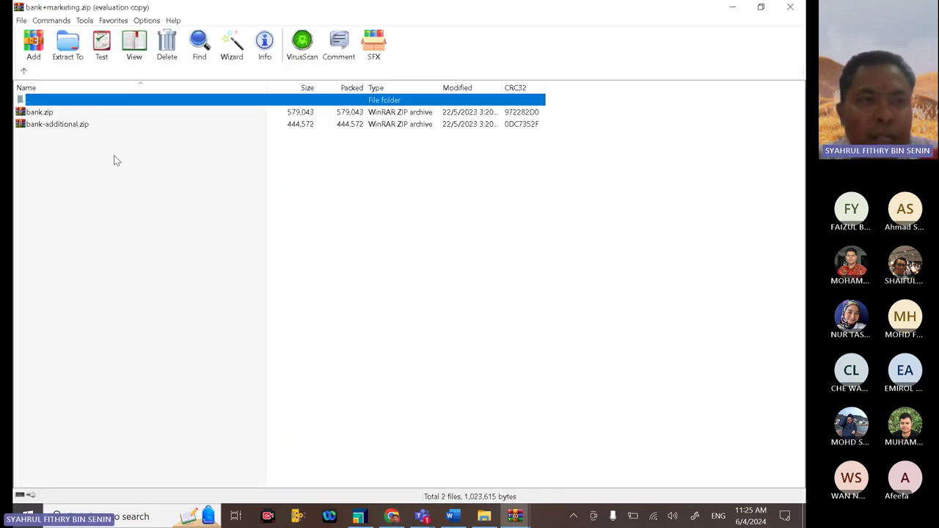
Step: Extract bank.csv from the nested bank.zip to the Desktop, replacing the existing copy, and close the archive windows
double_click(46, 113)
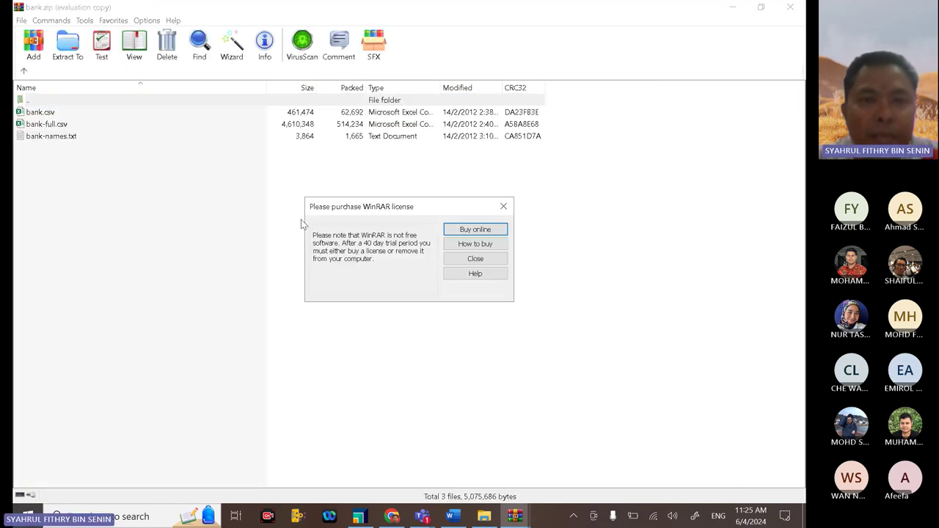
left_click(475, 258)
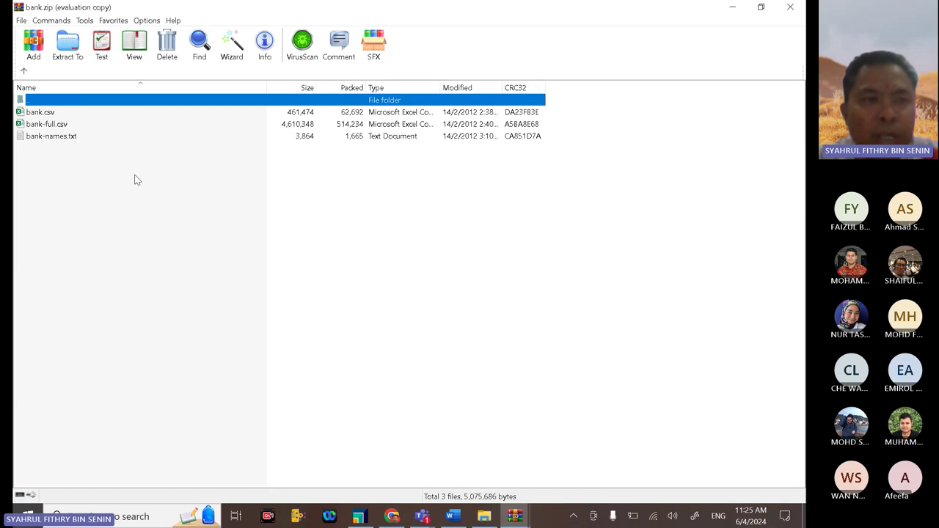
left_click(64, 124)
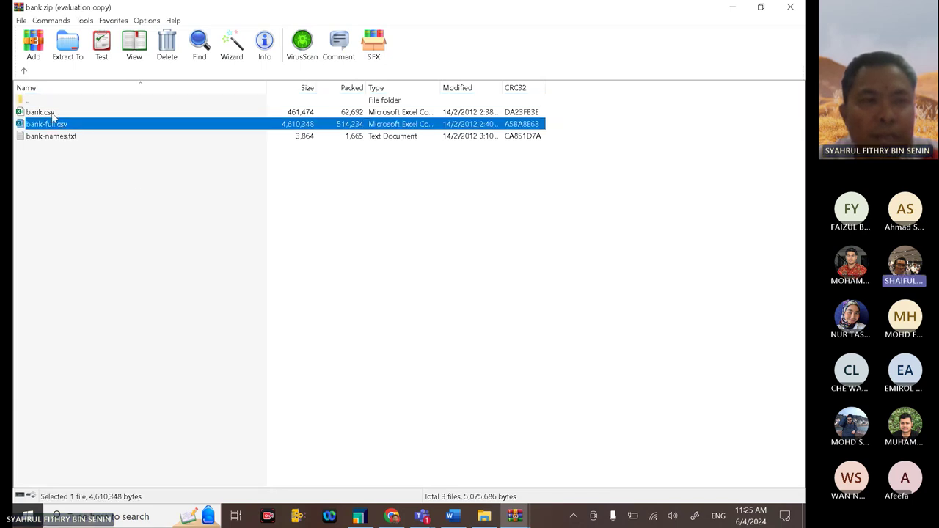
left_click(54, 114)
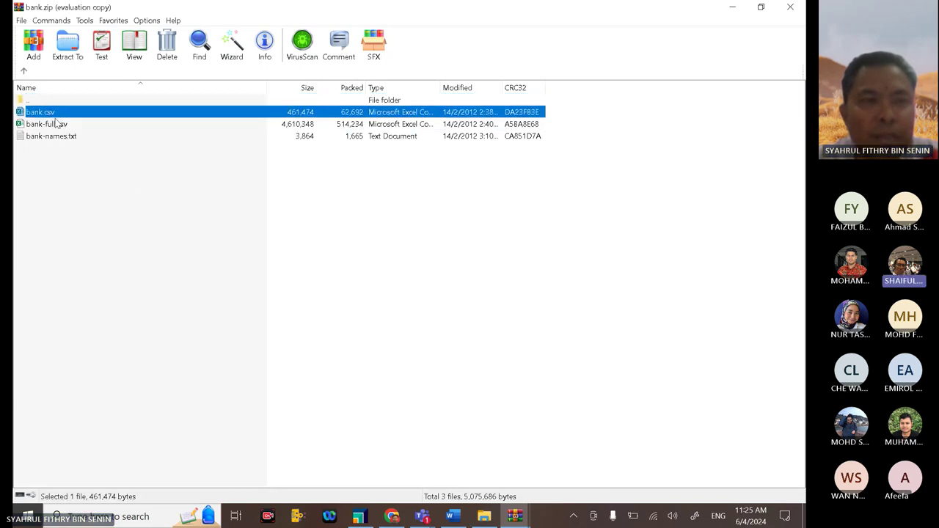
left_click(81, 59)
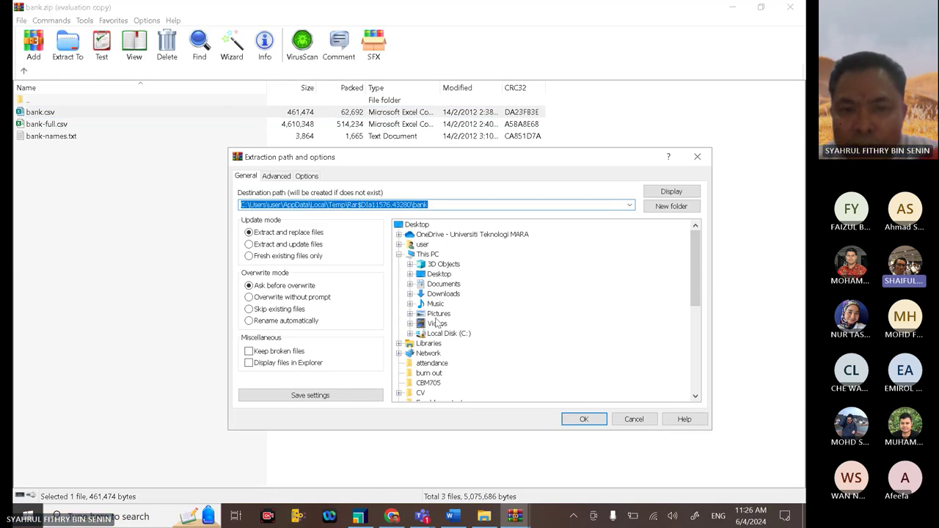
scroll(438, 326, "down", 1)
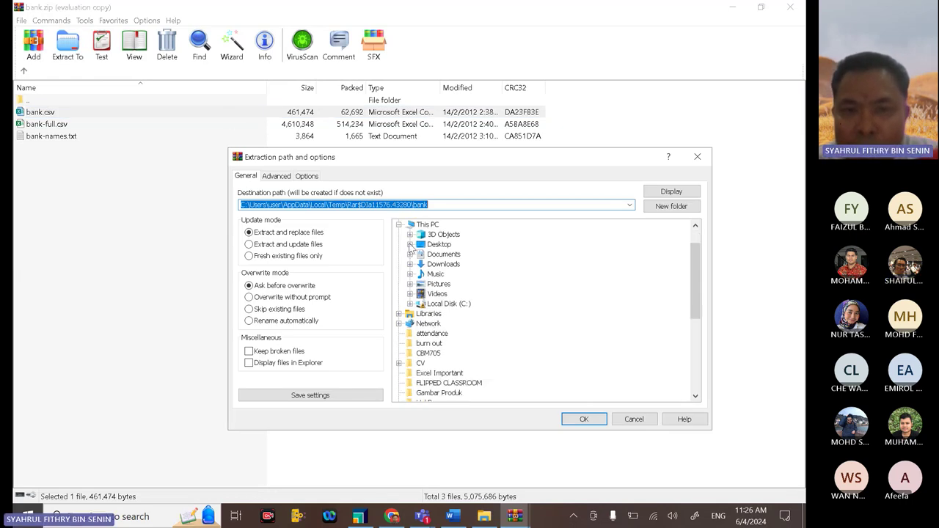
left_click(410, 245)
left_click(566, 415)
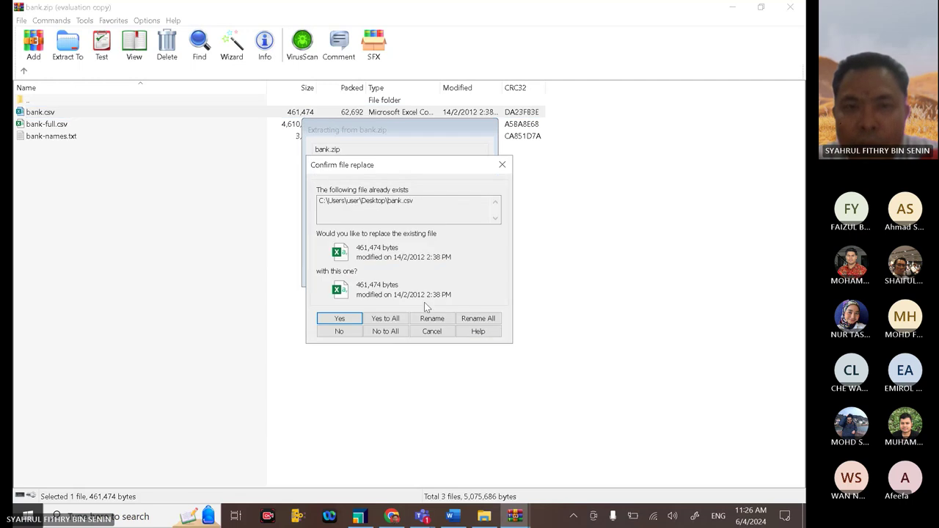
left_click(336, 320)
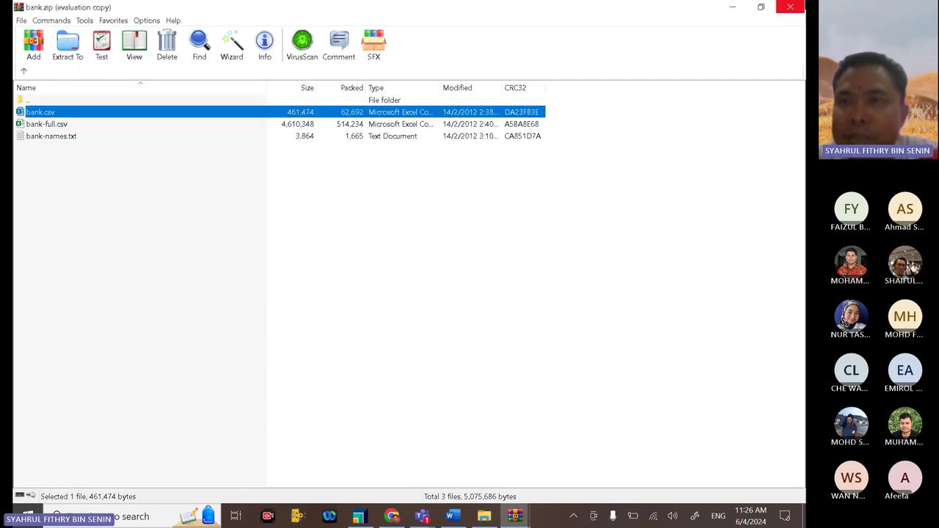
left_click(790, 6)
left_click(790, 6)
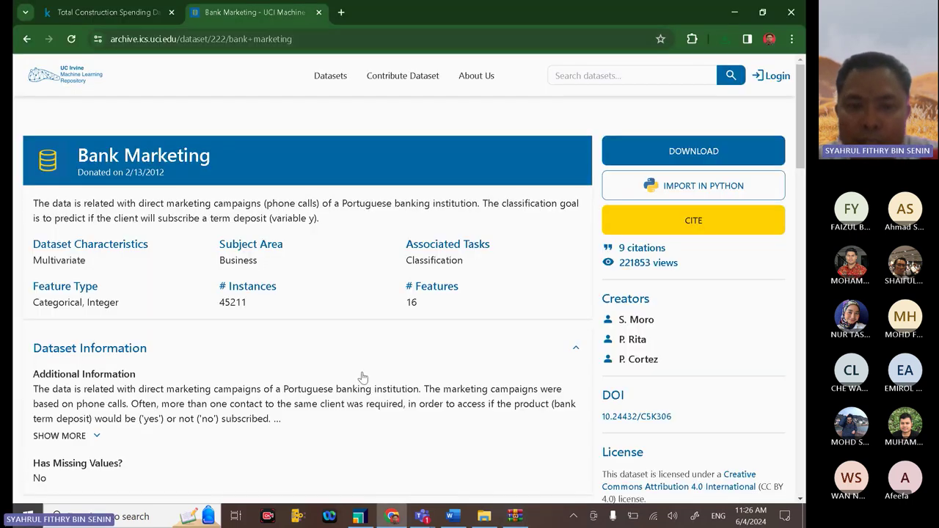
Step: Switch to RapidMiner Studio, check the Teams meeting window and return to the empty process
left_click(359, 517)
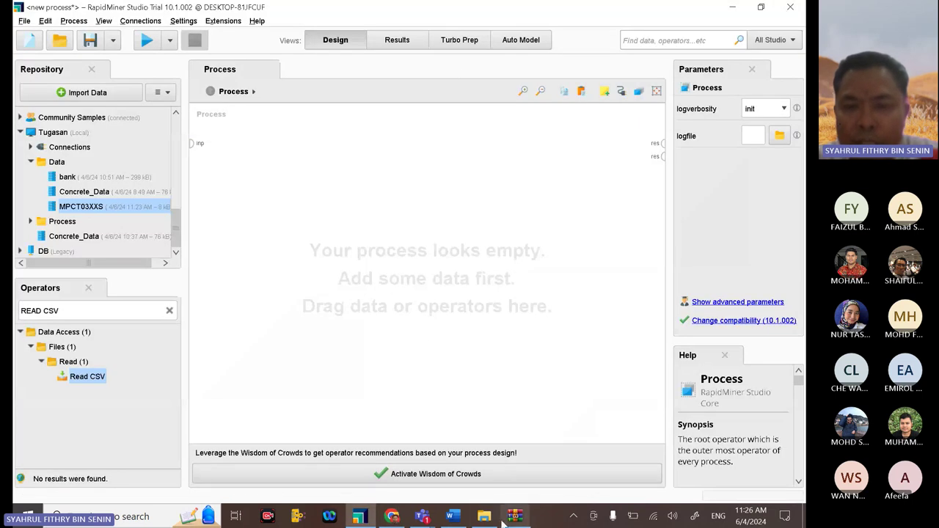
mouse_move(422, 517)
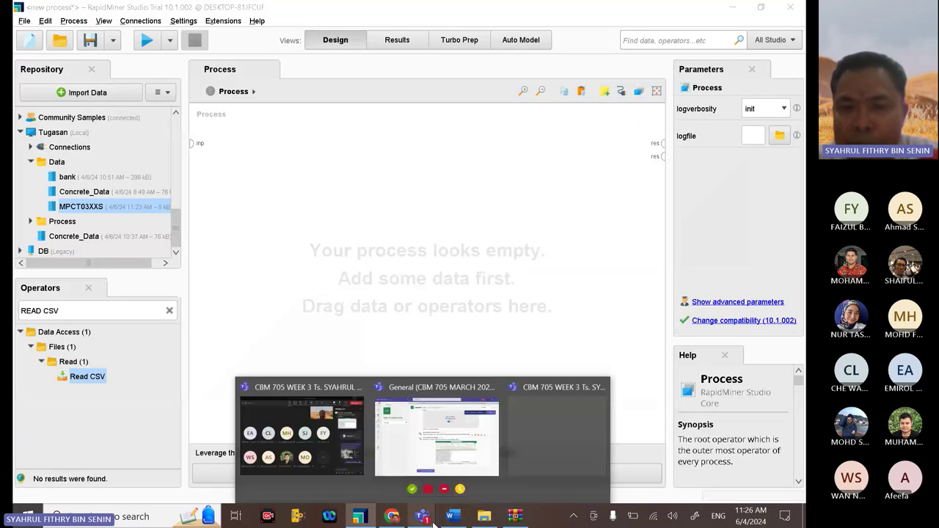
left_click(345, 449)
left_click(748, 10)
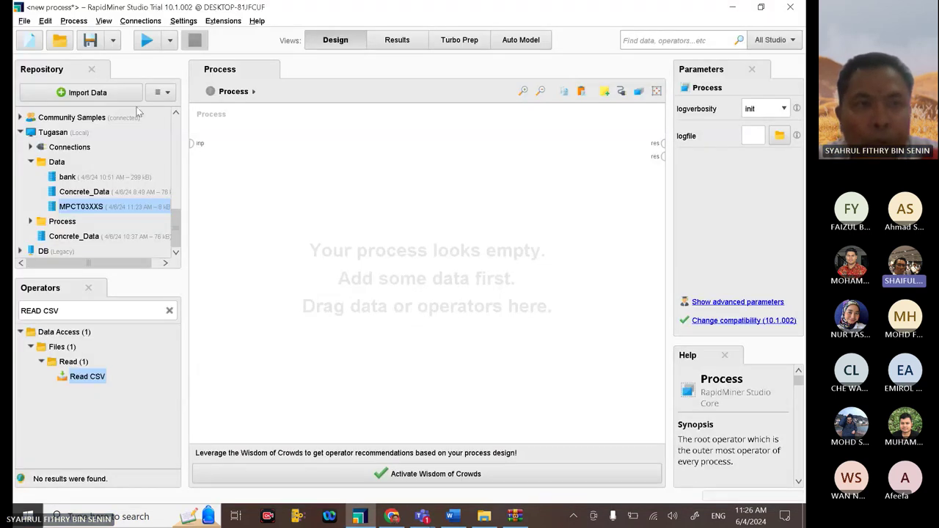
Step: Add the bank data from the Tugasan repository to the process, wired to the result port, and run it to view the rows
left_click(89, 181)
left_click_drag(87, 182, 658, 143)
left_click(422, 219)
left_click(147, 40)
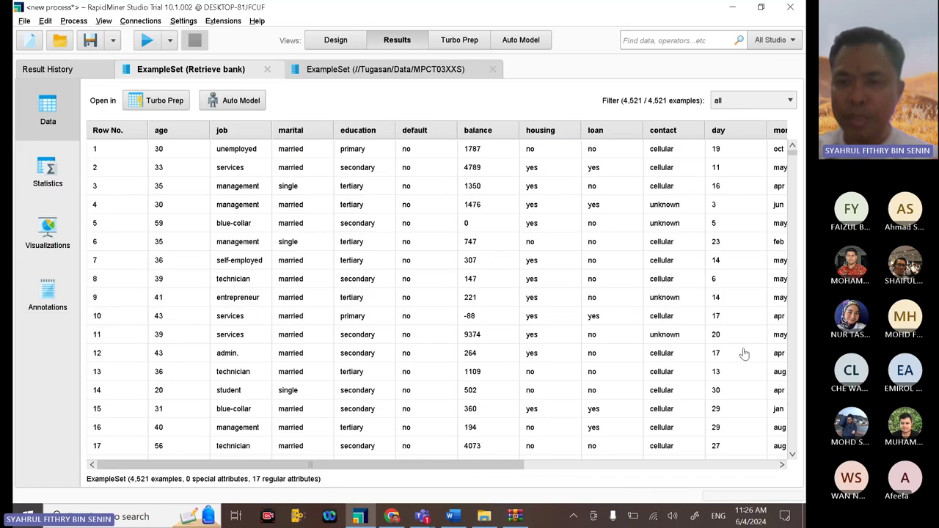
left_click_drag(516, 466, 503, 436)
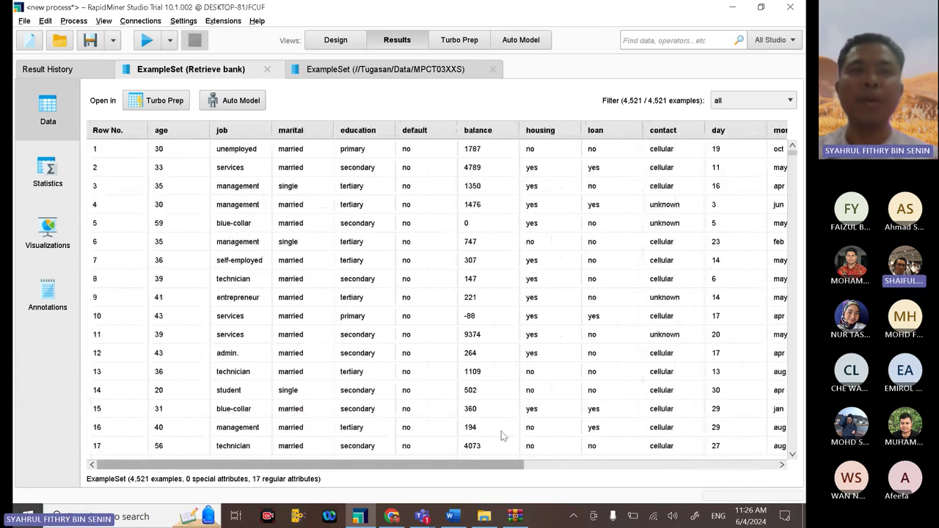
Step: Return to the process design, search the operators for "select attributes" and insert Select Attributes between Retrieve bank and the result port
left_click(336, 41)
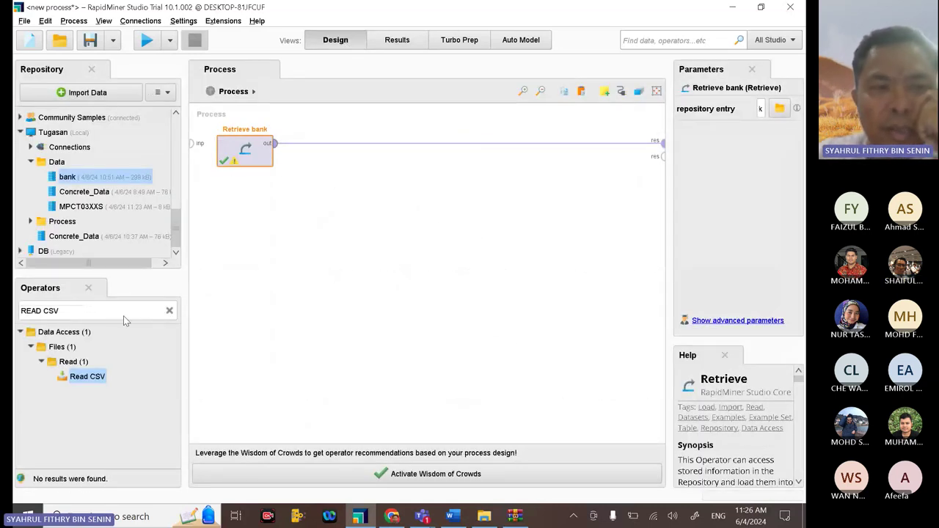
left_click(168, 312)
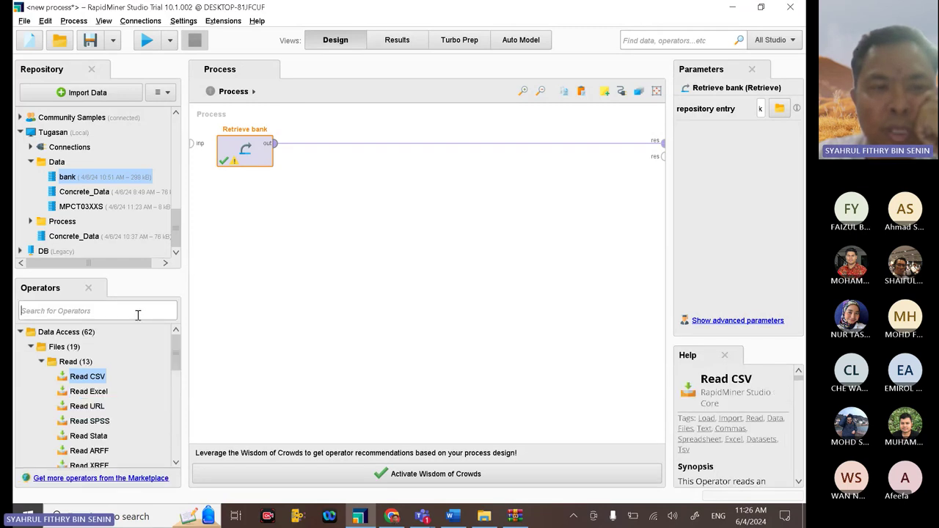
type("sel")
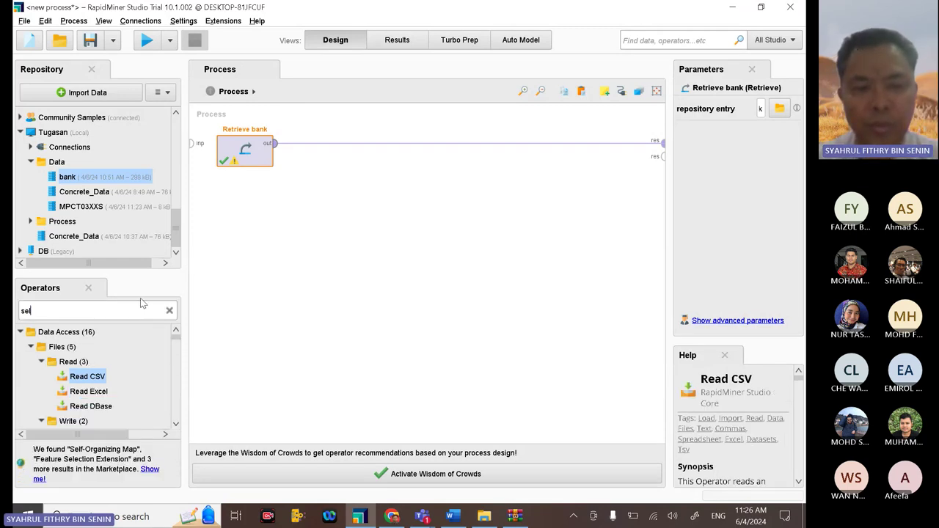
type("ect attri")
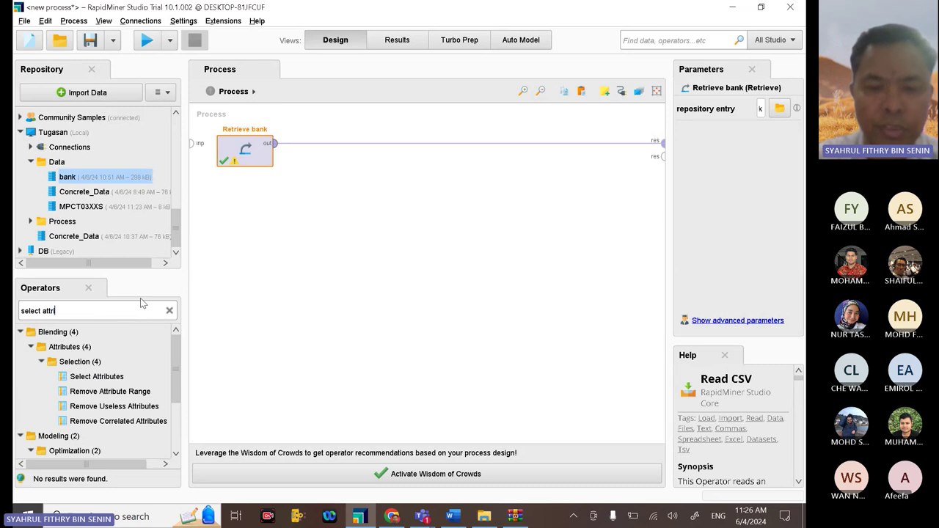
type("butes")
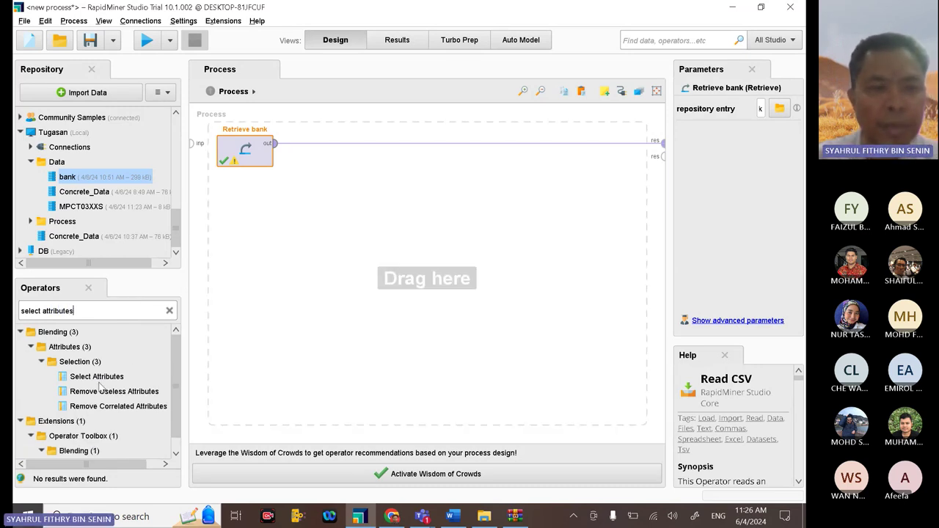
left_click(99, 379)
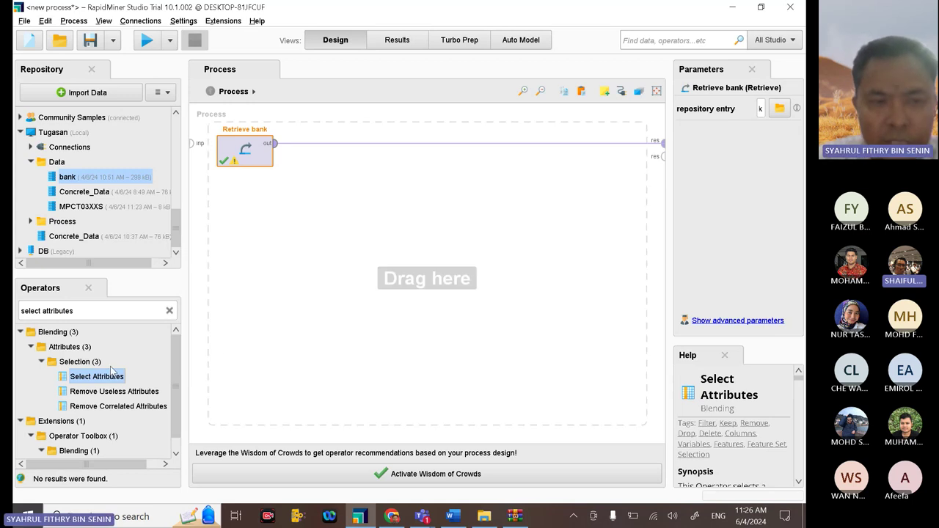
left_click_drag(112, 378, 315, 148)
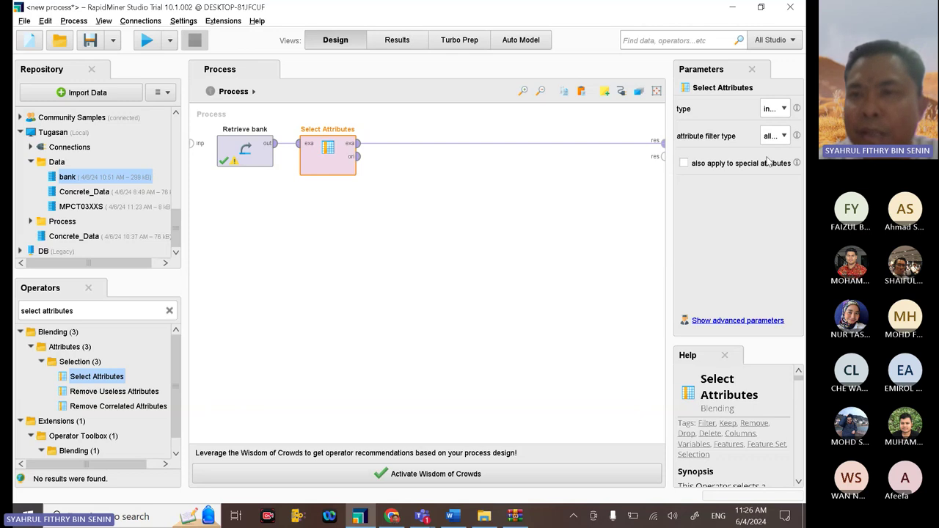
Step: Widen the Select Attributes parameter area and set the attribute filter type to a subset
left_click_drag(671, 224, 530, 238)
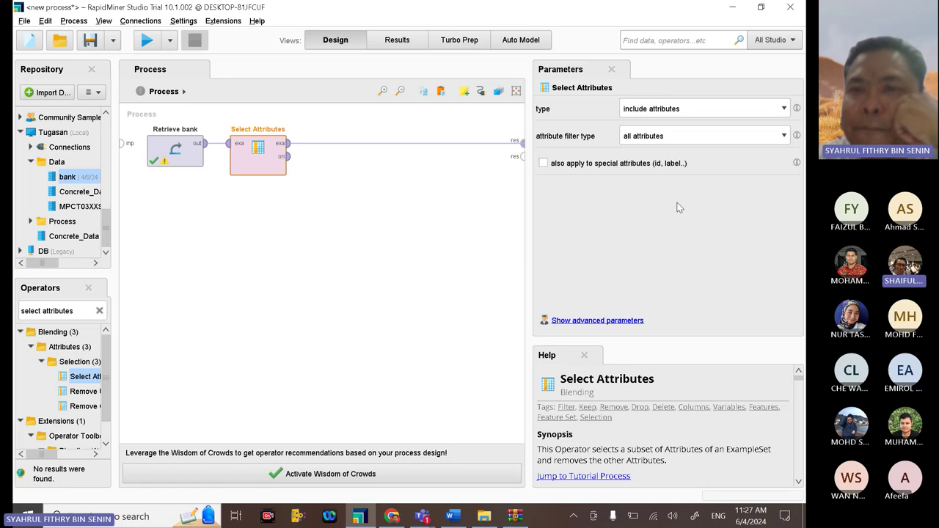
left_click(784, 136)
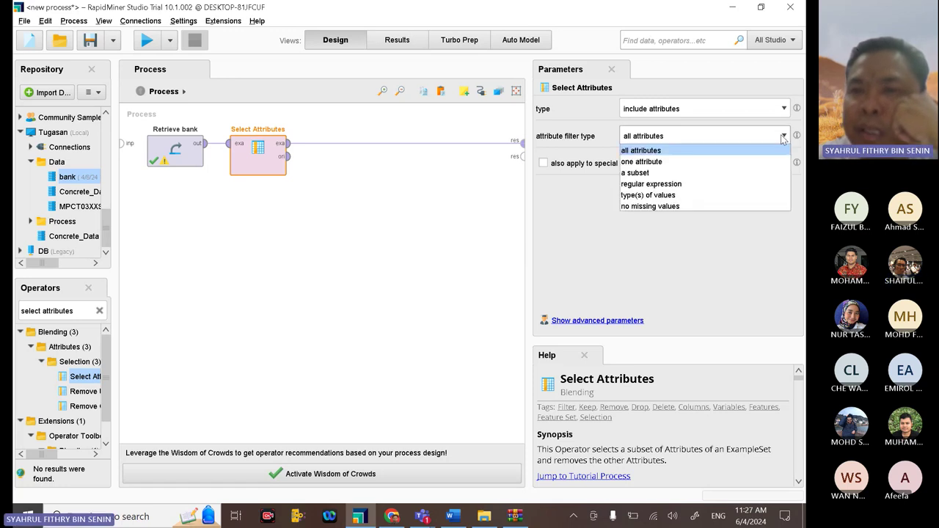
left_click(755, 171)
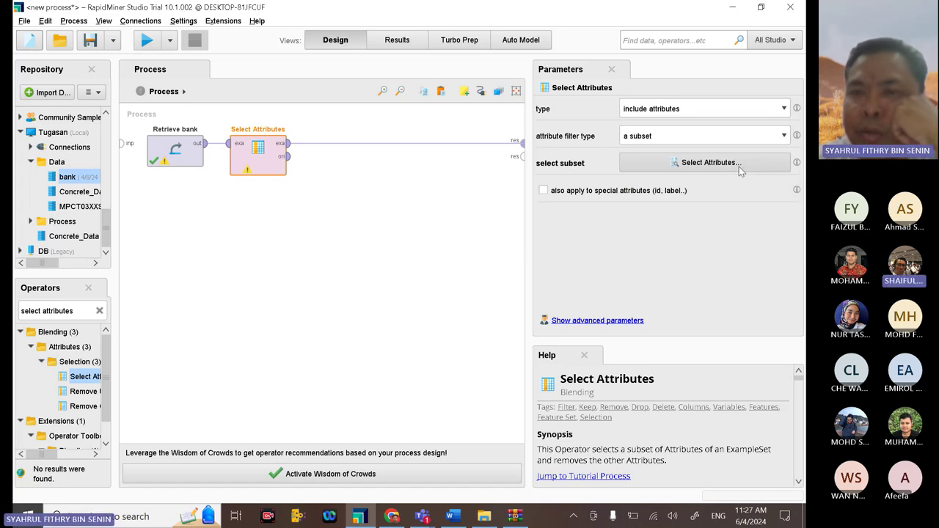
Step: Mark the attributes y, age, balance, campaign and contact in the subset selection, and cancel the selection
left_click(739, 166)
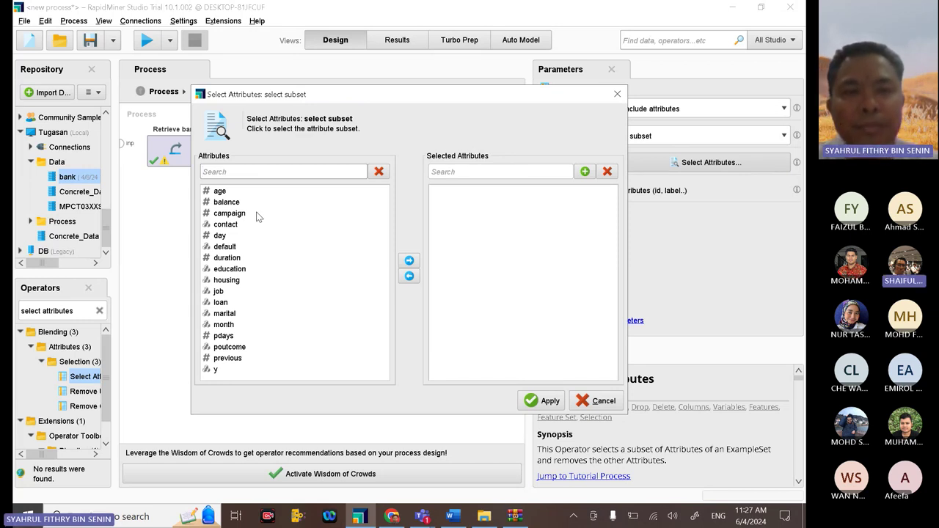
left_click(218, 371)
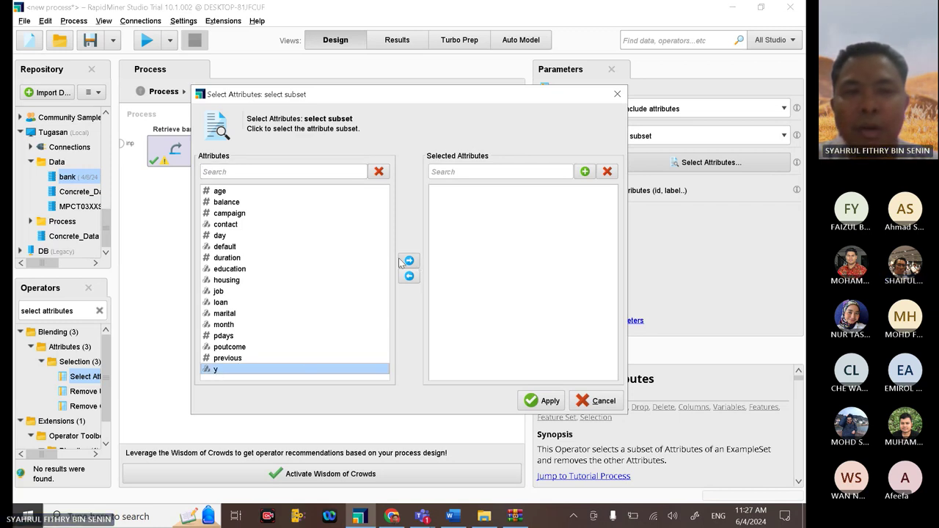
left_click(228, 194, "ctrl")
left_click(230, 203, "ctrl")
left_click(233, 213, "ctrl")
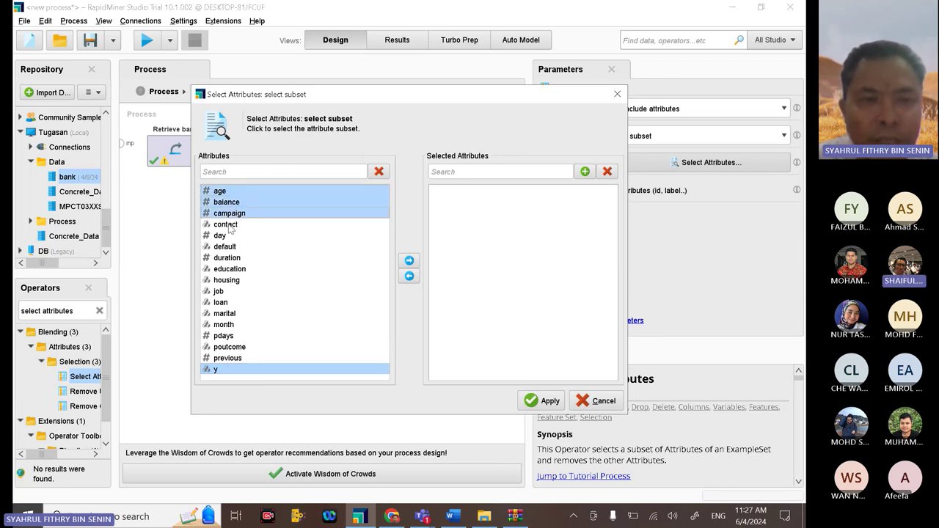
left_click(231, 225, "ctrl")
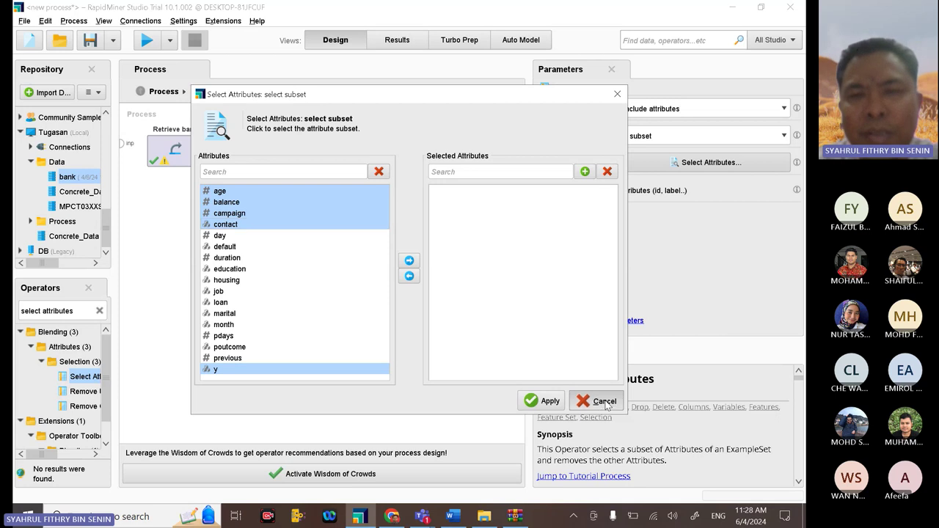
left_click(604, 402)
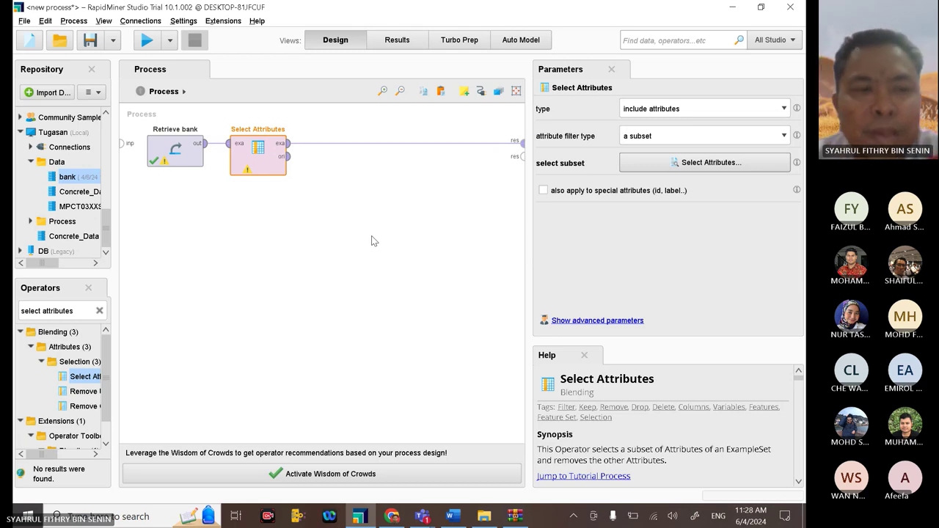
Step: Search the operators for "perform" and widen the operator list to show the full names of the Predictive performance operators
double_click(74, 310)
key("ctrl+a")
key("BackSpace")
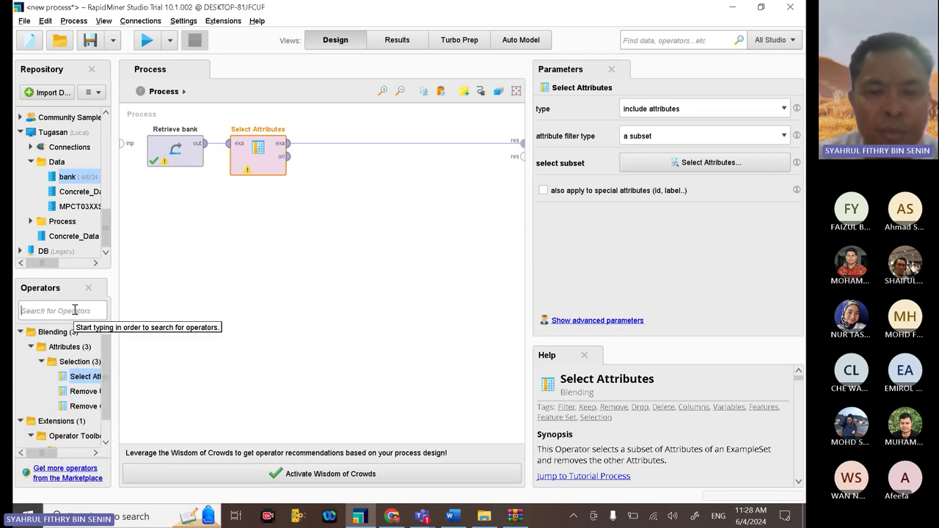
type("perform")
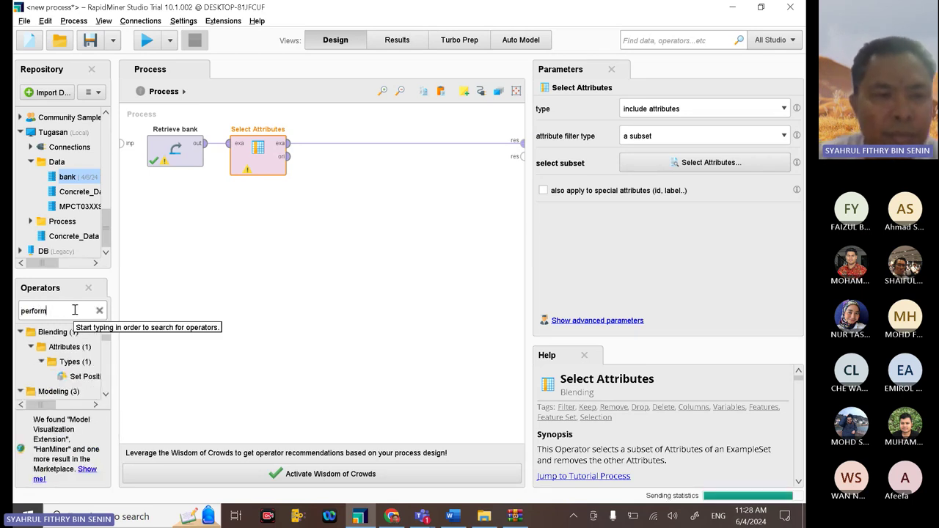
left_click_drag(111, 330, 252, 332)
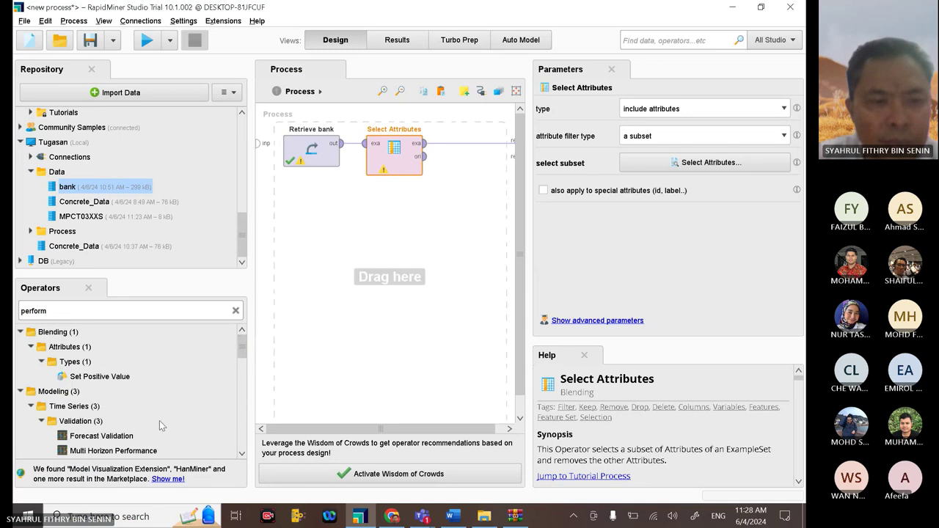
scroll(156, 419, "down", 3)
scroll(154, 417, "down", 1)
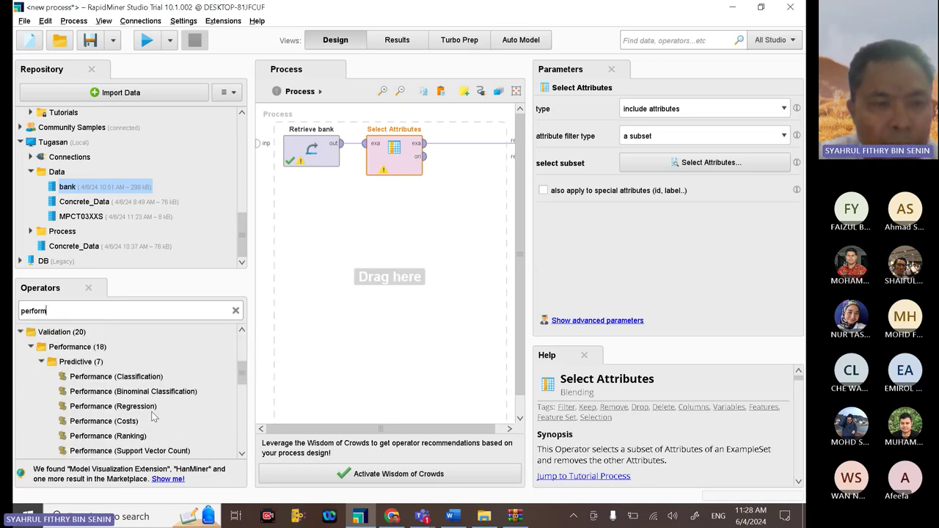
Step: Compare the help descriptions of the Performance operators for Classification, Binominal Classification and Regression
left_click(156, 377)
left_click(156, 392)
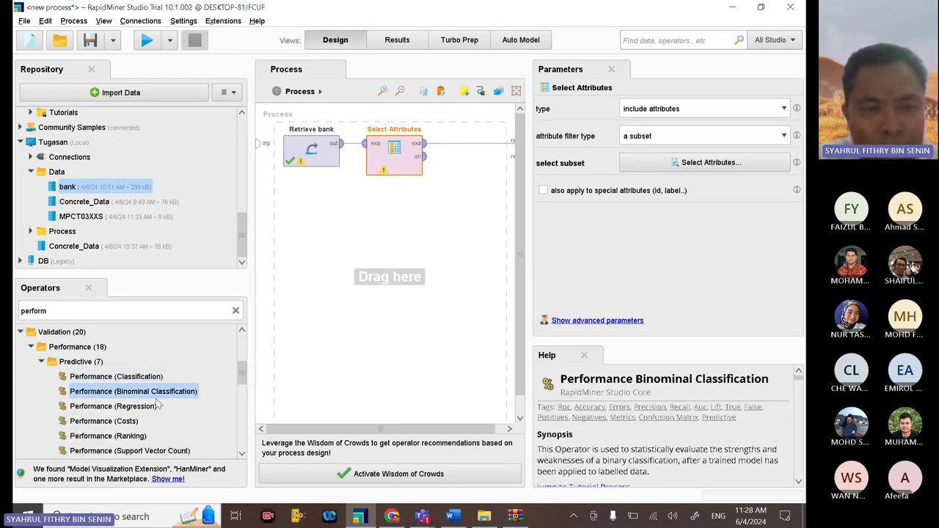
left_click(152, 408)
left_click(154, 391)
left_click(151, 378)
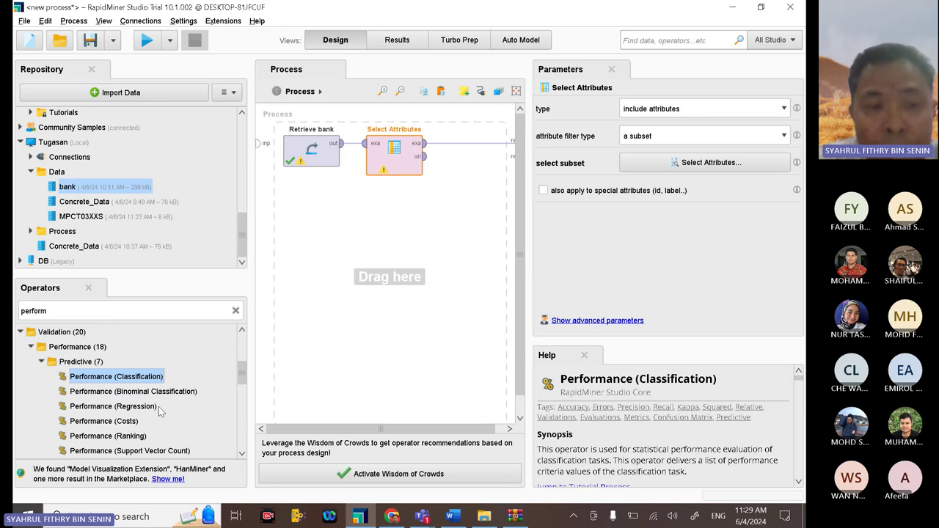
left_click(152, 408)
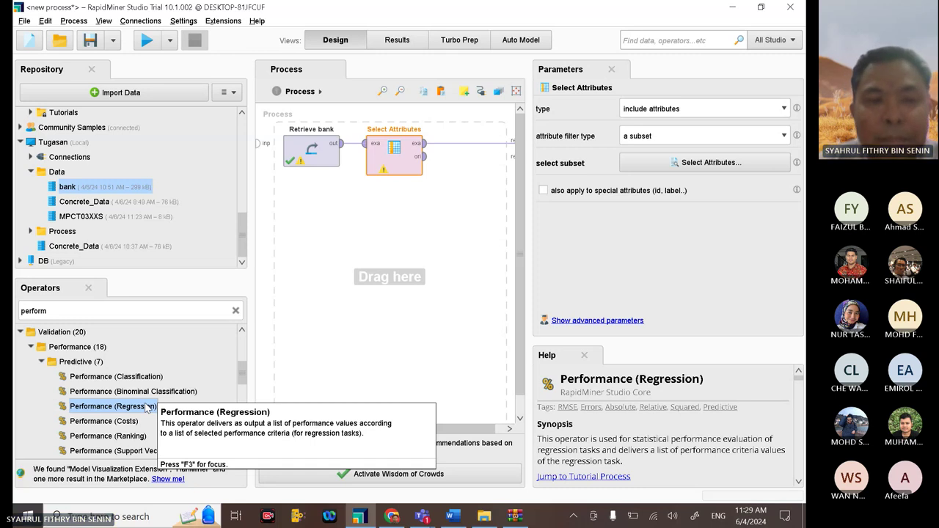
left_click(343, 330)
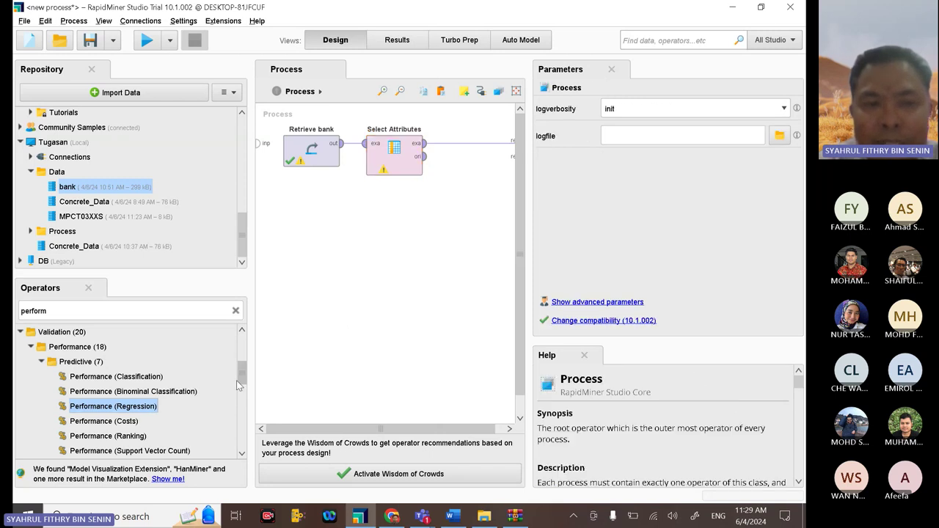
left_click(152, 377)
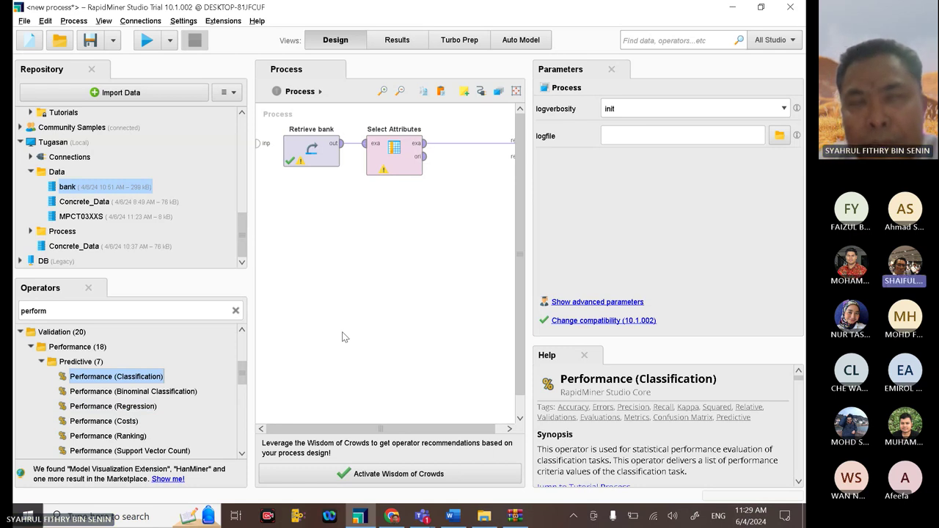
left_click(170, 396)
left_click_drag(170, 397, 185, 400)
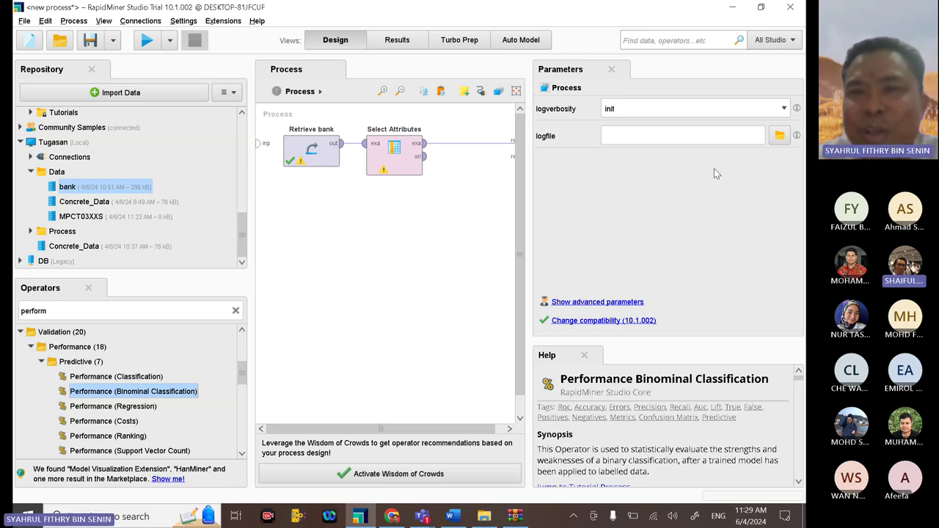
Step: Enlarge the process canvas, and delete both Retrieve bank and Select Attributes from the process
left_click_drag(528, 174, 703, 174)
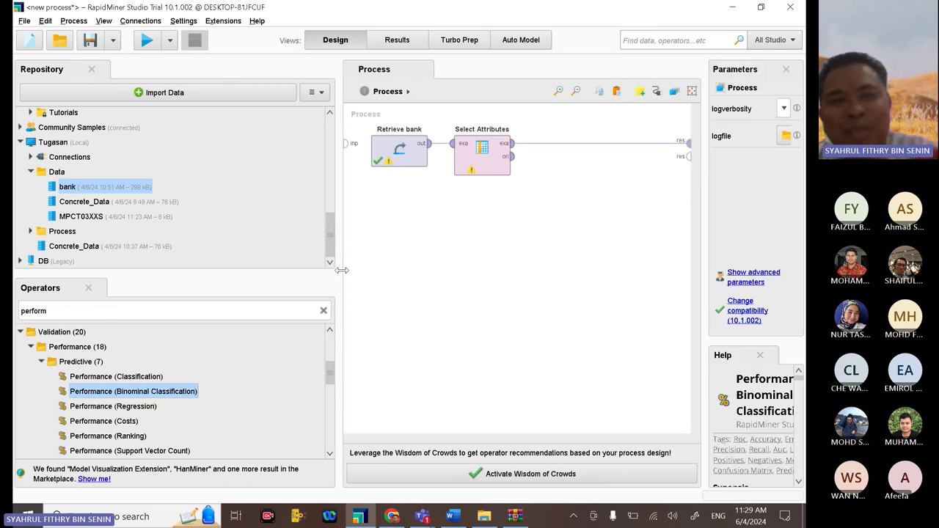
left_click_drag(340, 250, 151, 241)
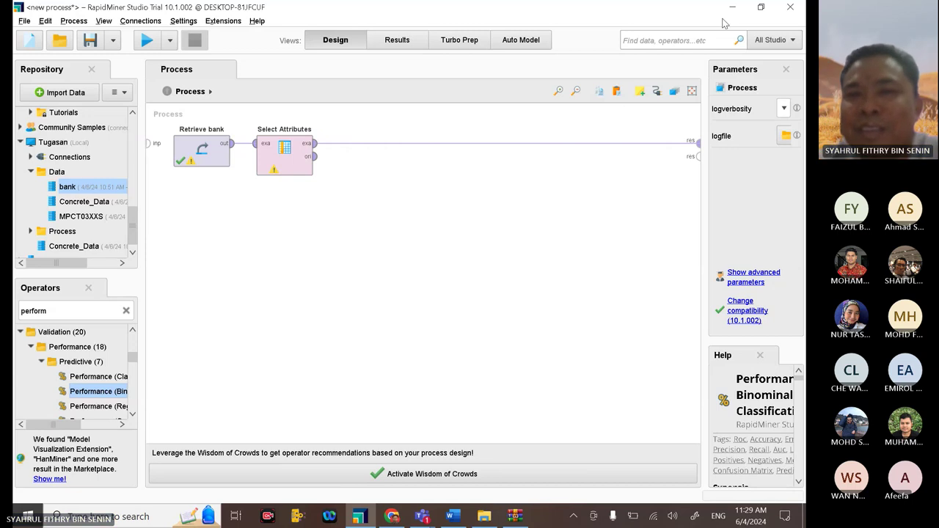
left_click_drag(705, 249, 641, 249)
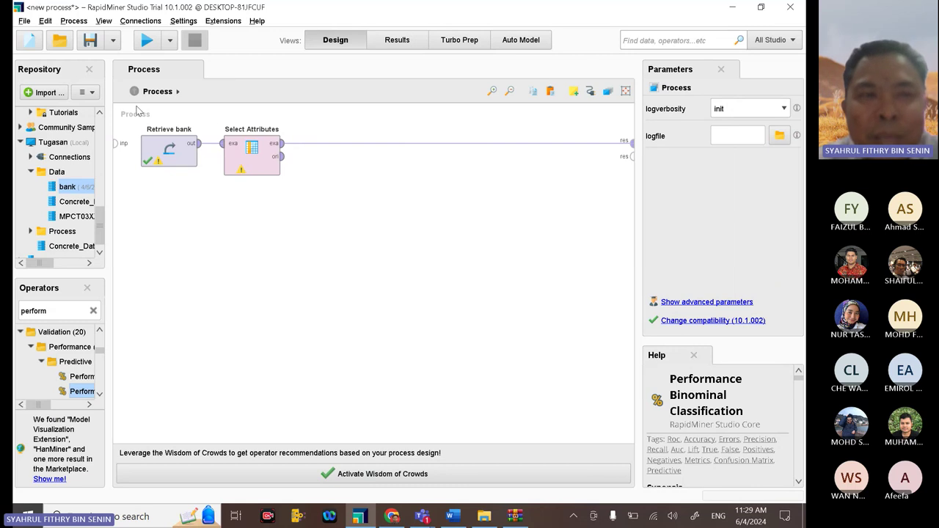
left_click_drag(121, 118, 475, 295)
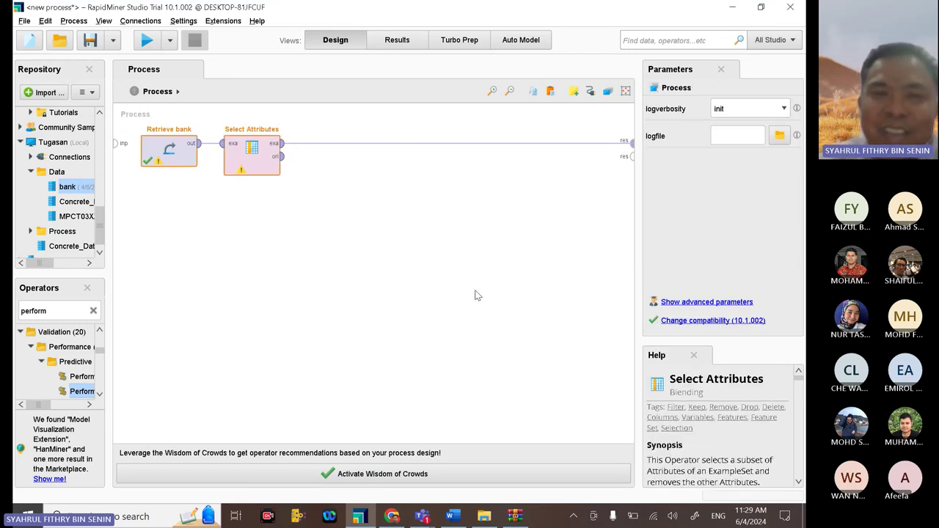
key("Delete")
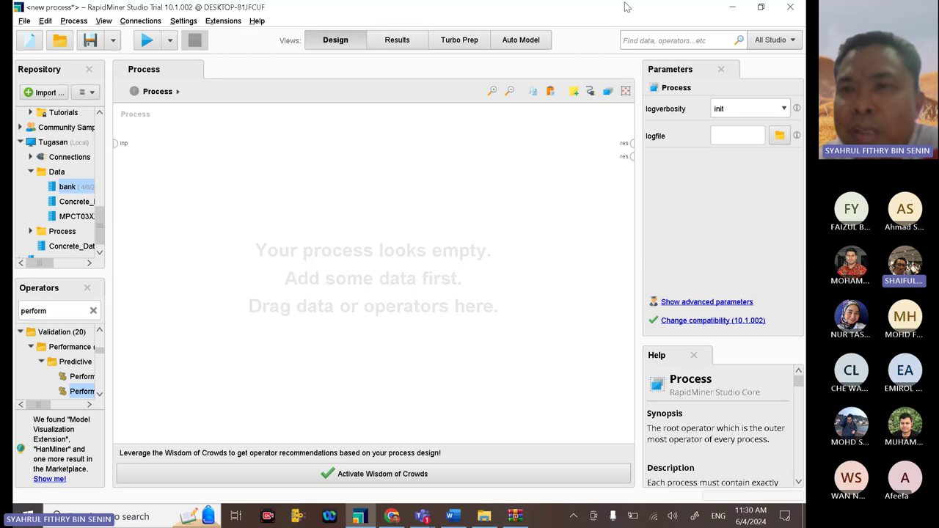
Step: Minimise RapidMiner Studio and the browser, switch to the CBM 705 Week 3 meeting in Microsoft Teams and stop sharing the screen
left_click(735, 10)
left_click(318, 12)
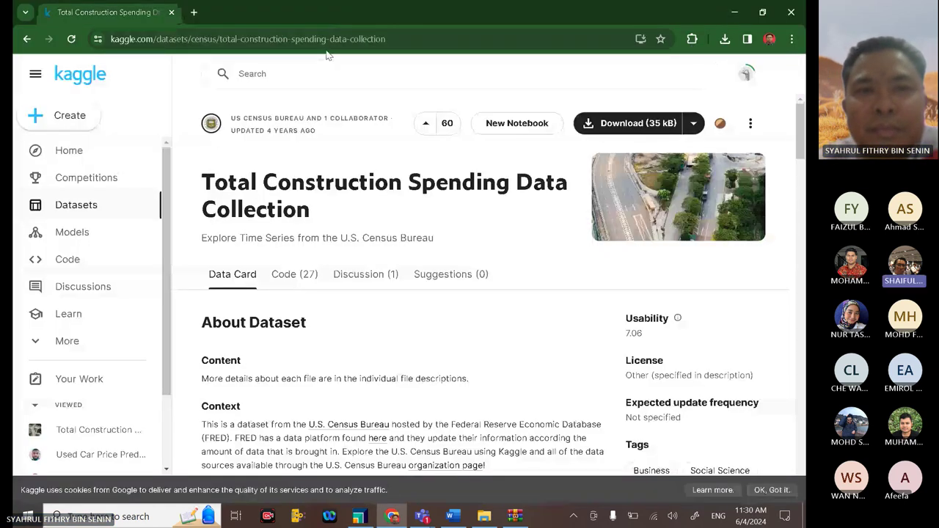
left_click(731, 16)
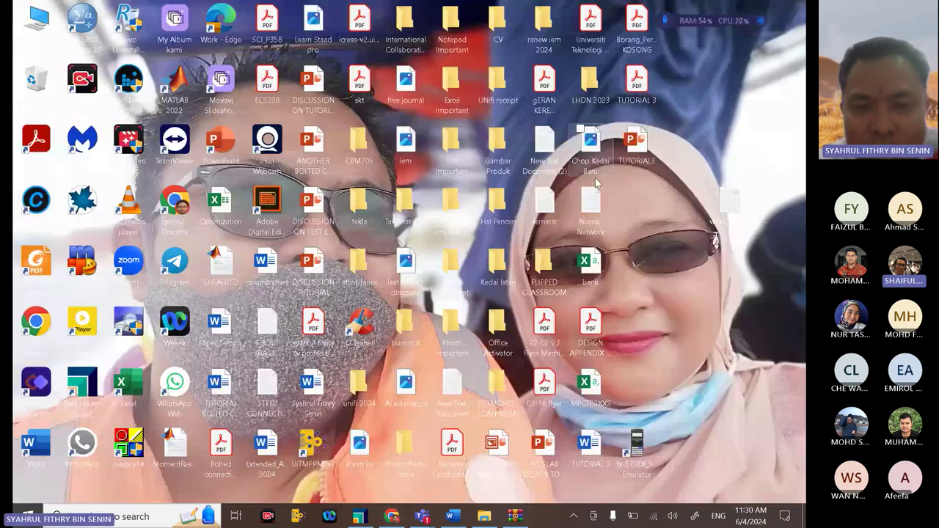
mouse_move(369, 521)
mouse_move(422, 516)
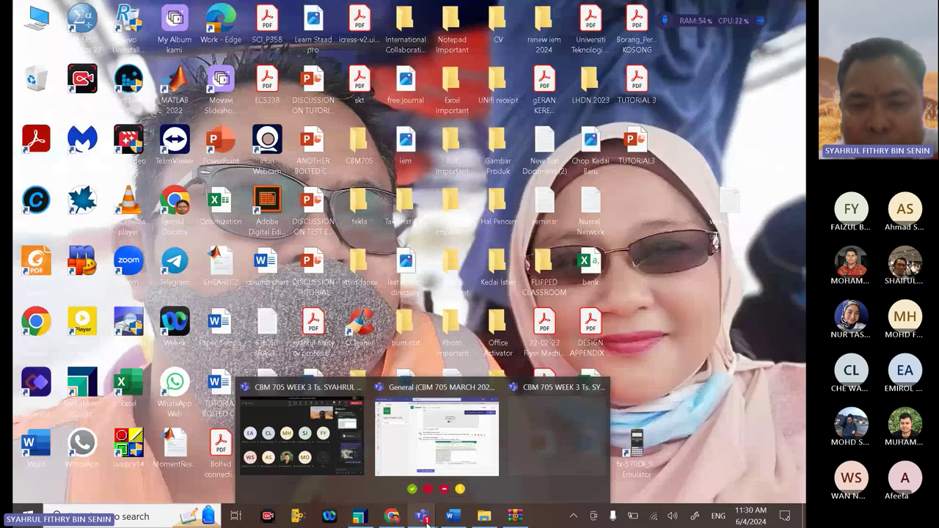
left_click(397, 444)
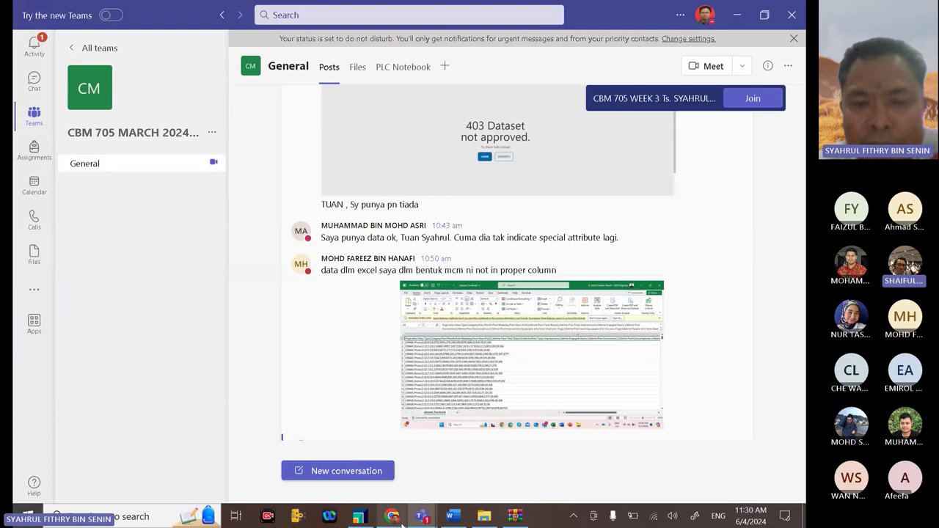
mouse_move(421, 517)
left_click(348, 477)
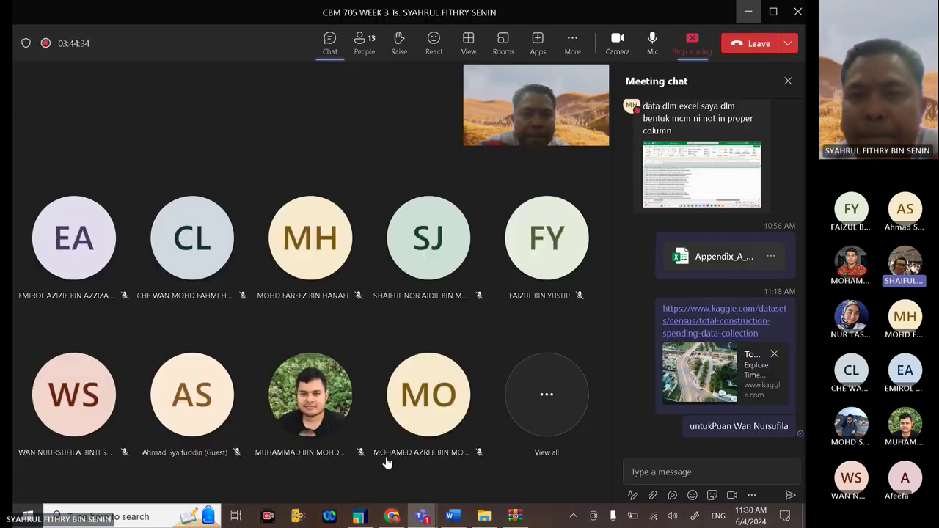
left_click(686, 57)
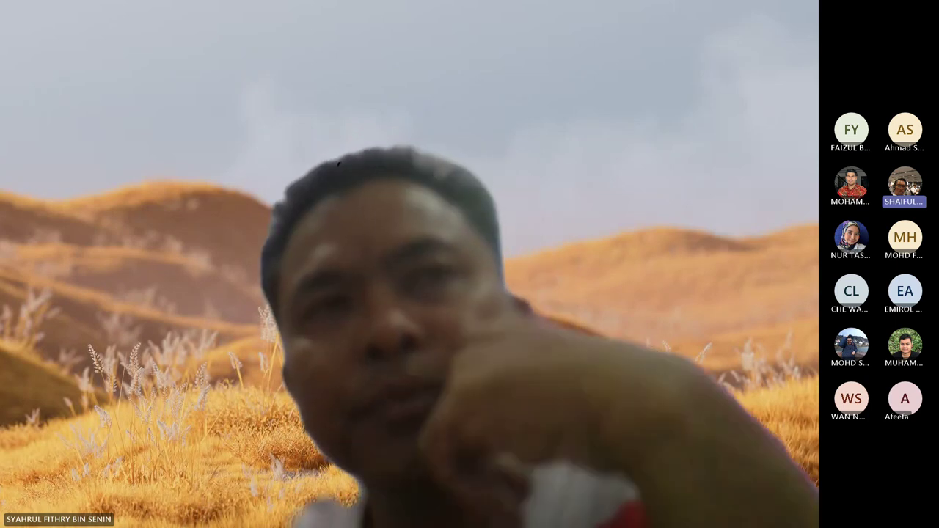